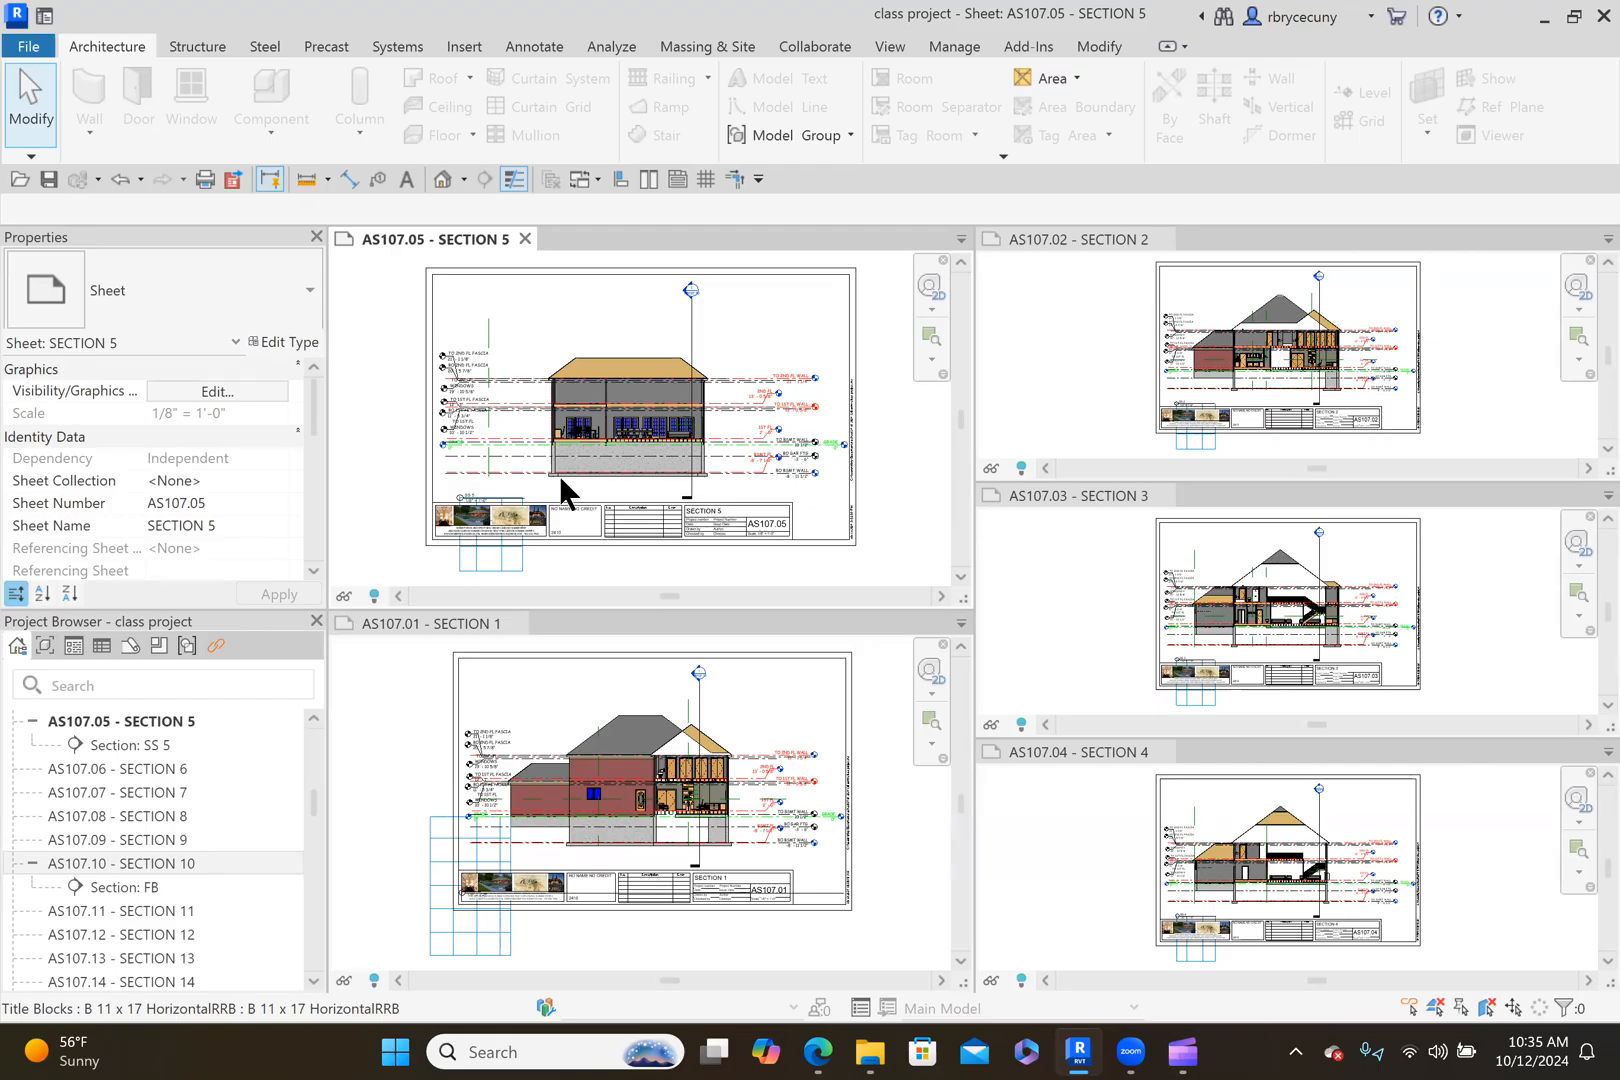
Assign the existing GARAGE LEFT guide grid to sheet AS107.05 - SECTION 5.
scroll(514, 437, "up", 3)
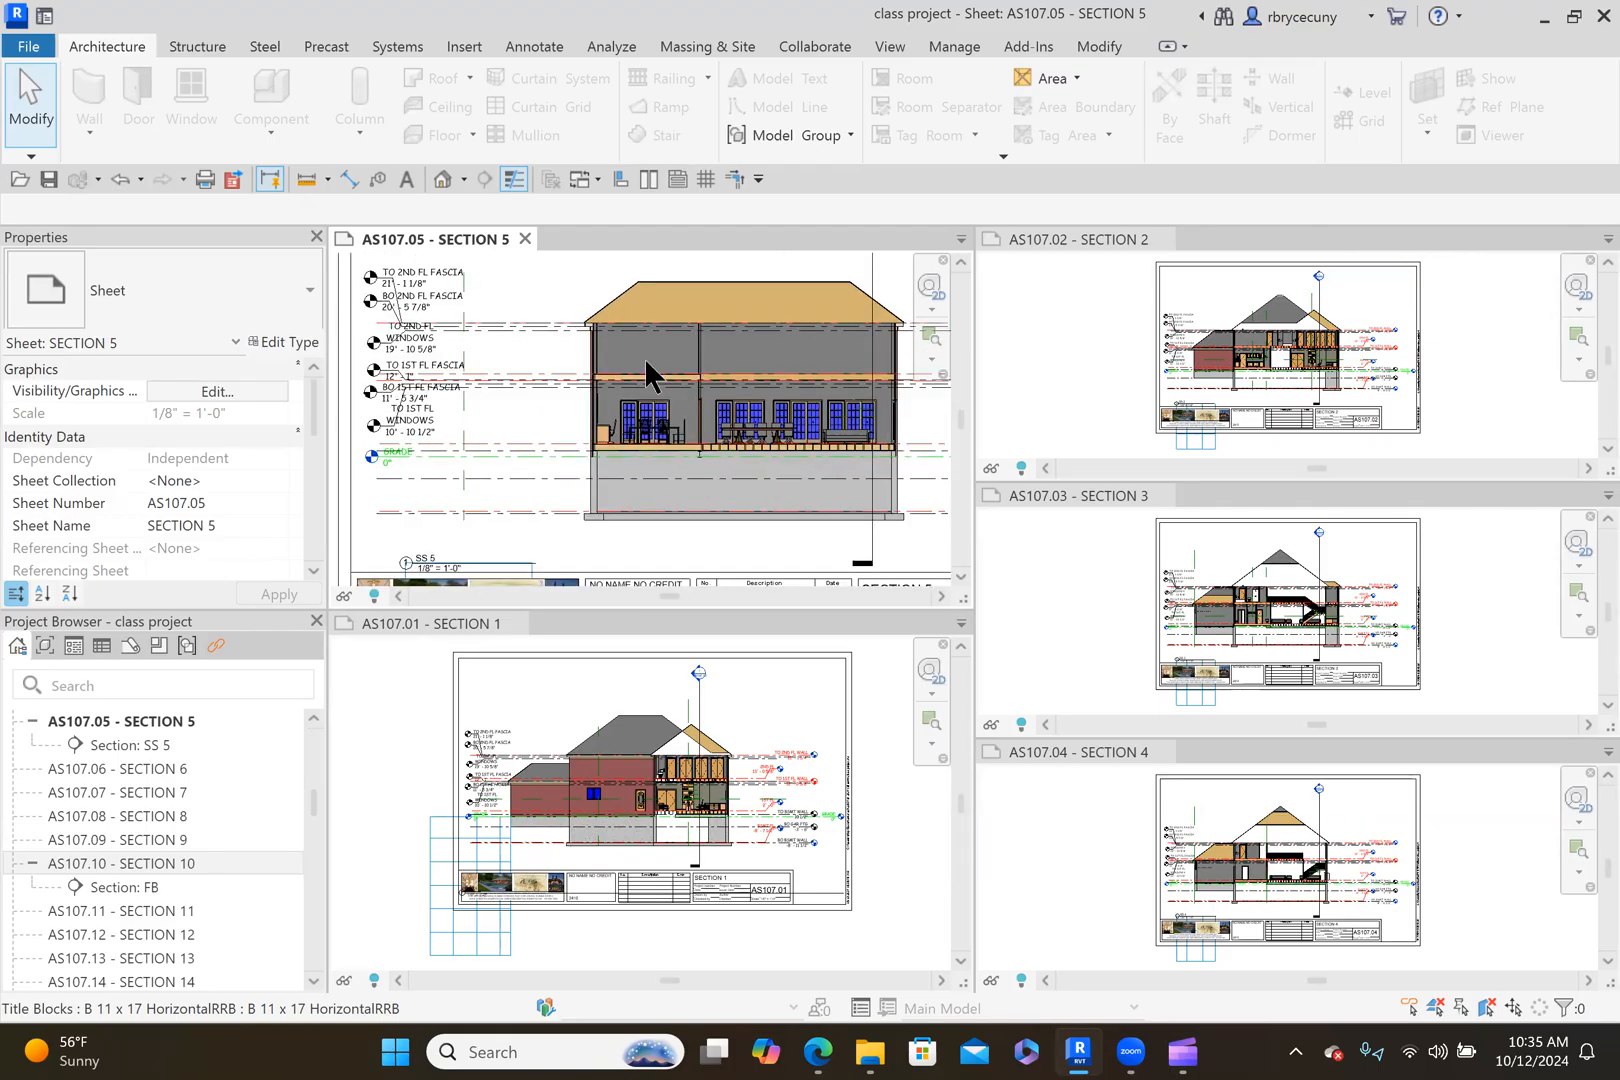
middle_click_drag(602, 361, 534, 294)
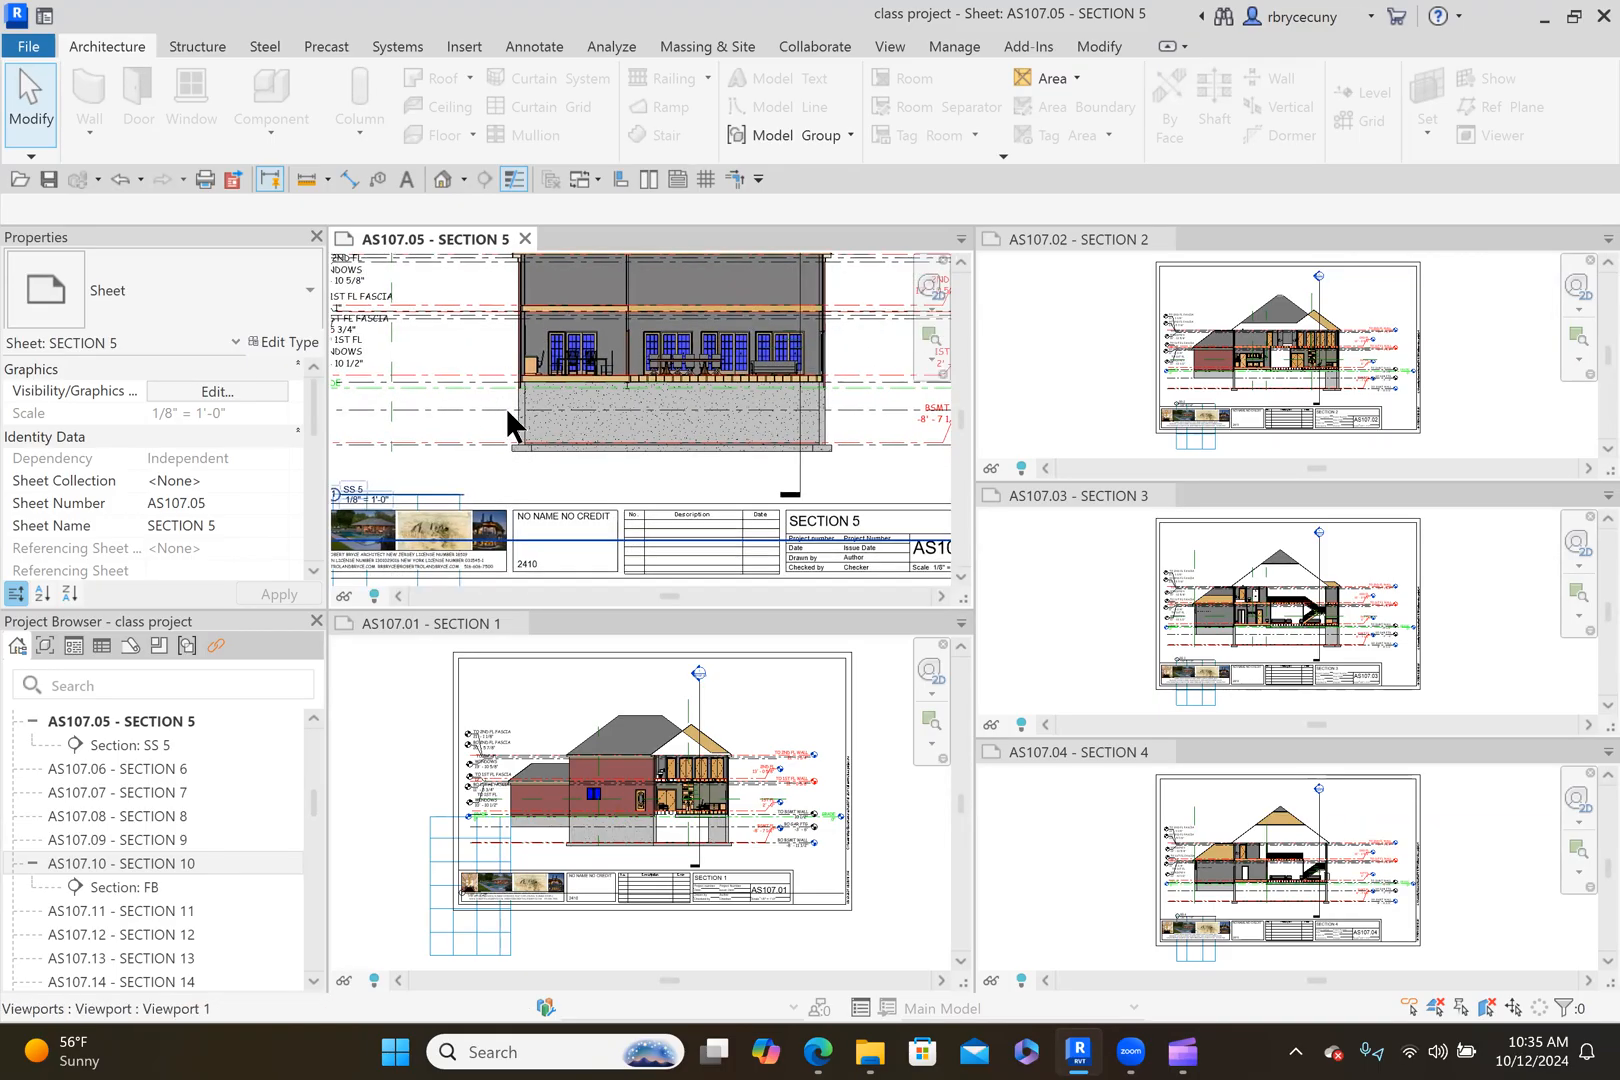
scroll(506, 408, "down", 2)
middle_click_drag(495, 415, 618, 478)
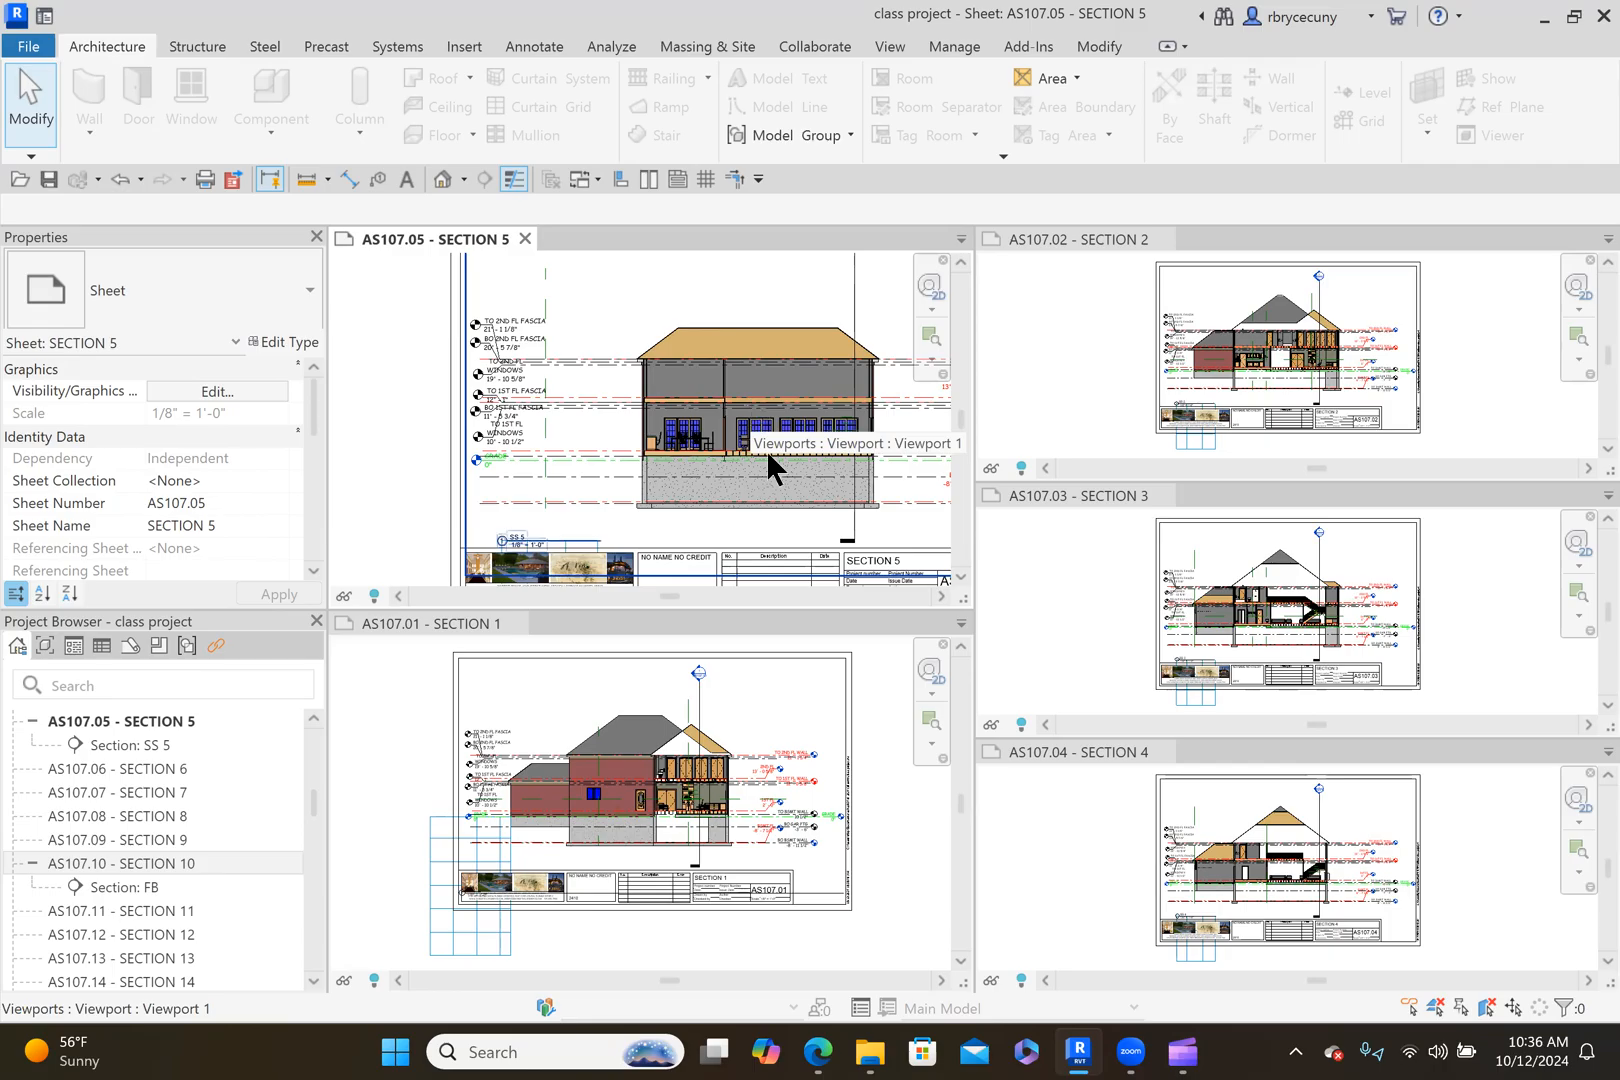
scroll(764, 451, "up", 2)
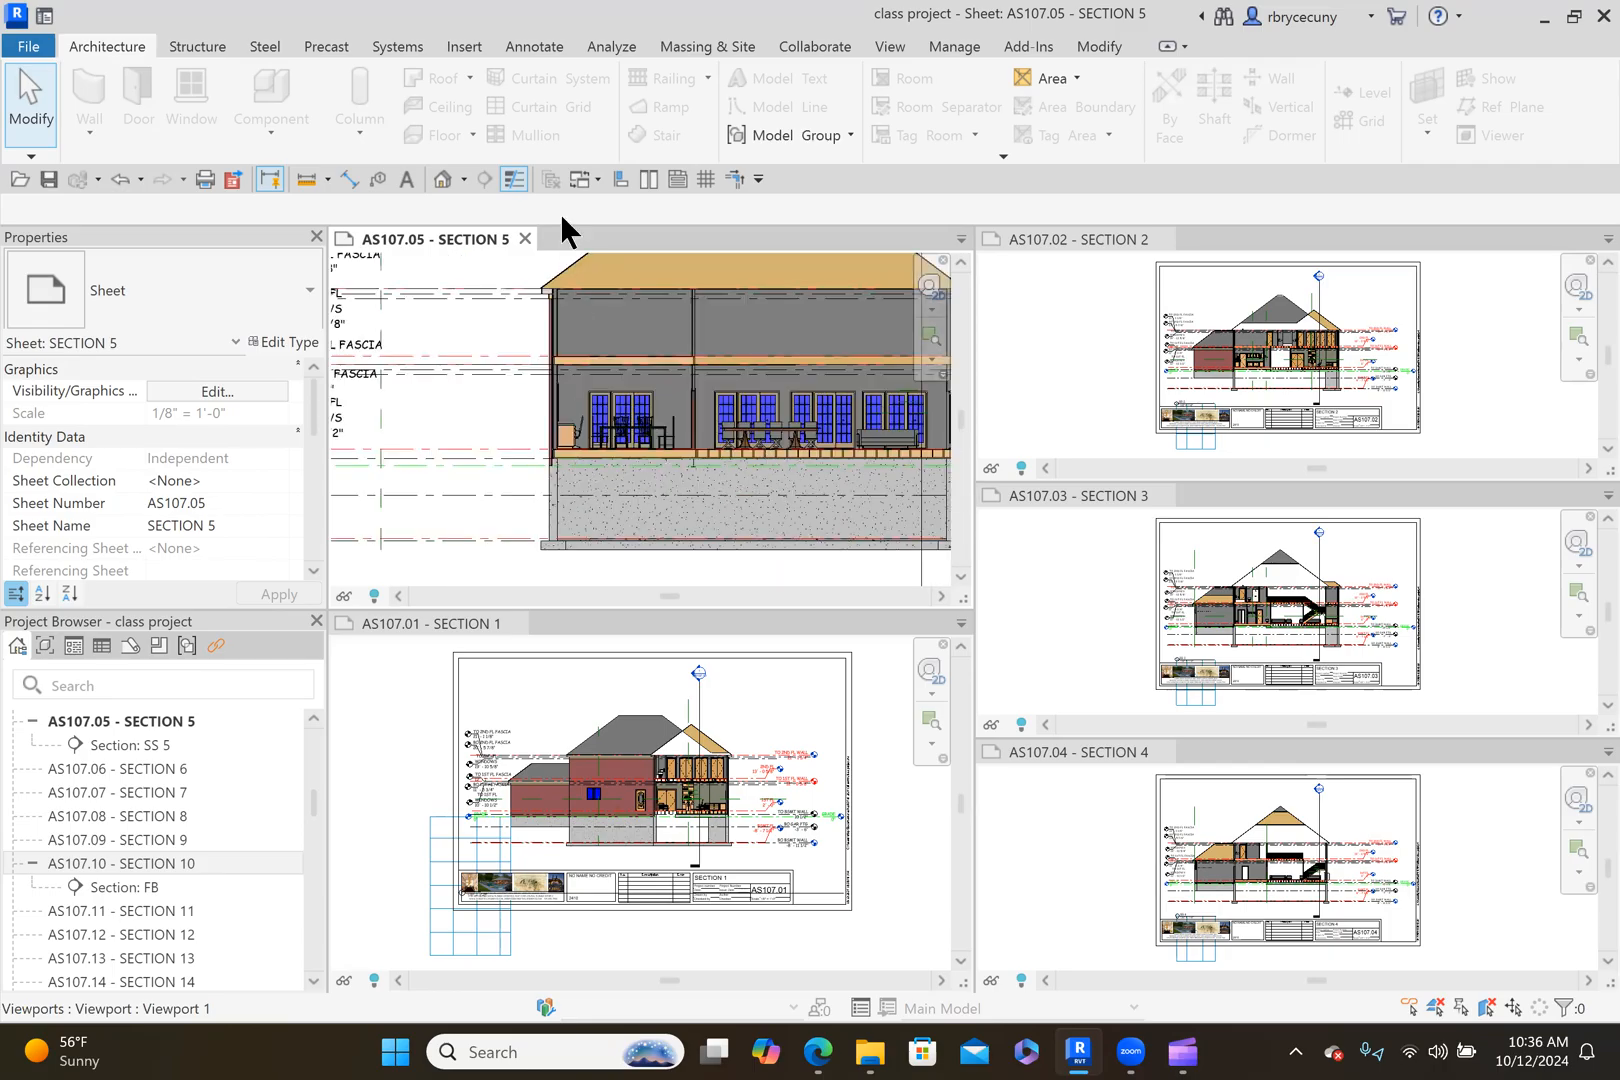
scroll(658, 440, "down", 3)
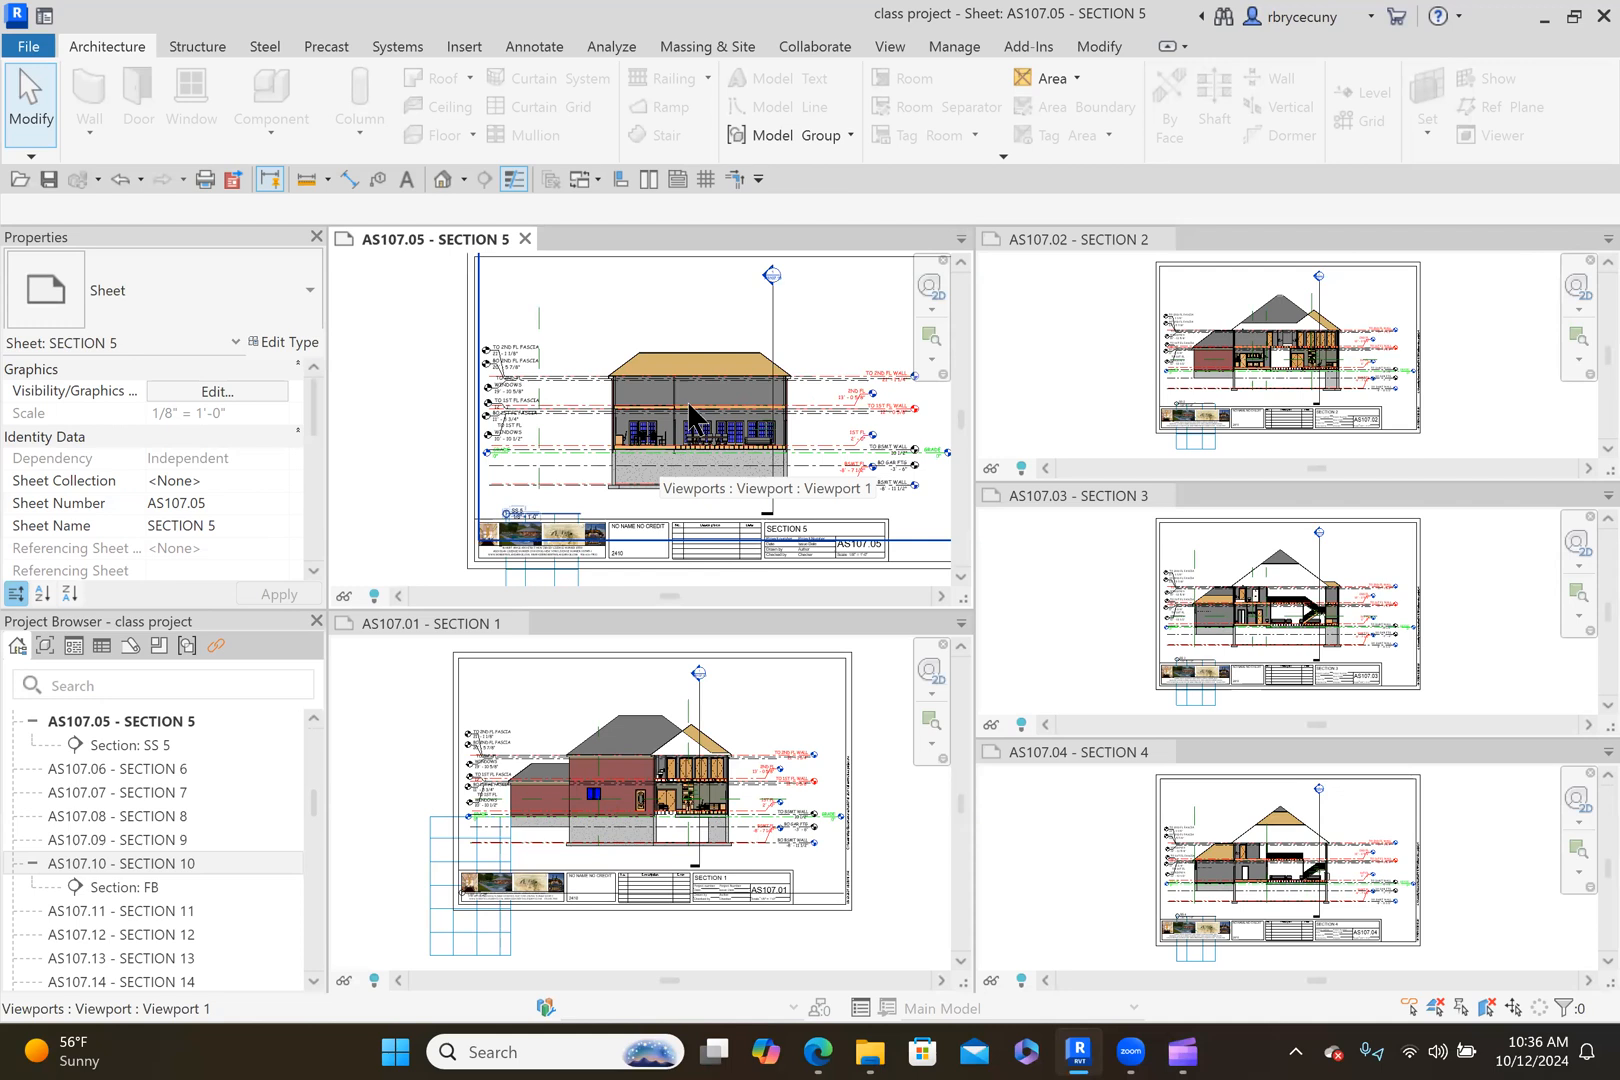
left_click(705, 180)
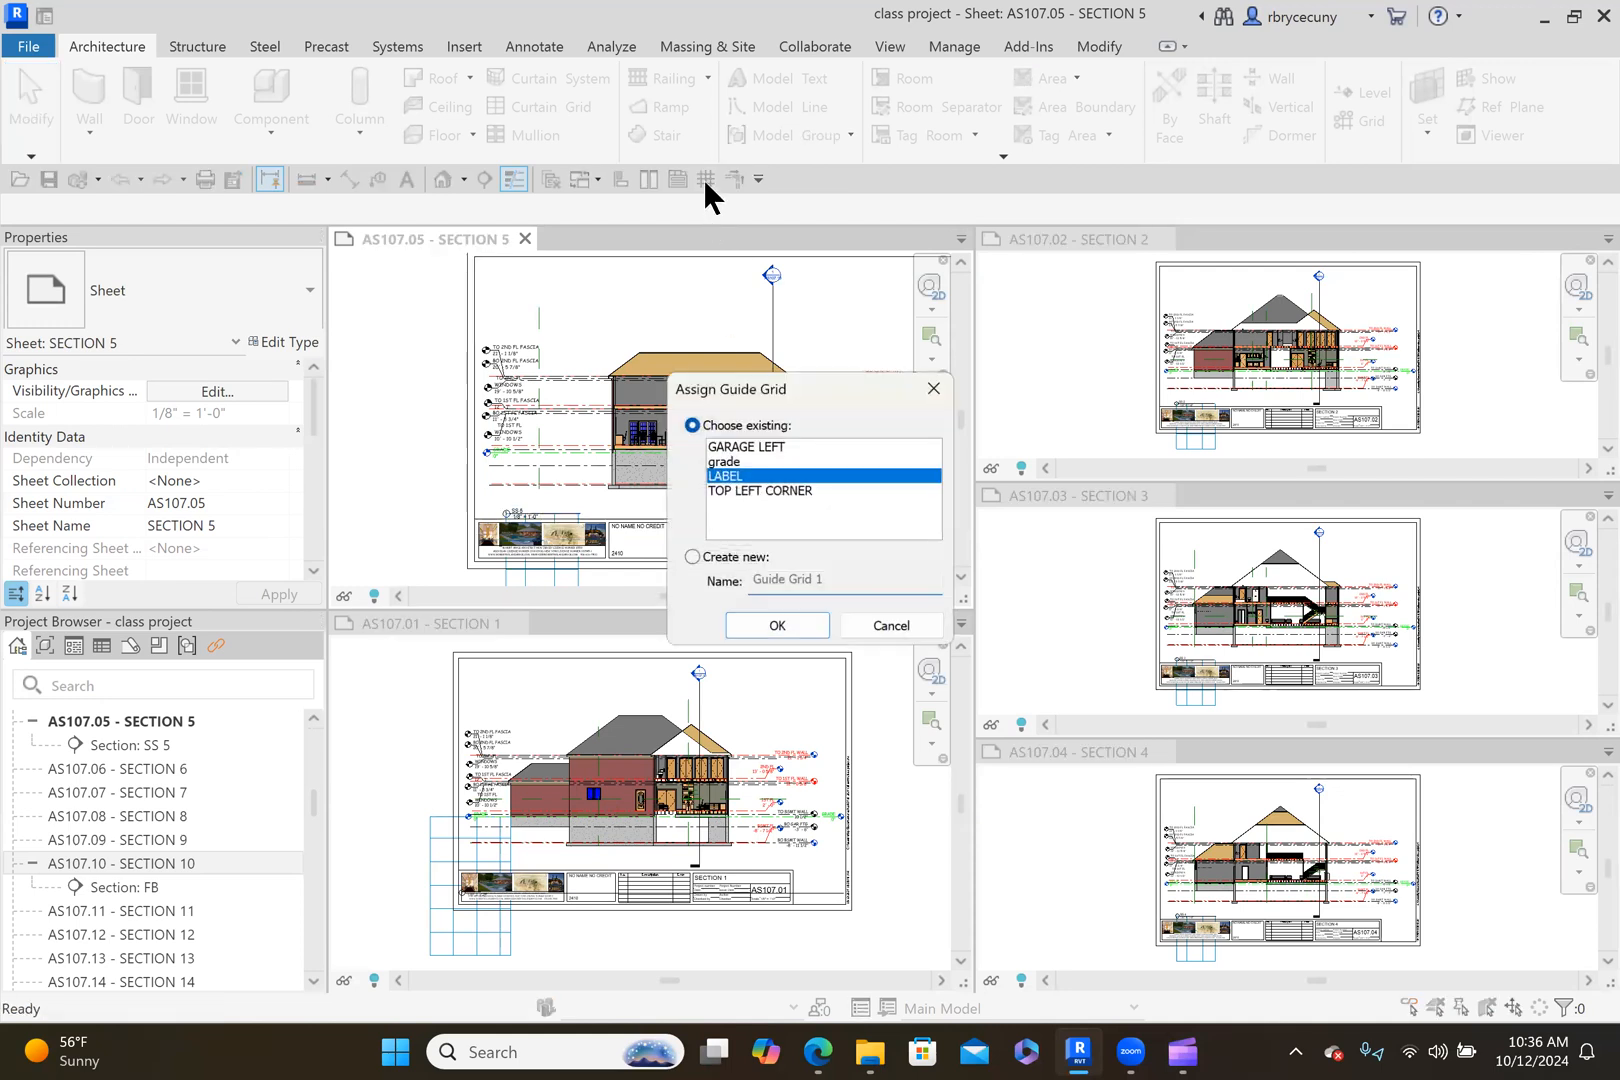
left_click(746, 447)
left_click(770, 625)
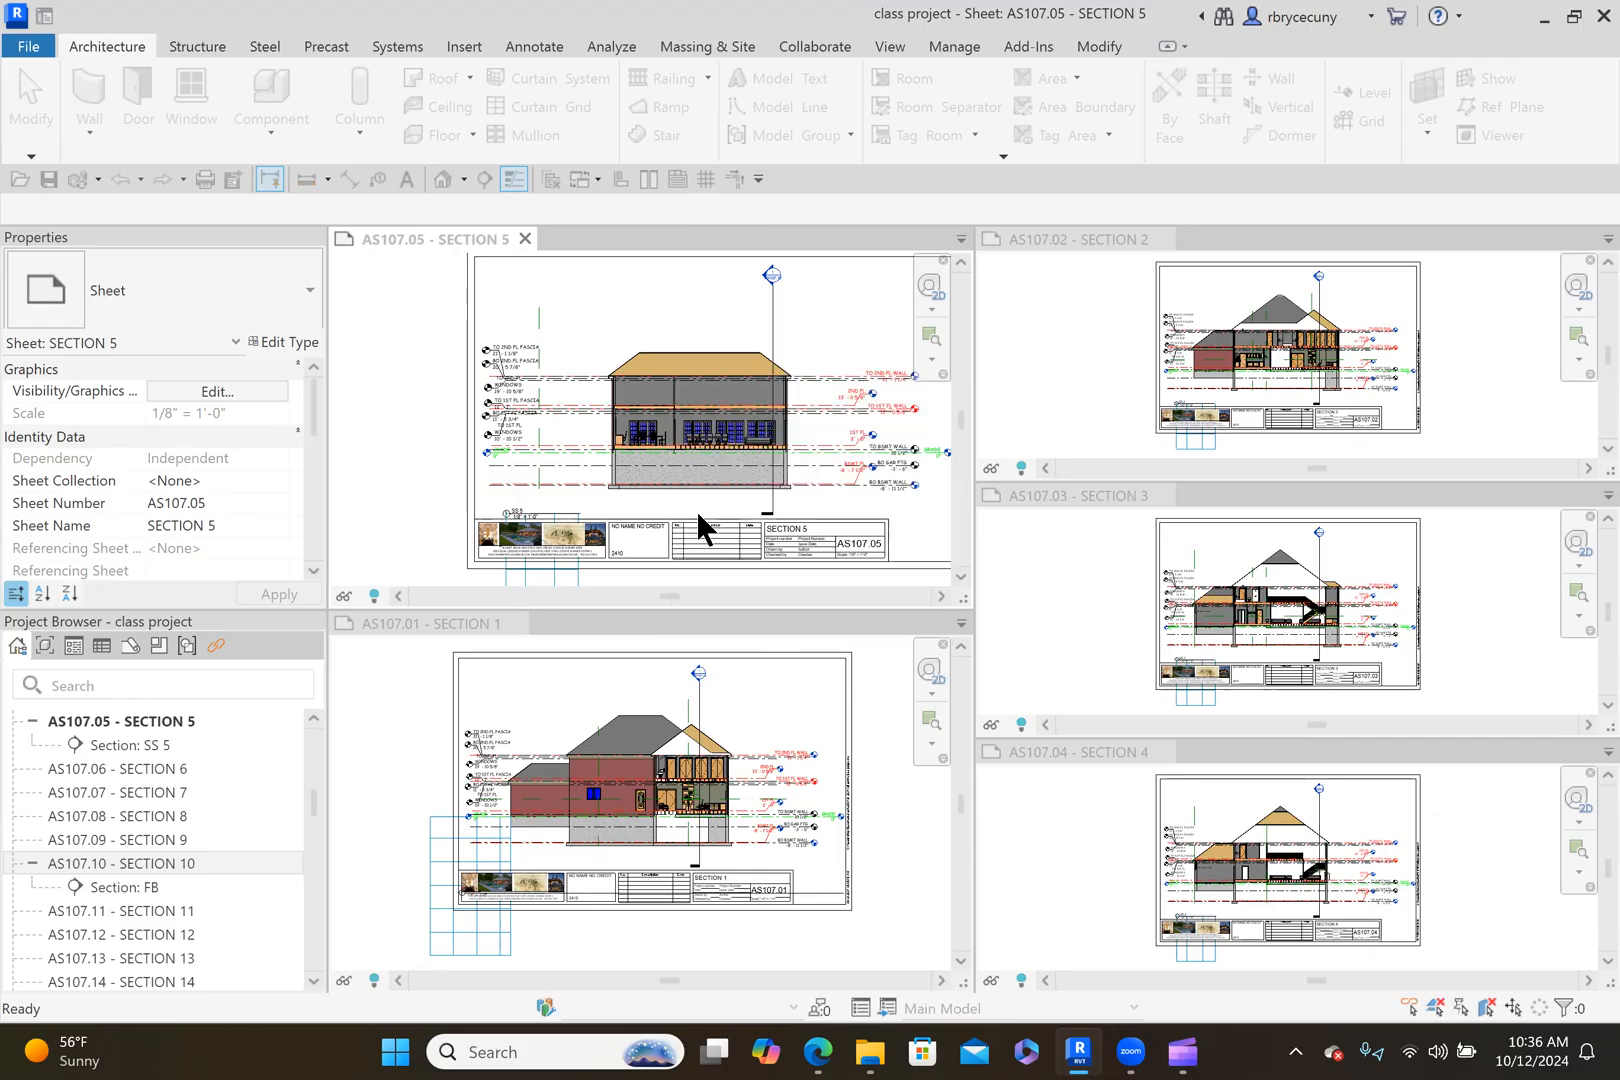
Examine how the guide grid lines up with the grade line and garage edge on the SECTION 5 and SECTION 1 sheets.
scroll(532, 462, "up", 5)
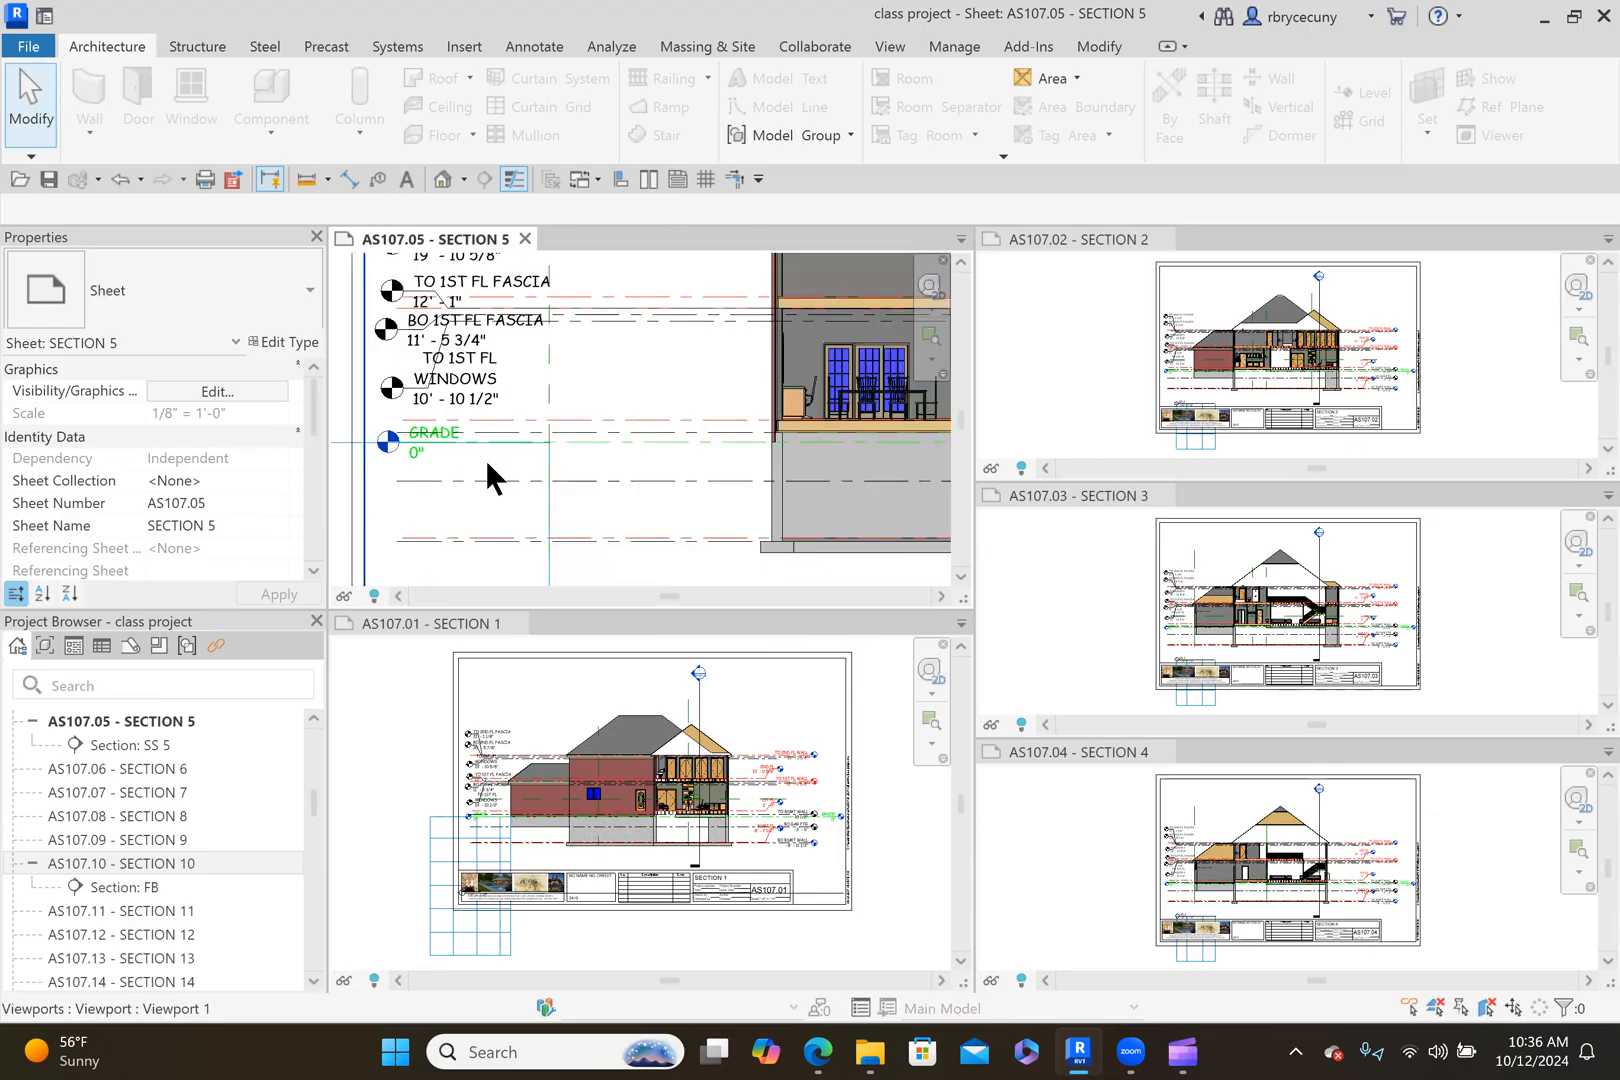
scroll(542, 458, "down", 3)
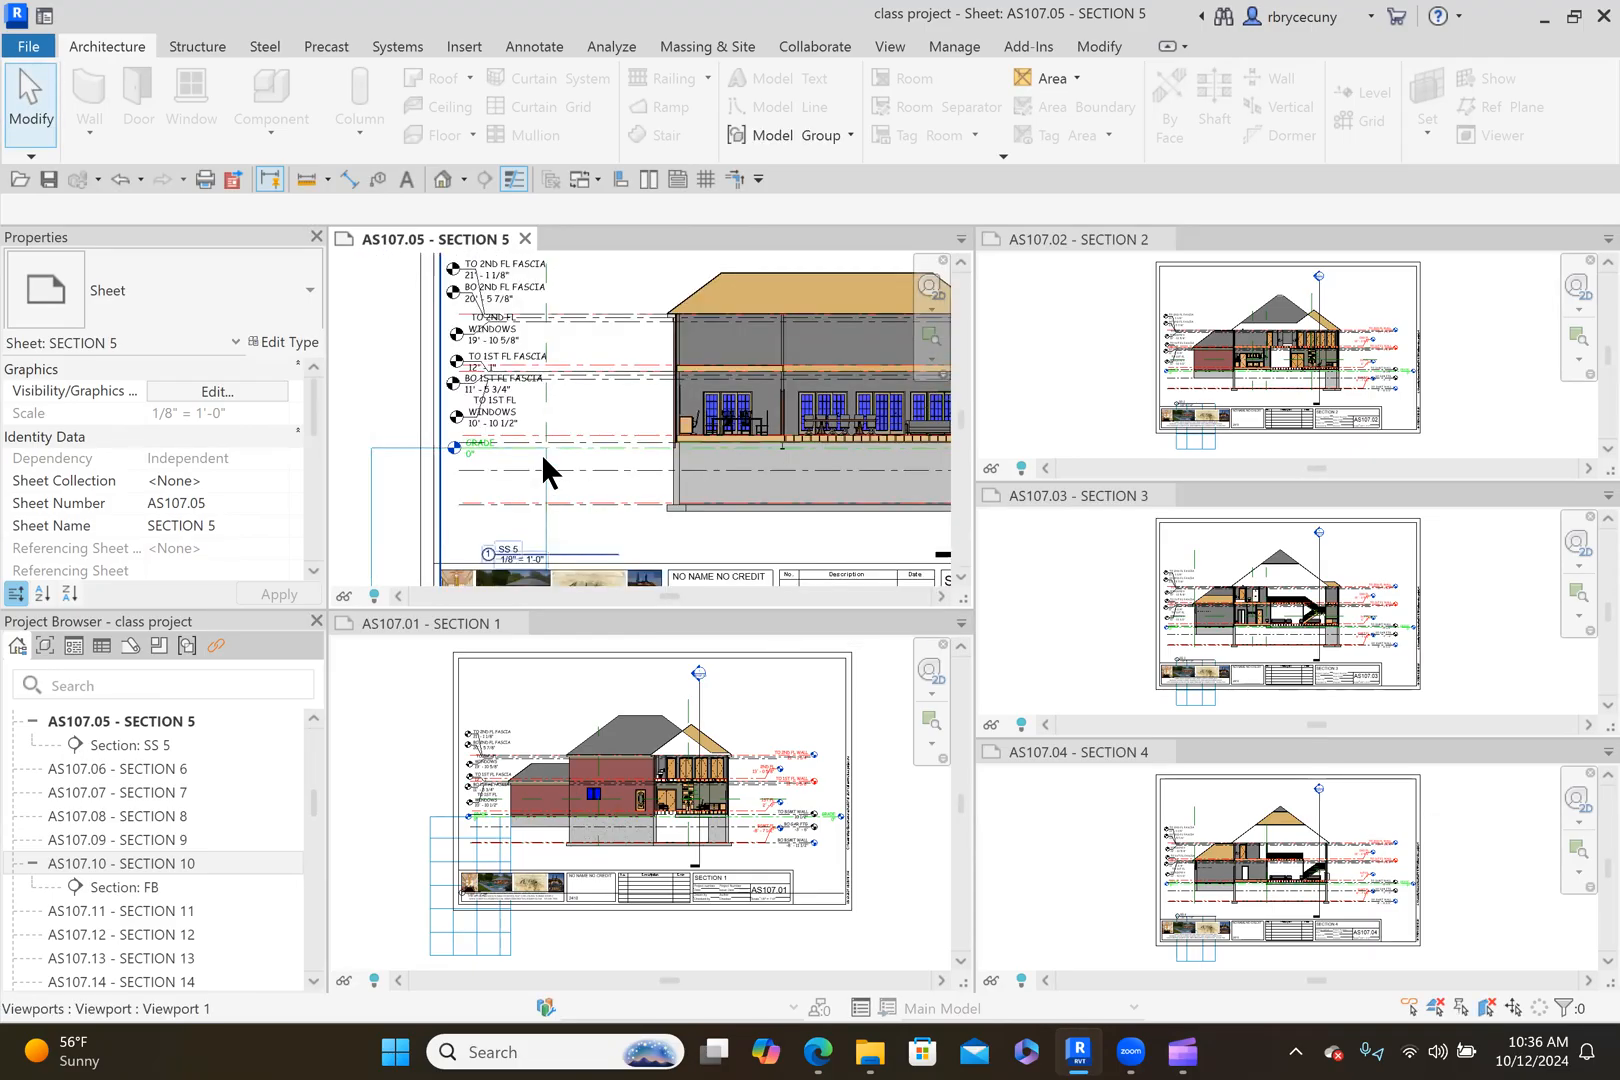
scroll(540, 454, "down", 2)
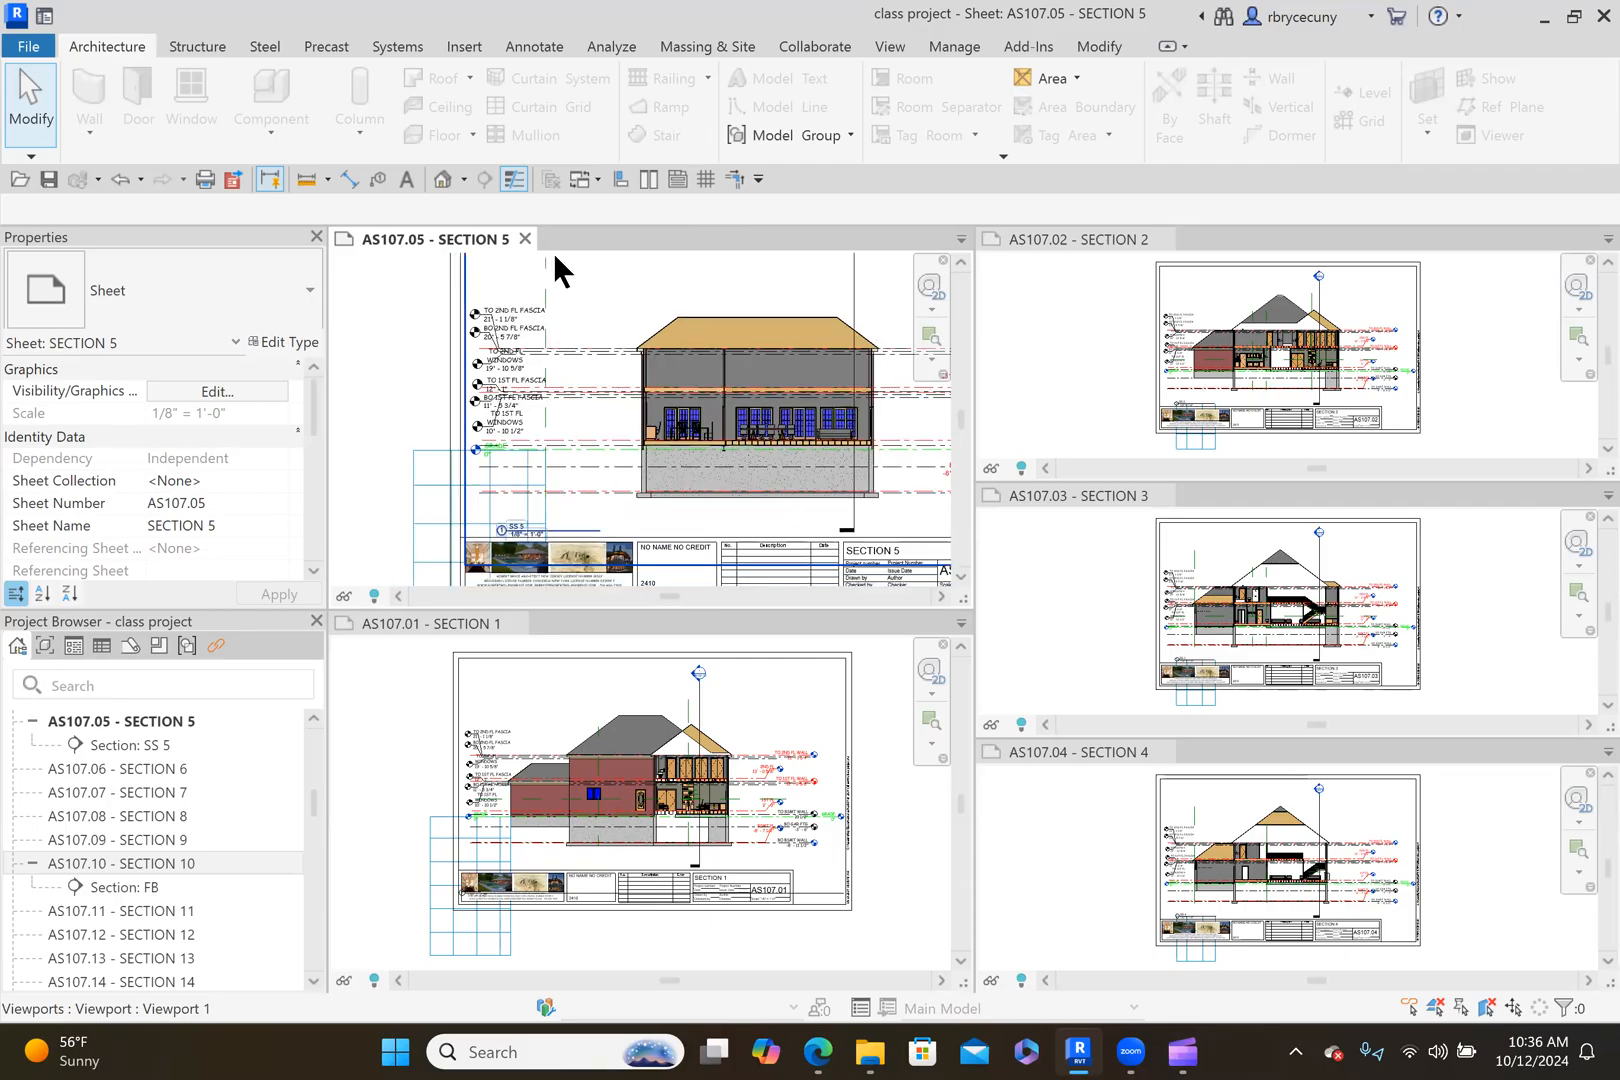
scroll(547, 480, "up", 5)
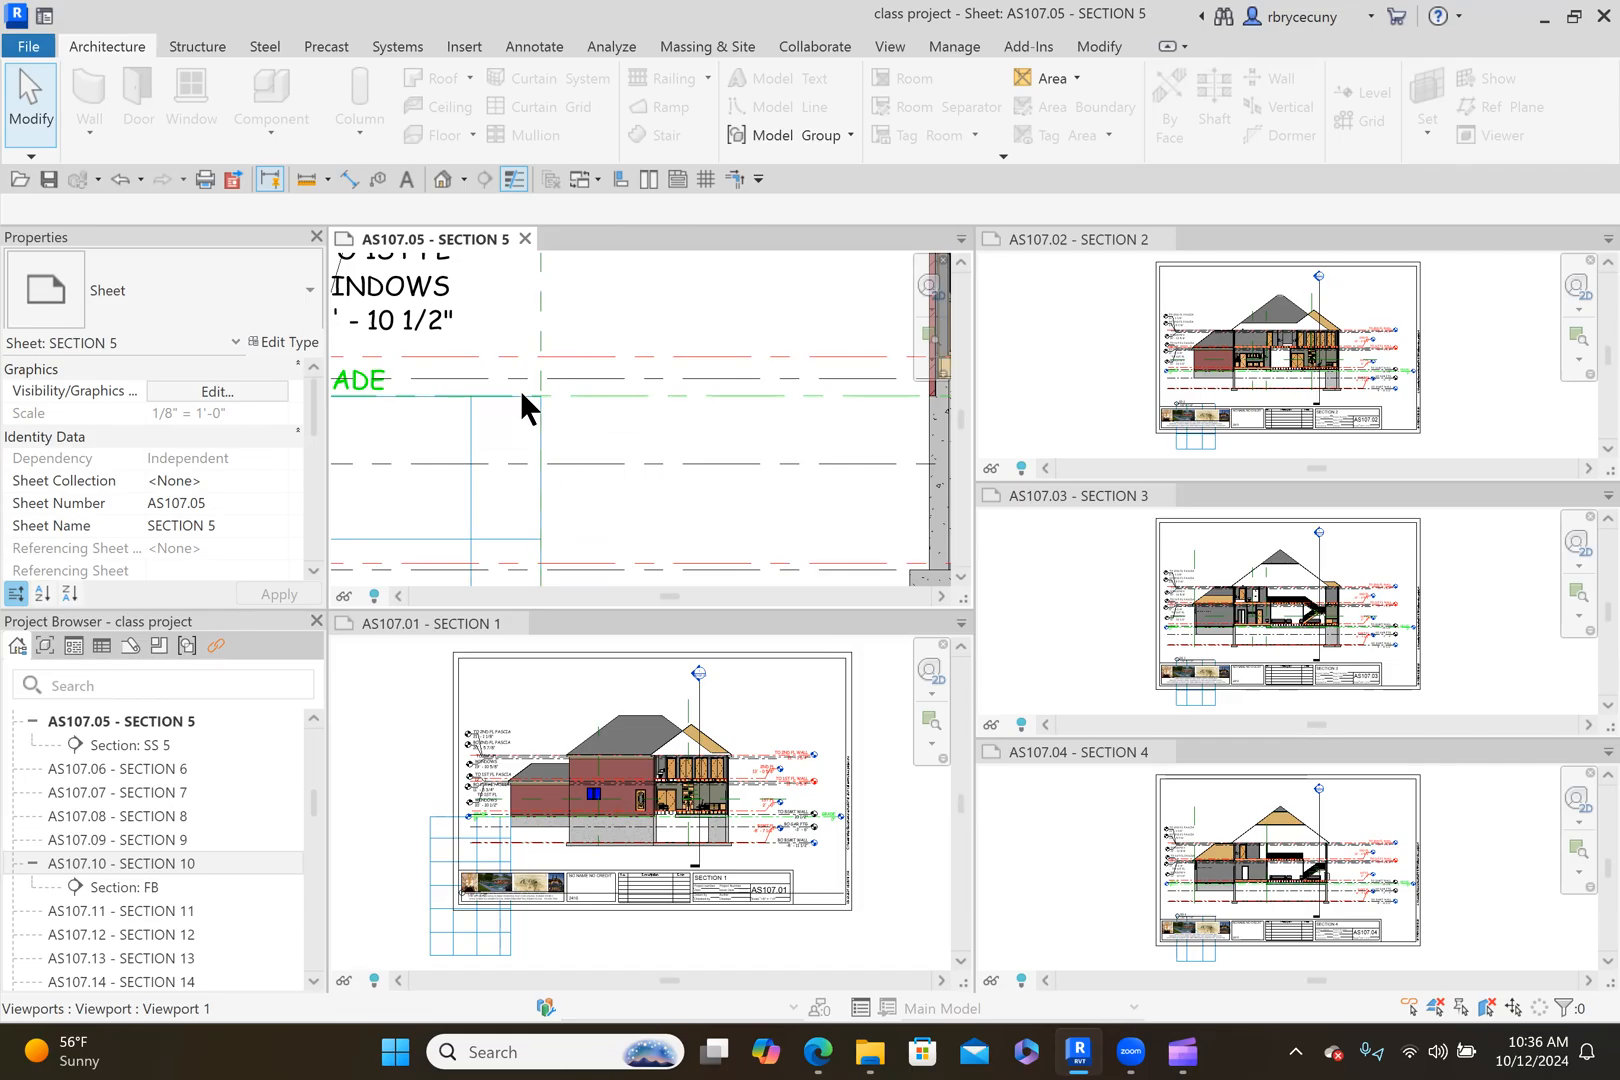
scroll(520, 390, "down", 5)
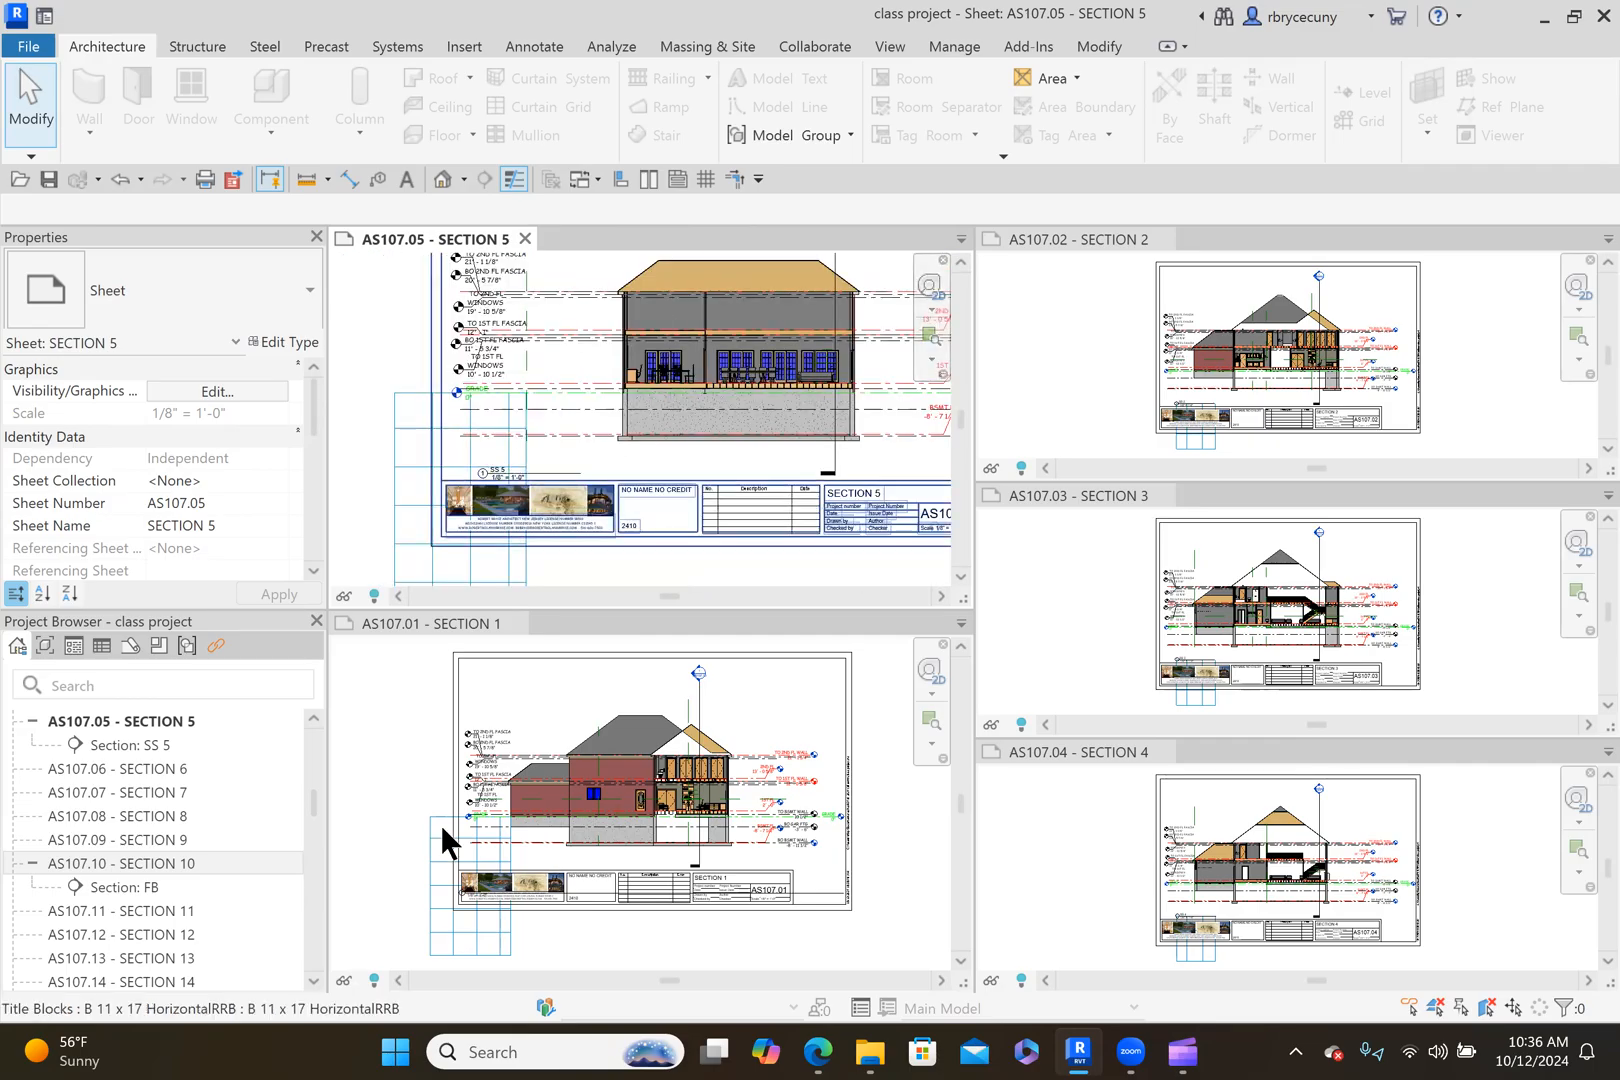
scroll(495, 834, "up", 4)
scroll(497, 830, "up", 4)
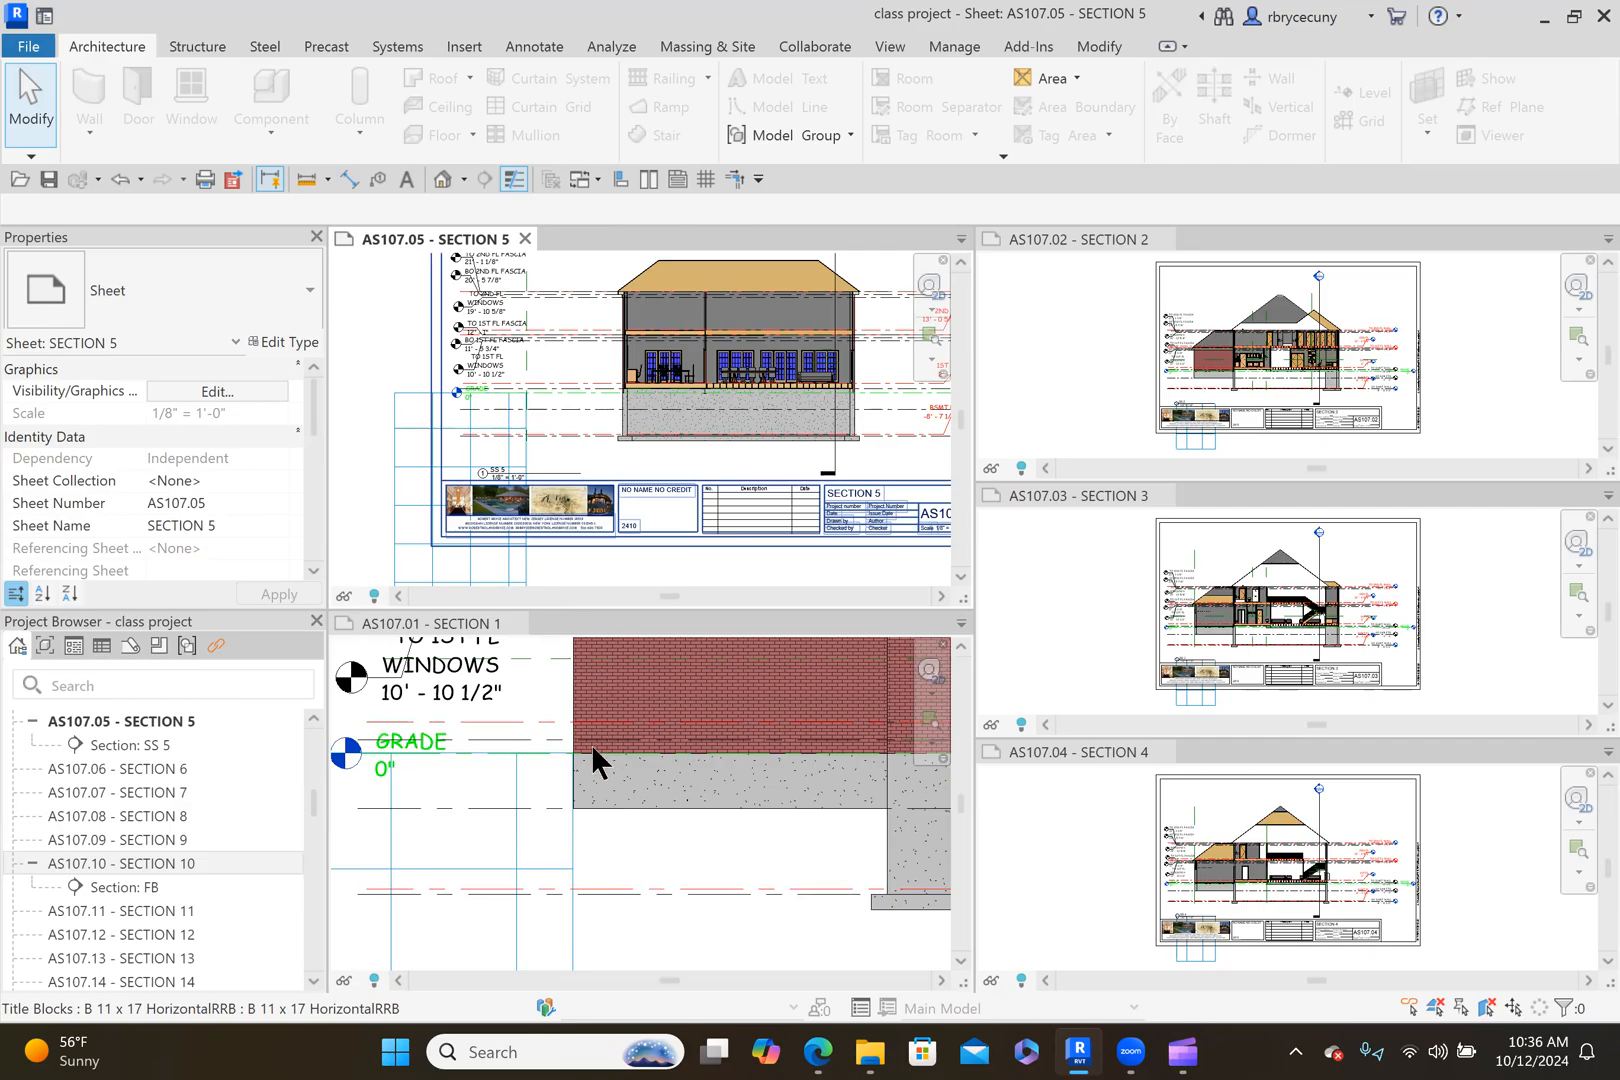
scroll(570, 736, "down", 4)
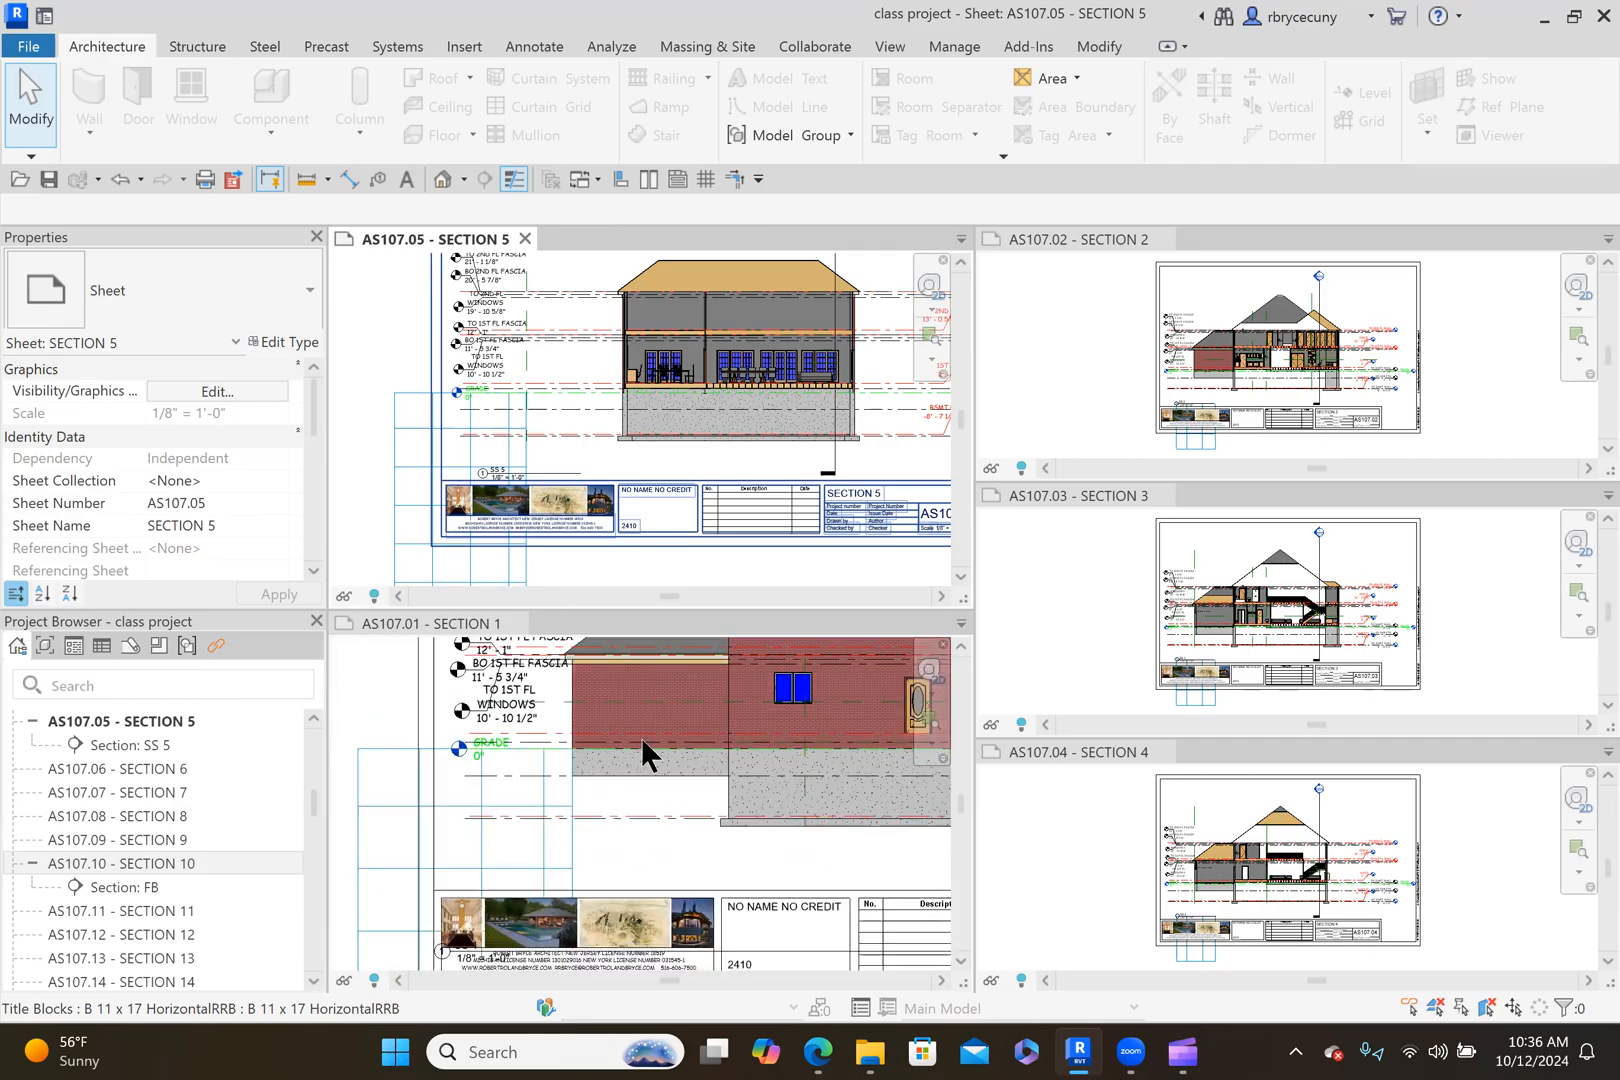
scroll(594, 740, "down", 5)
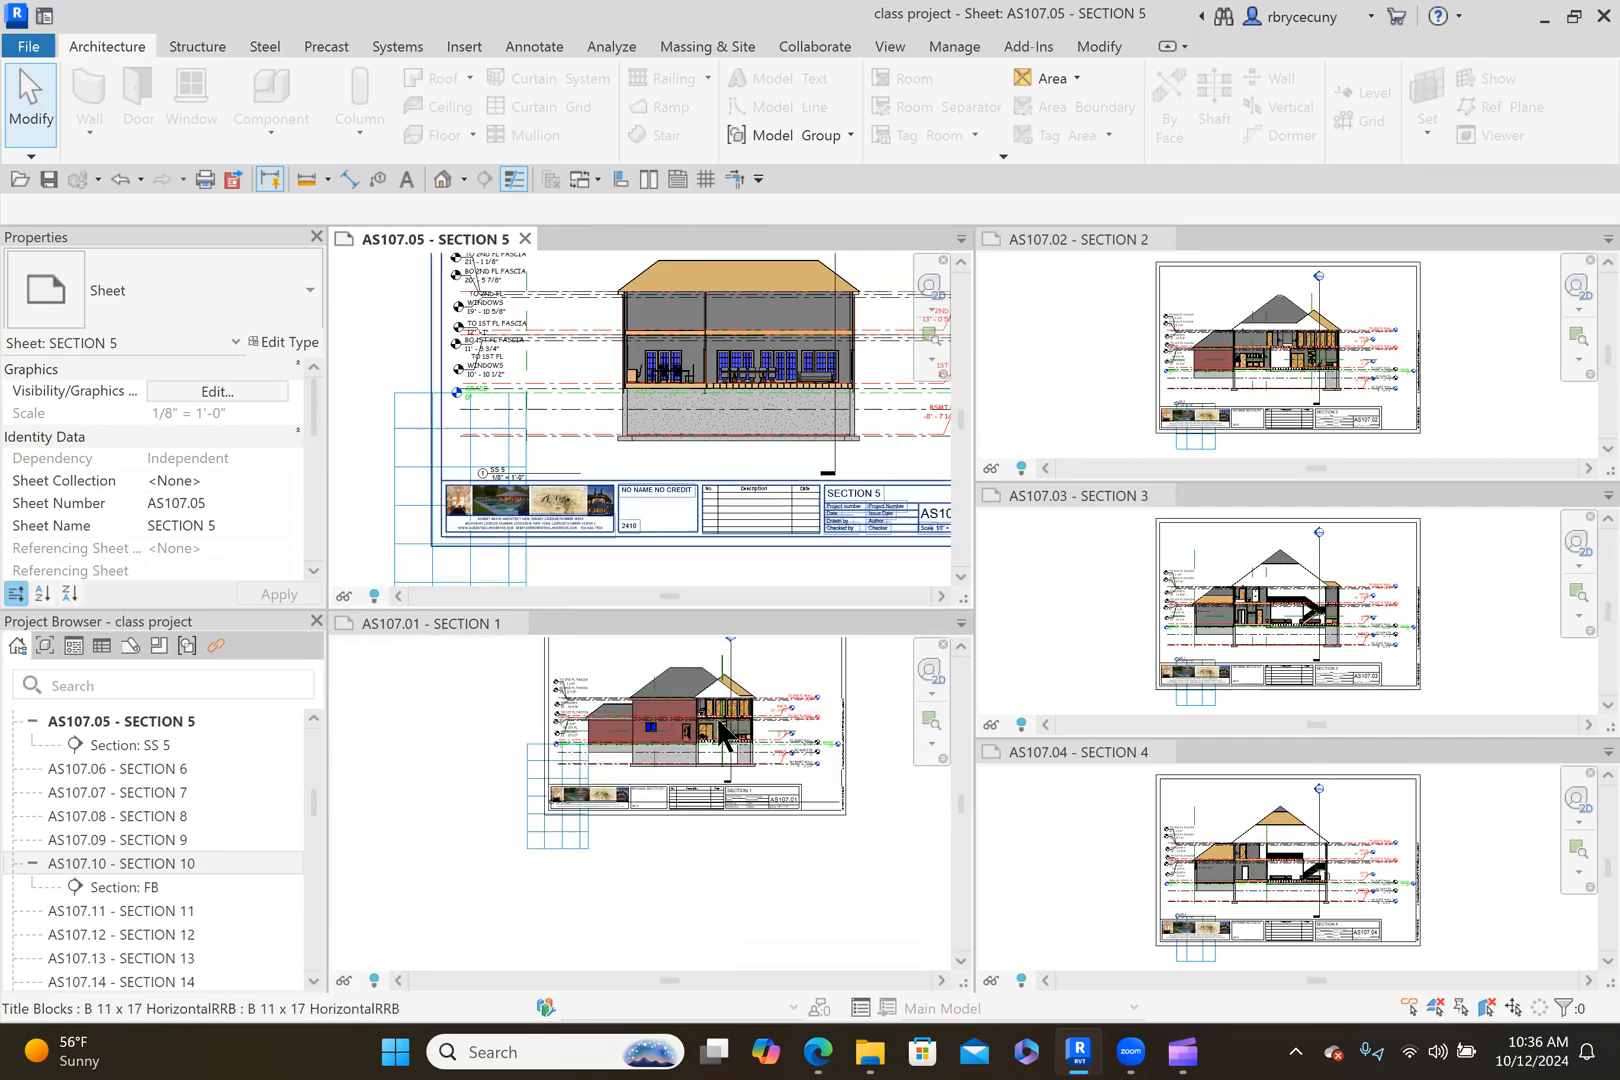
left_click(730, 706)
middle_click_drag(707, 675, 657, 737)
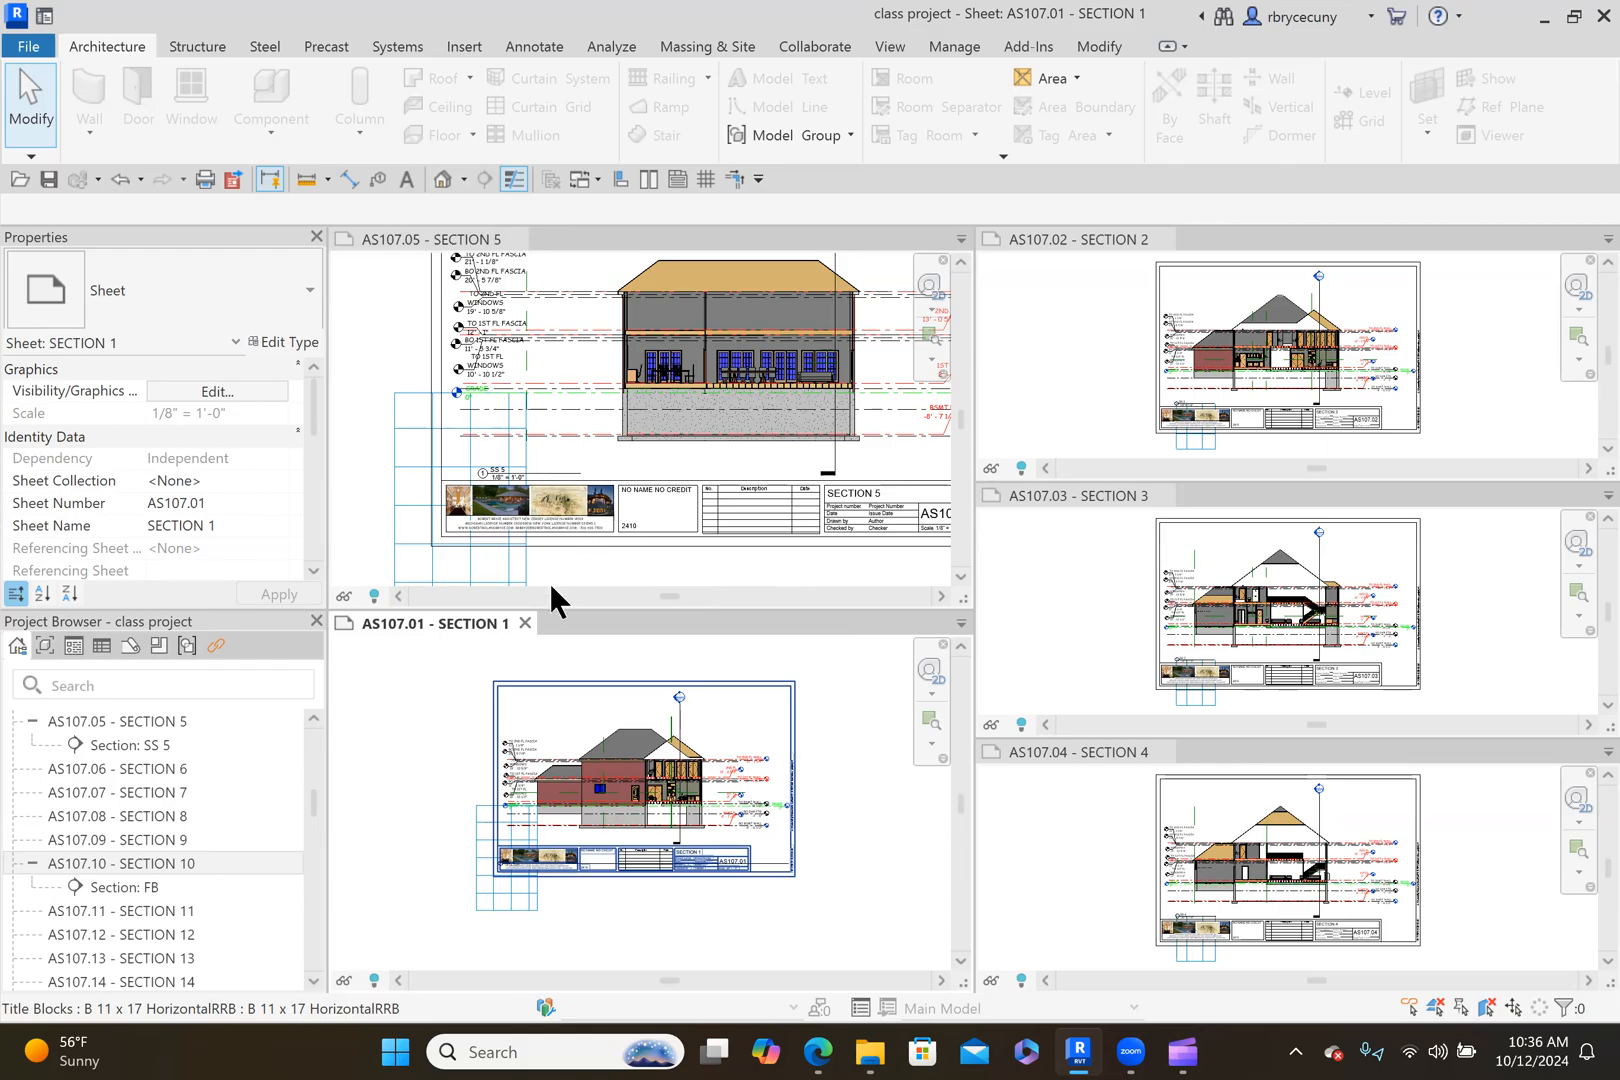
scroll(551, 587, "down", 3)
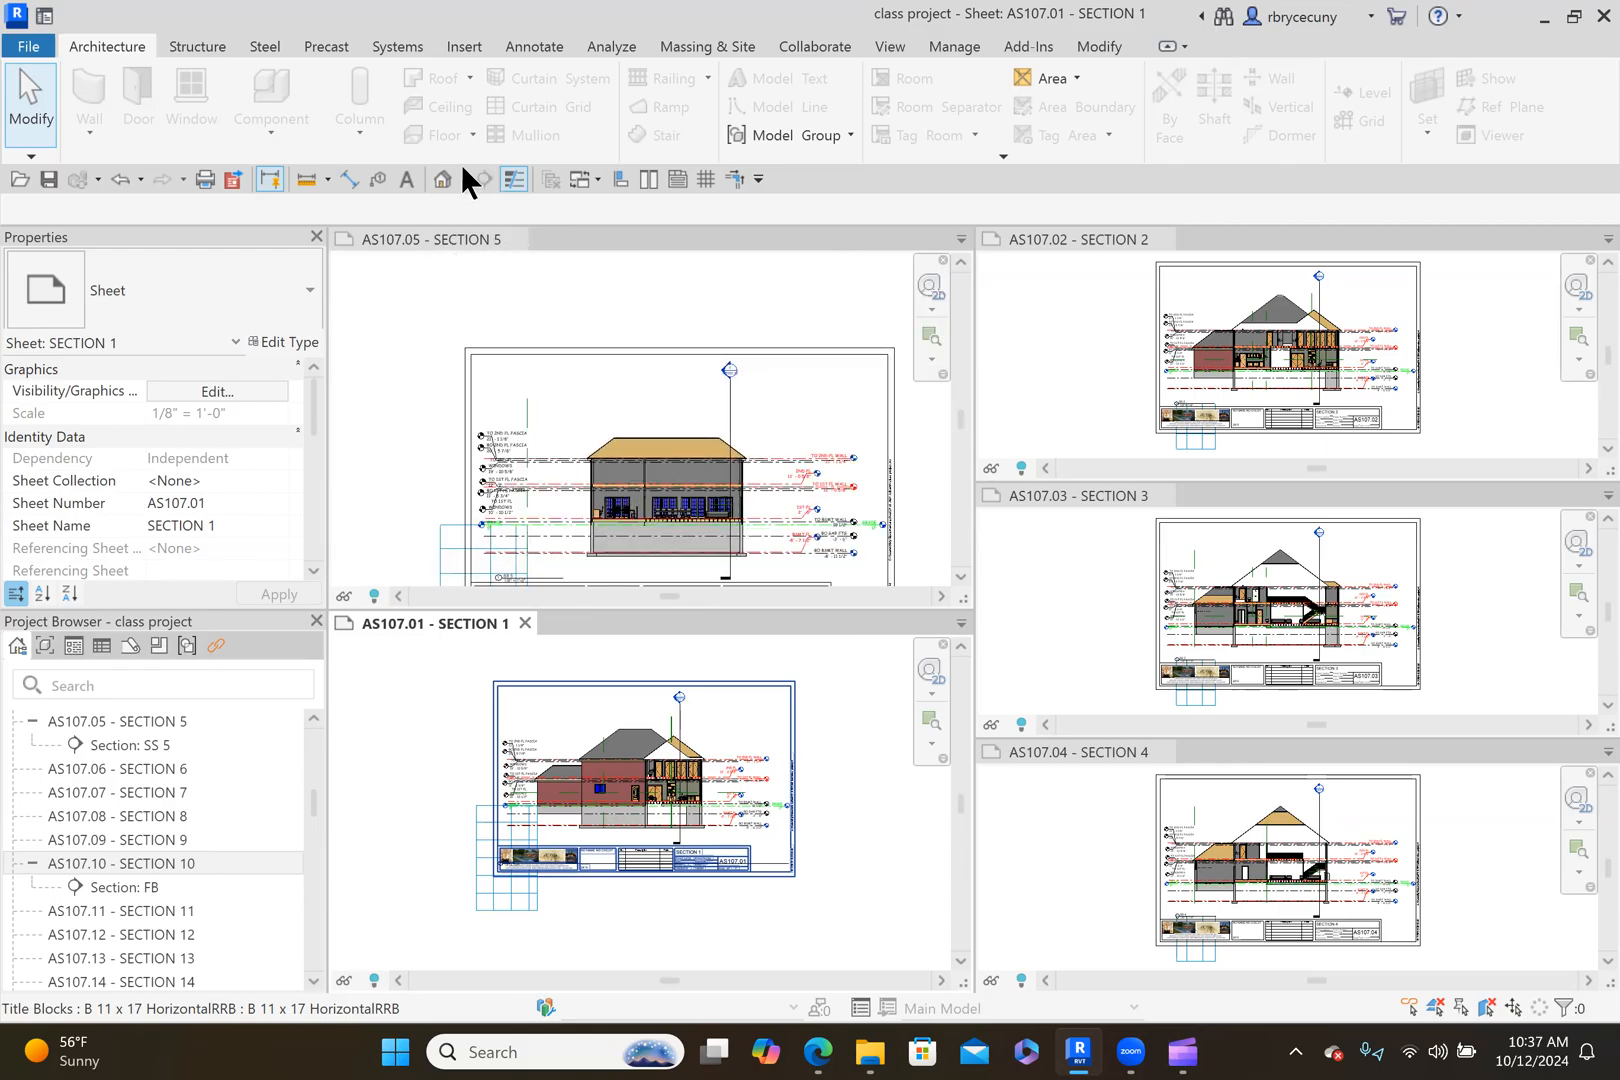
left_click(529, 375)
middle_click_drag(542, 325, 523, 297)
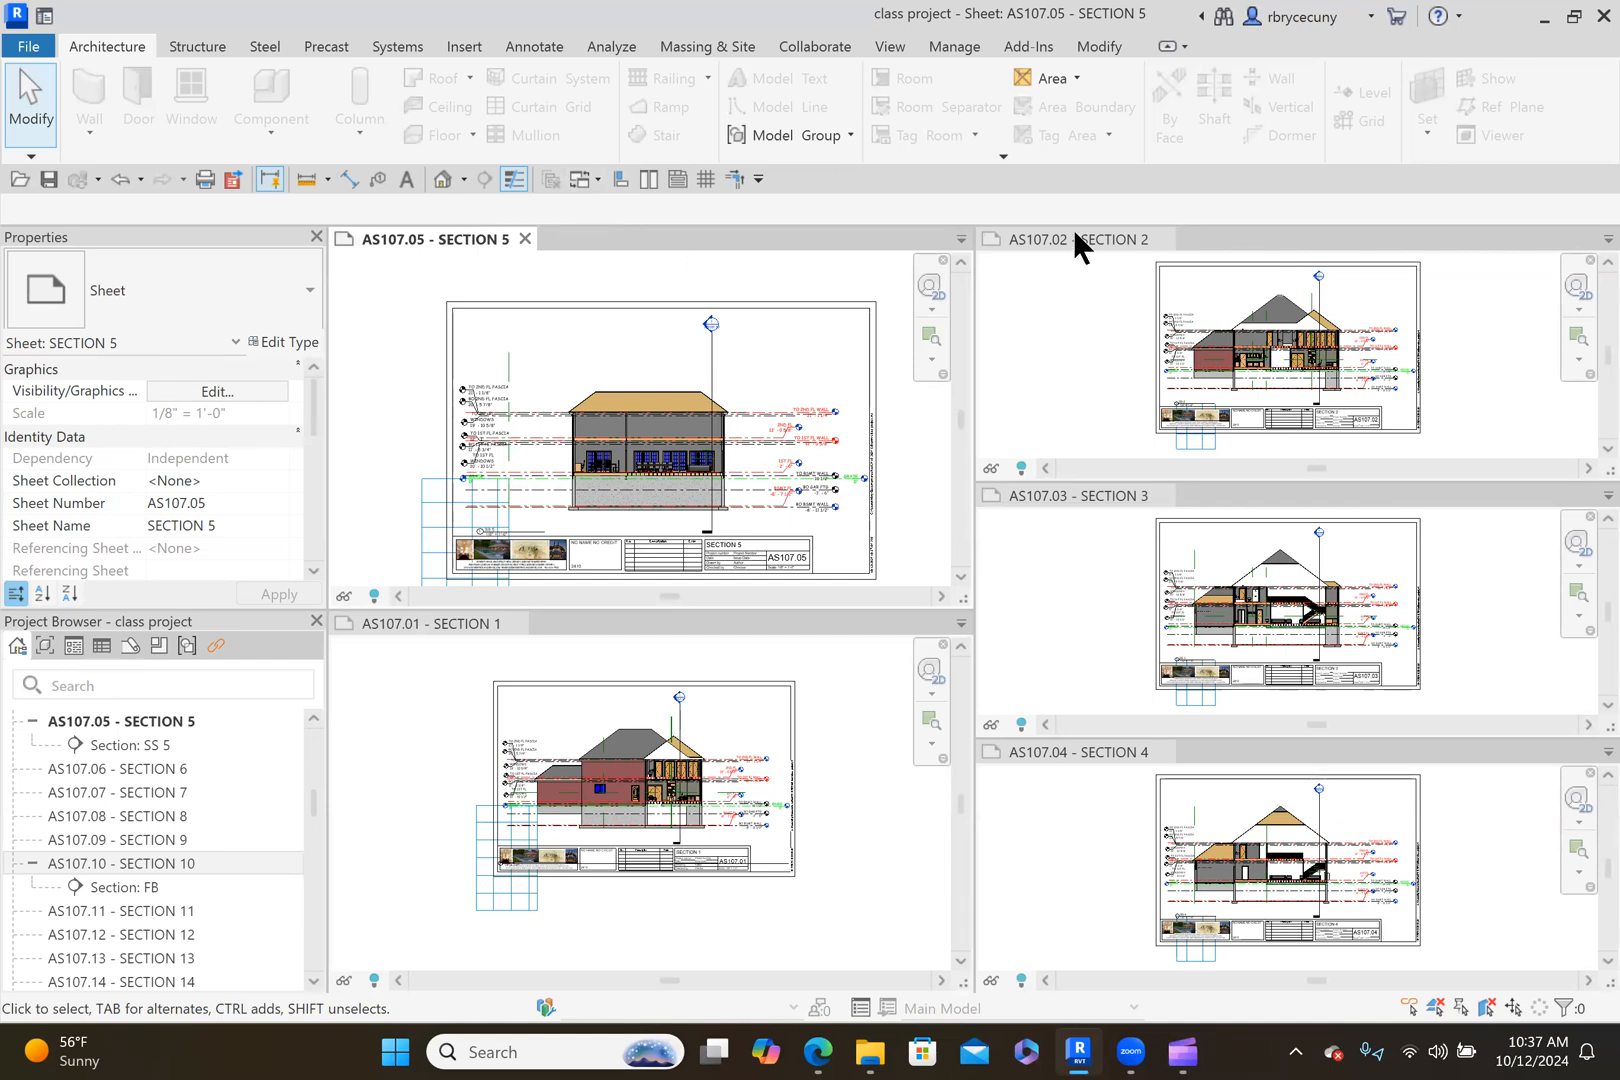
Arrange all open views as tabs in one window and close every inactive view, keeping only sheet AS107.05 - SECTION 5.
left_click(684, 179)
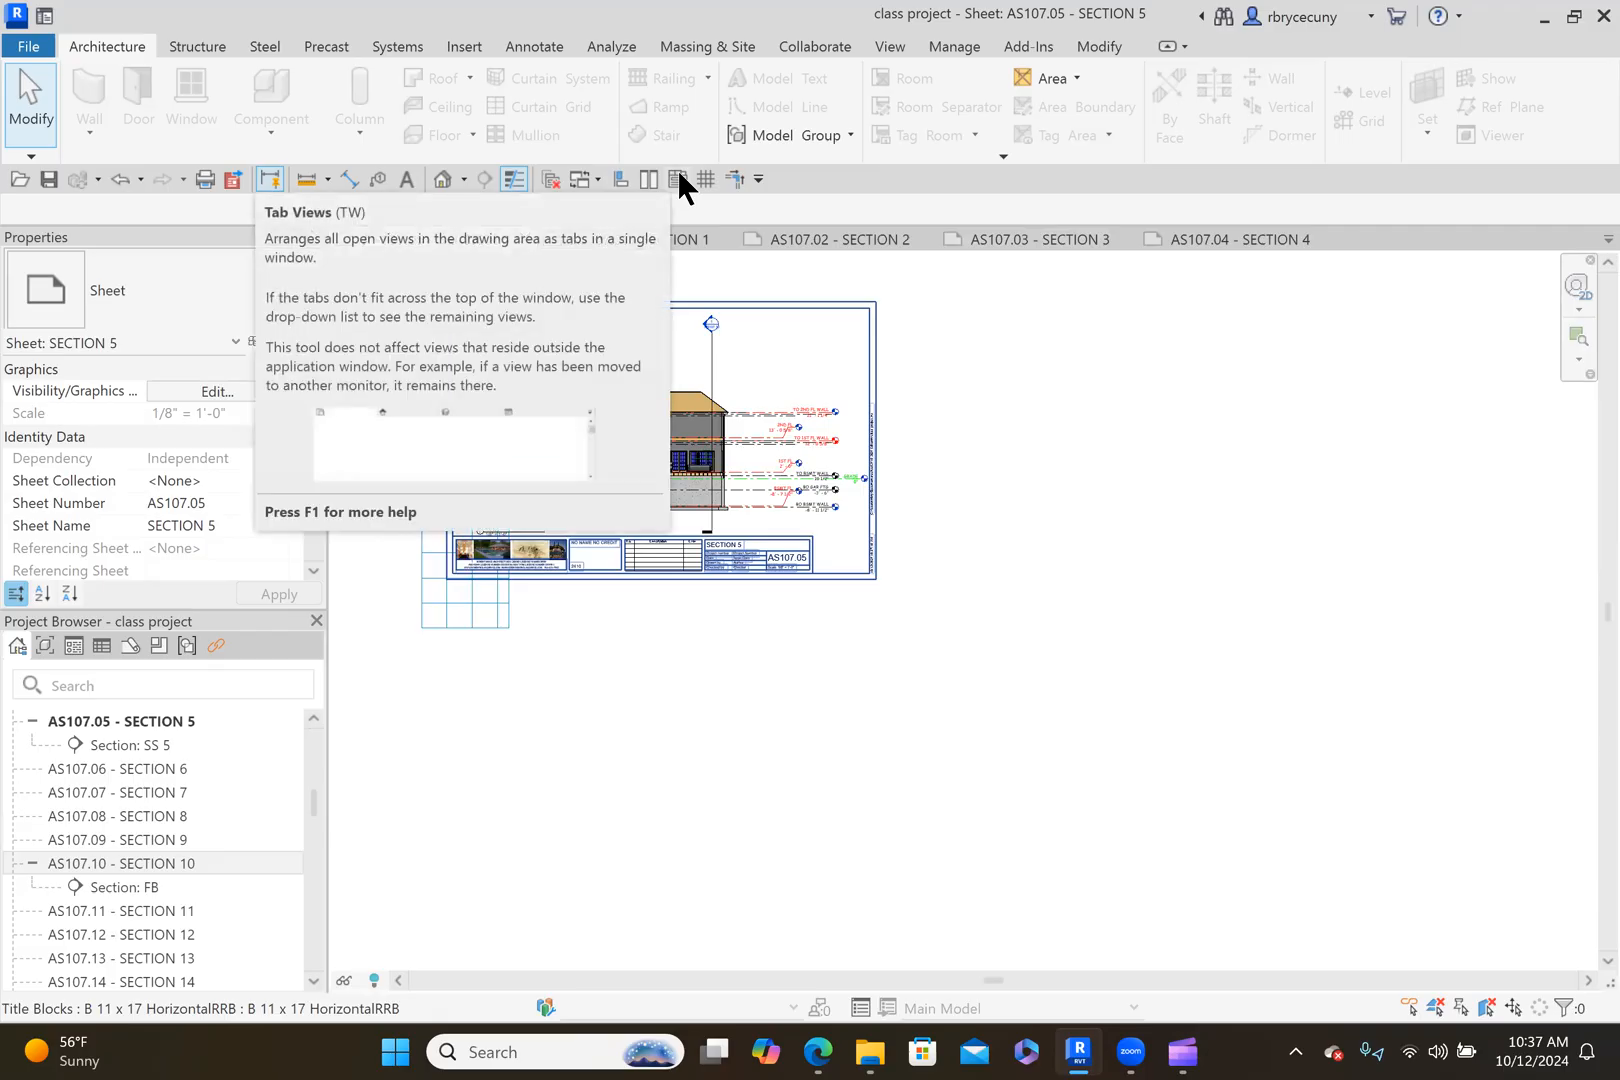
left_click(890, 42)
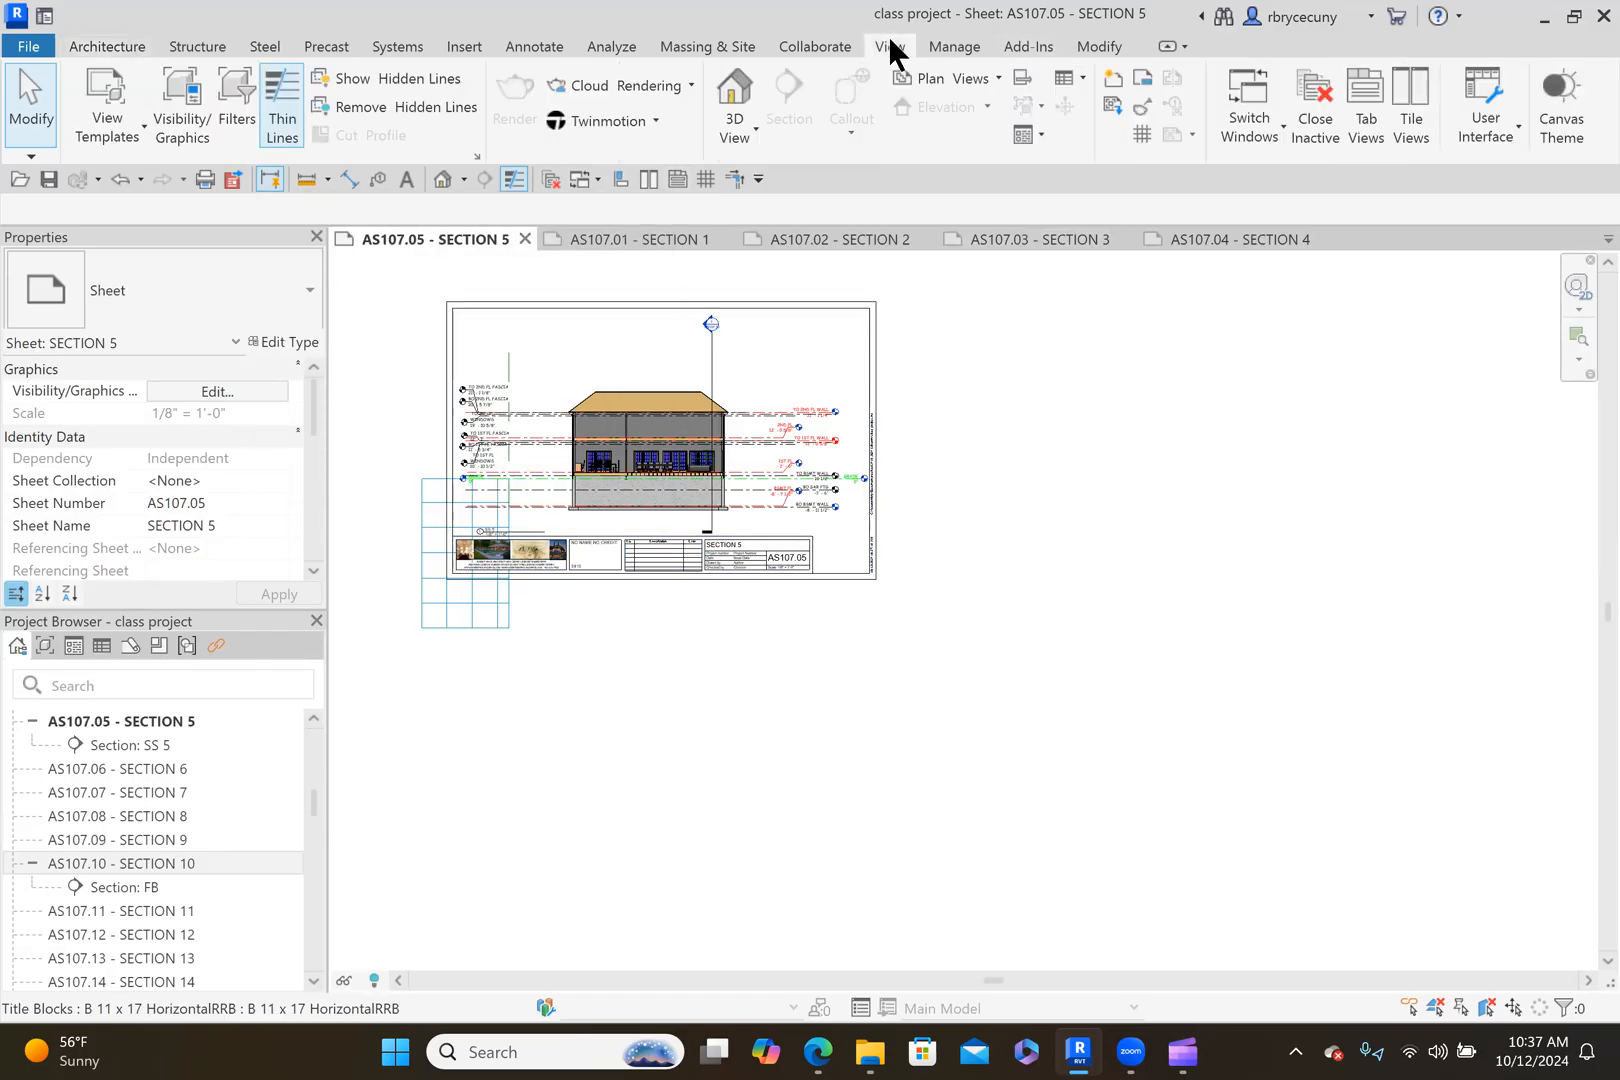
right_click(1369, 95)
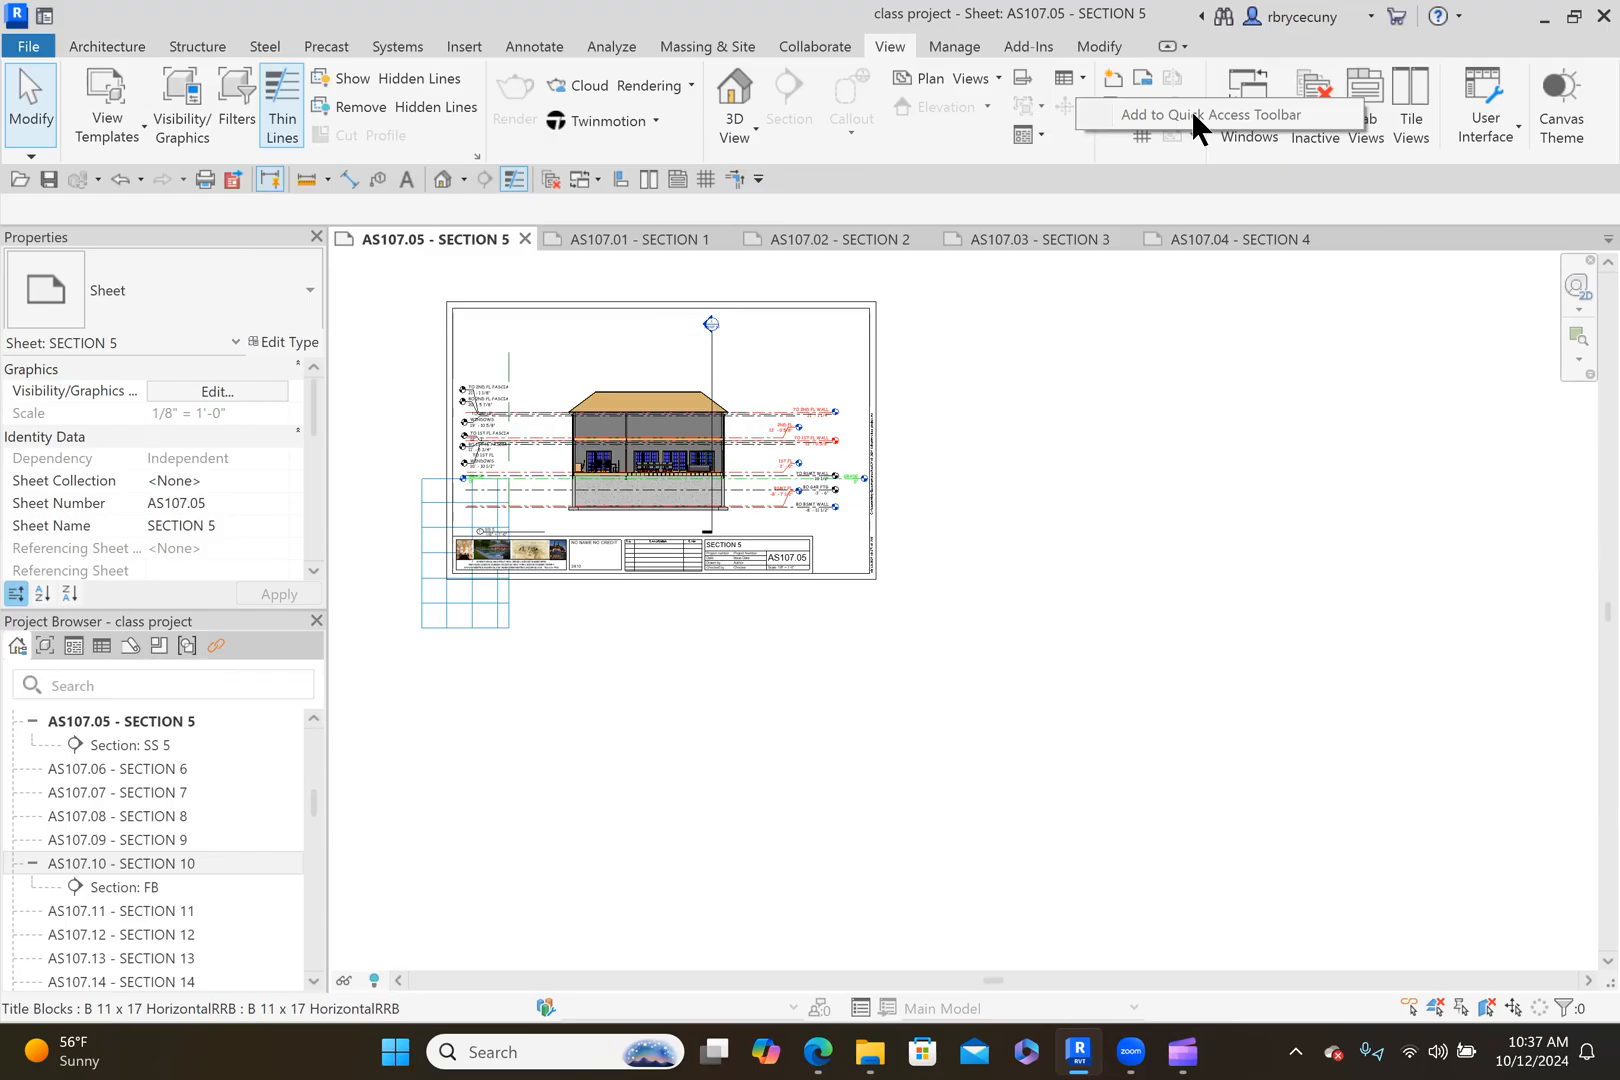
left_click(994, 444)
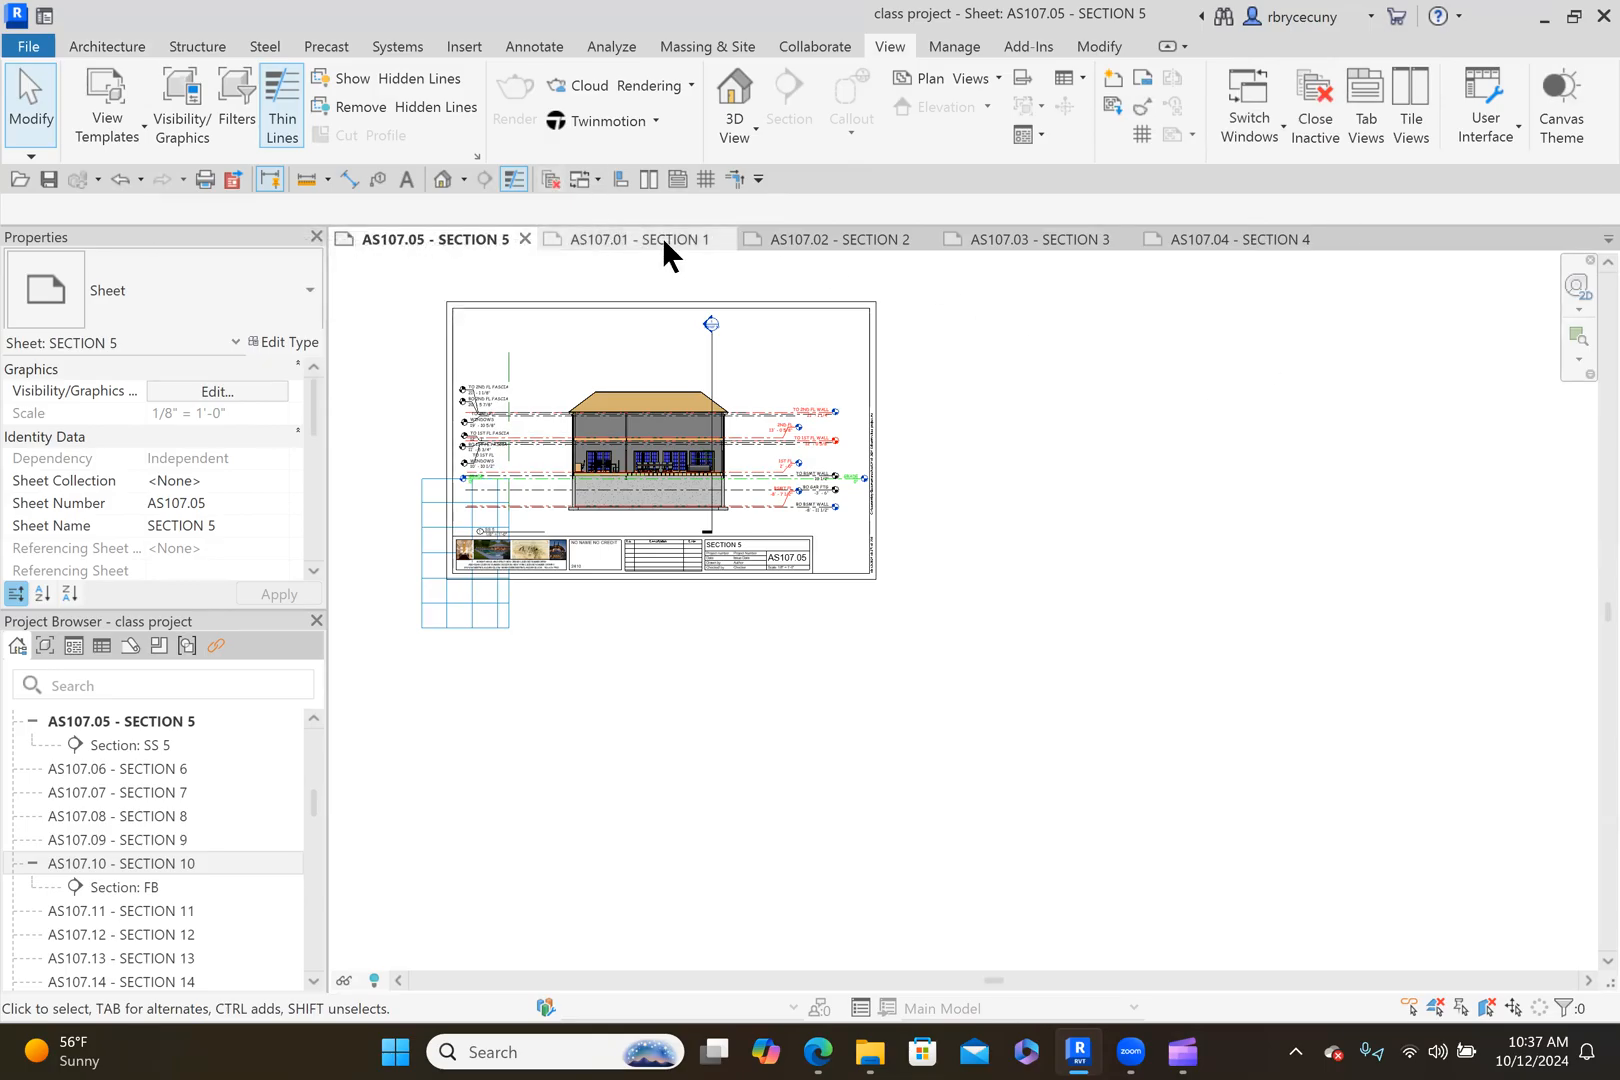
left_click(549, 180)
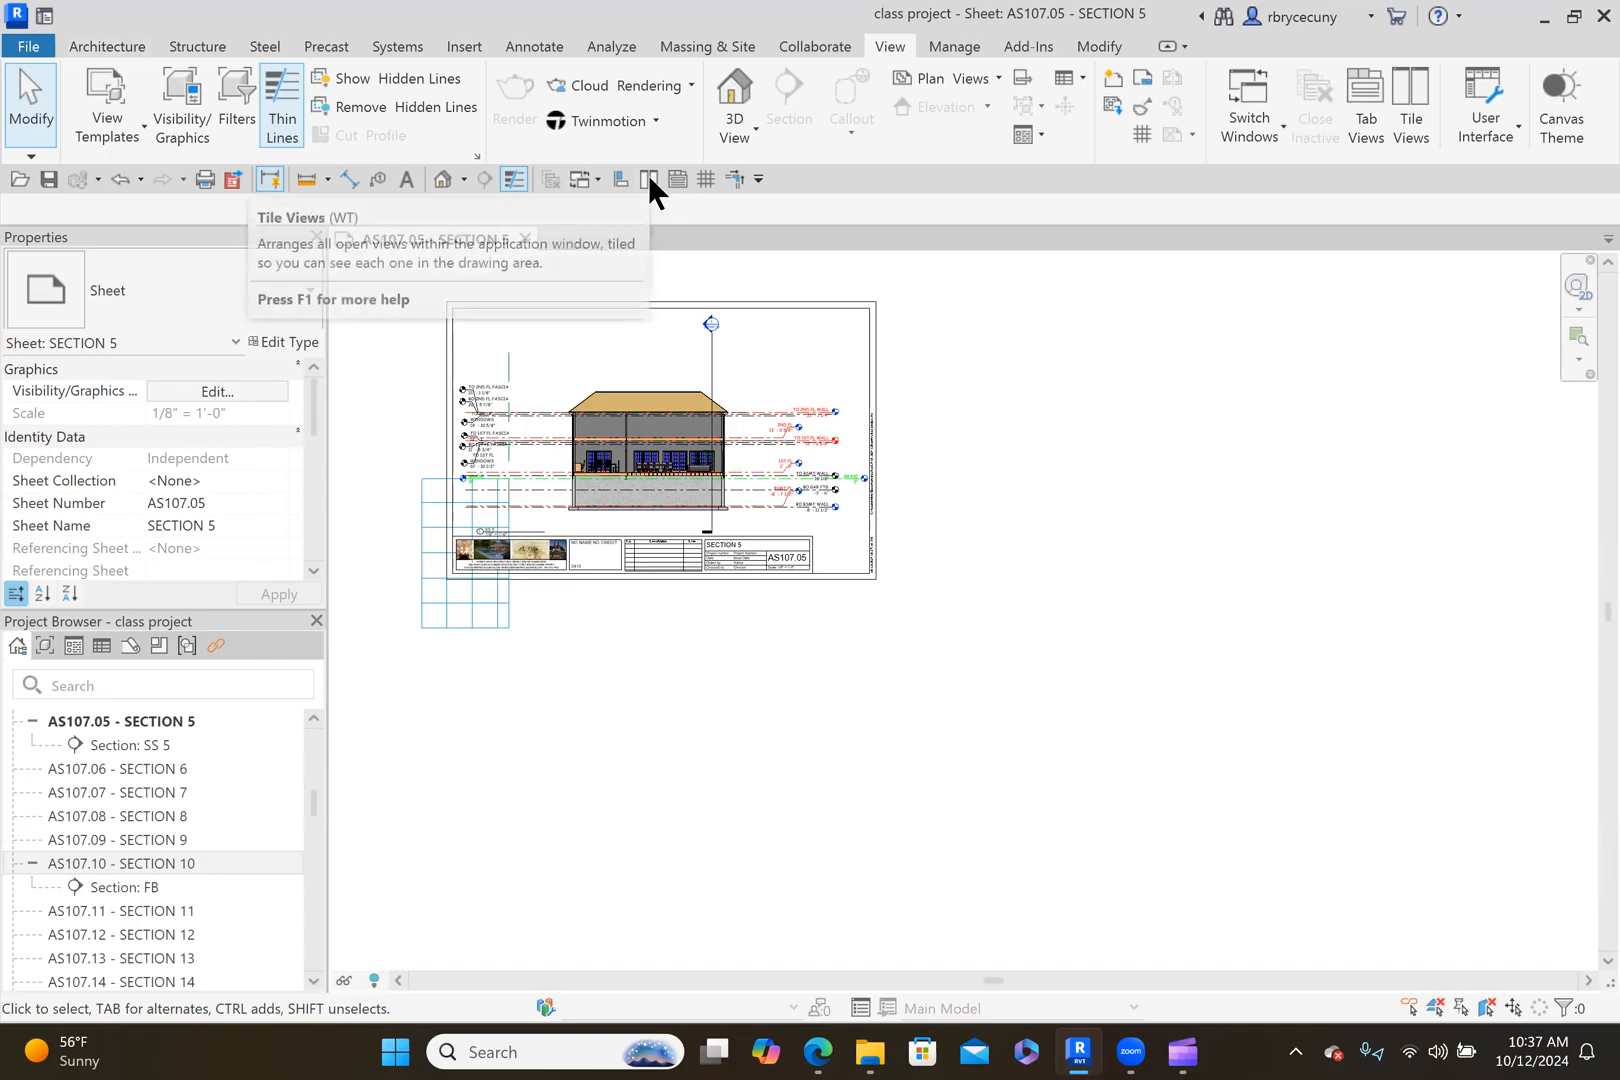
Open sheet AS107.10 - SECTION 10 and expand its entry in the project structure to list the section placed on it.
middle_click_drag(673, 380, 799, 411)
scroll(717, 379, "up", 1)
scroll(735, 481, "down", 1)
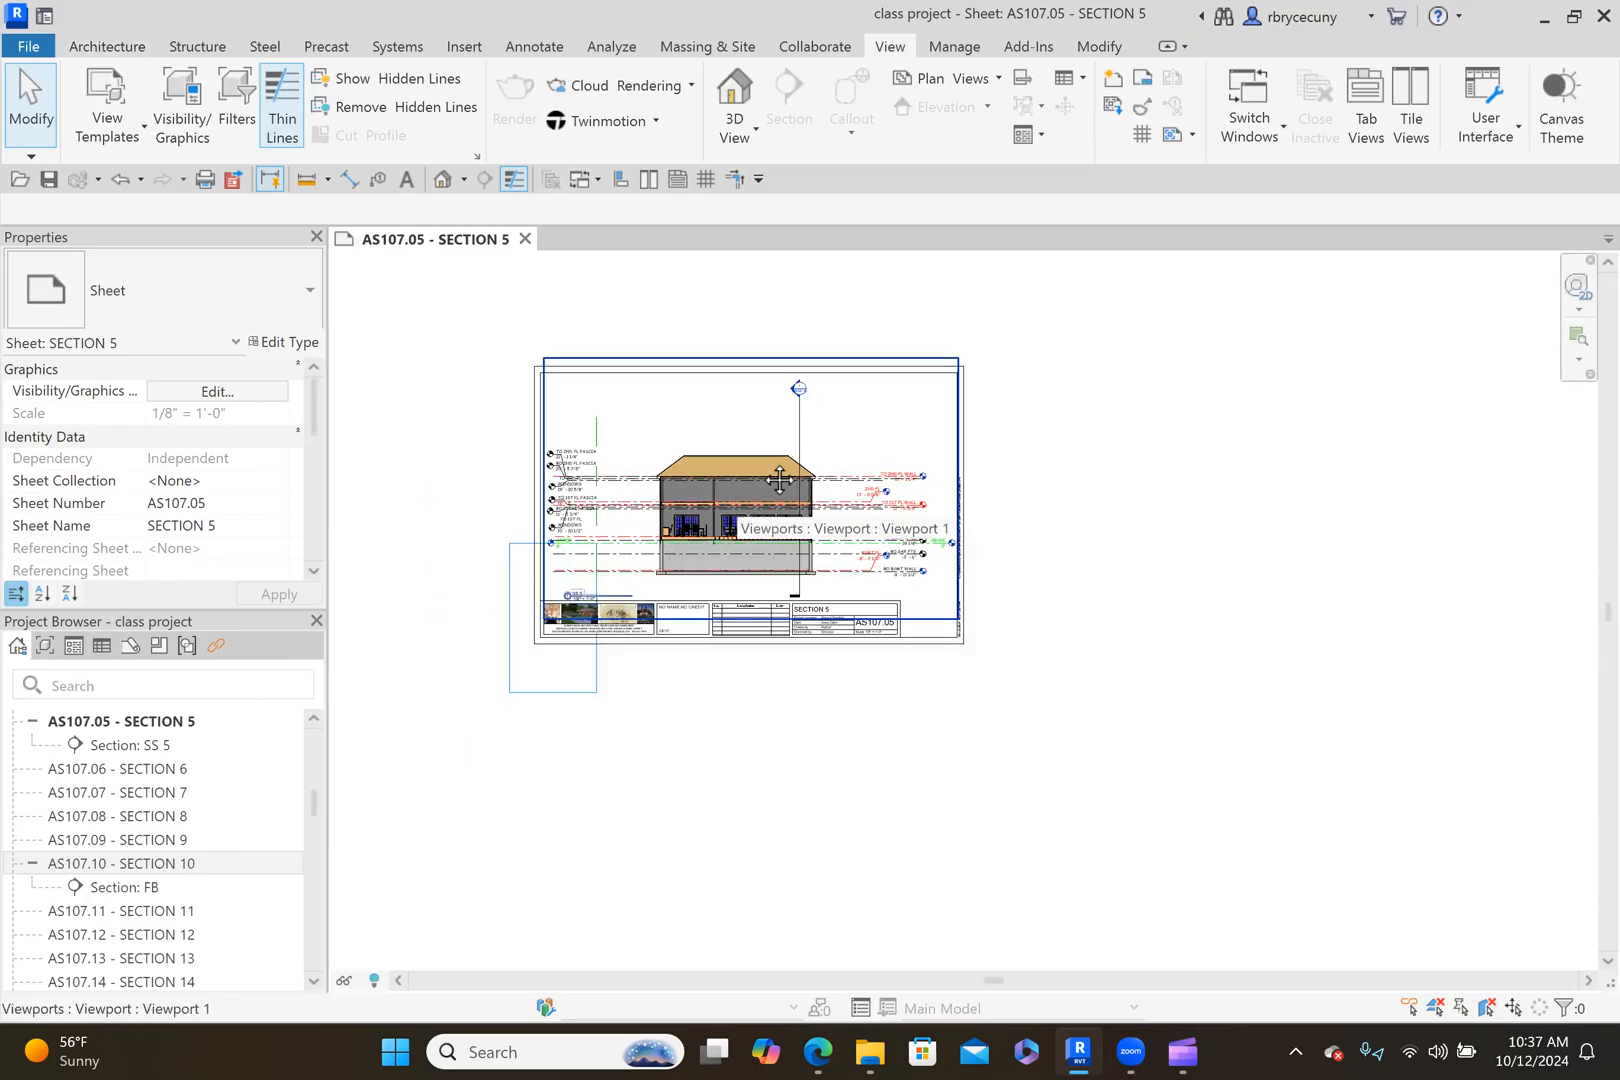
middle_click_drag(751, 477, 801, 341)
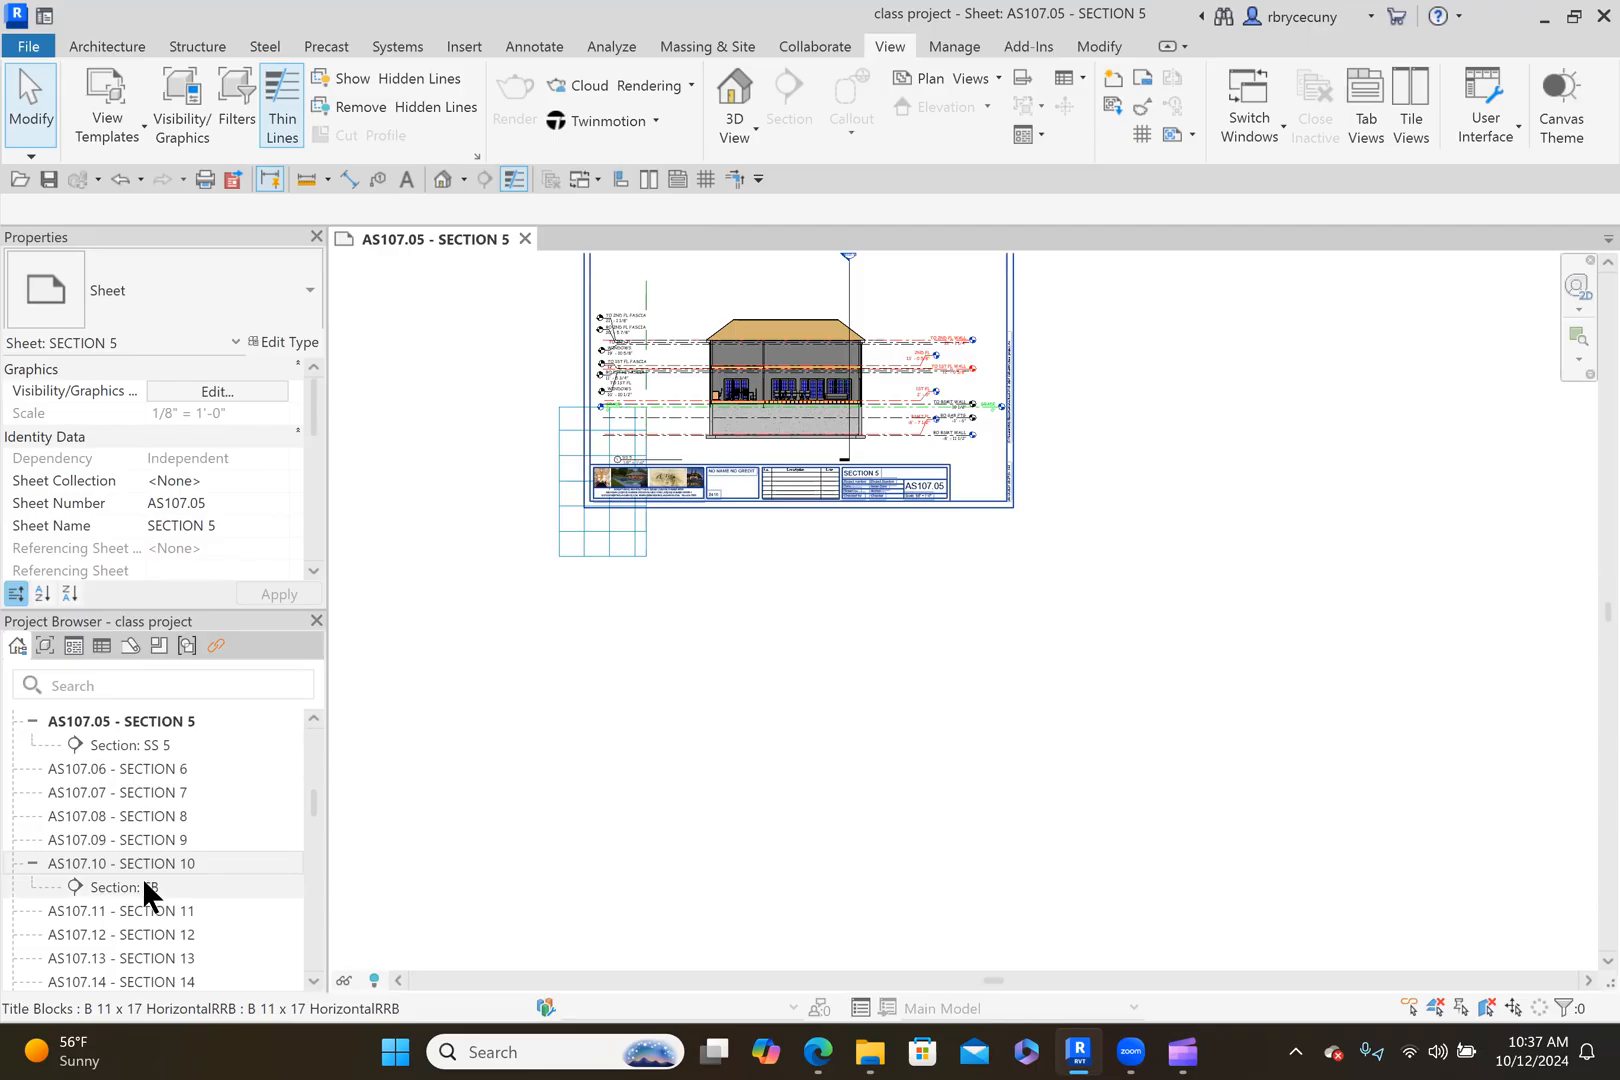
left_click(34, 860)
left_click(33, 862)
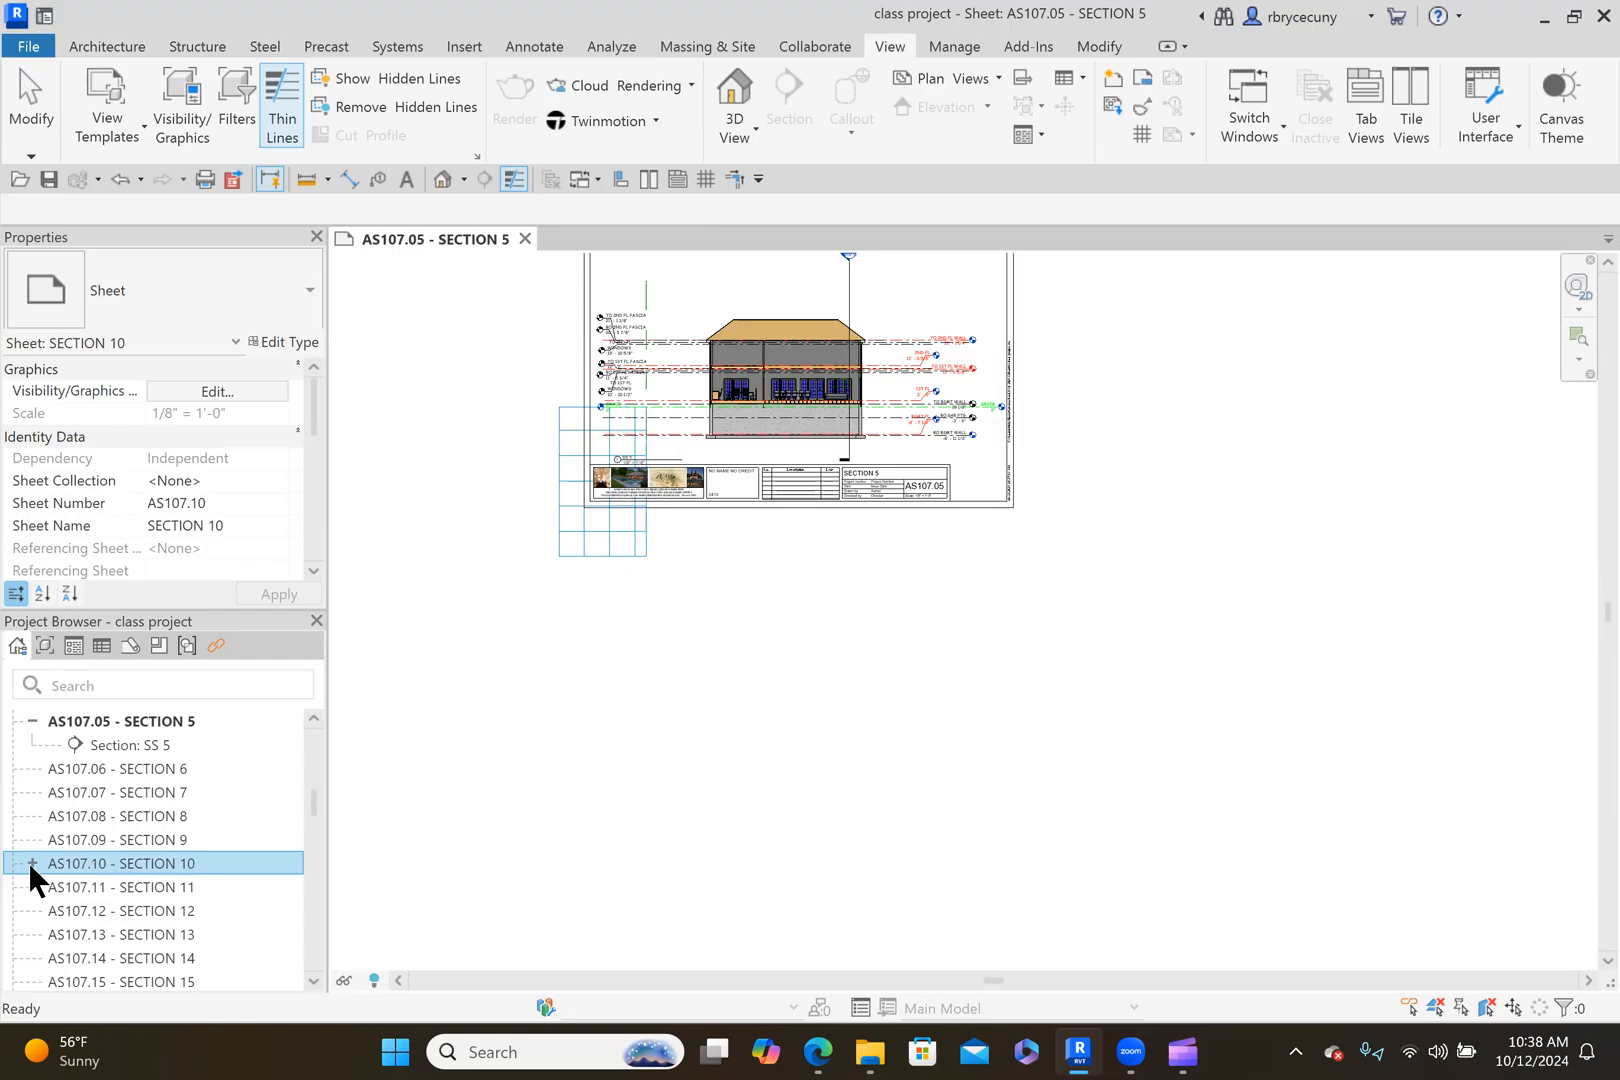
double_click(158, 863)
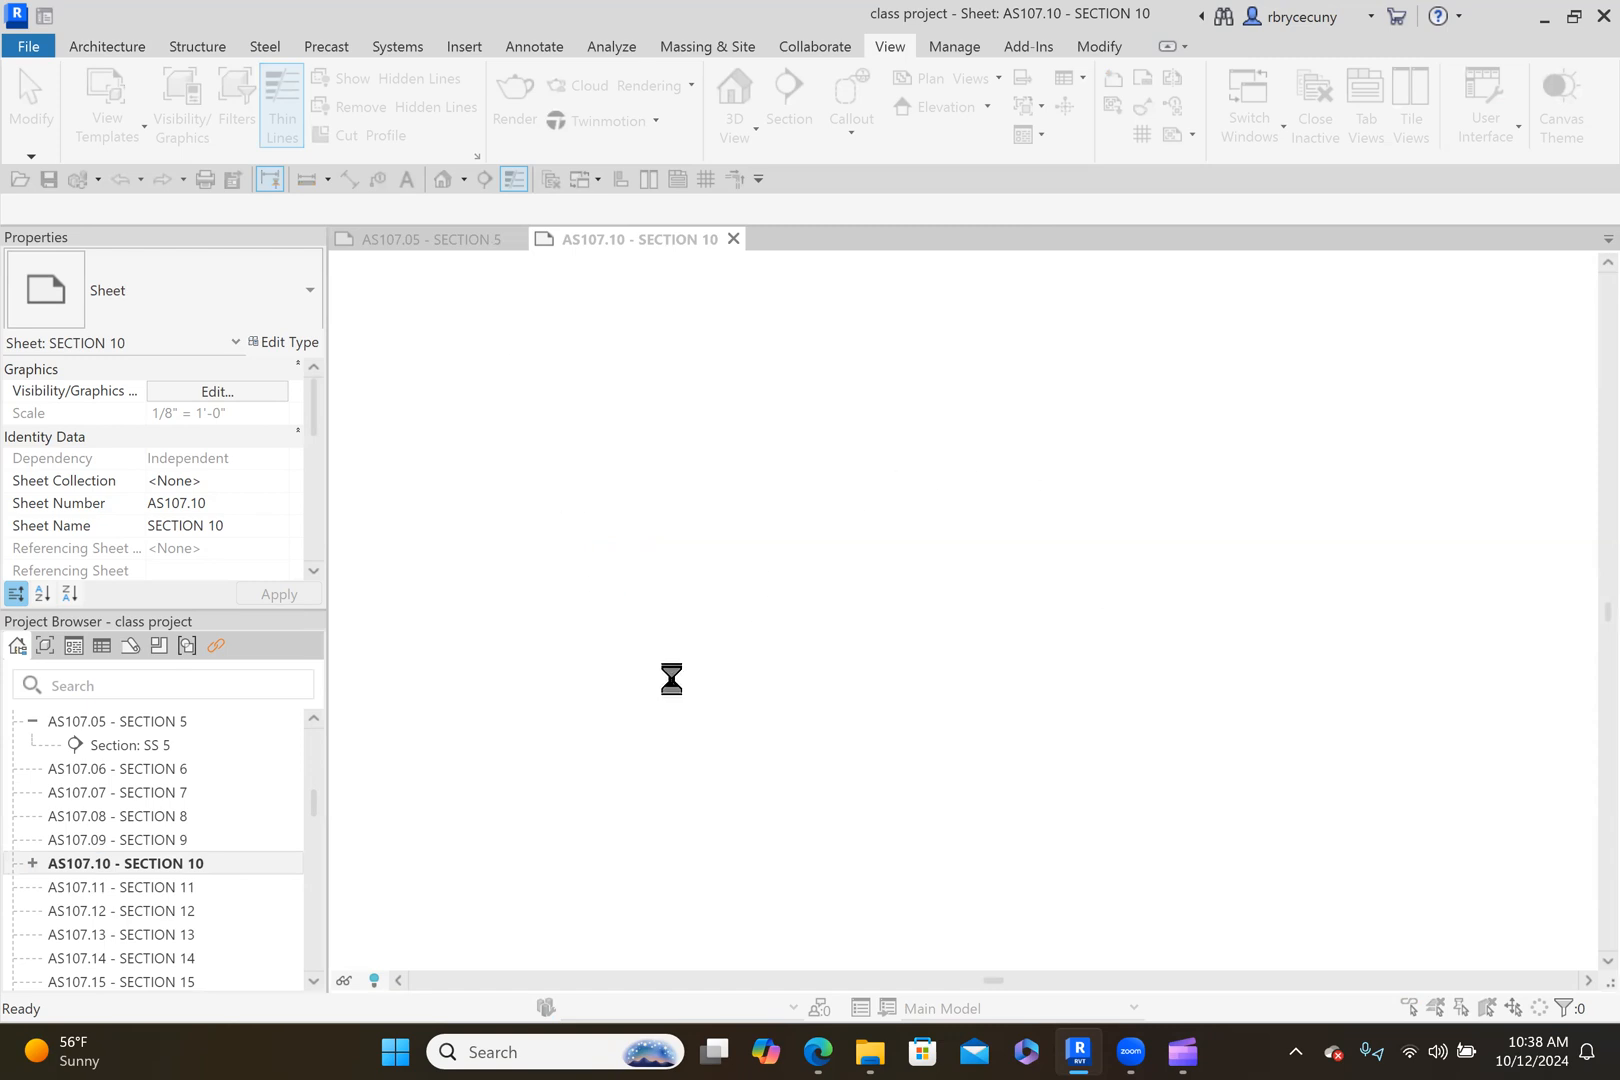
left_click(29, 860)
left_click(918, 588)
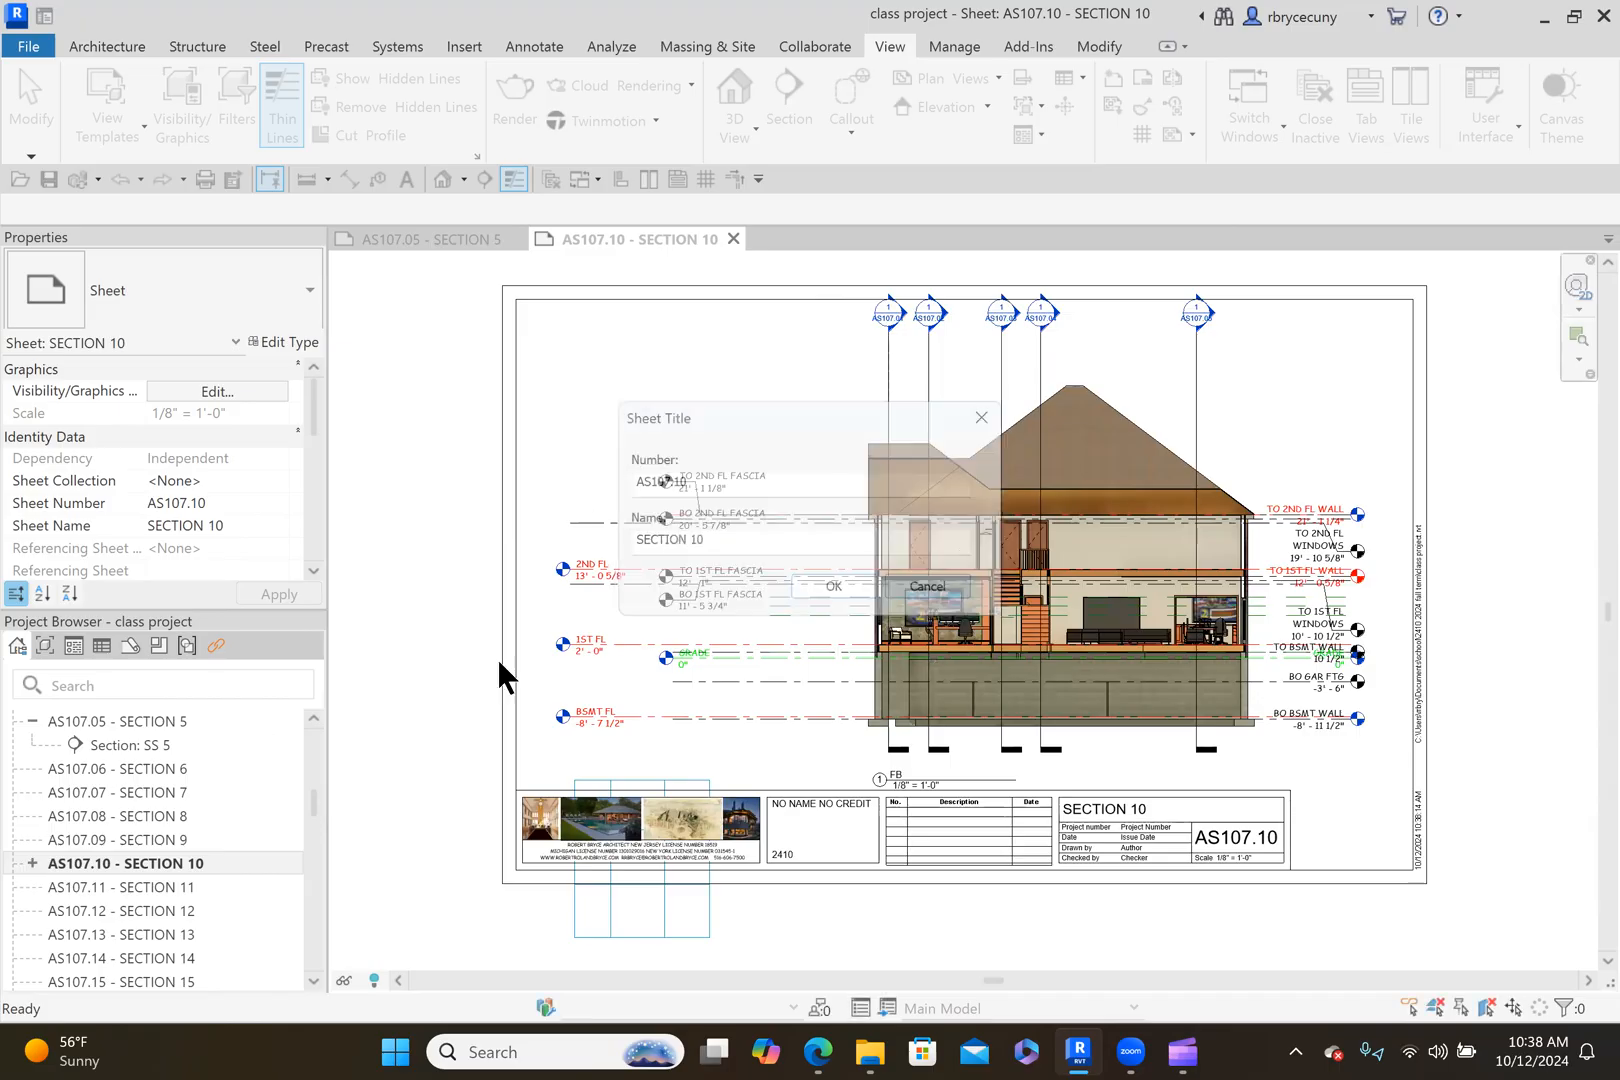
left_click(29, 860)
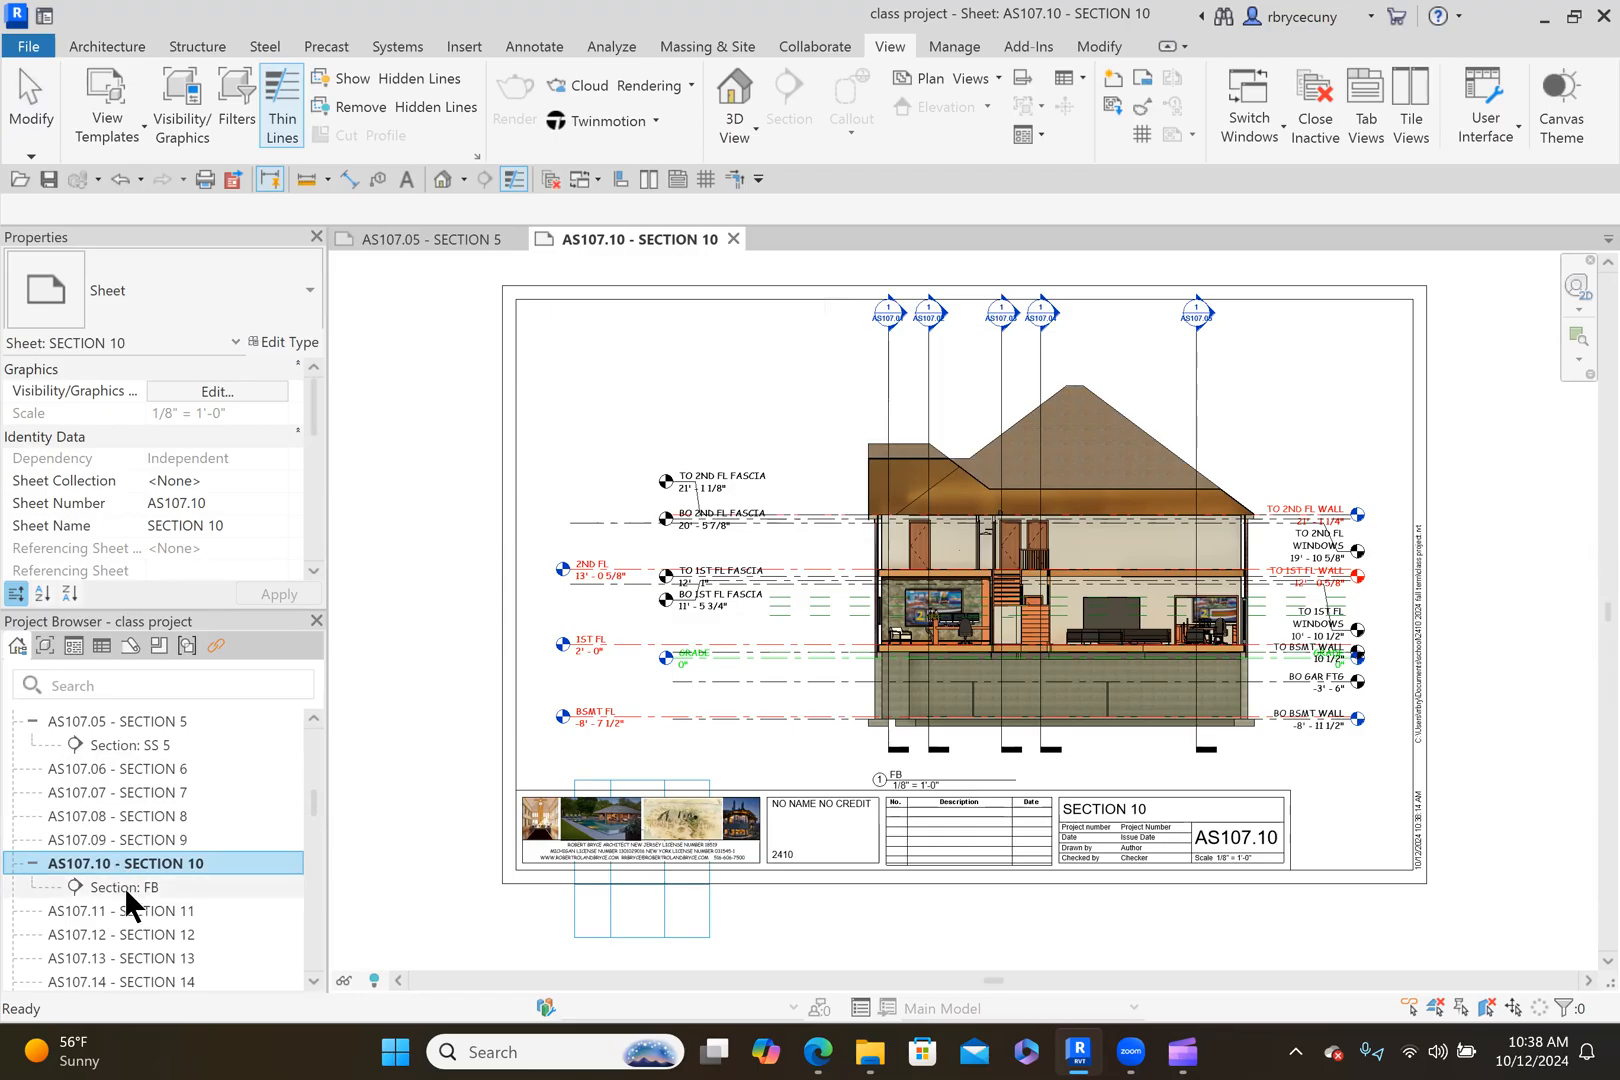
Activate the FB section viewport on sheet AS107.10 and deactivate it again.
right_click(804, 386)
left_click(1118, 528)
right_click(1118, 528)
left_click(1185, 455)
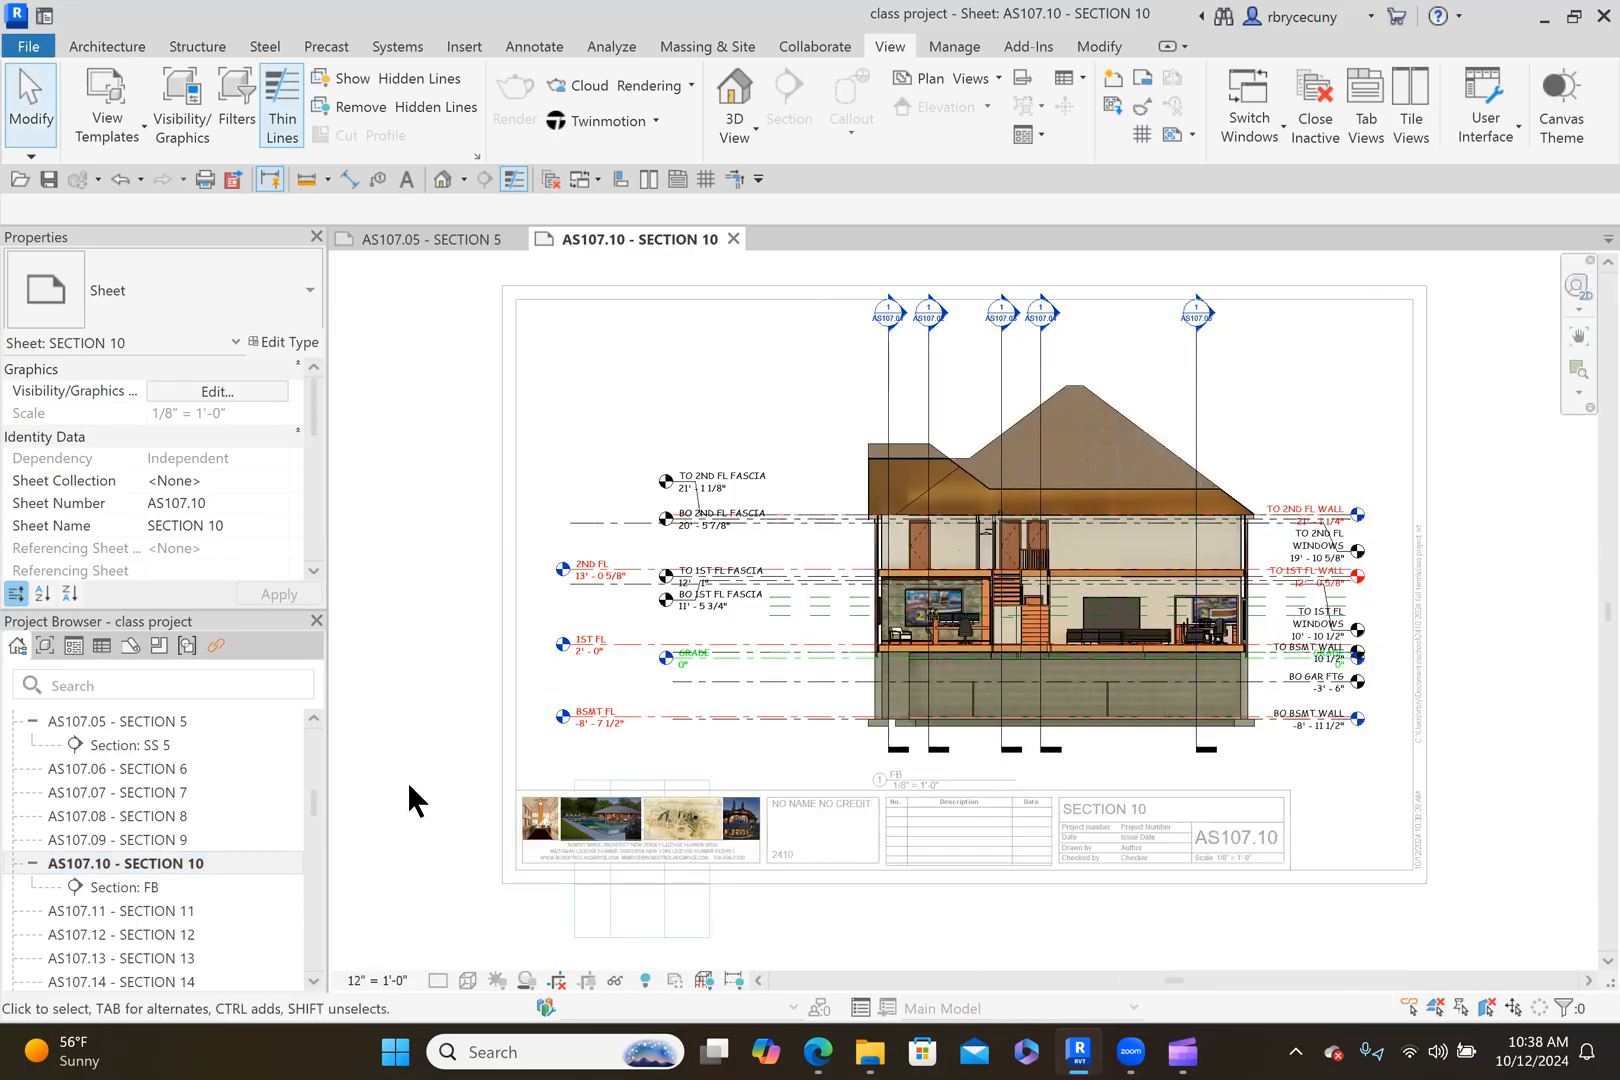
Open the FB section view and examine the overlapping TO BSMT WALL and GRADE level labels.
double_click(128, 889)
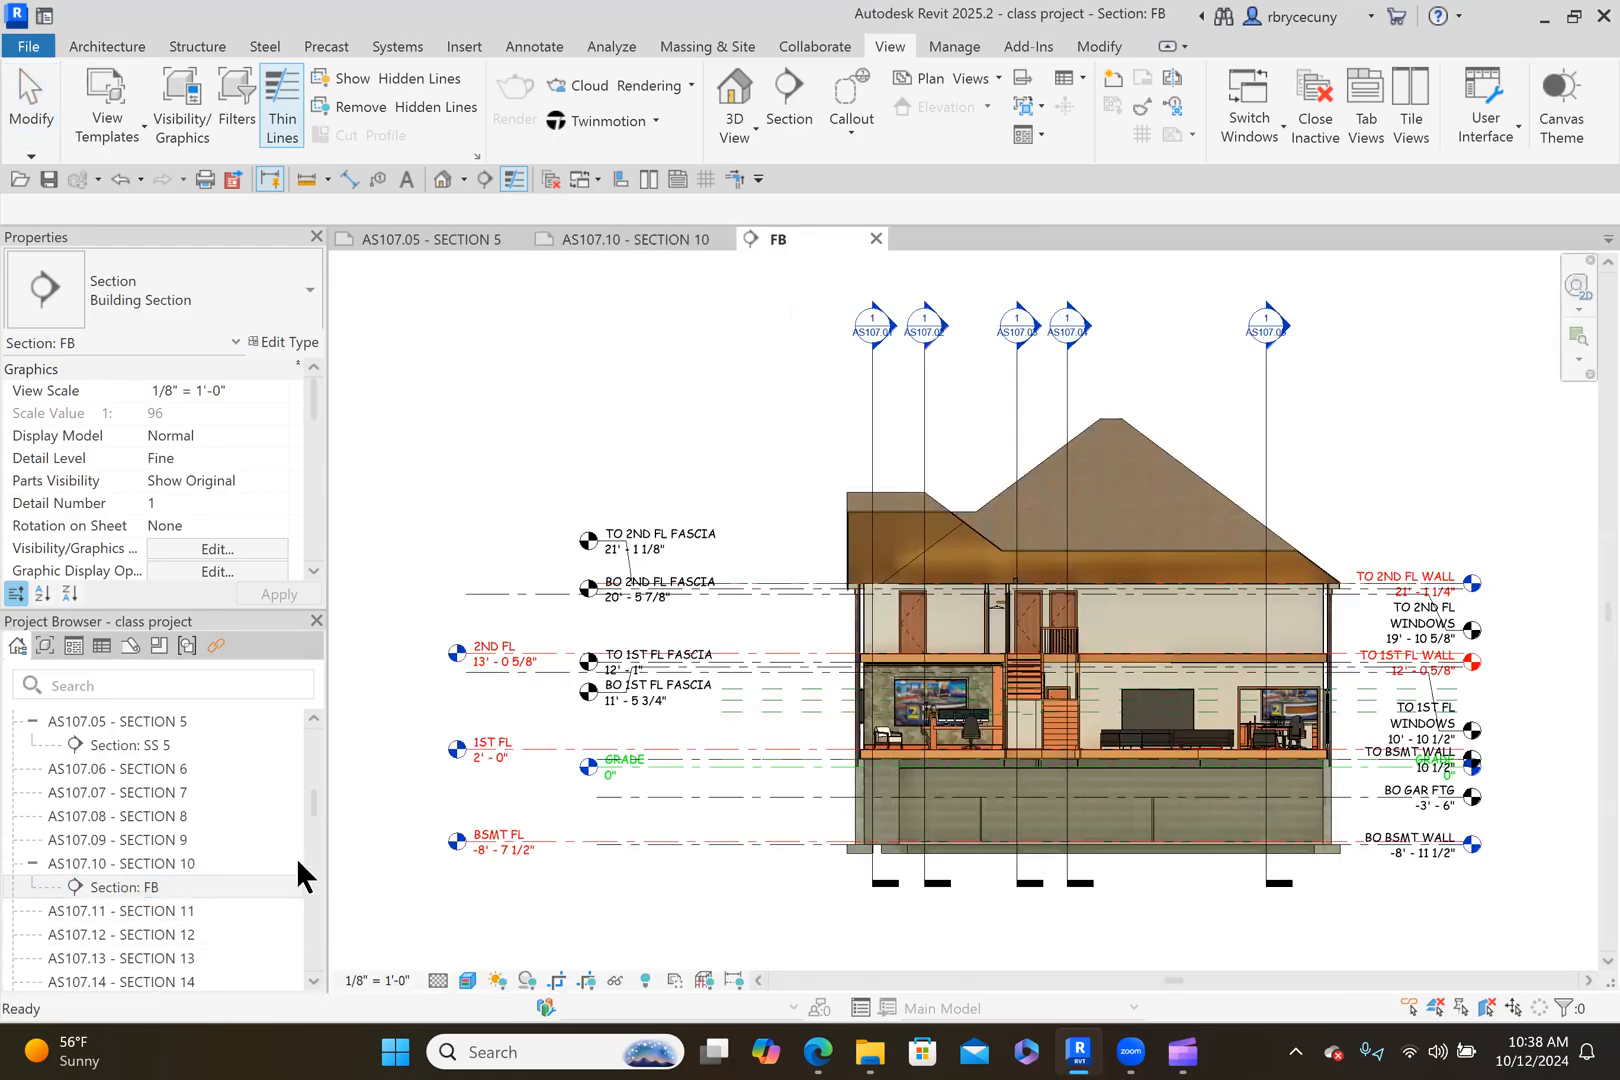
middle_click_drag(781, 824, 759, 742)
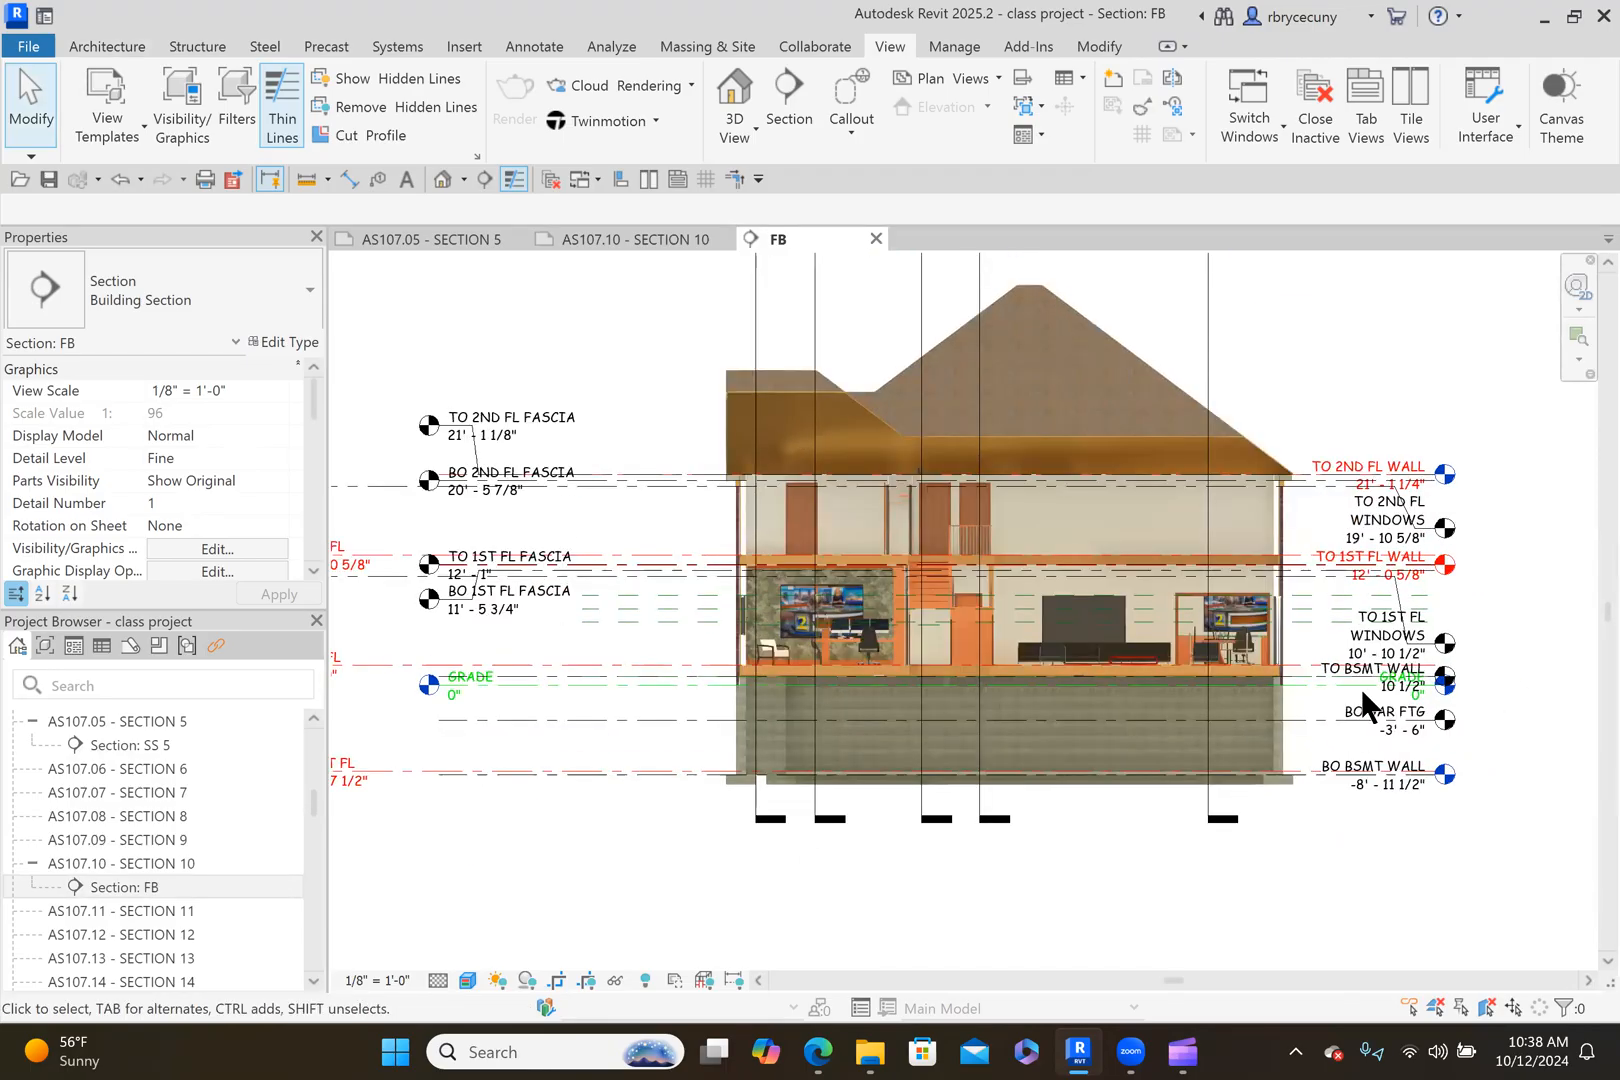
scroll(1438, 684, "up", 6)
scroll(1146, 625, "down", 3)
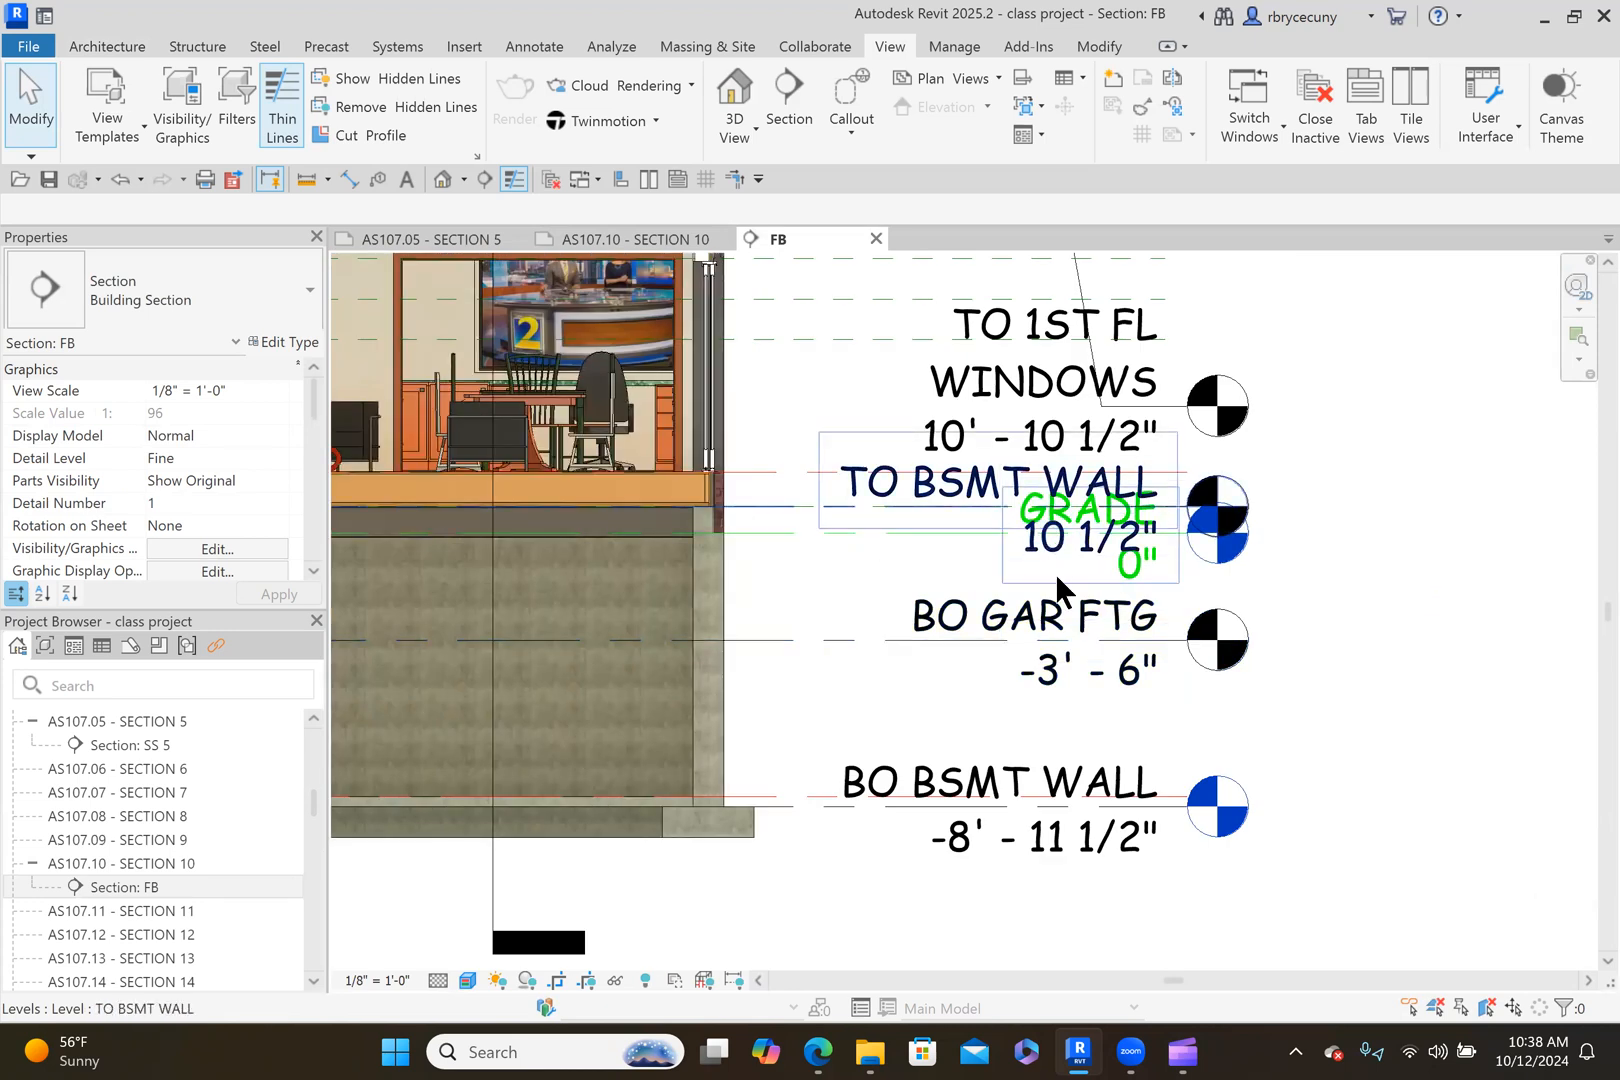
scroll(1056, 573, "down", 3)
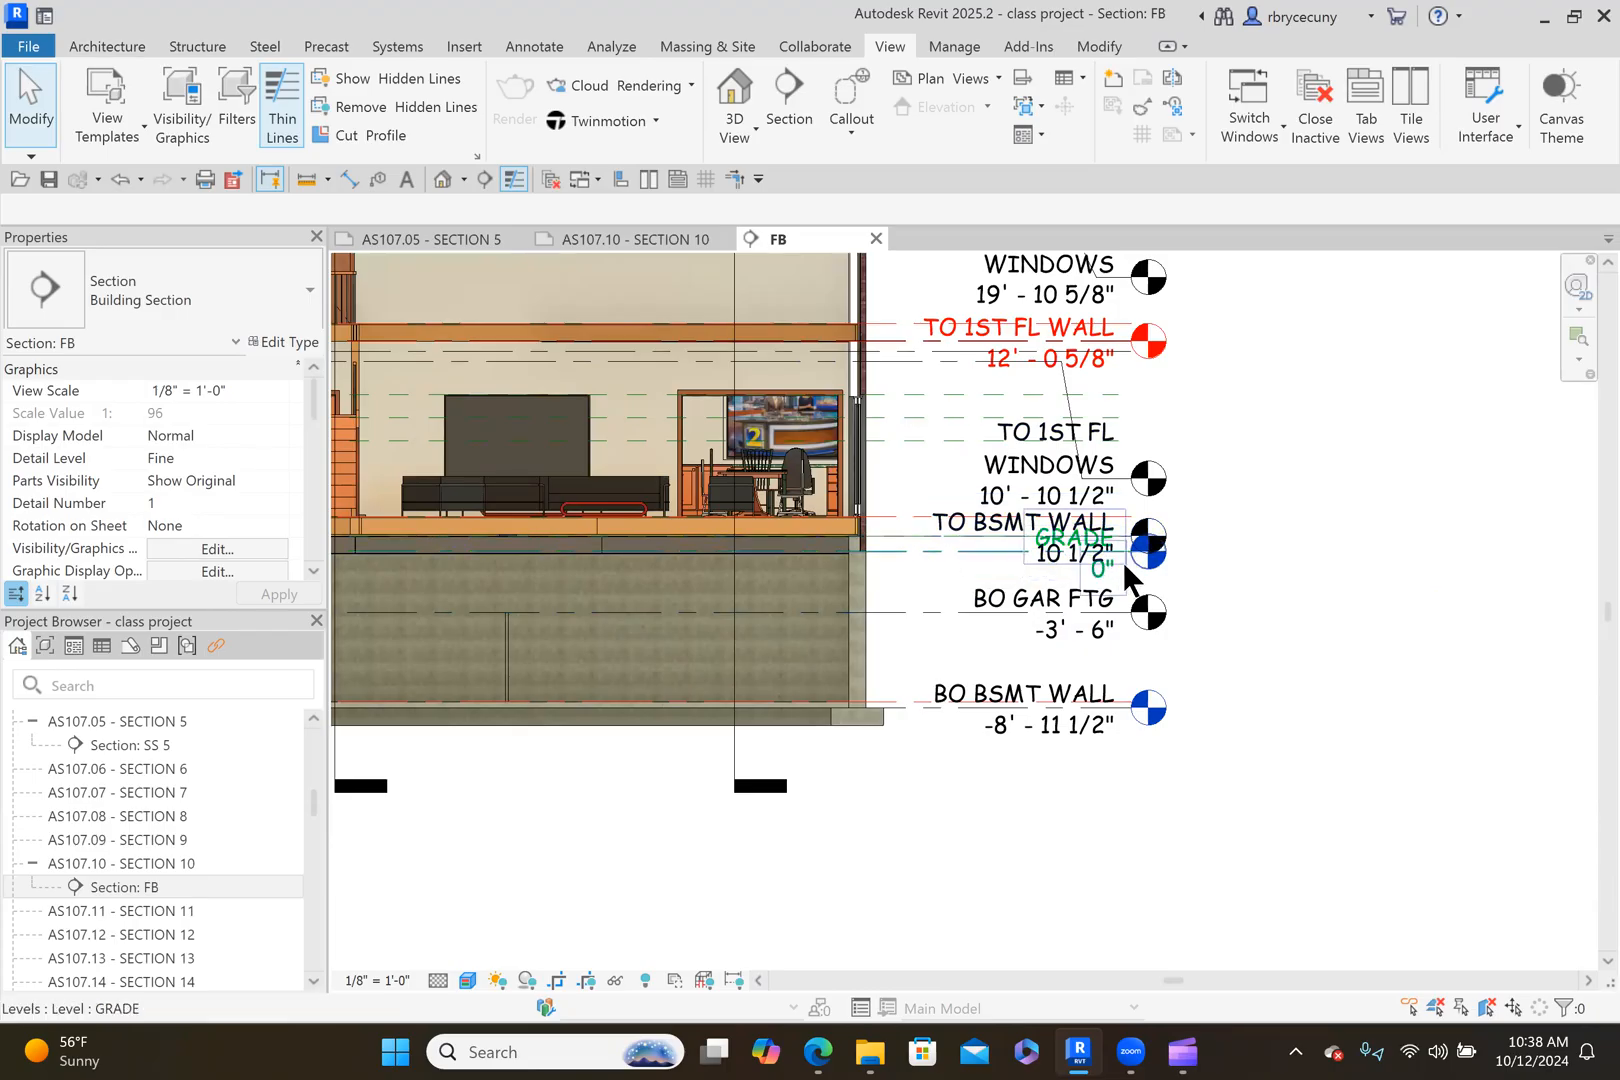
Extend the right end of the GRADE level outward, independently of the other levels, so its label clears the TO BSMT WALL label.
left_click(1148, 558)
scroll(1170, 576, "up", 2)
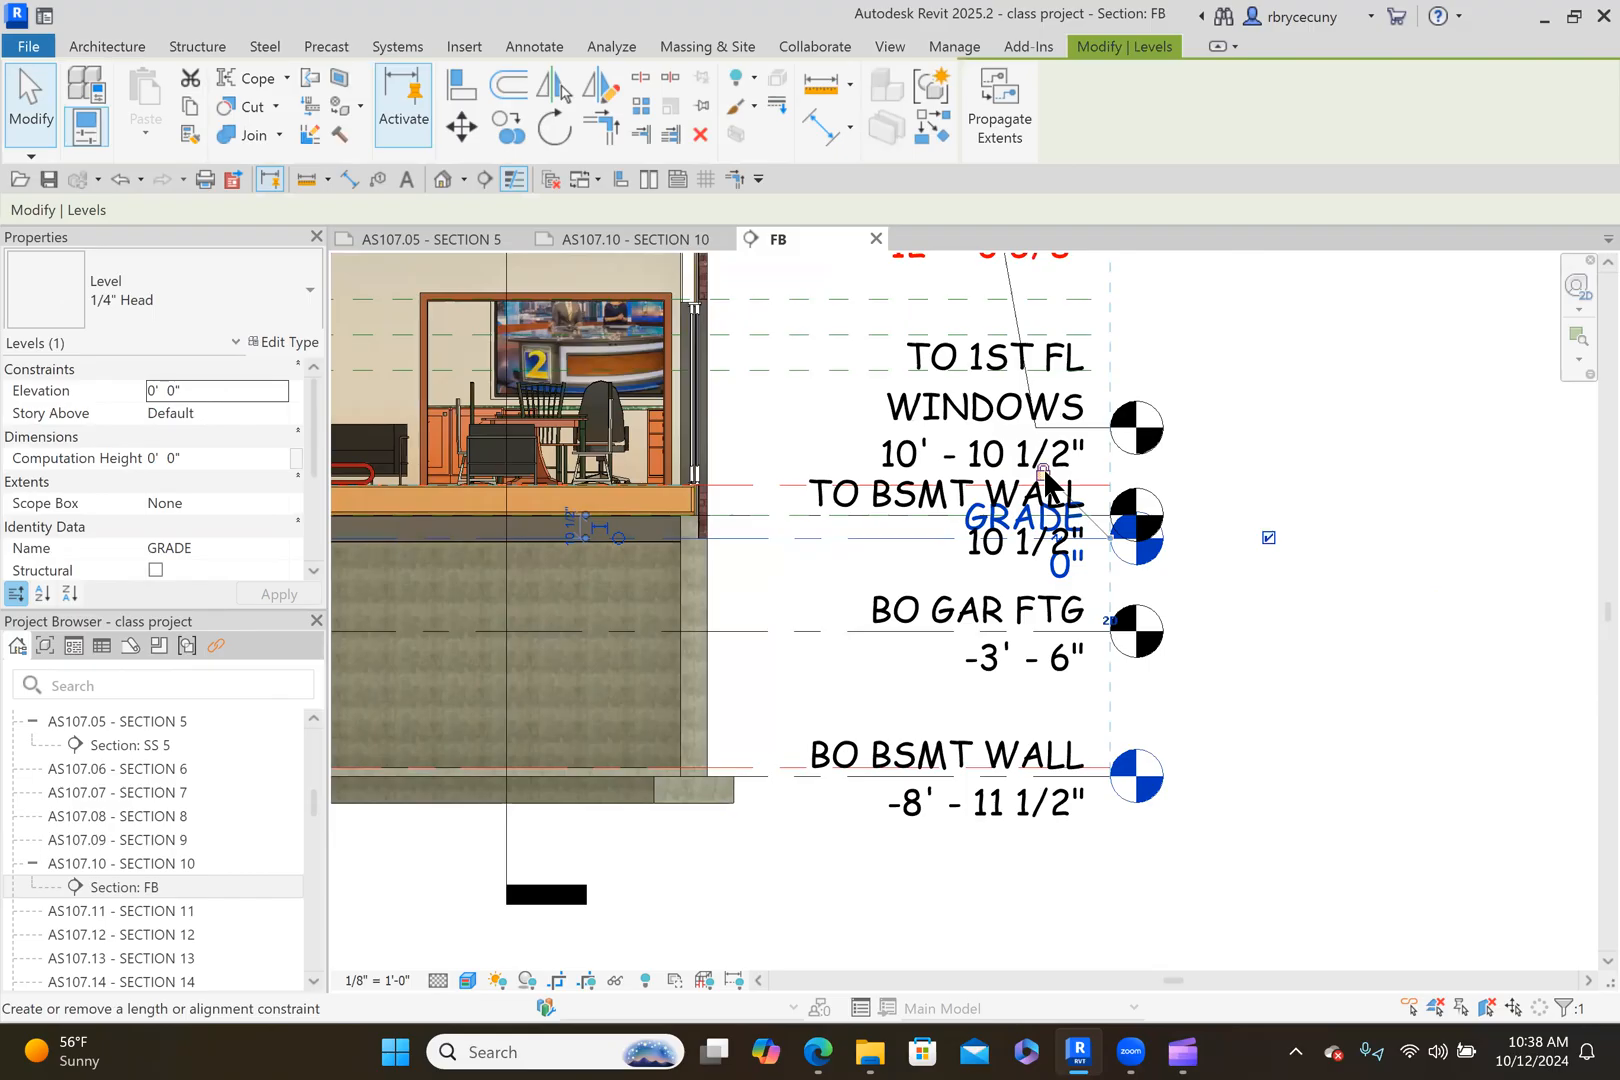
scroll(1070, 520, "down", 1)
scroll(1105, 550, "down", 1)
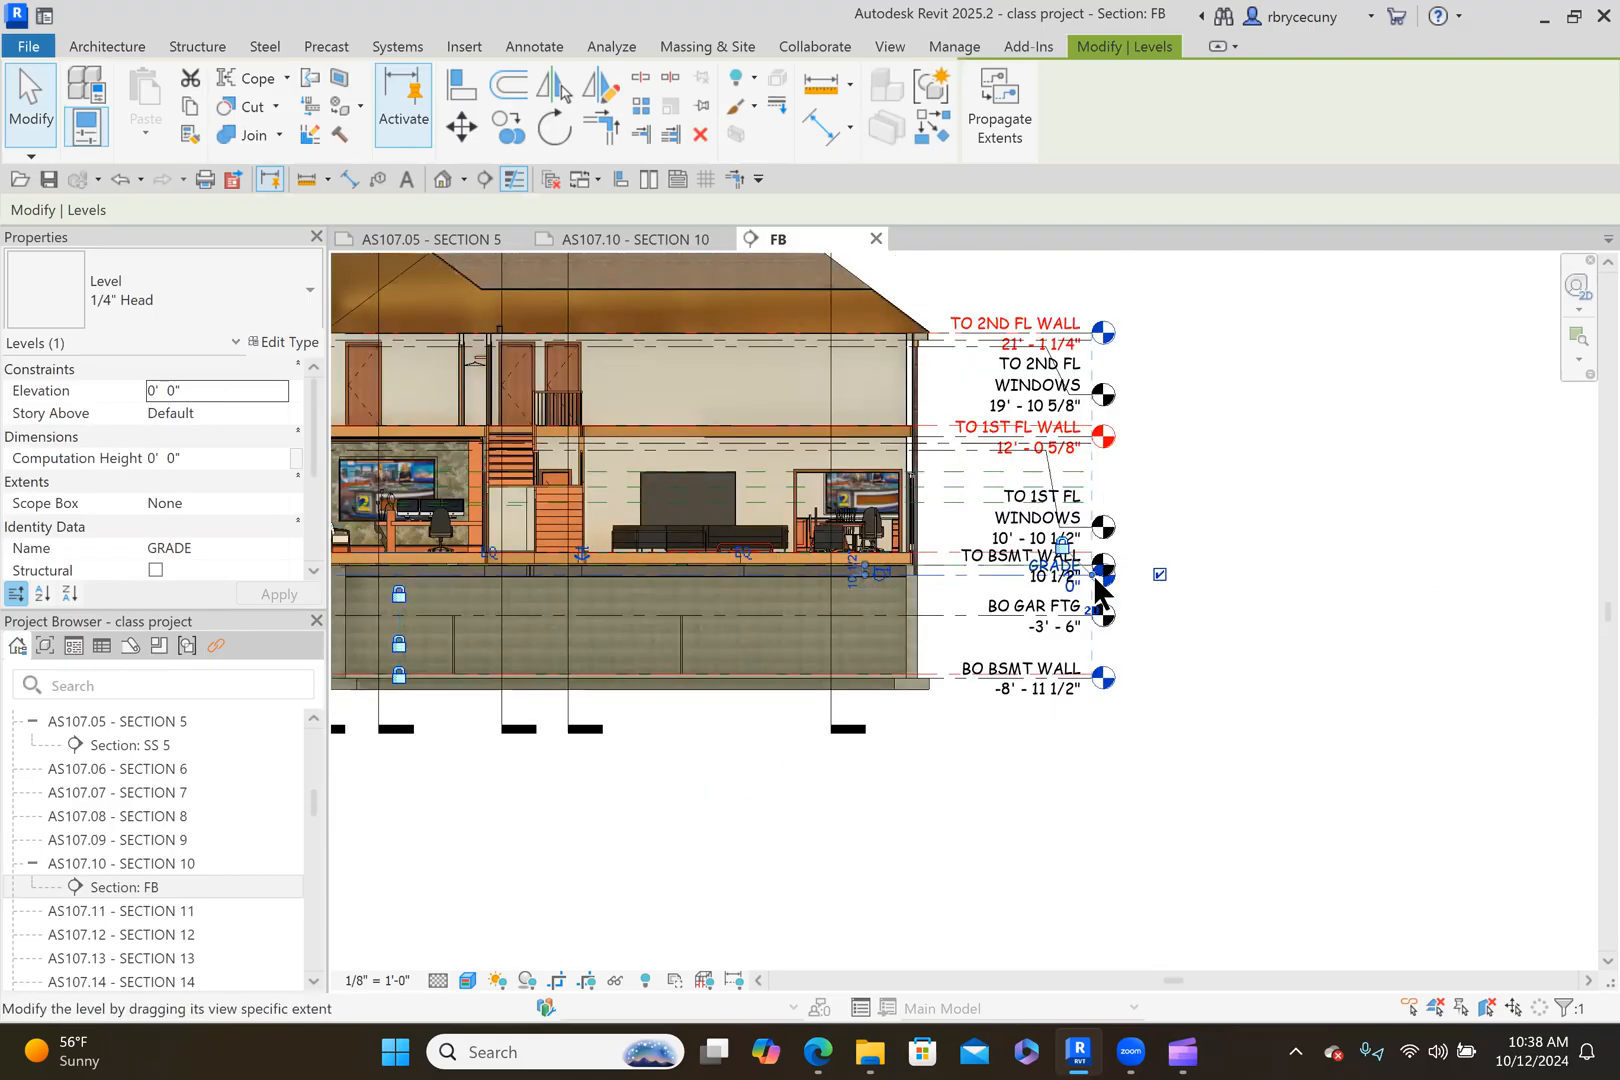
scroll(1105, 562, "up", 1)
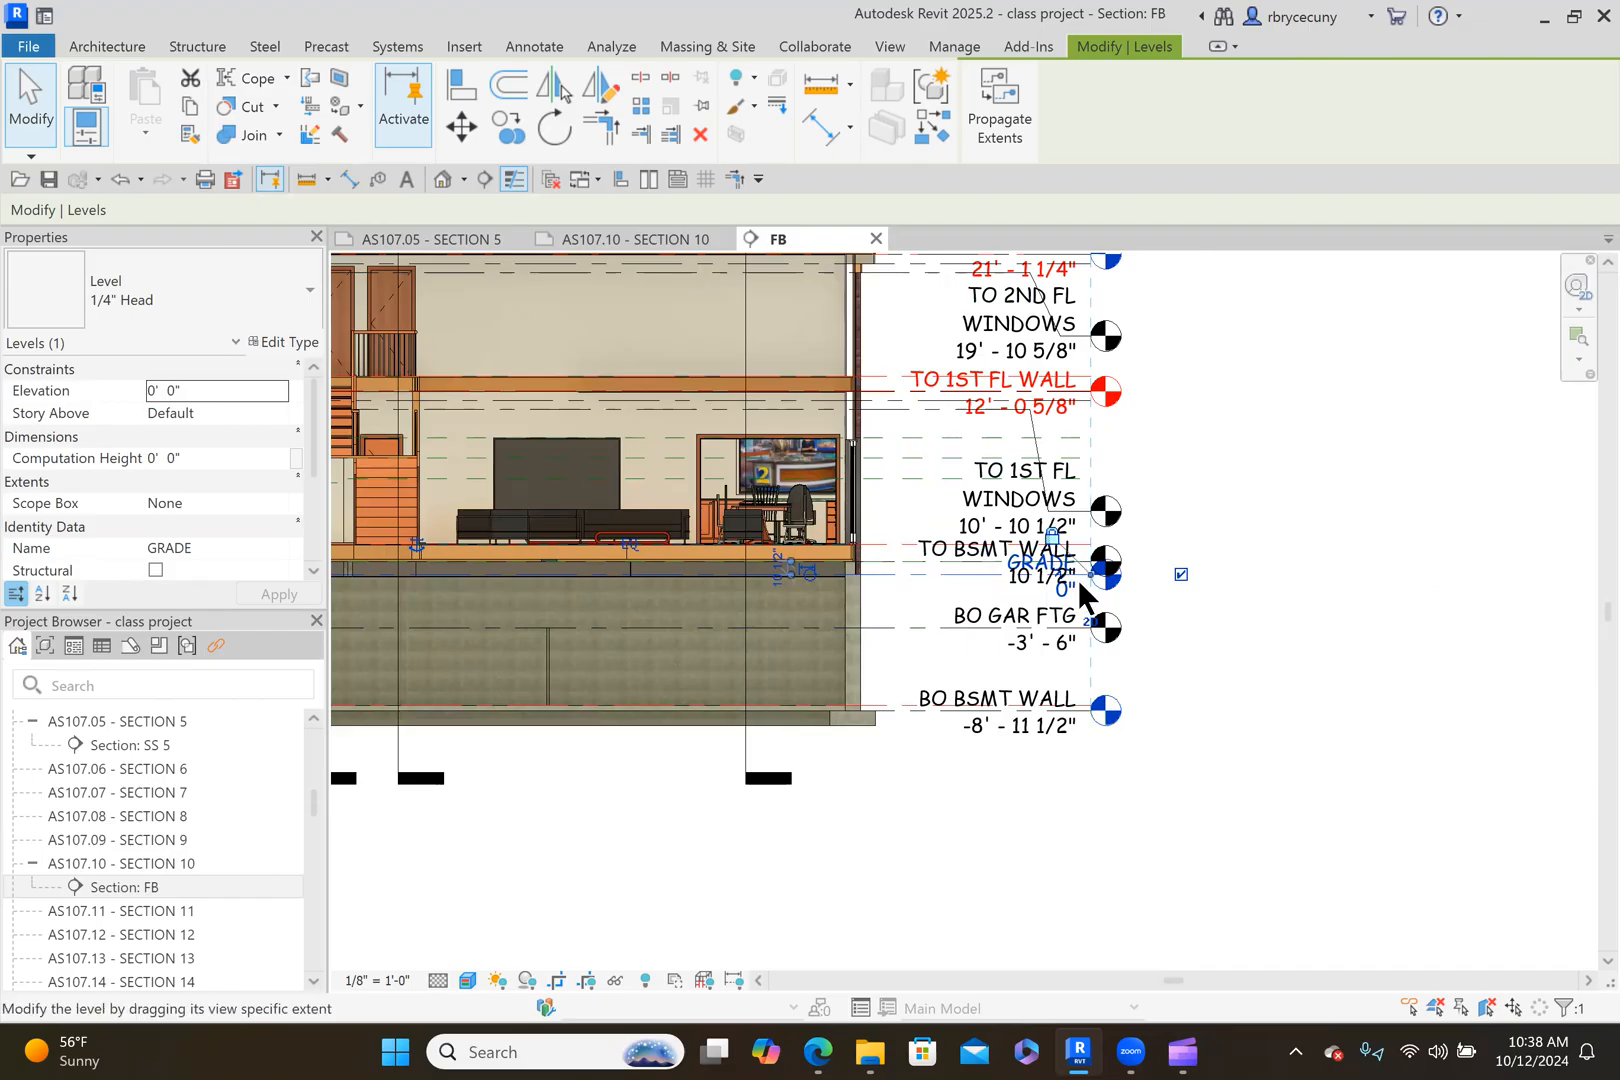
scroll(1097, 565, "up", 2)
scroll(1097, 562, "up", 2)
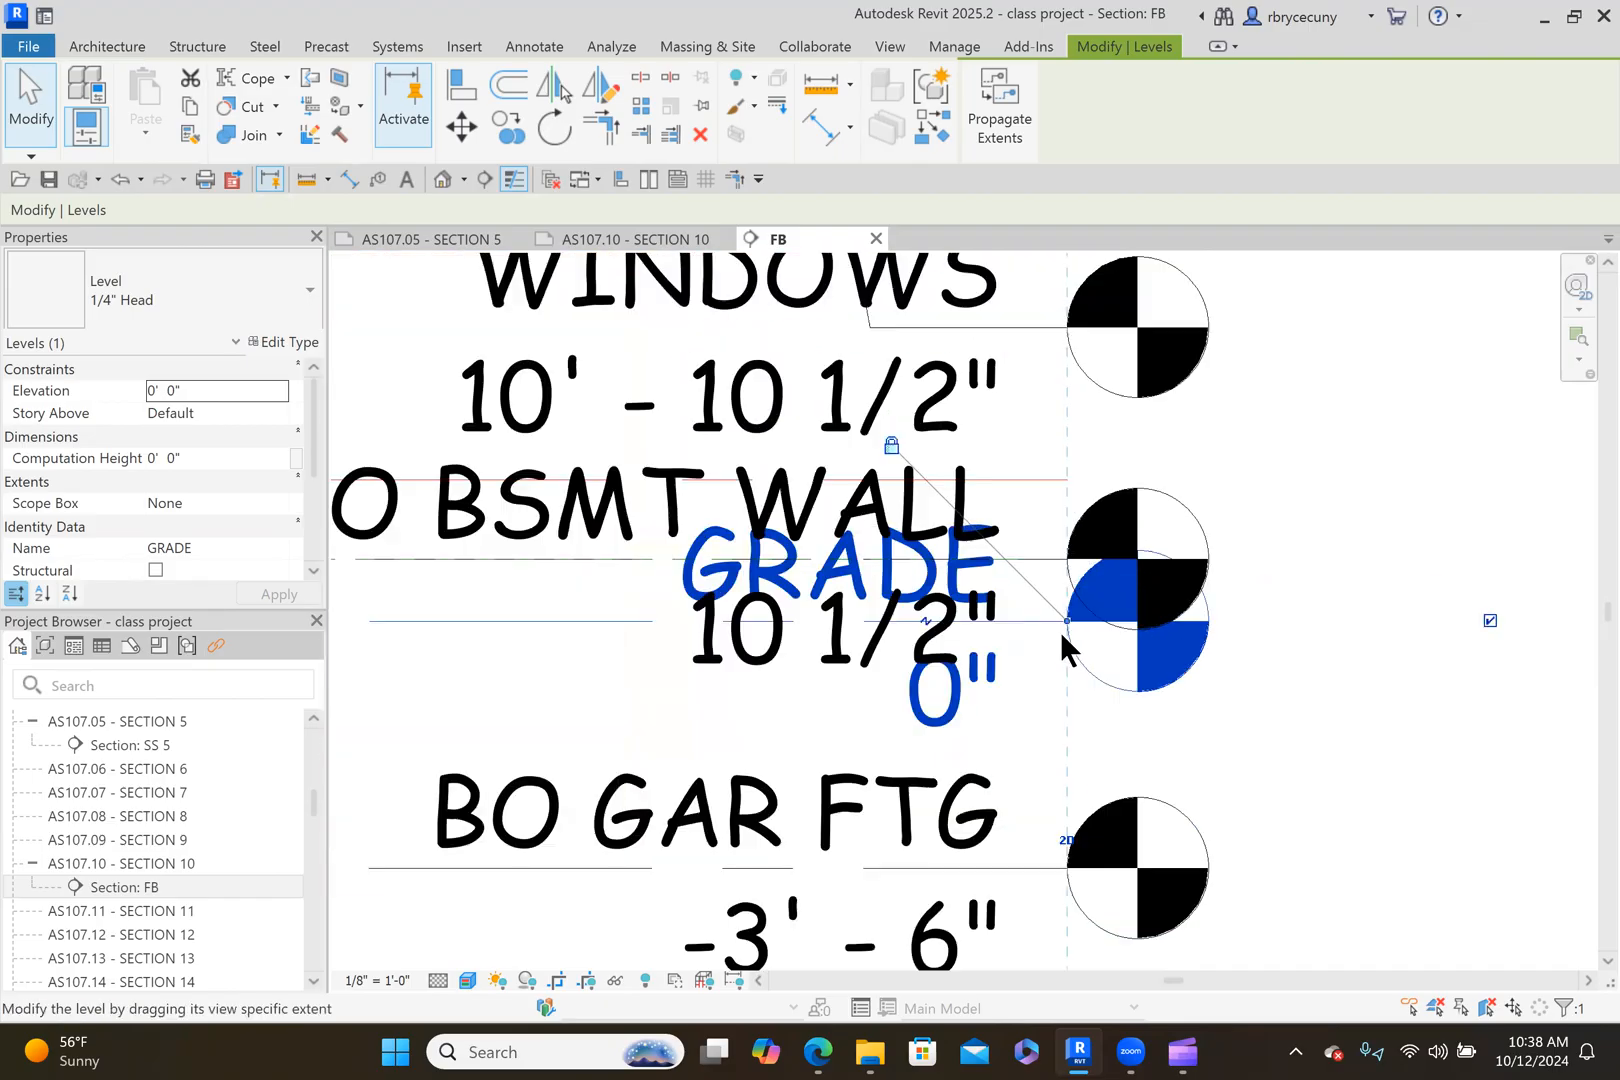
scroll(899, 470, "down", 2)
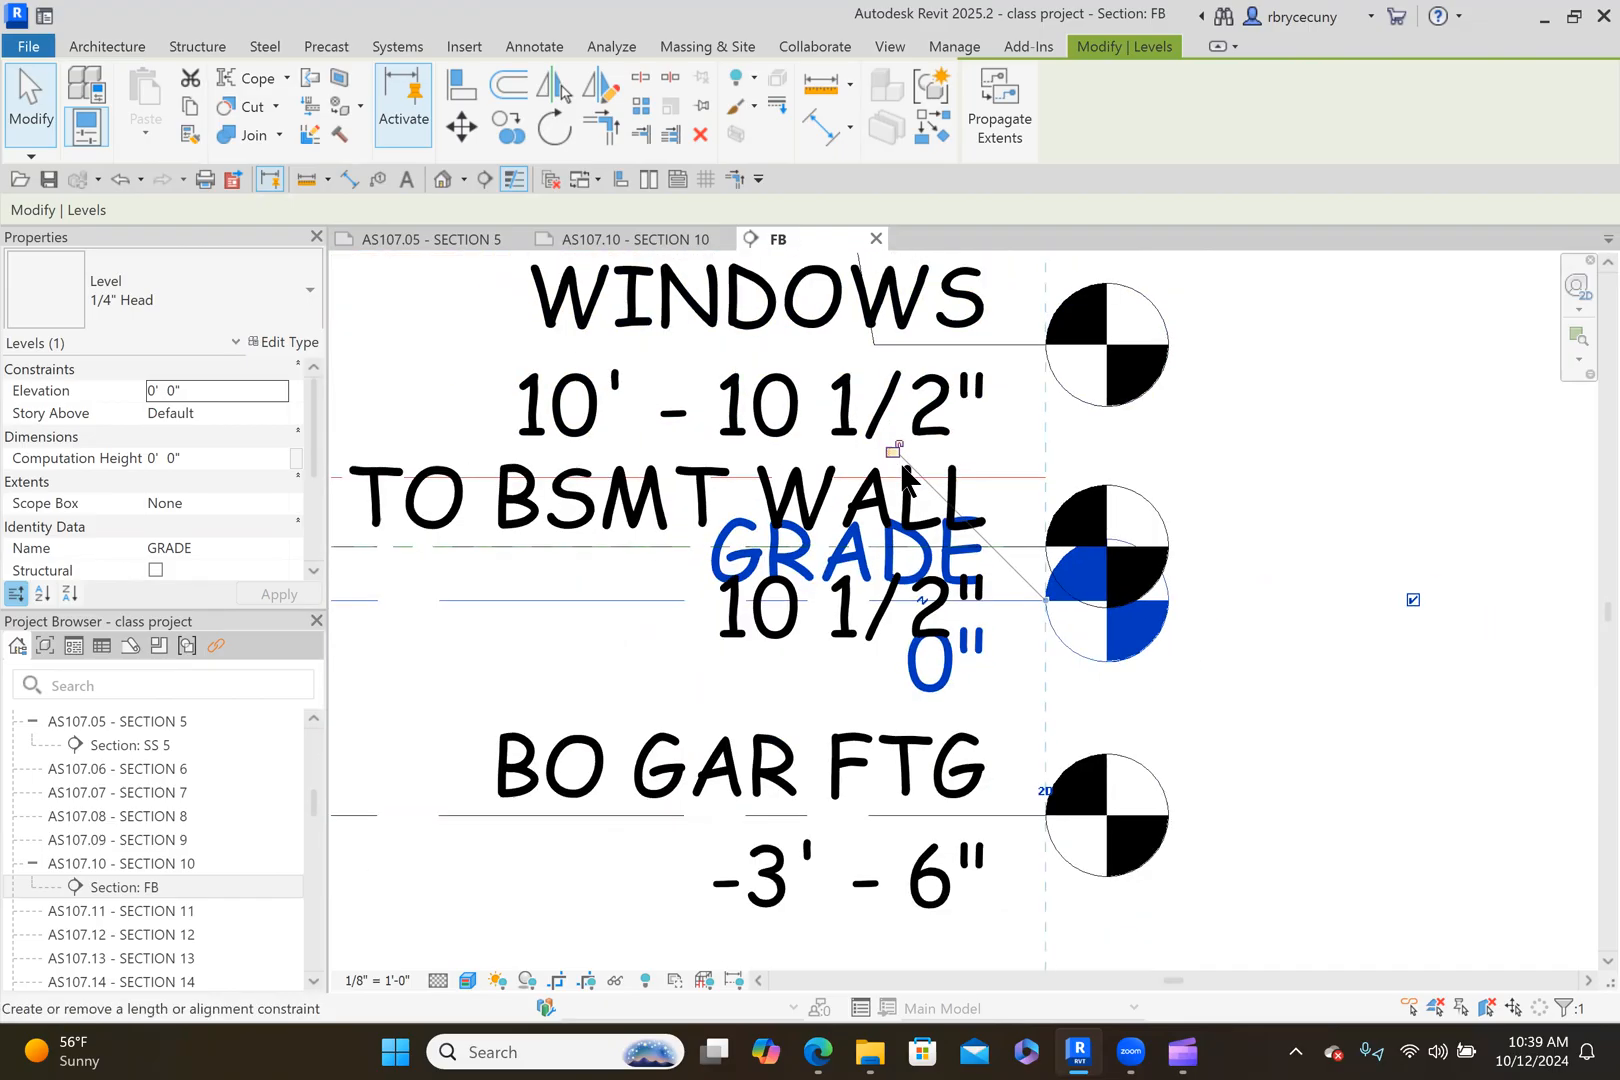
scroll(999, 555, "up", 2)
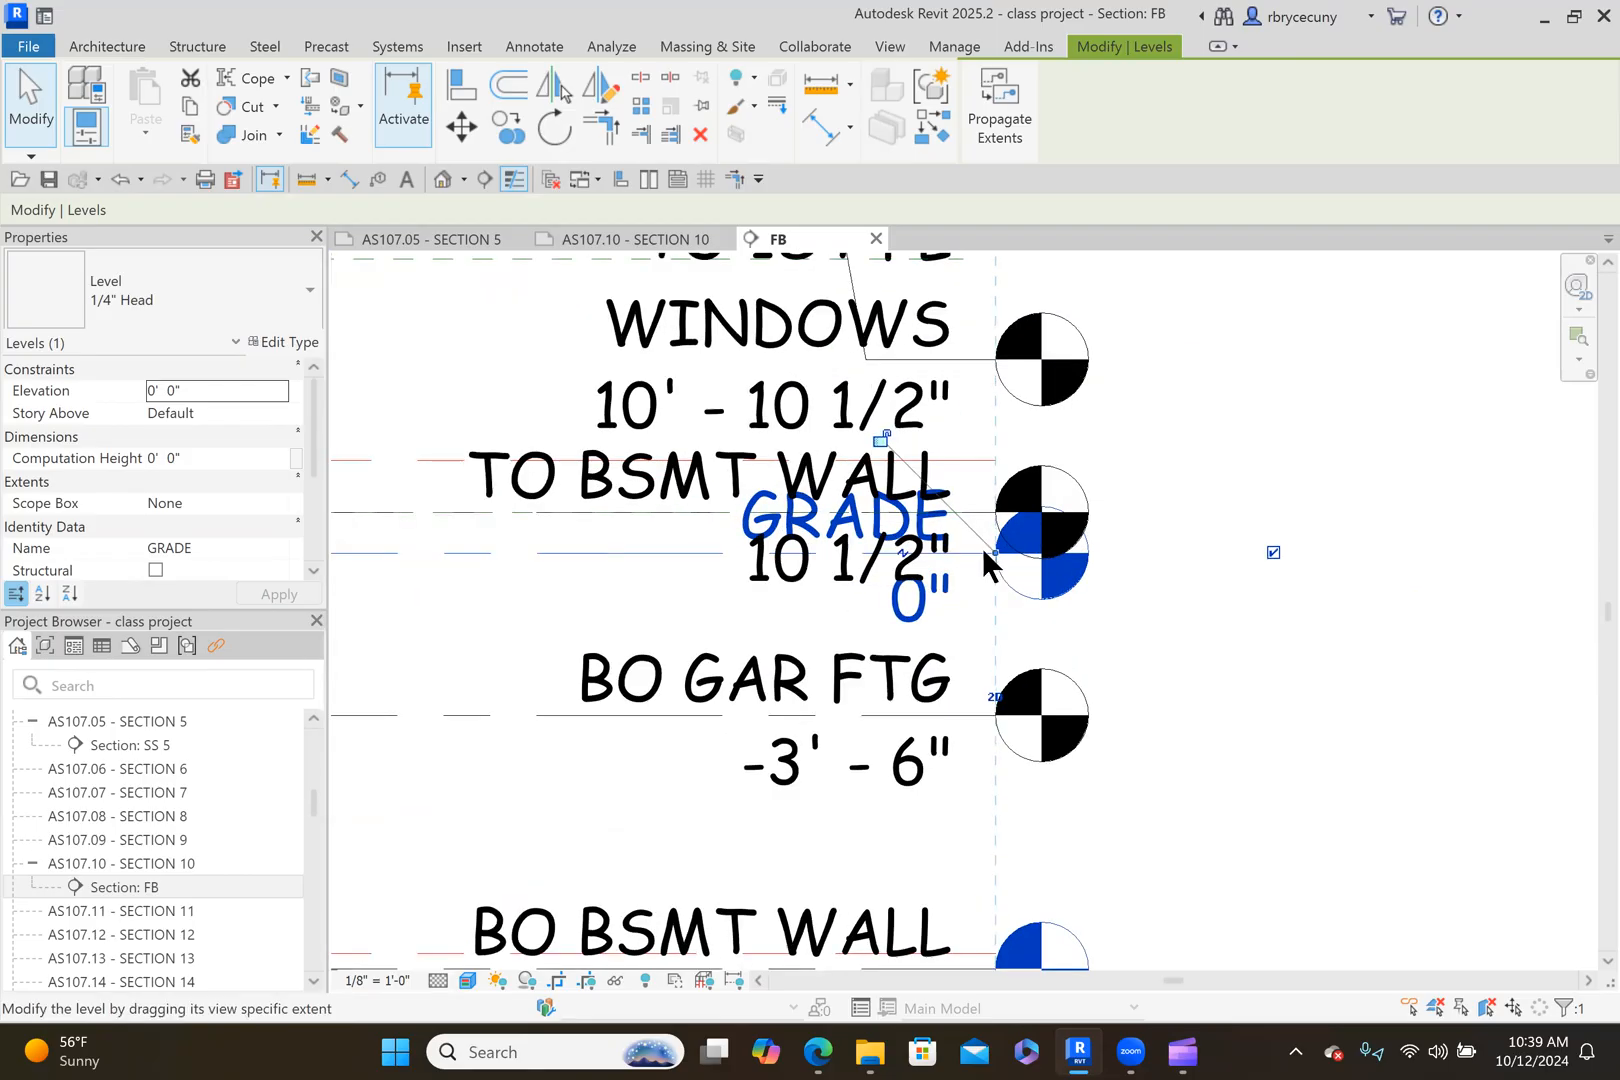
left_click_drag(996, 560, 1486, 570)
left_click_drag(1486, 571, 820, 655)
scroll(818, 633, "down", 2)
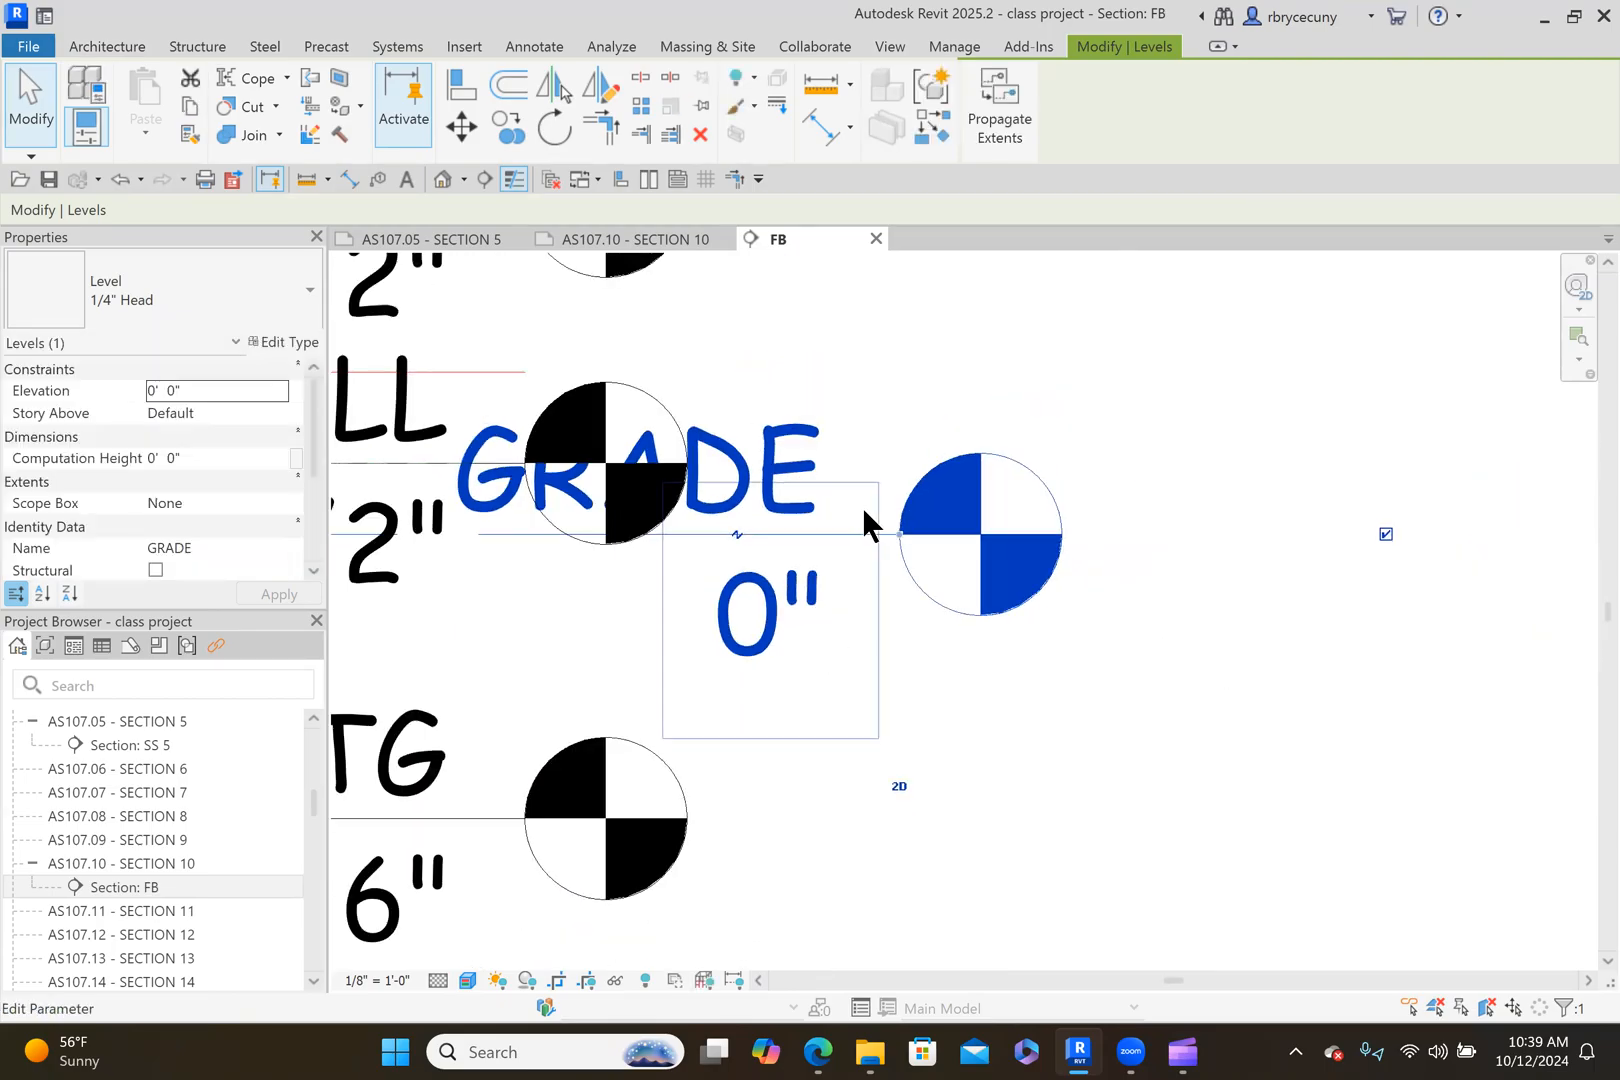
mouse_move(1023, 560)
left_mouse_down()
mouse_move(1160, 530)
mouse_move(1114, 636)
mouse_move(1135, 661)
mouse_move(945, 625)
left_mouse_up()
scroll(945, 625, "down", 5)
middle_click_drag(1045, 668, 1050, 665)
scroll(1049, 662, "down", 2)
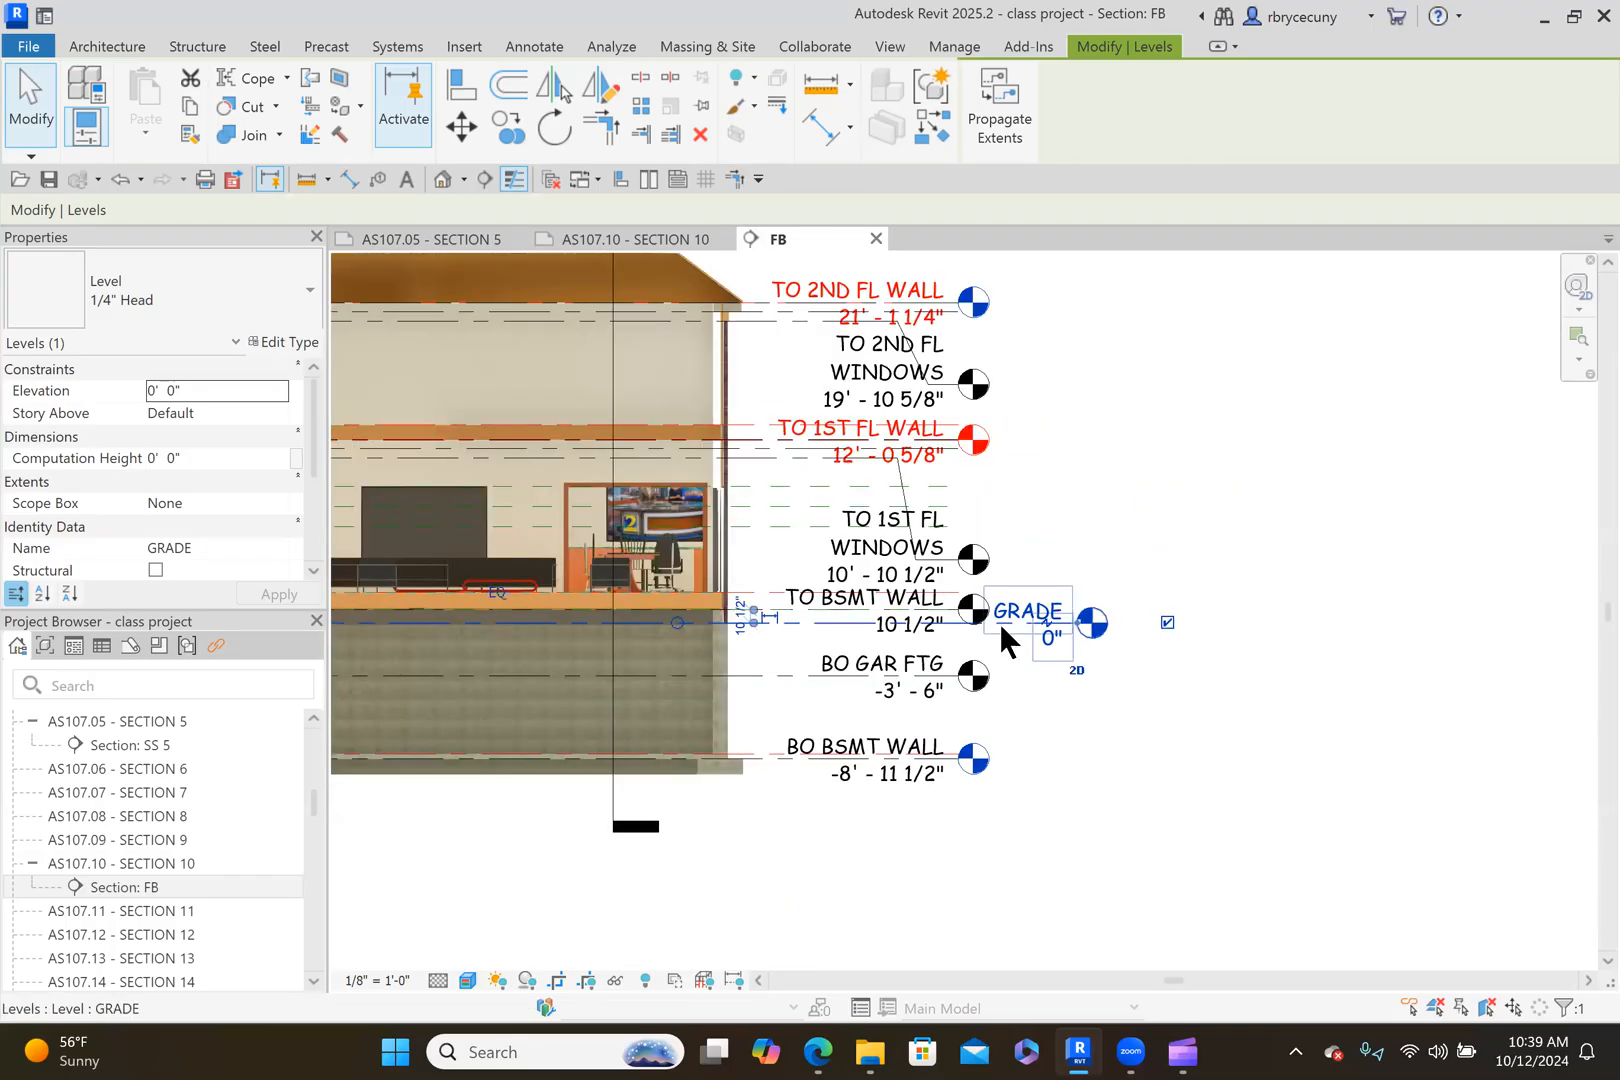
Examine the level labels at both ends of the FB section for remaining overlaps.
scroll(940, 737, "down", 3)
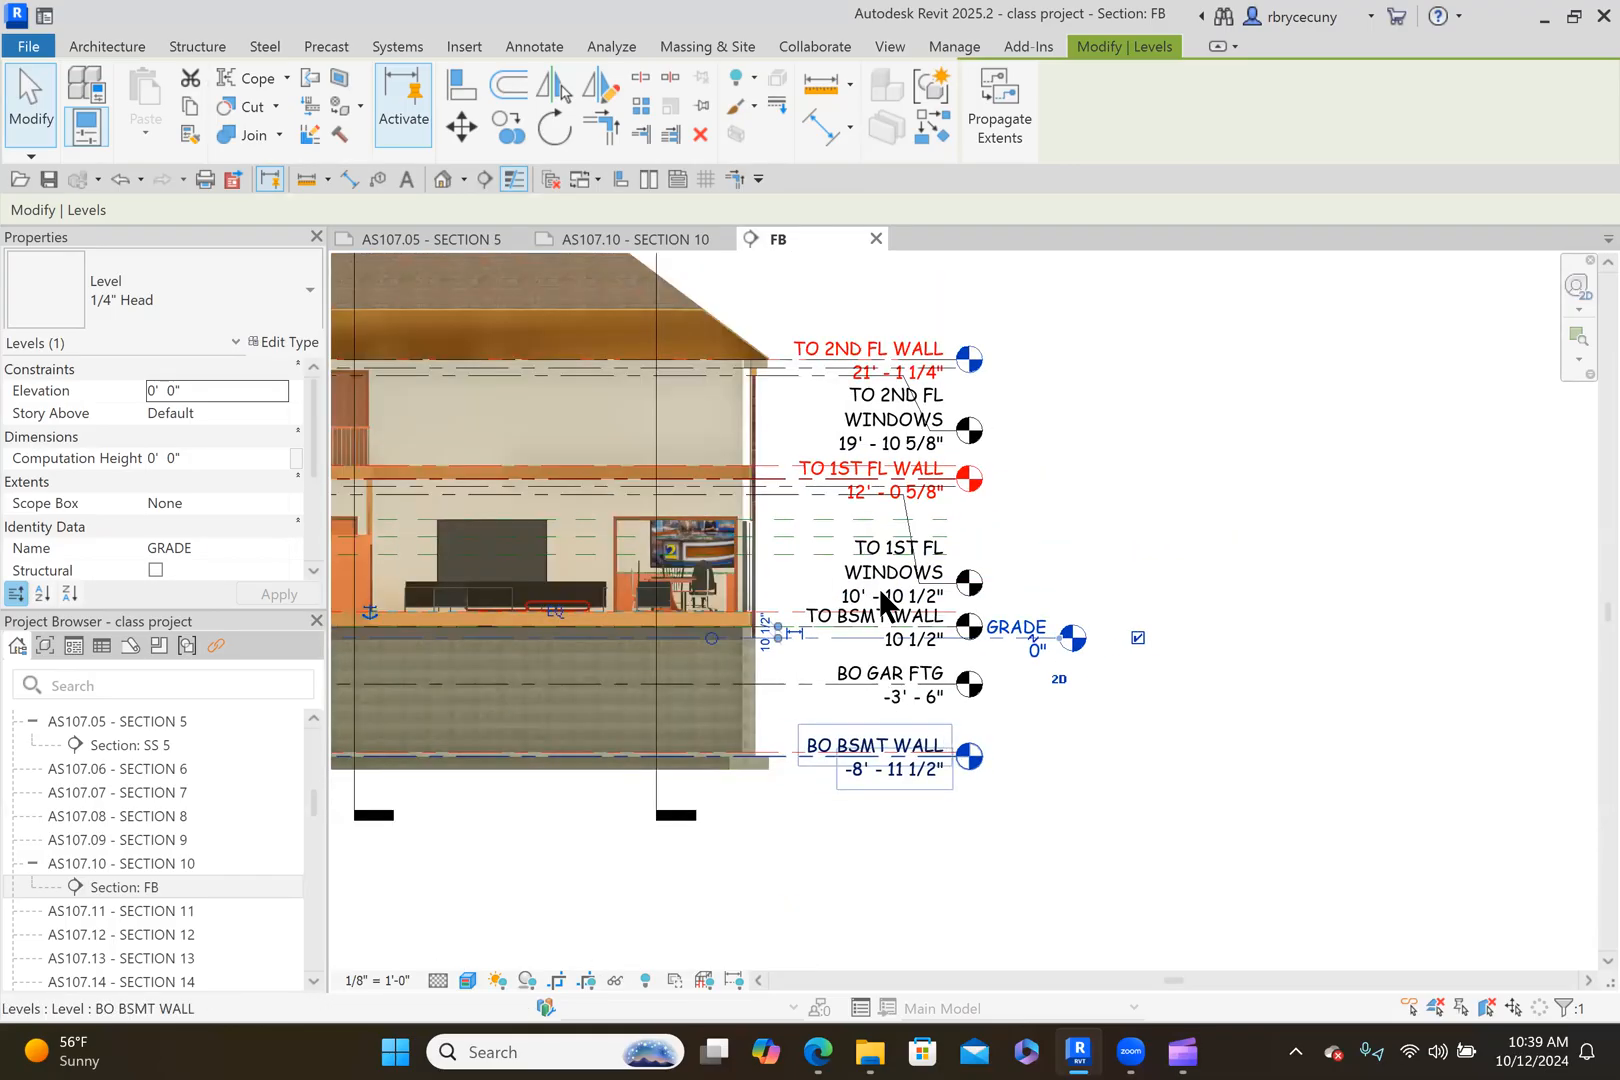
middle_click_drag(1005, 712, 1218, 694)
middle_click_drag(513, 594, 594, 649)
scroll(596, 652, "up", 3)
left_click(457, 697)
scroll(580, 680, "down", 3)
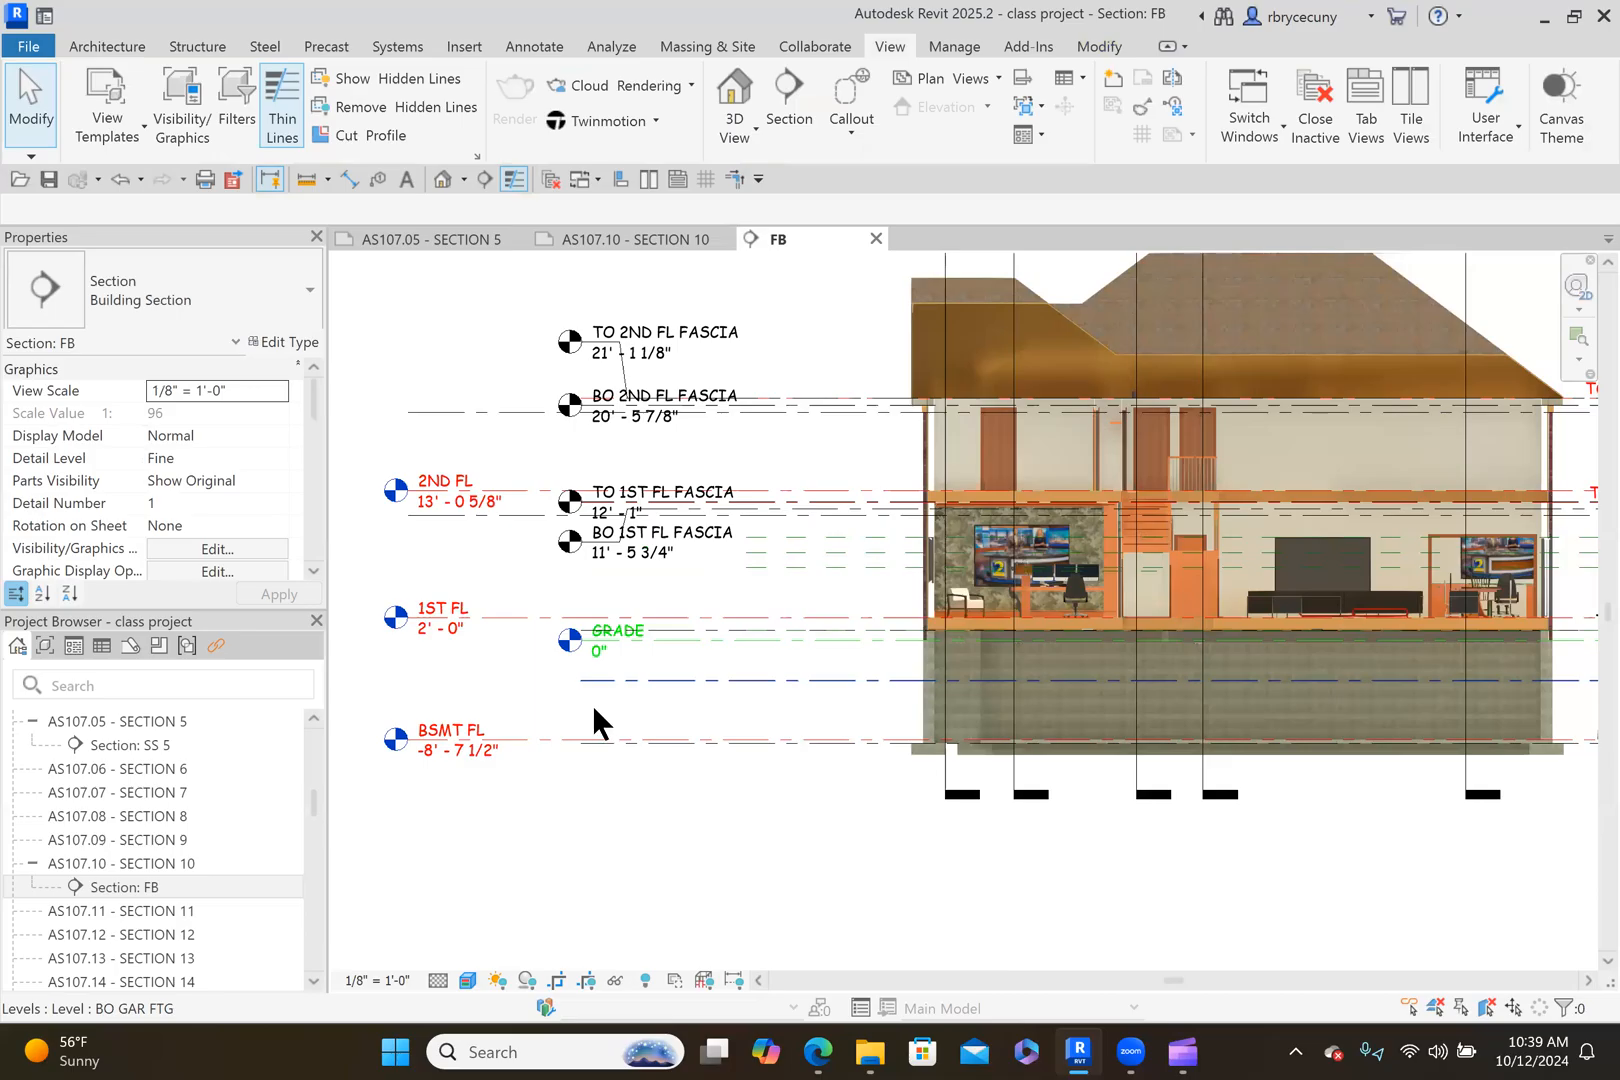
middle_click_drag(486, 689, 483, 689)
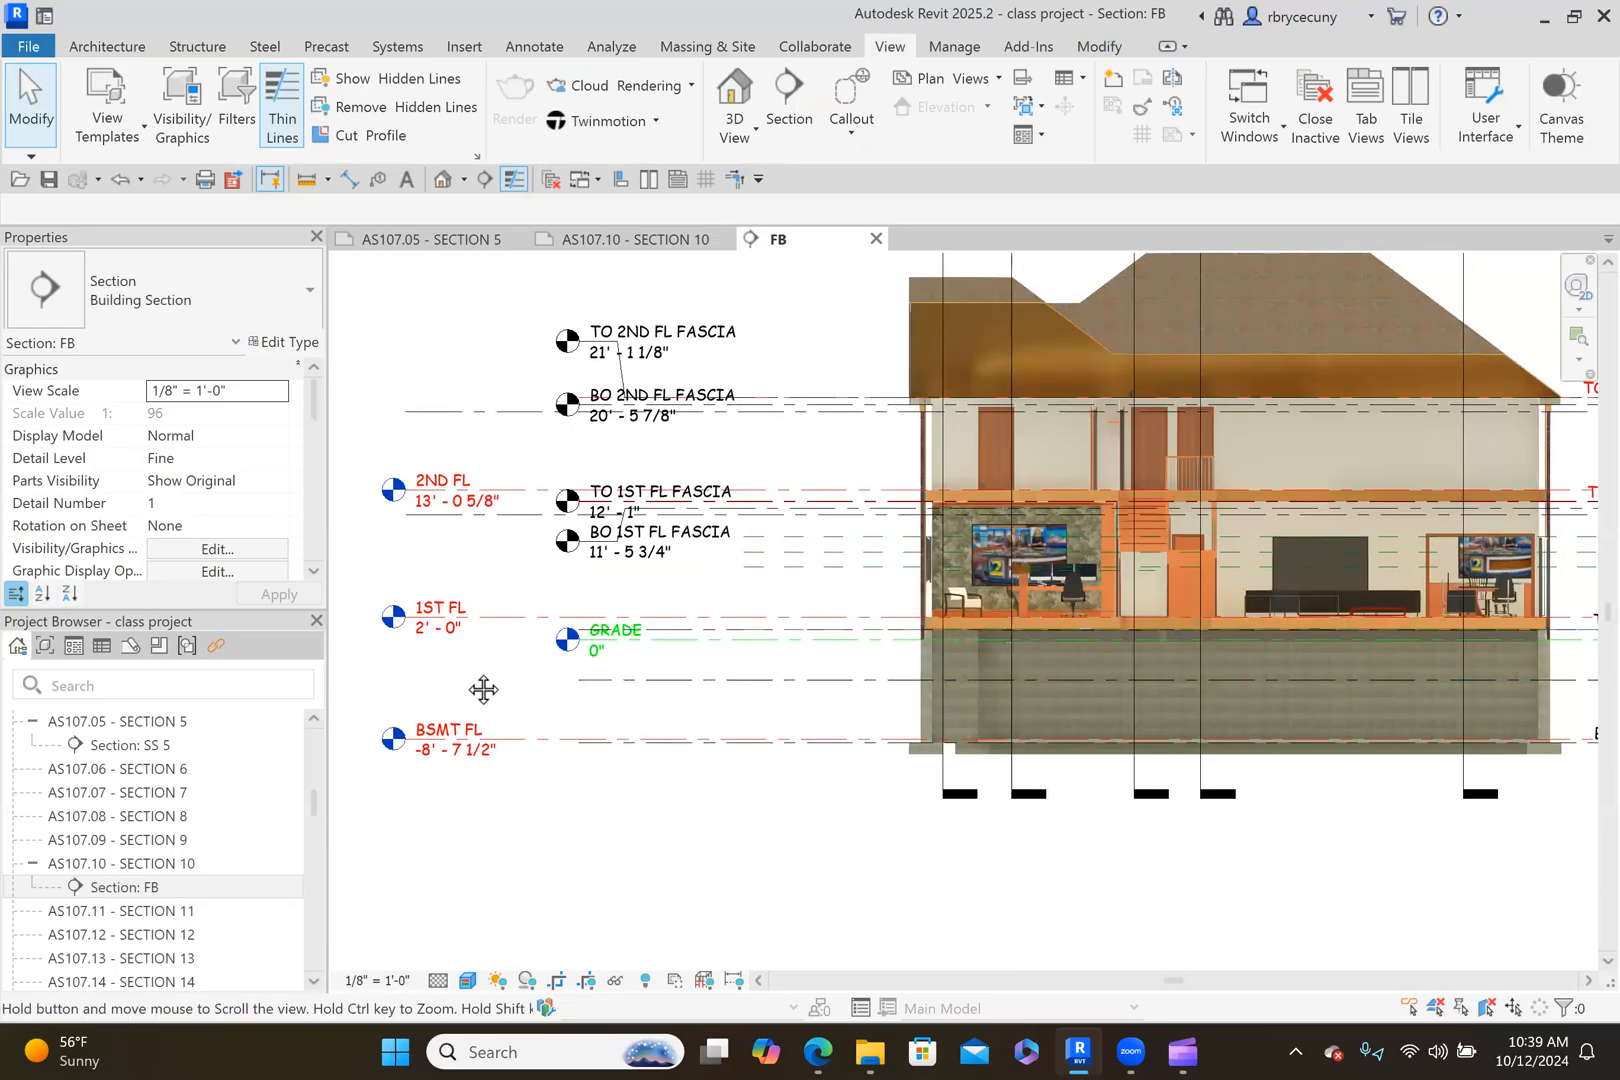
middle_click_drag(805, 737, 430, 701)
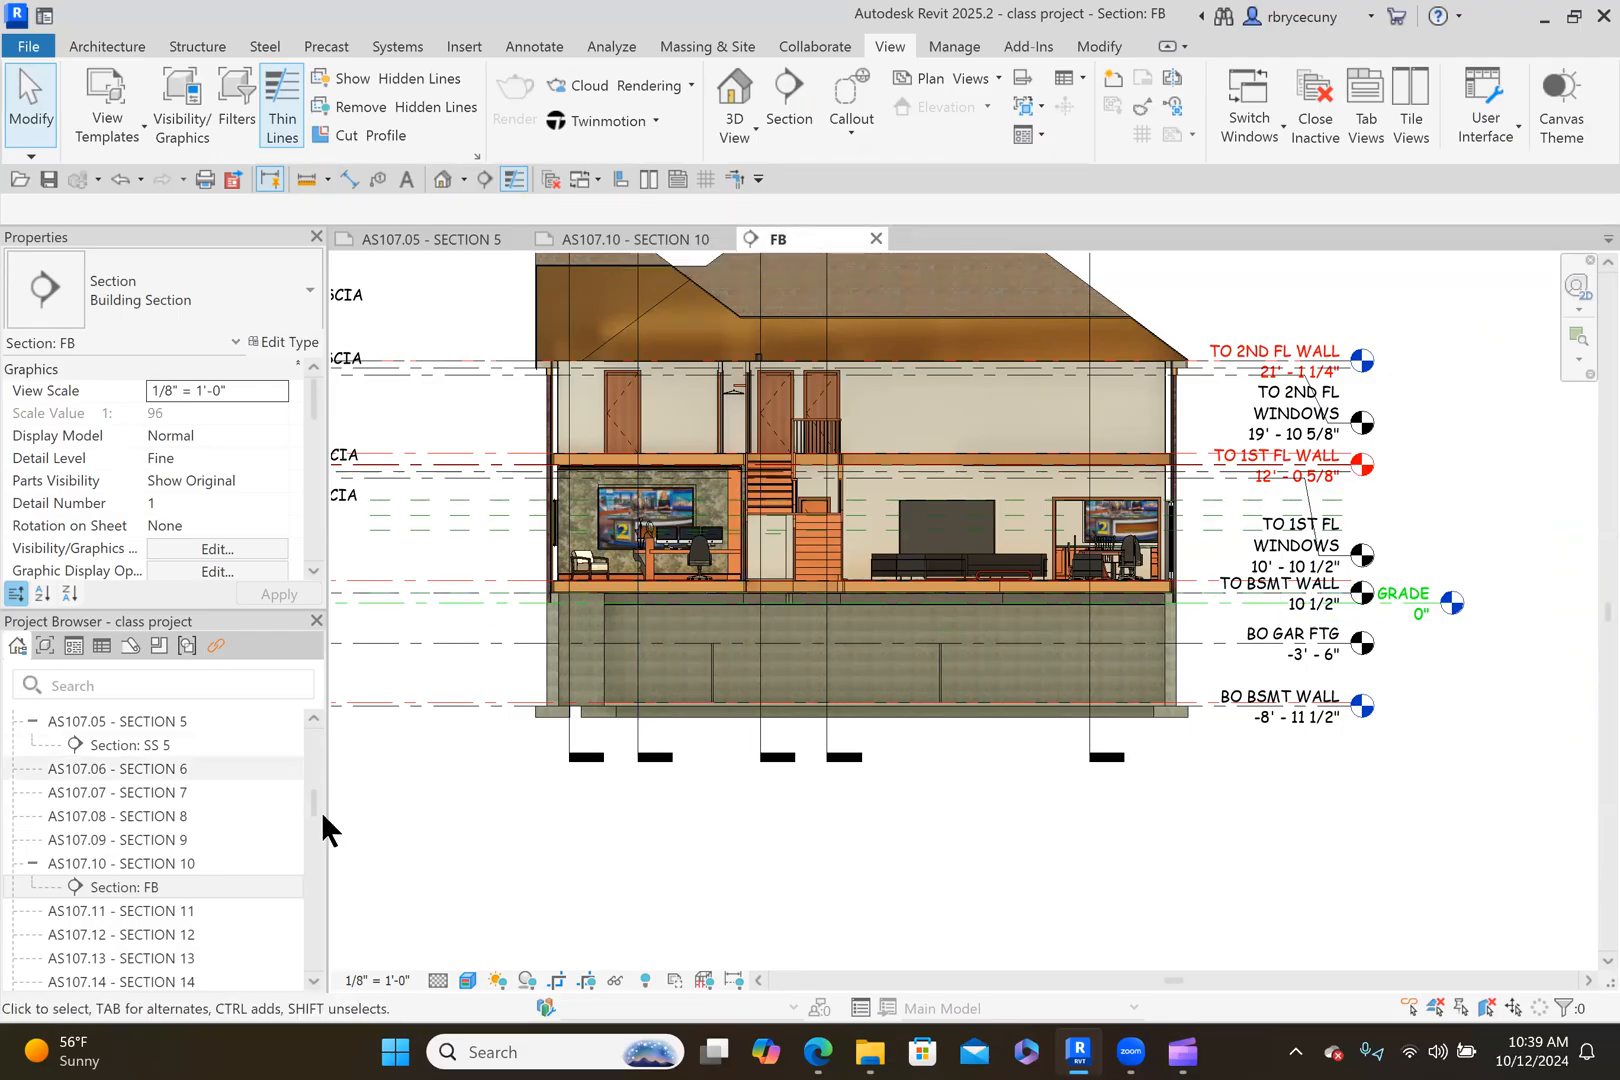
Open the 1ST FL floor plan.
left_click_drag(314, 805, 308, 709)
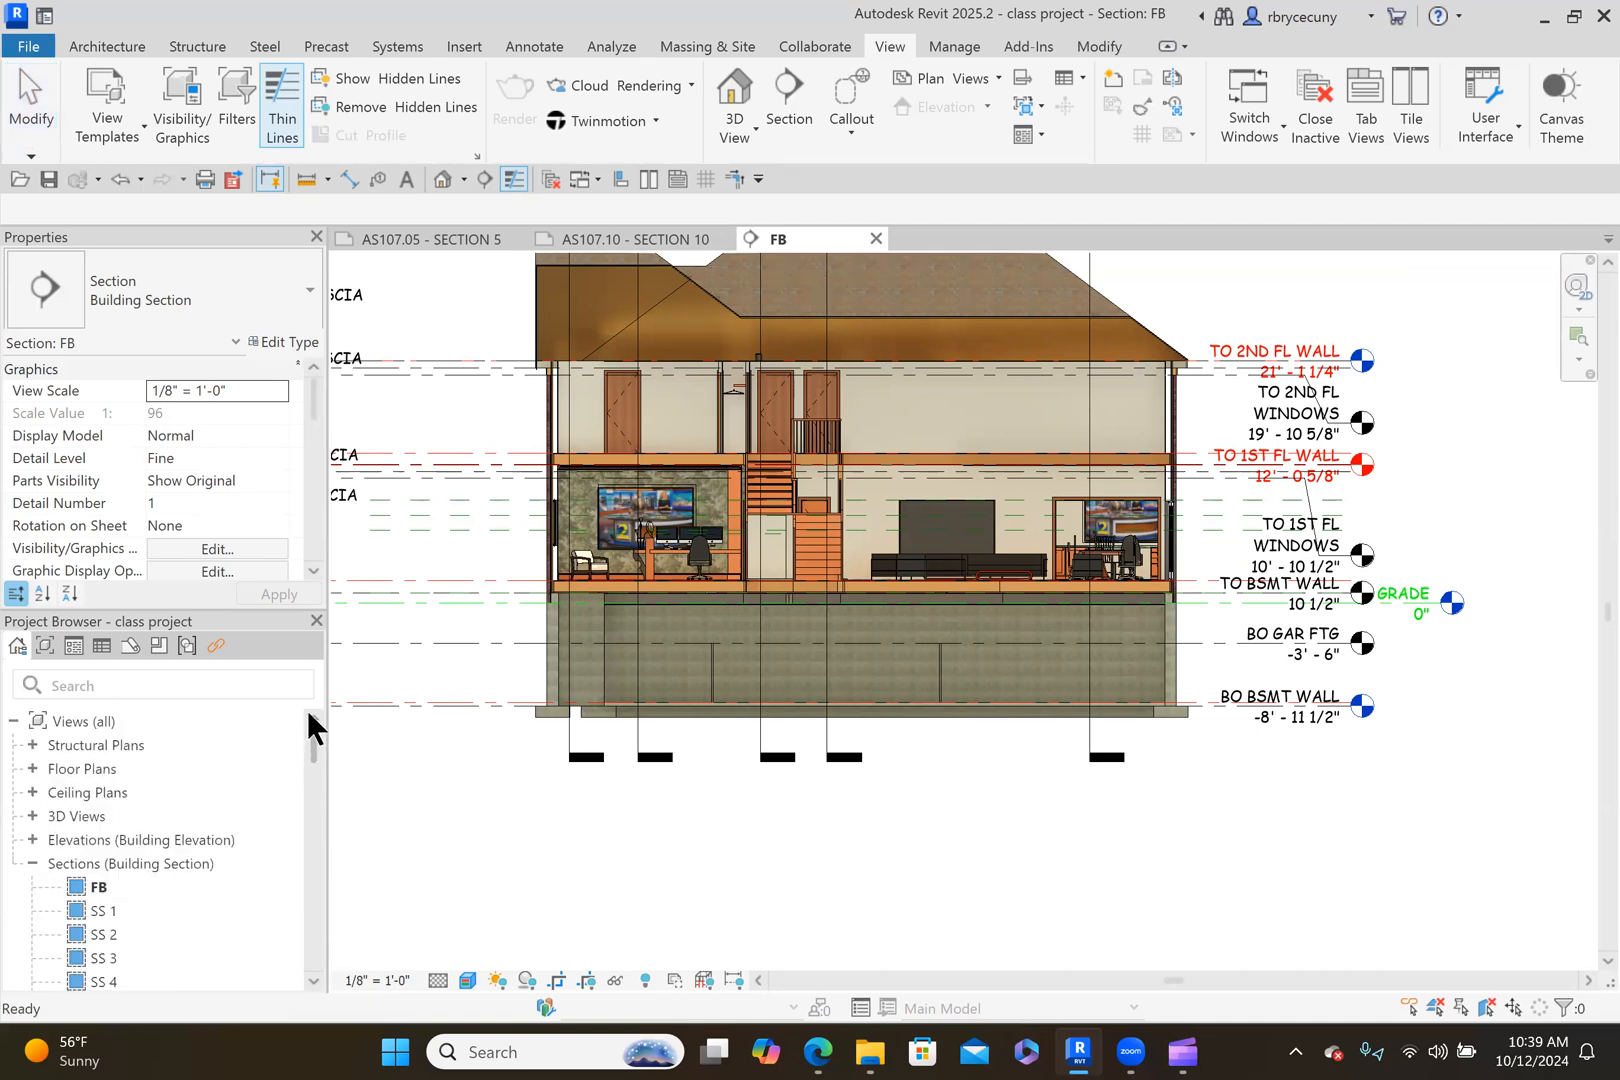
left_click(32, 768)
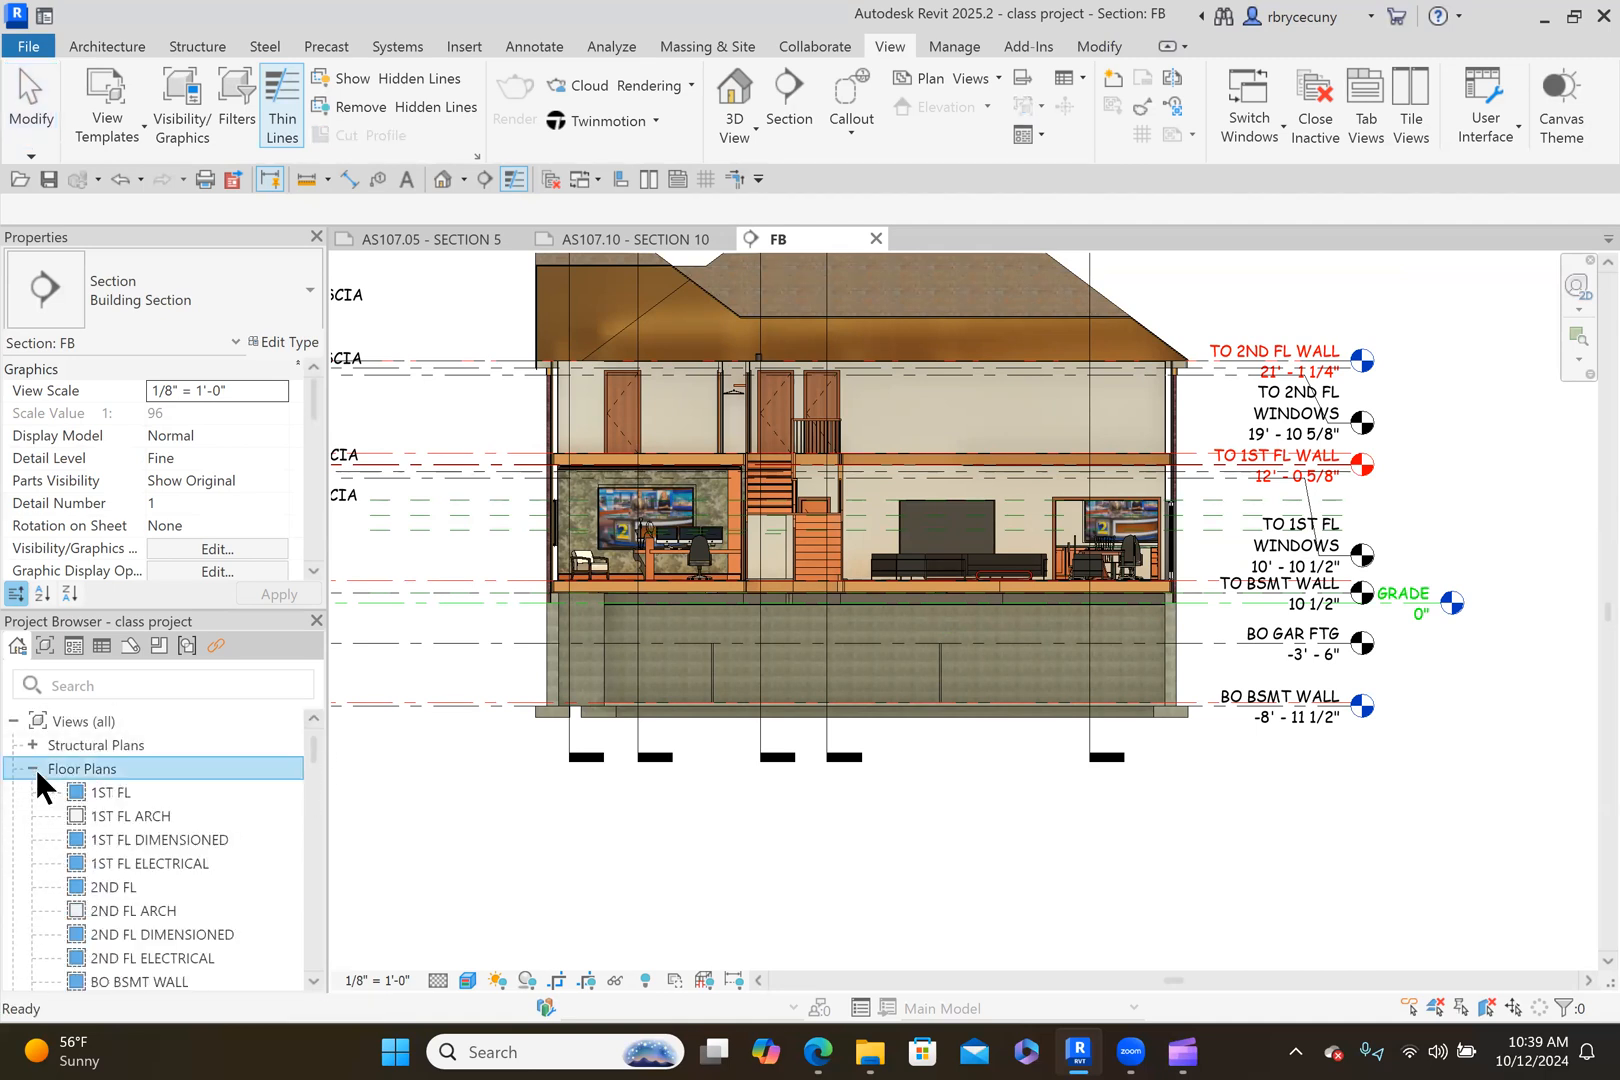
double_click(116, 783)
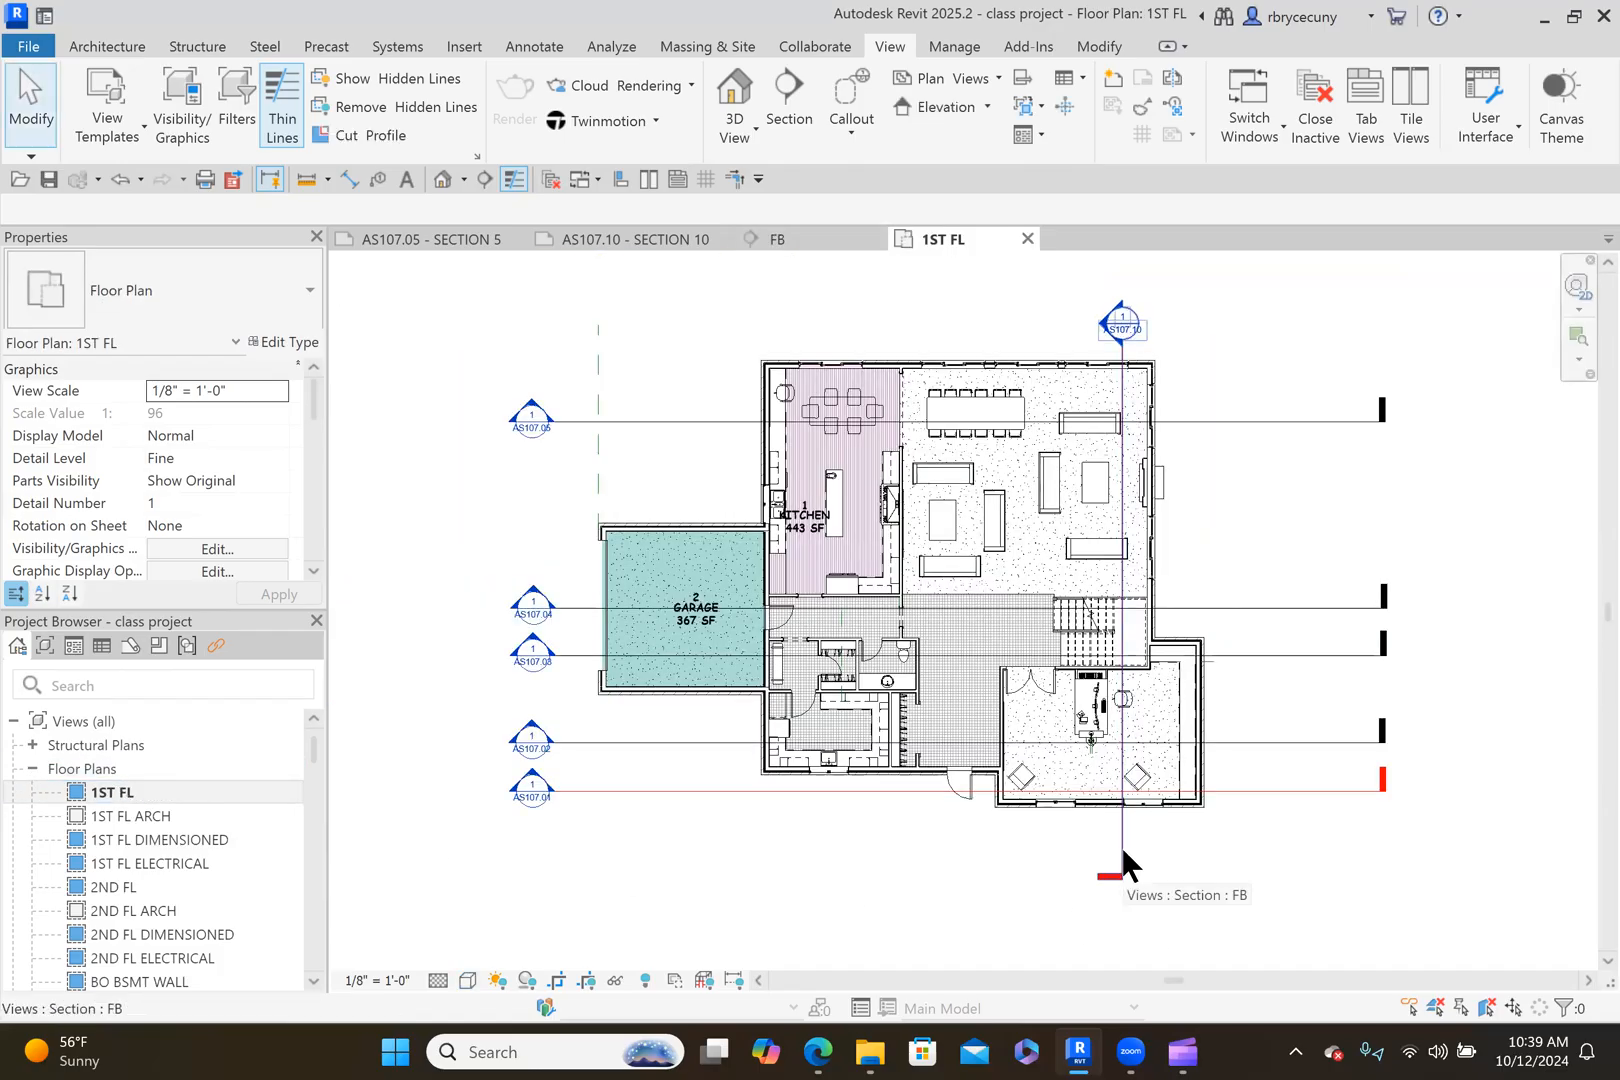
Move the FB section line across the plan so it cuts through the garage, and flip it to face the house.
left_click_drag(1115, 861, 628, 836)
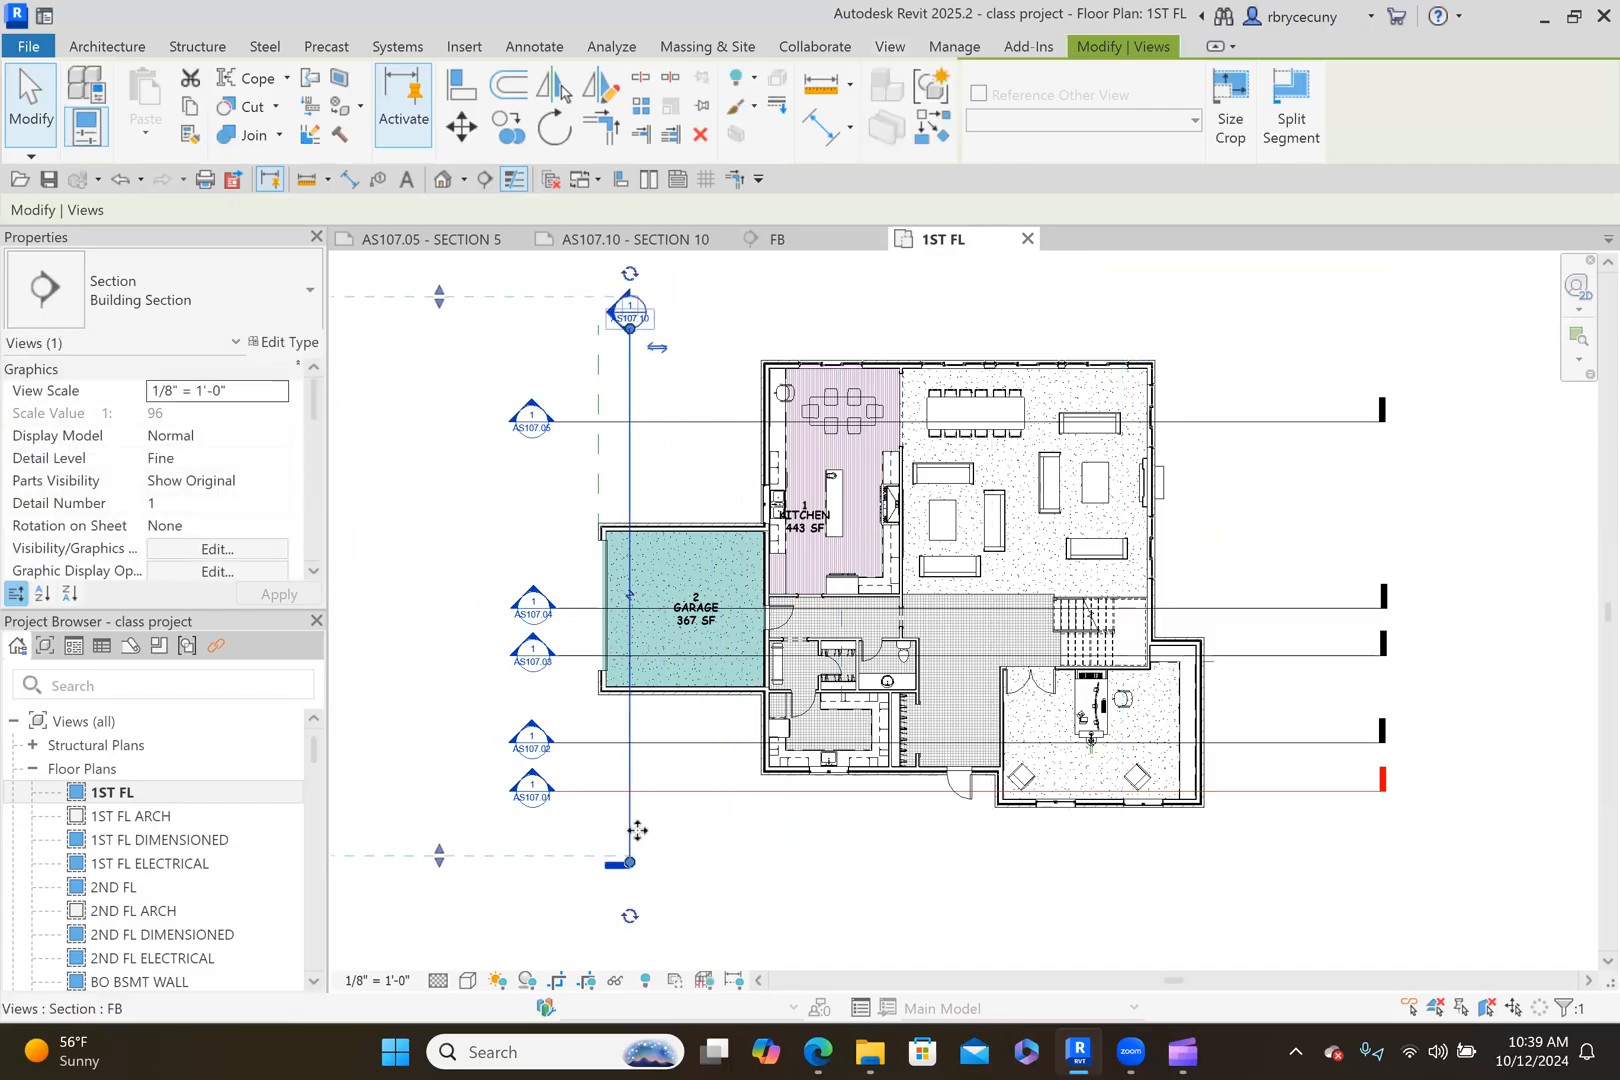
right_click(626, 830)
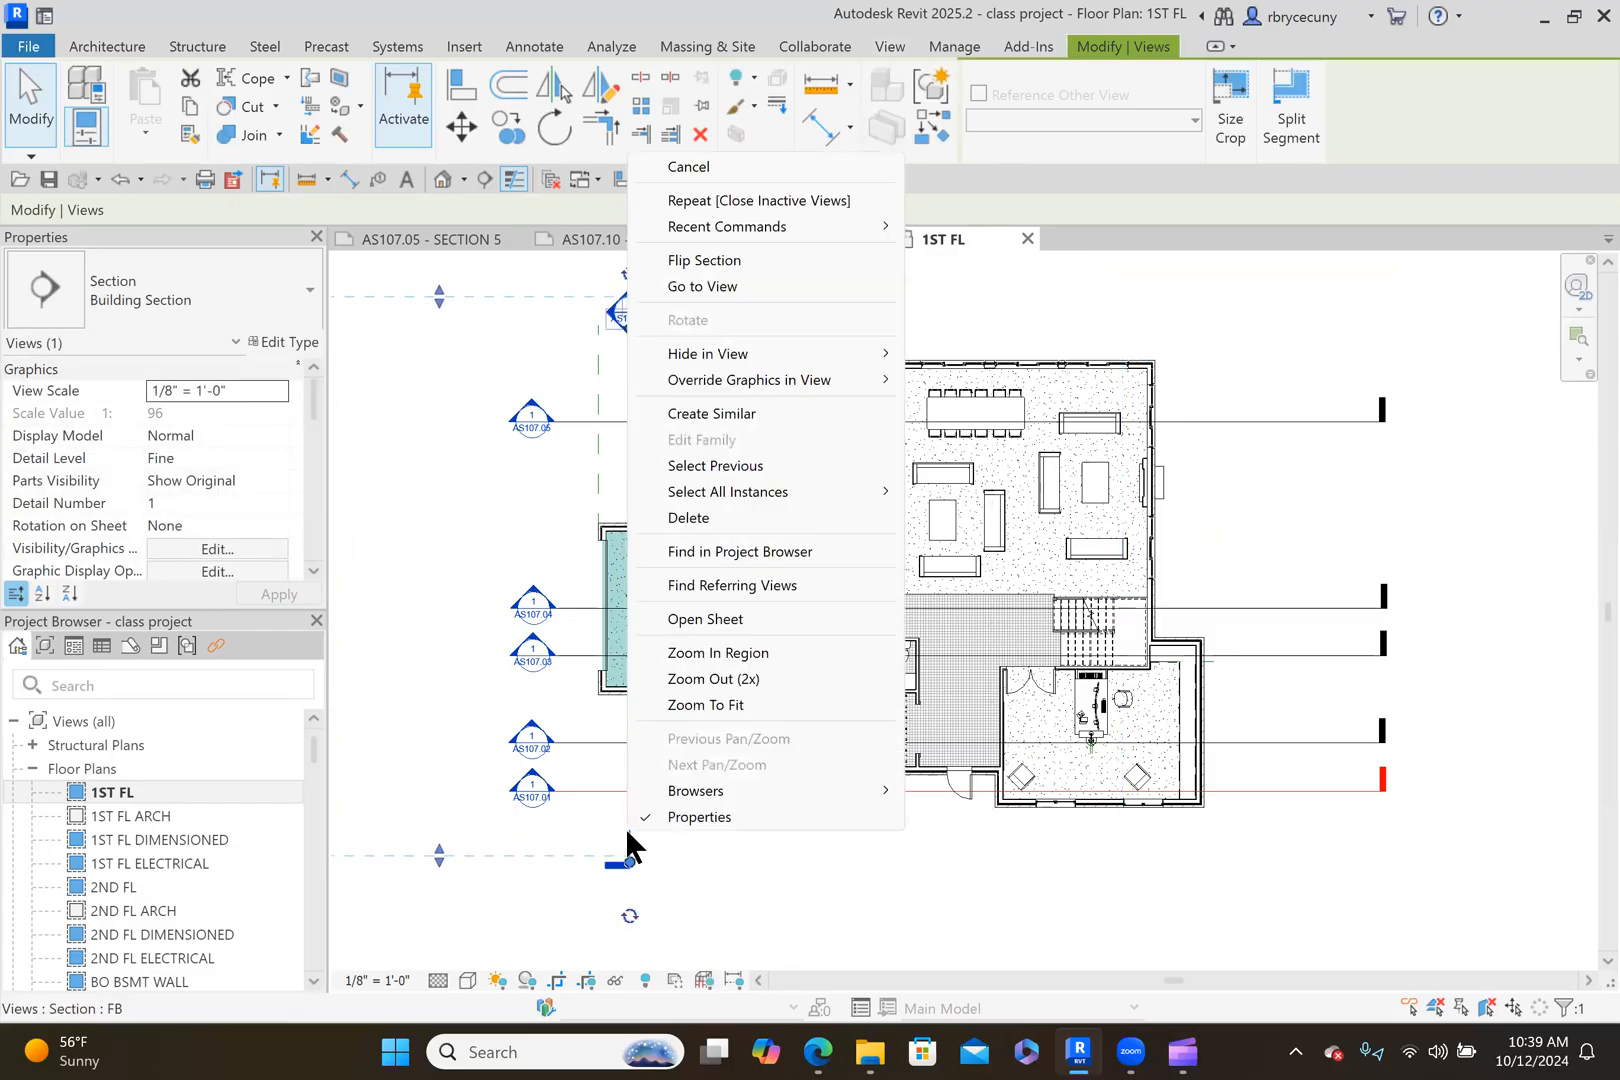
left_click(677, 266)
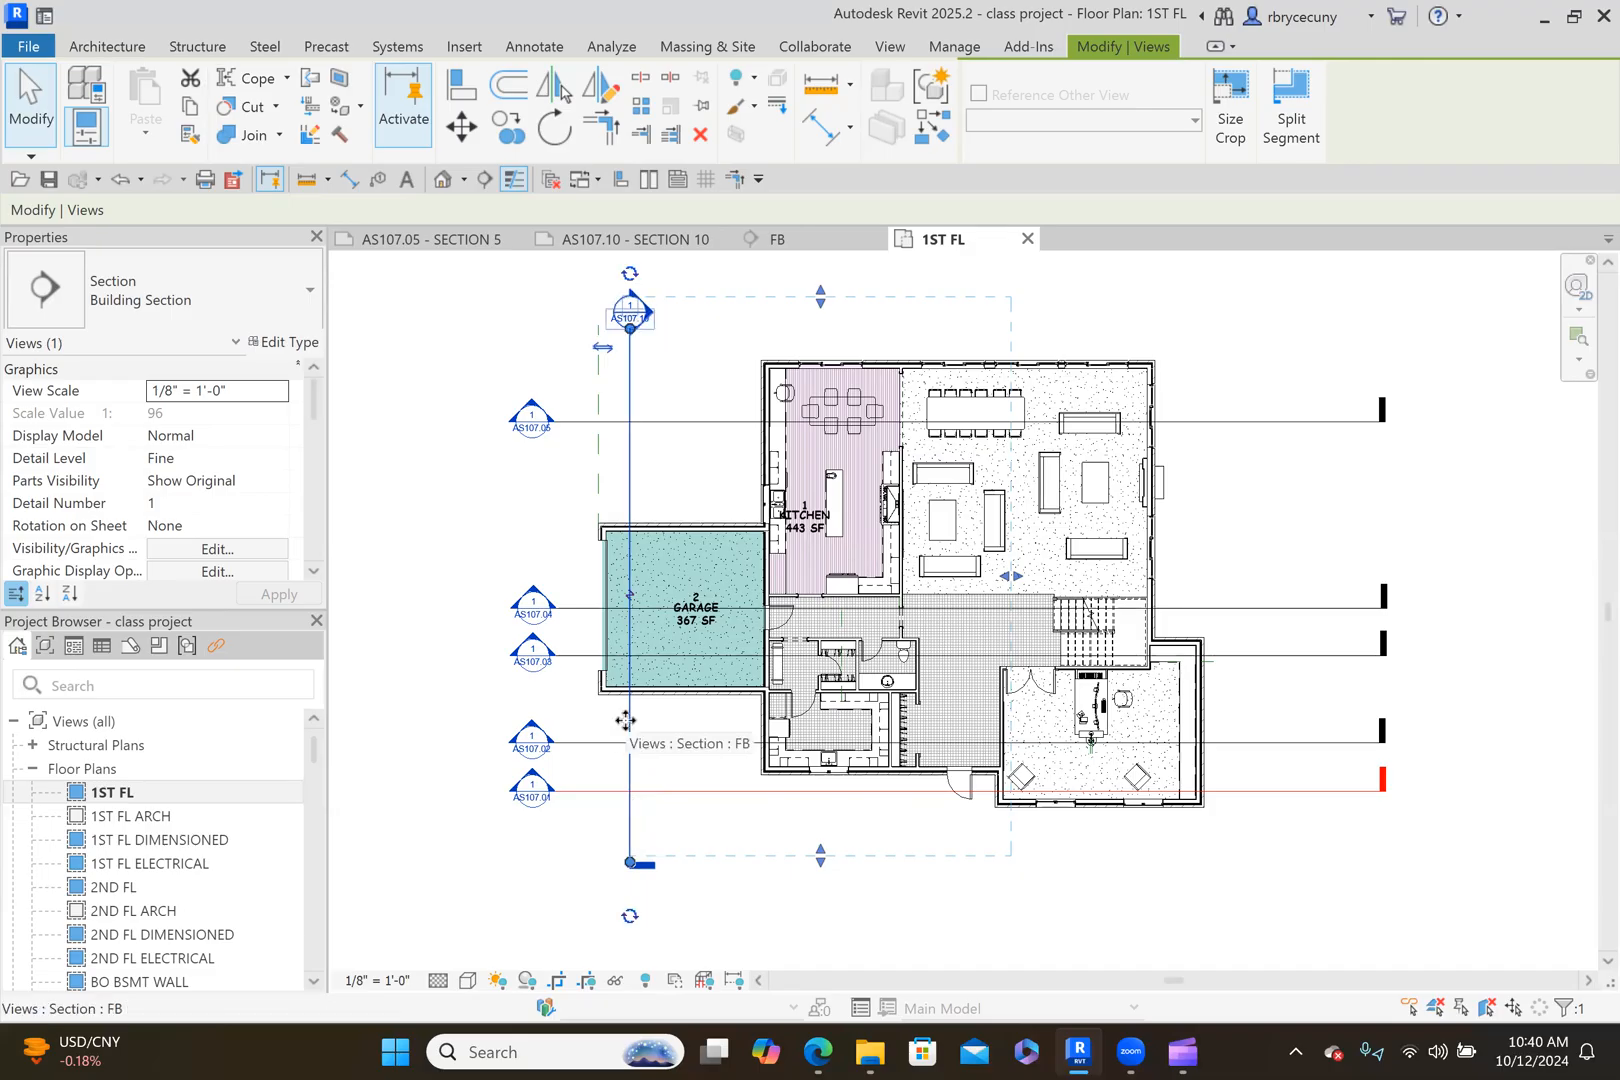
Examine the relocated FB section in its own view and its placement on sheet AS107.10.
left_click(802, 243)
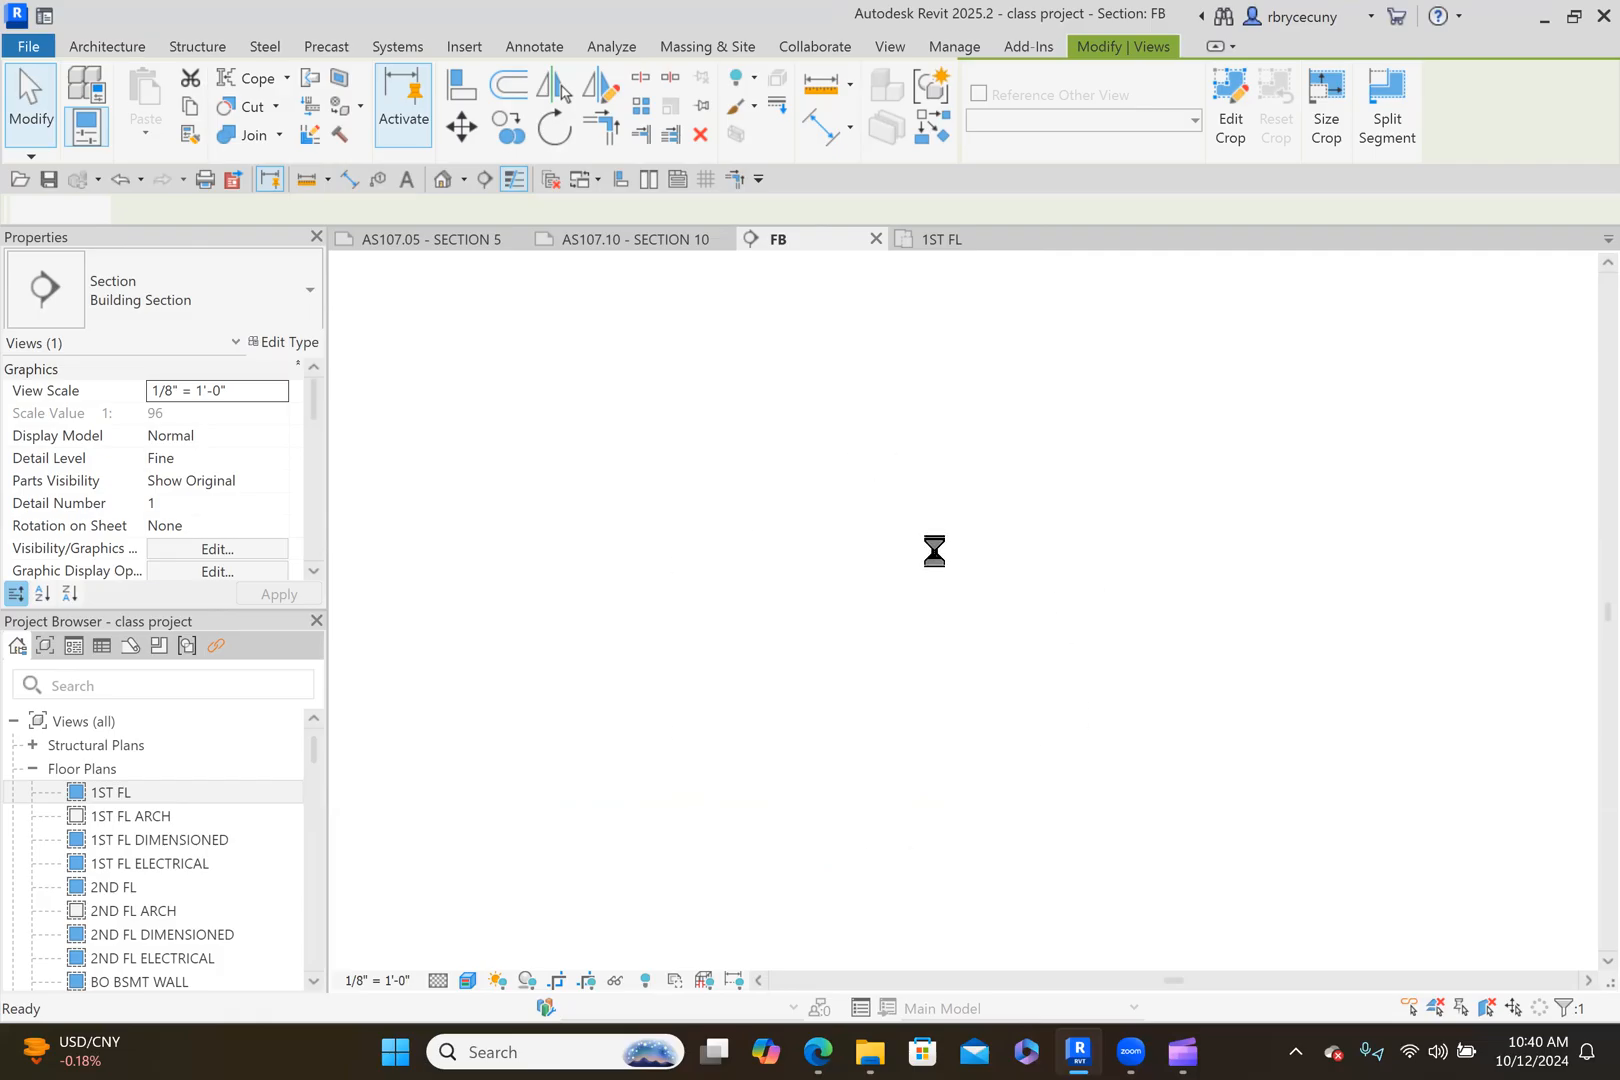
scroll(890, 869, "down", 2)
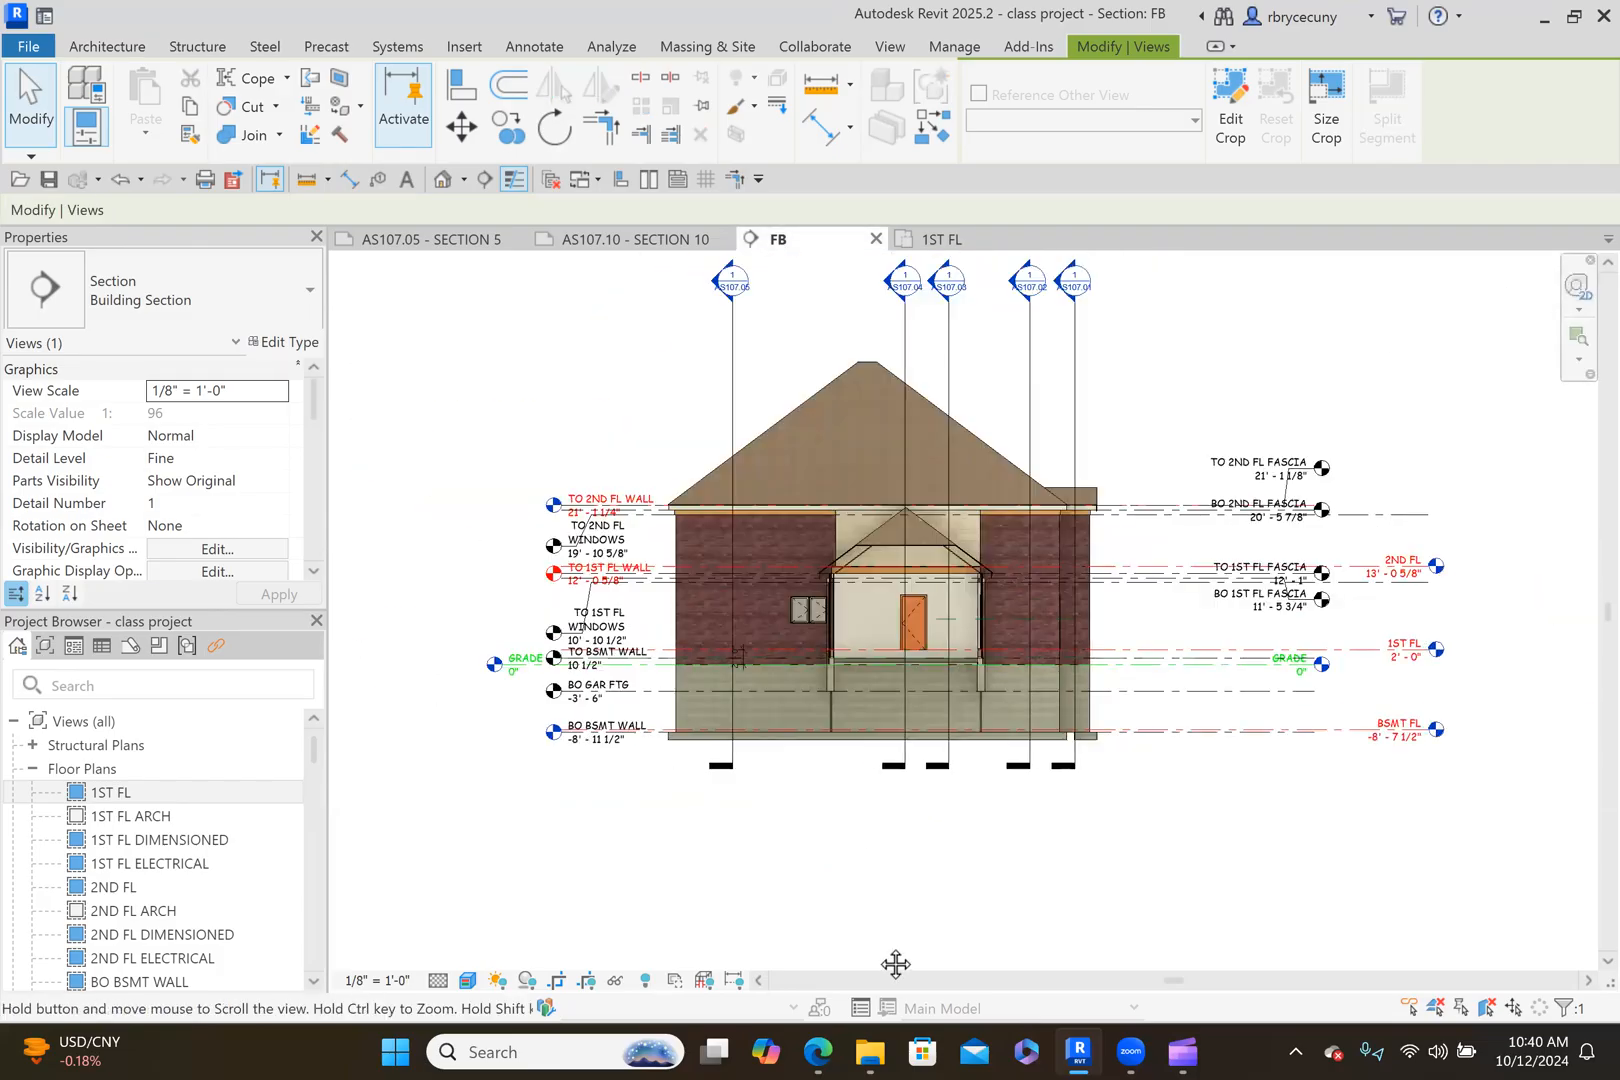
middle_click_drag(967, 875, 960, 968)
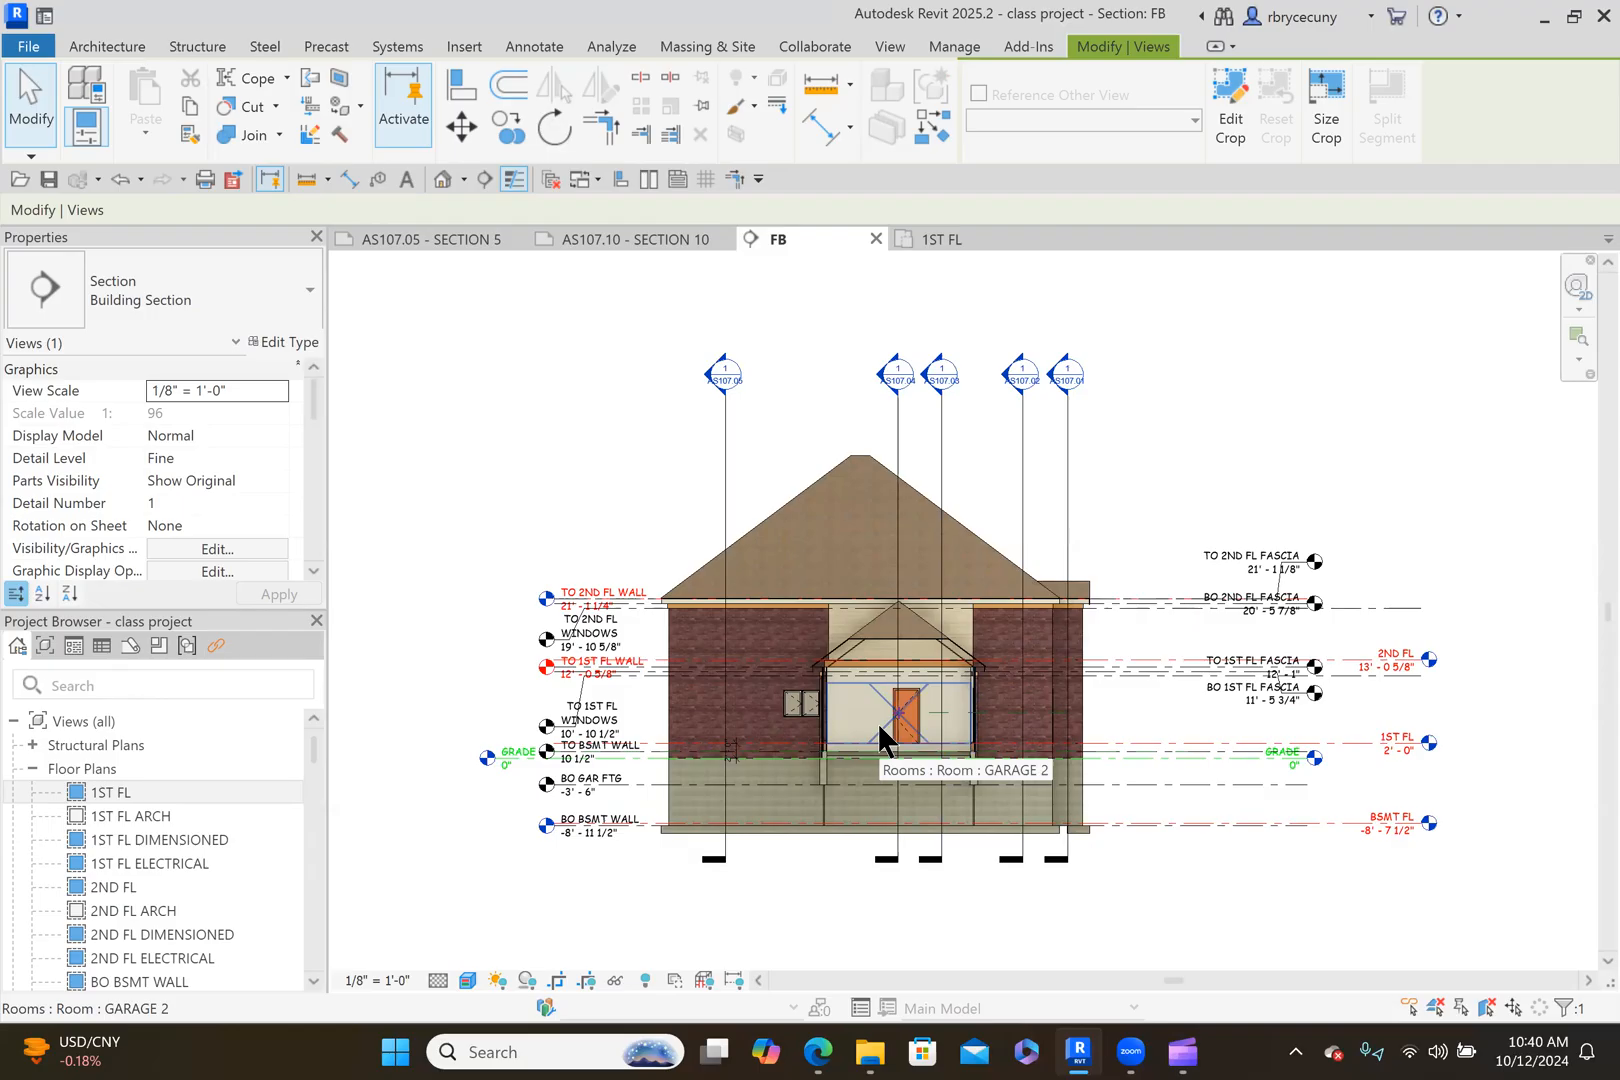
left_click(652, 241)
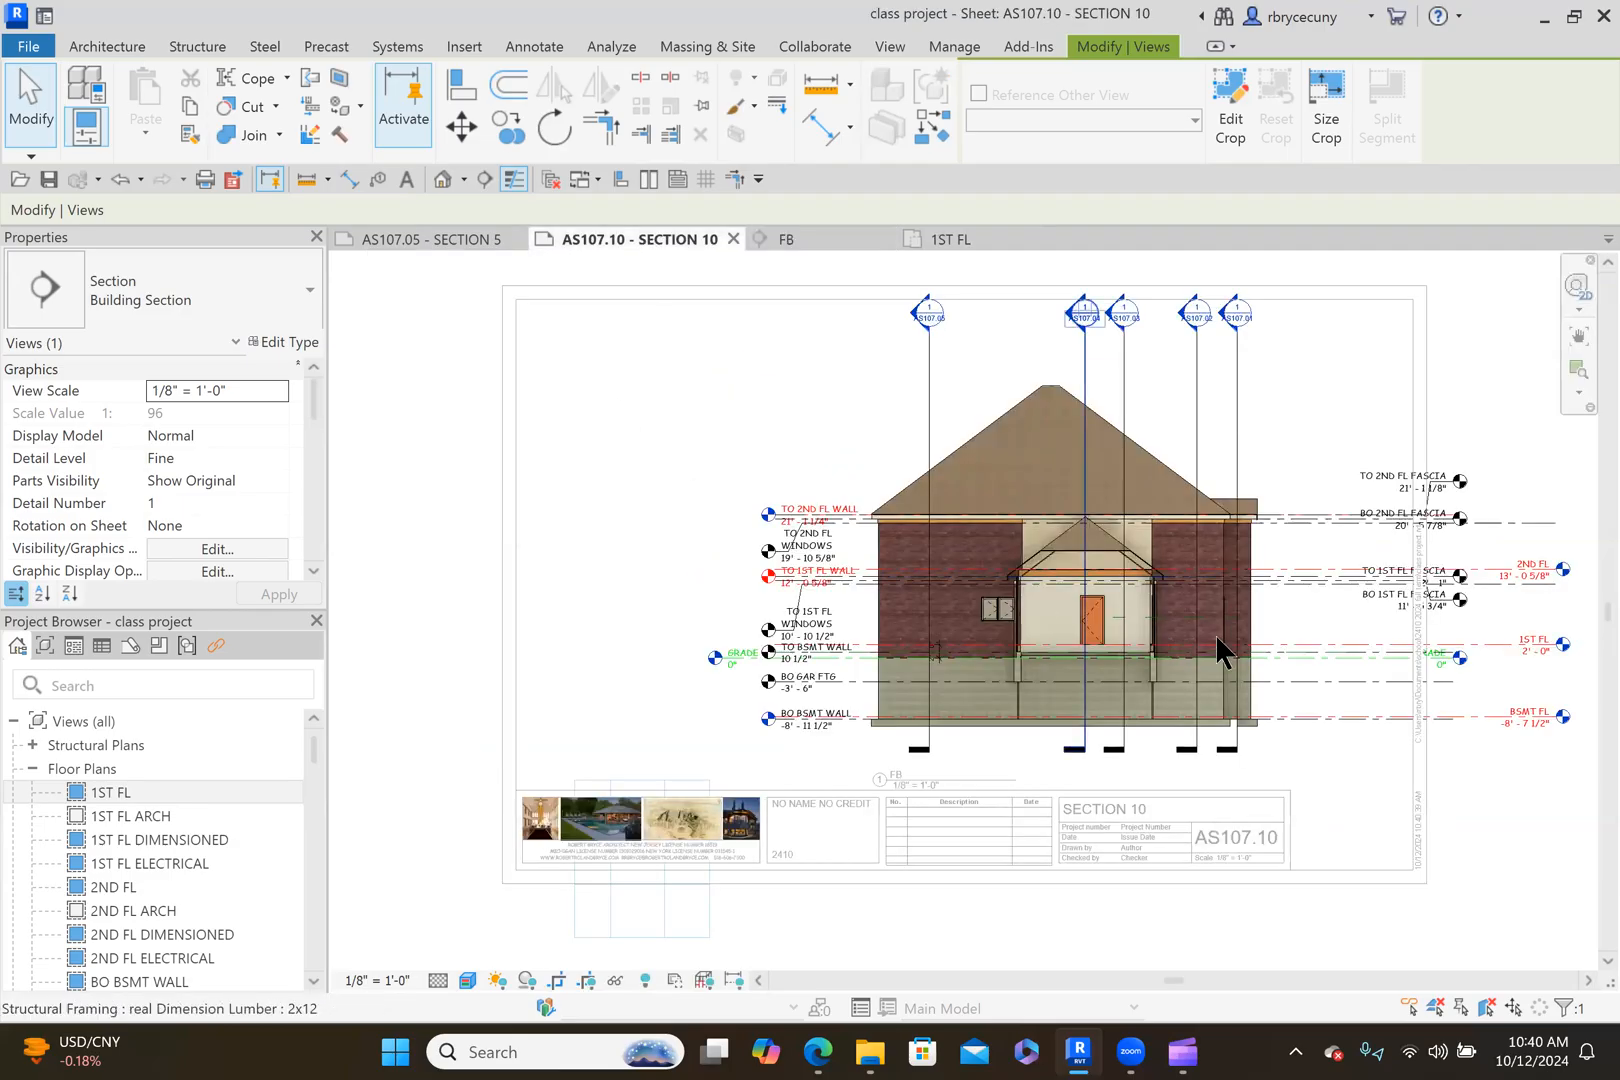
scroll(1326, 648, "down", 2)
scroll(1462, 410, "up", 2)
scroll(1218, 540, "up", 2)
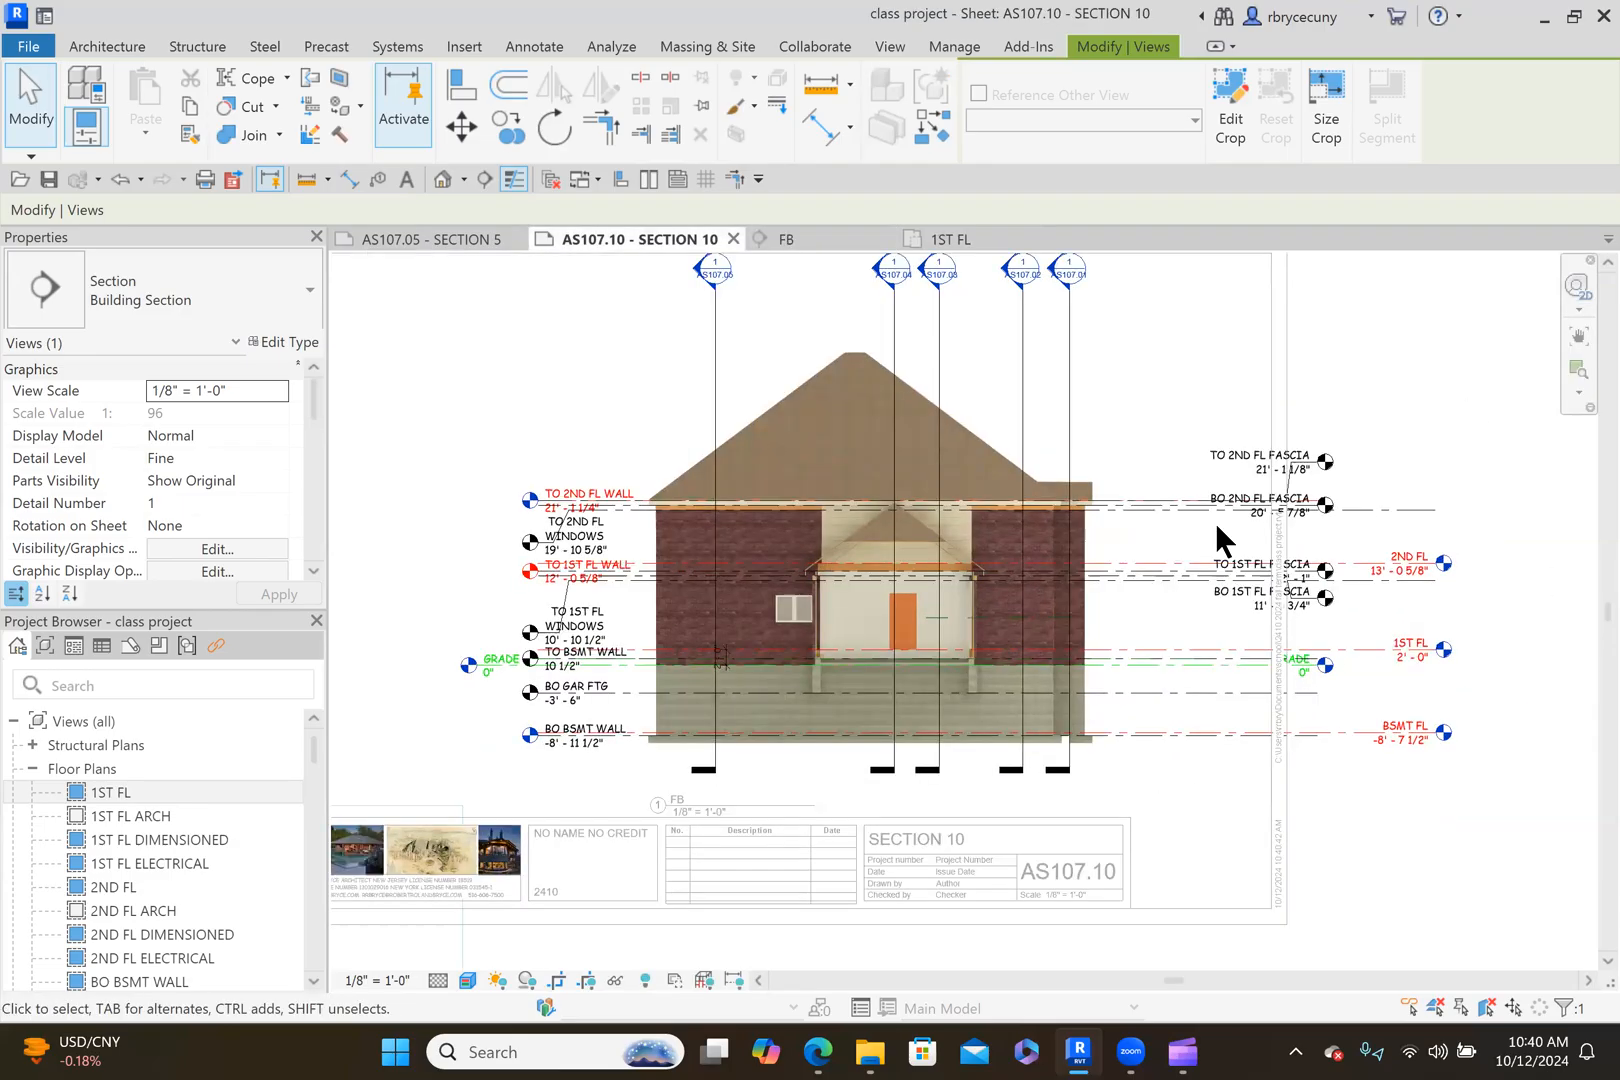
scroll(1062, 572, "down", 2)
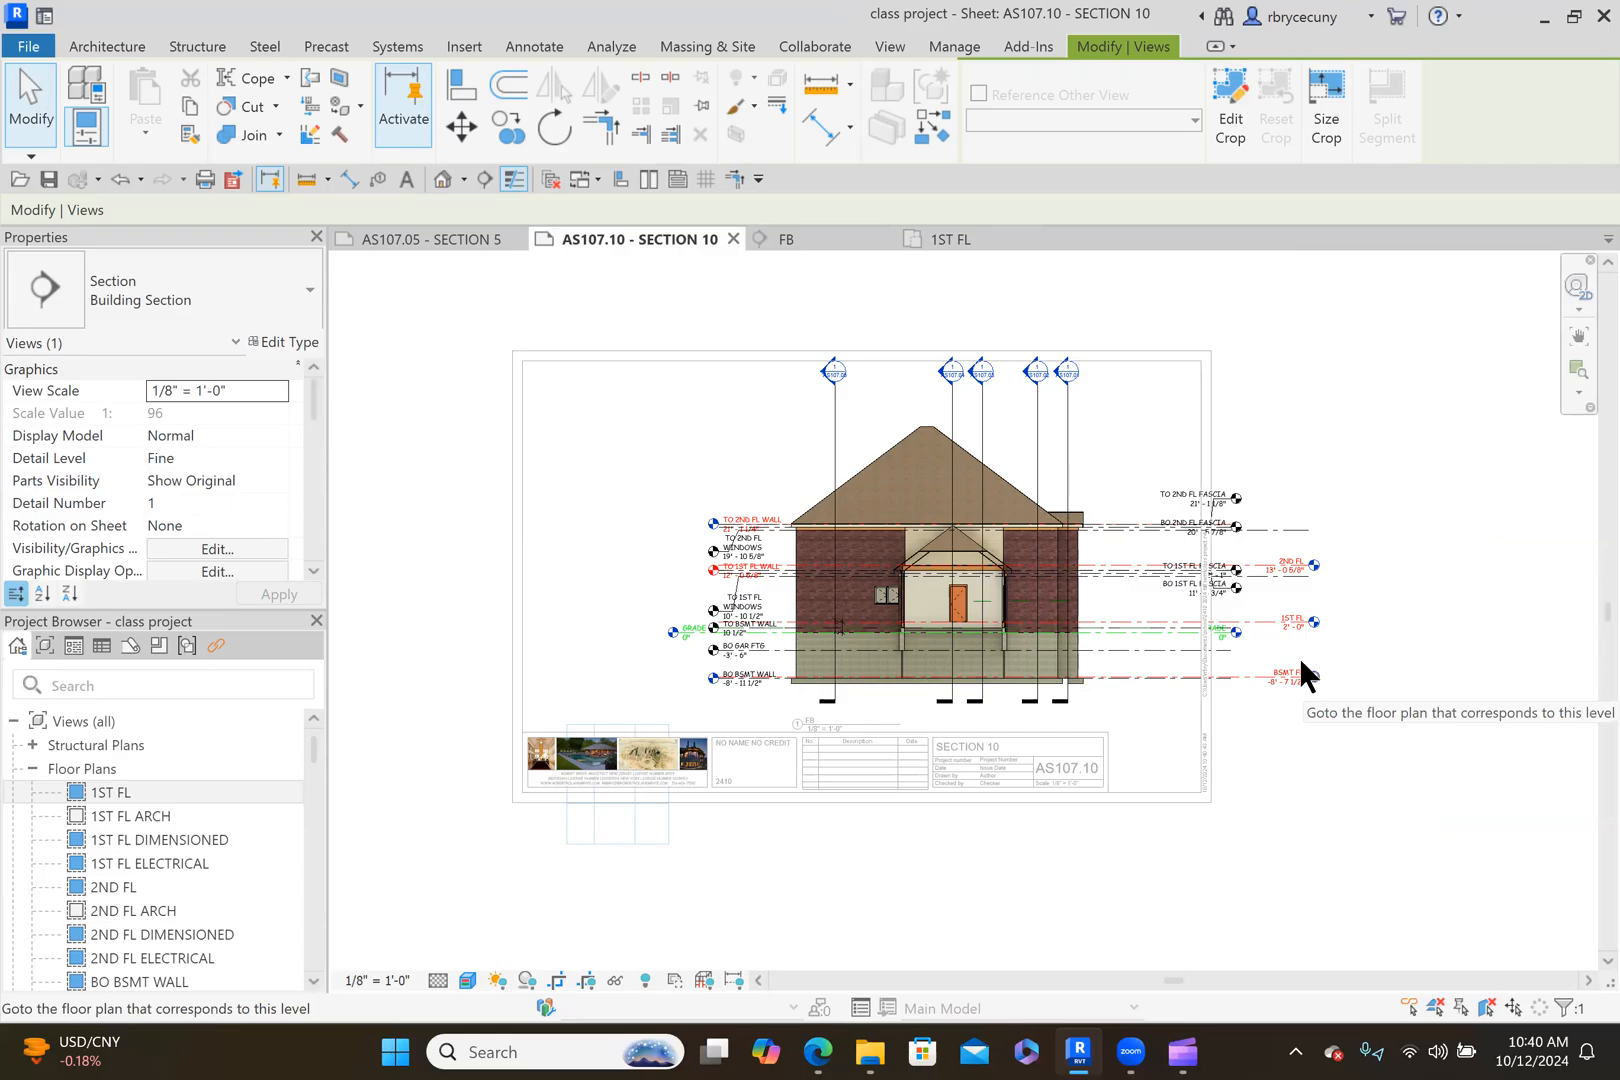
Deactivate the FB view on sheet AS107.10 and nudge its viewport left until the level heads sit inside the sheet border.
right_click(745, 438)
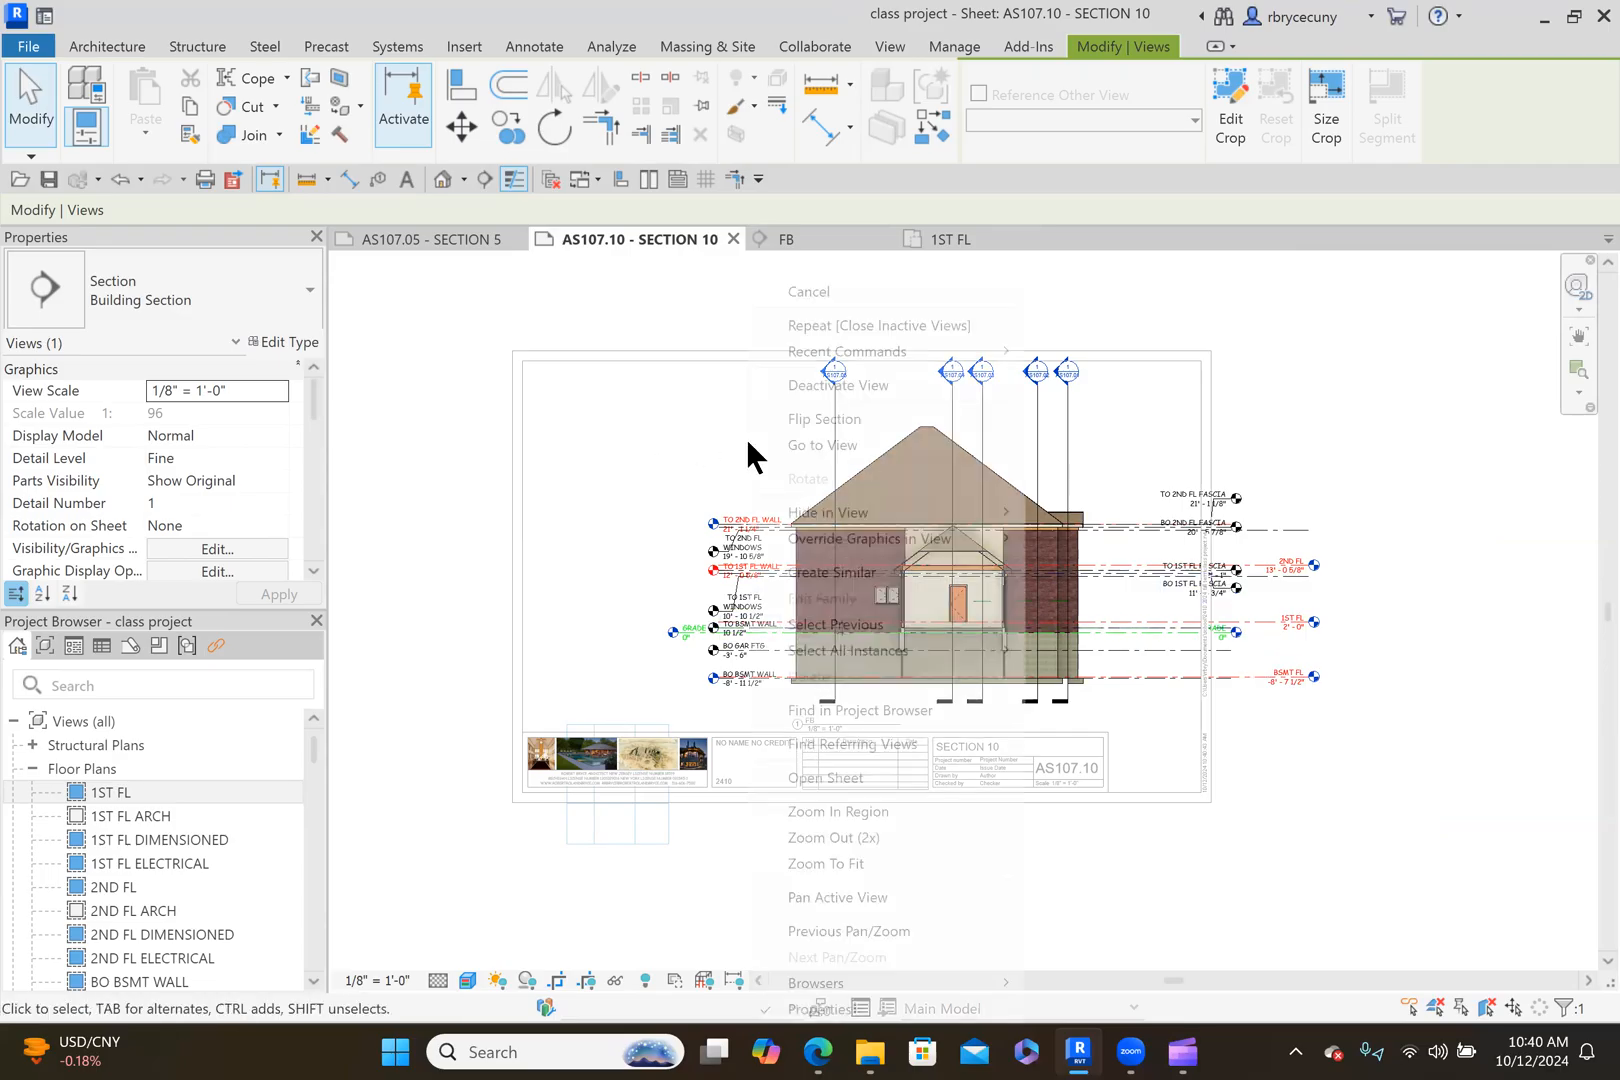
left_click(828, 380)
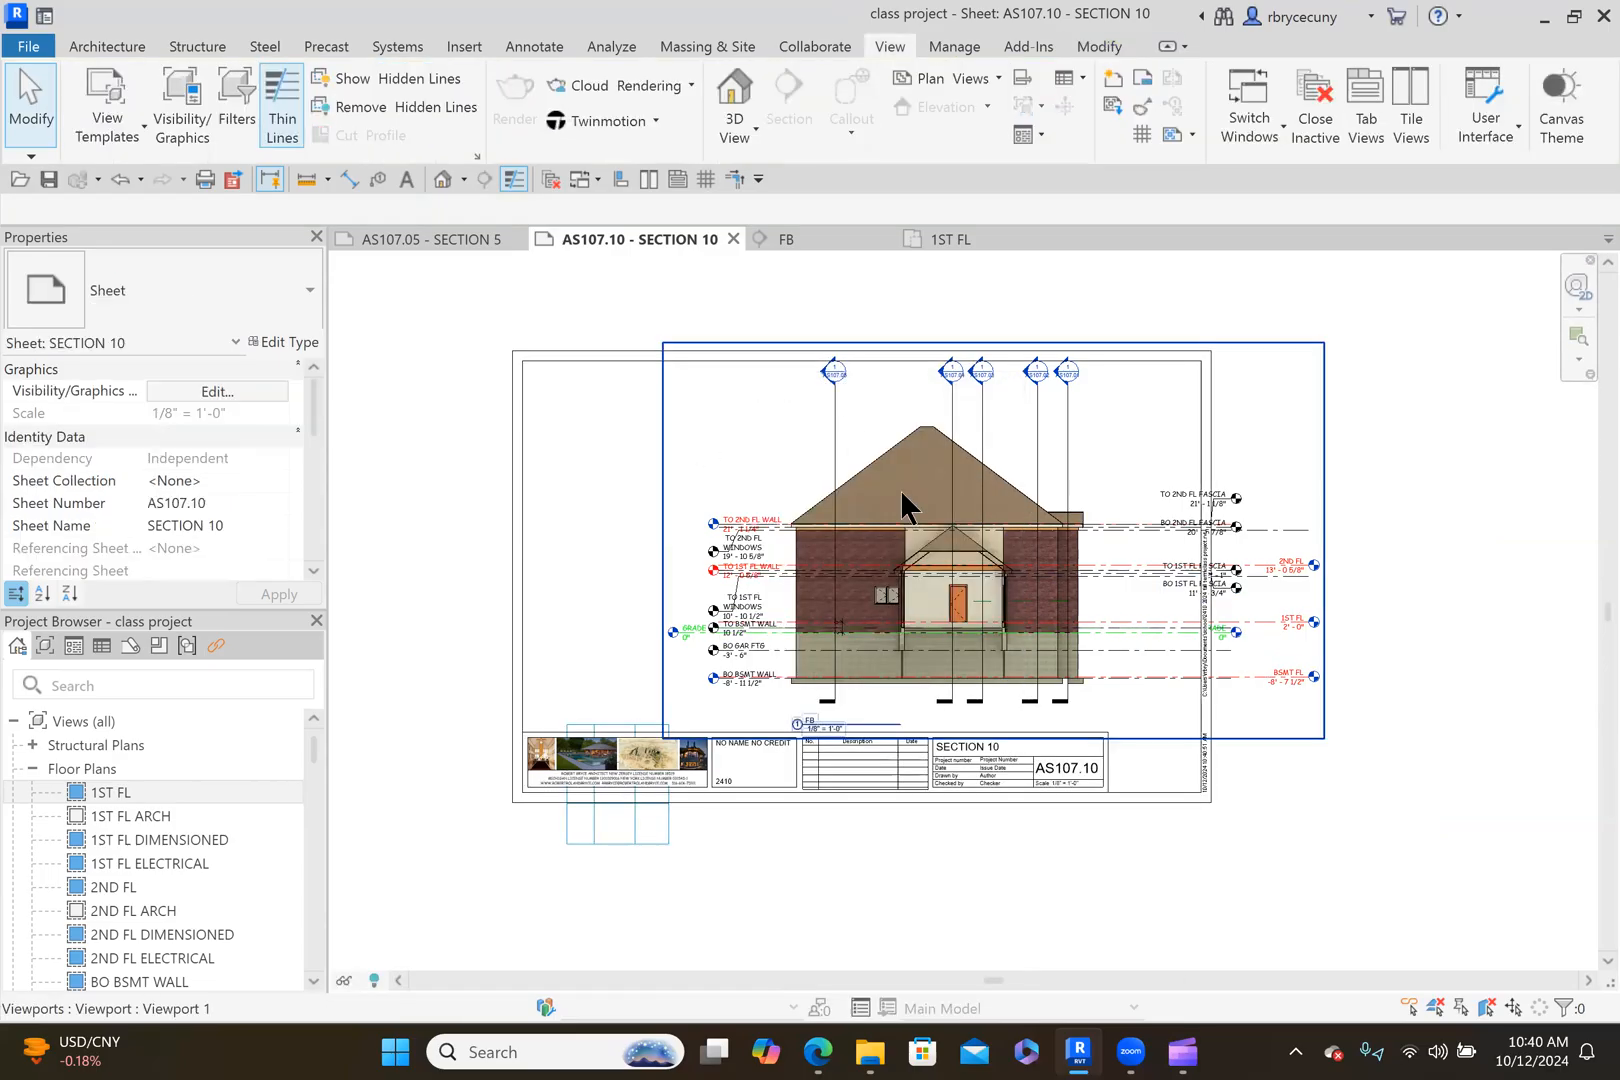
left_click(901, 492)
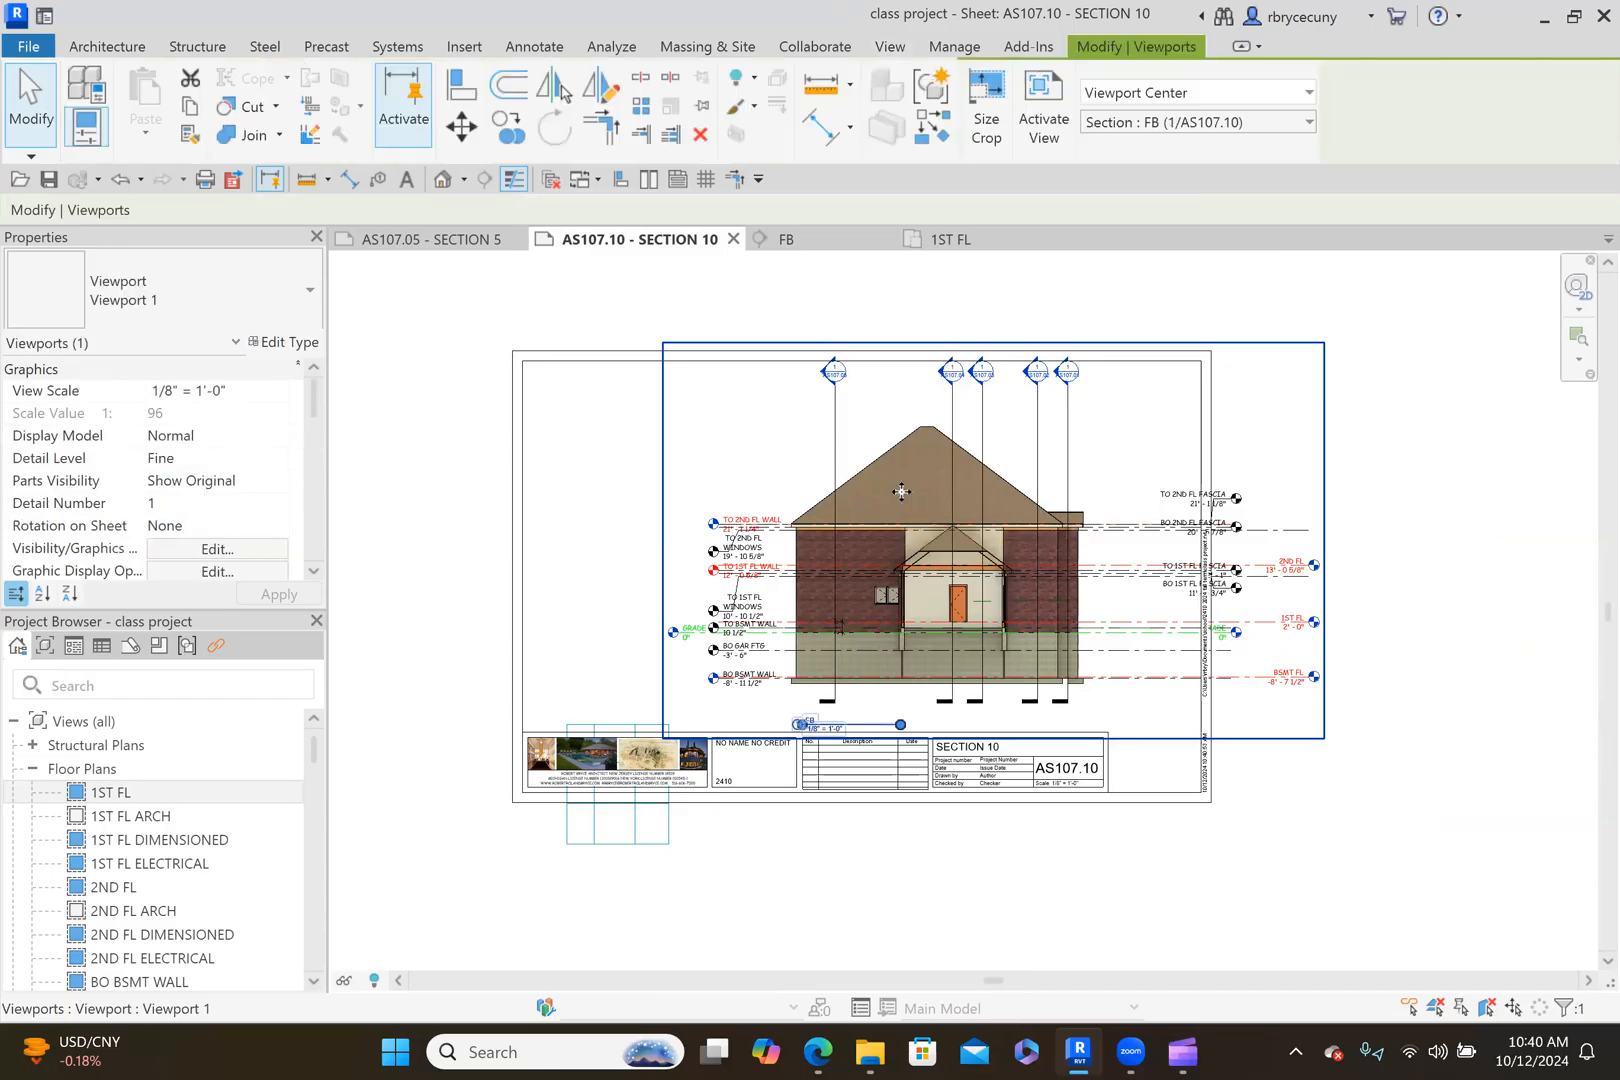
key("Left")
key("Left")
key("Left")
key("Left")
key("Left")
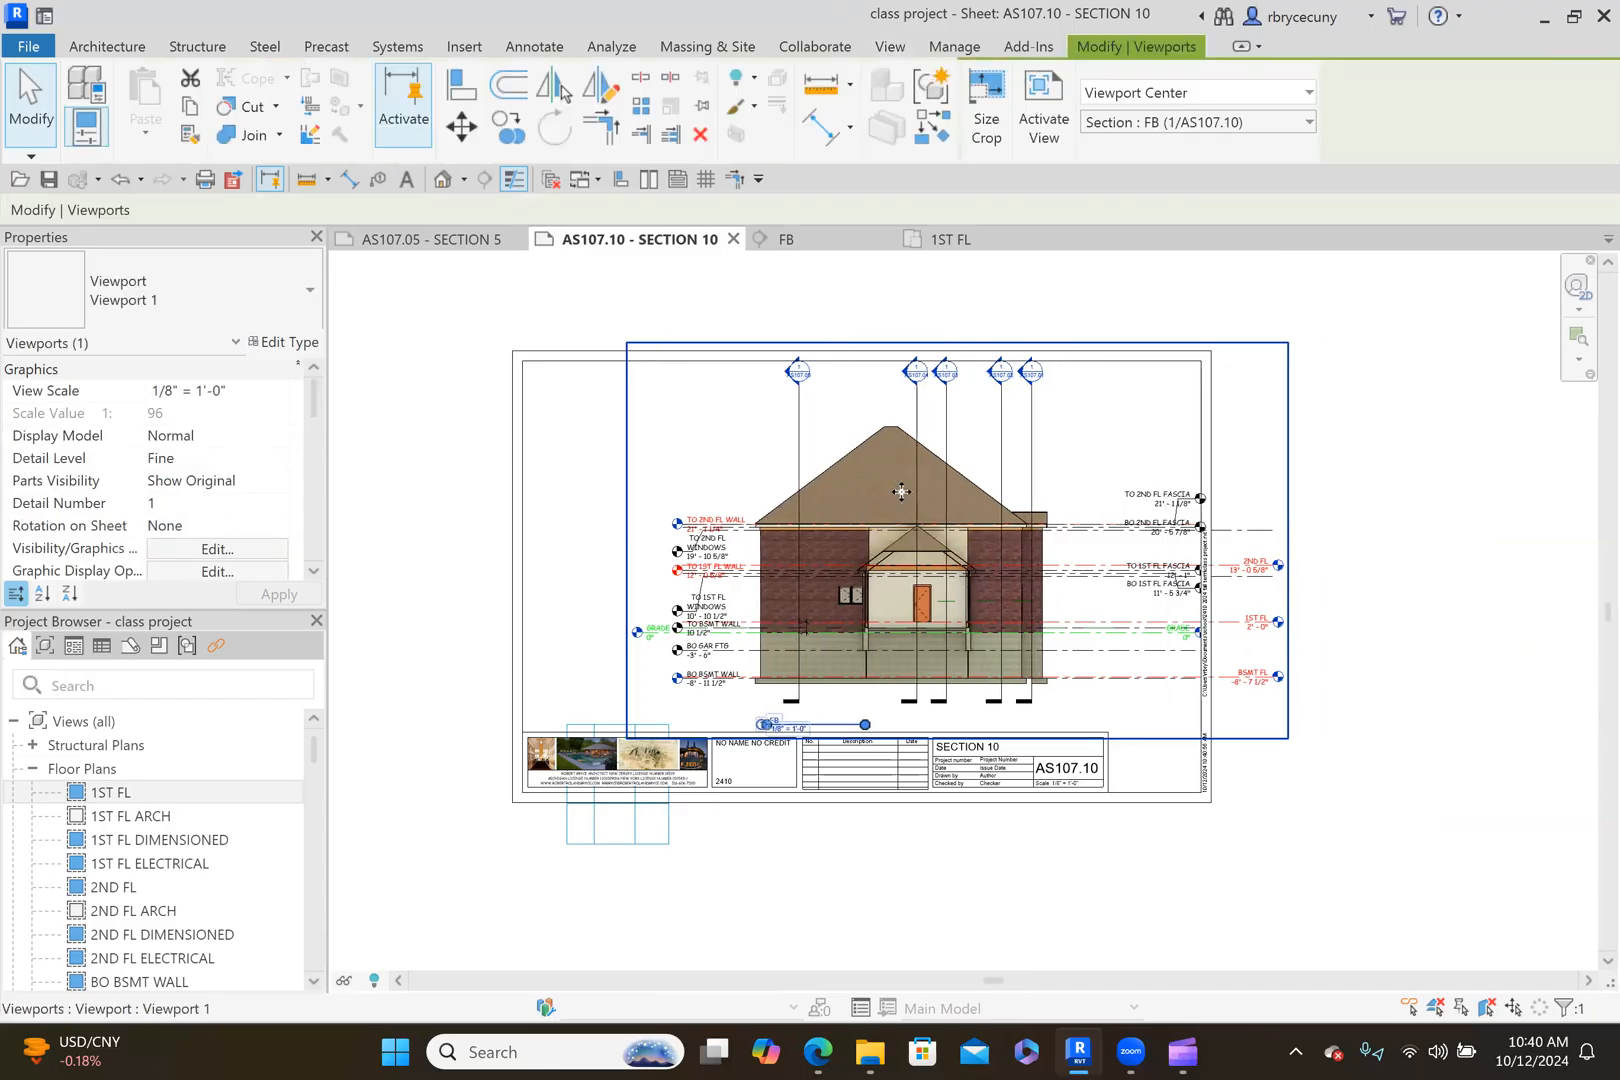
key("Left")
key("Left")
key("Left")
key("Left")
key("Left")
key("Left")
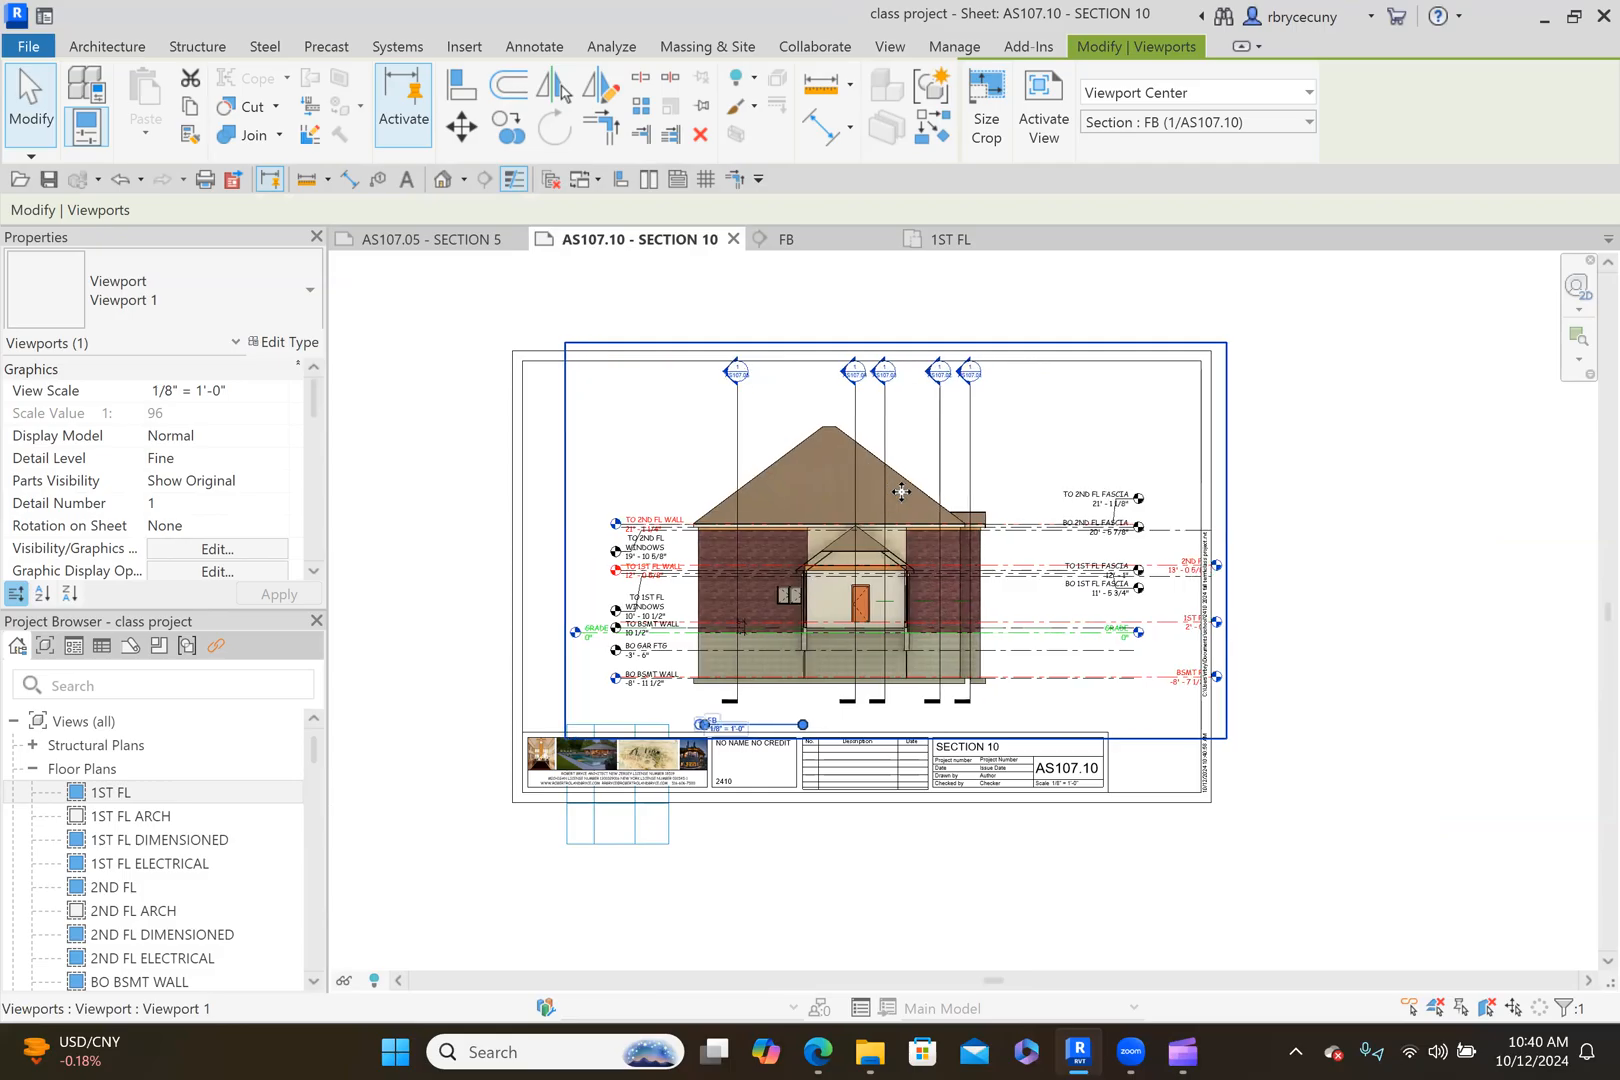
key("Left")
key("Left")
key("Left")
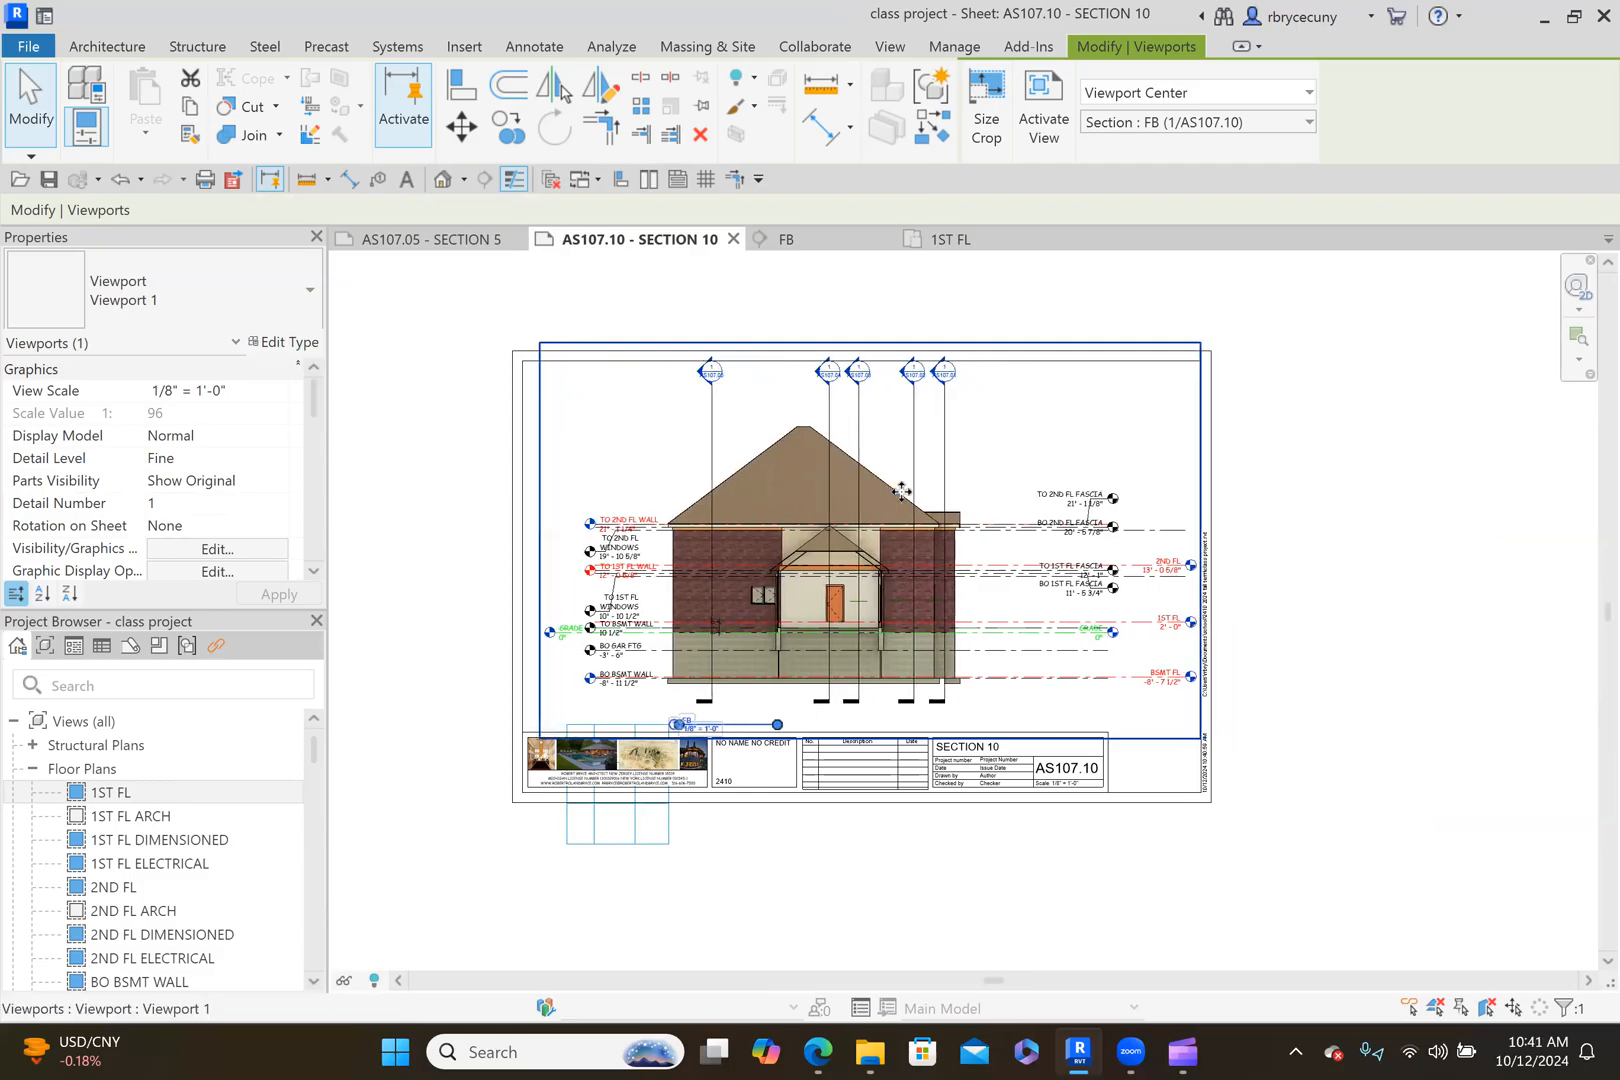
key("Left")
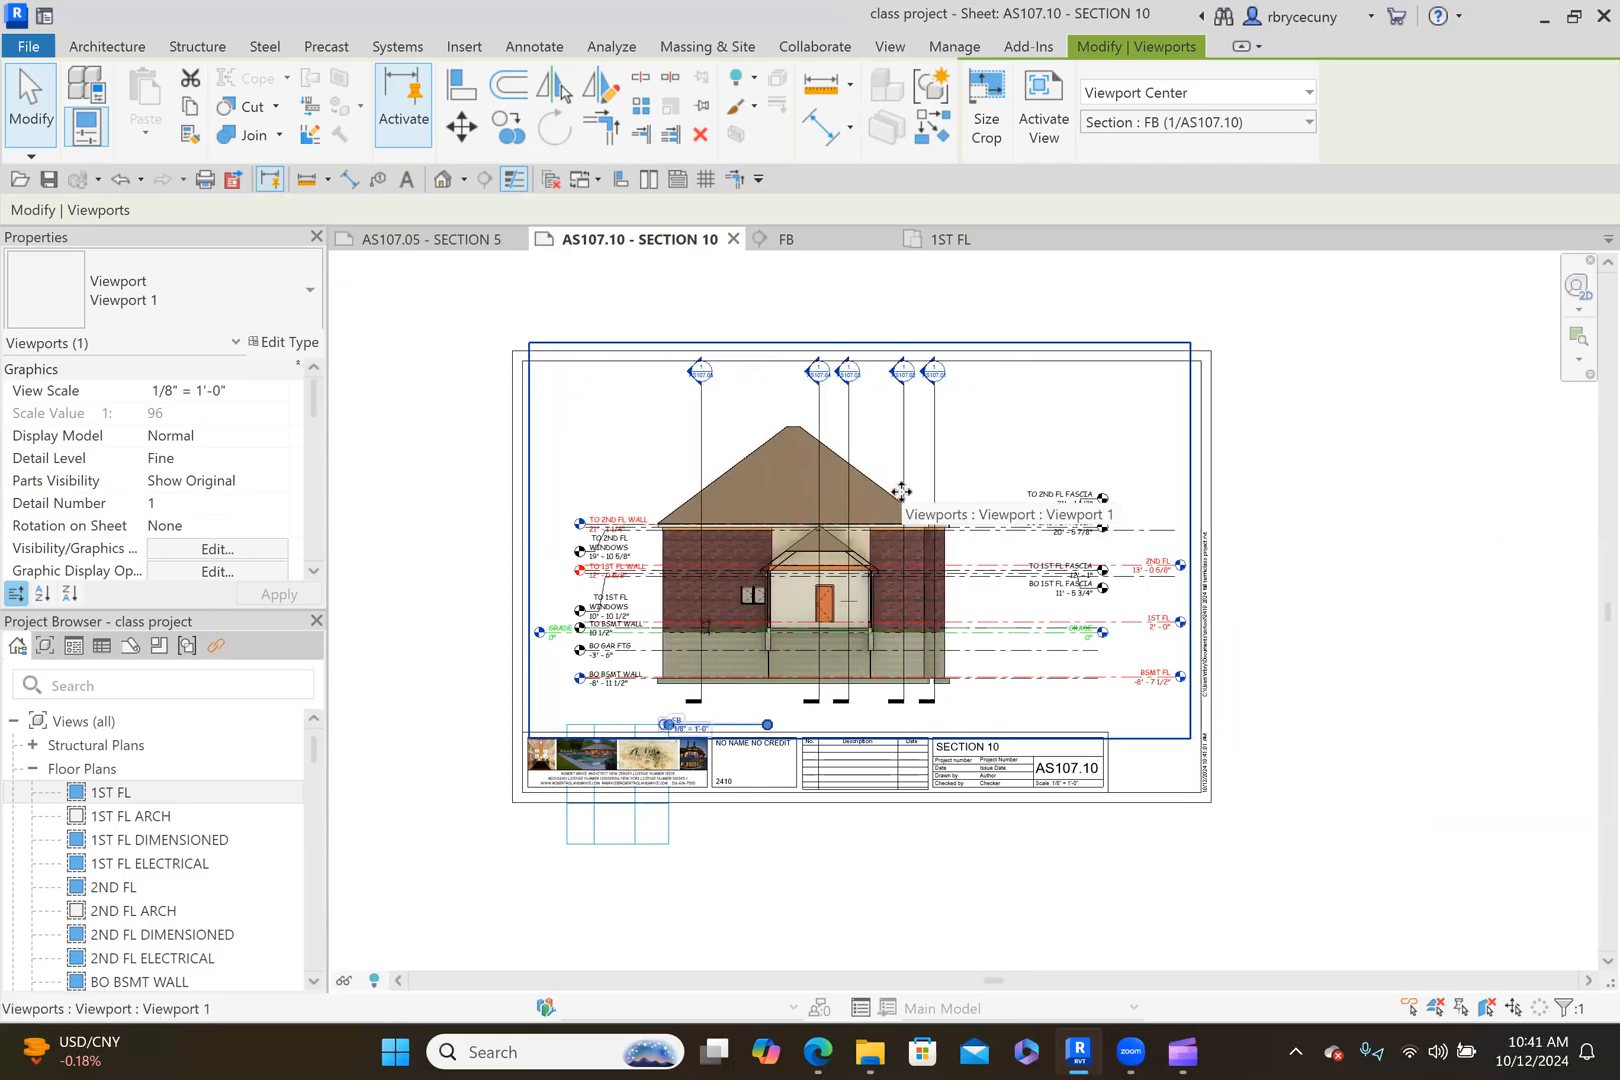
Deselect the FB viewport and examine the level labels on sheet AS107.10.
left_click(1395, 811)
scroll(1150, 625, "up", 3)
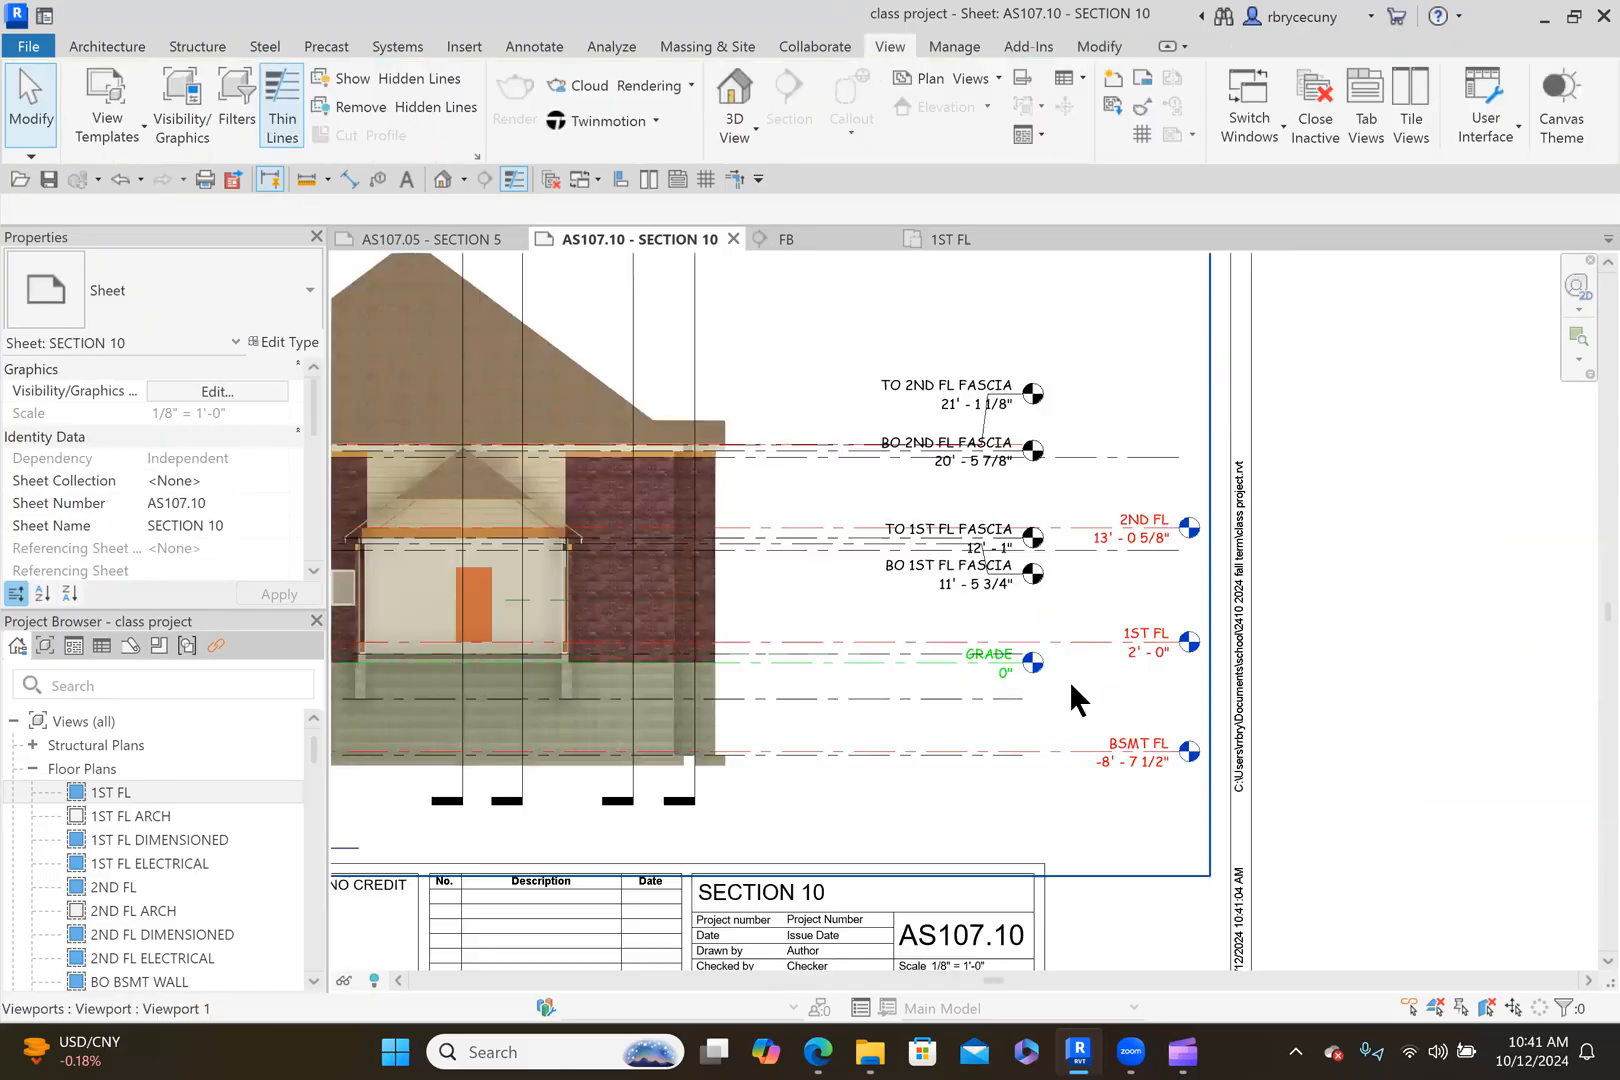
scroll(915, 573, "down", 2)
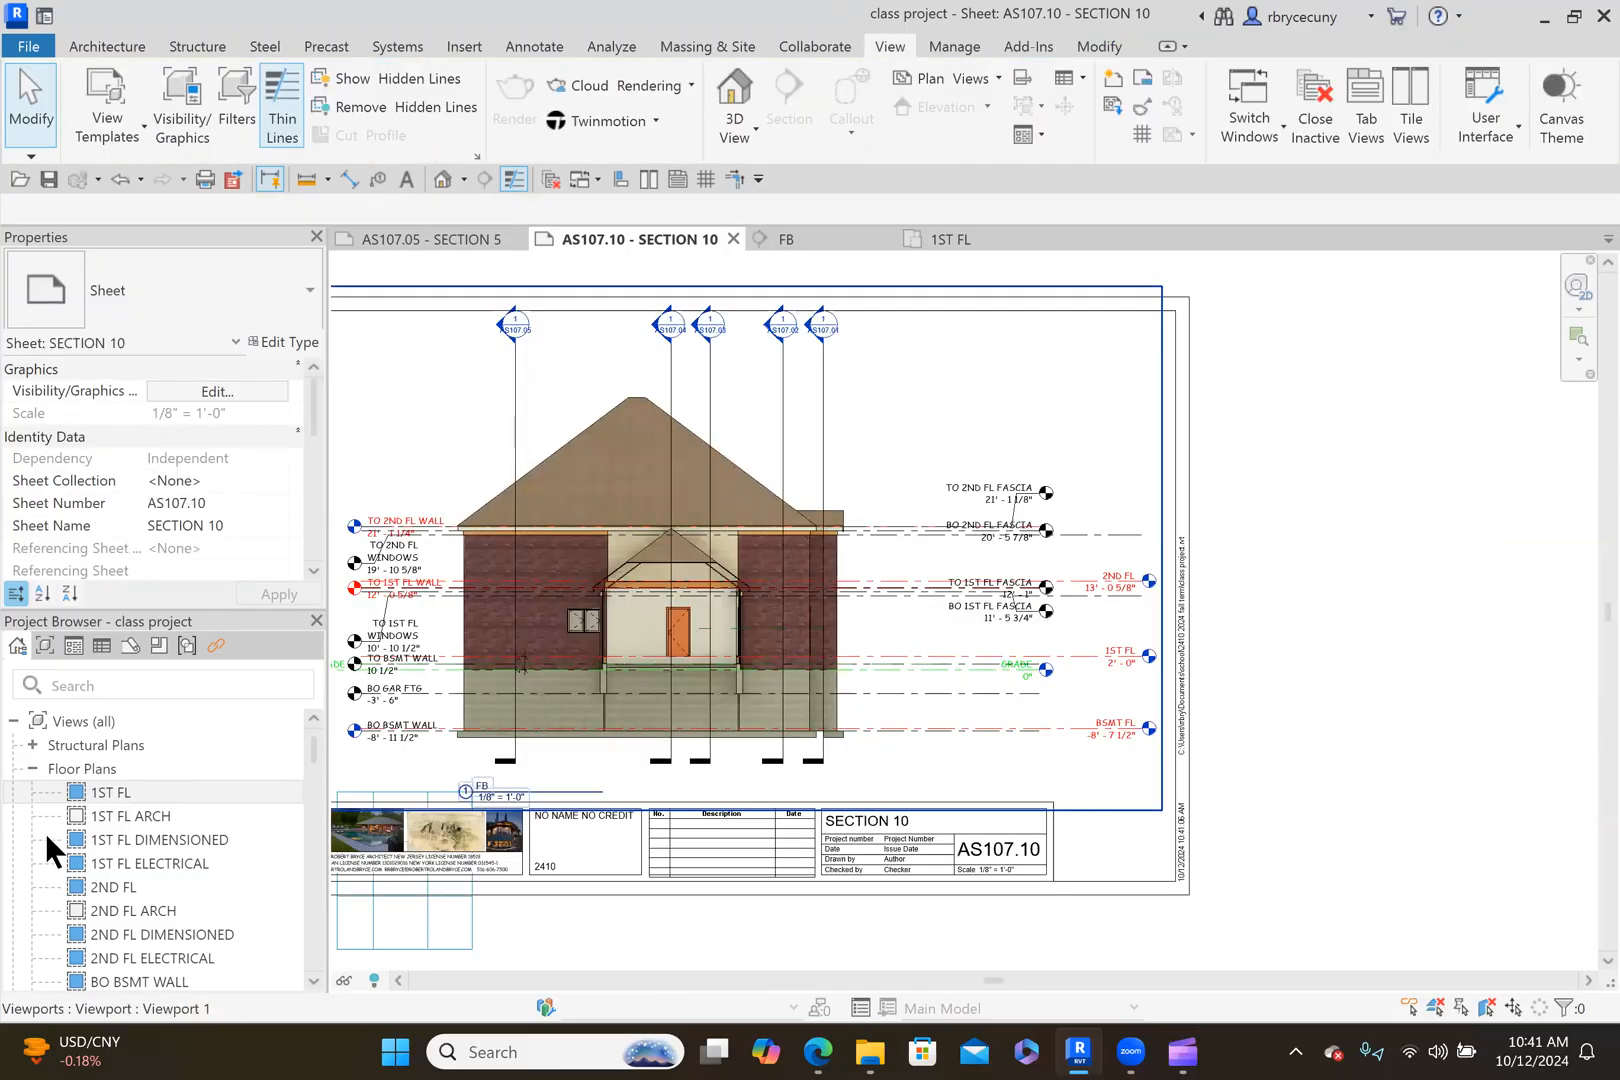
scroll(143, 887, "down", 10)
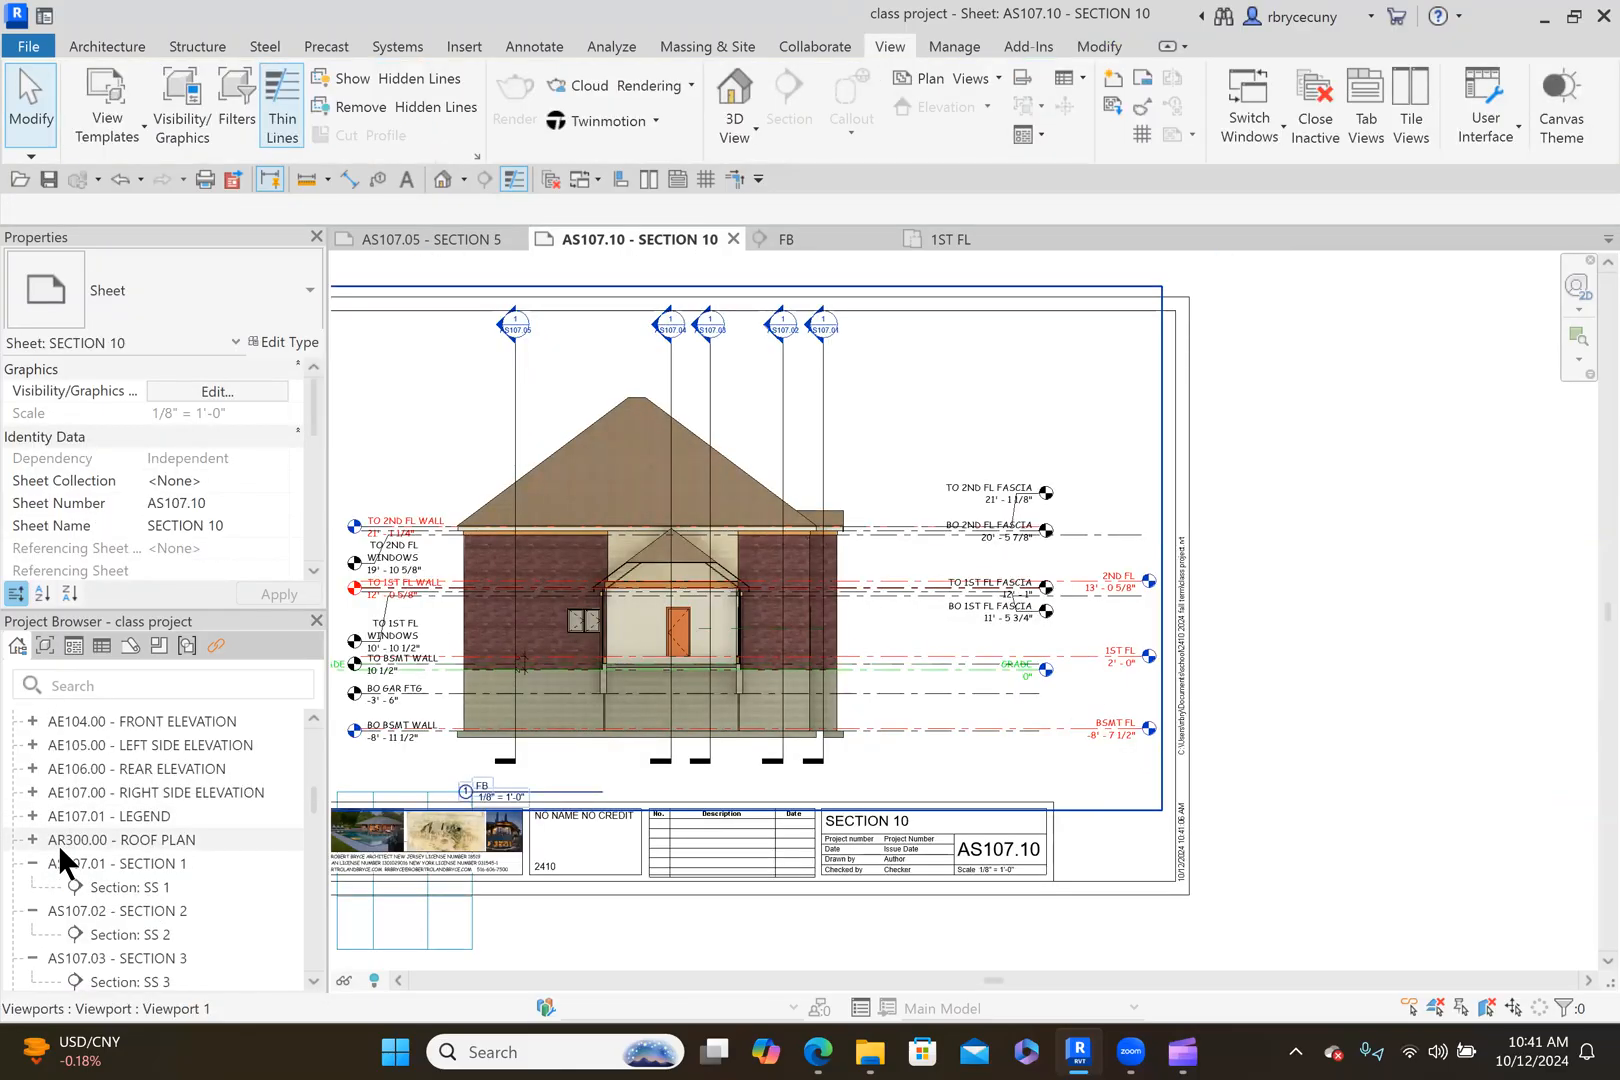
scroll(60, 847, "down", 4)
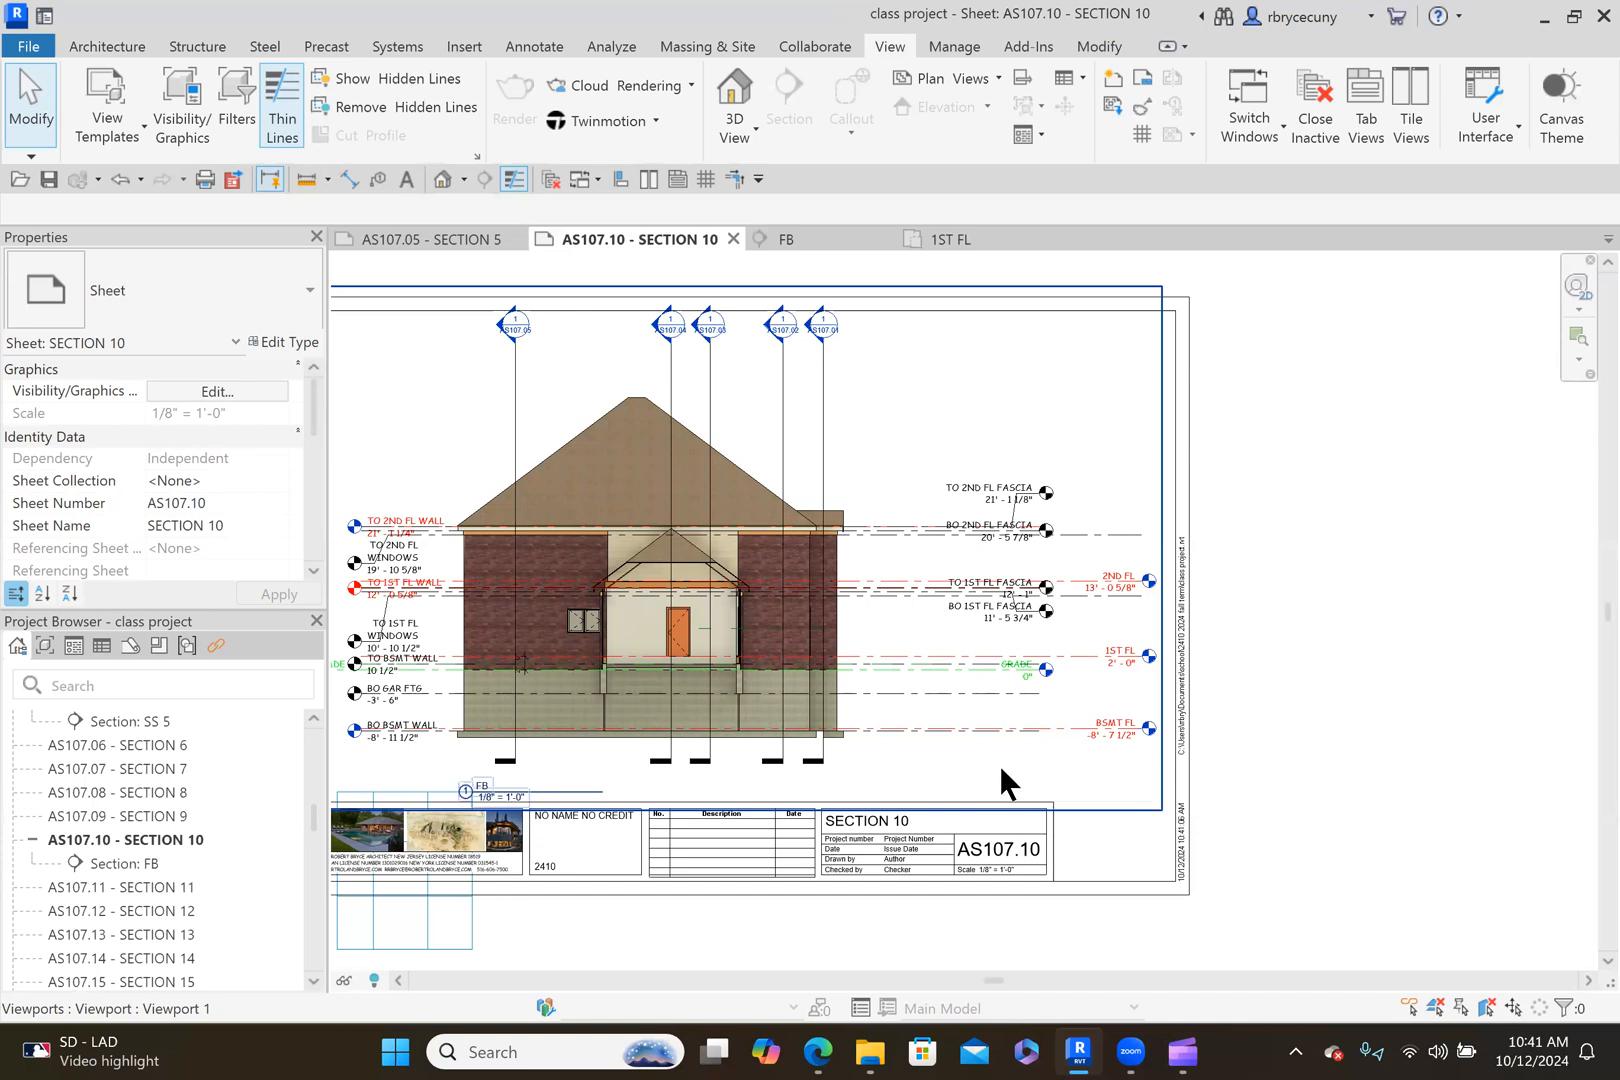
Switch to sheet AS107.05 and examine the level labels on both sides of its section.
left_click(453, 240)
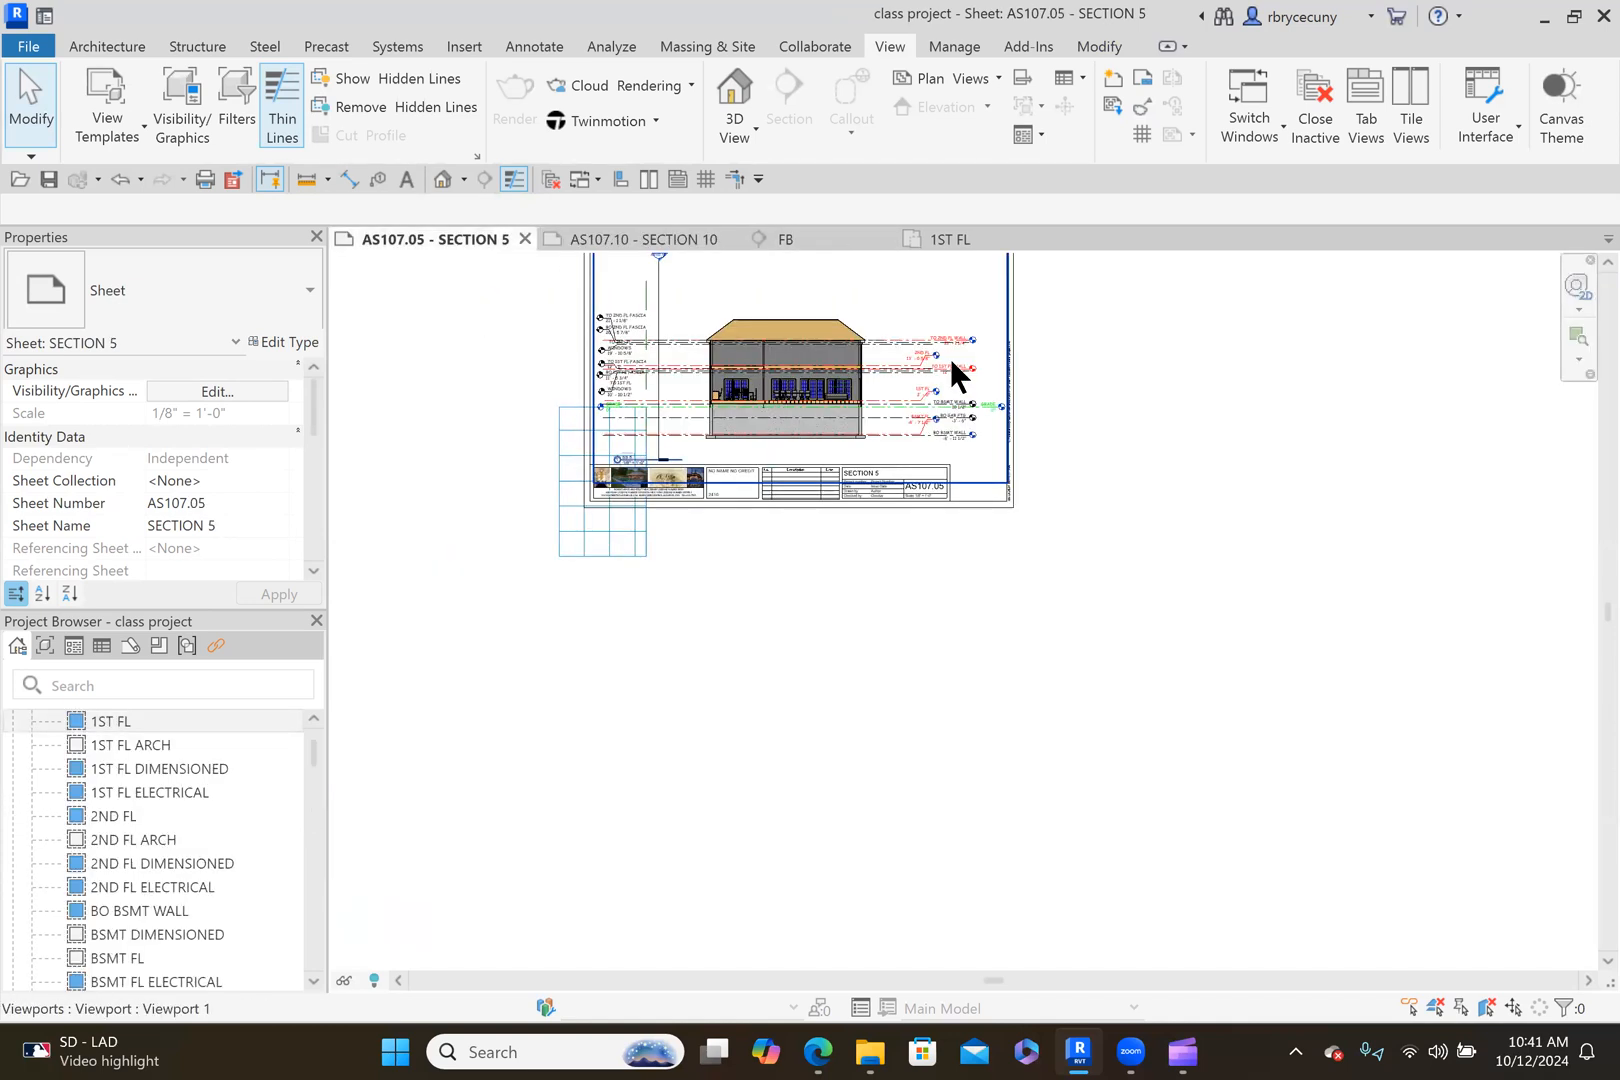
scroll(951, 372, "up", 5)
scroll(1147, 561, "down", 1)
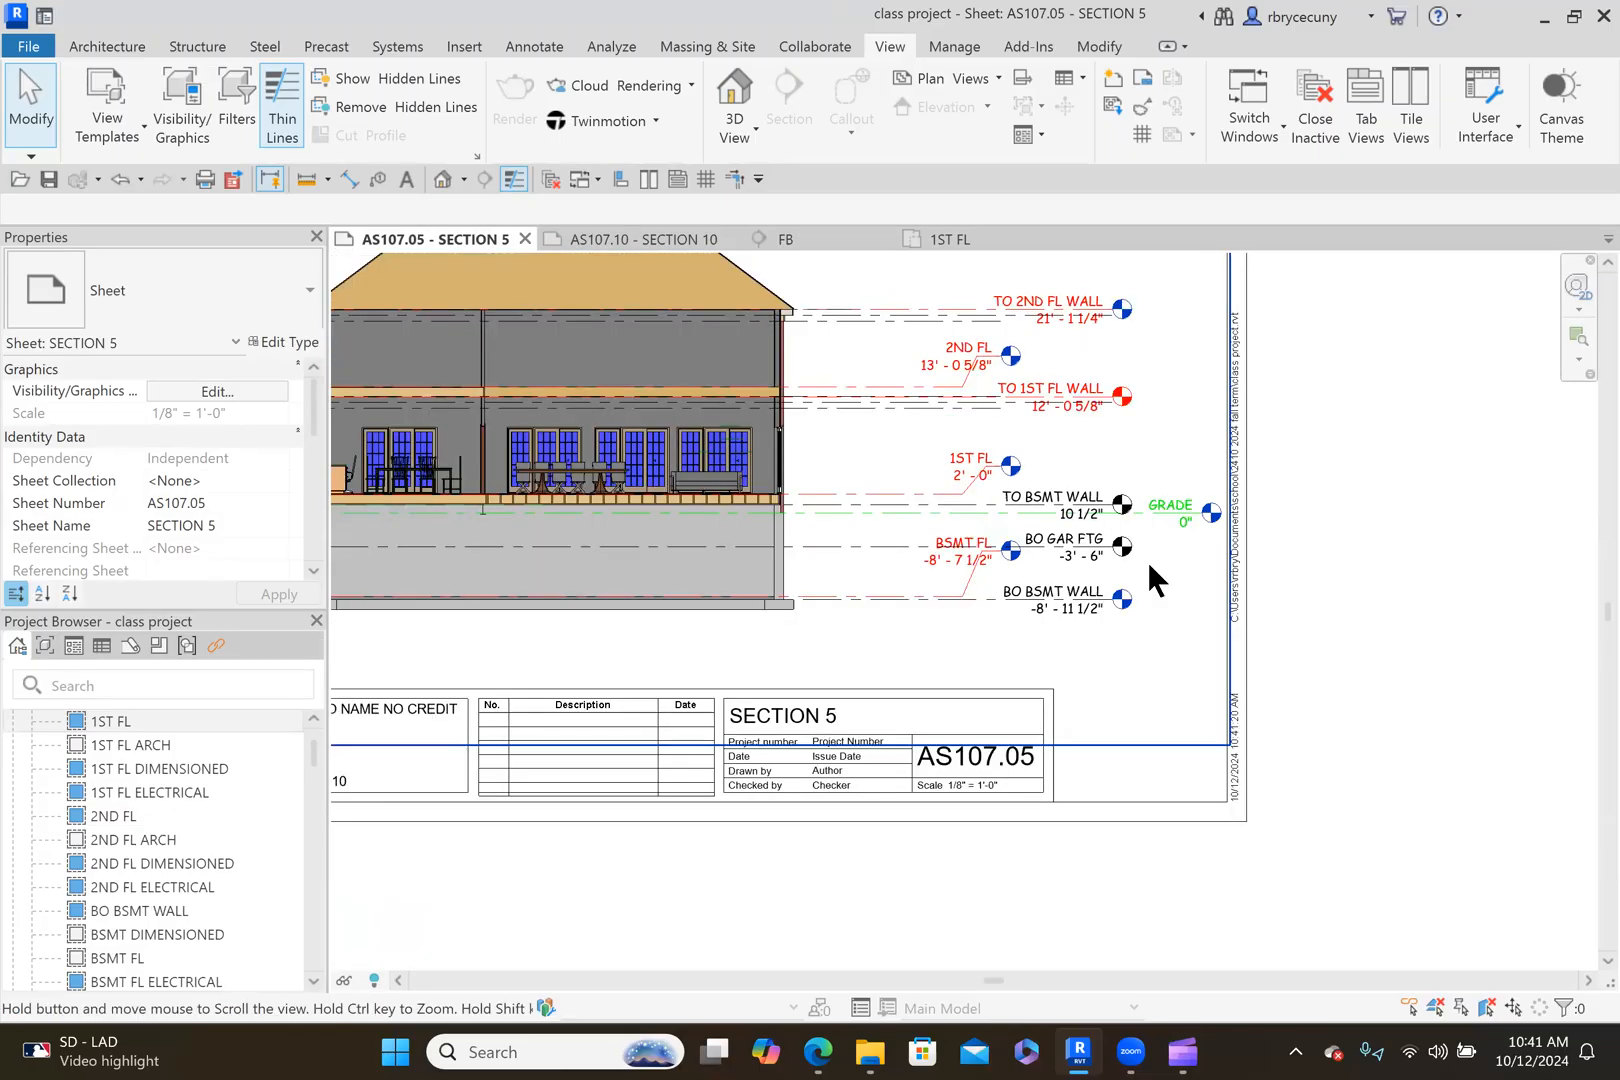
scroll(1164, 513, "up", 4)
scroll(1163, 513, "down", 4)
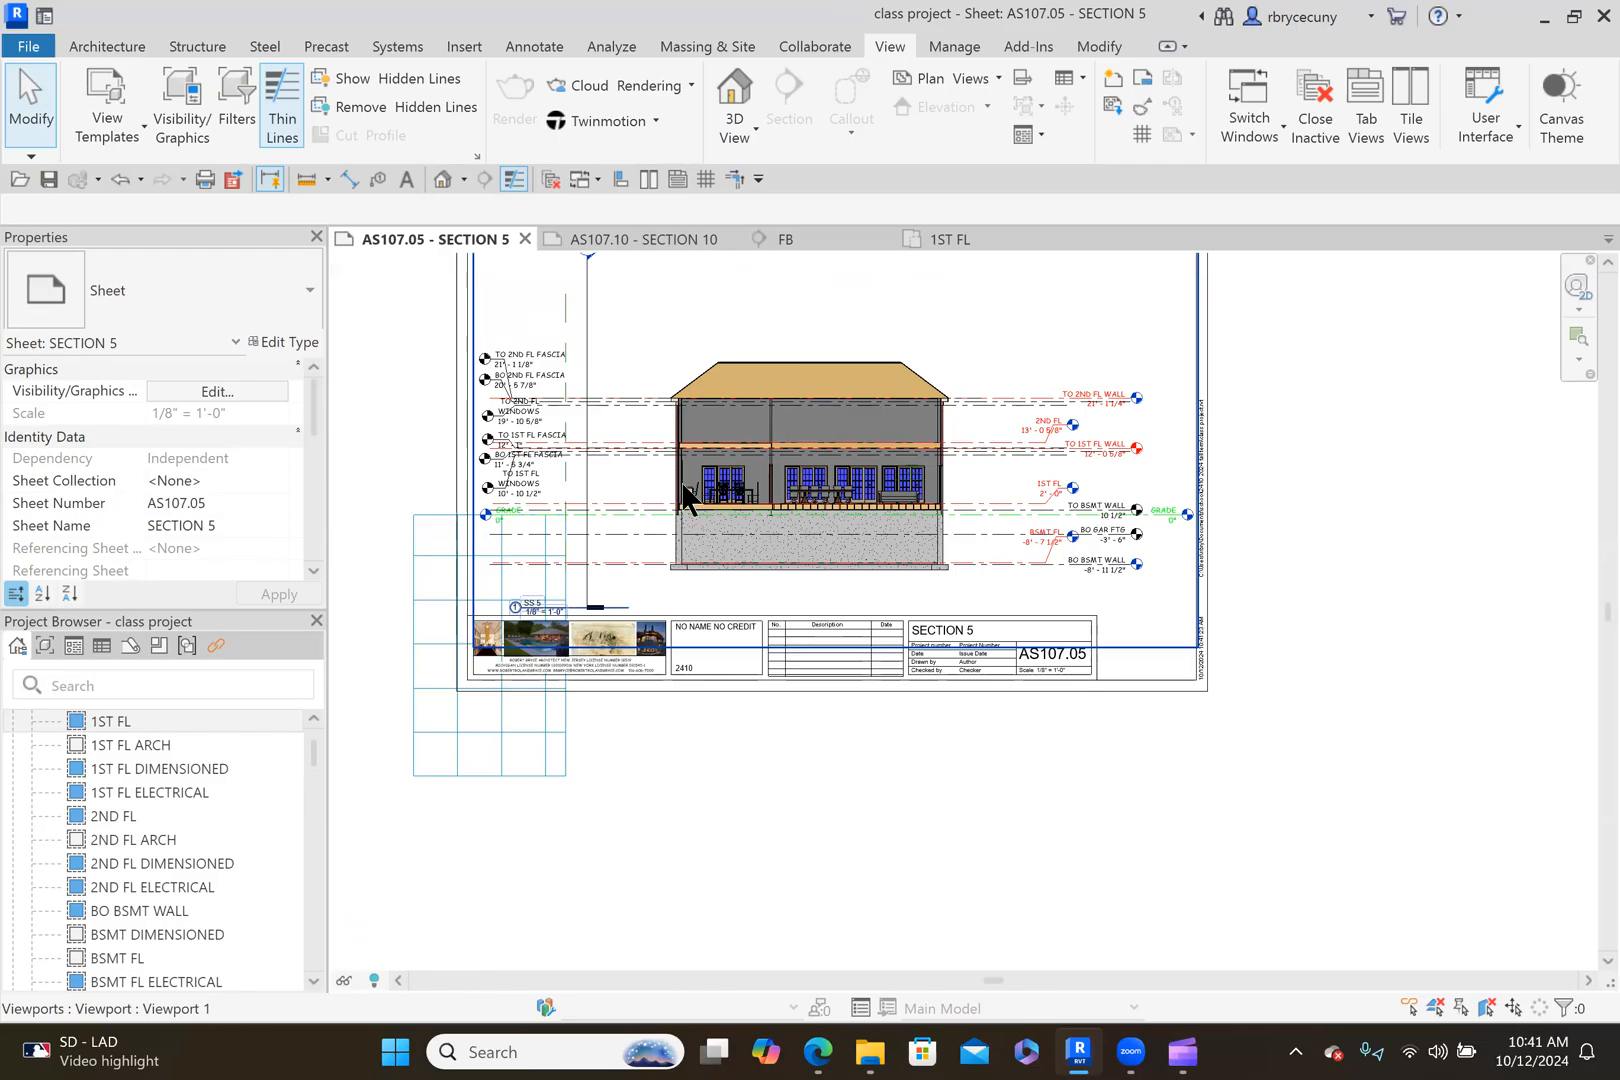
scroll(1176, 500, "up", 4)
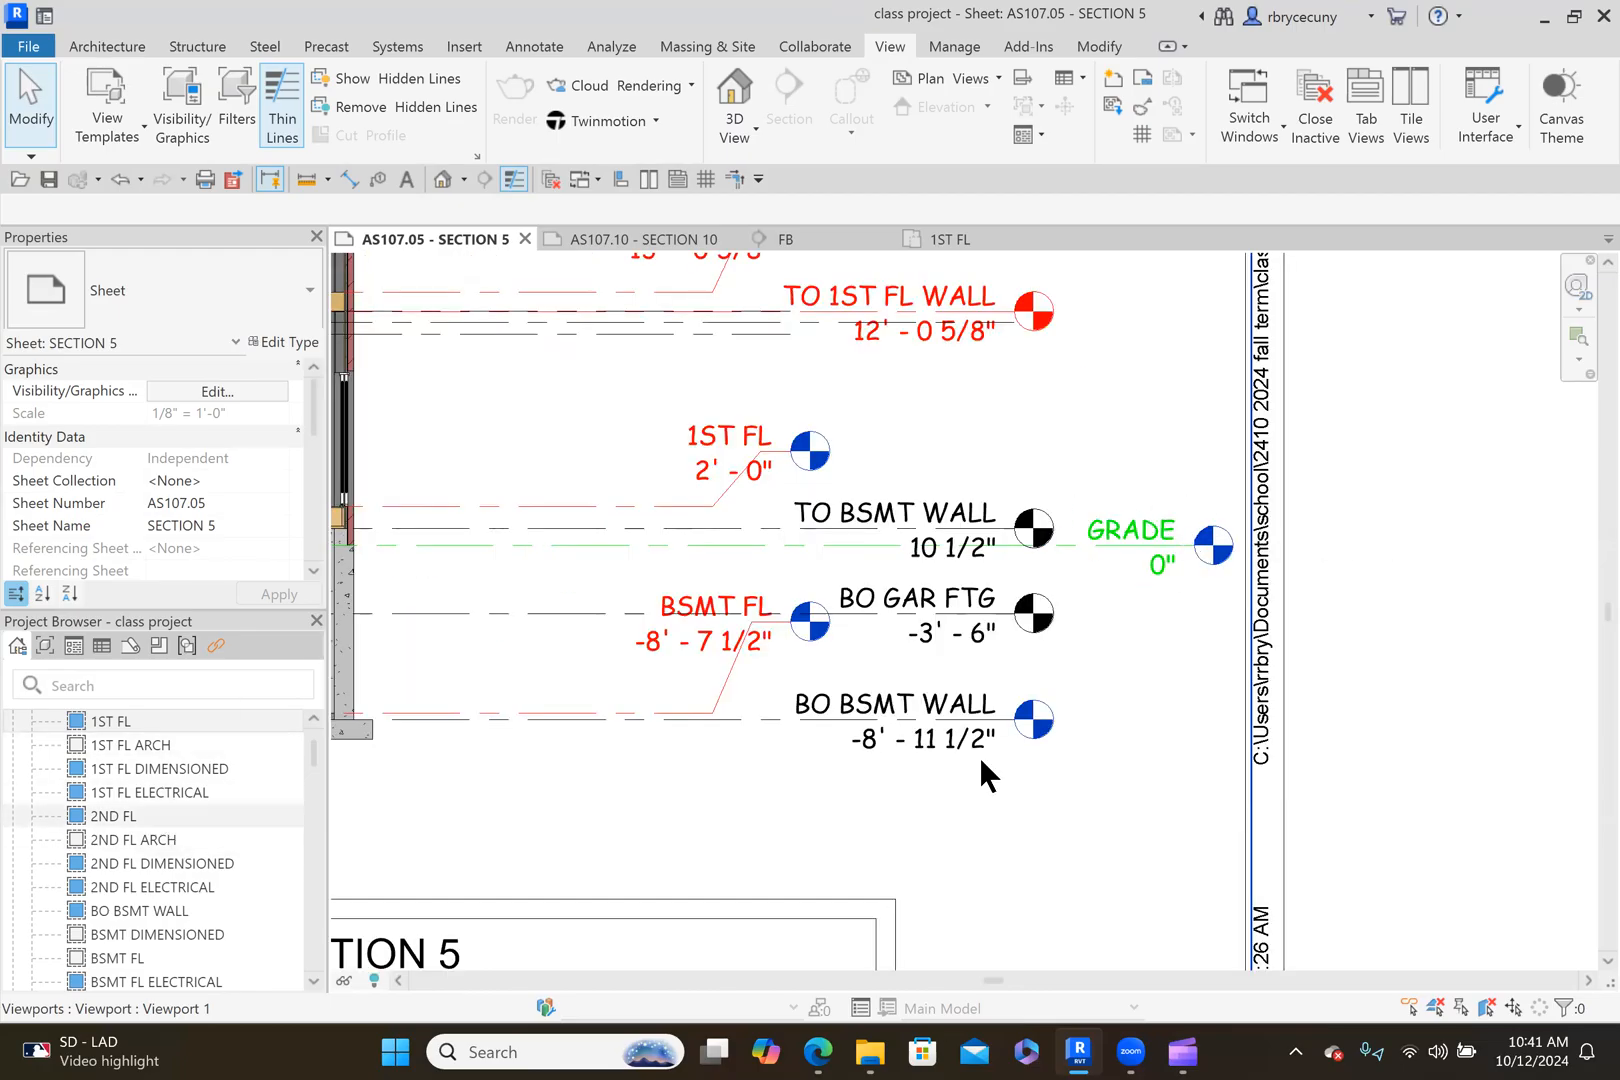
Open sheets AS107.04, AS107.03, AS107.02 and AS107.01 in turn and examine their section placement and level labels.
scroll(186, 876, "down", 15)
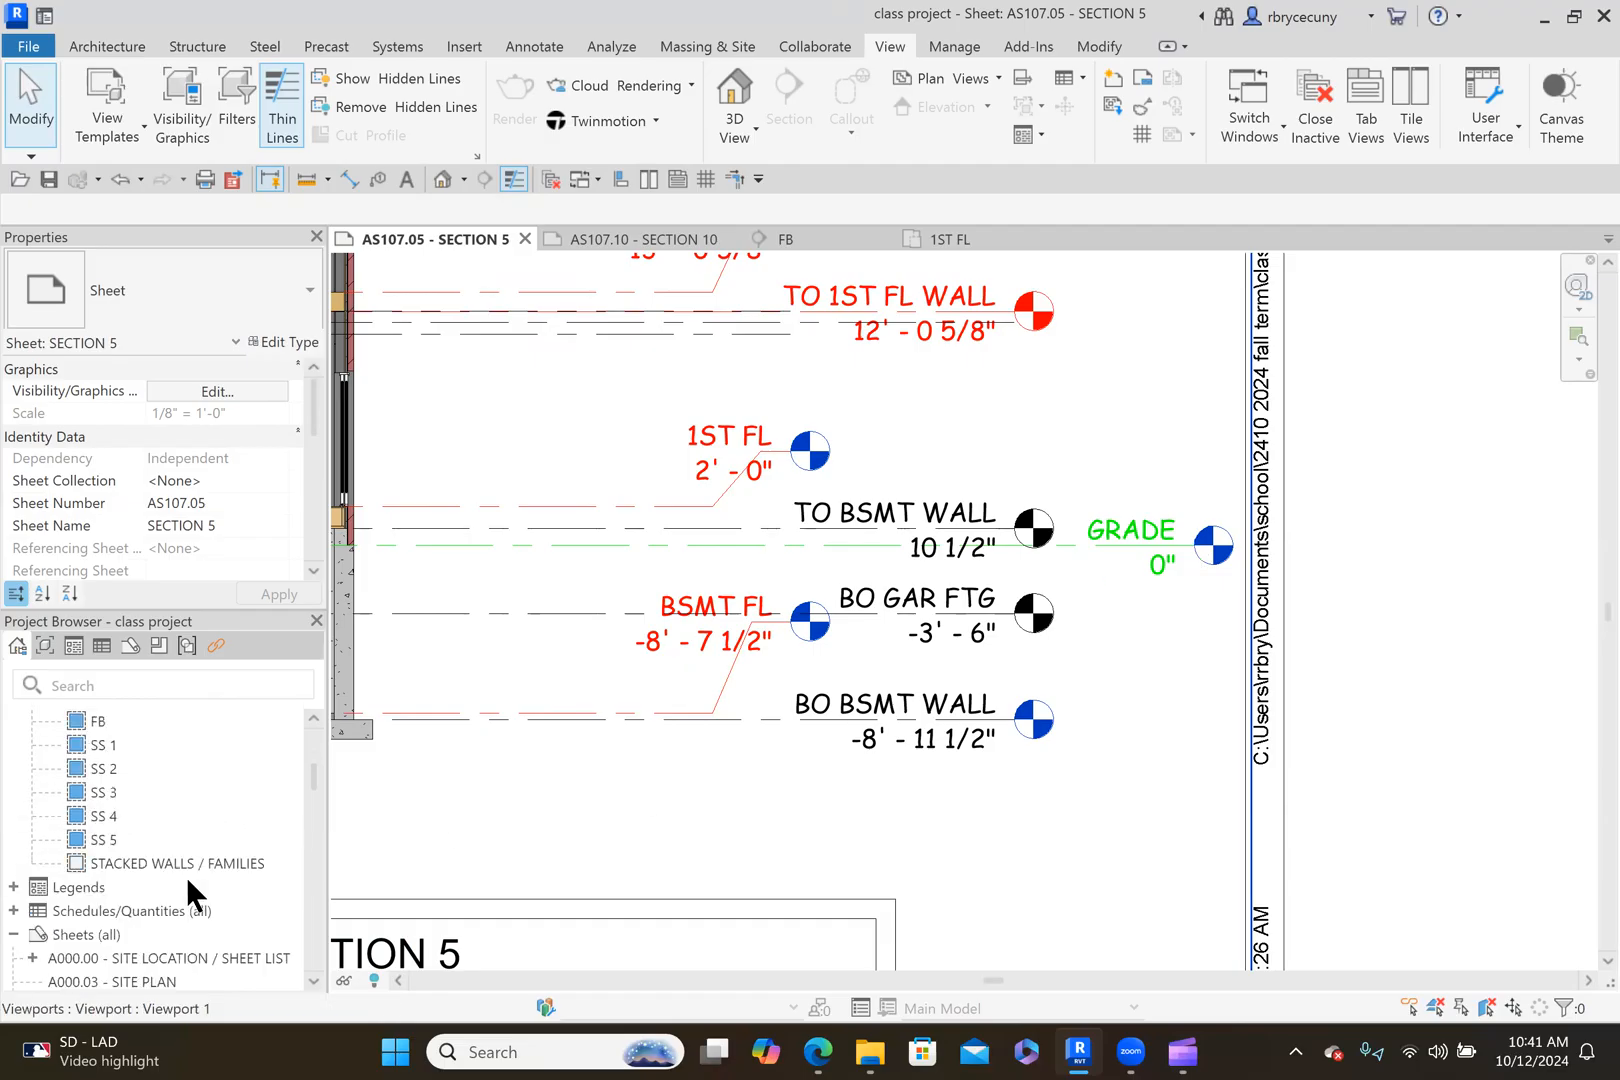
scroll(186, 876, "down", 3)
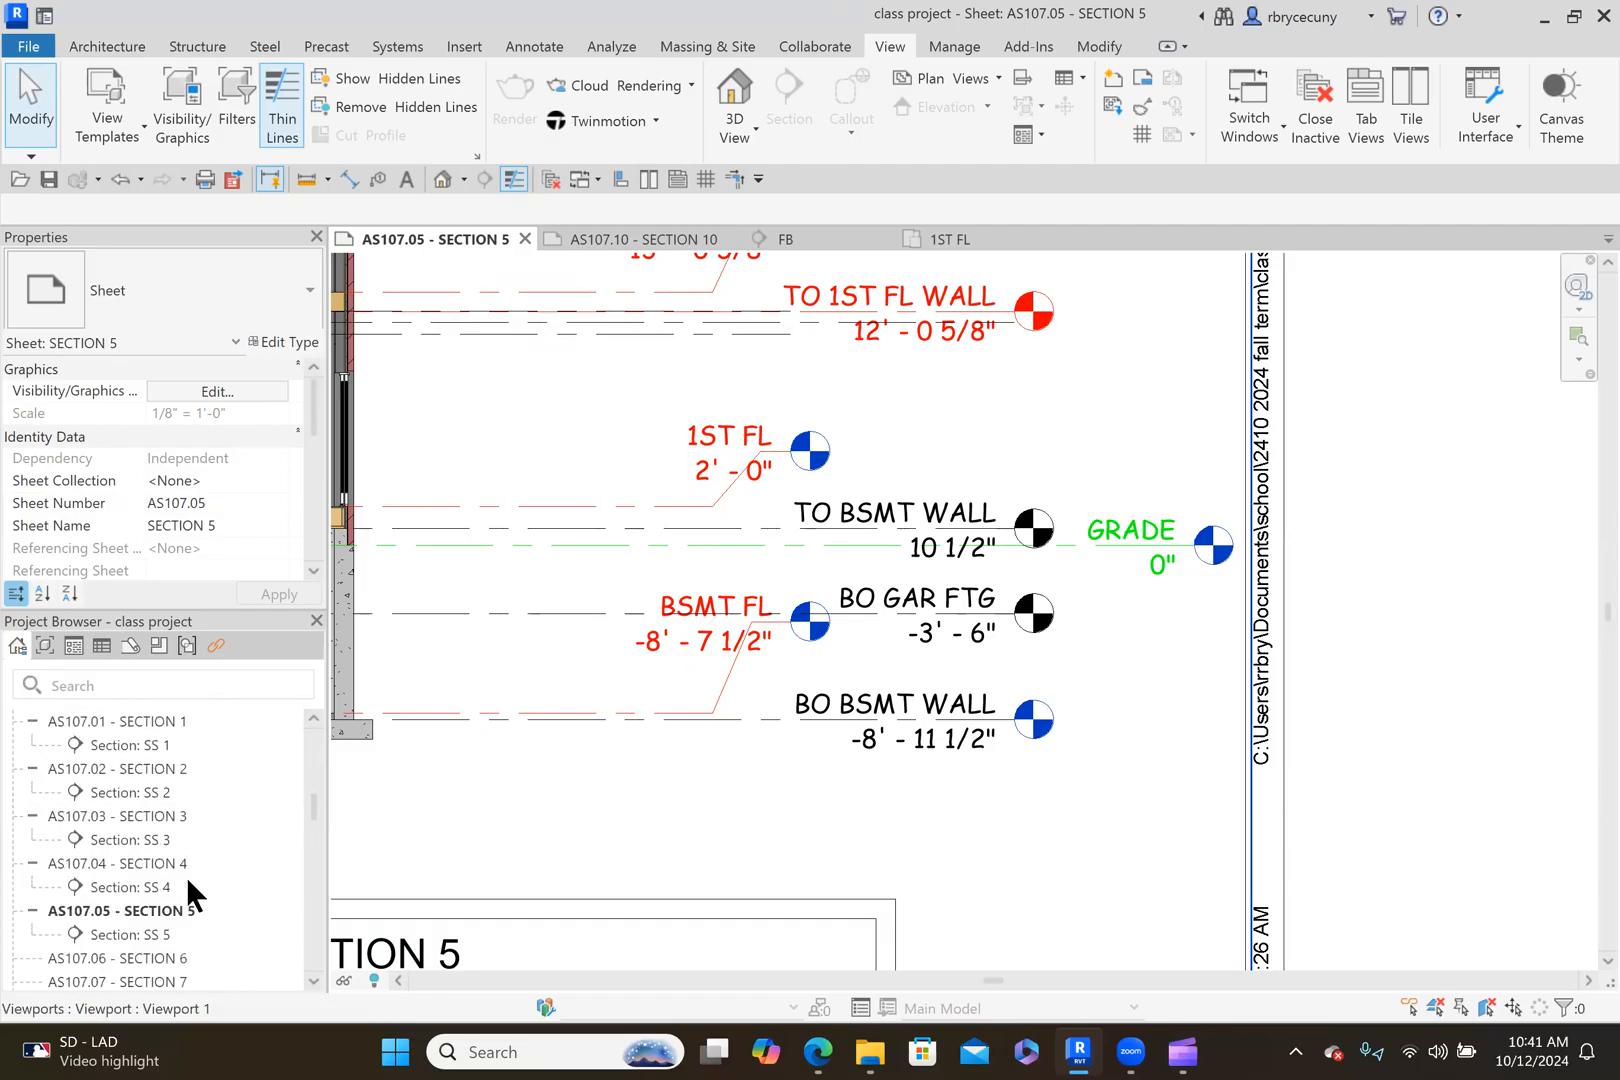
left_click(122, 860)
double_click(122, 860)
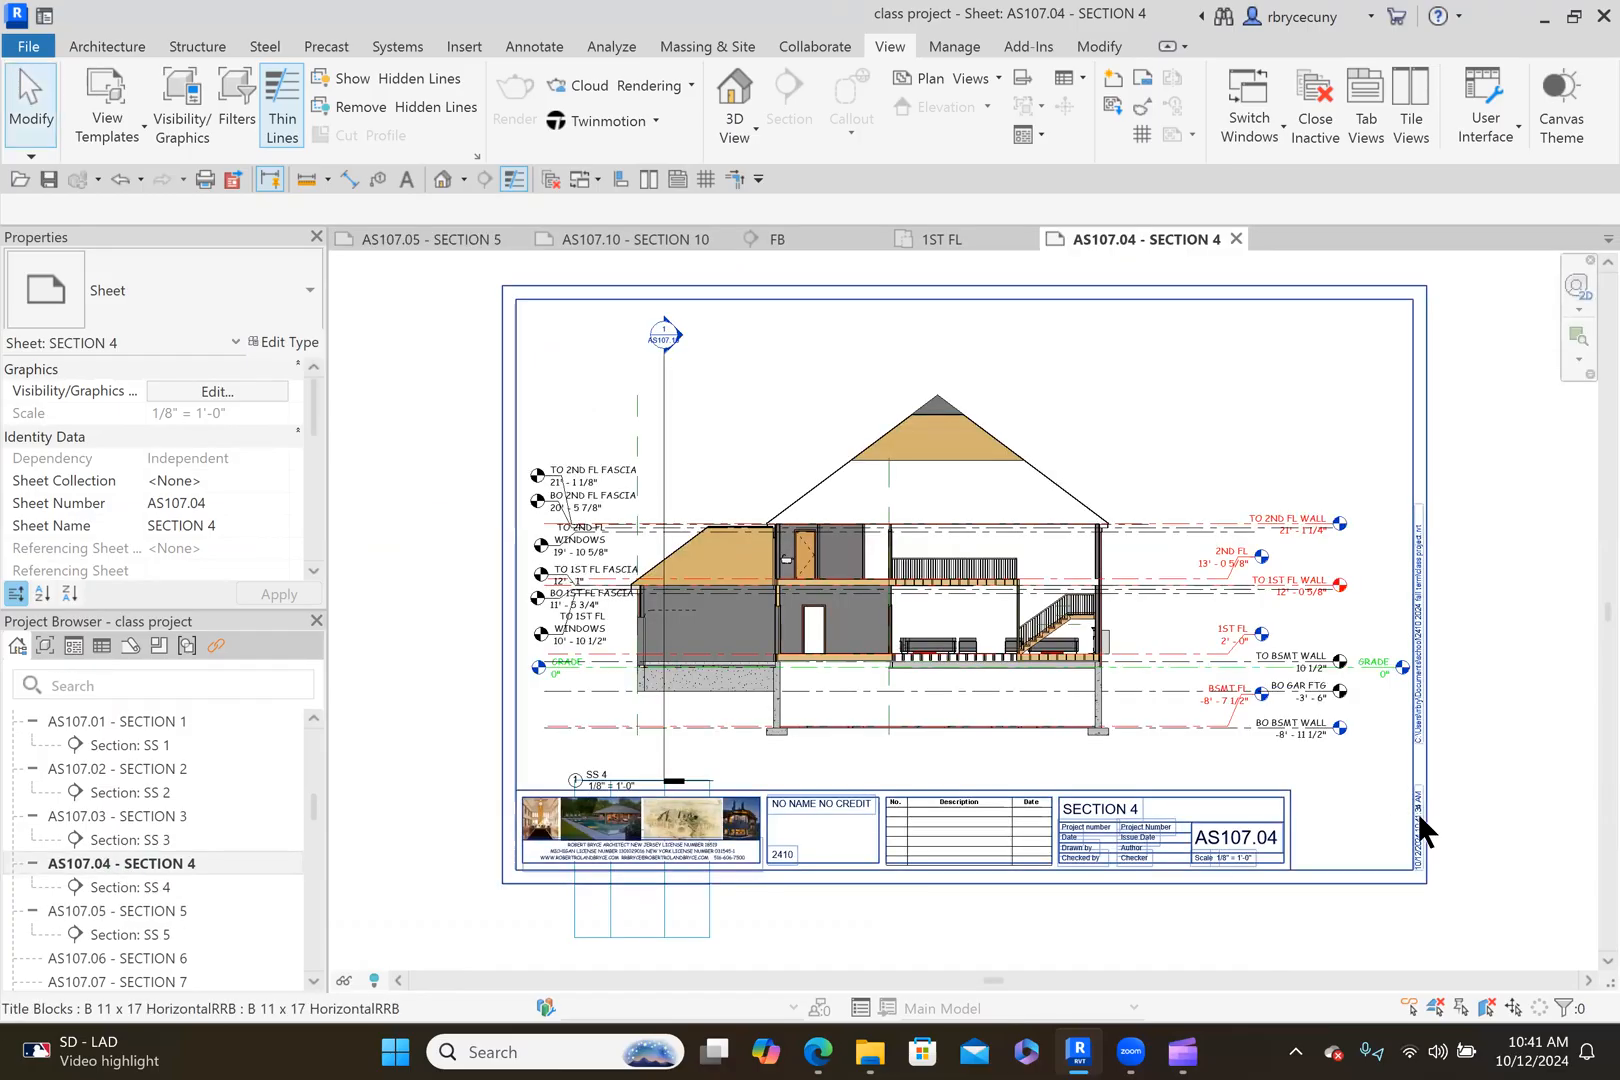
left_click(135, 816)
double_click(134, 812)
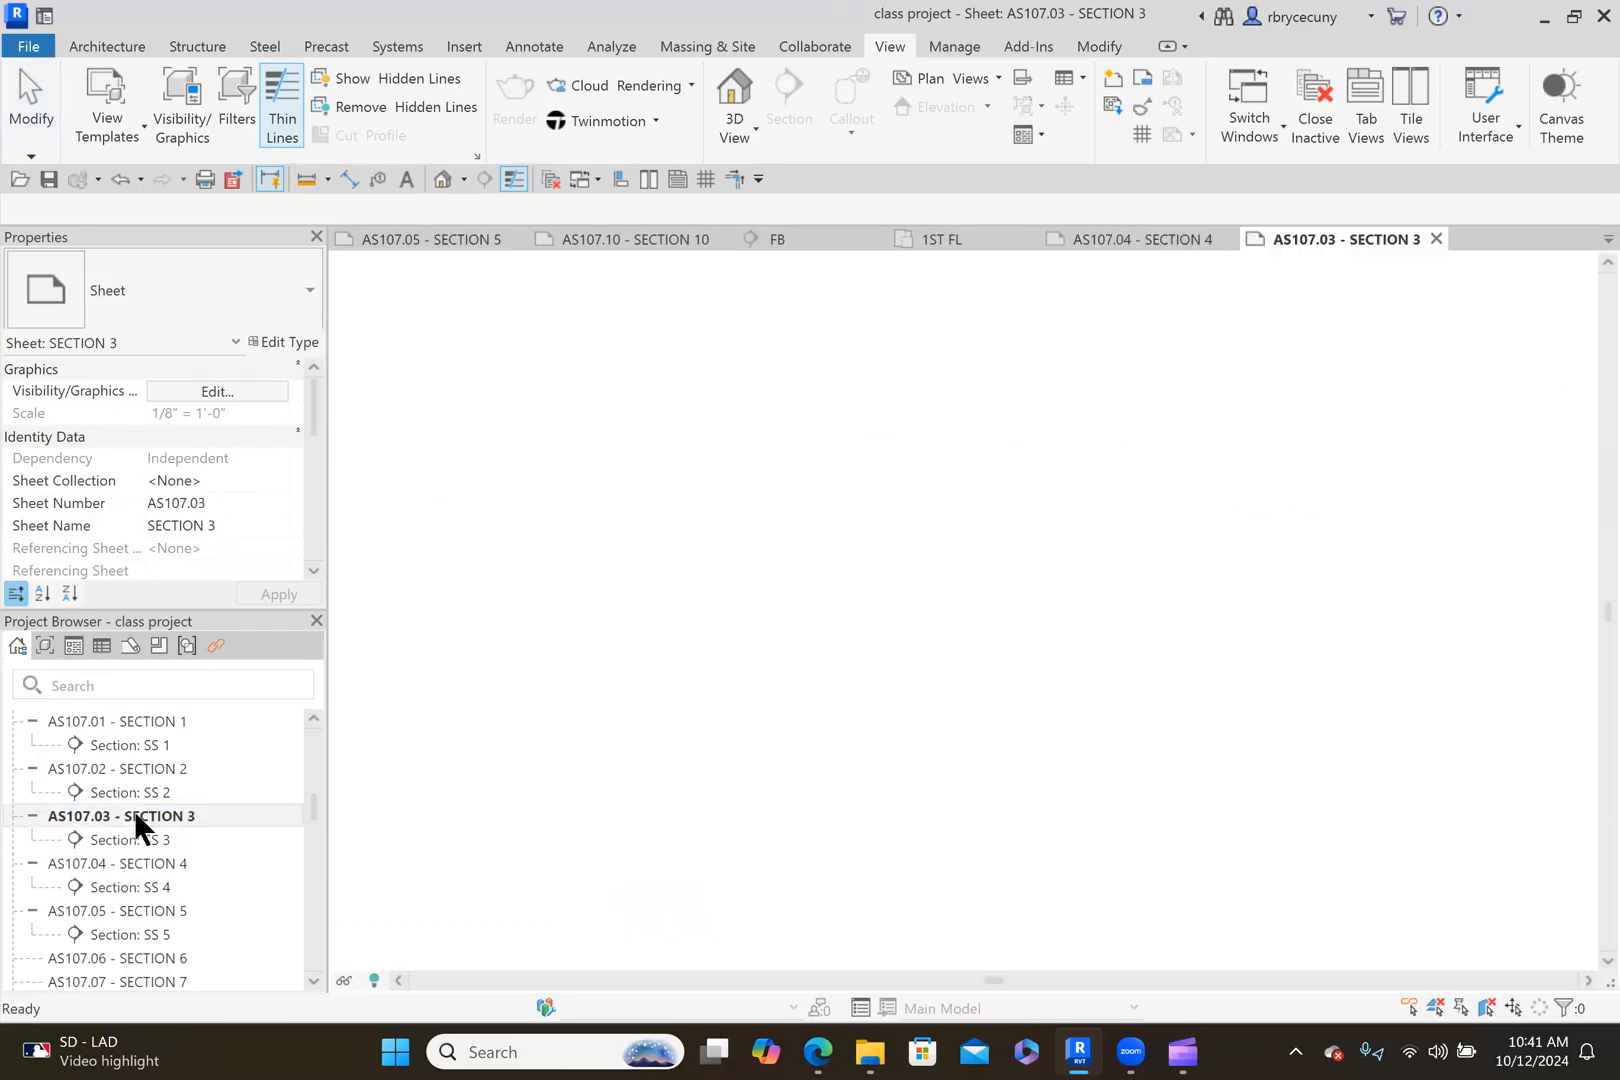
double_click(142, 767)
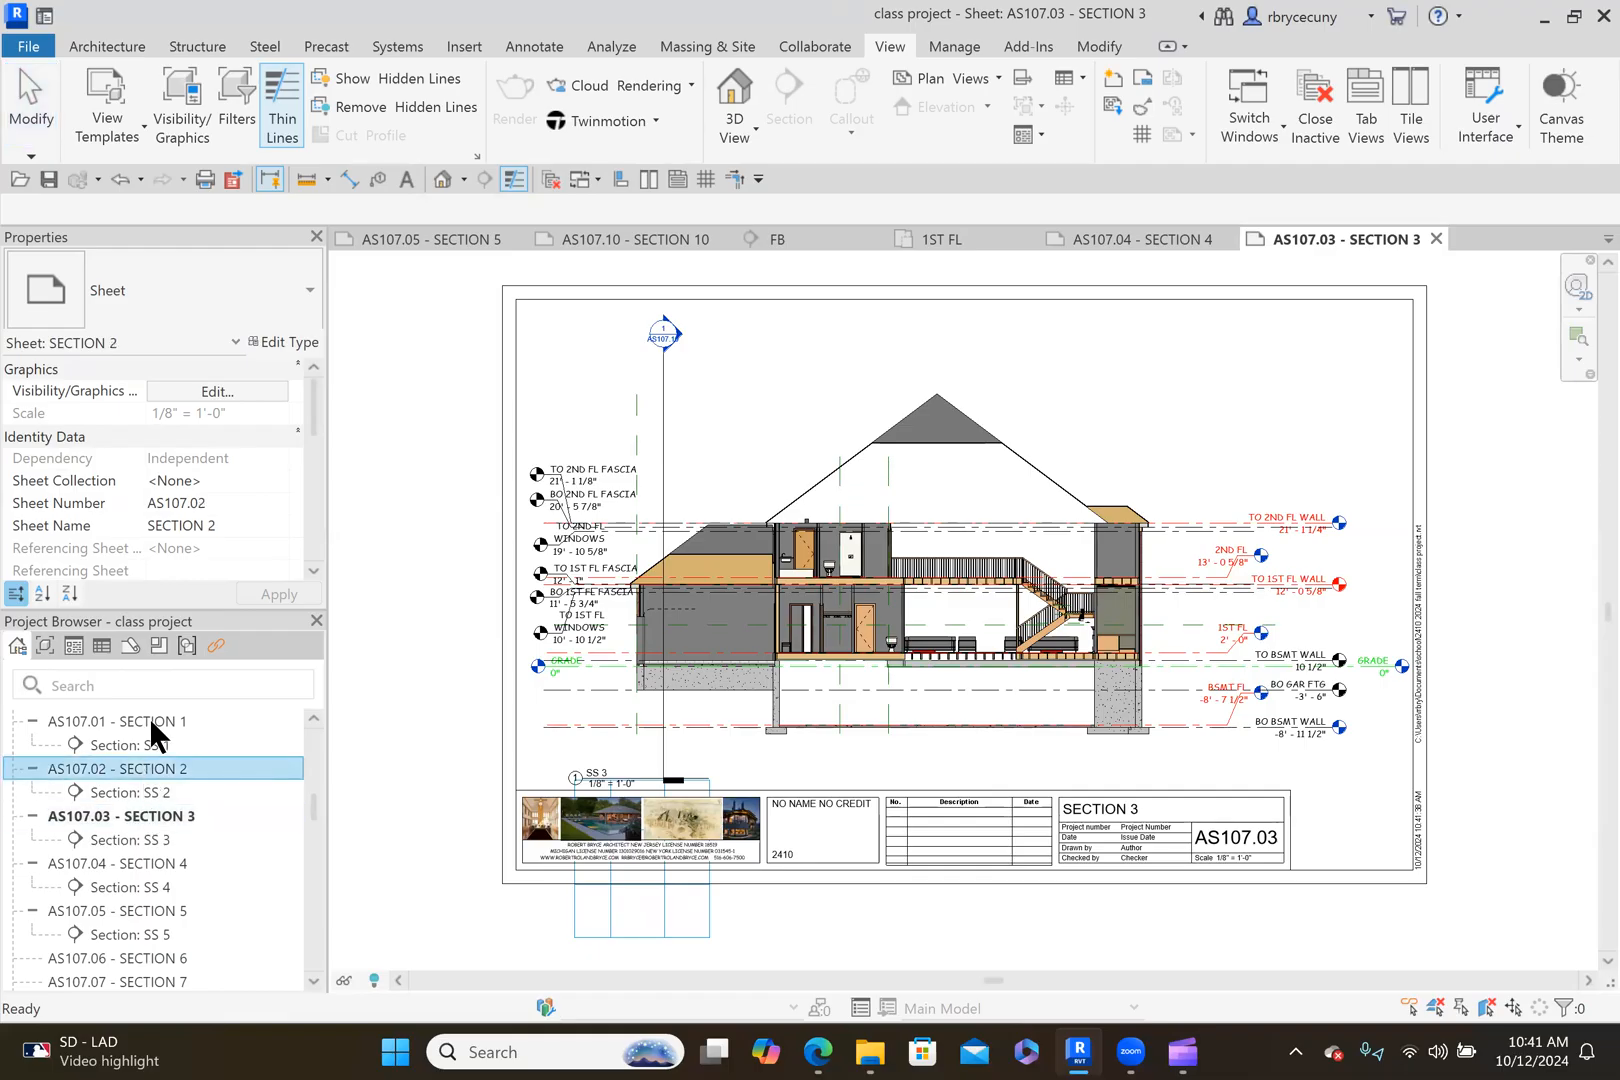
double_click(149, 718)
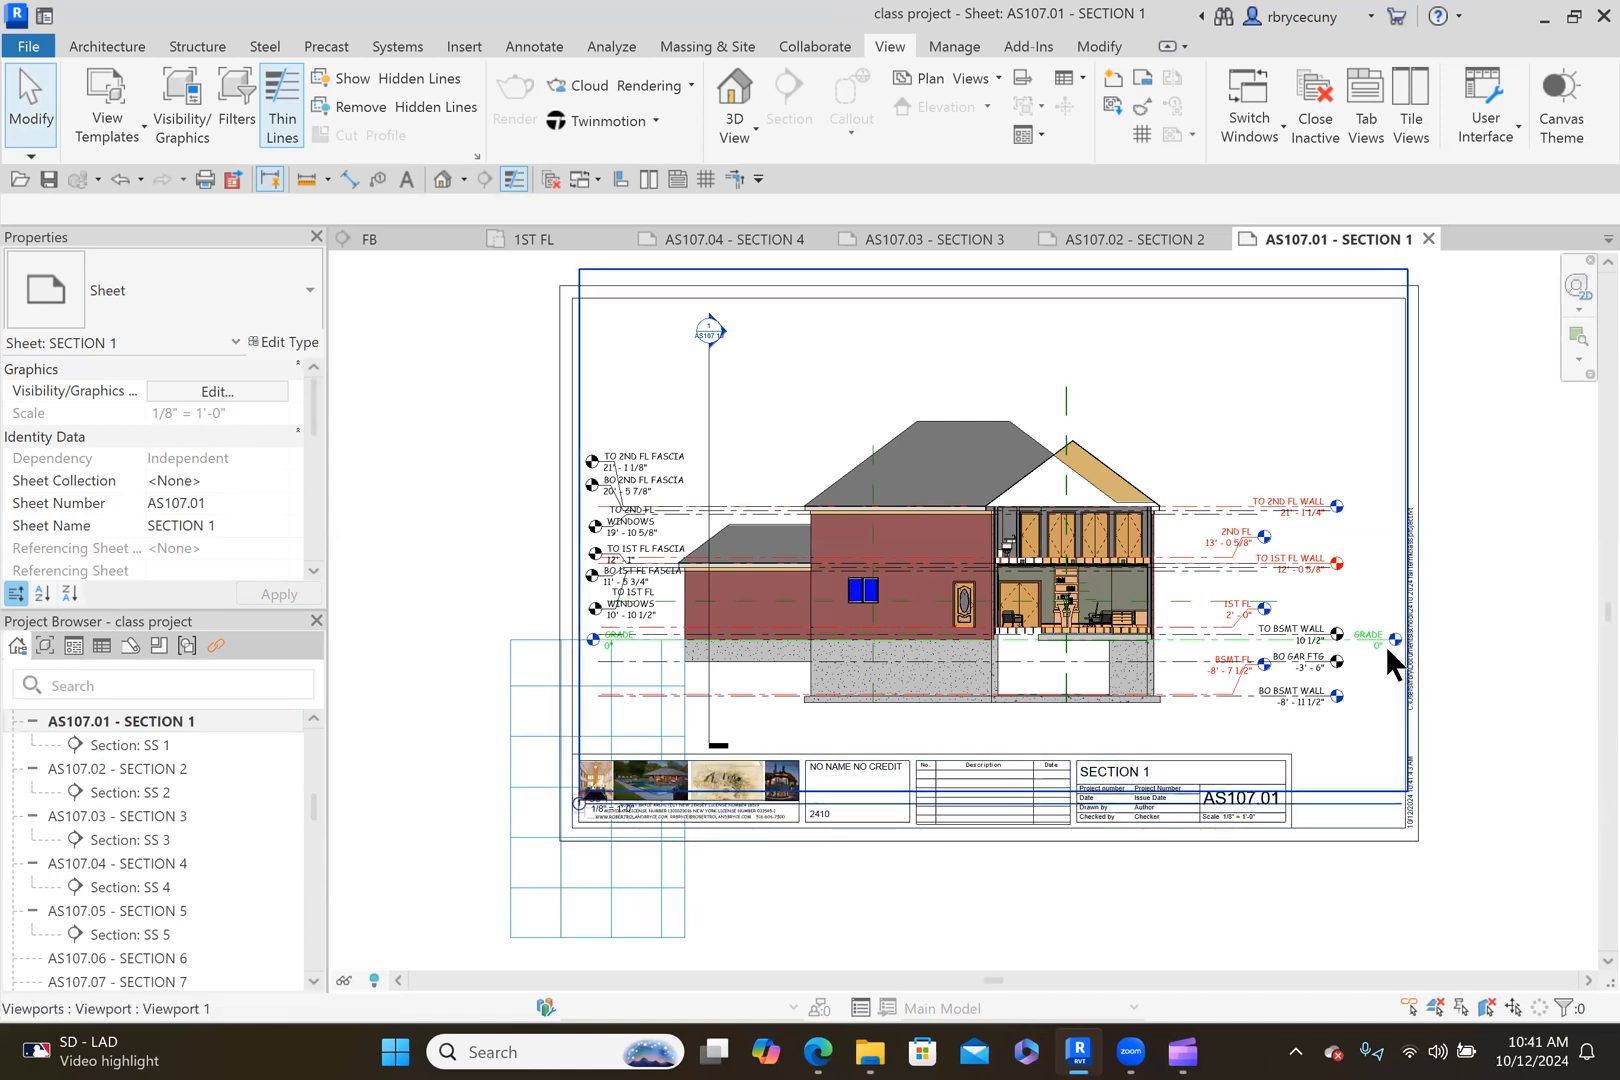
scroll(1385, 645, "up", 2)
scroll(1047, 825, "down", 3)
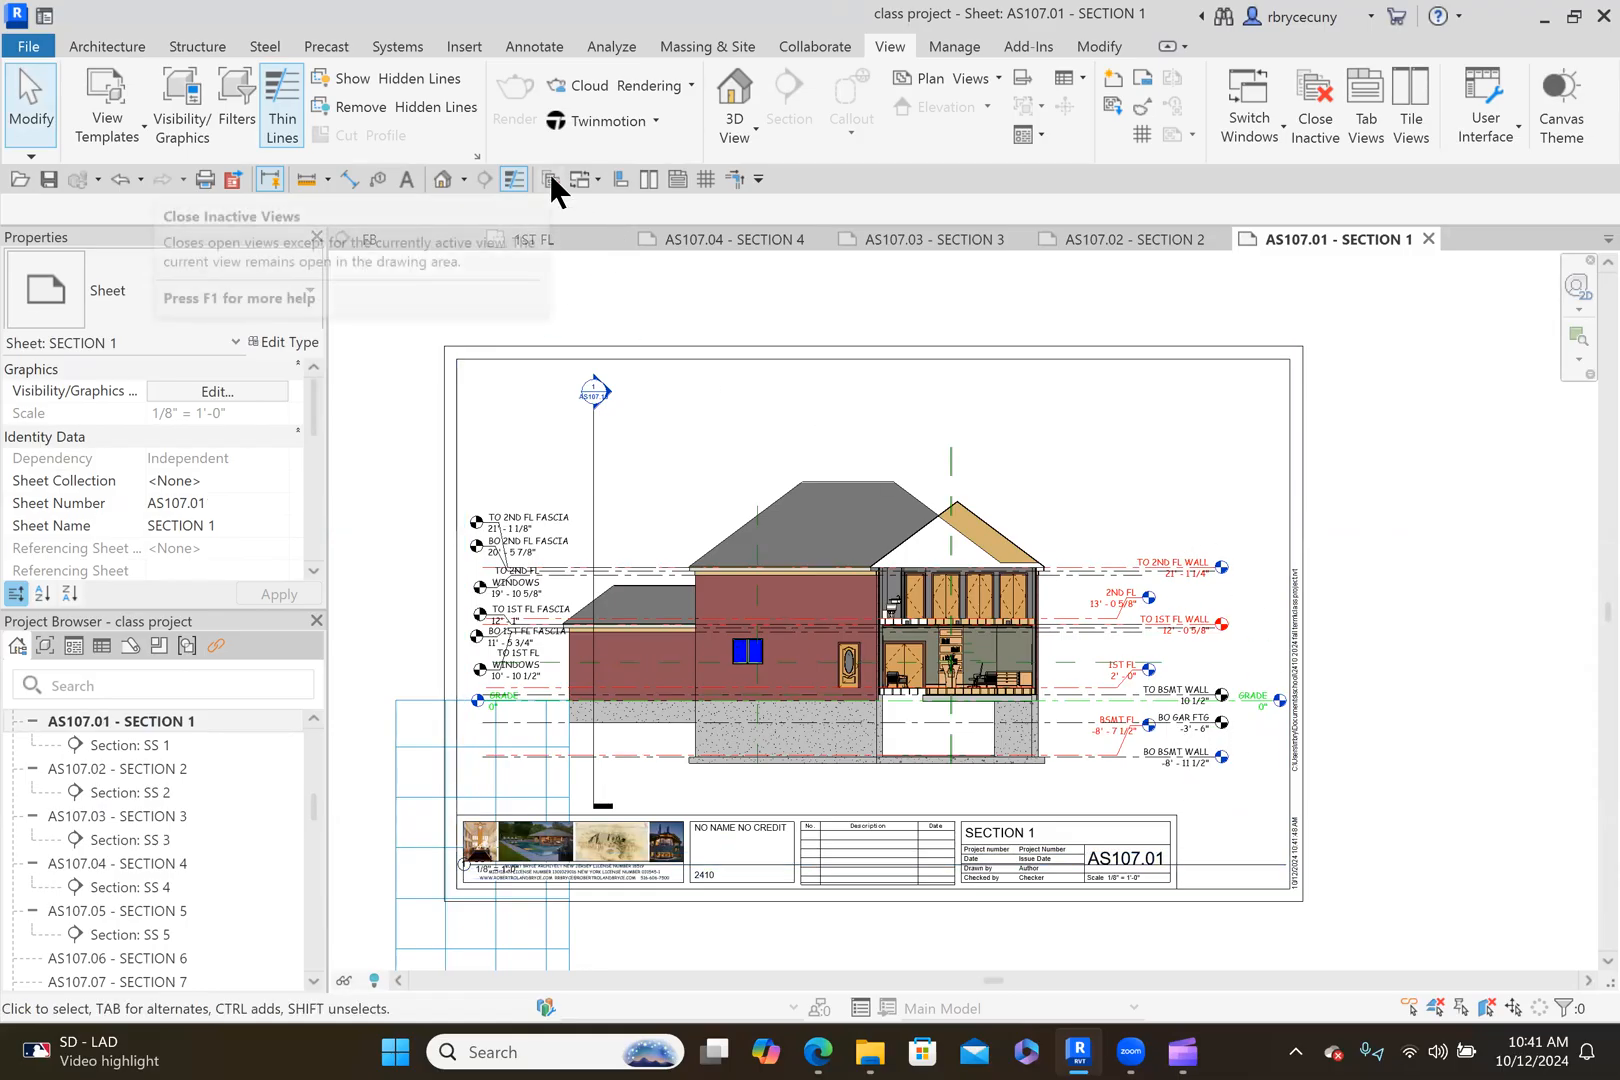
Close every view except the 1ST FL floor plan, and go from its FB section line to the section view.
left_click(547, 240)
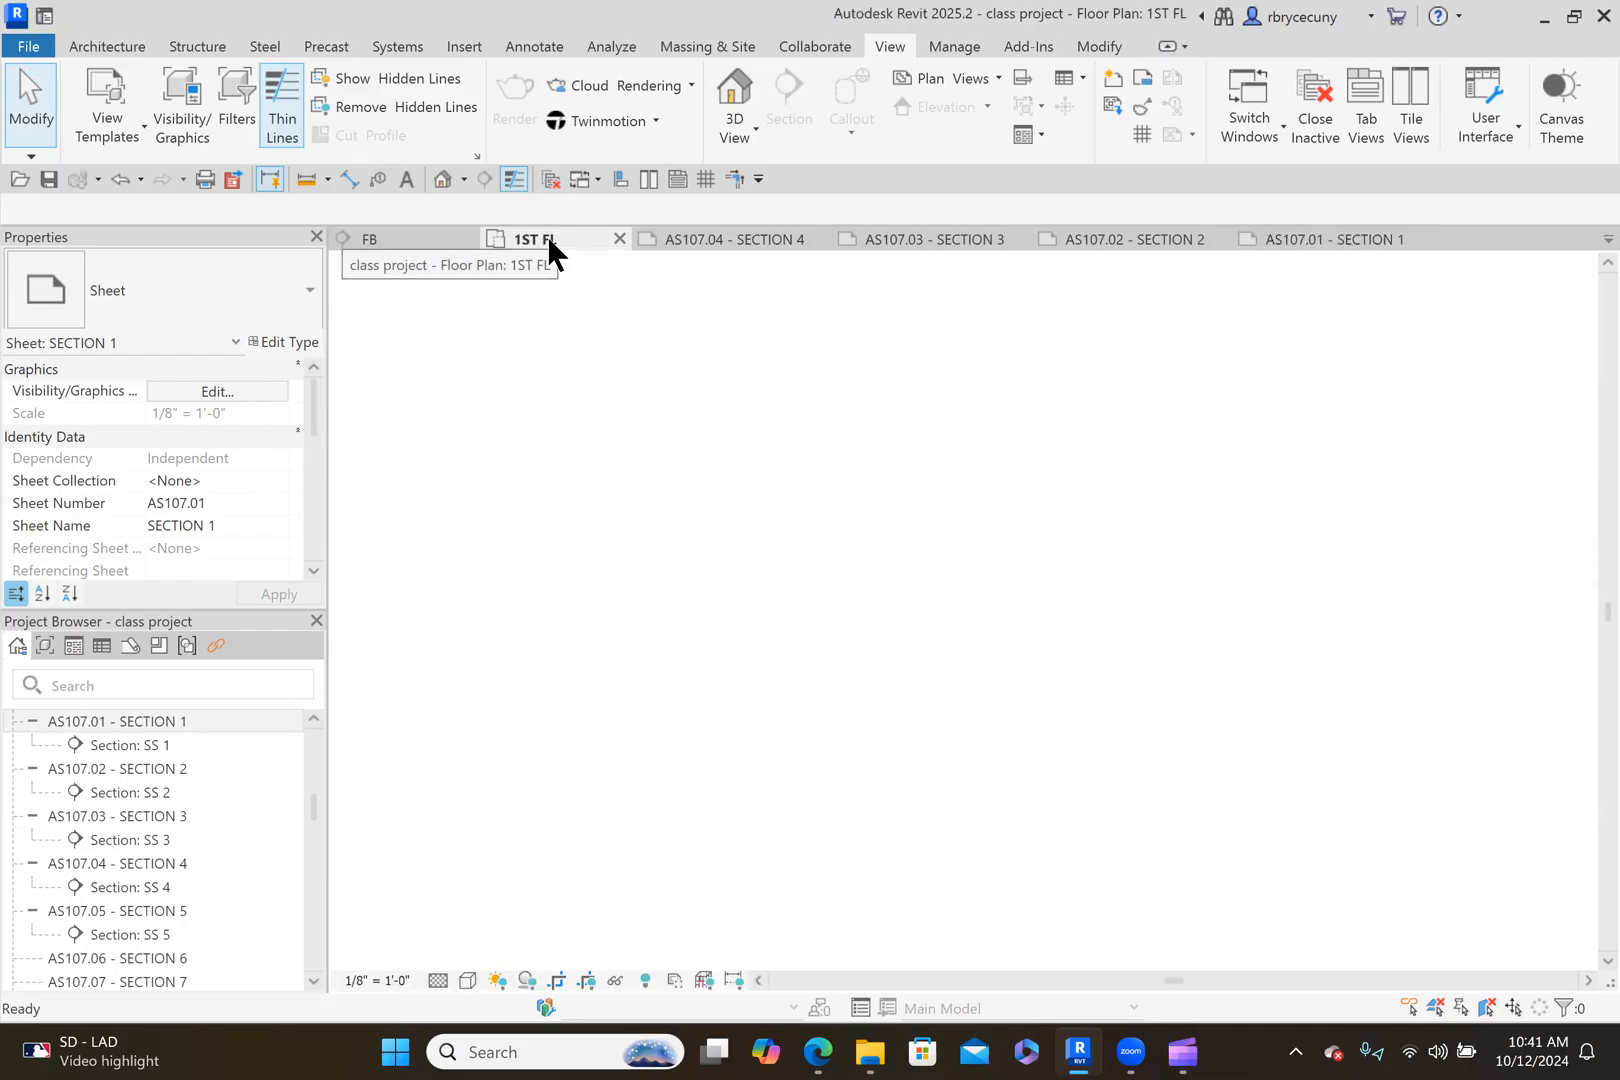
left_click(552, 176)
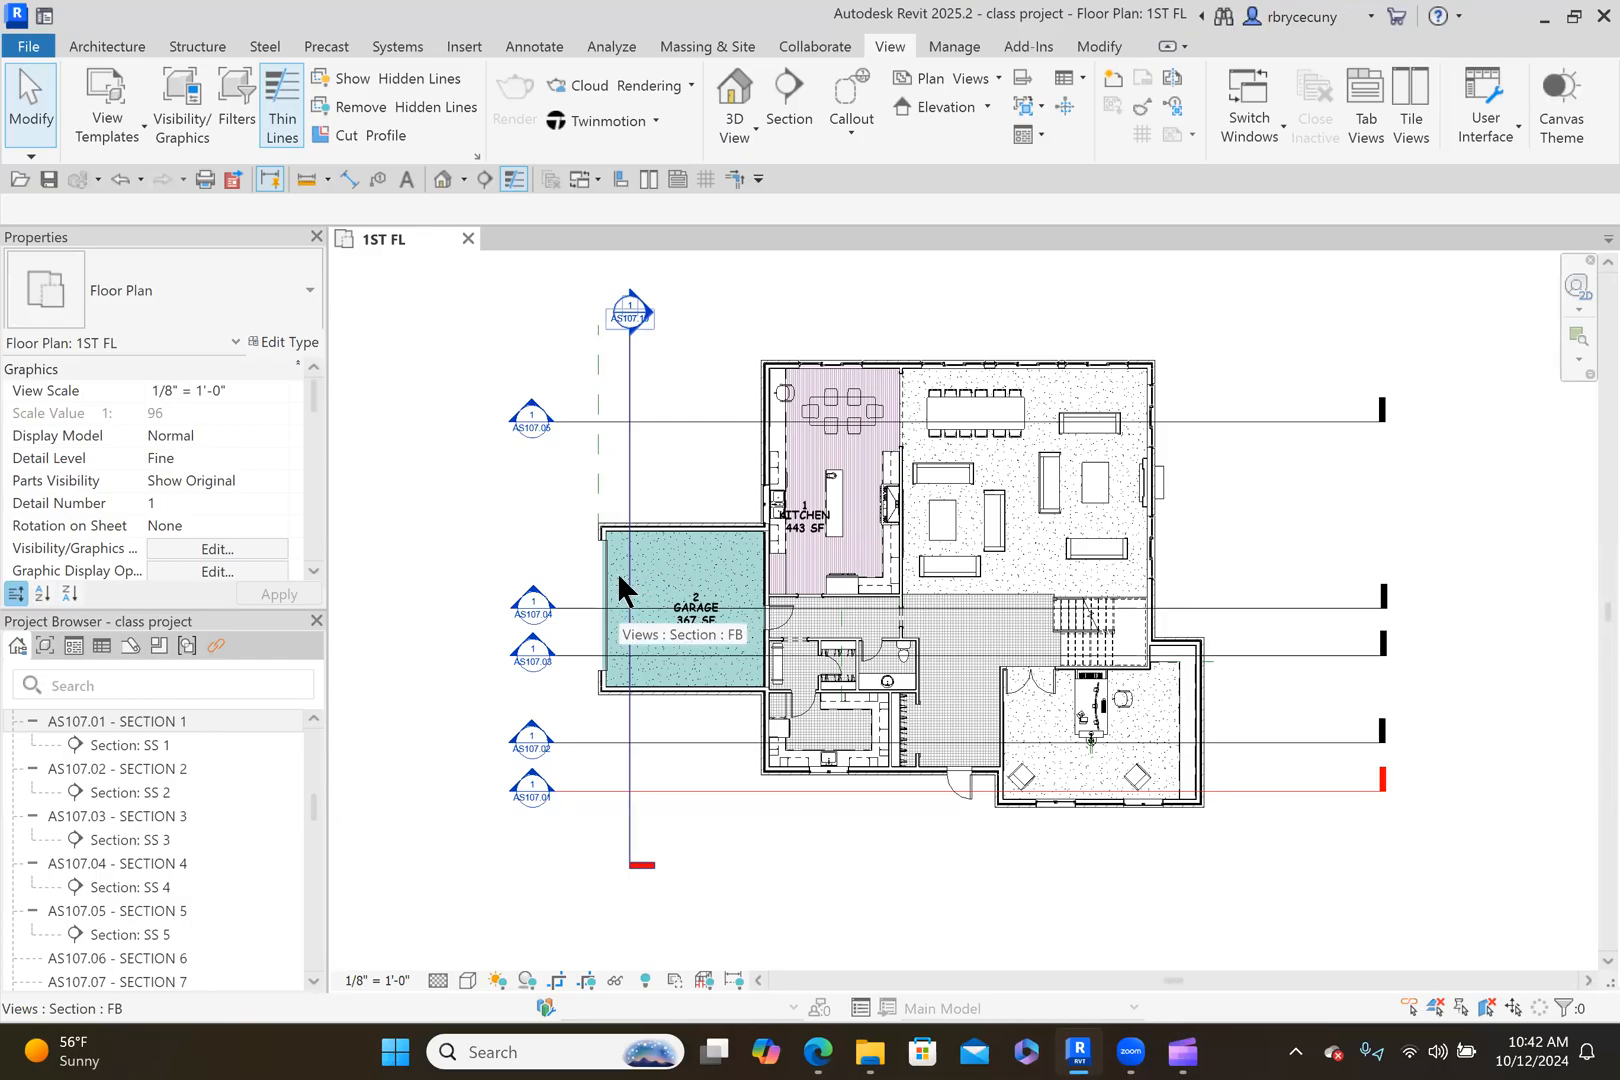
right_click(632, 489)
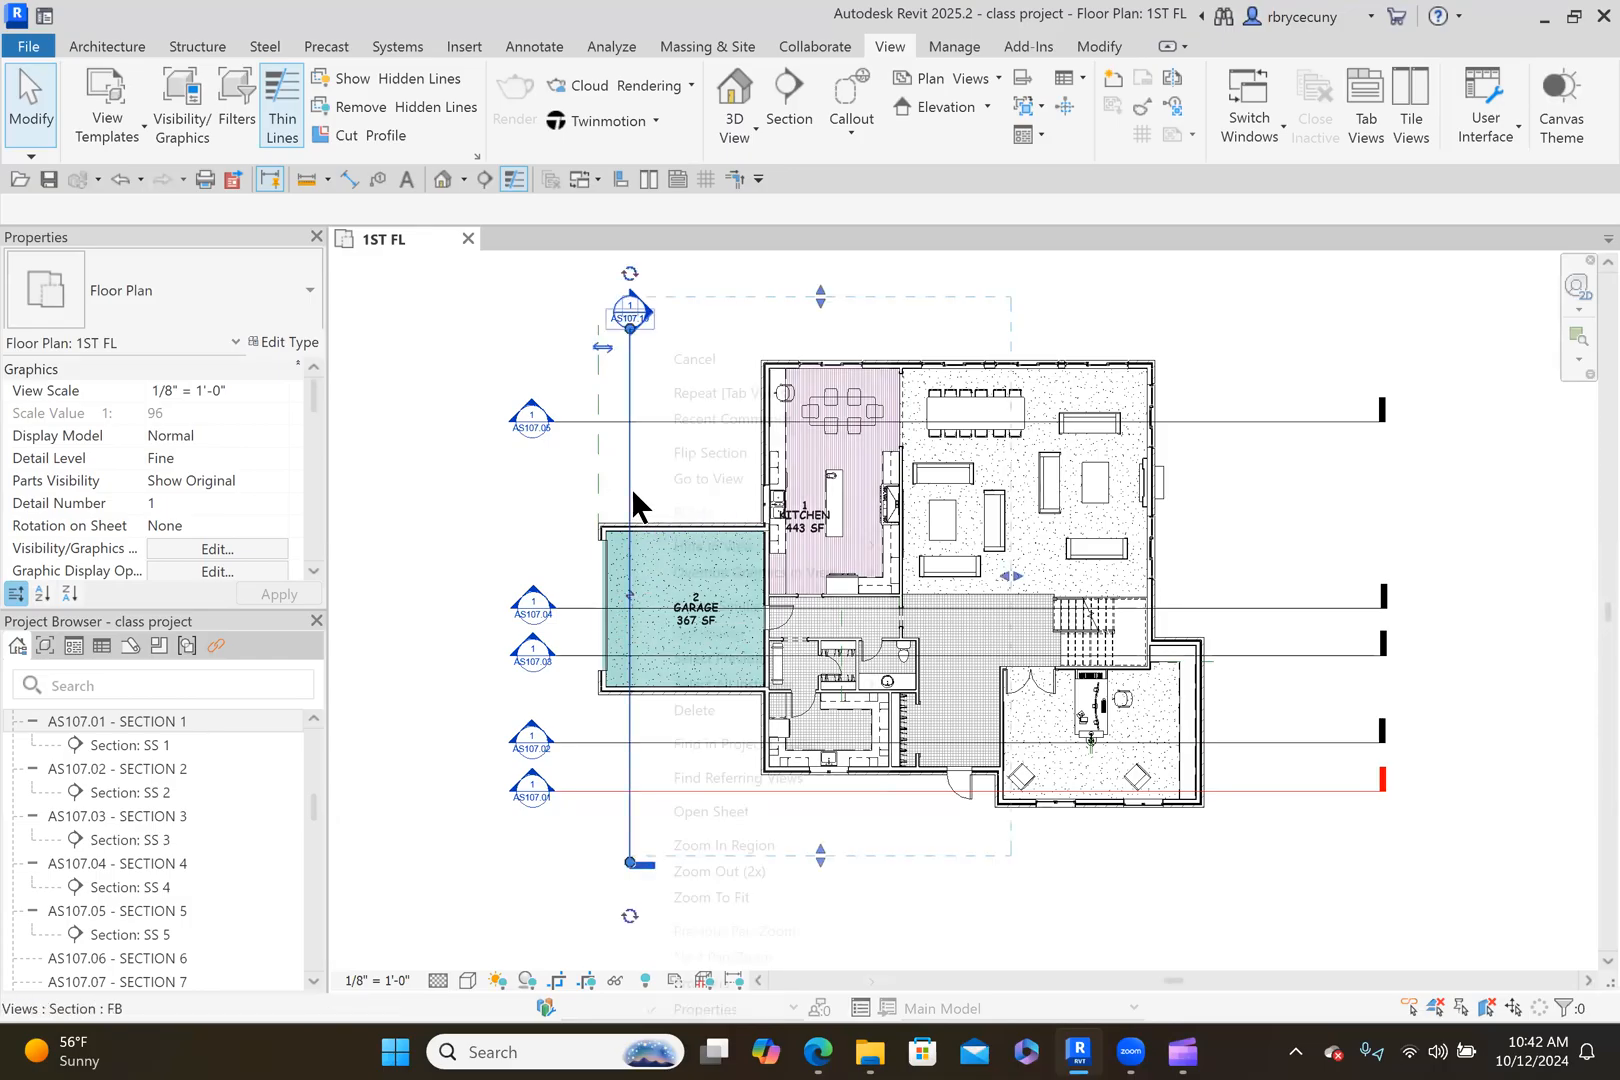
left_click(679, 472)
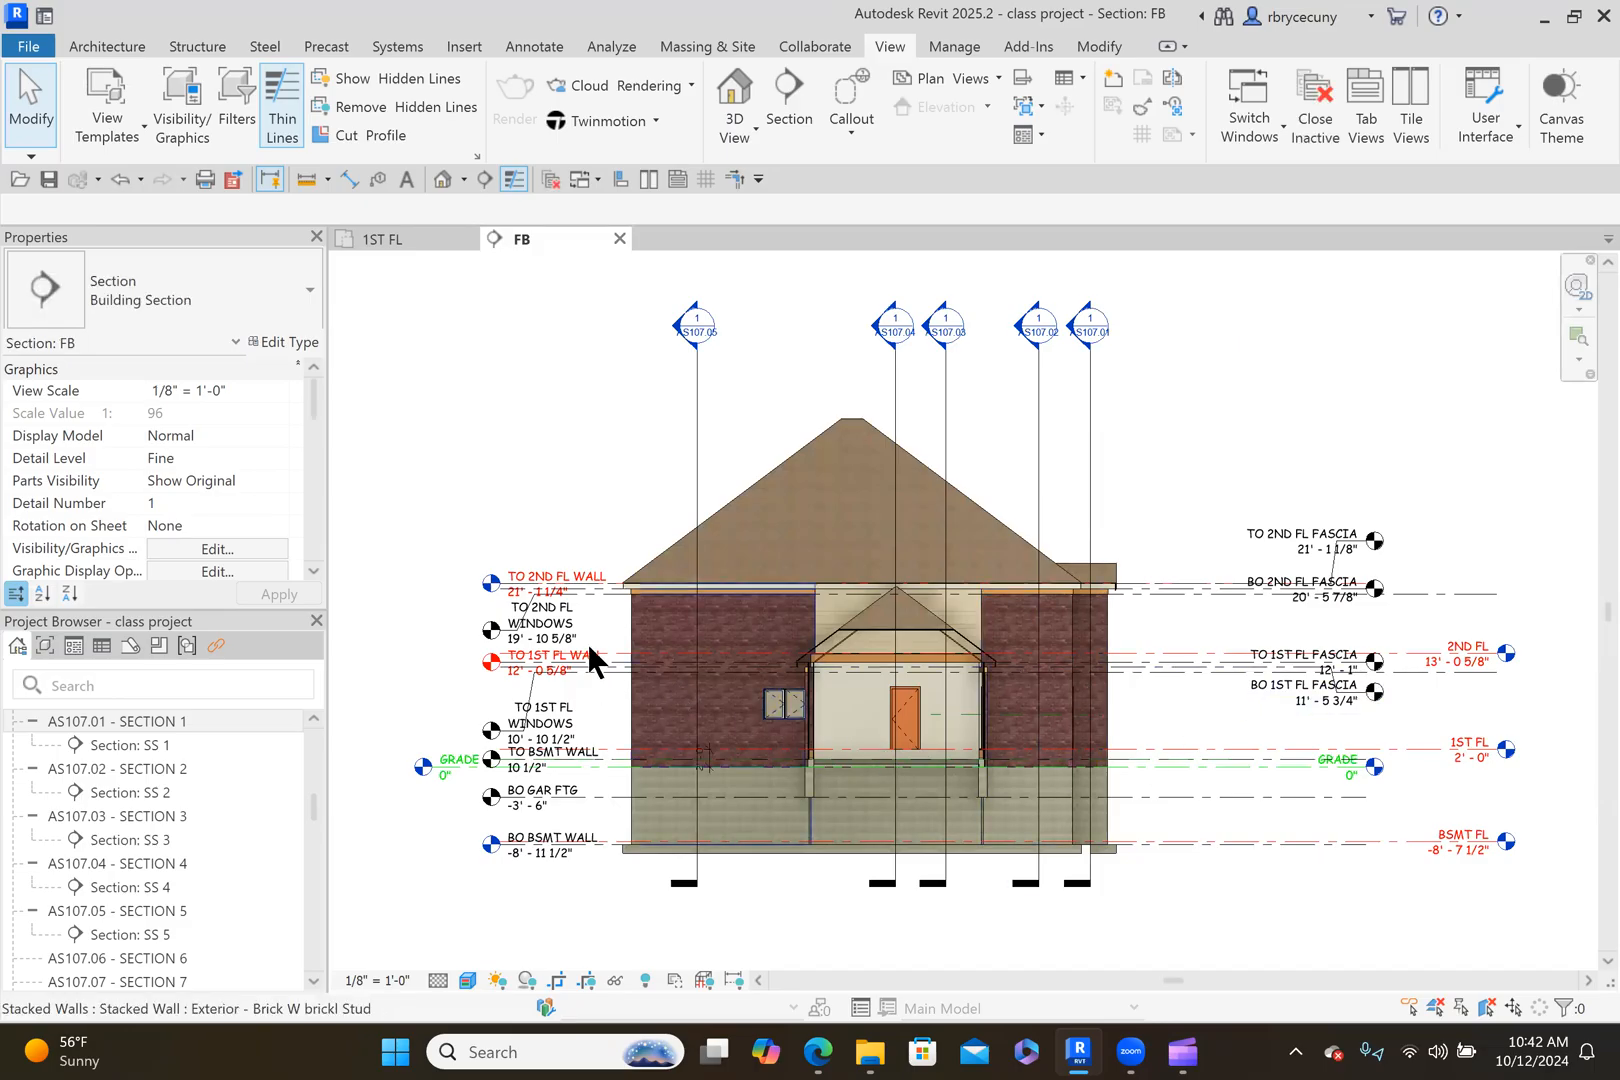
Lower the elbow of the BO 1ST FL FASCIA level head in section FB, away from the TO 1ST FL FASCIA label.
scroll(579, 630, "up", 3)
middle_click_drag(543, 863, 549, 663)
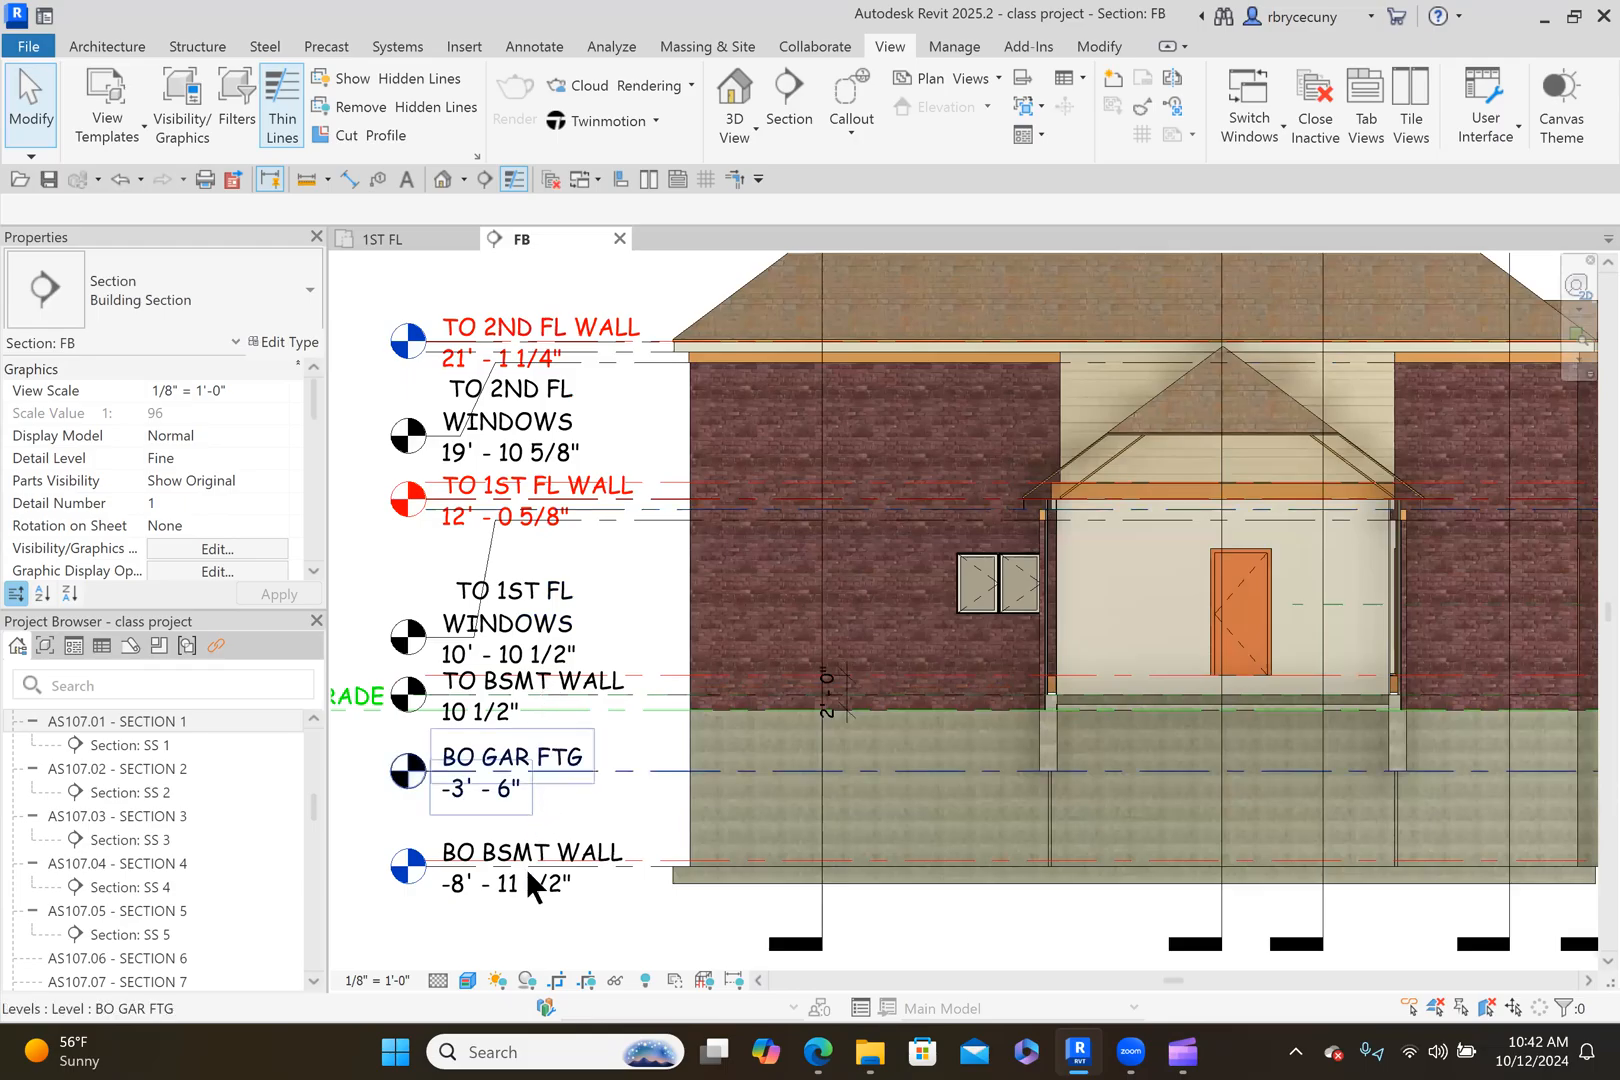
scroll(535, 877, "down", 1)
scroll(458, 826, "down", 2)
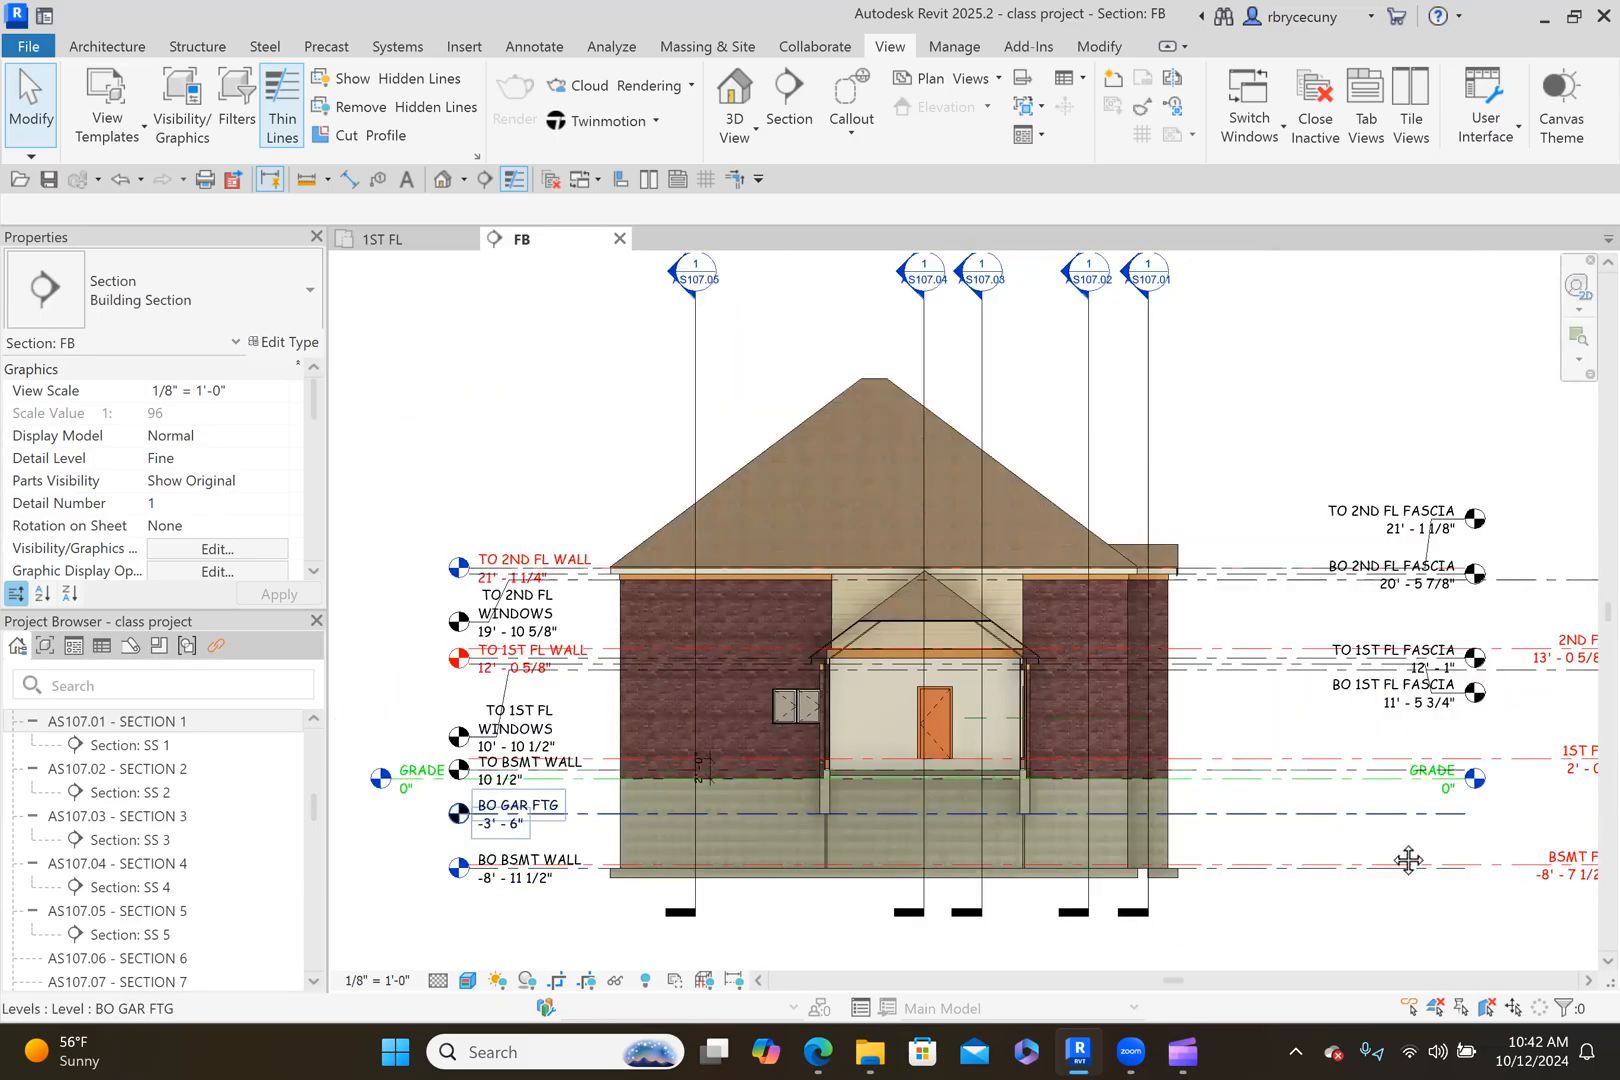
middle_click_drag(1403, 860, 1092, 810)
middle_click_drag(1057, 481, 920, 454)
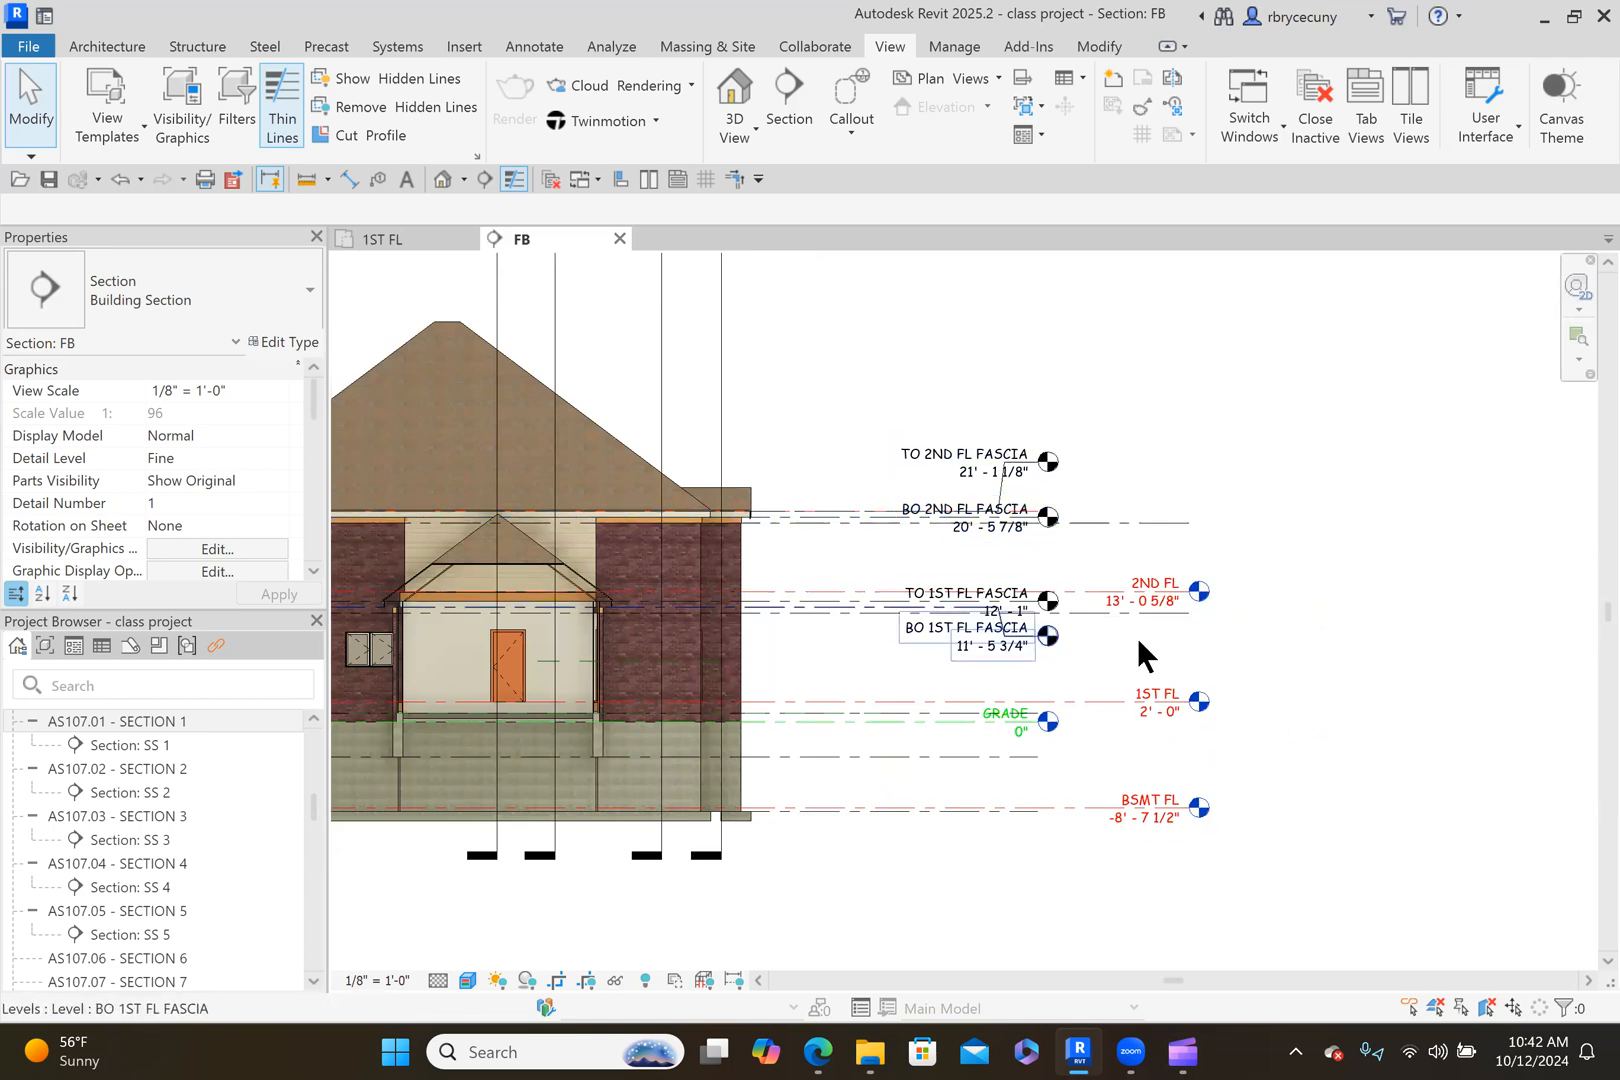
scroll(1040, 640, "up", 5)
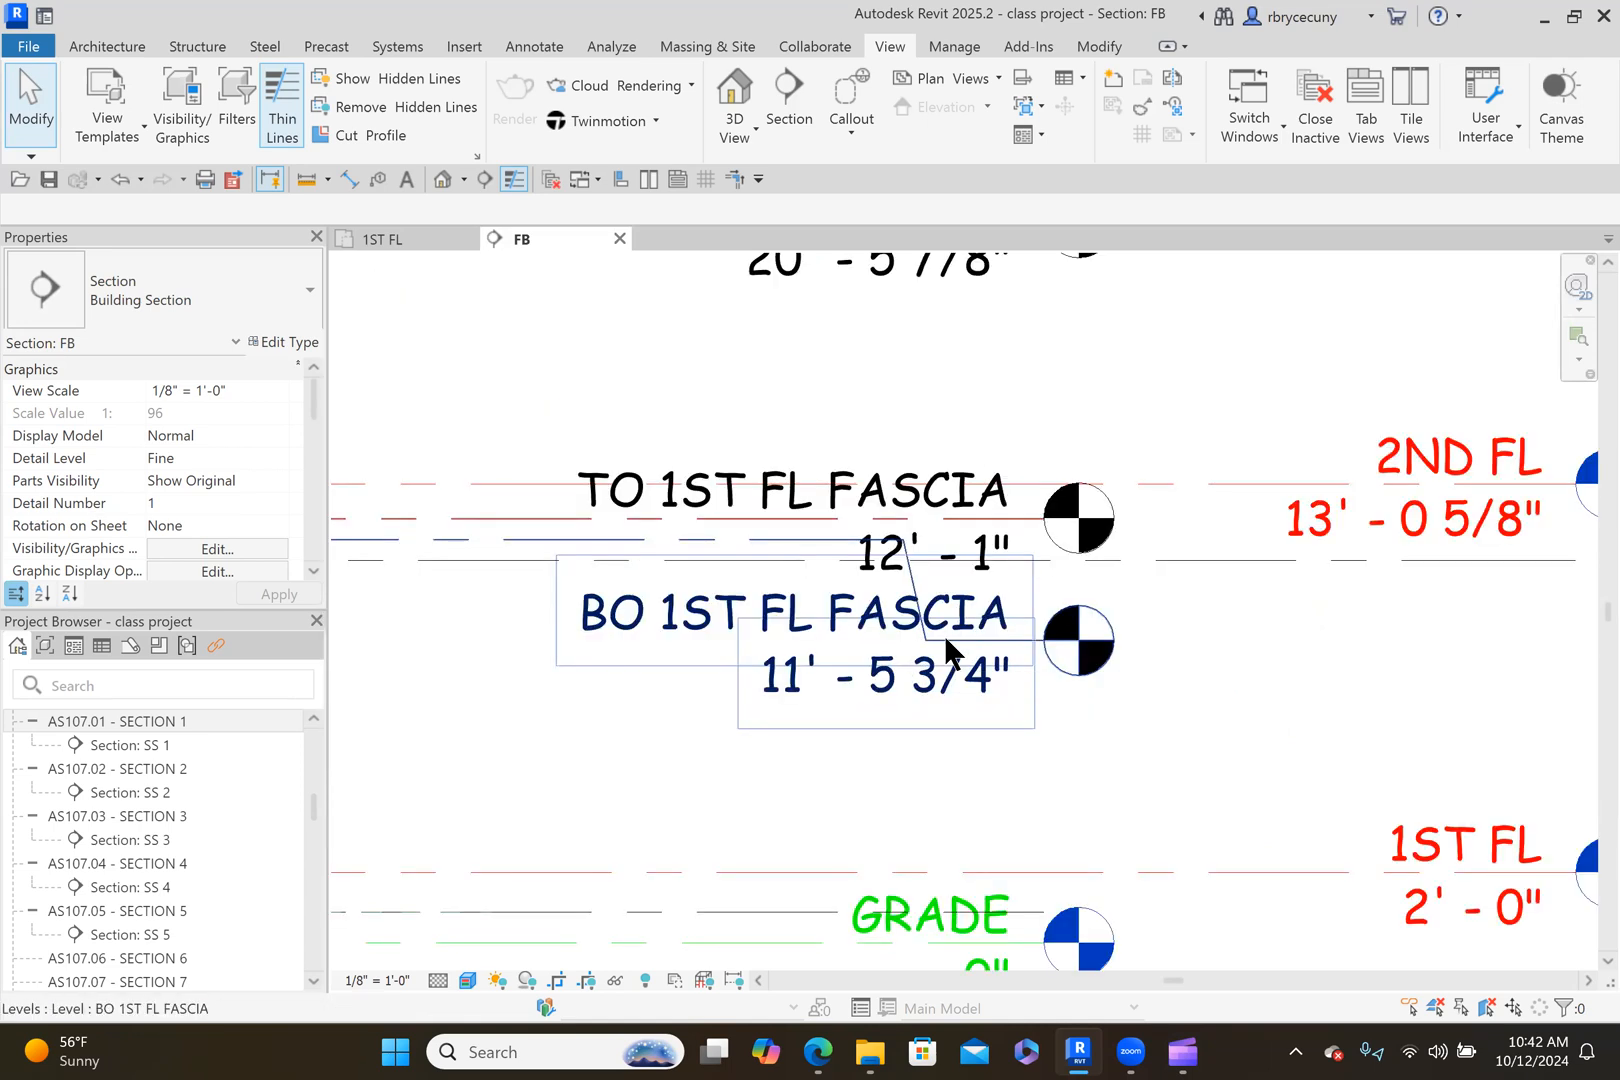
left_click(1005, 645)
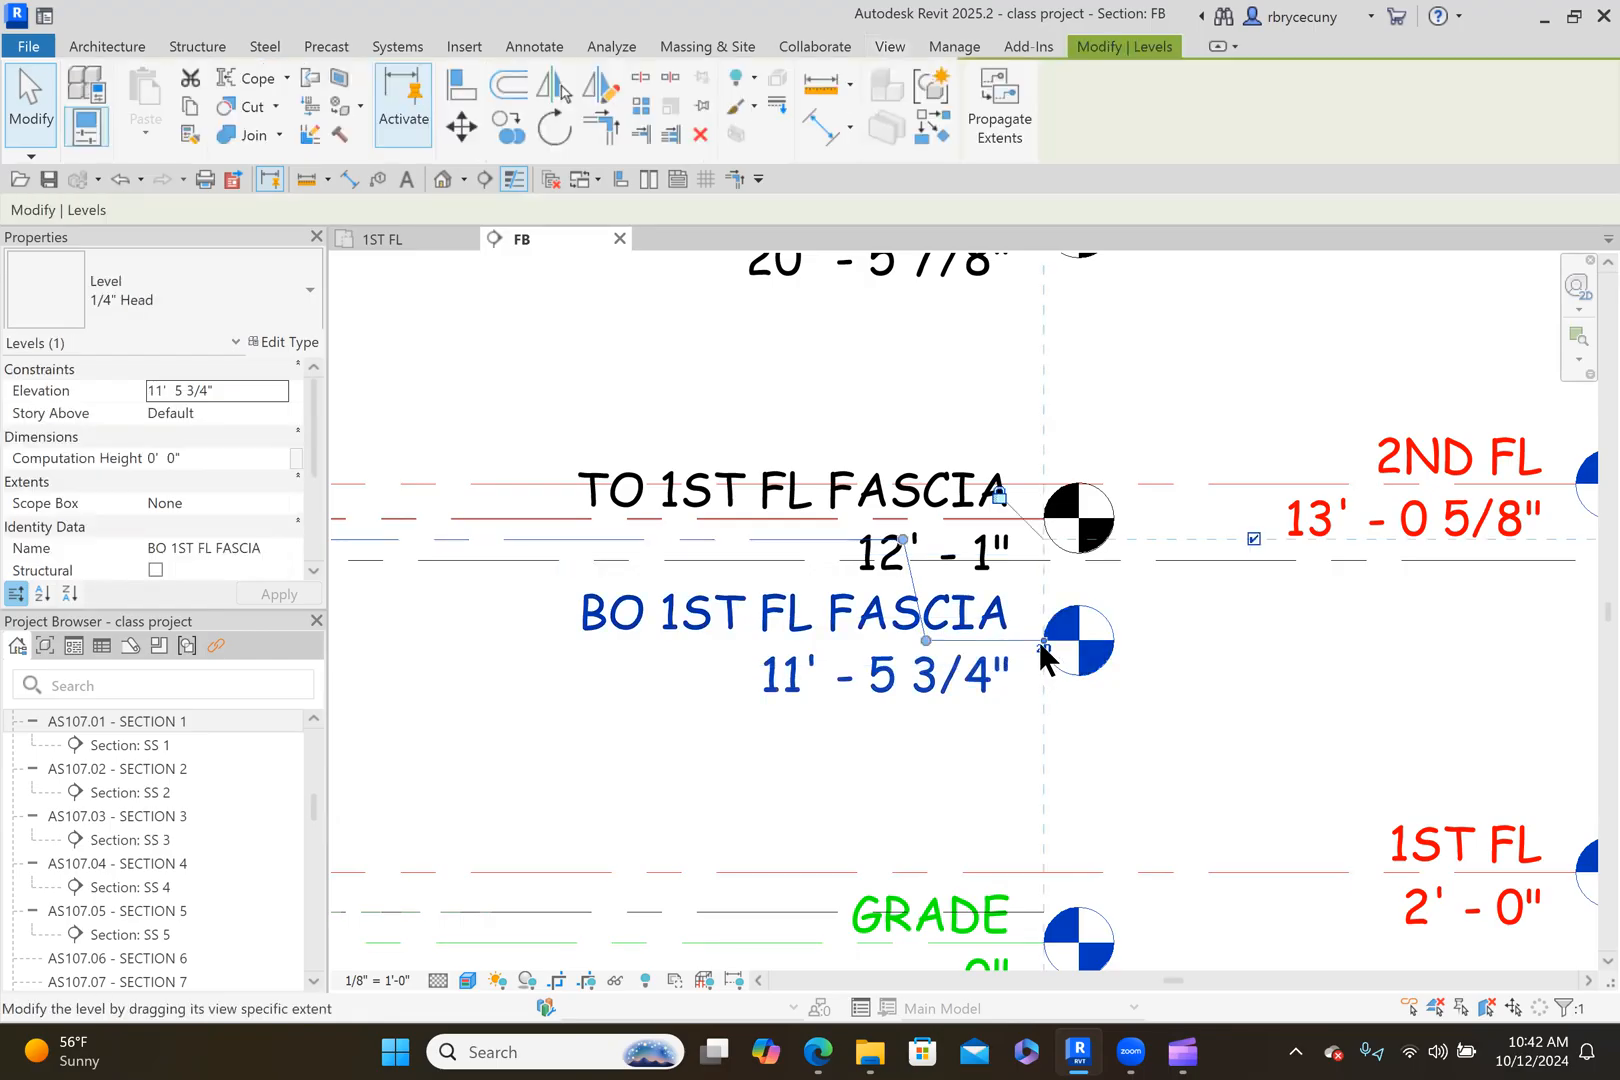
left_click_drag(930, 652, 929, 673)
scroll(929, 673, "down", 1)
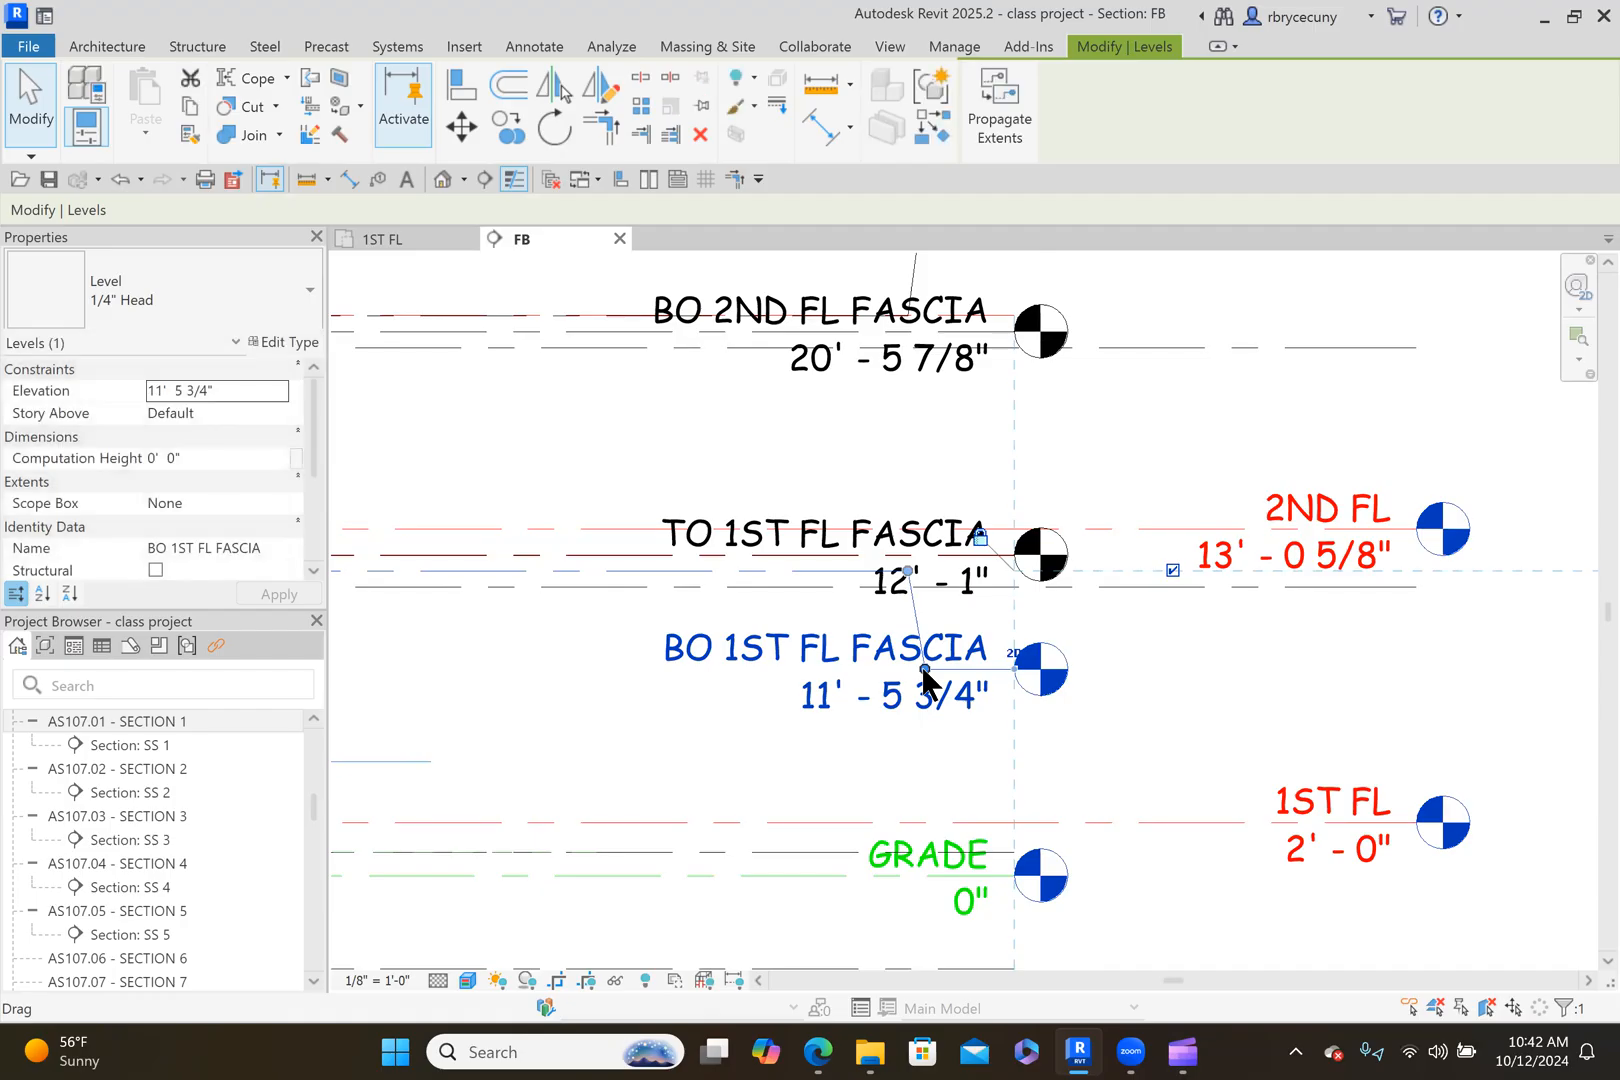
scroll(960, 583, "down", 5)
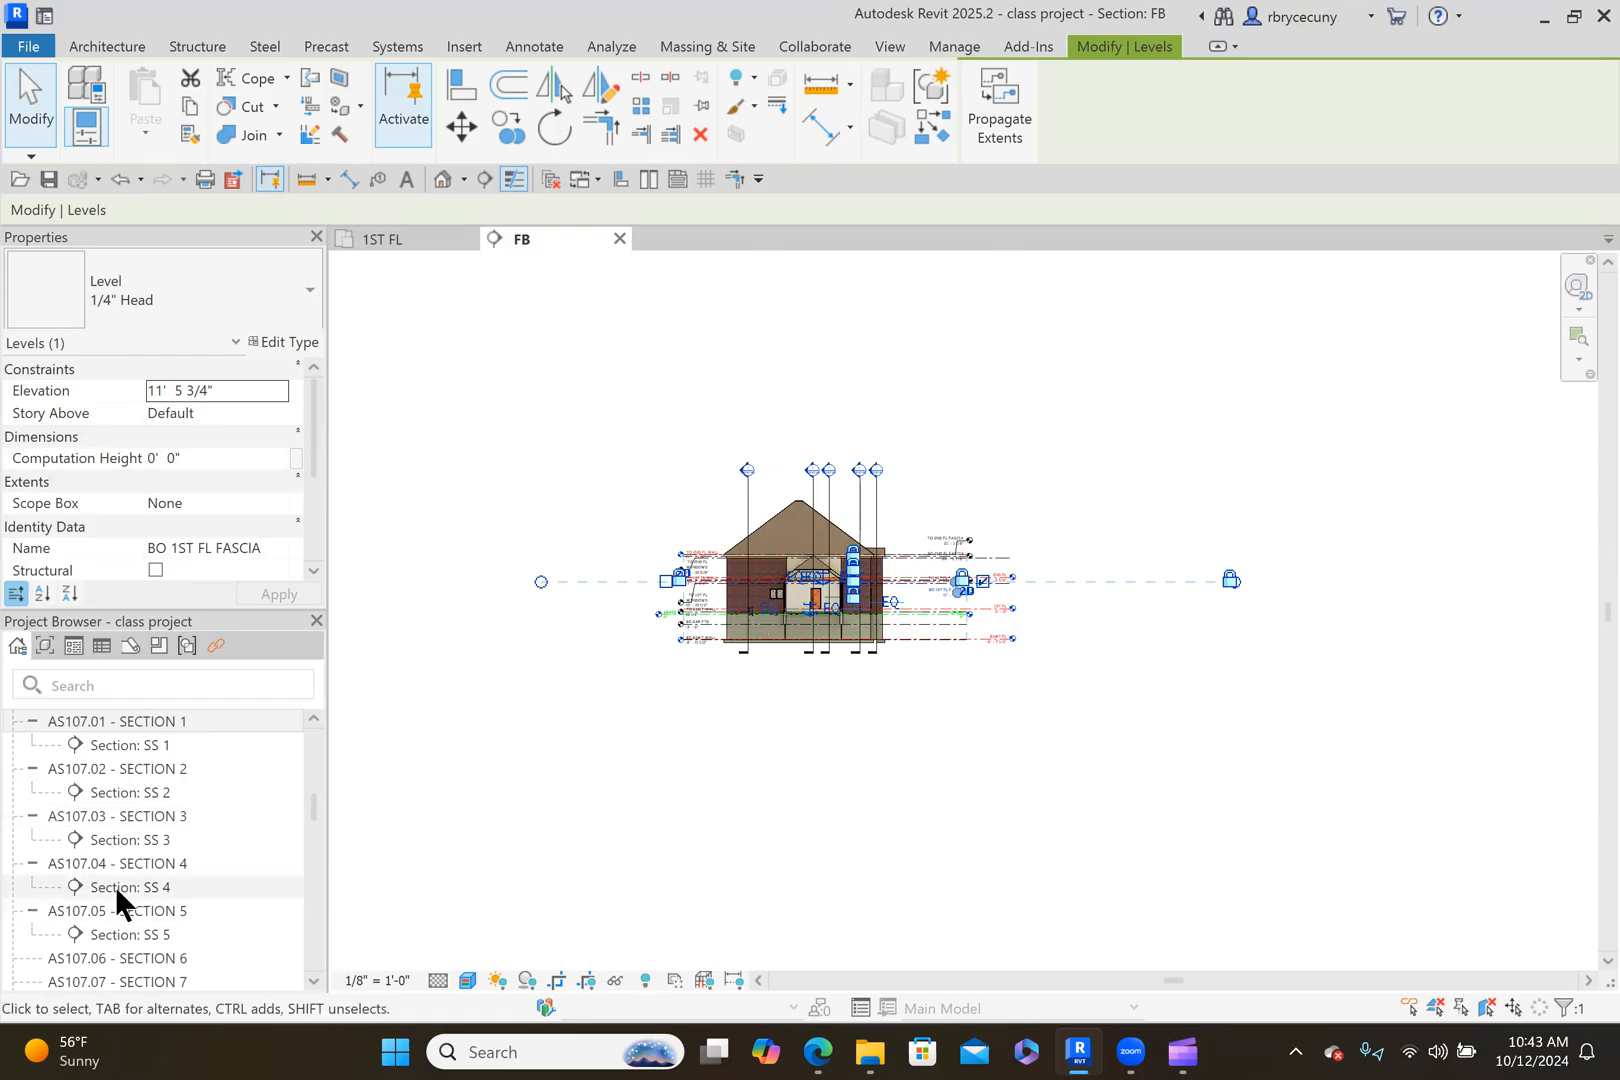
Collapse sheet AS107.10 in the project's sheet list and rename building section FB as FB 1.
scroll(115, 886, "down", 3)
scroll(115, 886, "down", 1)
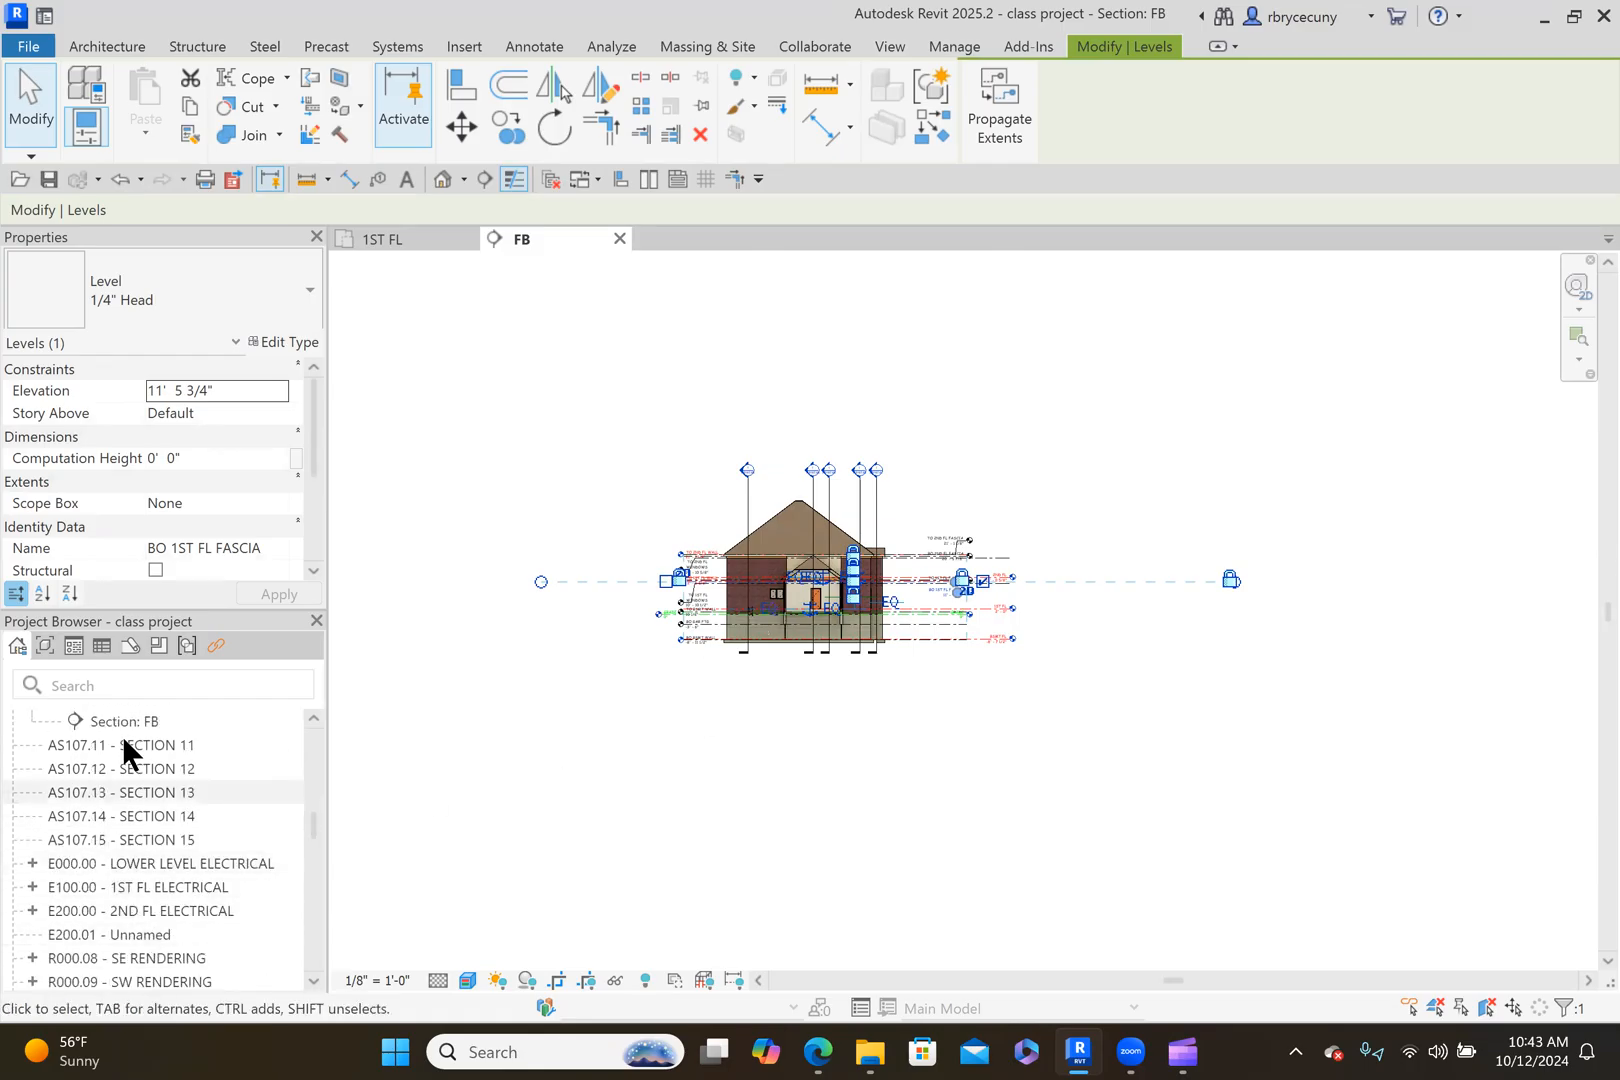
scroll(127, 752, "up", 1)
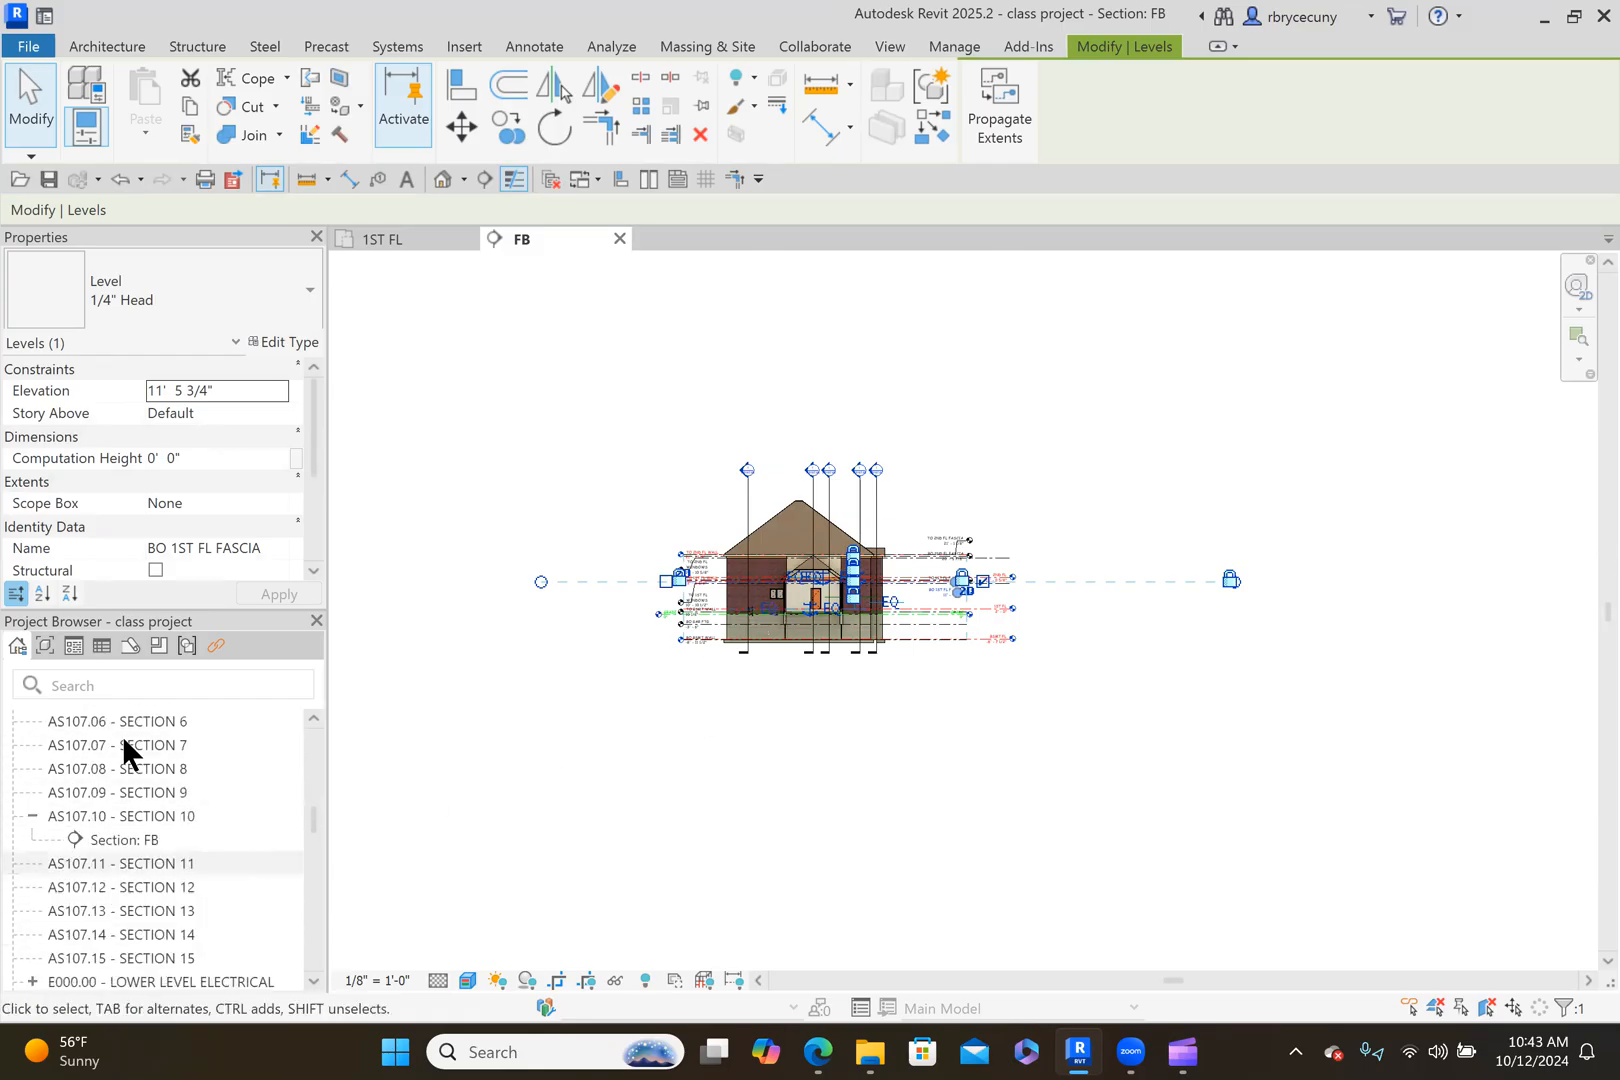
left_click(30, 815)
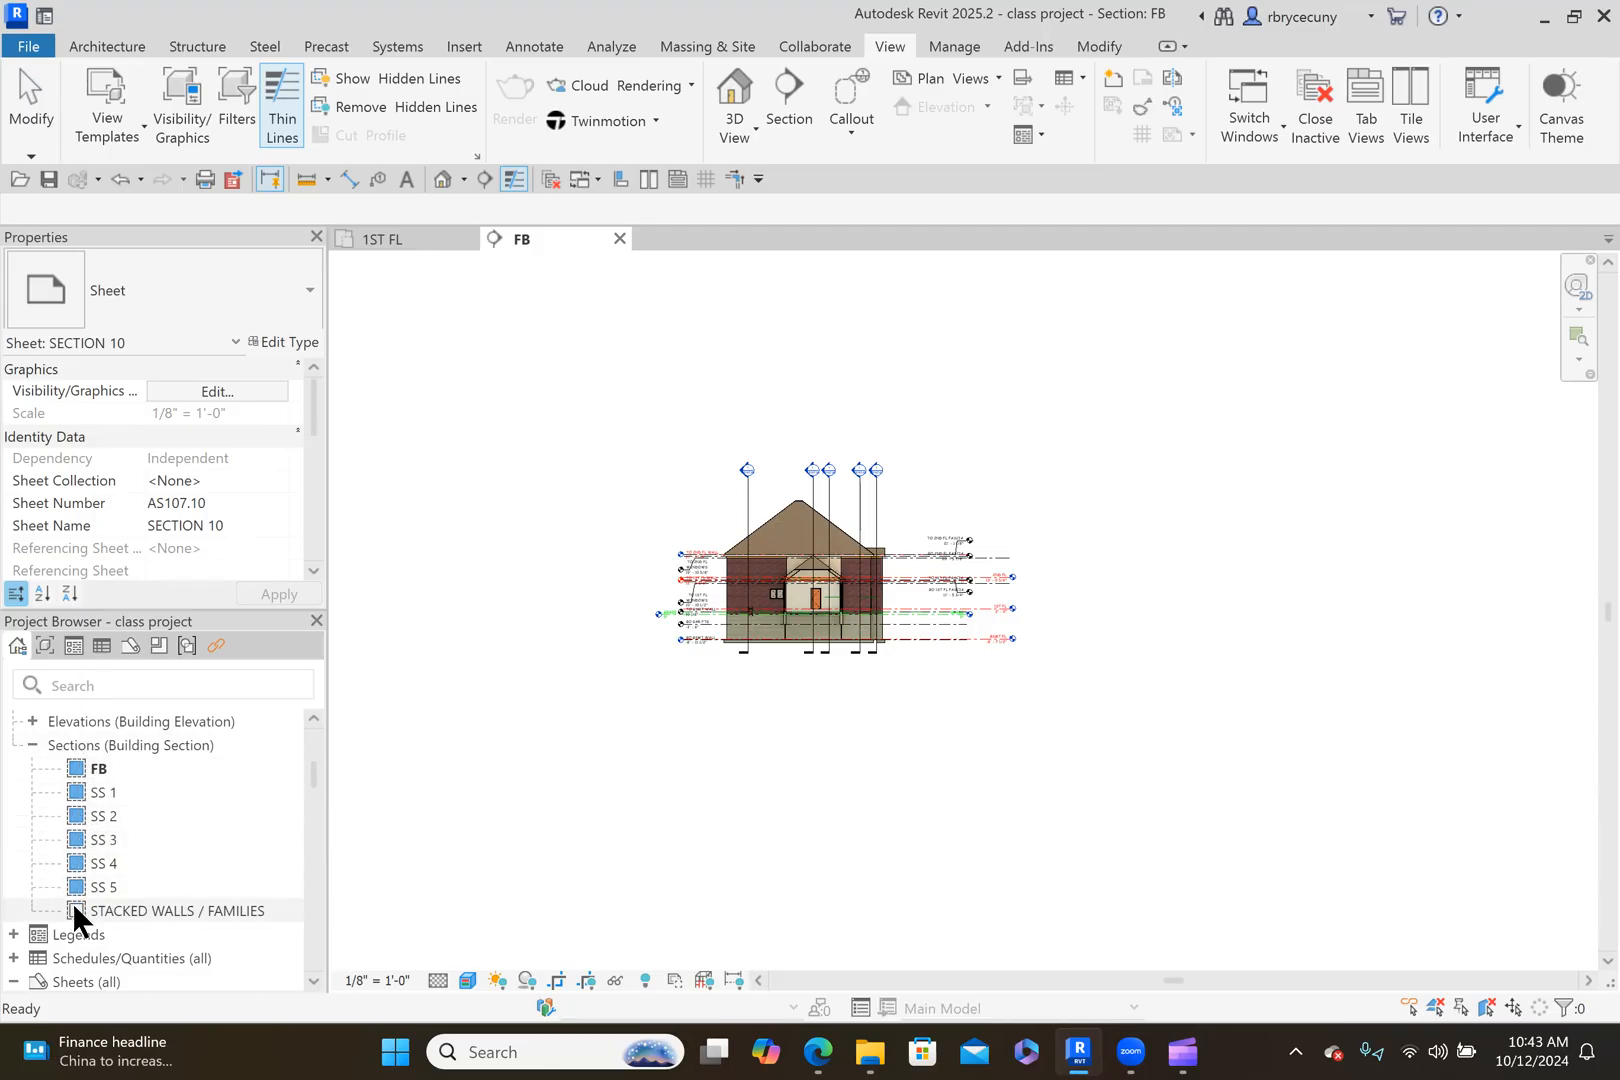
right_click(97, 768)
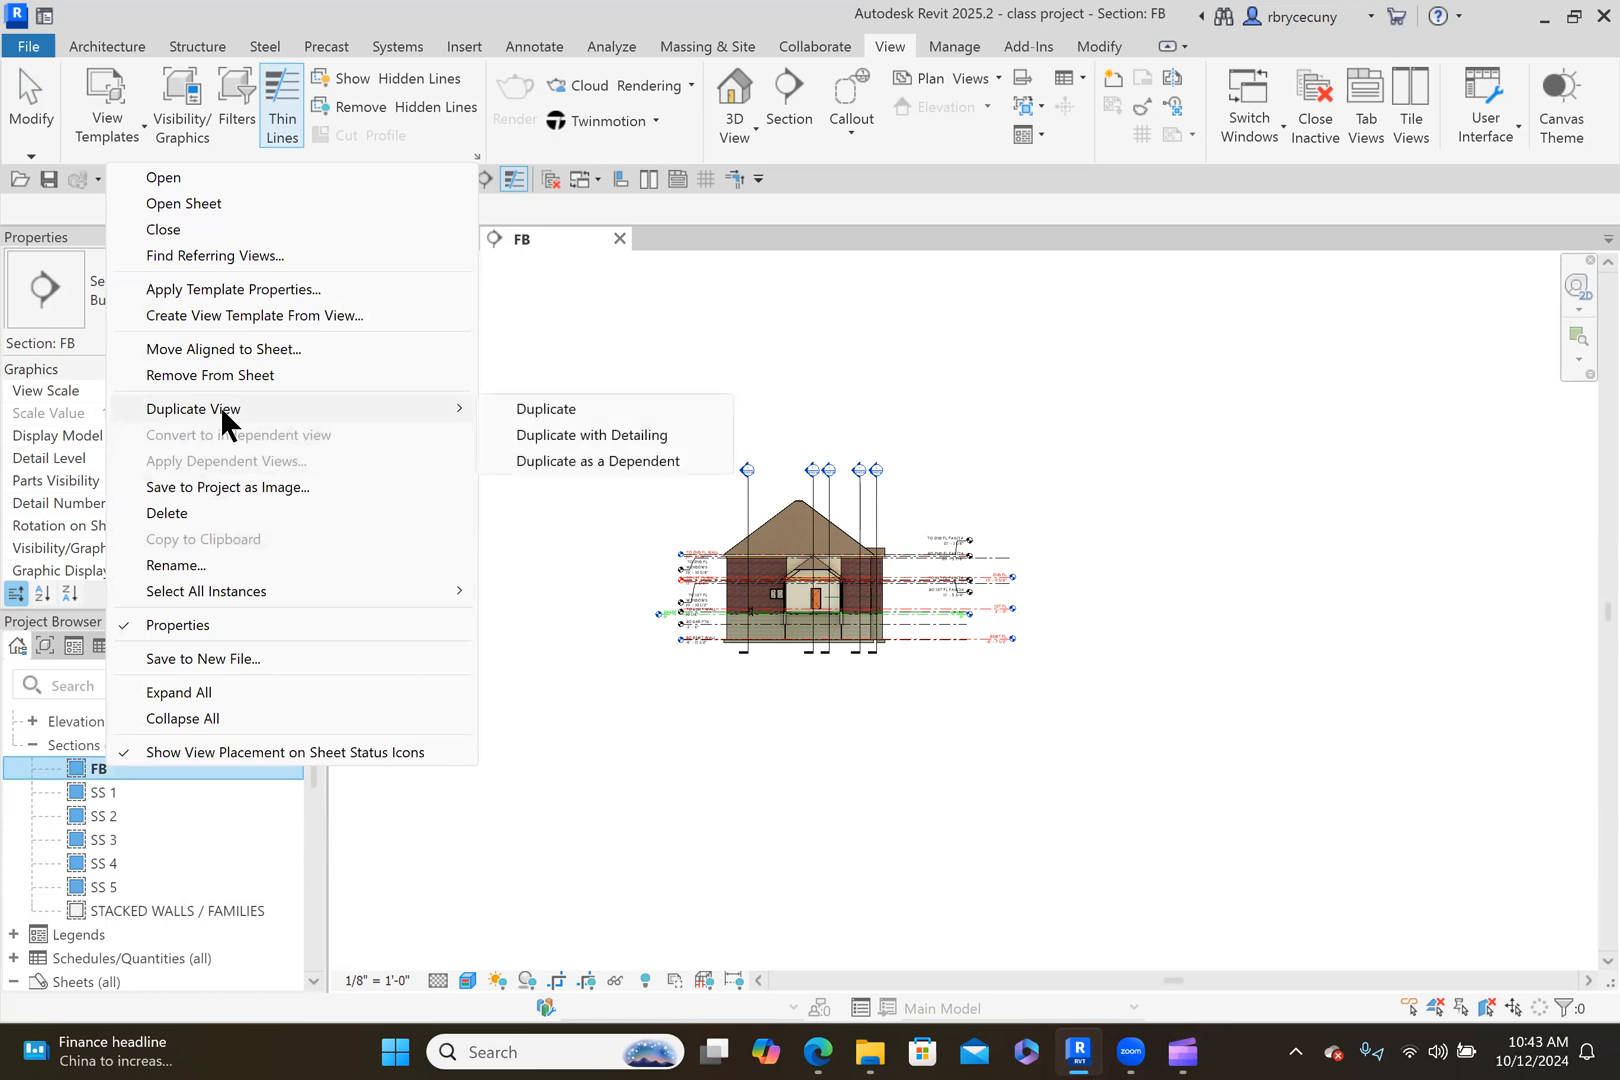
left_click(189, 563)
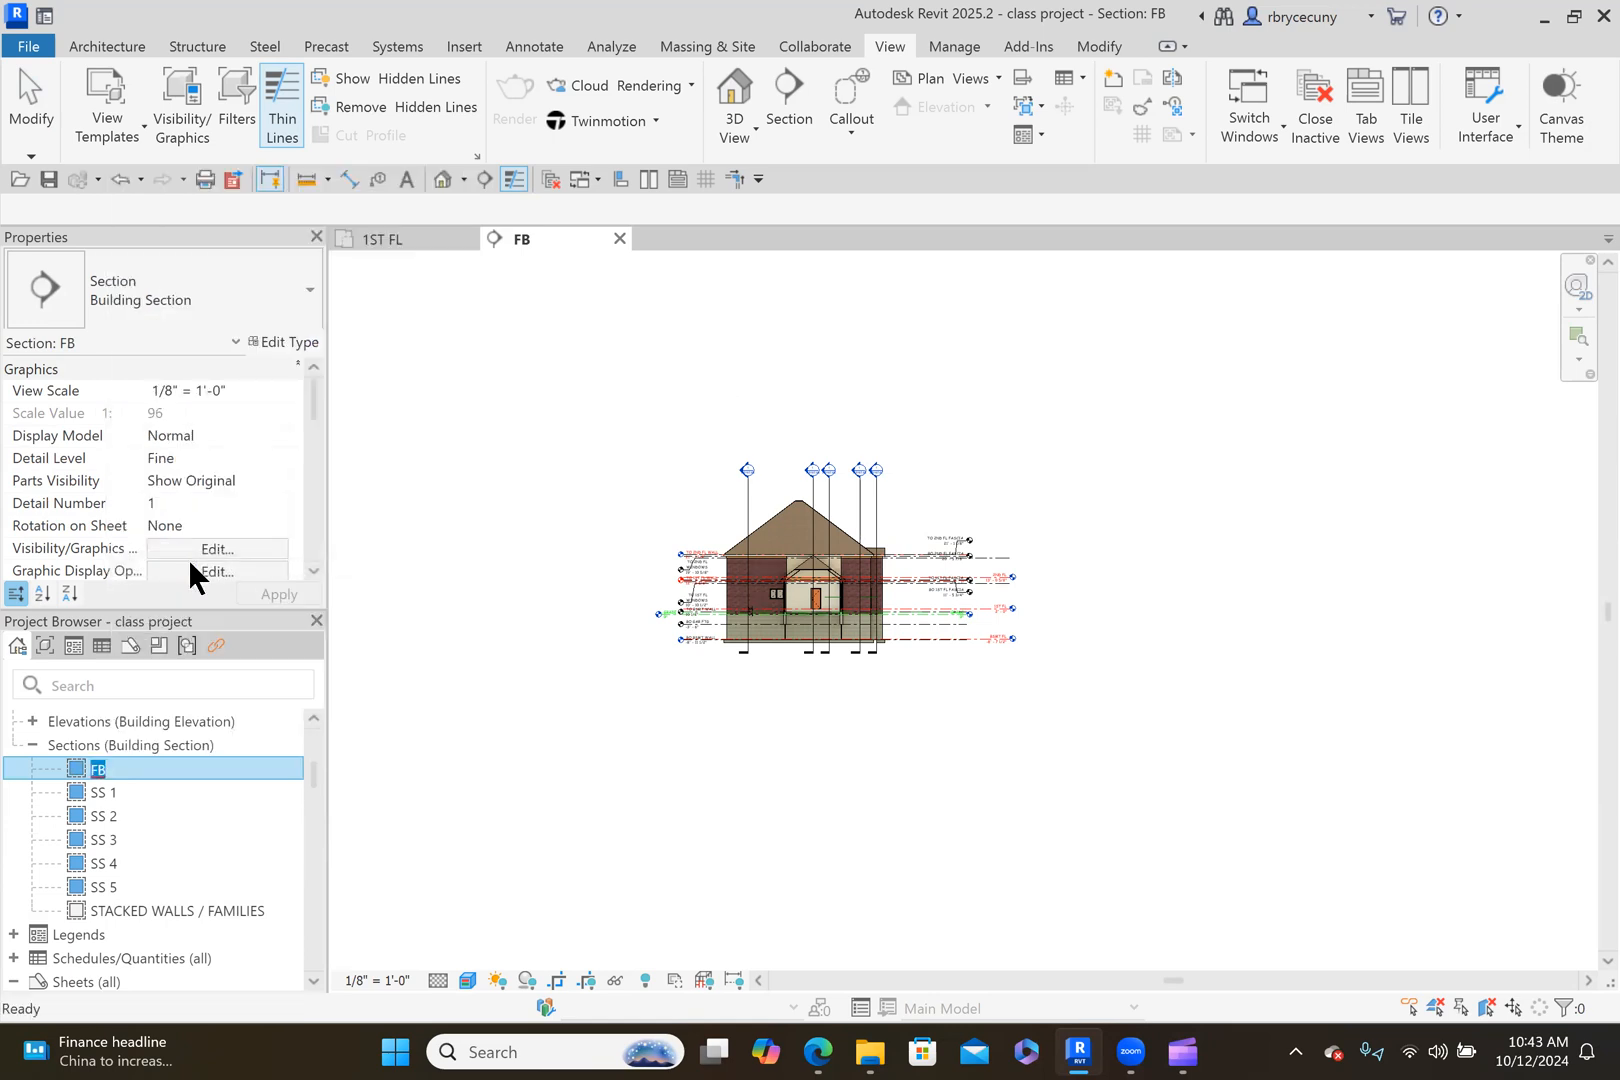
left_click(121, 766)
type("1")
key("Return")
Expand sheet AS107.10 in the project's sheet list and open it with the renamed section.
scroll(167, 818, "down", 10)
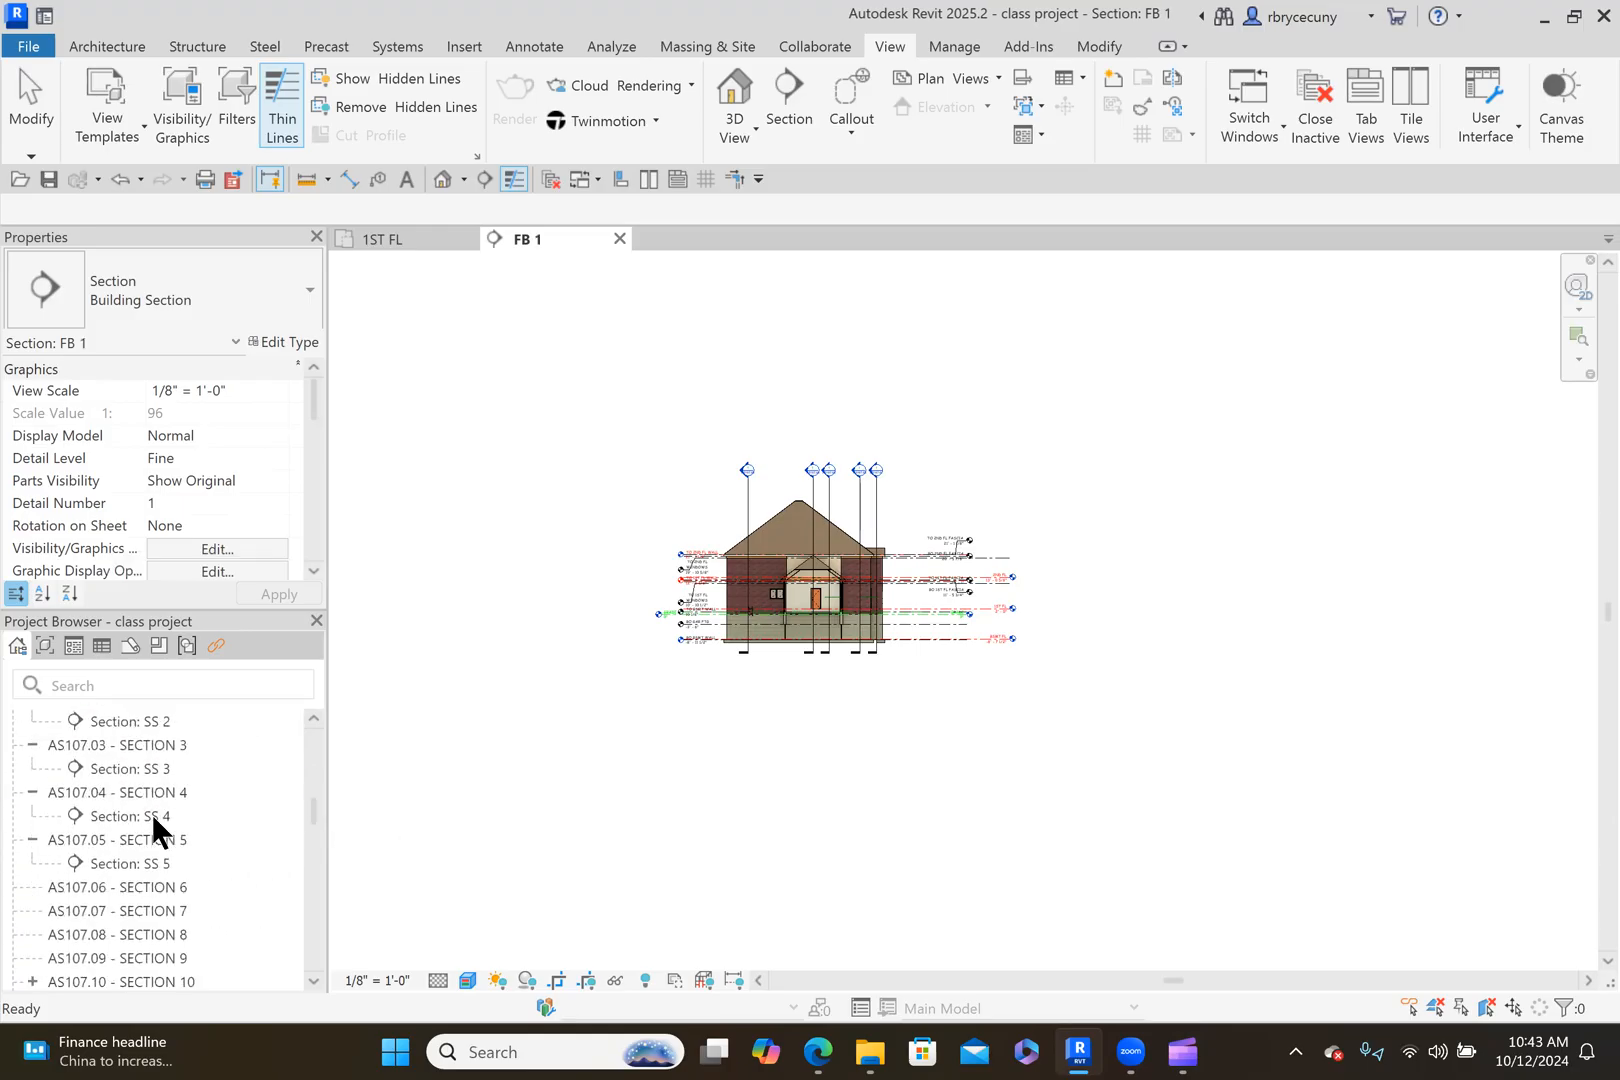
scroll(175, 864, "down", 4)
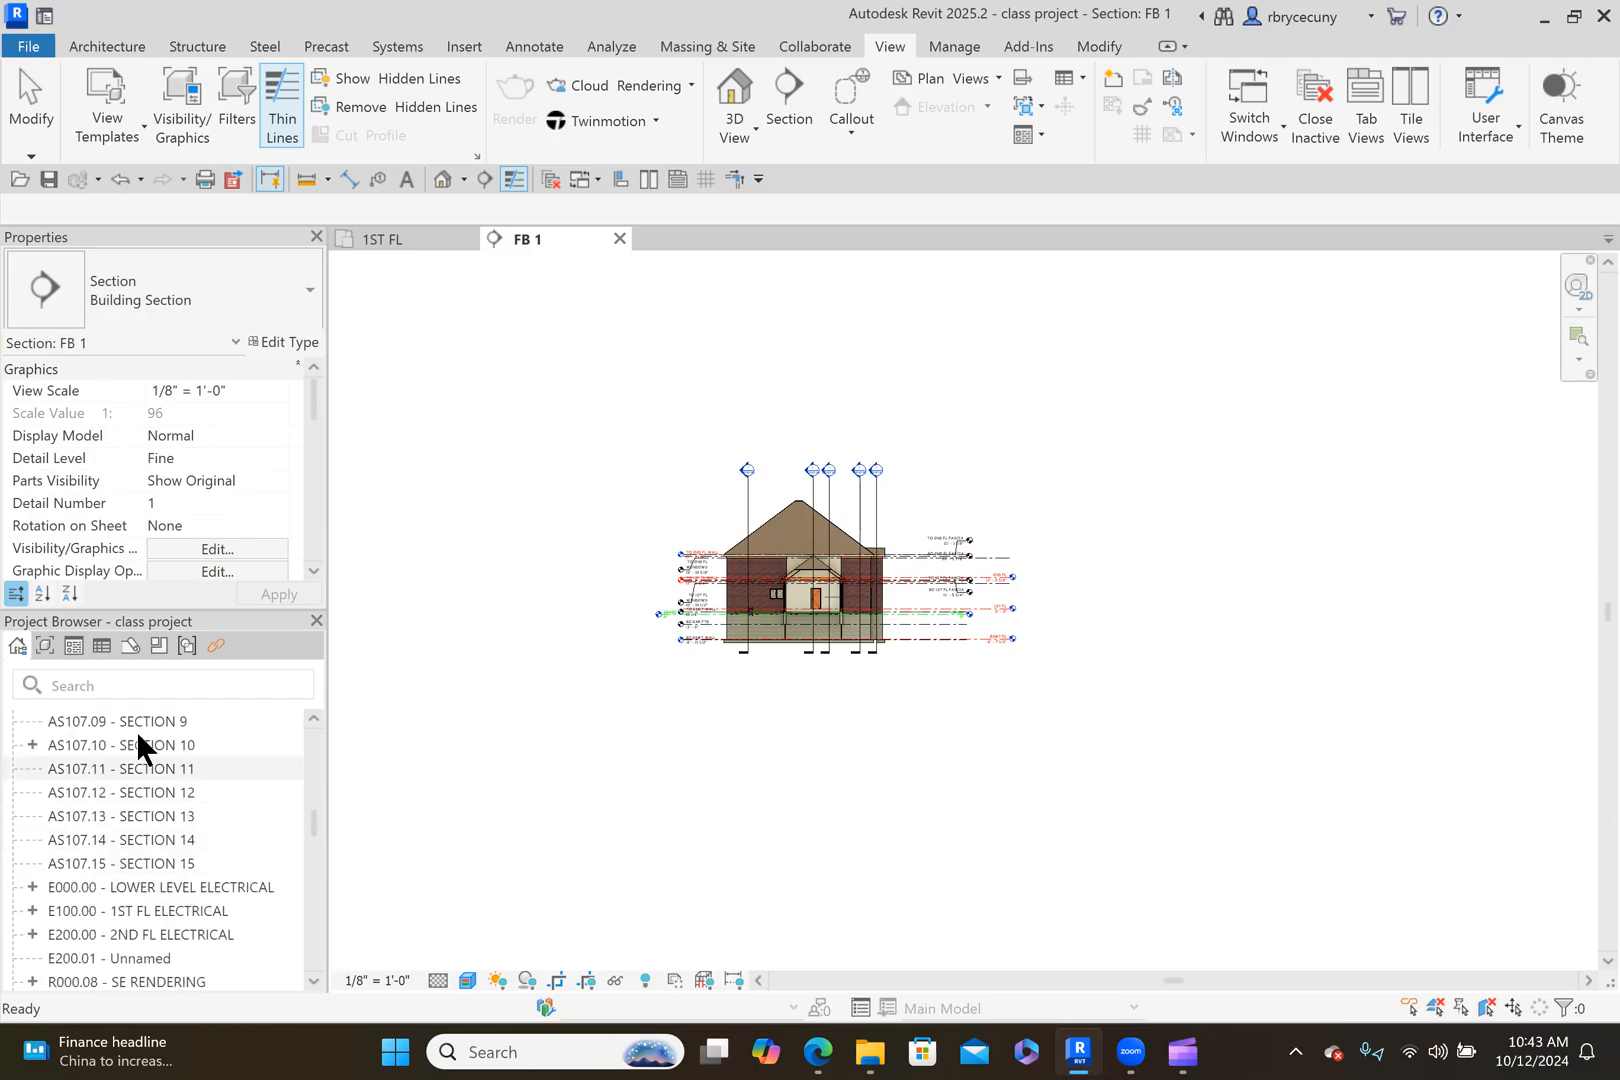
left_click(30, 744)
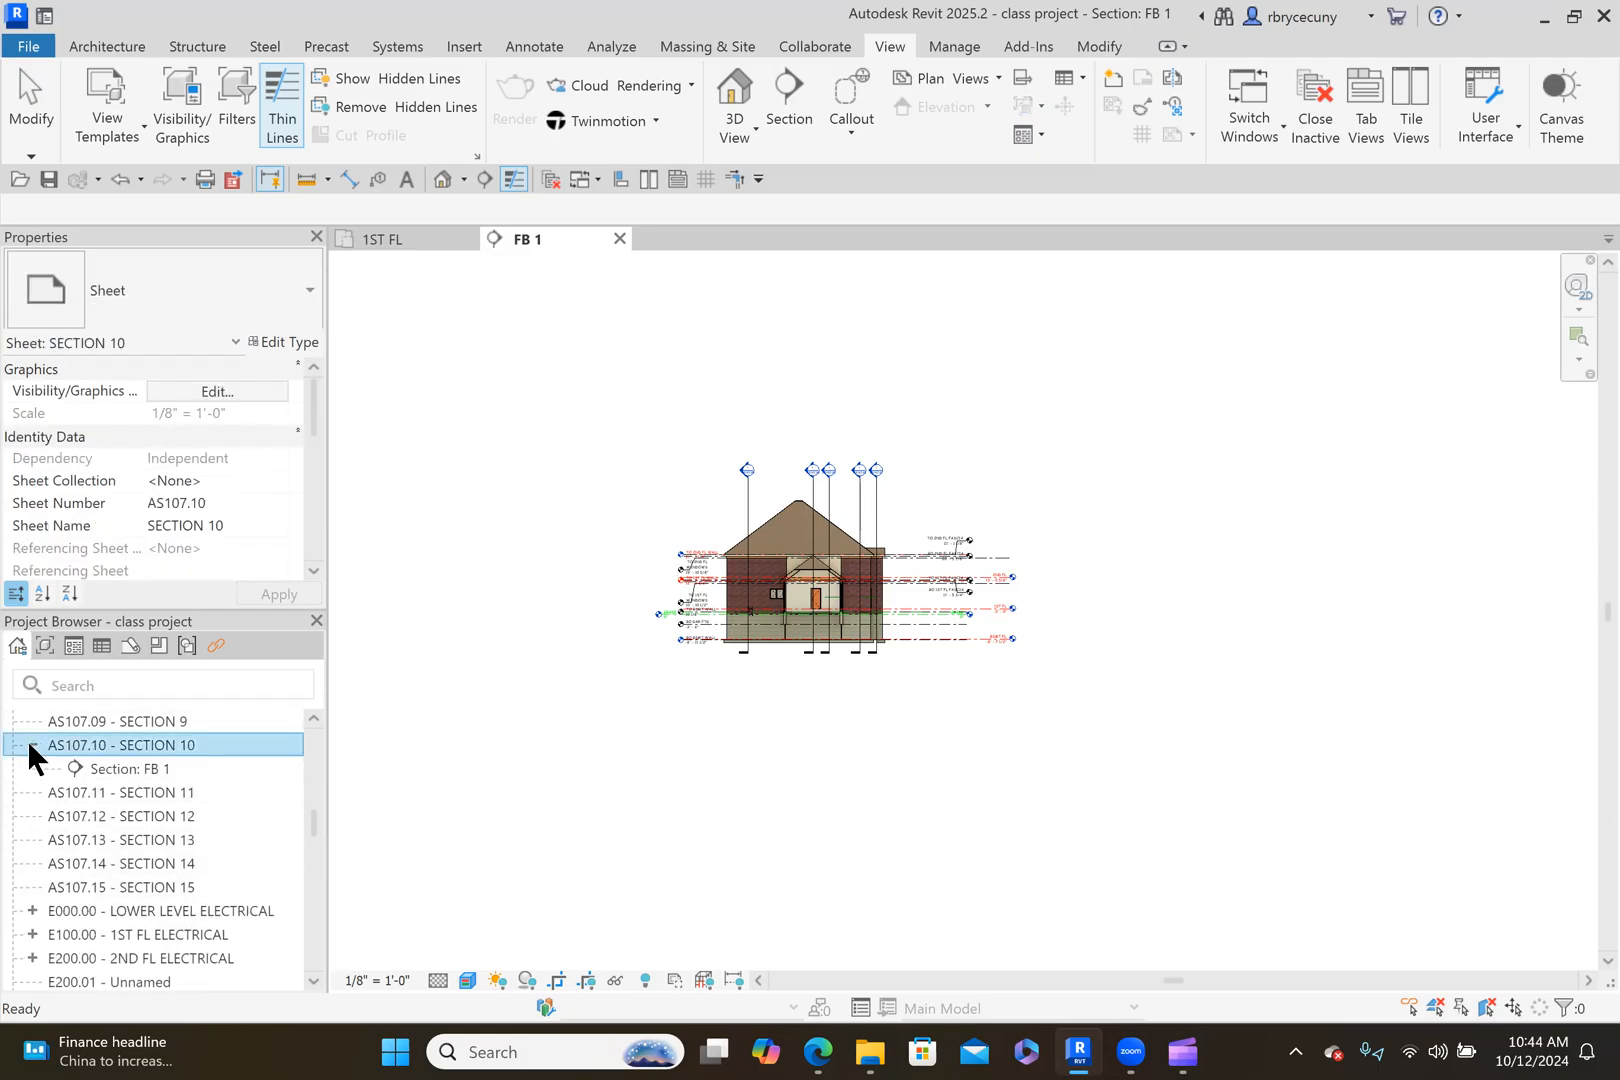
double_click(143, 742)
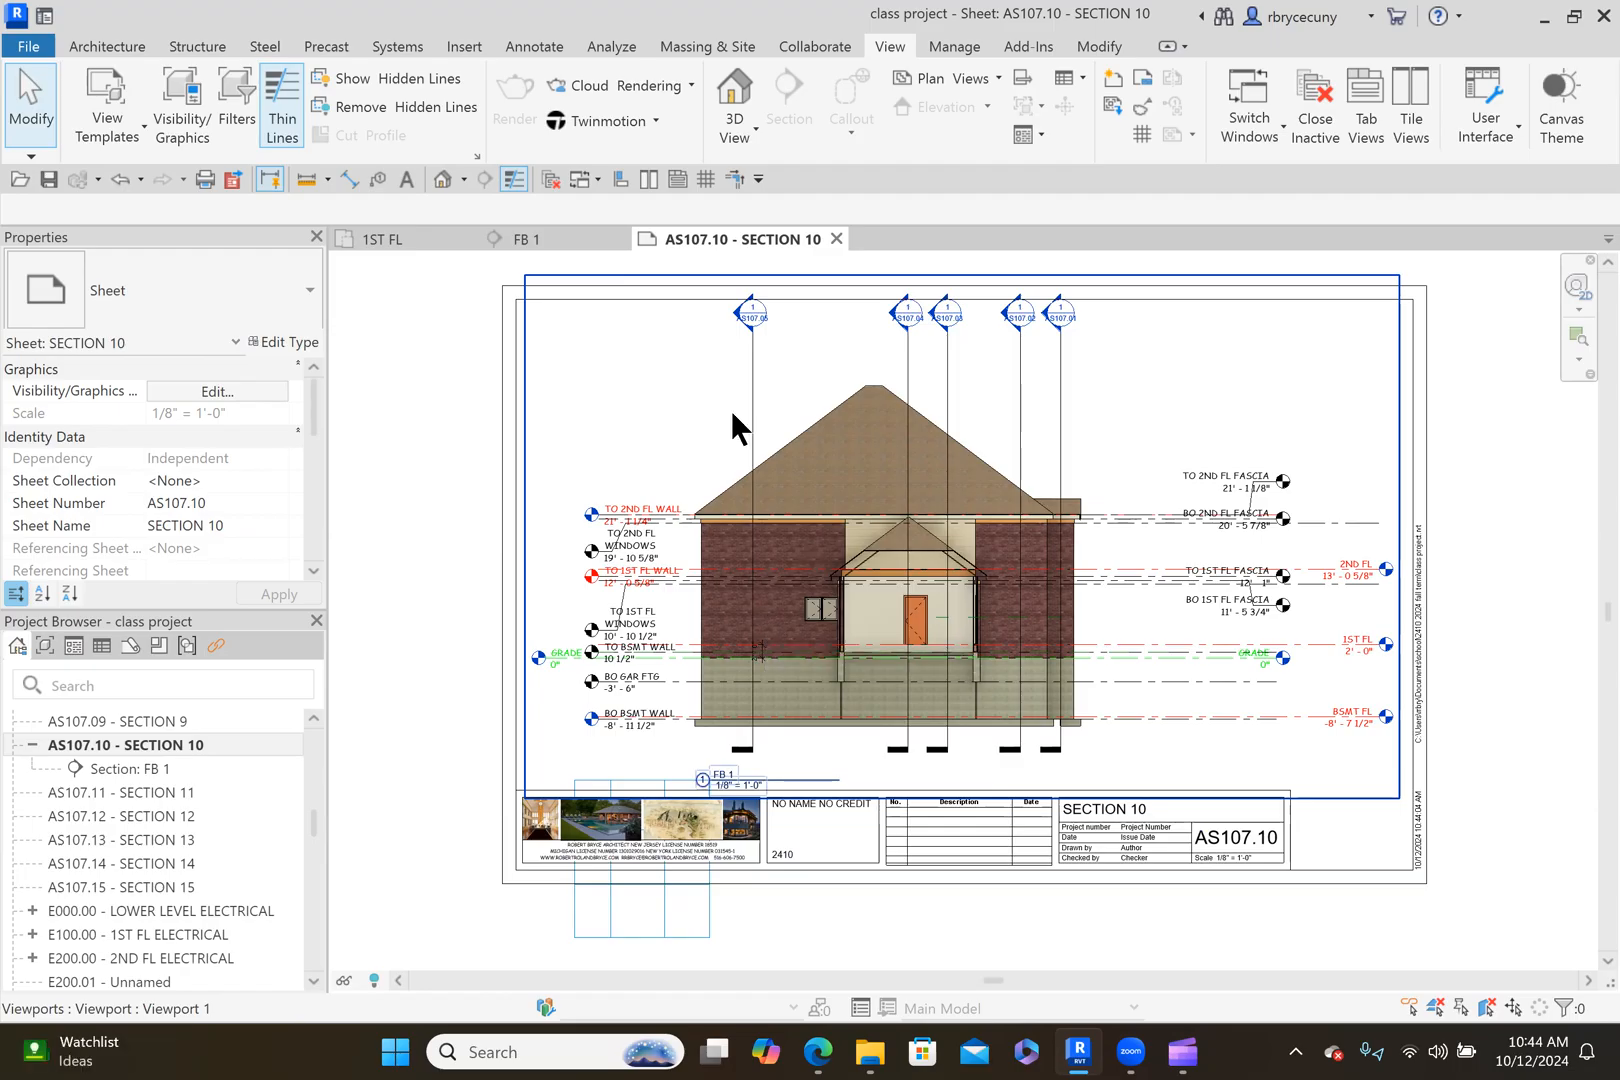
Assign the existing grade guide grid to sheet AS107.10 and nudge the FB 1 viewport down until its grade line meets the grid's upper edge.
left_click(706, 177)
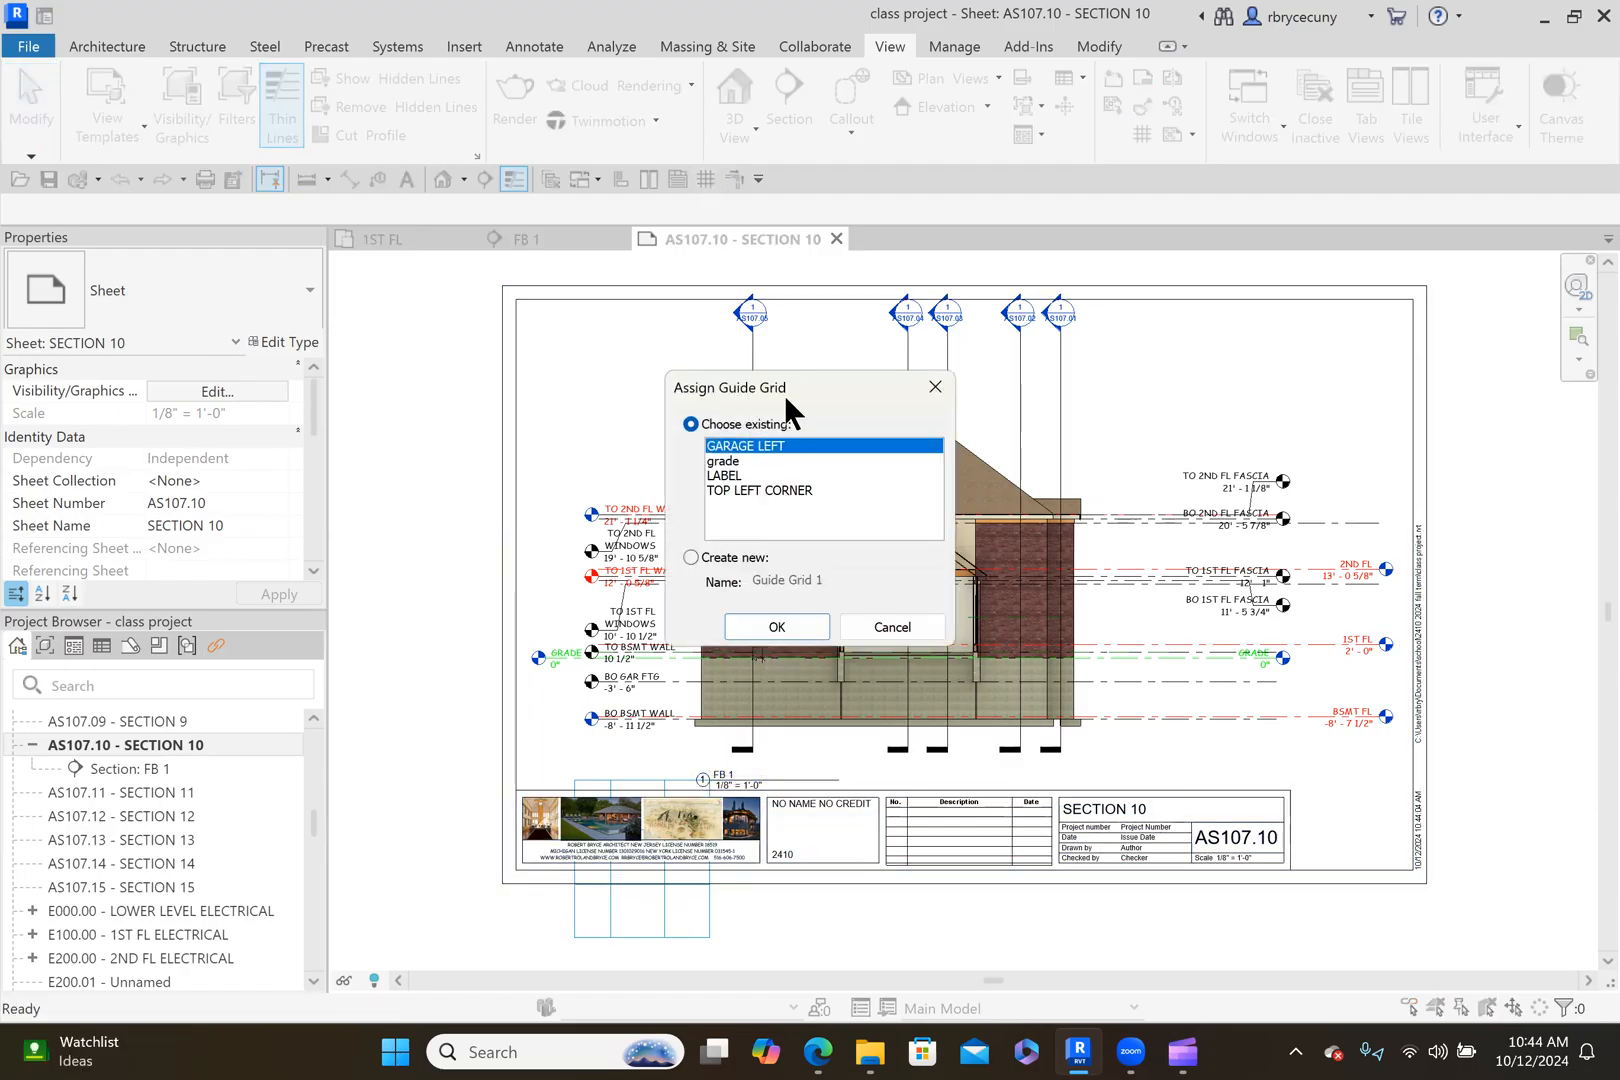
left_click(791, 624)
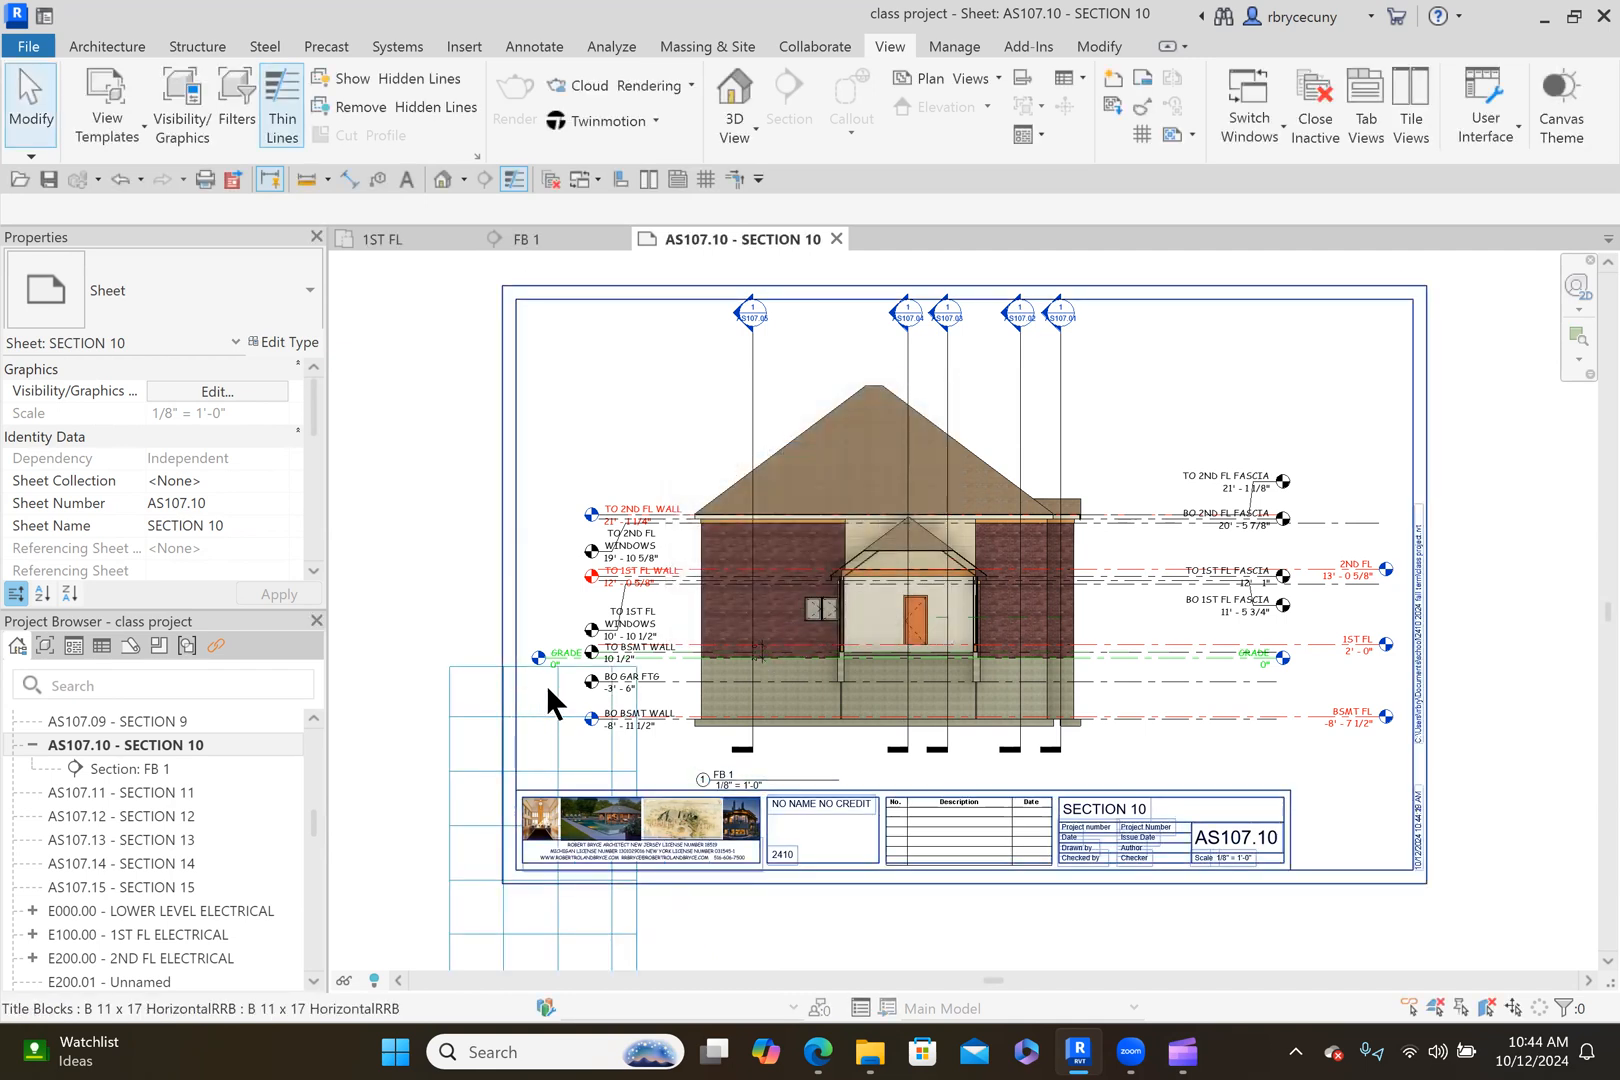
scroll(545, 683, "up", 5)
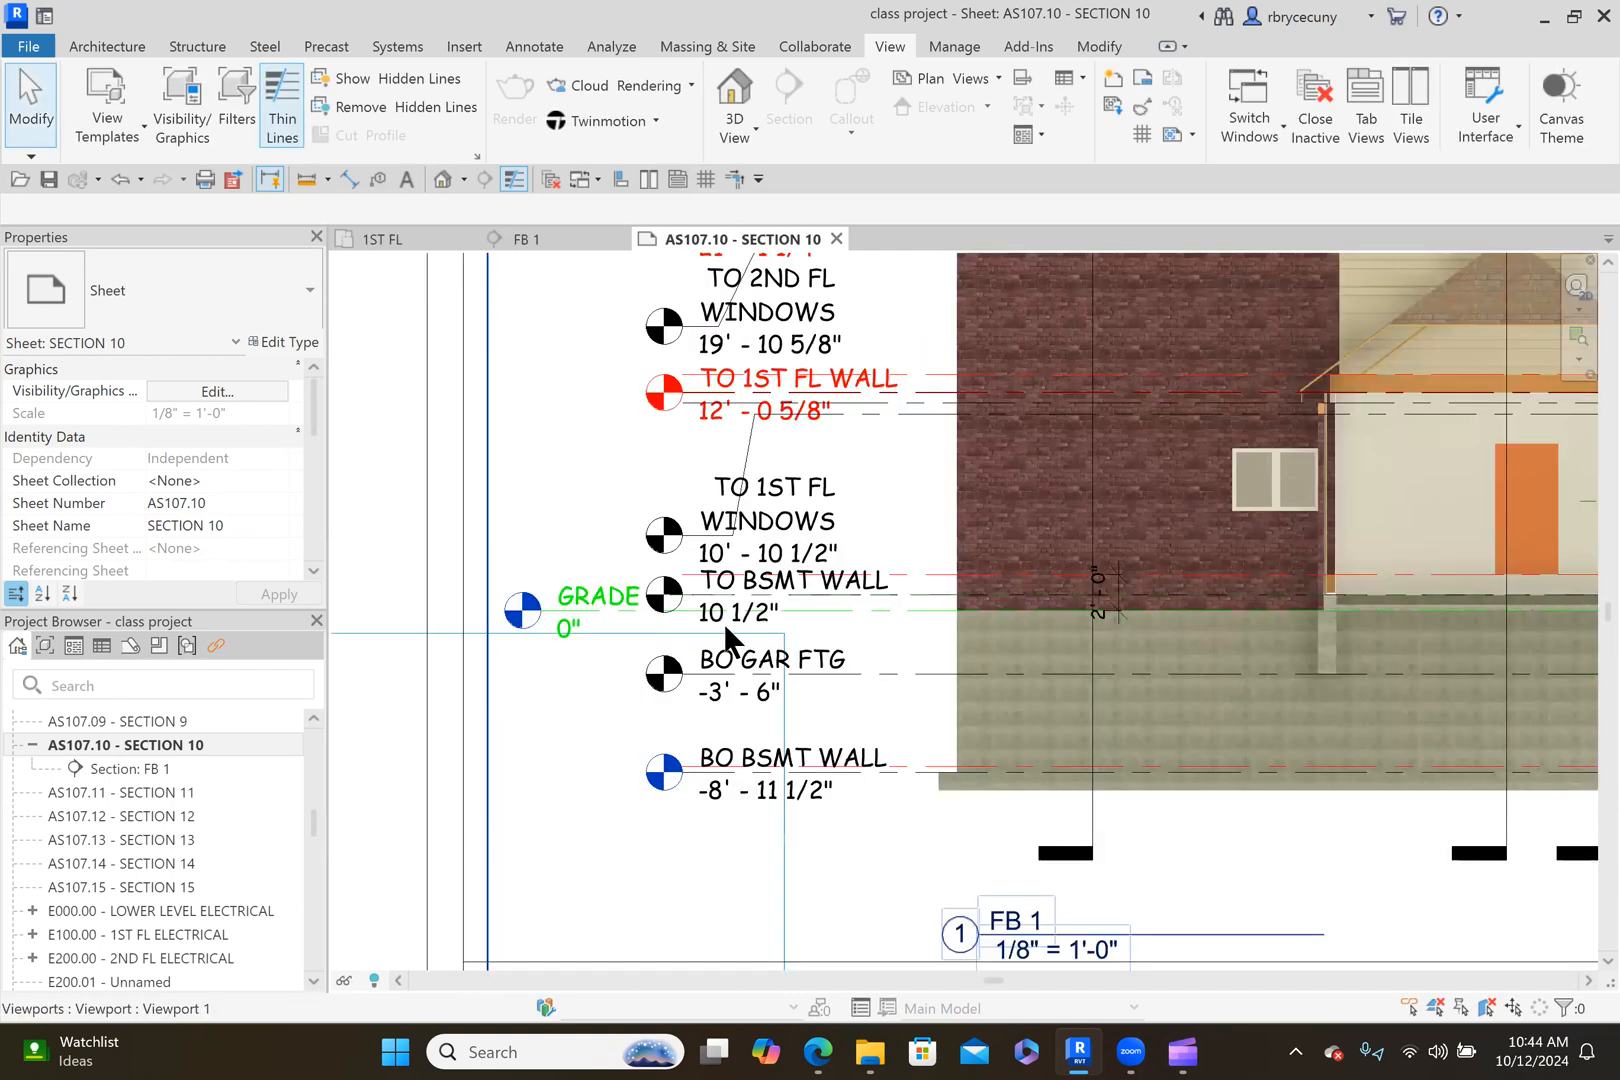
scroll(778, 652, "down", 2)
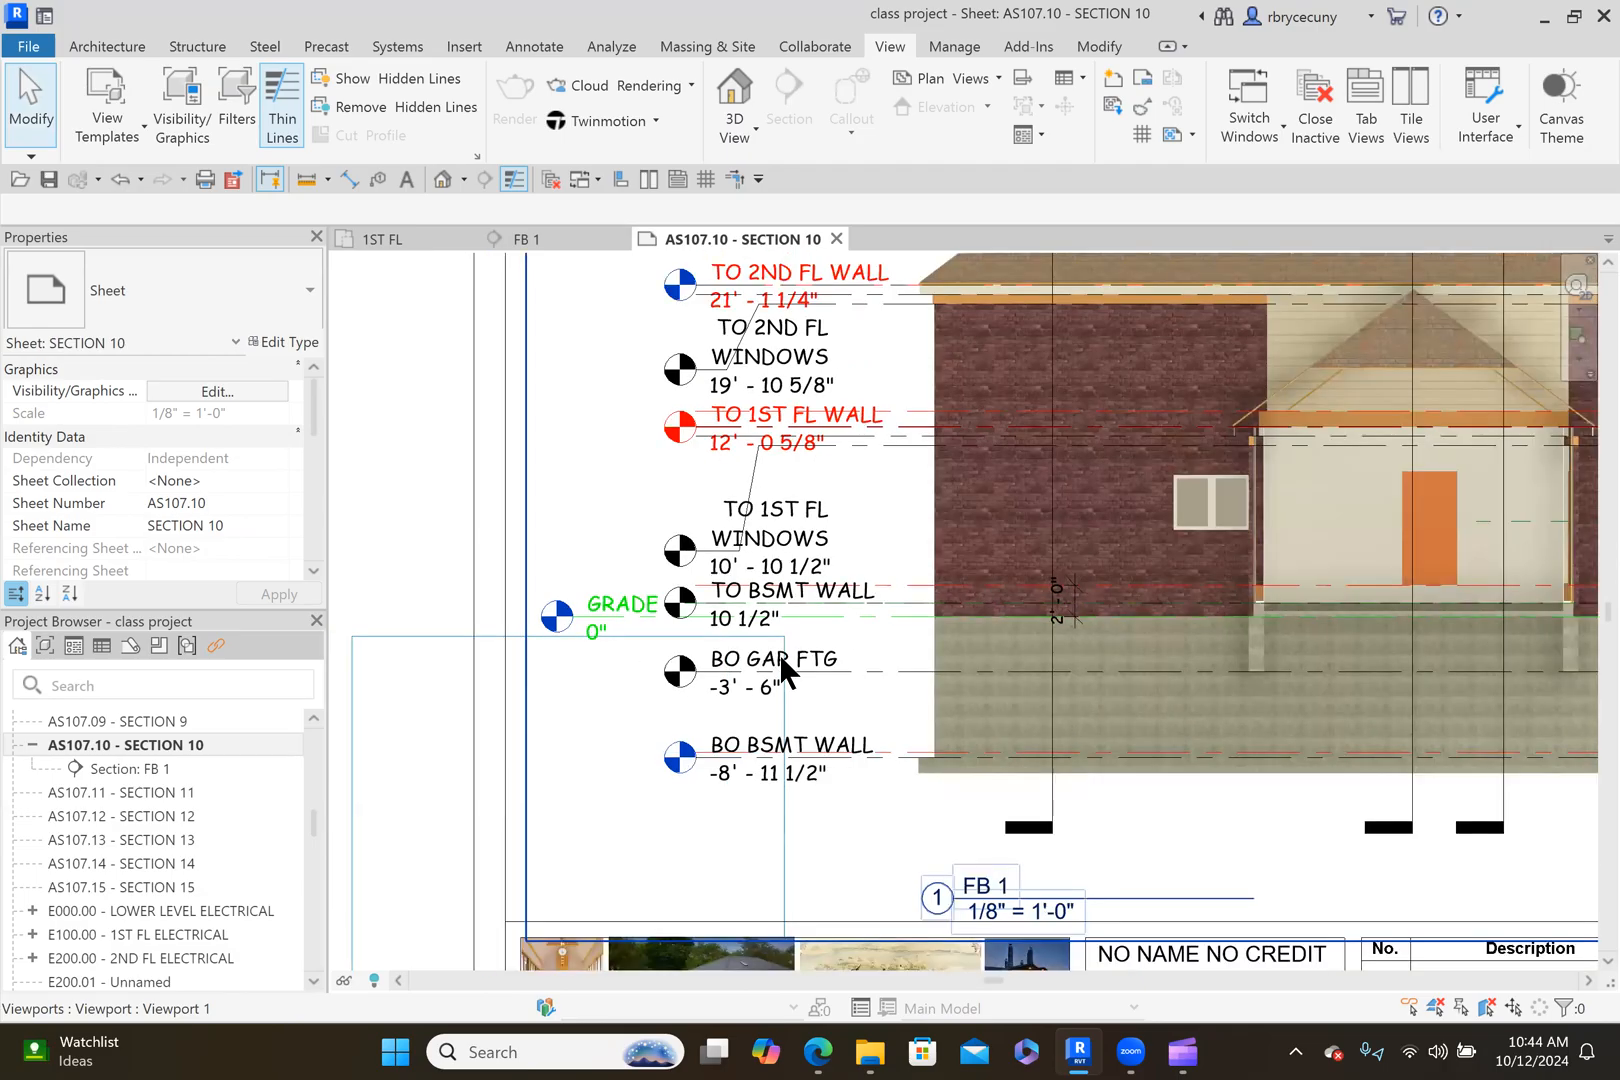
scroll(794, 508, "down", 2)
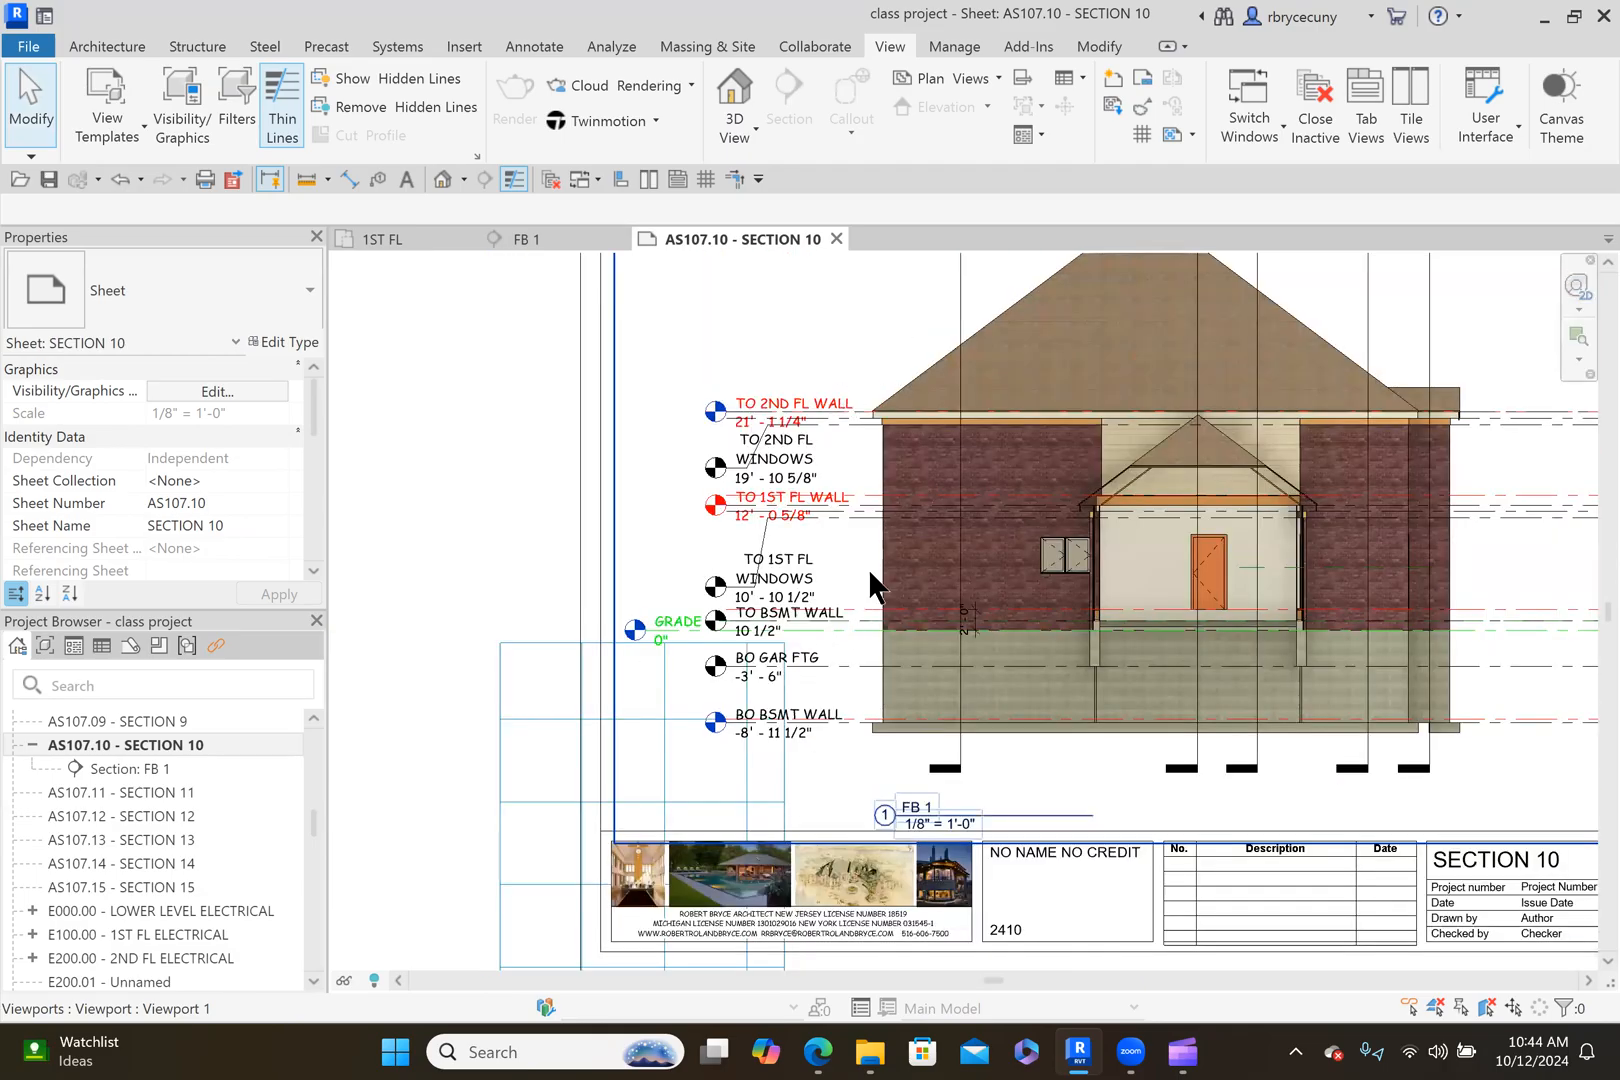
scroll(759, 619, "up", 2)
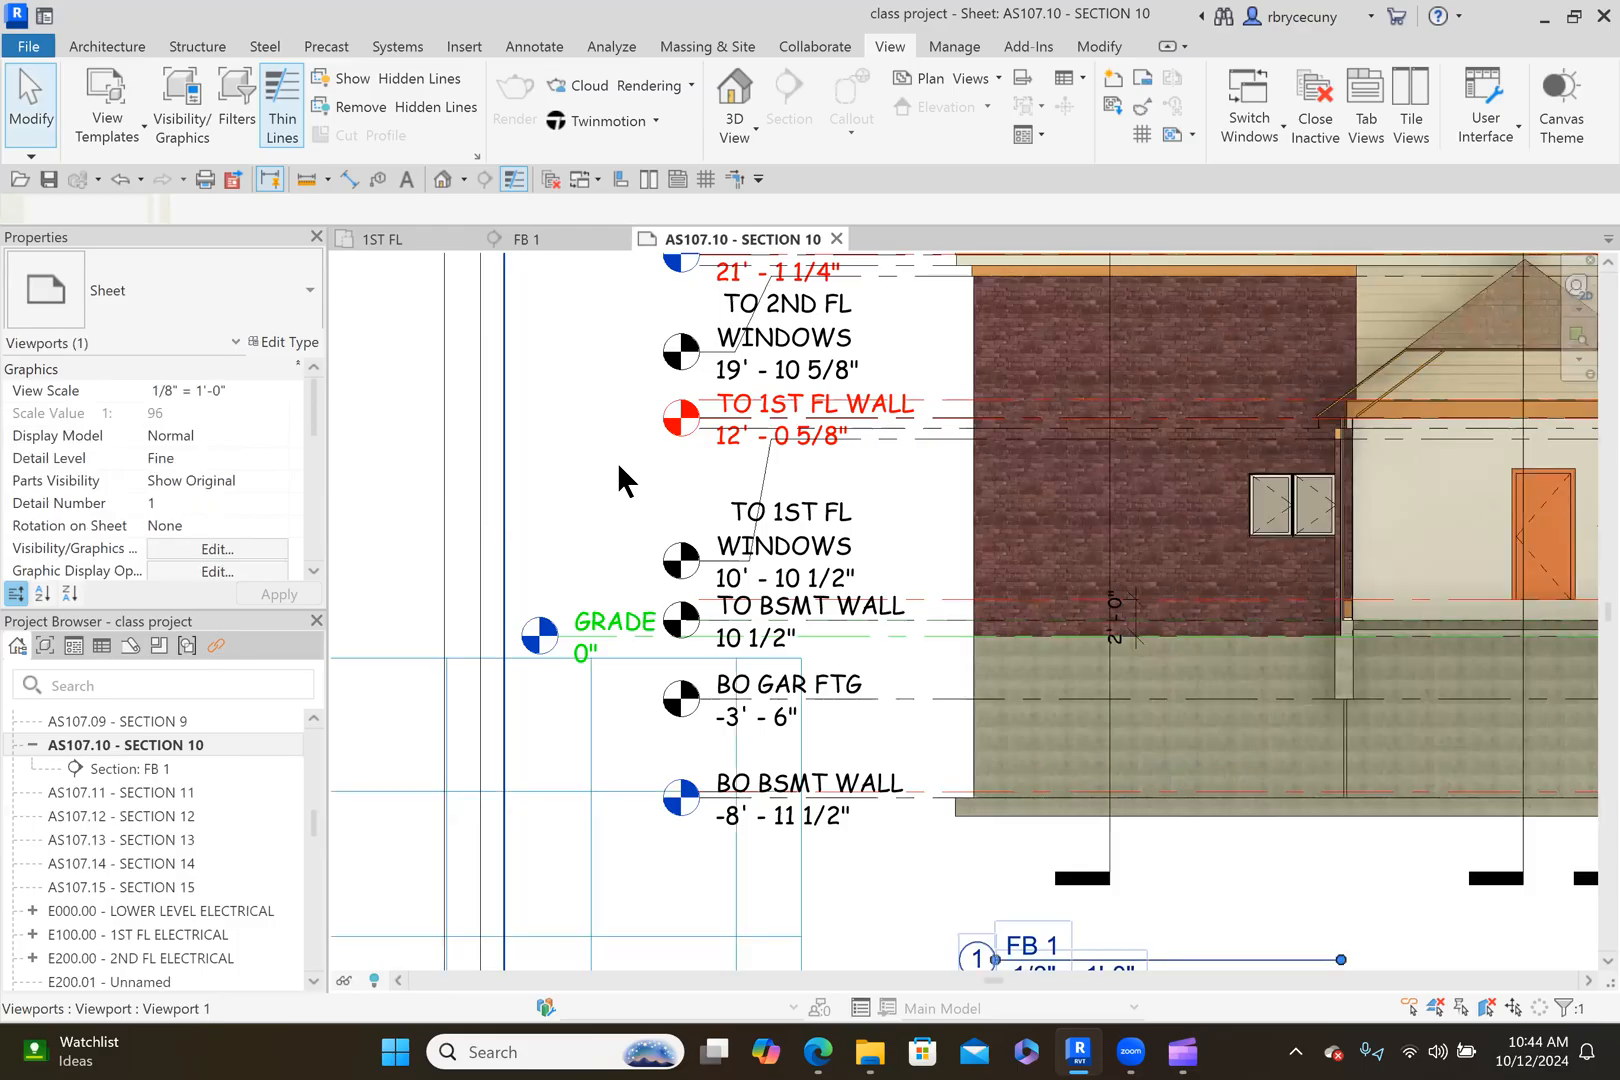
left_click(618, 462)
key("Down")
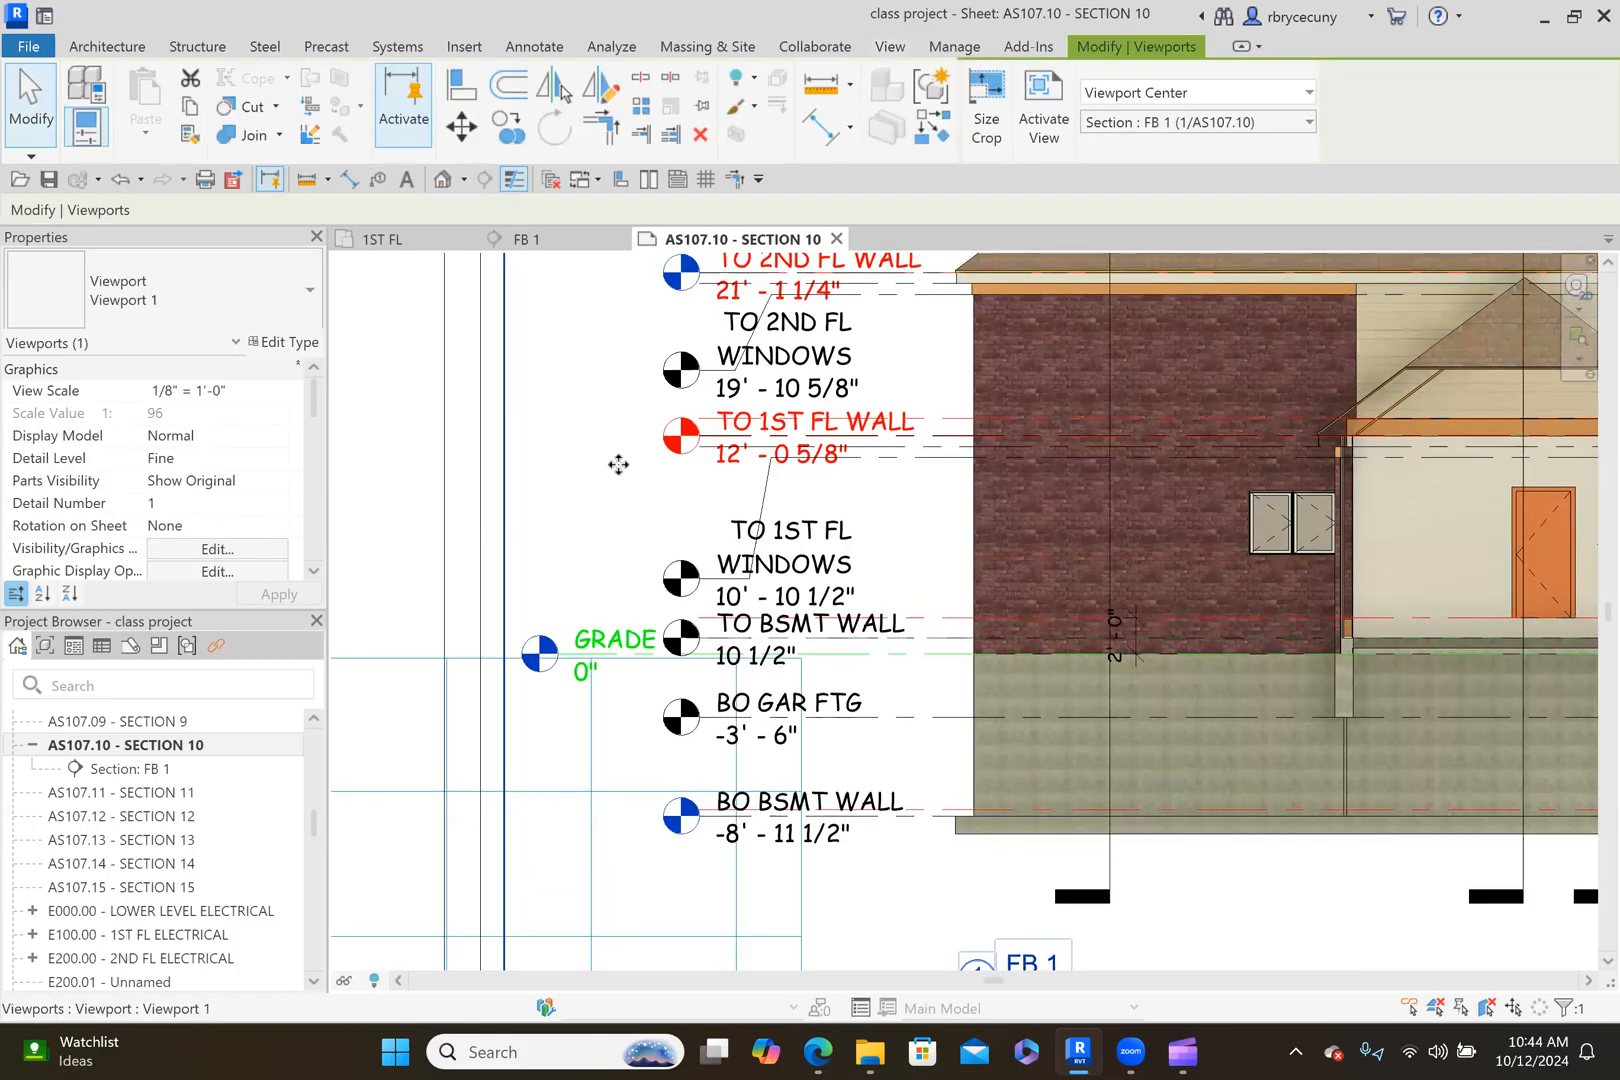
key("Down")
key("Down")
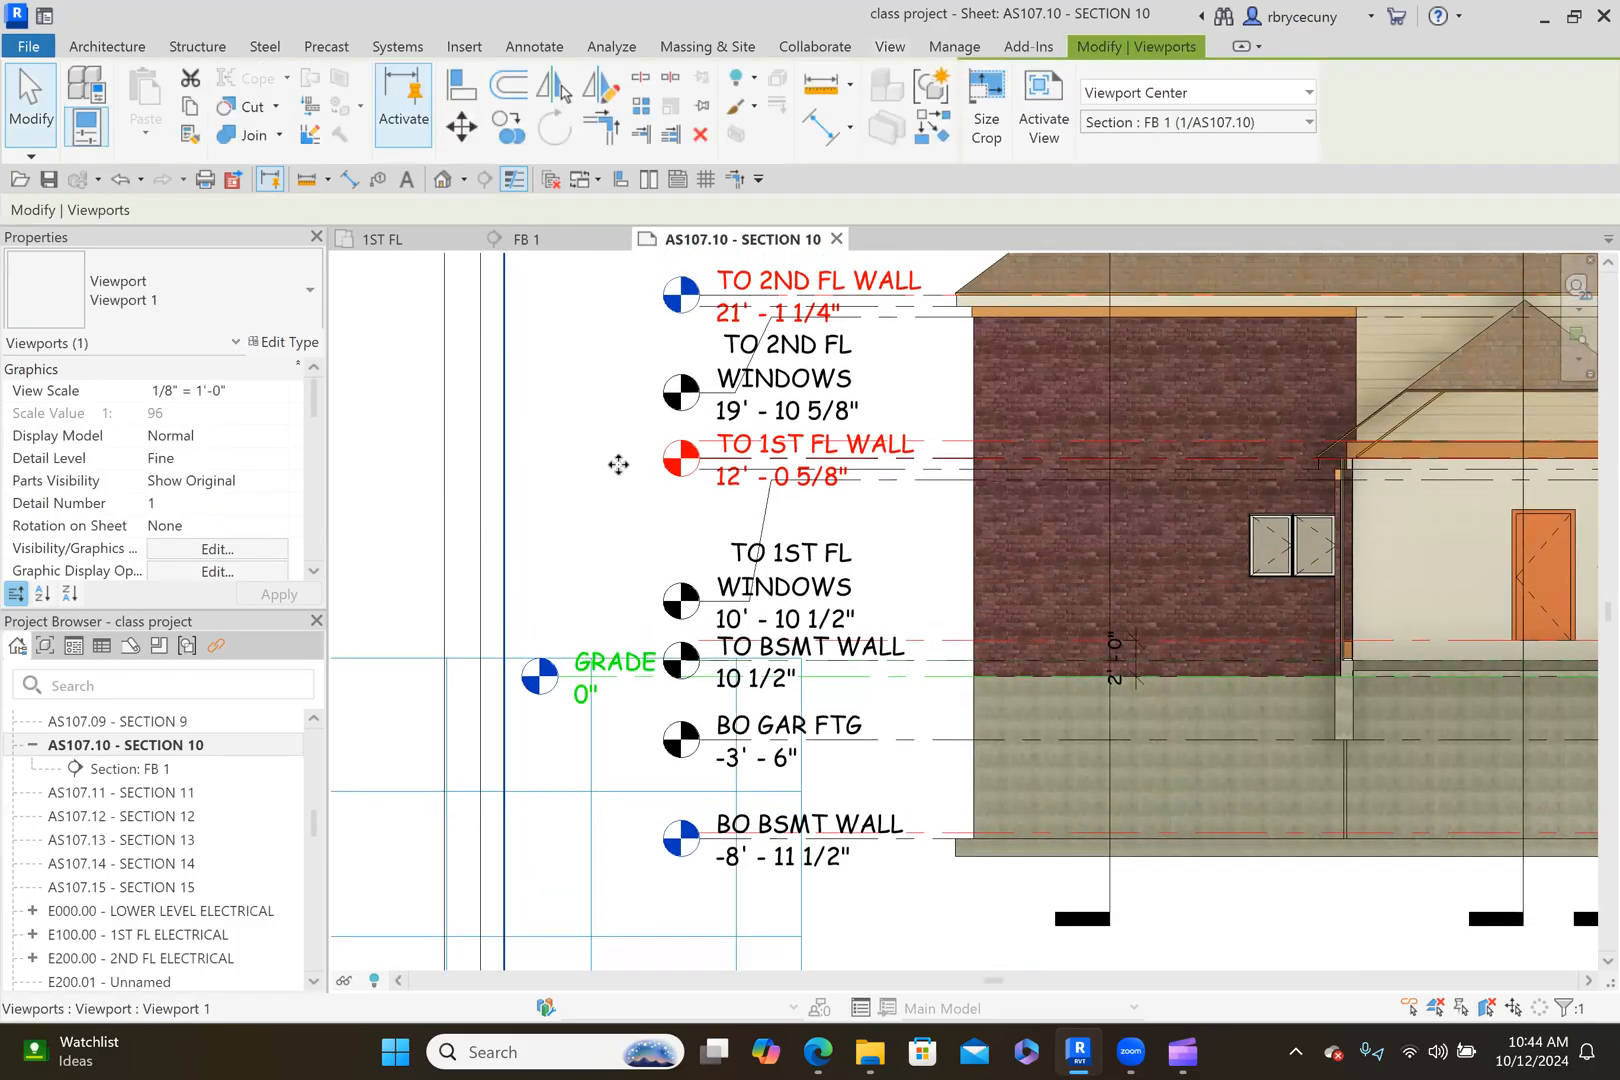
key("Up")
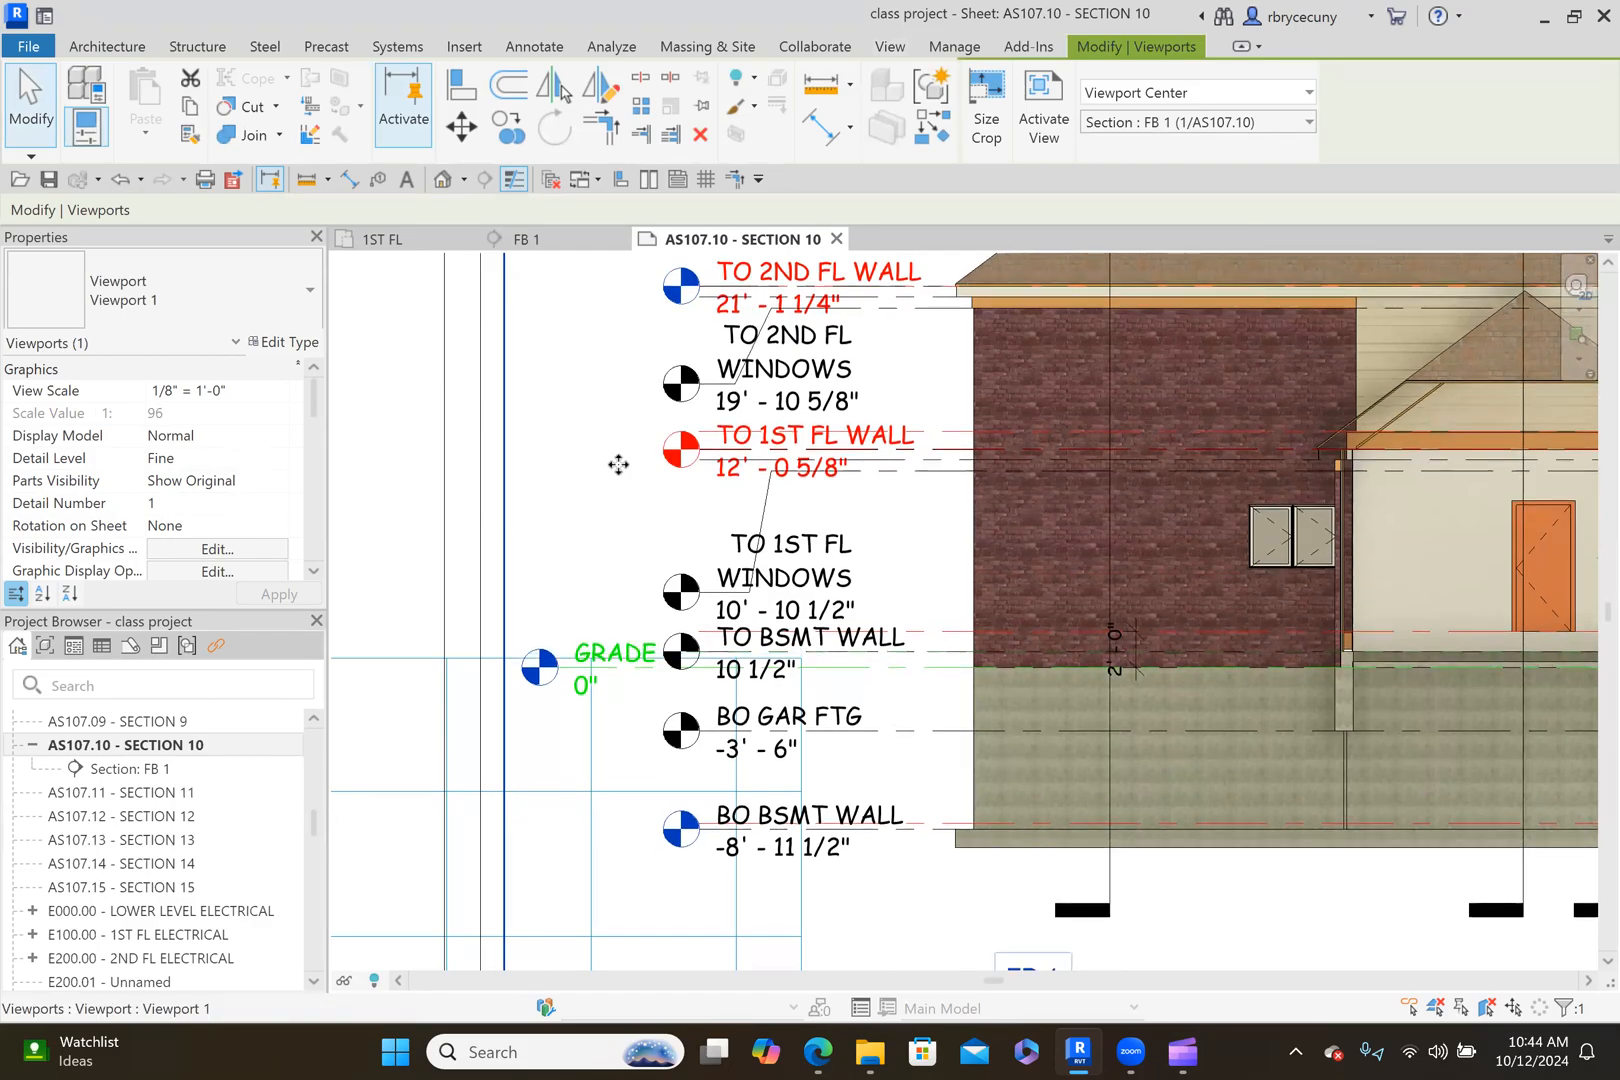
key("Up")
scroll(451, 630, "down", 1)
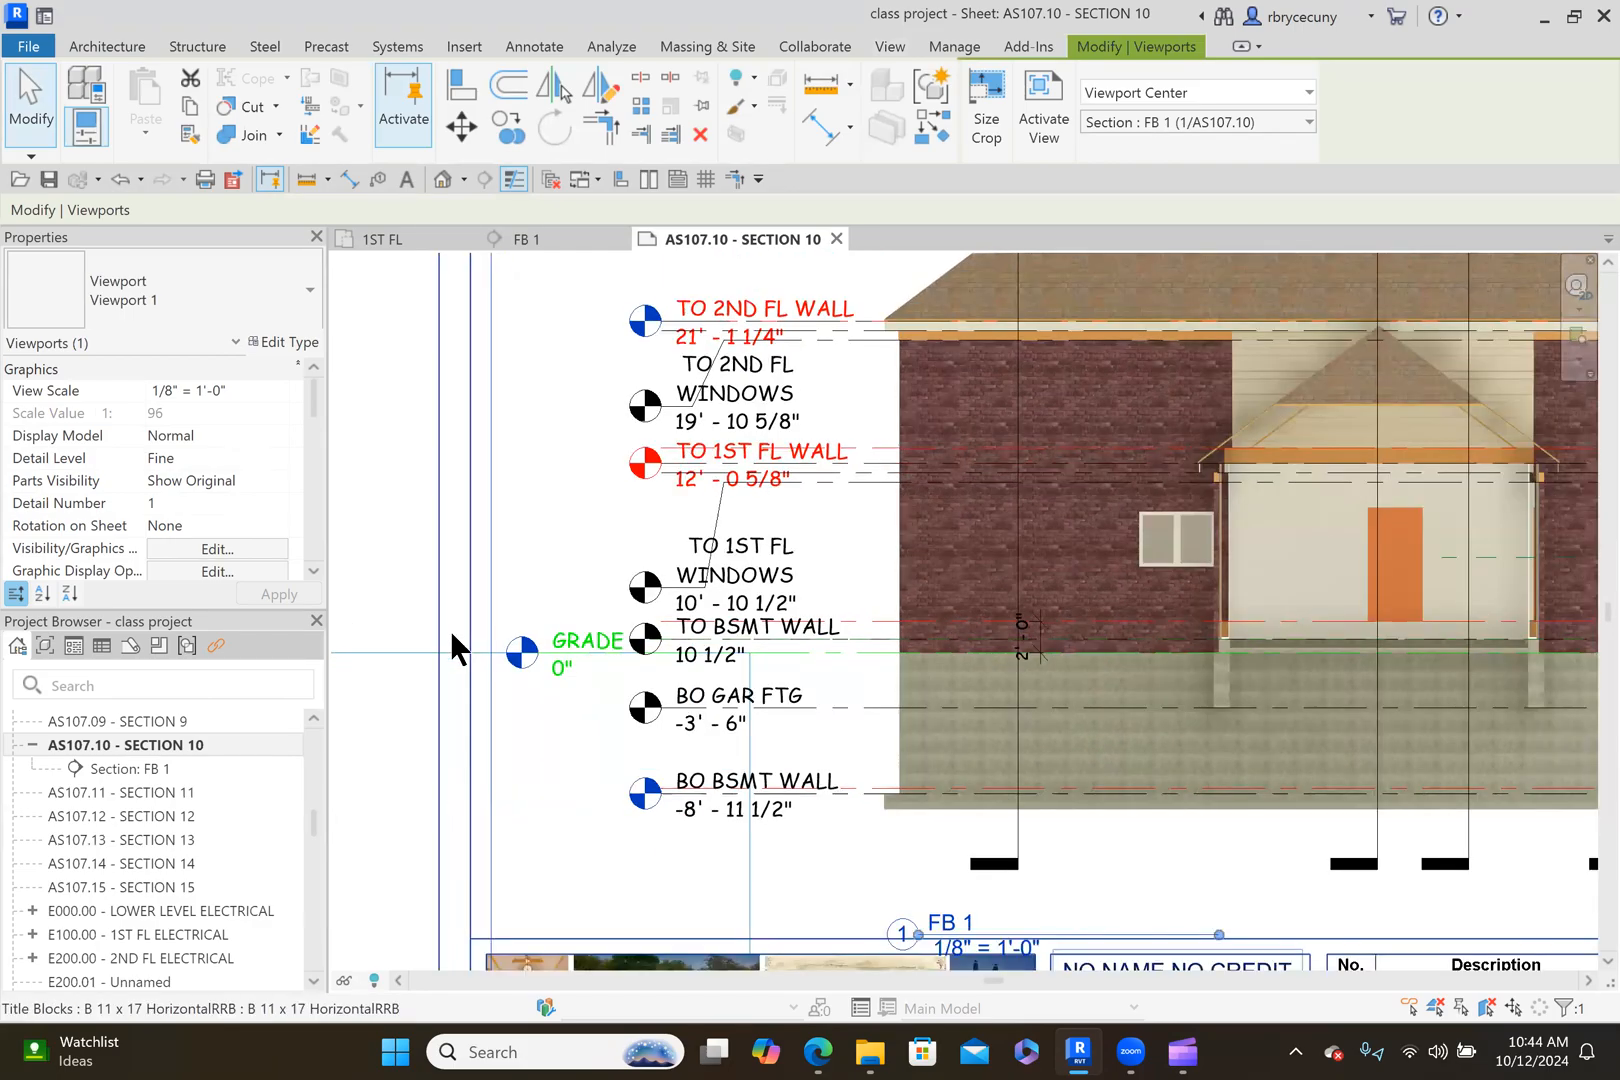
scroll(451, 632, "down", 5)
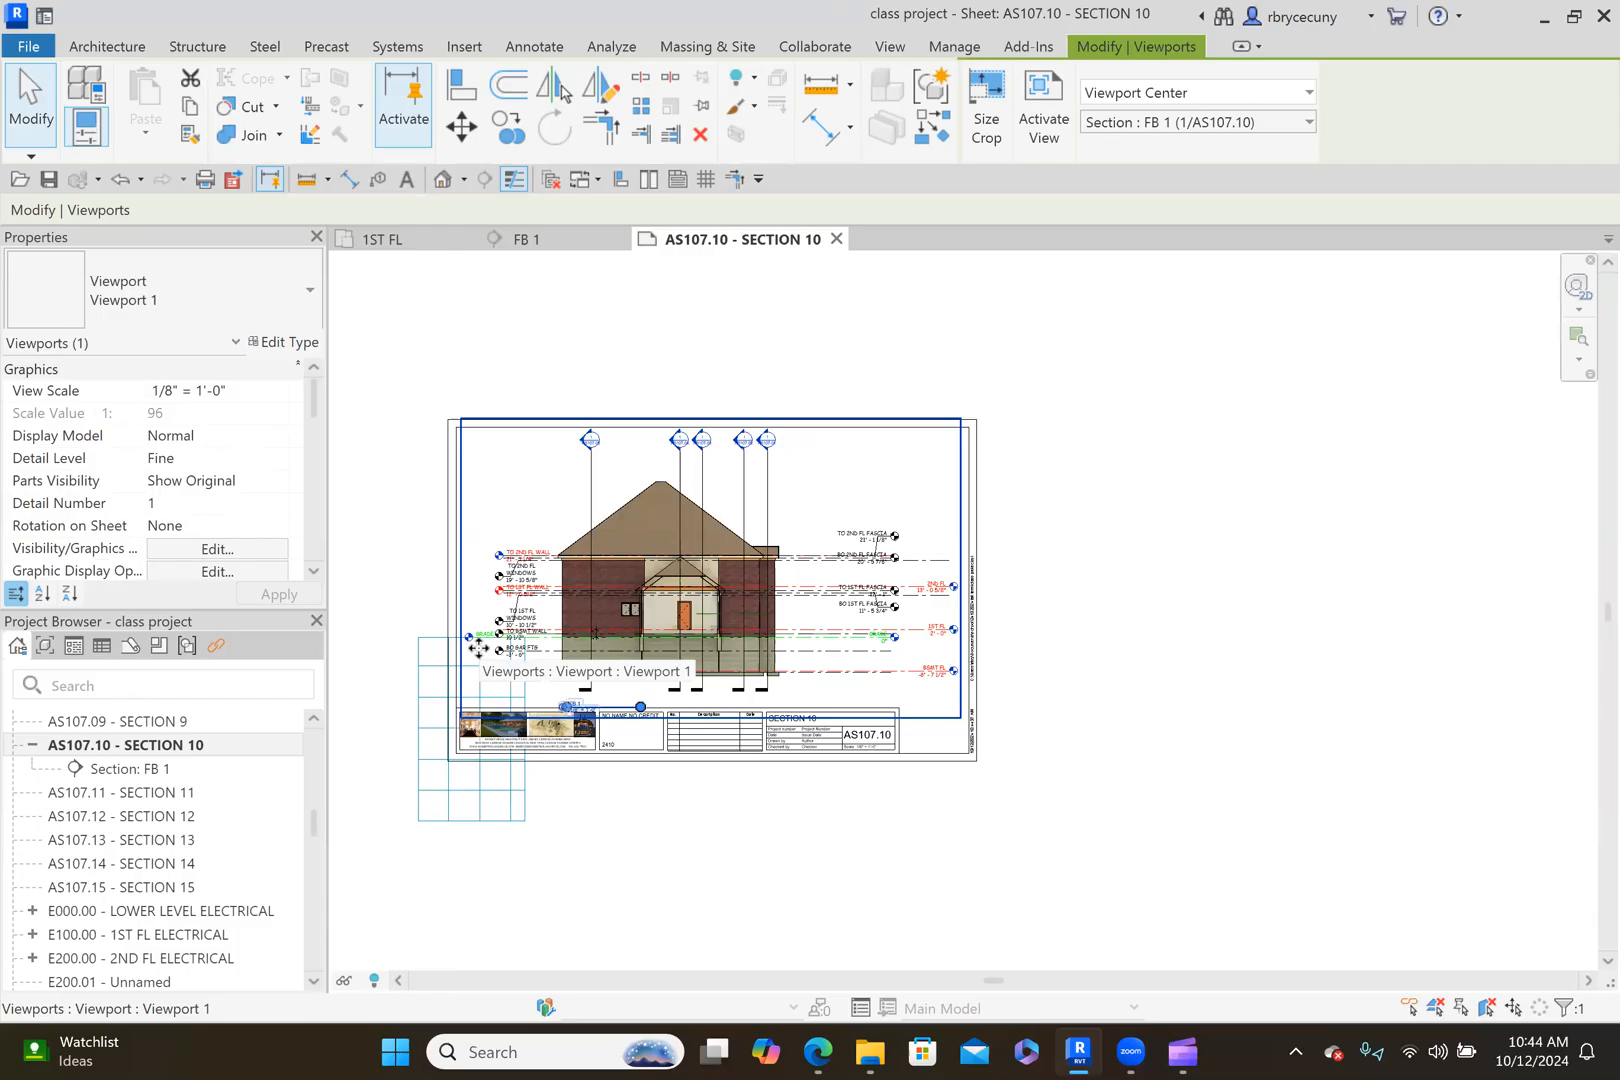
In the 1ST FL floor plan, extend the view depth of the AS107.10 section line toward the far exterior wall beside the stairs.
left_click(400, 238)
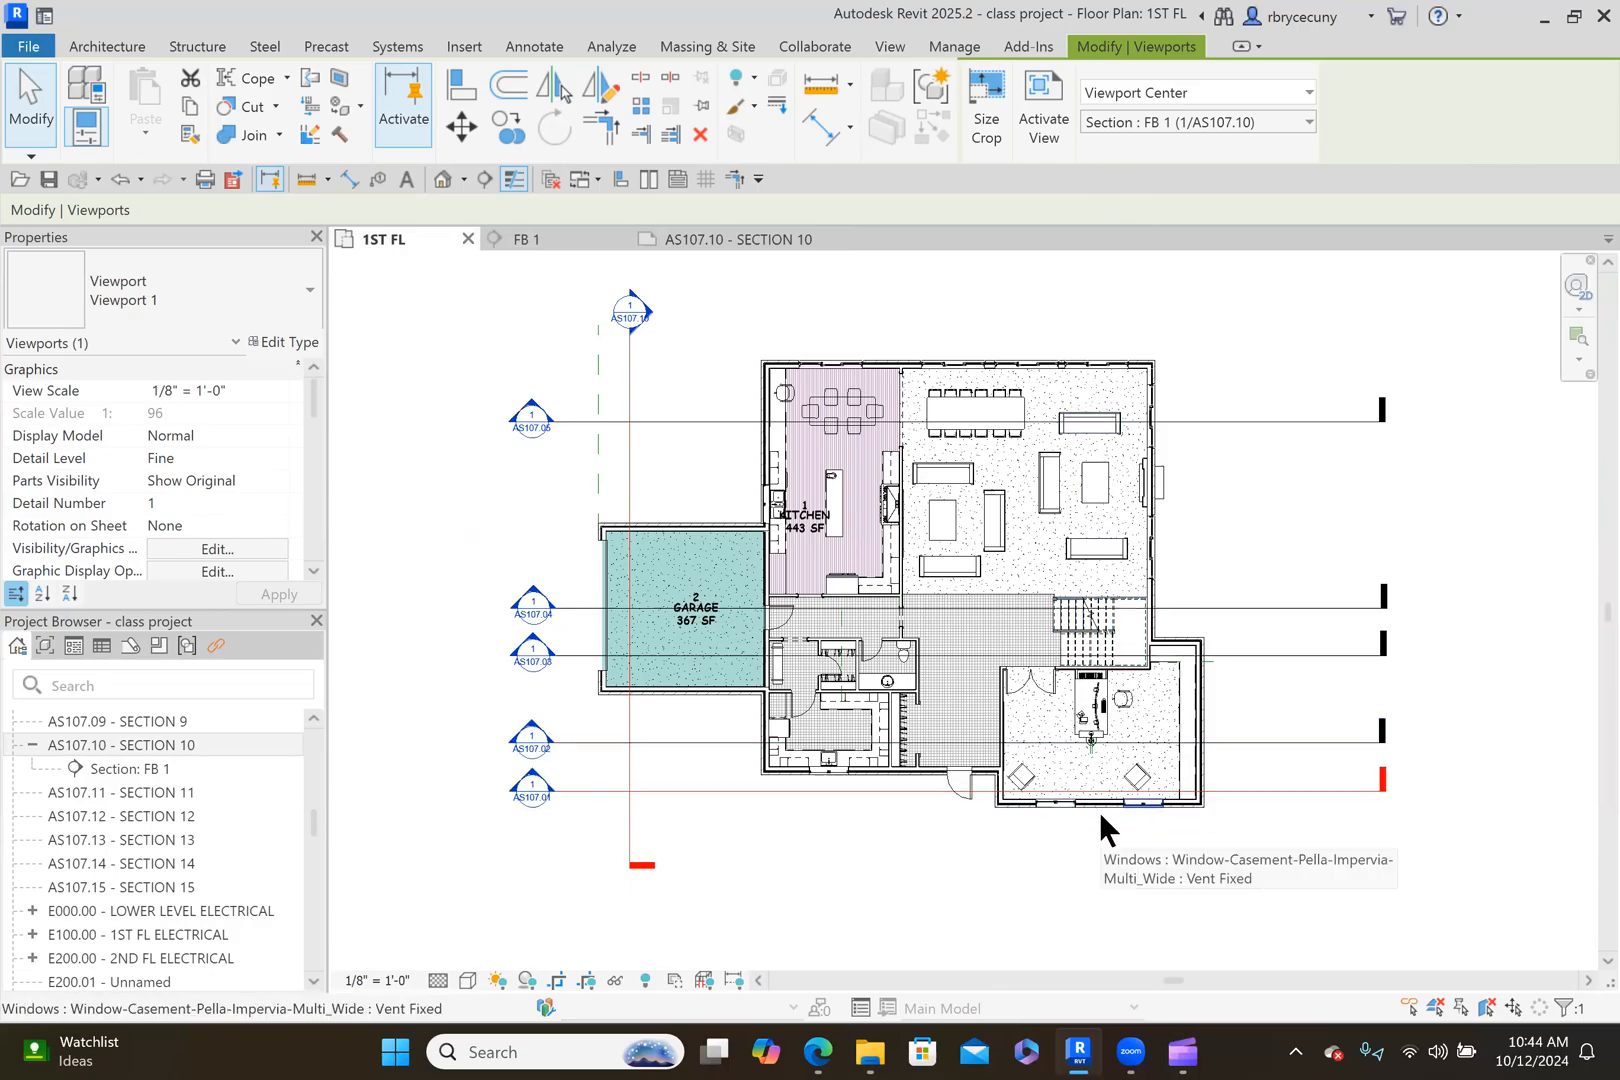
left_click(628, 759)
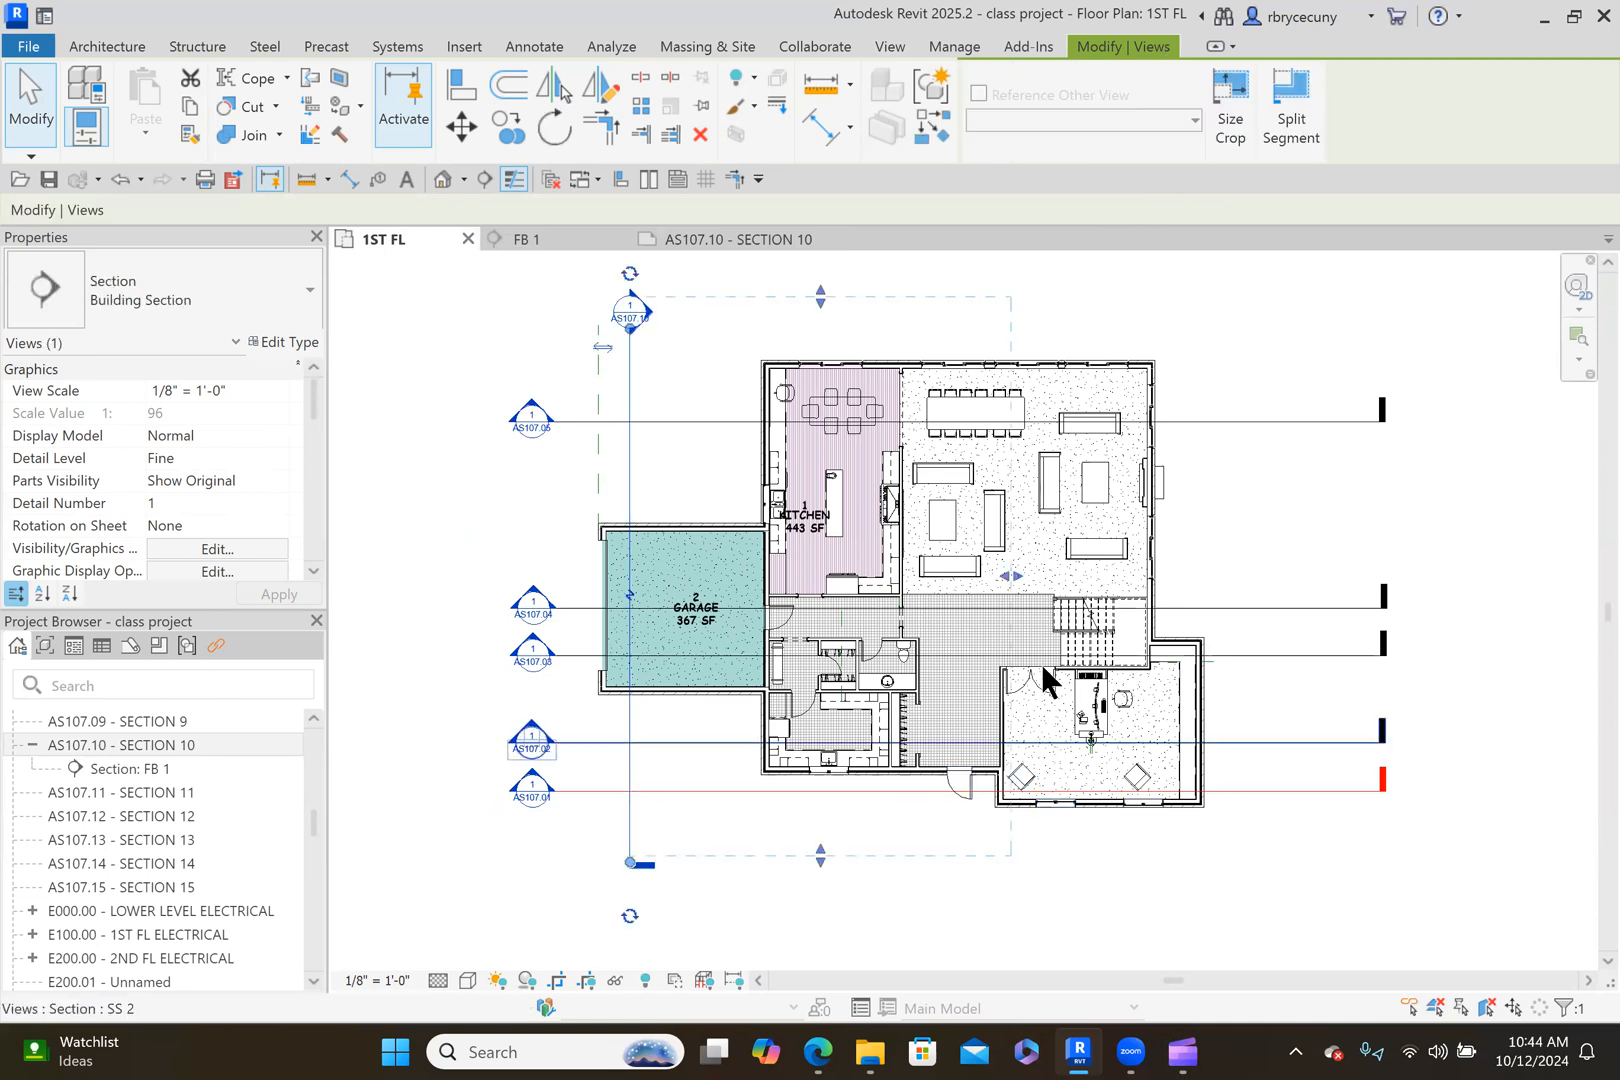
left_click_drag(1012, 578, 1137, 577)
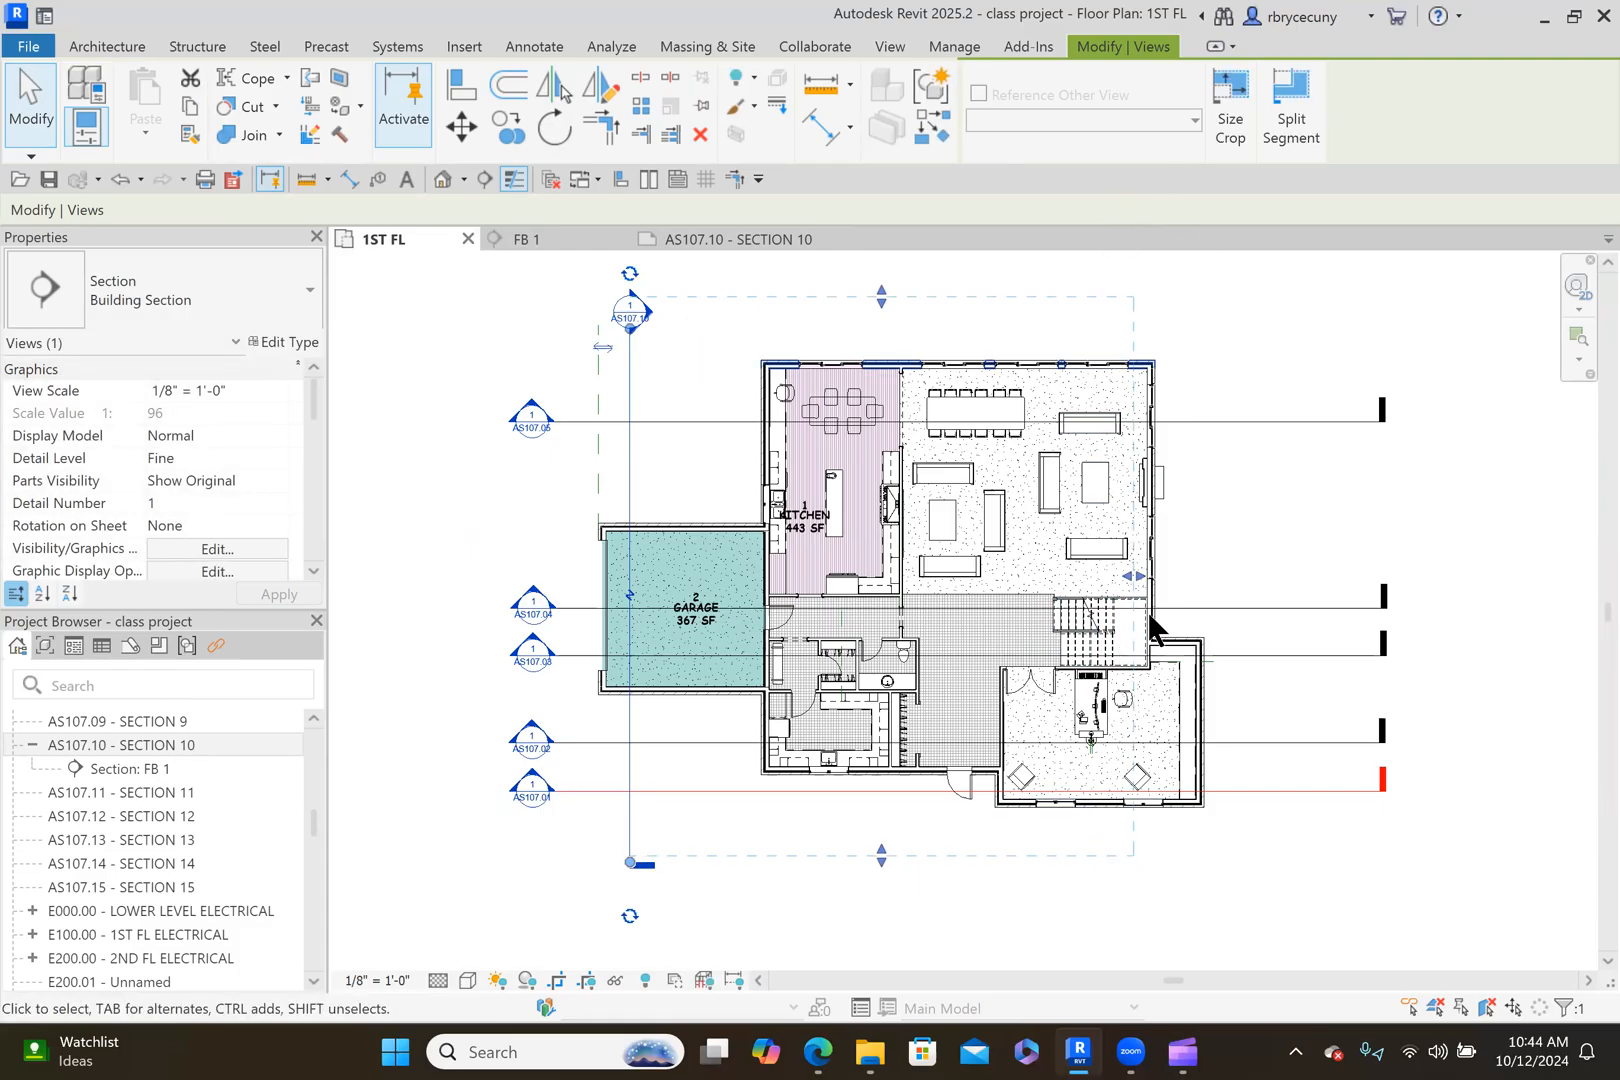
Compare the FB 1 section on sheet AS107.10 with its view depth in the 1ST FL floor plan.
left_click(752, 238)
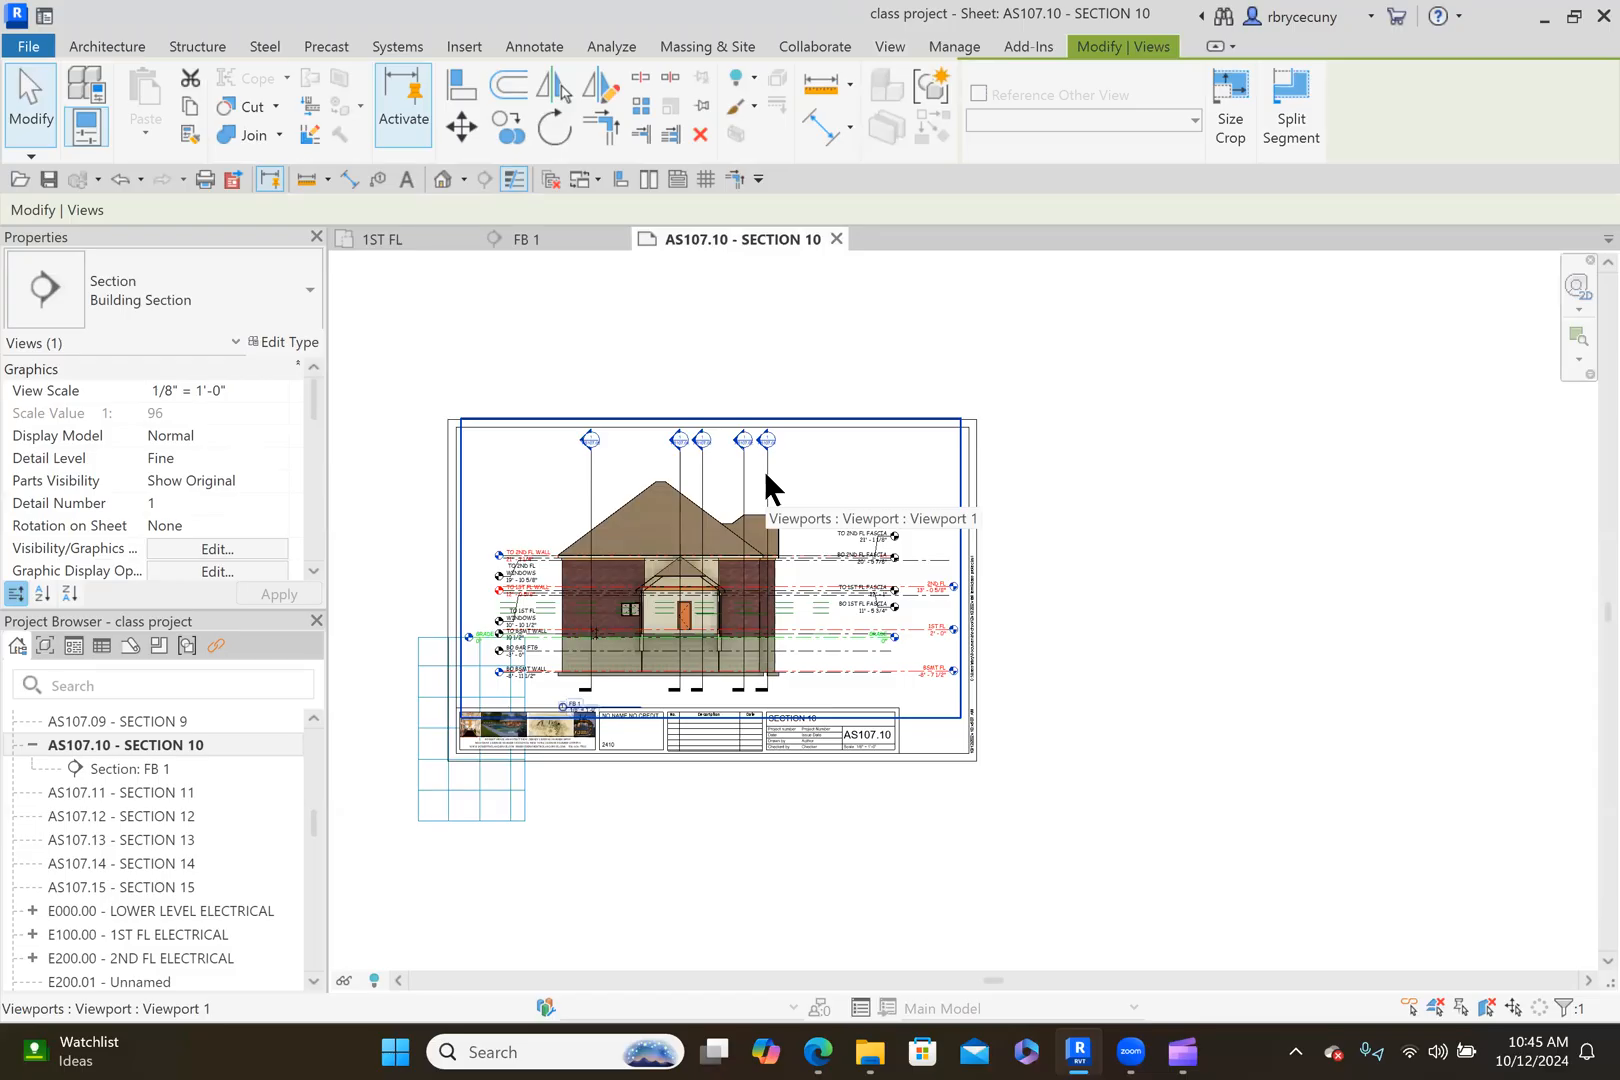
scroll(645, 596, "up", 2)
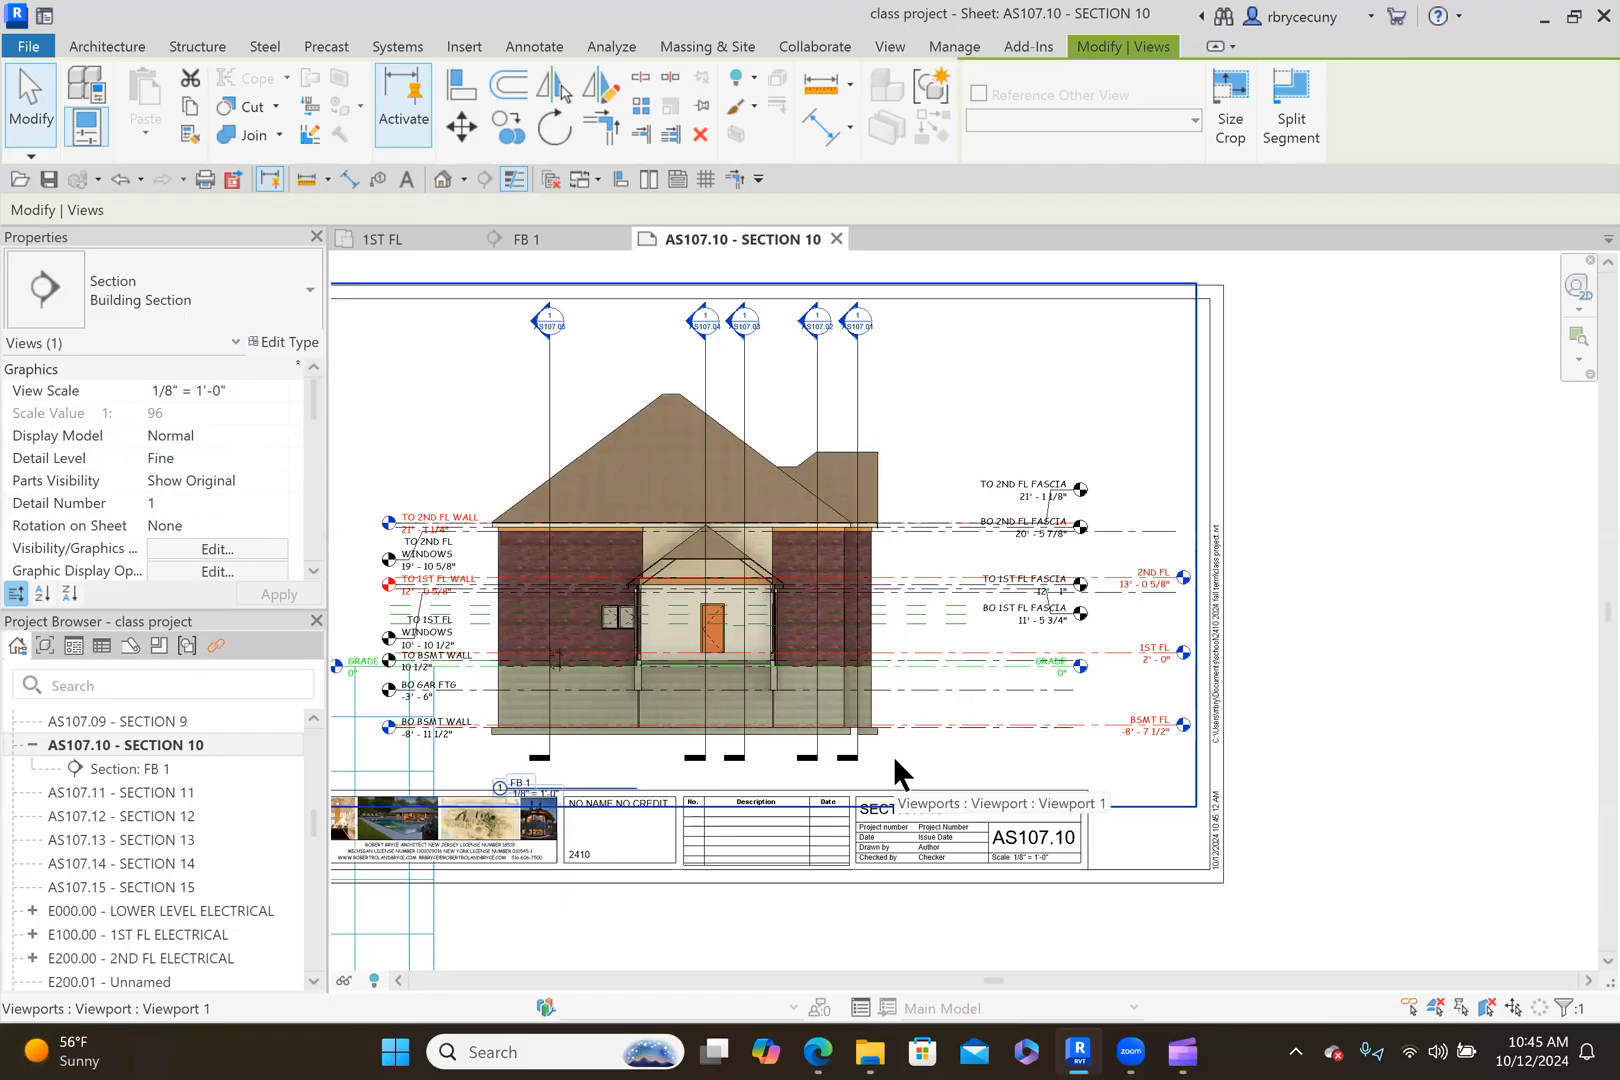
middle_click_drag(757, 643, 895, 580)
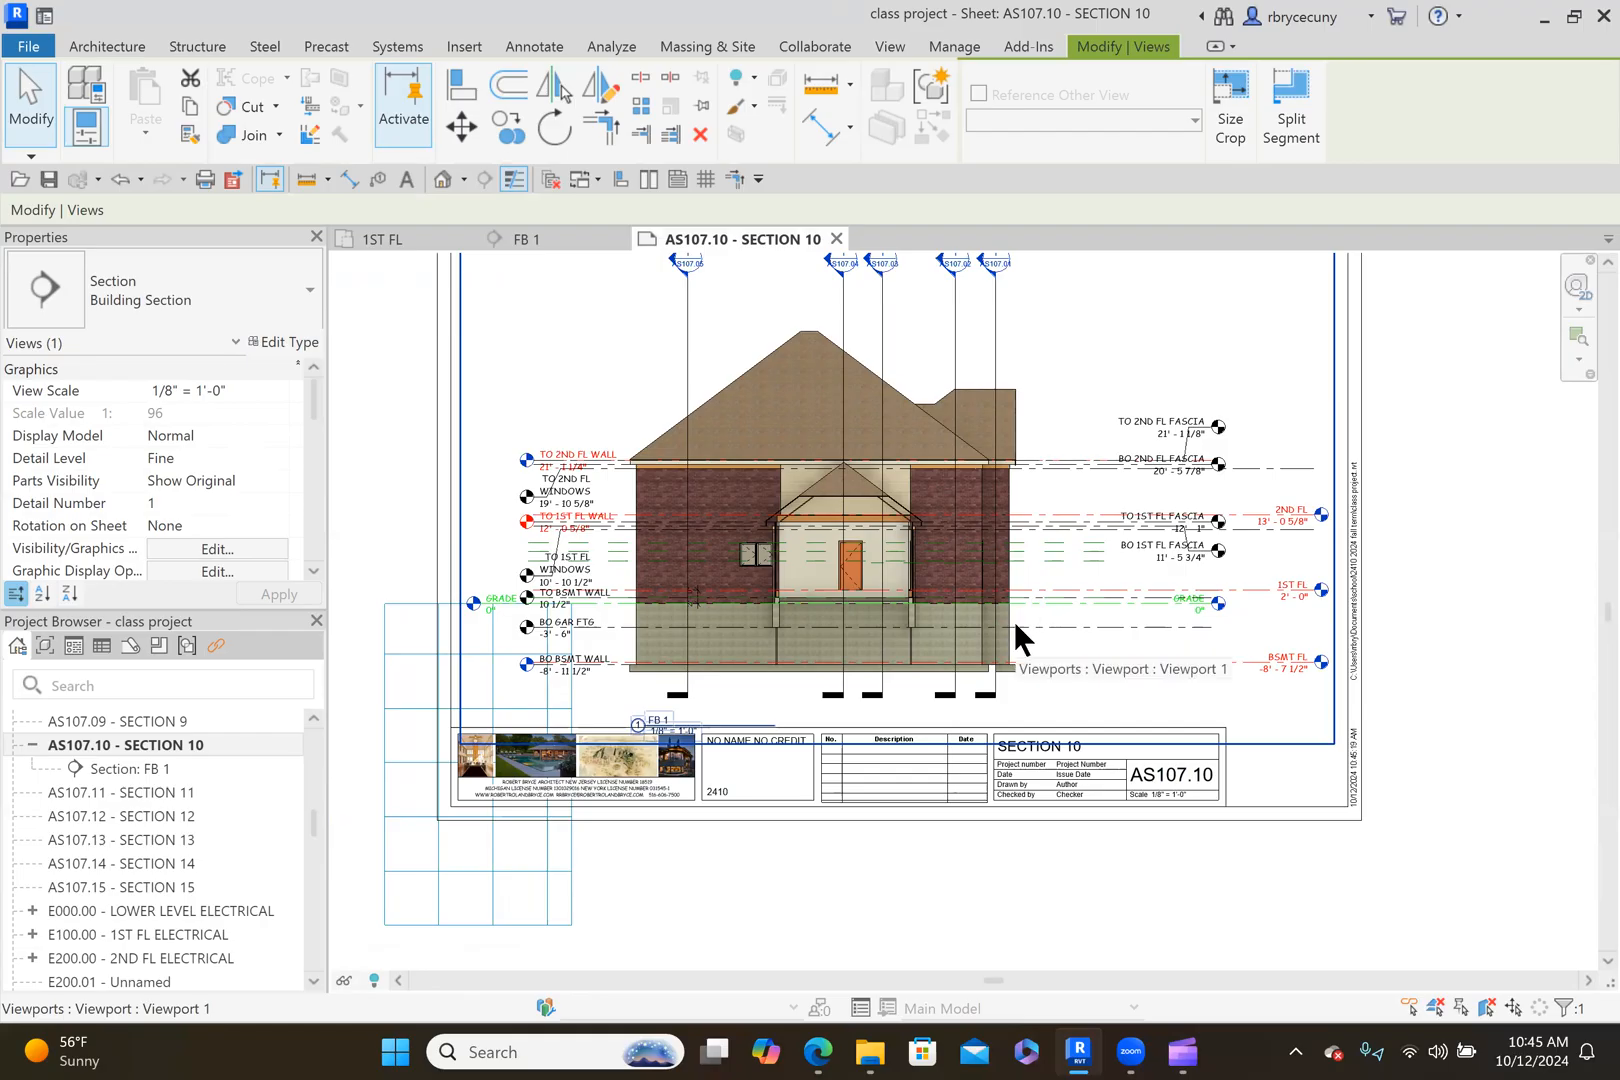
left_click(556, 239)
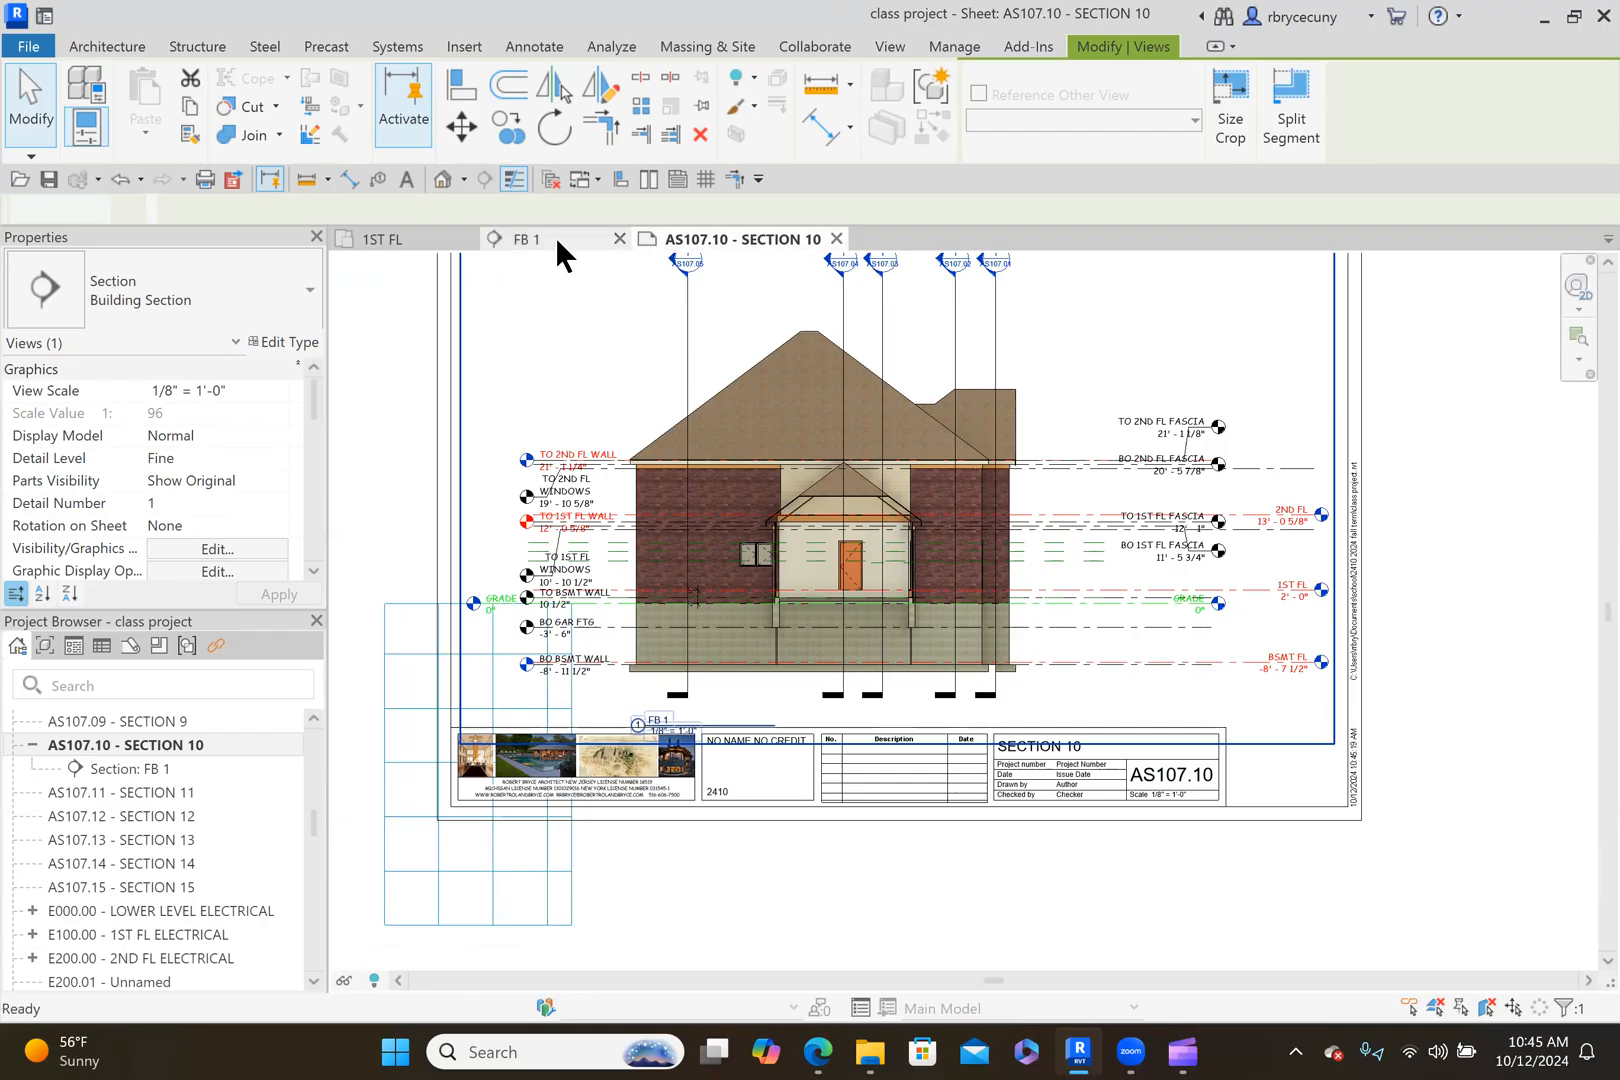
left_click(420, 240)
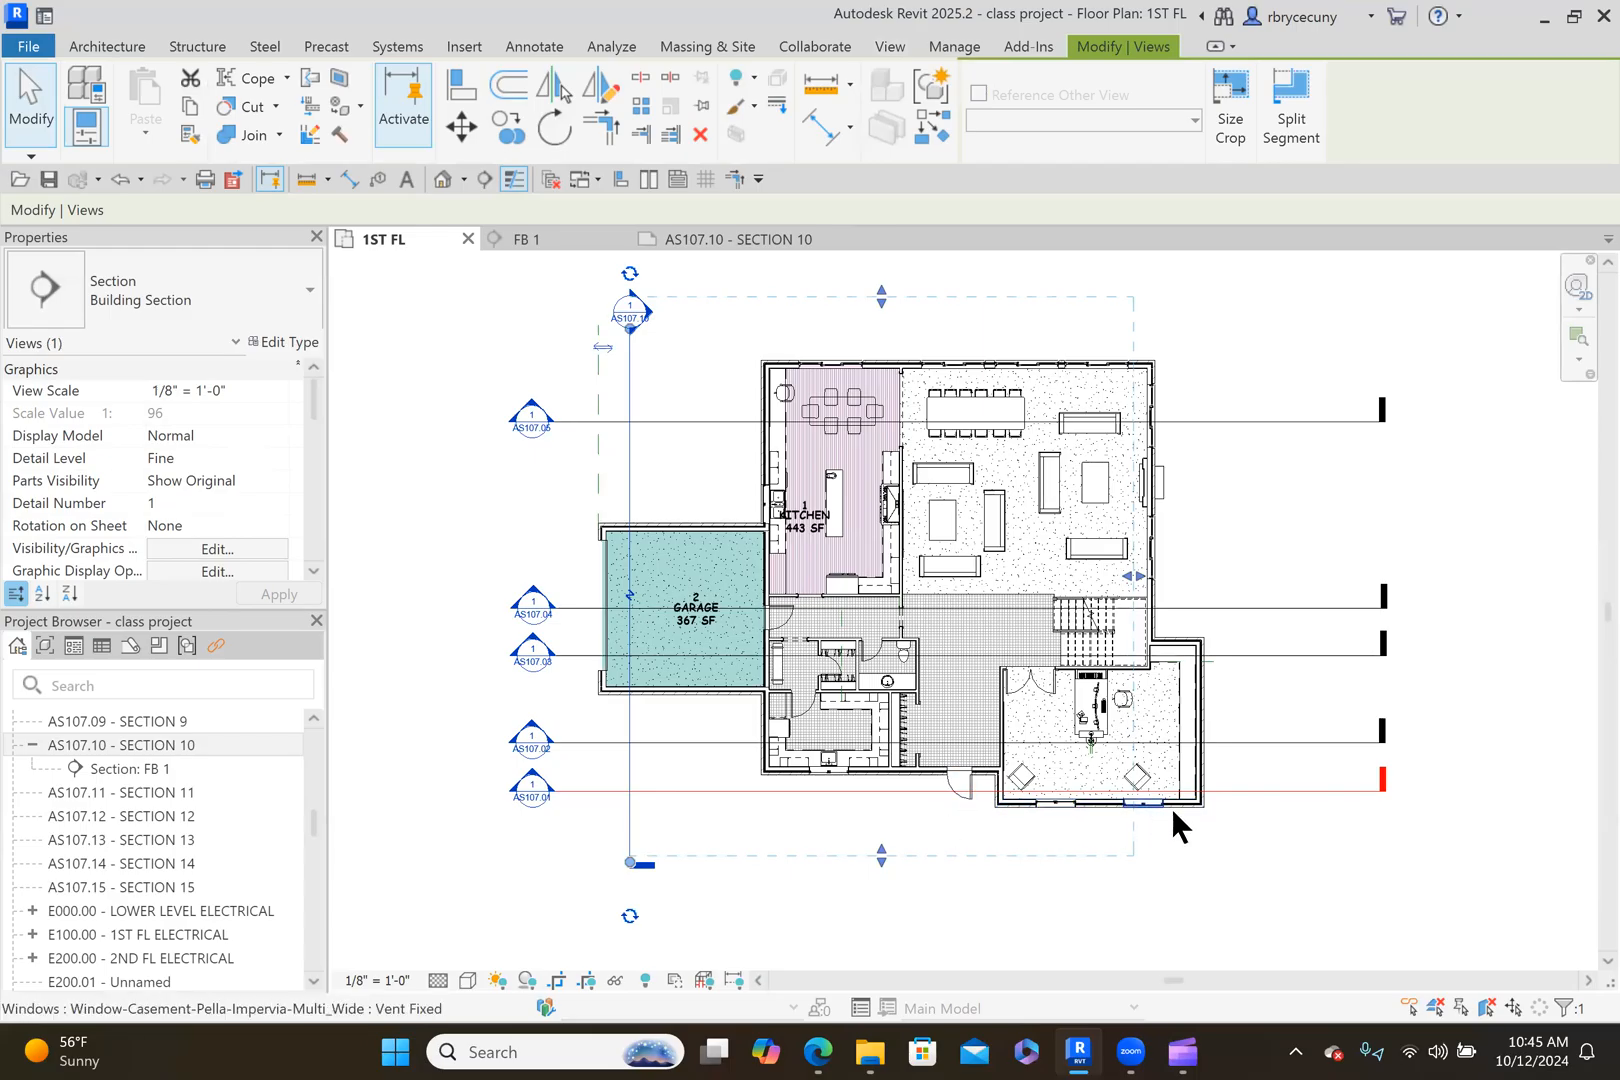
left_click(707, 245)
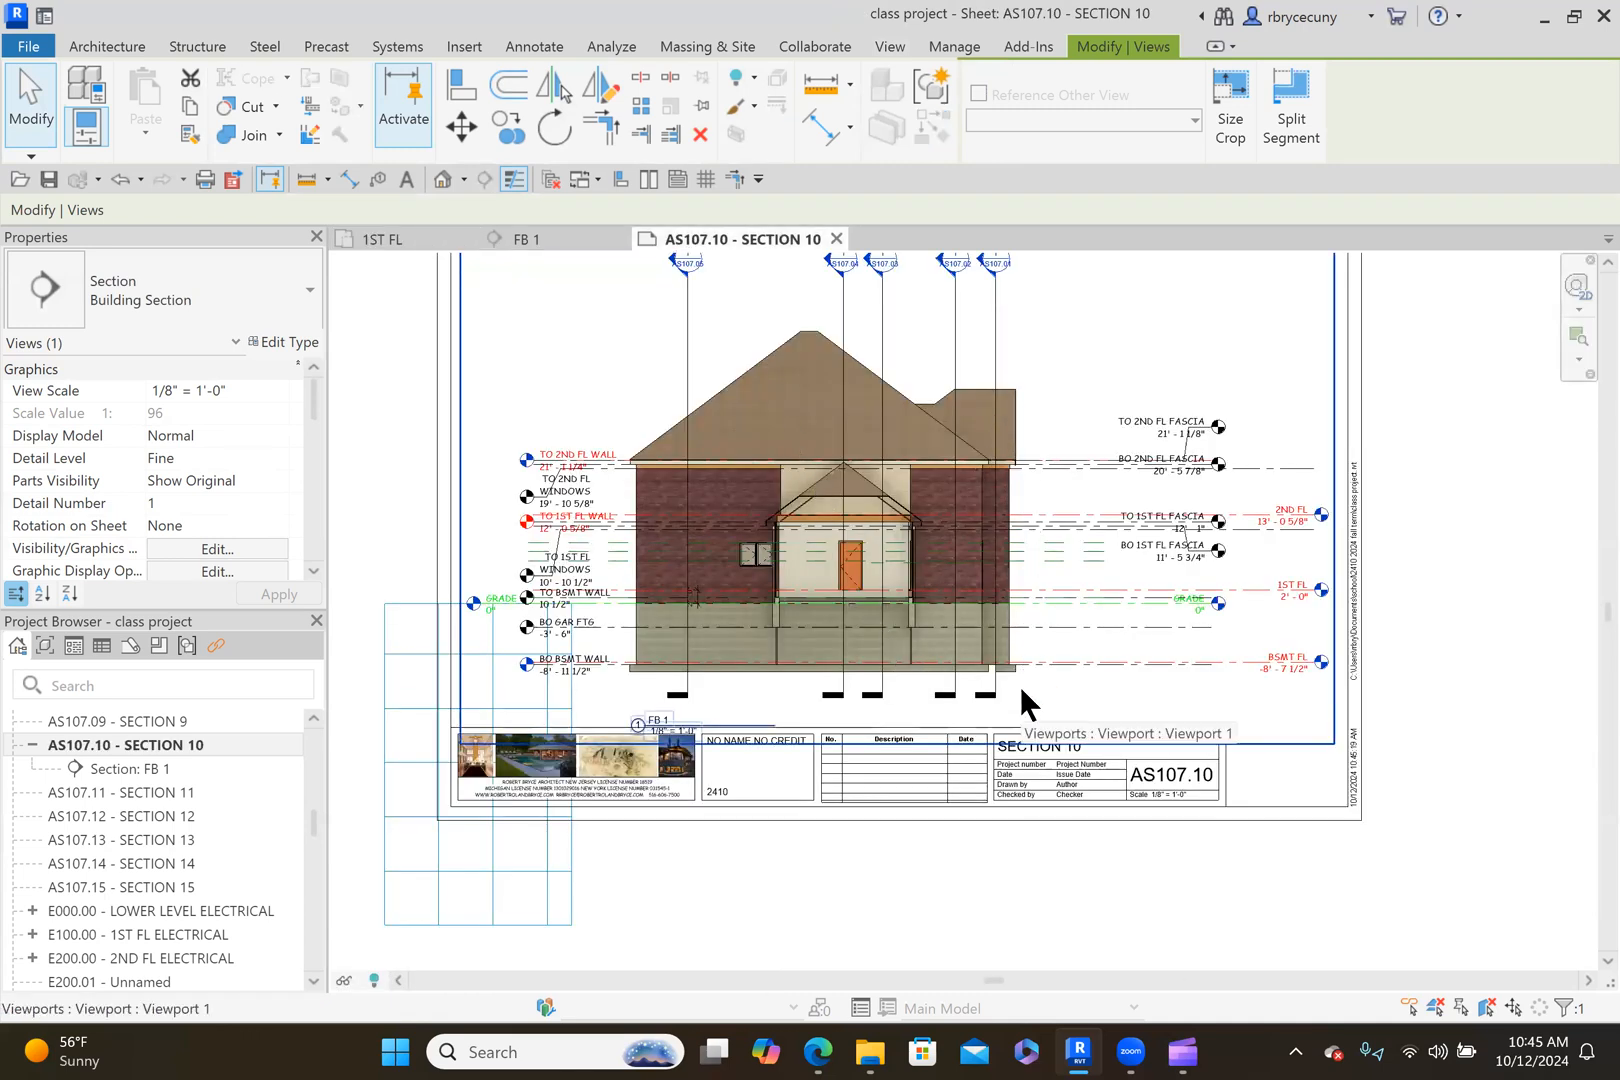
scroll(1049, 705, "down", 1)
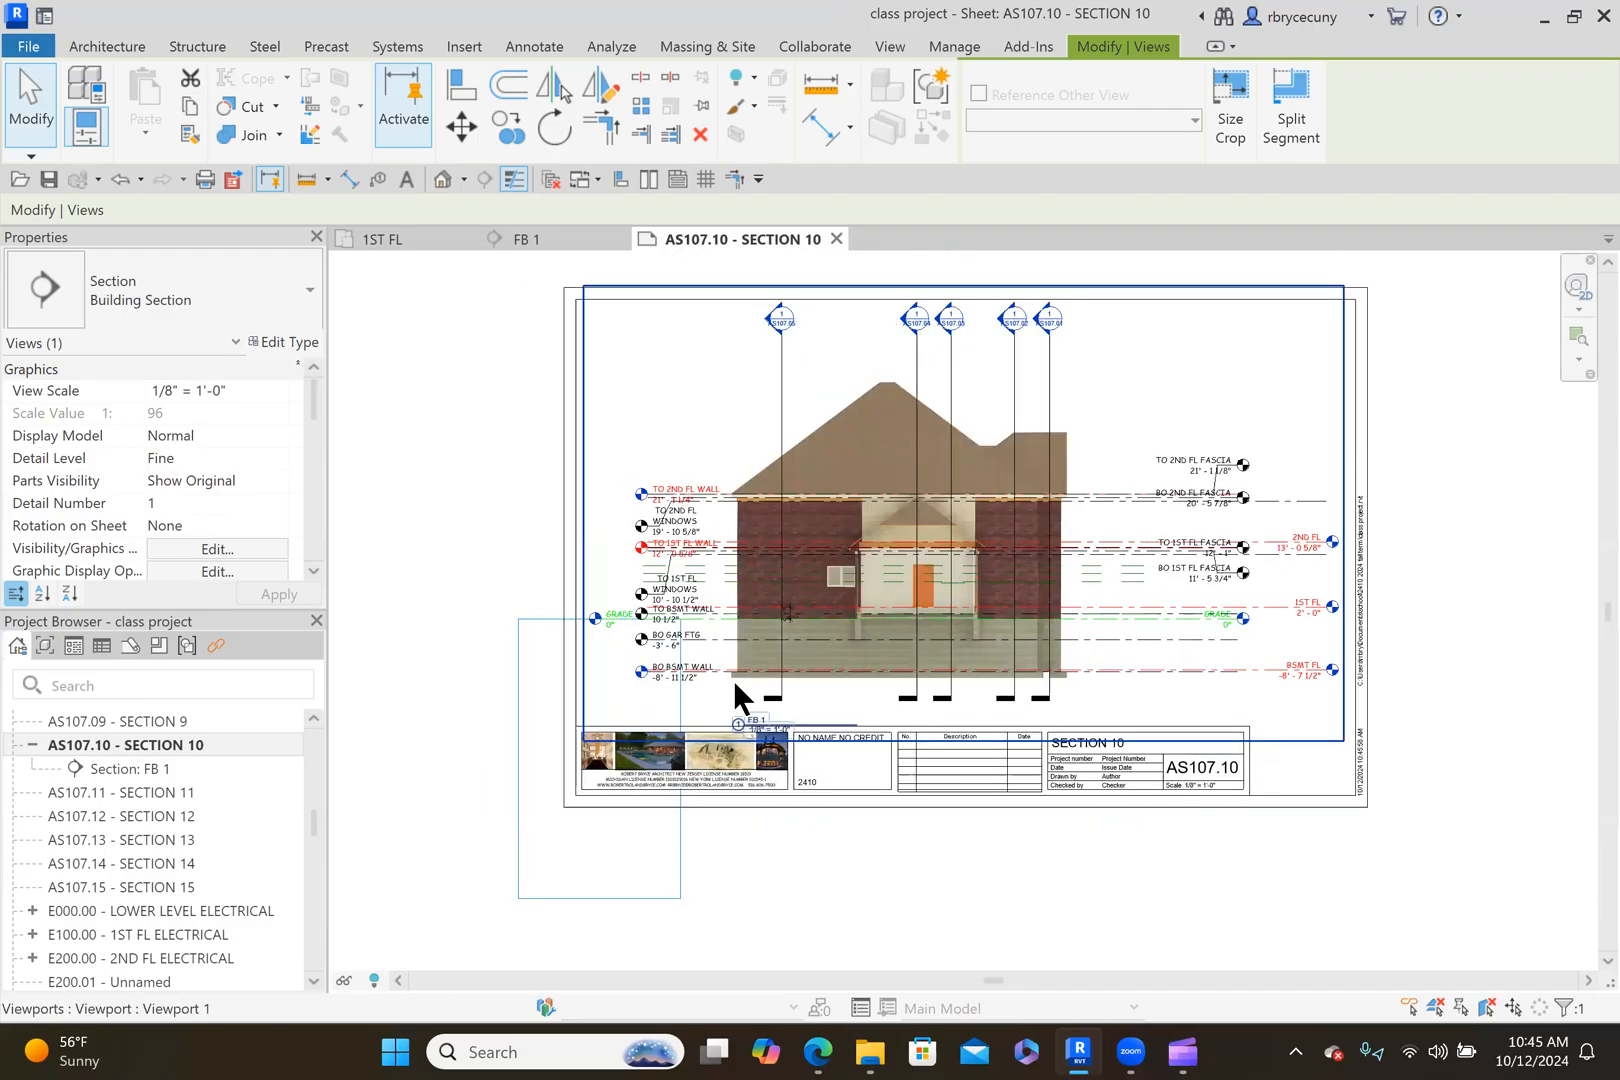
scroll(733, 680, "up", 3)
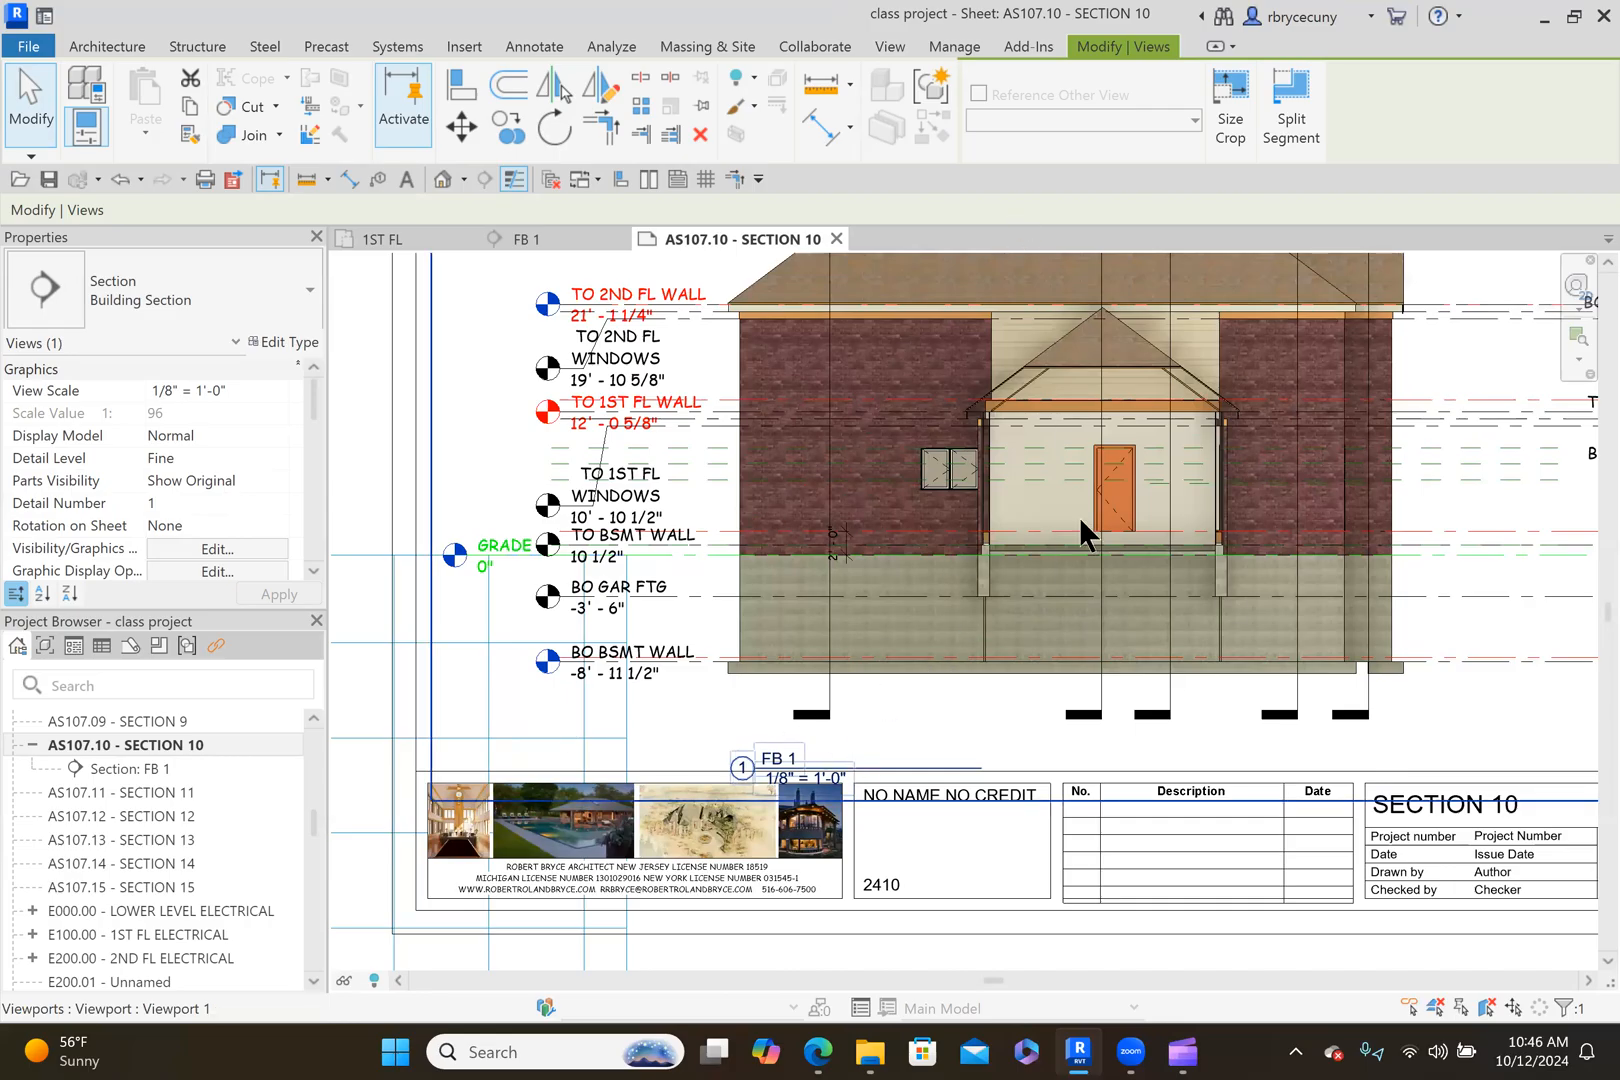
scroll(980, 545, "down", 3)
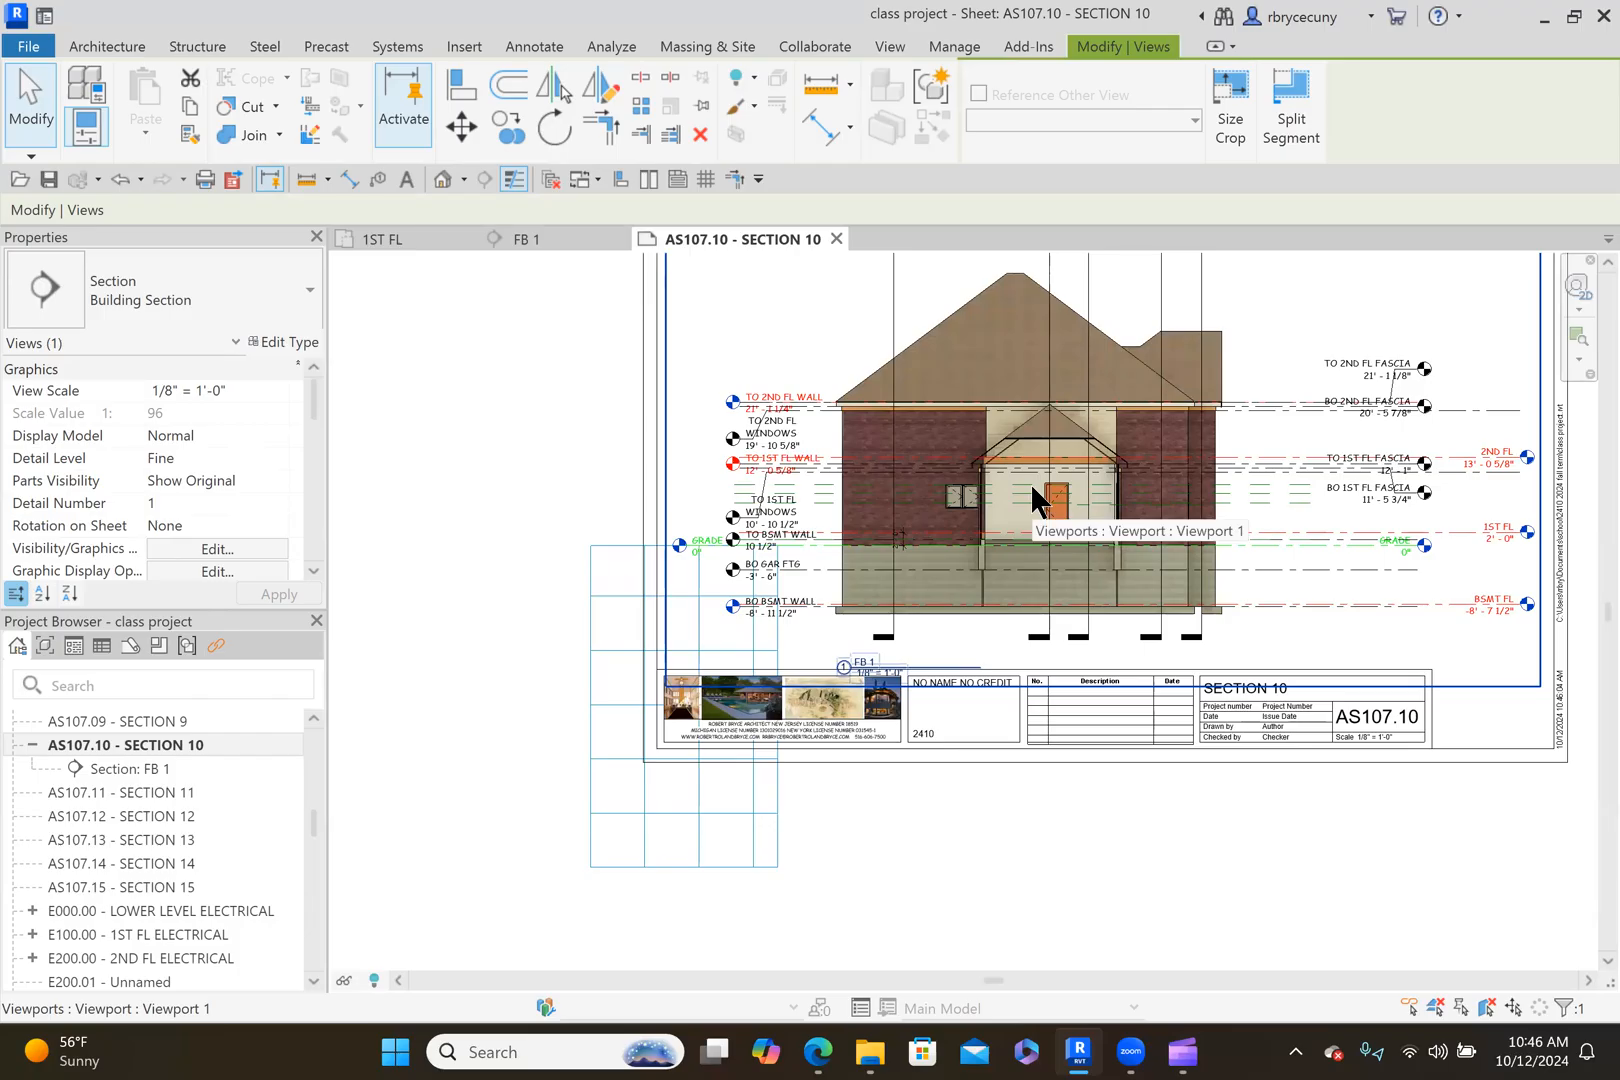
Try nudging the FB 1 viewport to the right on sheet AS107.10, and nudge it back to its starting position.
left_click(918, 437)
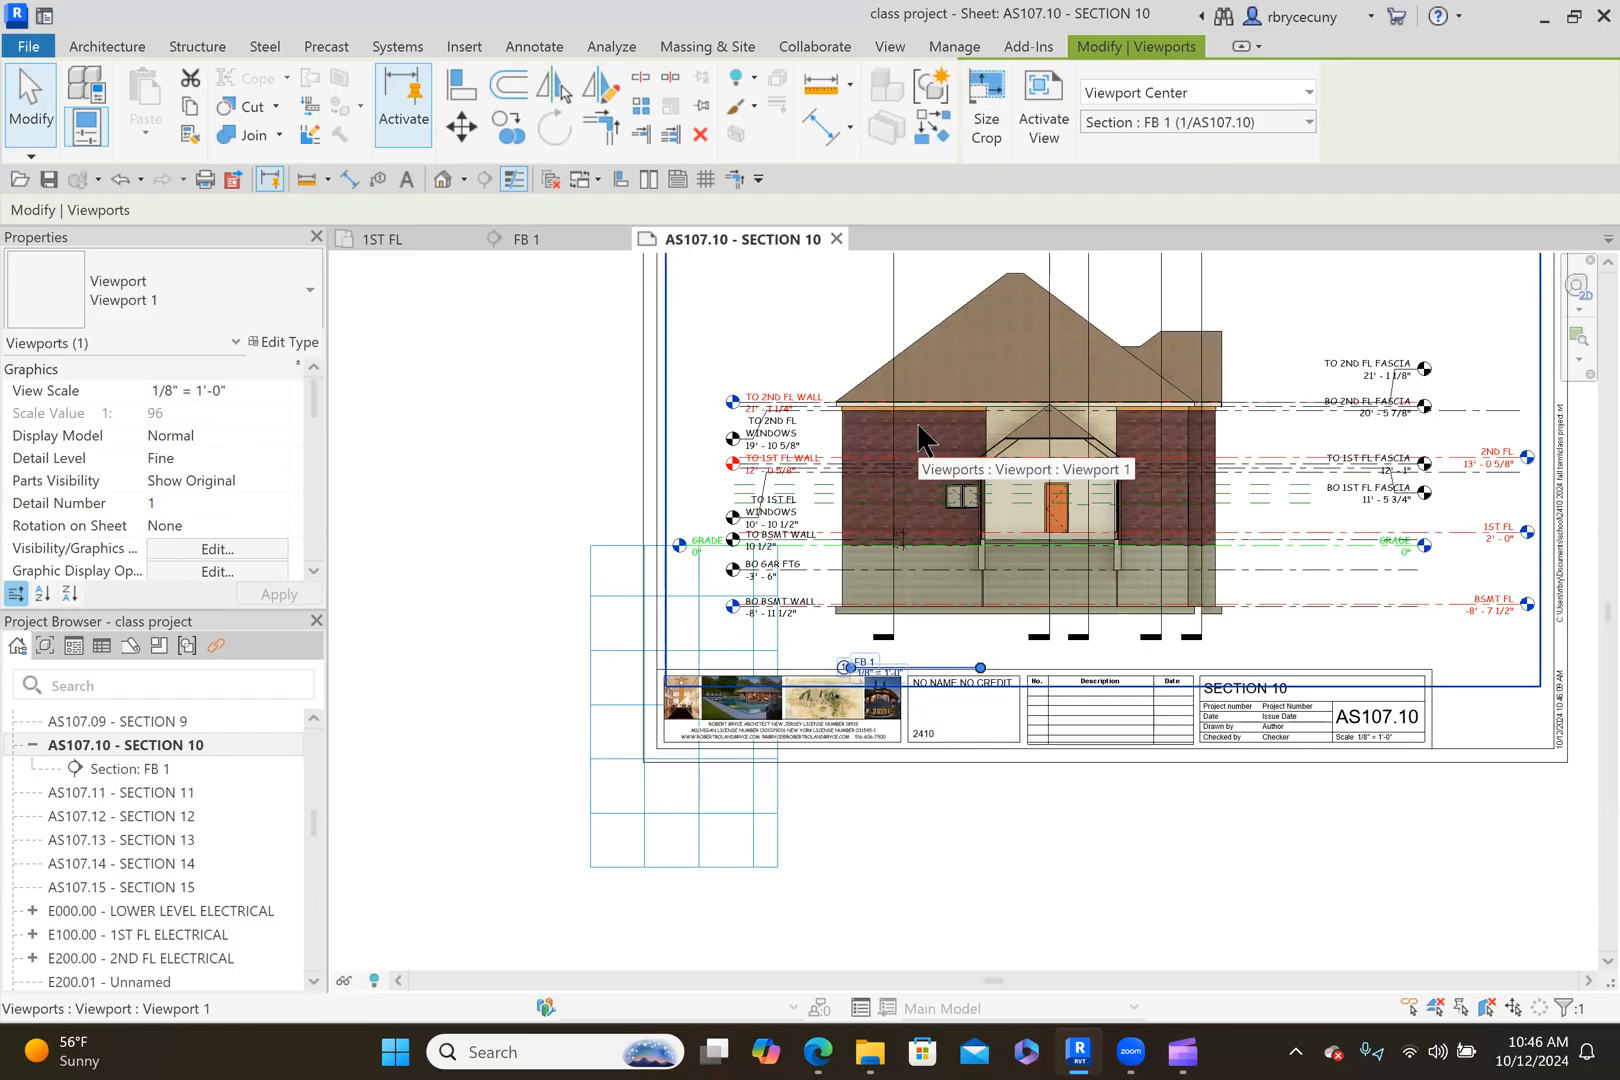
key("Right")
key("Right")
key("Right")
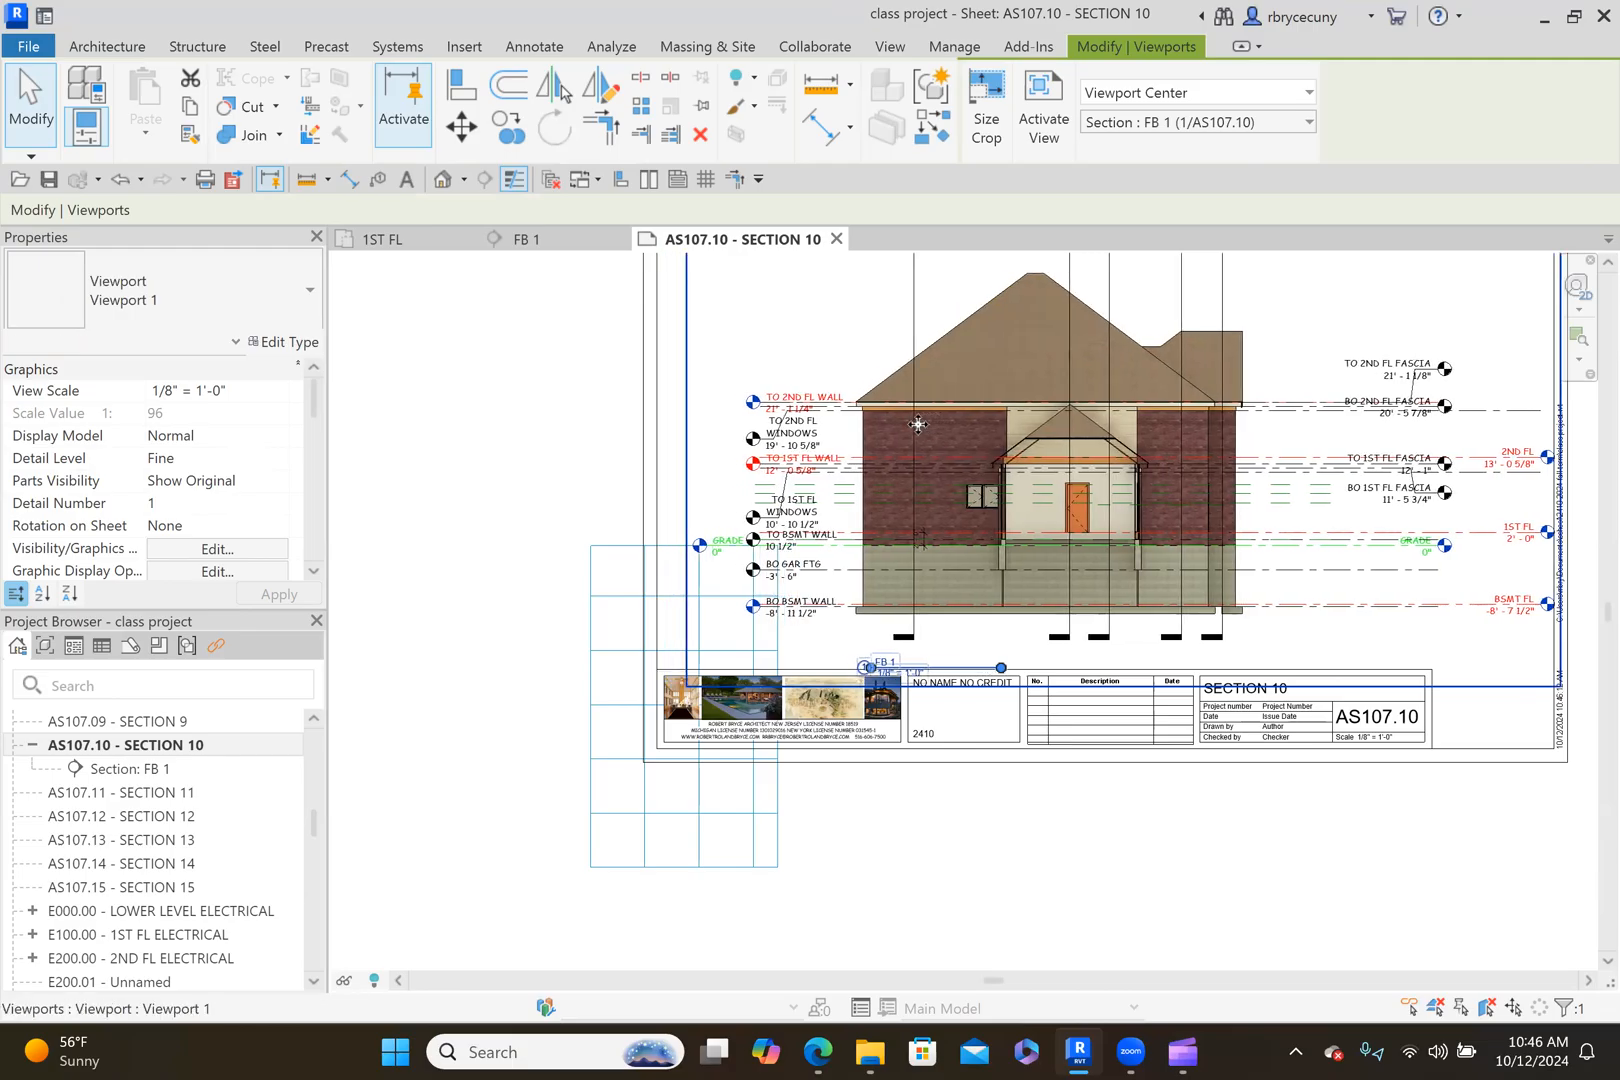
key("Right")
key("Right")
key("Left")
key("Left")
key("Left")
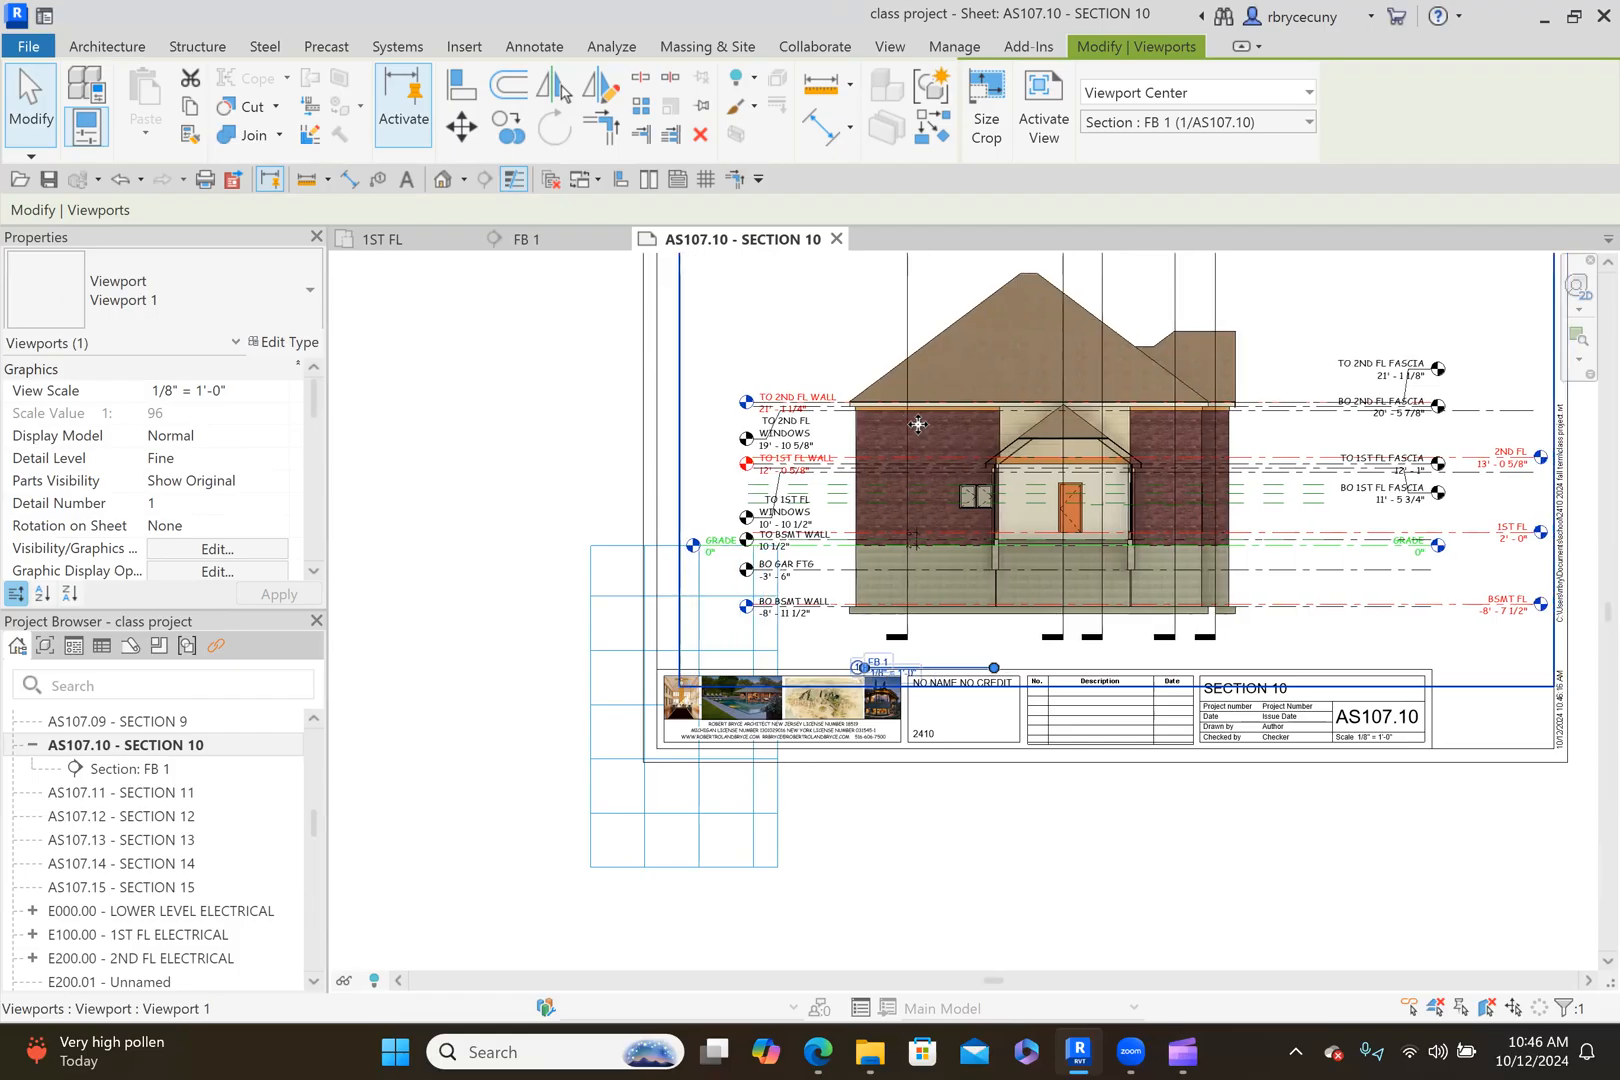
key("Left")
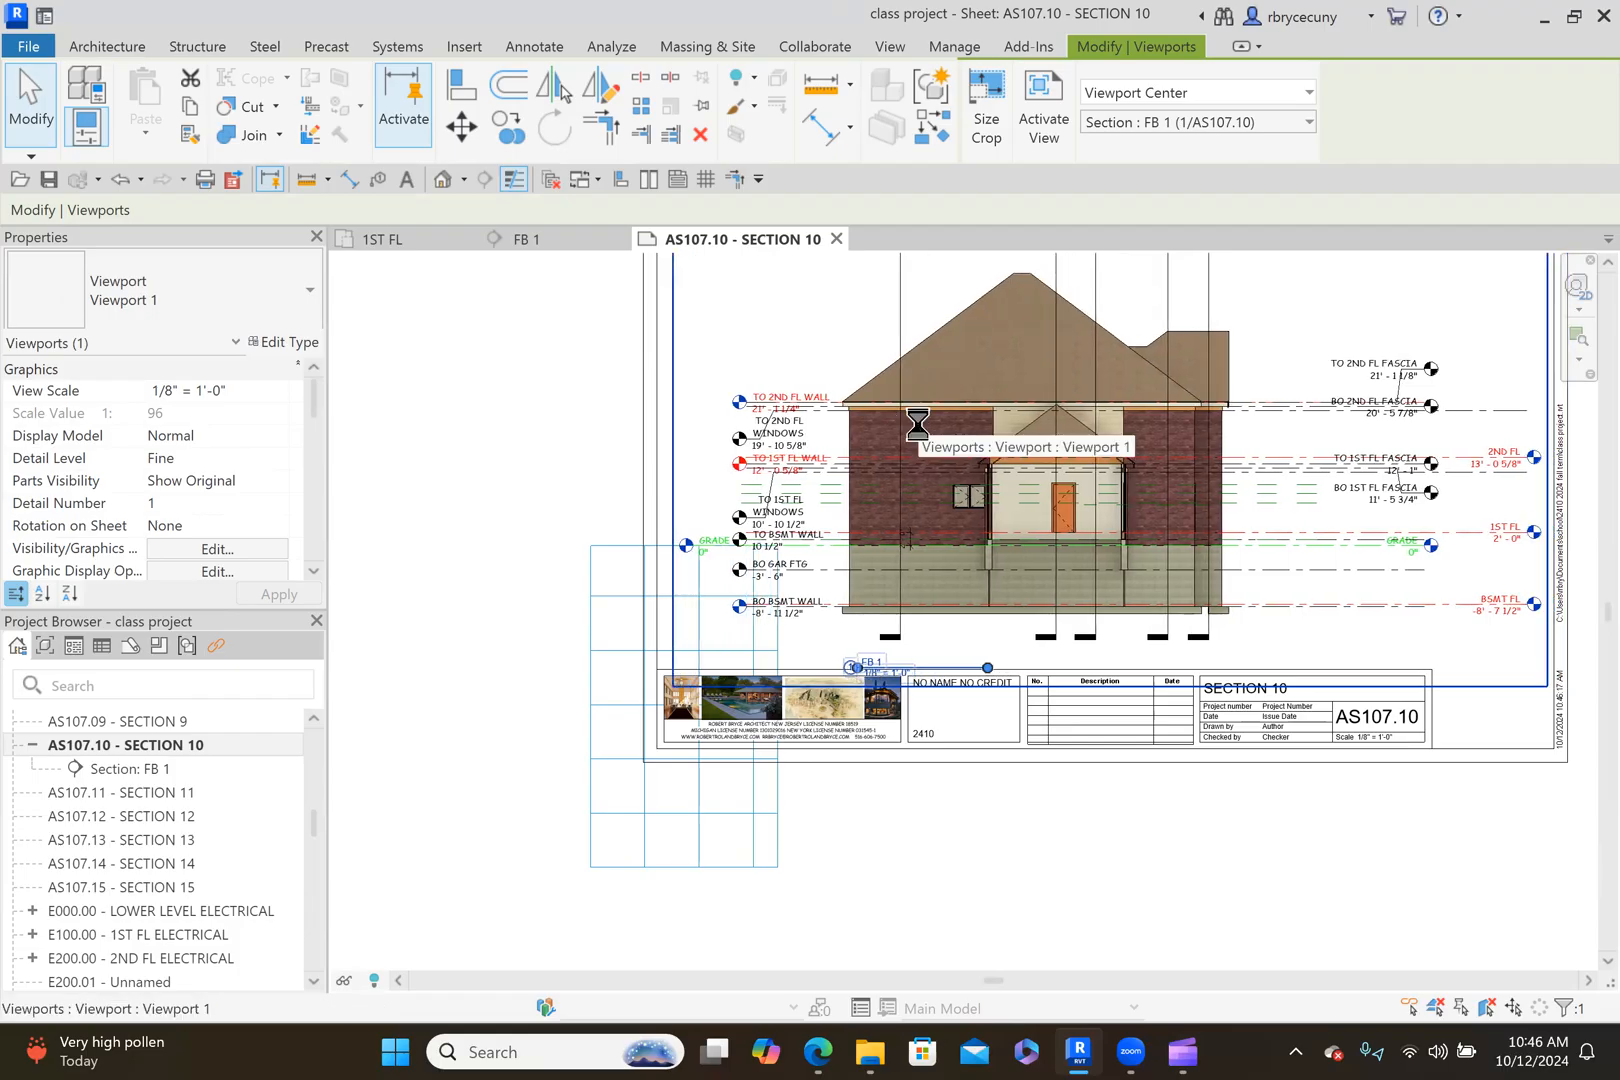
key("Left")
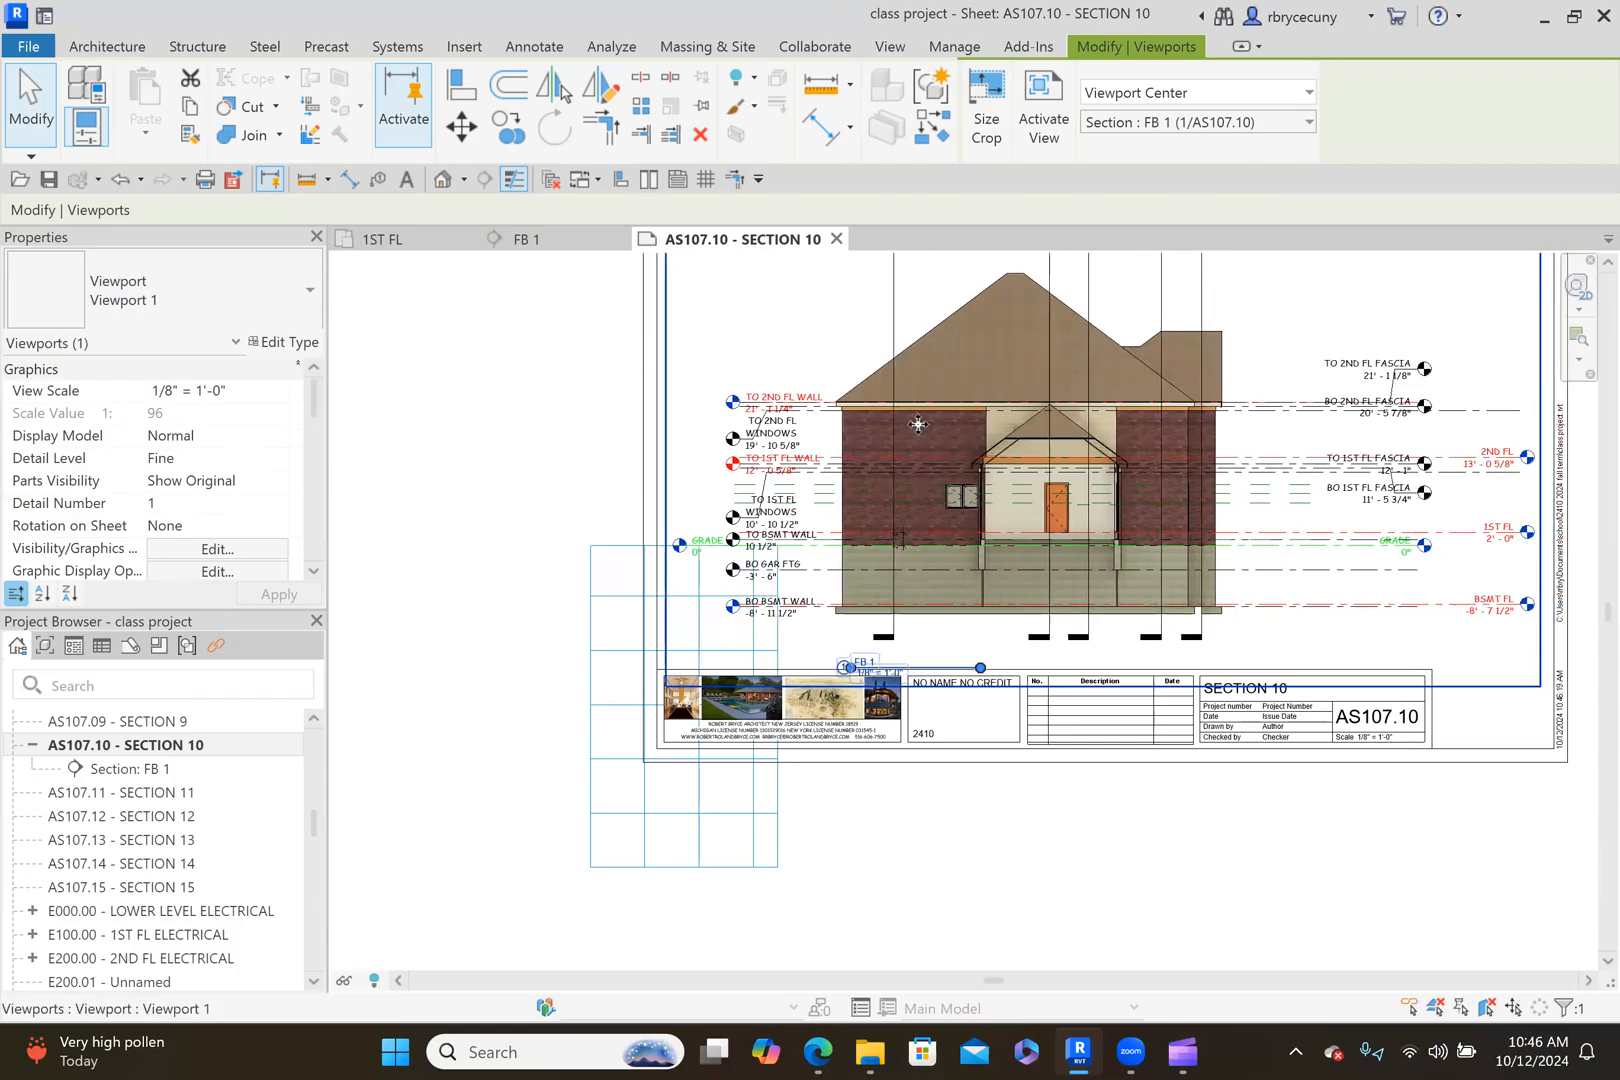
Create a new guide grid named OFFICE FACE and assign it to sheet AS107.10.
left_click(706, 179)
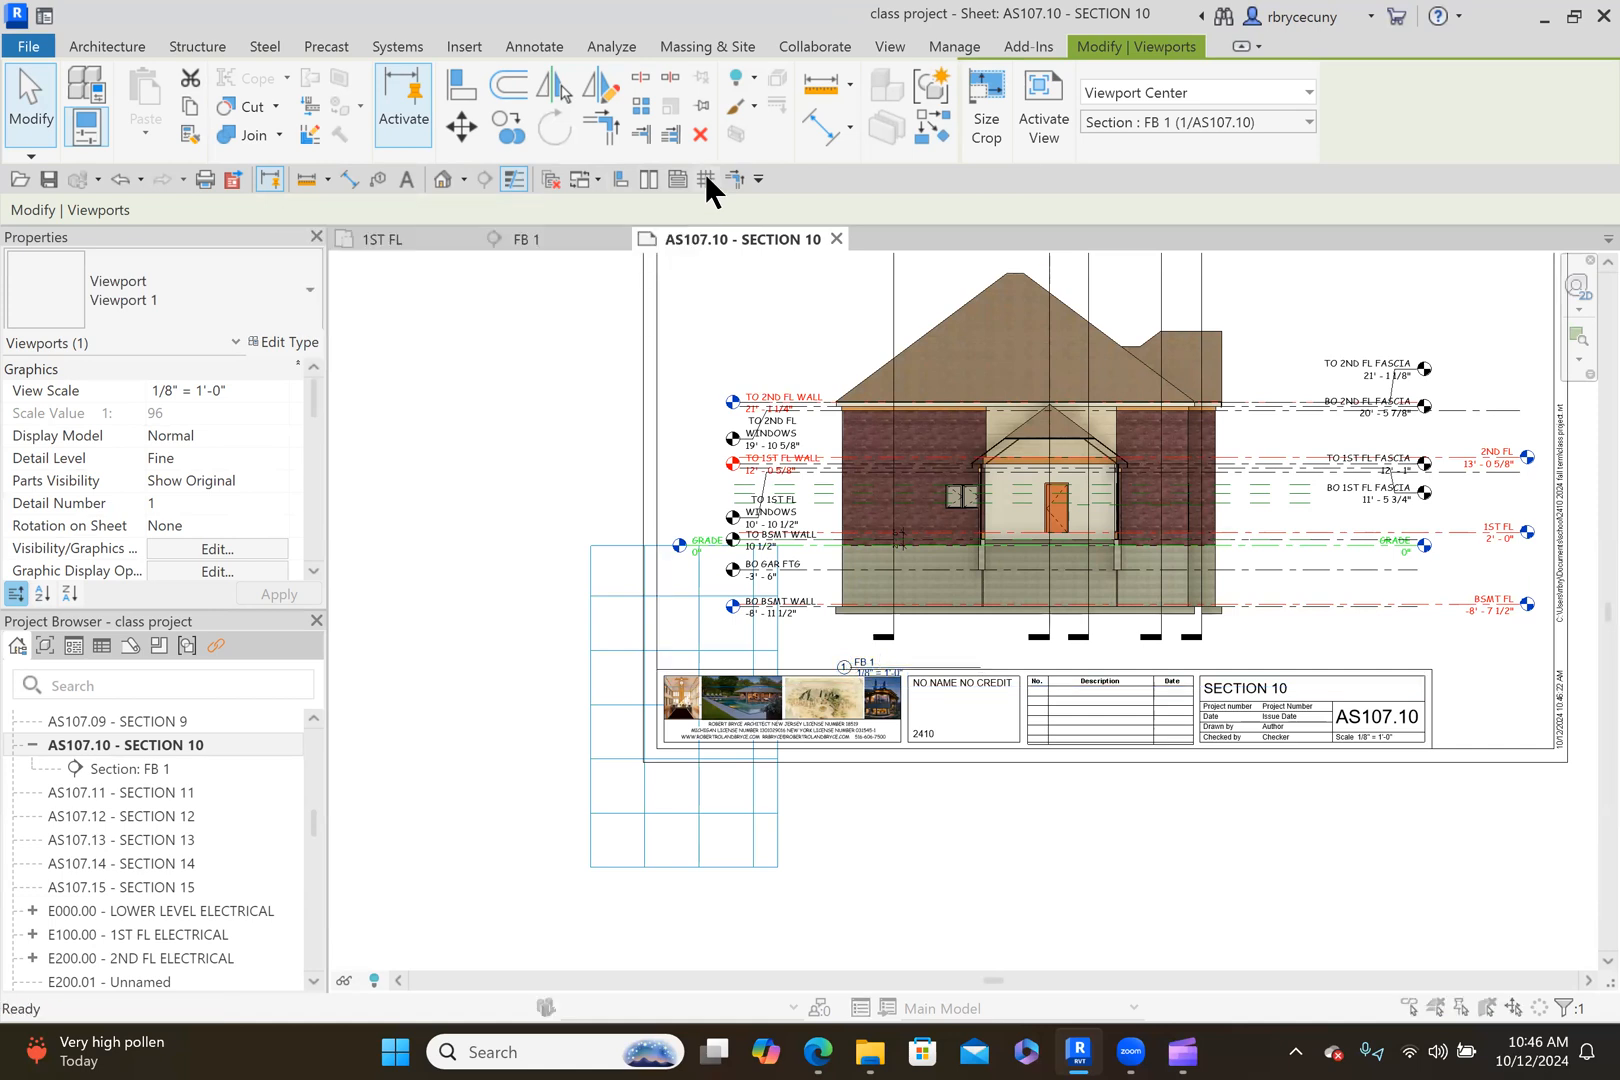
left_click(690, 558)
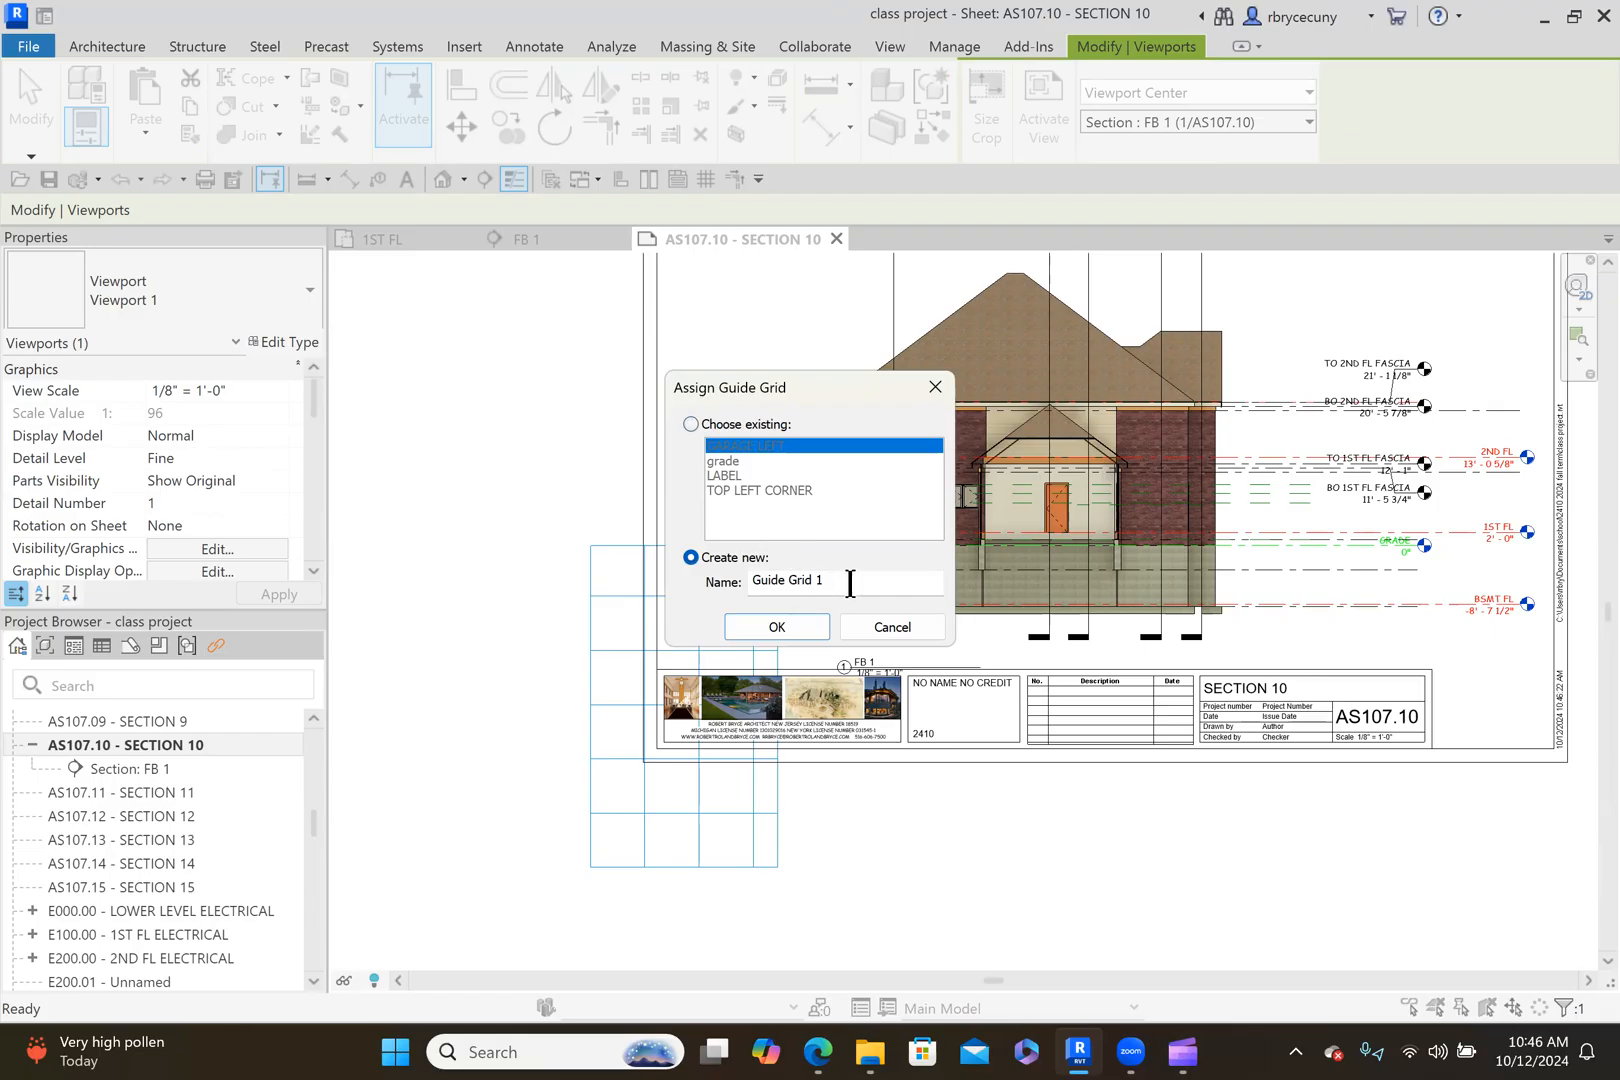
left_click_drag(848, 582, 697, 585)
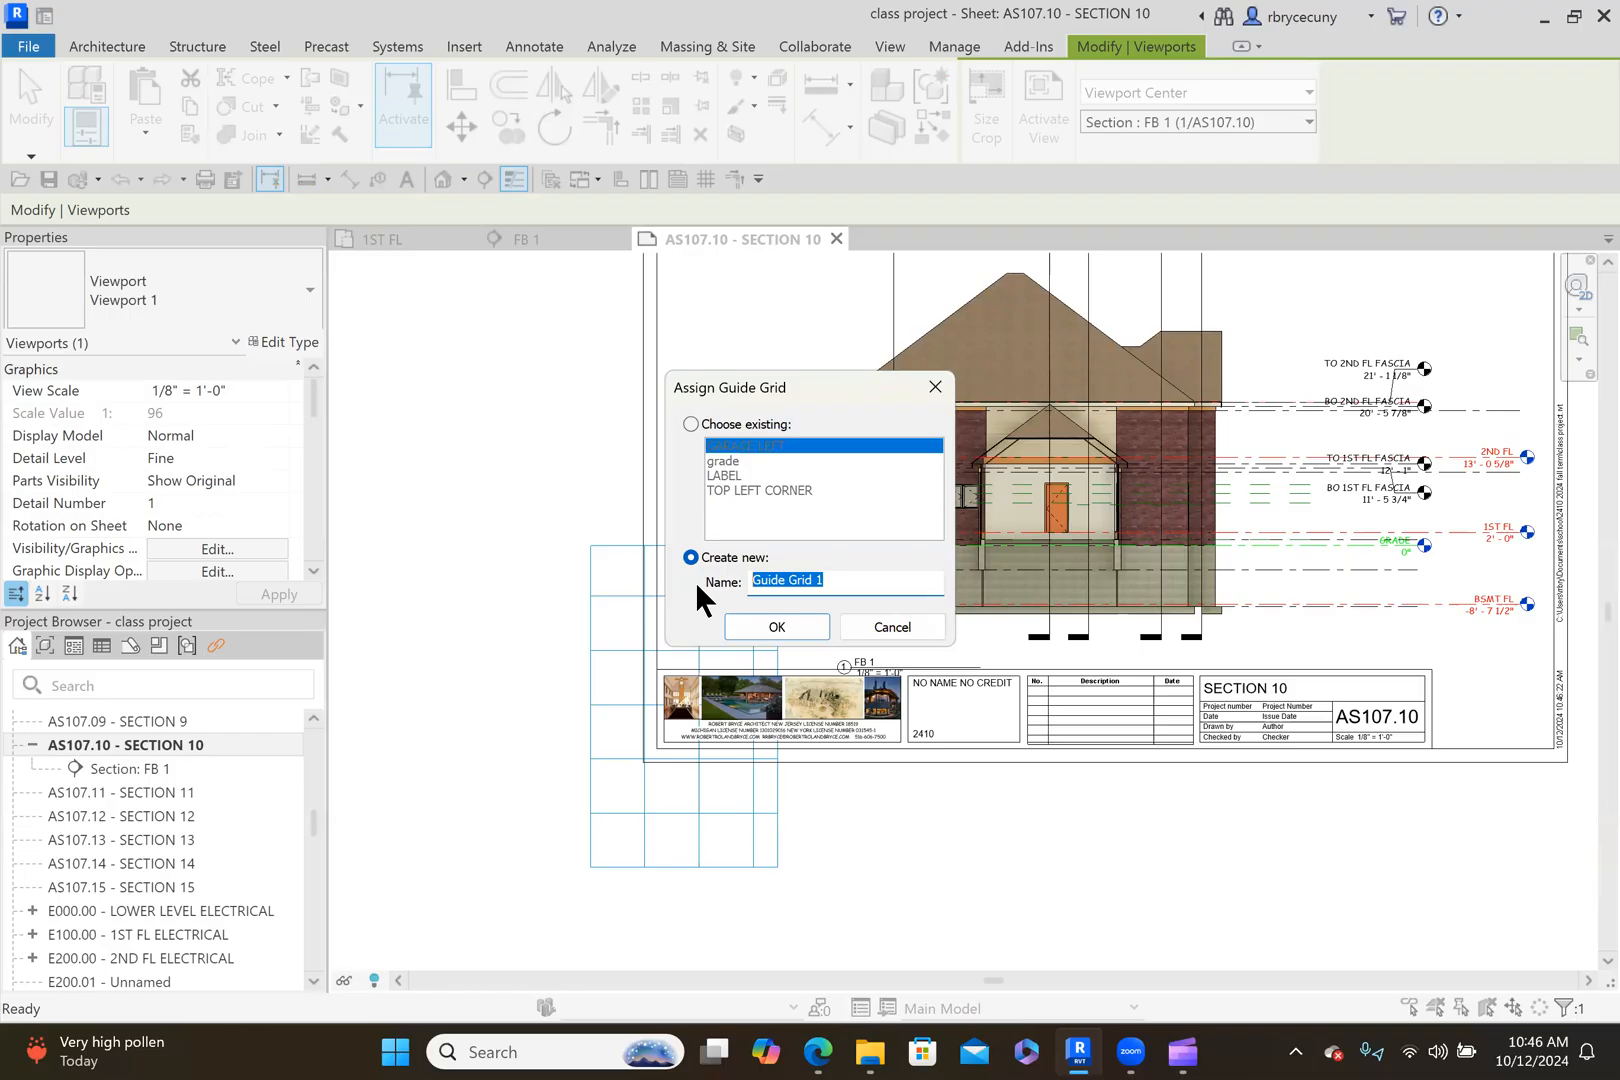
type("ele")
key("BackSpace")
key("BackSpace")
key("BackSpace")
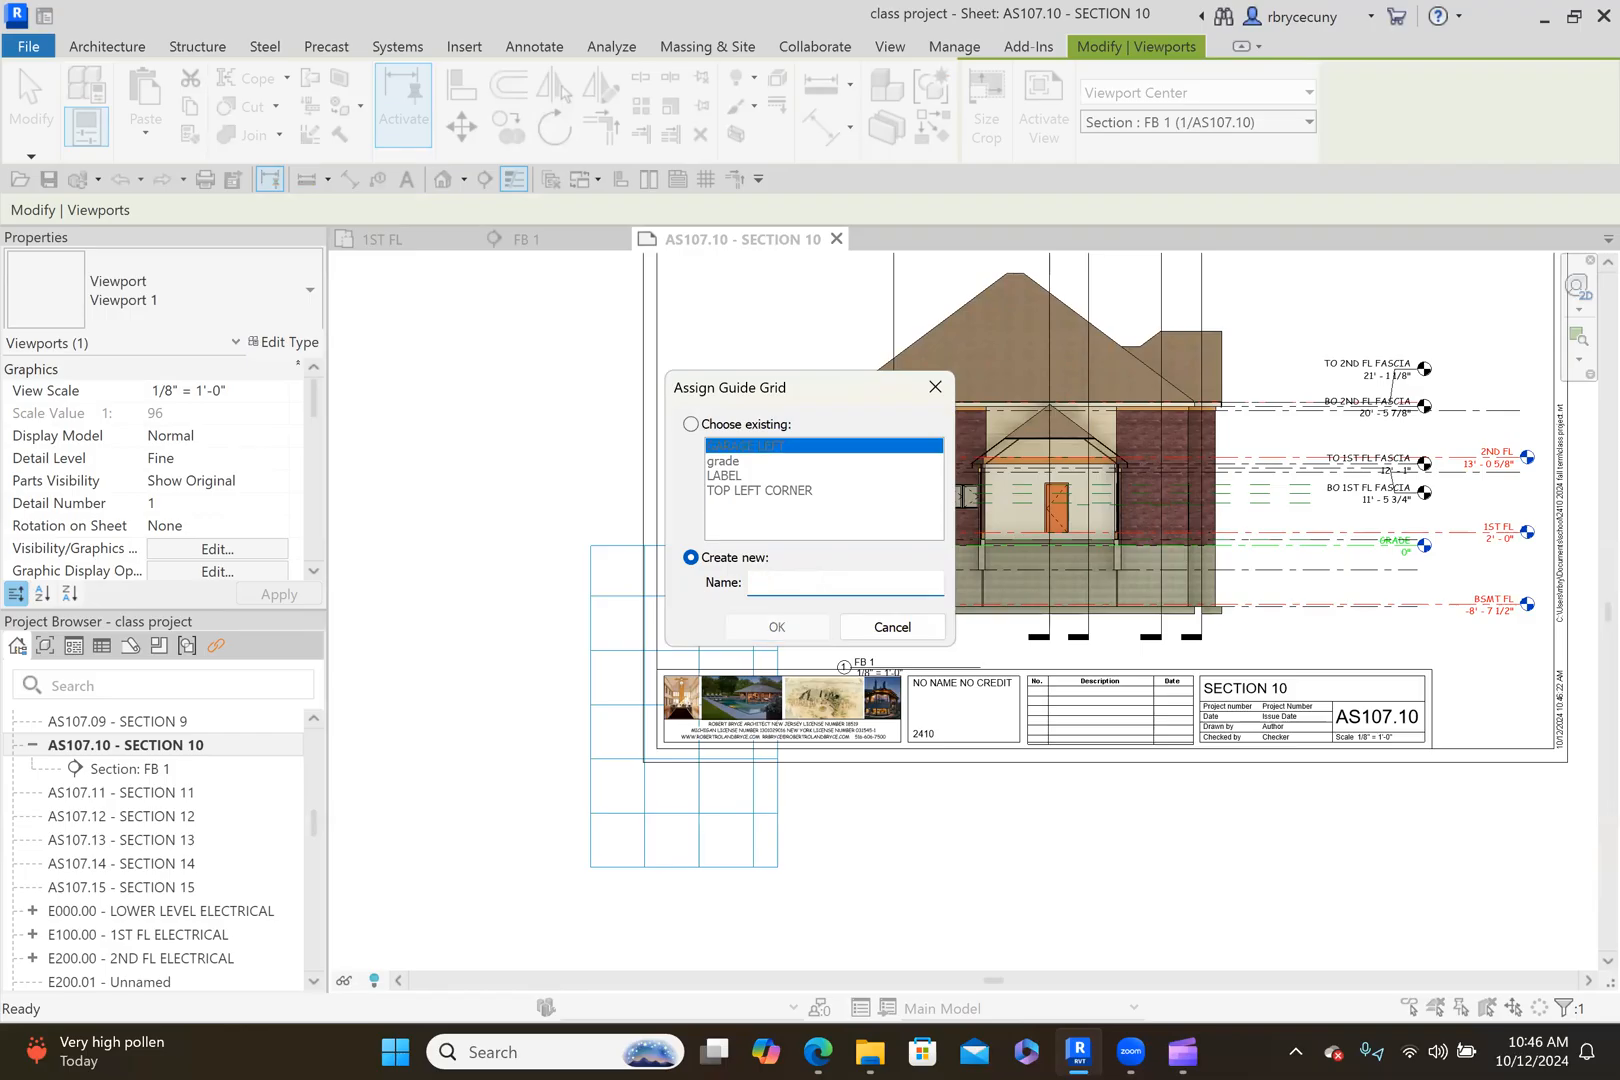
type("OFFICE FACE")
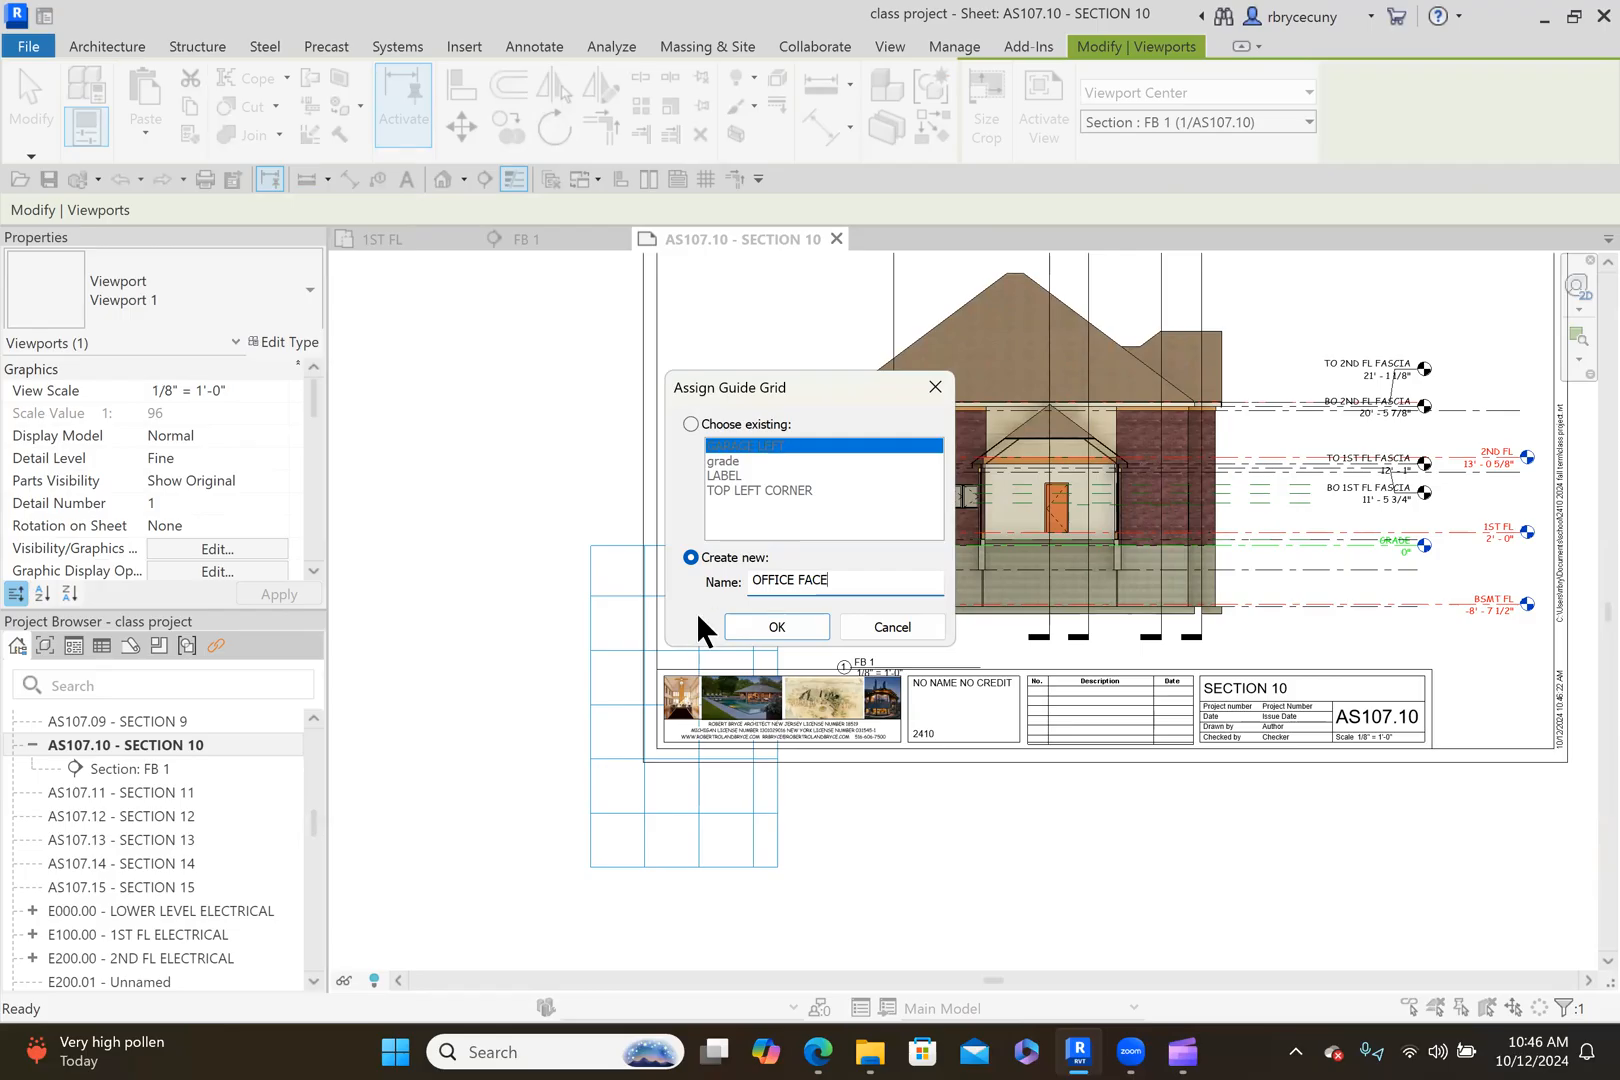
left_click(778, 626)
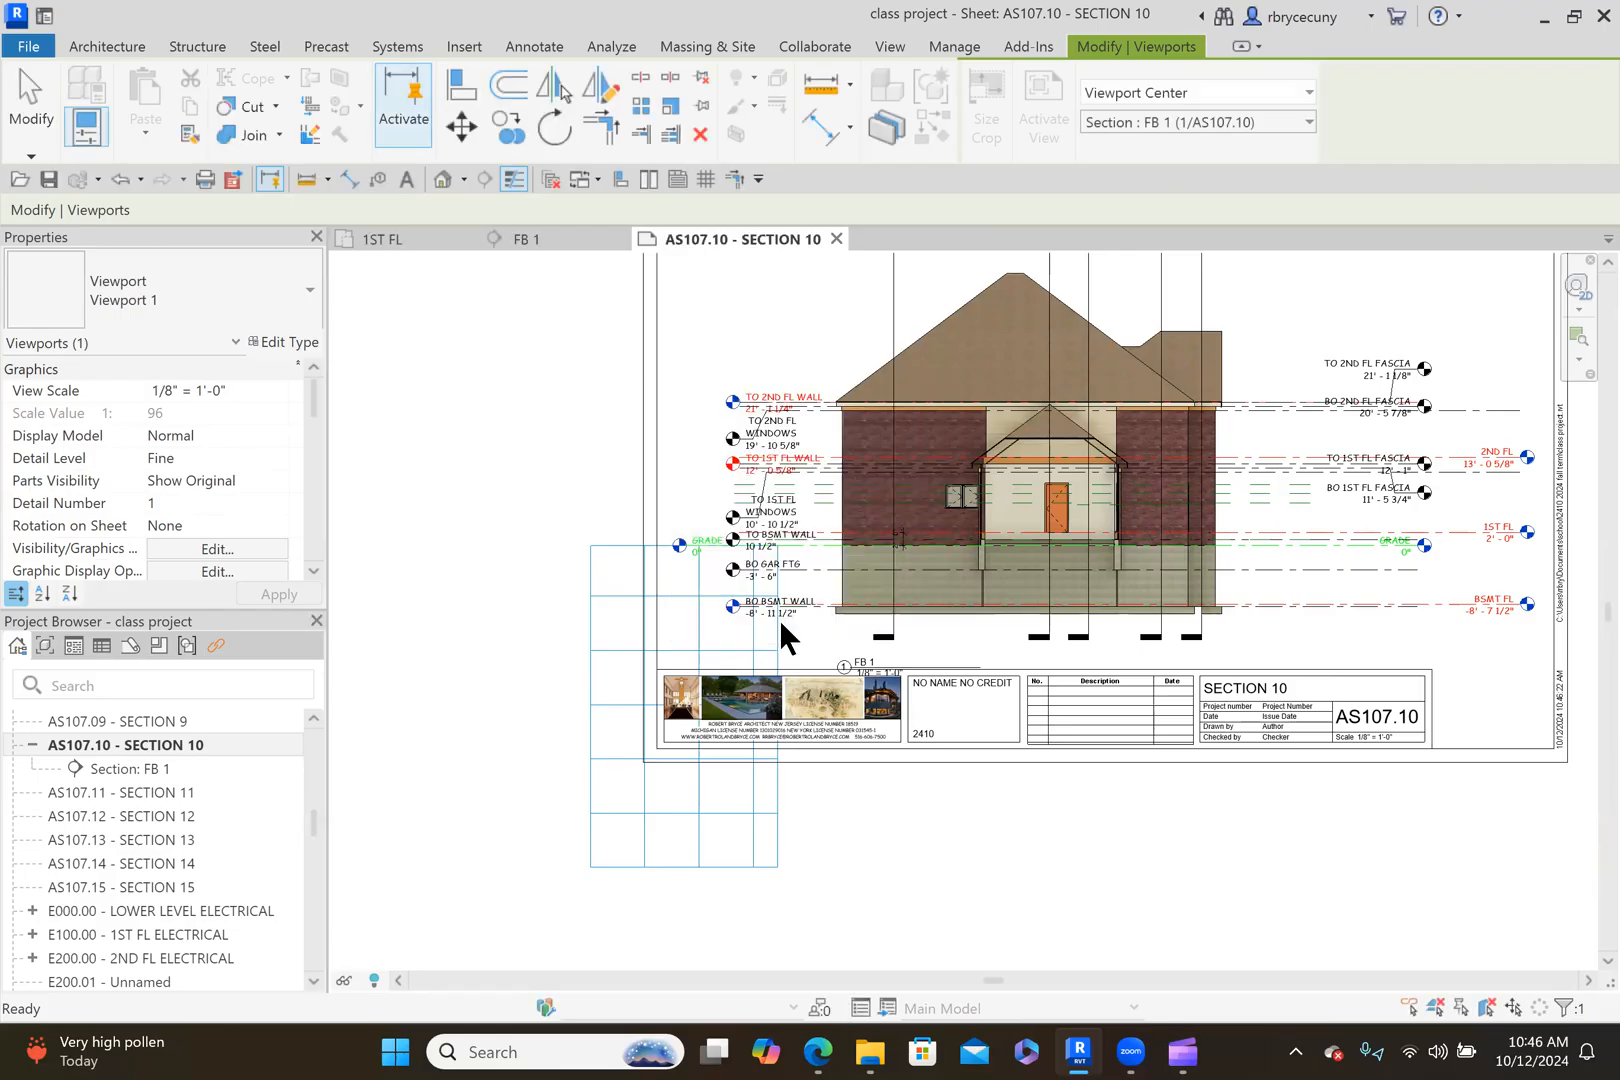
left_click(777, 806)
scroll(1012, 795, "down", 1)
scroll(1013, 795, "down", 2)
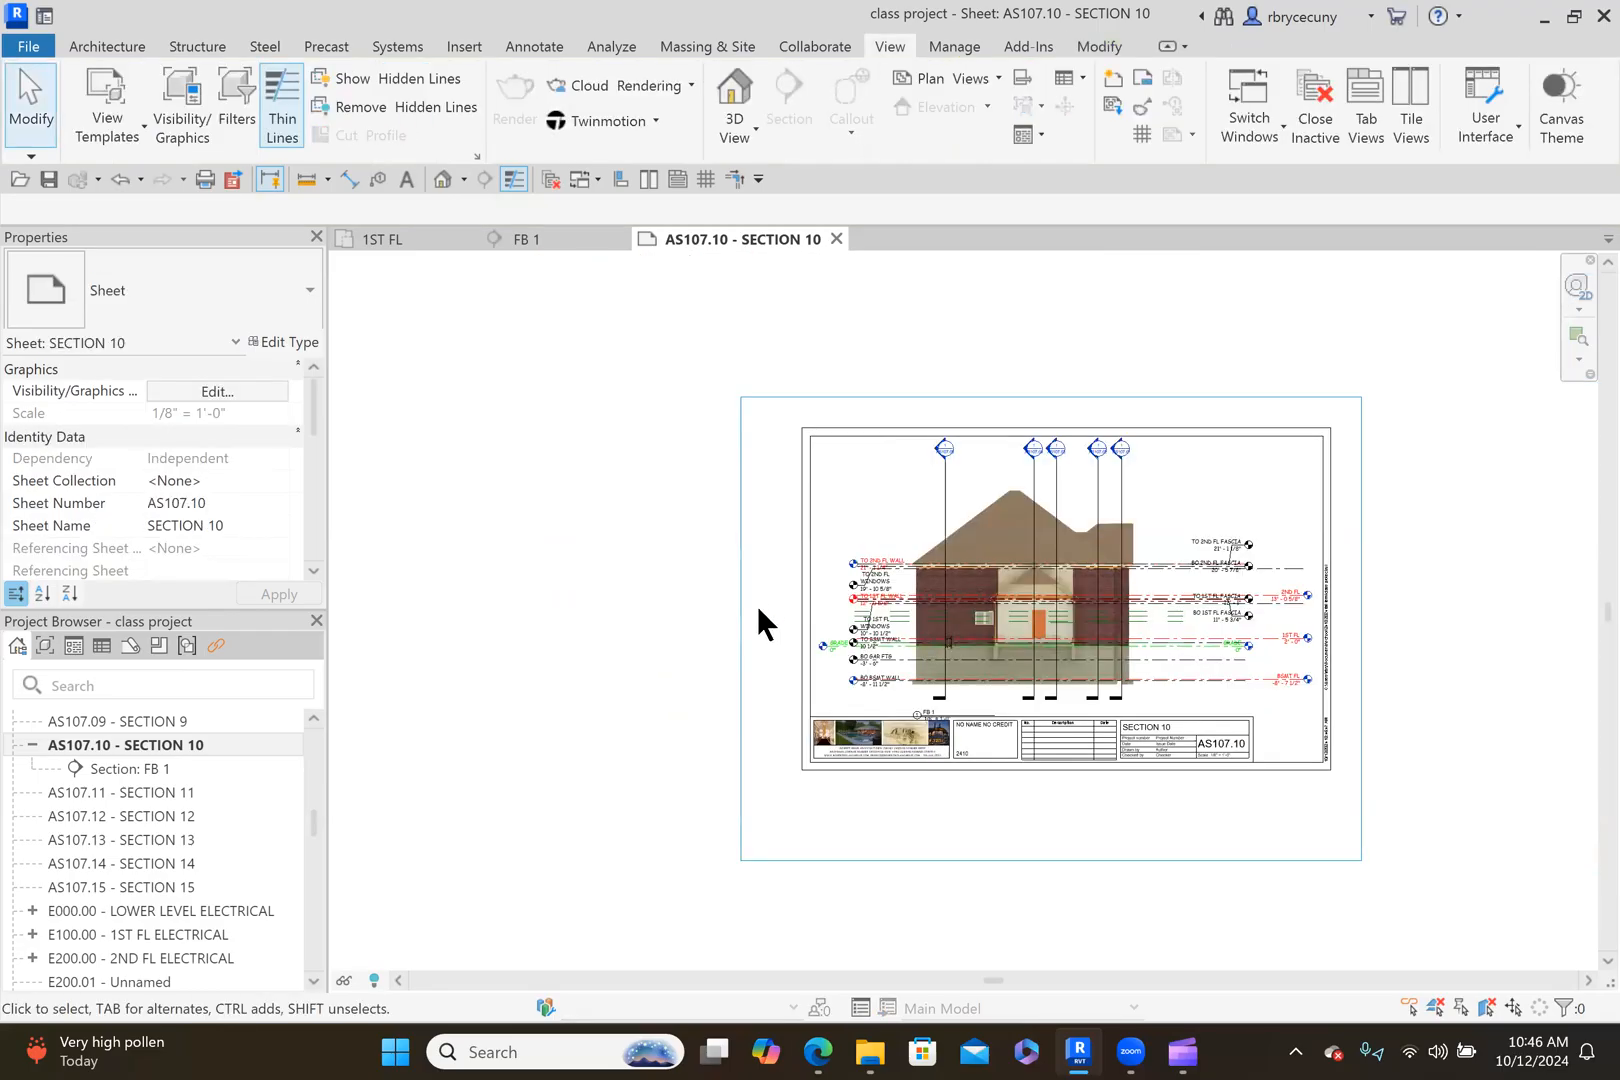
Pull in the side edge of the OFFICE FACE guide grid to line up with the exterior brick face of the office in section FB 1.
left_click(745, 628)
mouse_move(745, 628)
left_mouse_down()
mouse_move(1142, 654)
mouse_move(1130, 648)
left_mouse_up()
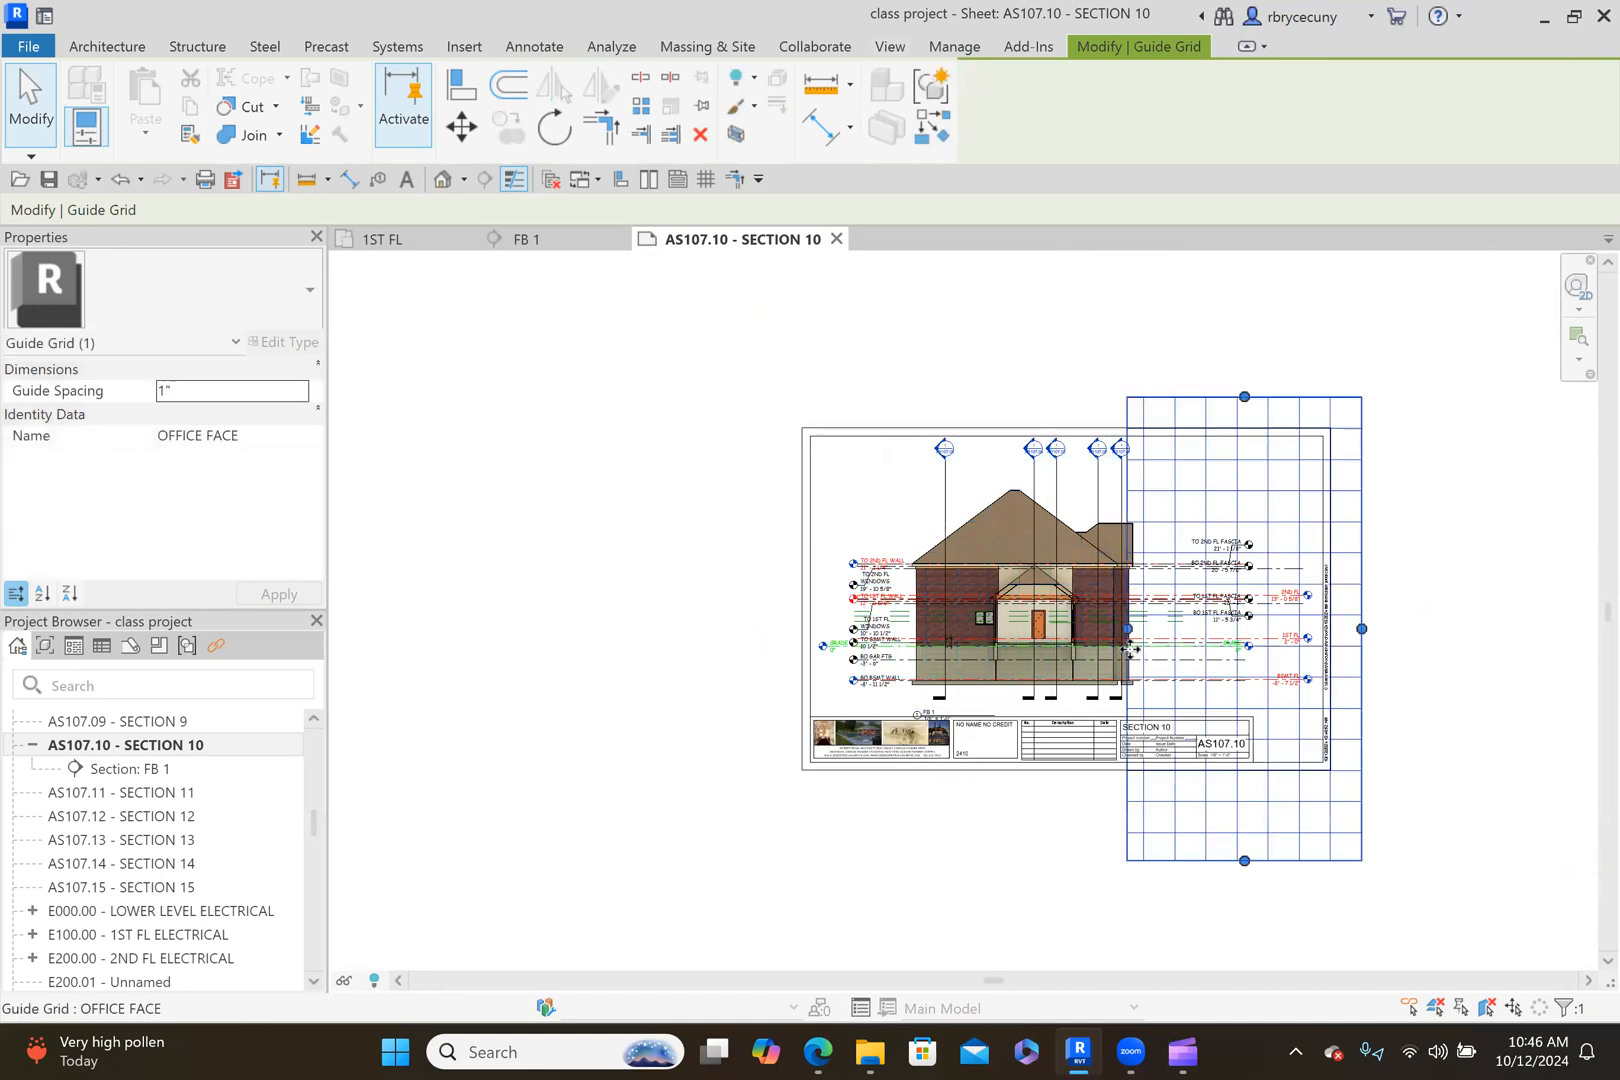
scroll(1145, 630, "up", 3)
scroll(1093, 553, "up", 4)
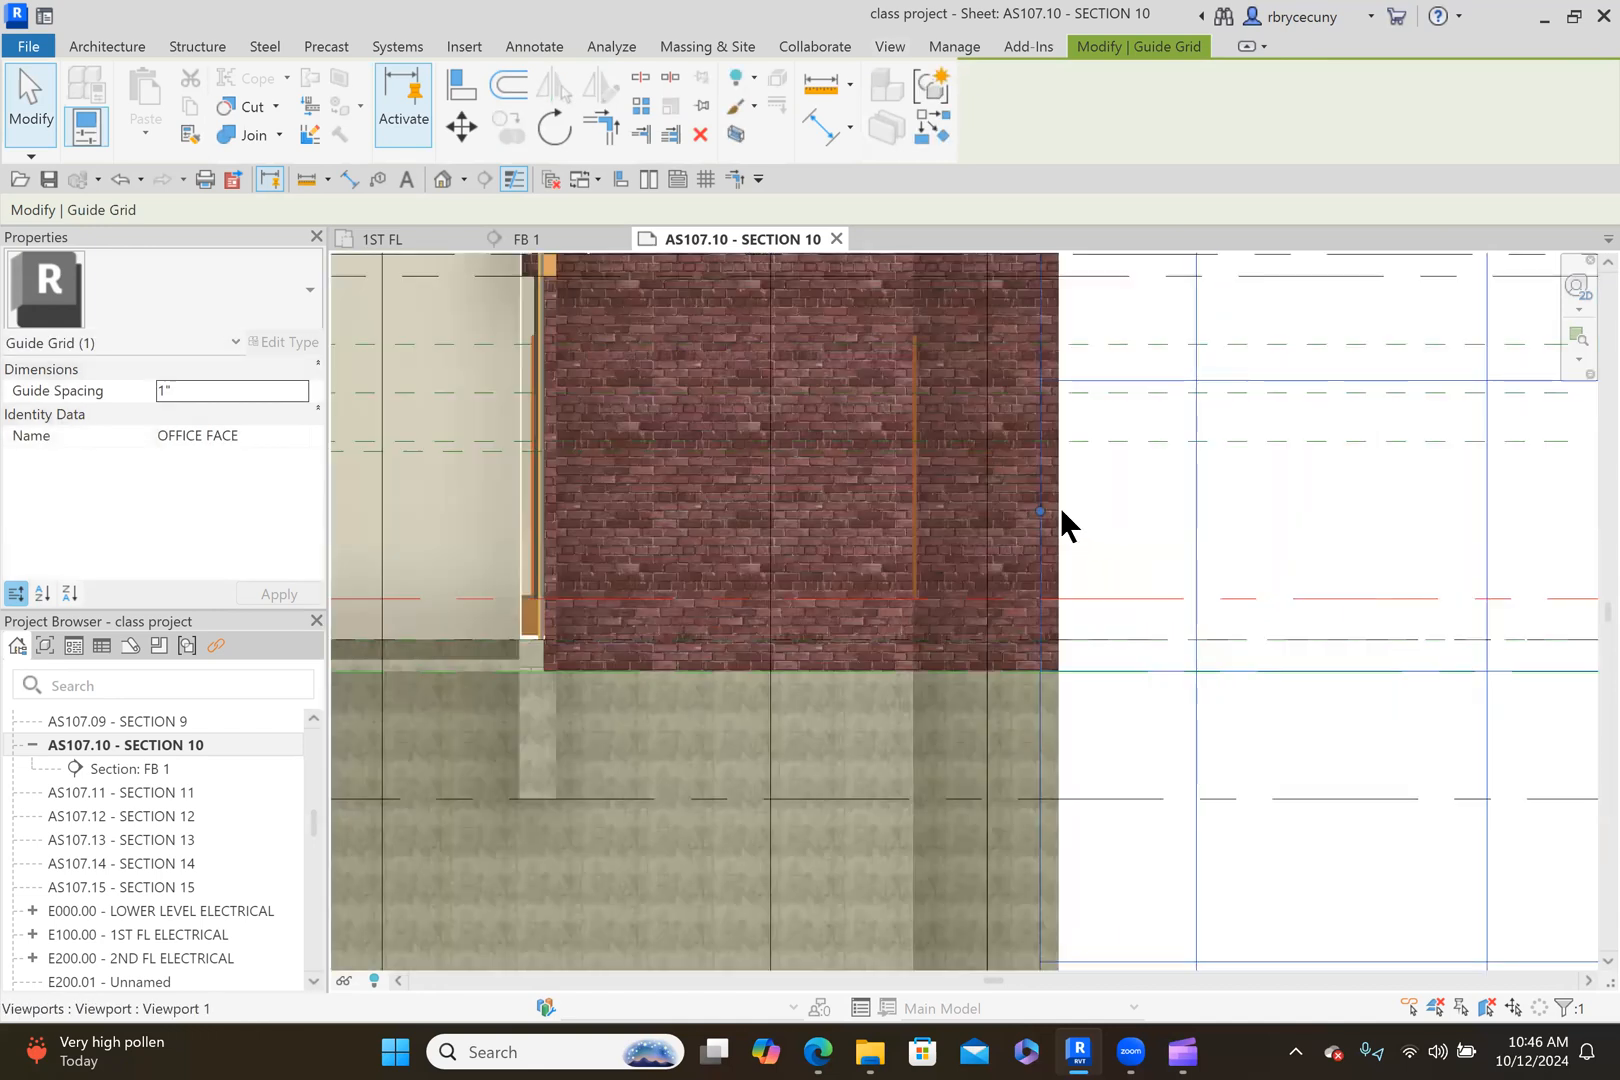
scroll(990, 480, "up", 2)
left_click_drag(1020, 478, 1020, 480)
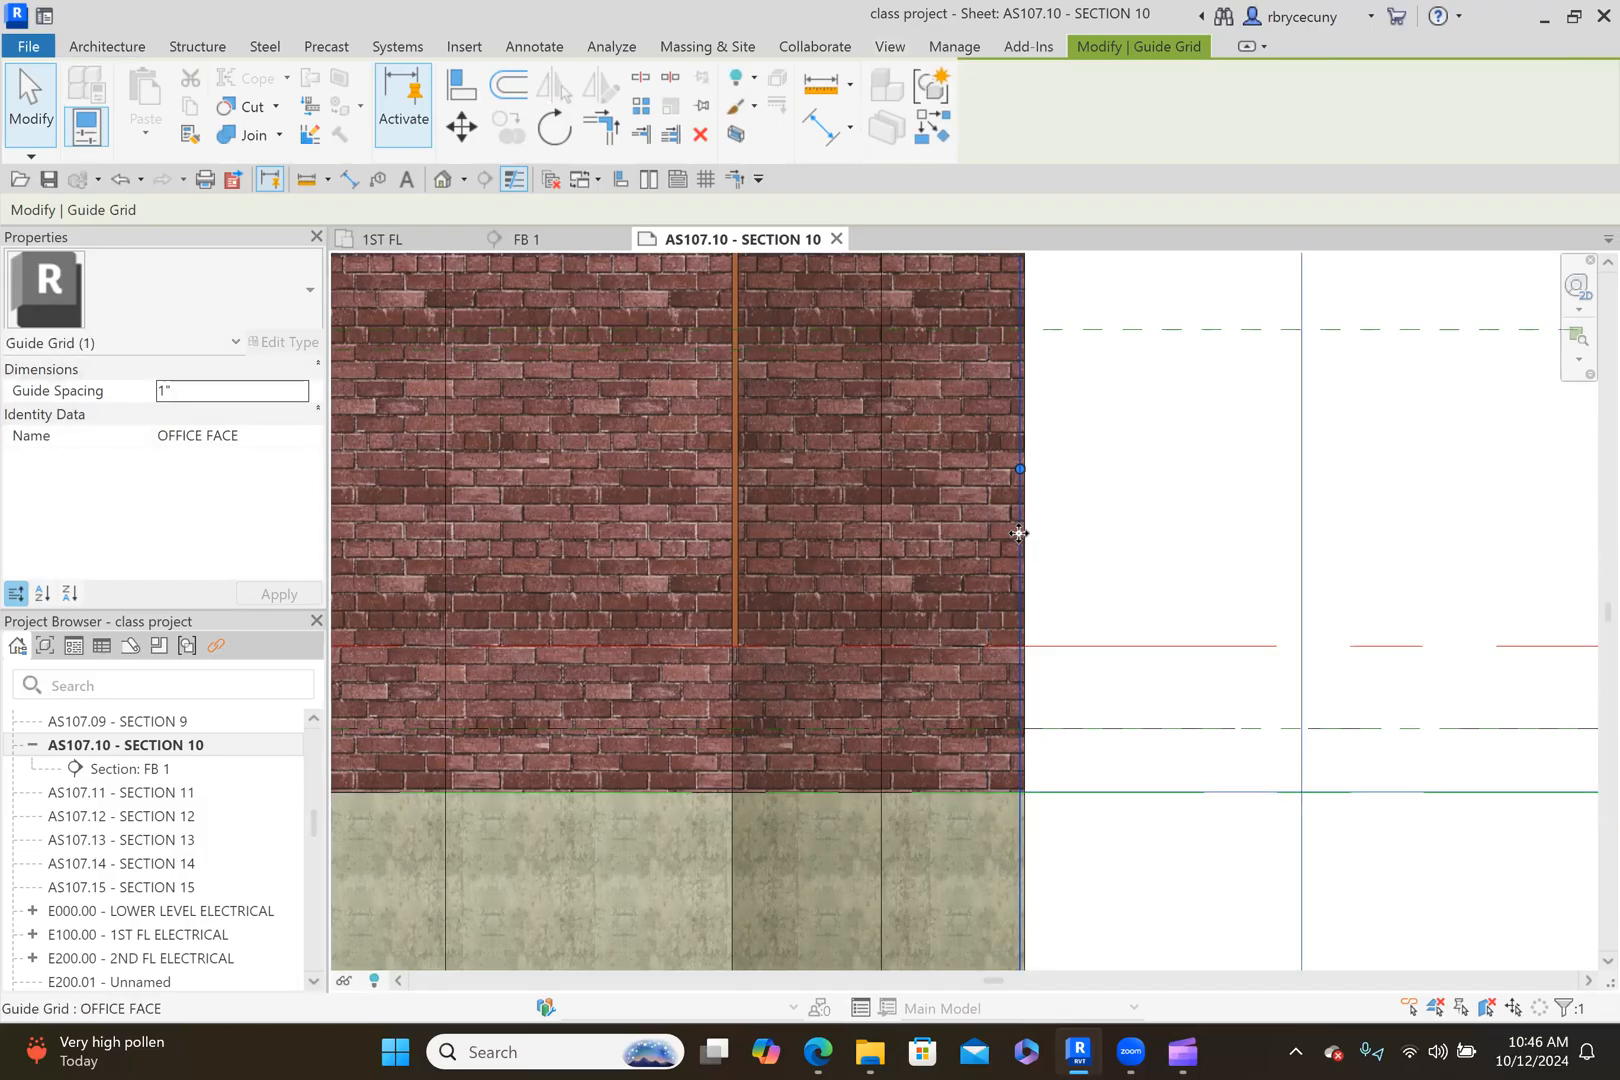
scroll(1019, 533, "down", 2)
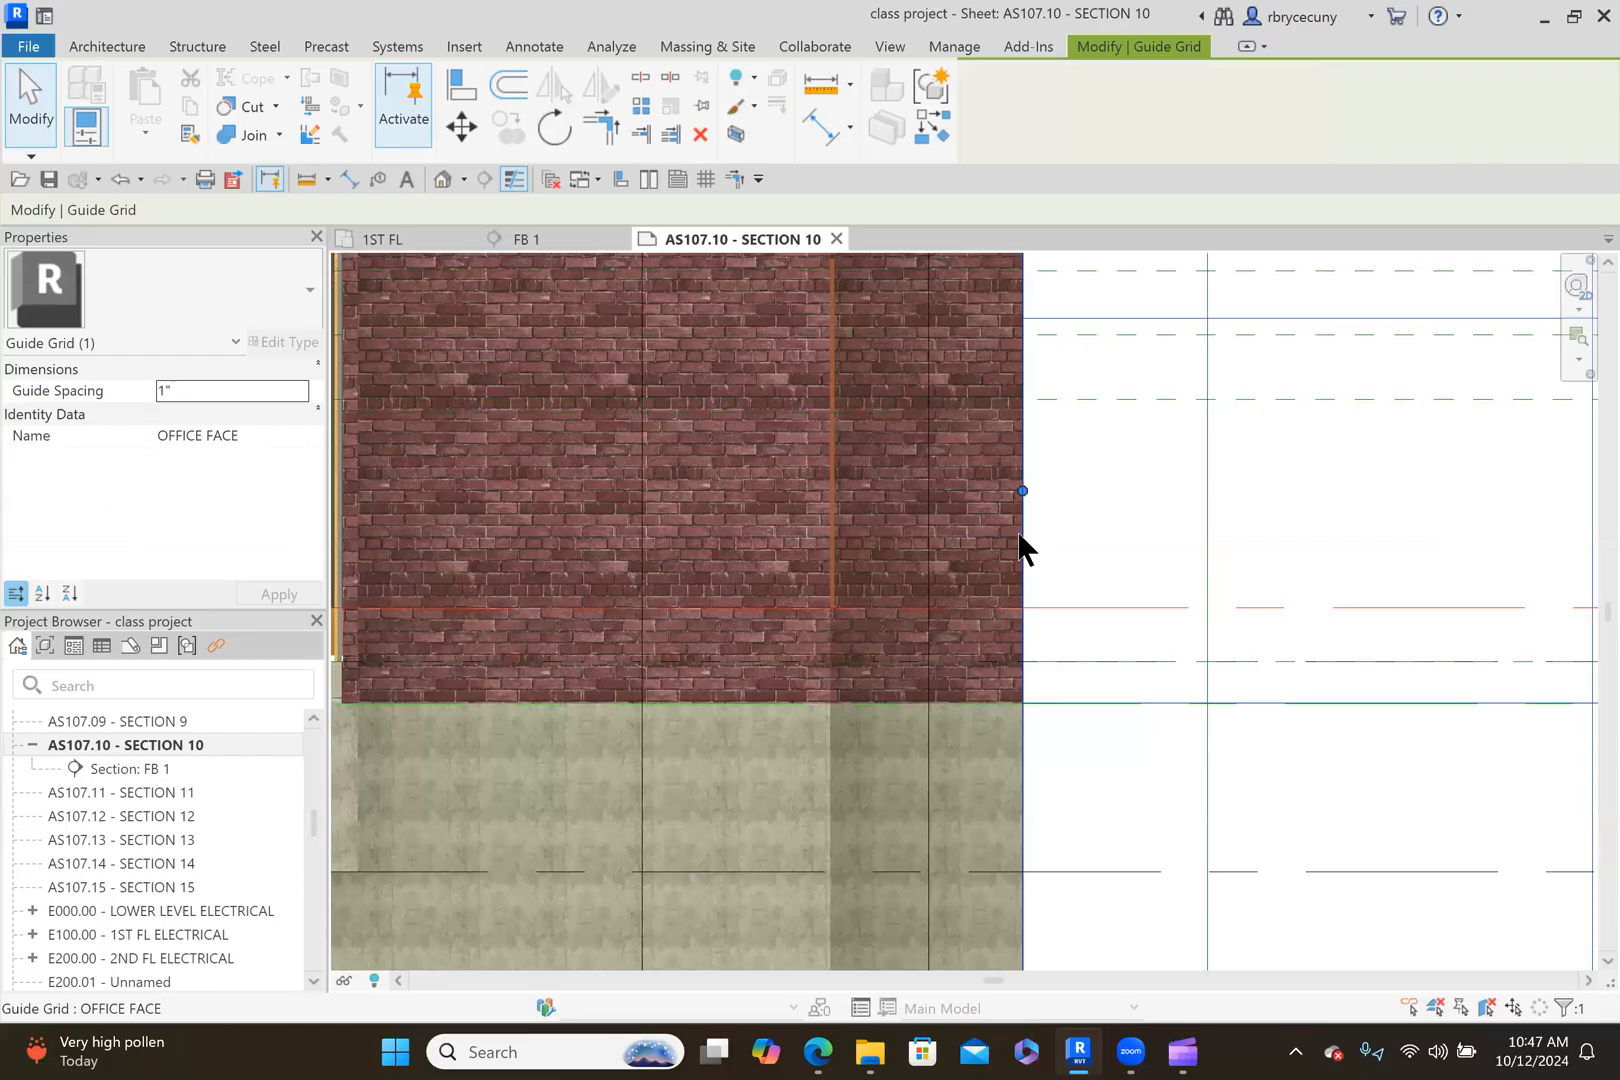
Lower the top edge of the OFFICE FACE guide grid to just above the GRADE line, and nudge the grid slightly down.
scroll(1019, 540, "down", 6)
left_click_drag(1098, 500, 1099, 548)
scroll(1099, 548, "up", 1)
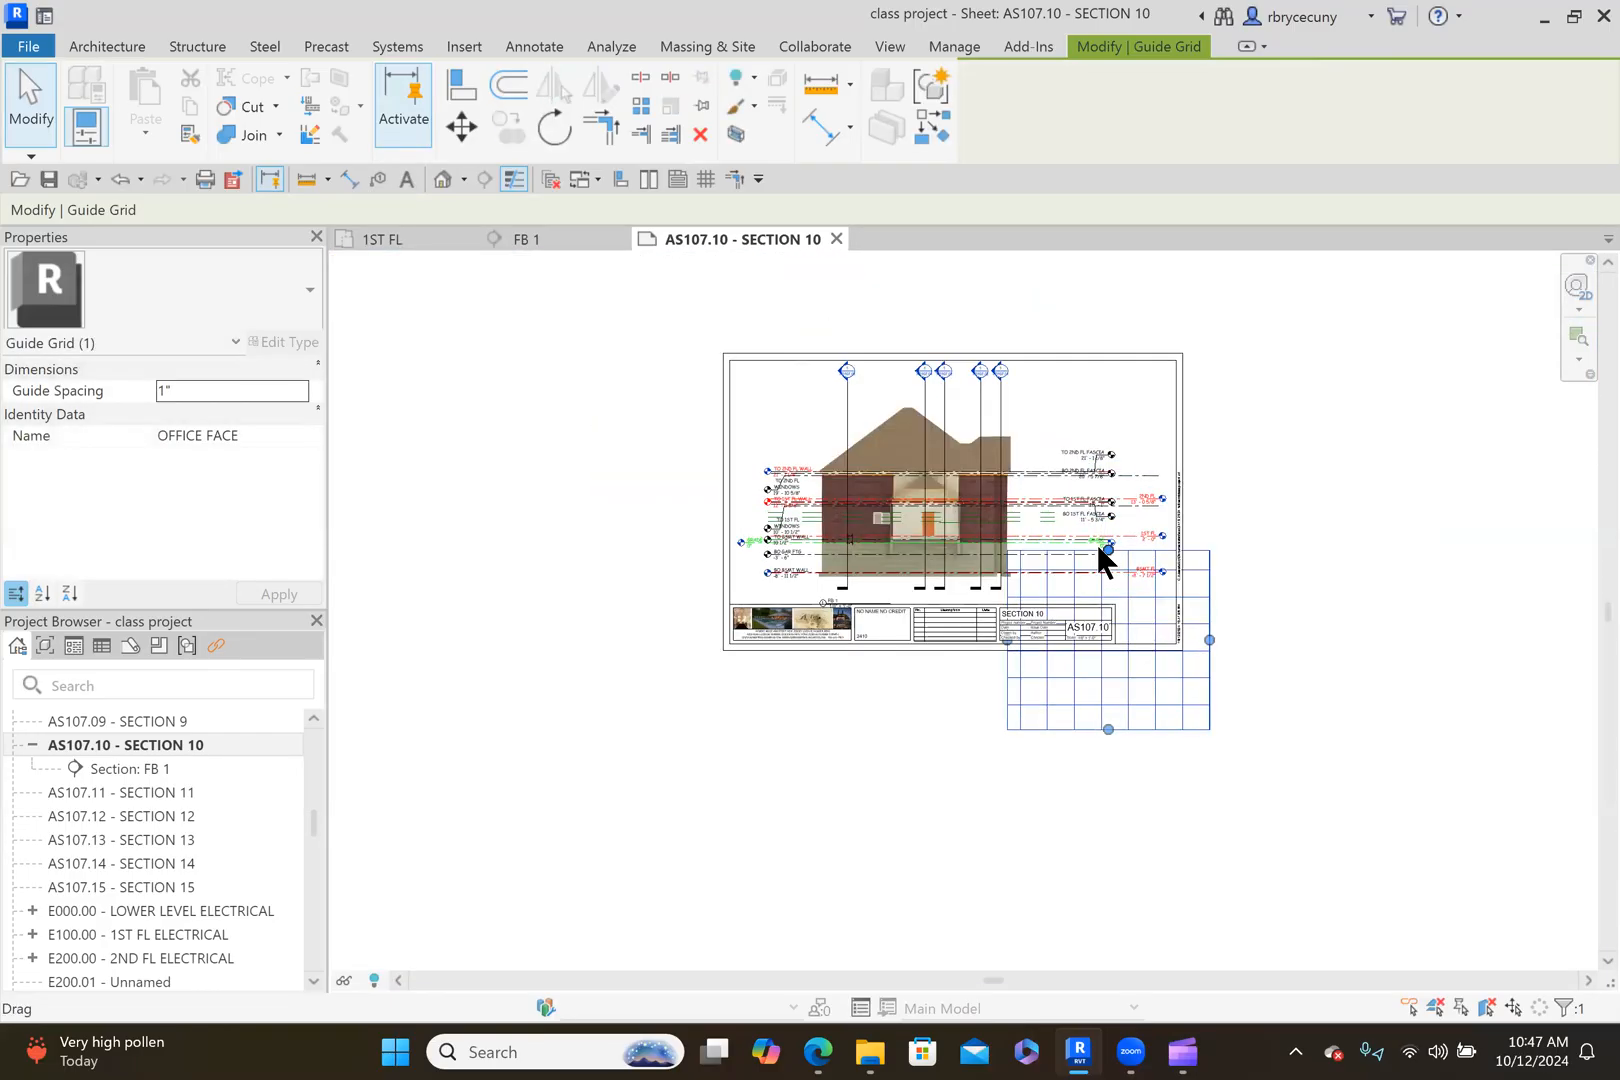
scroll(1097, 545, "up", 4)
left_click_drag(1196, 580, 1197, 478)
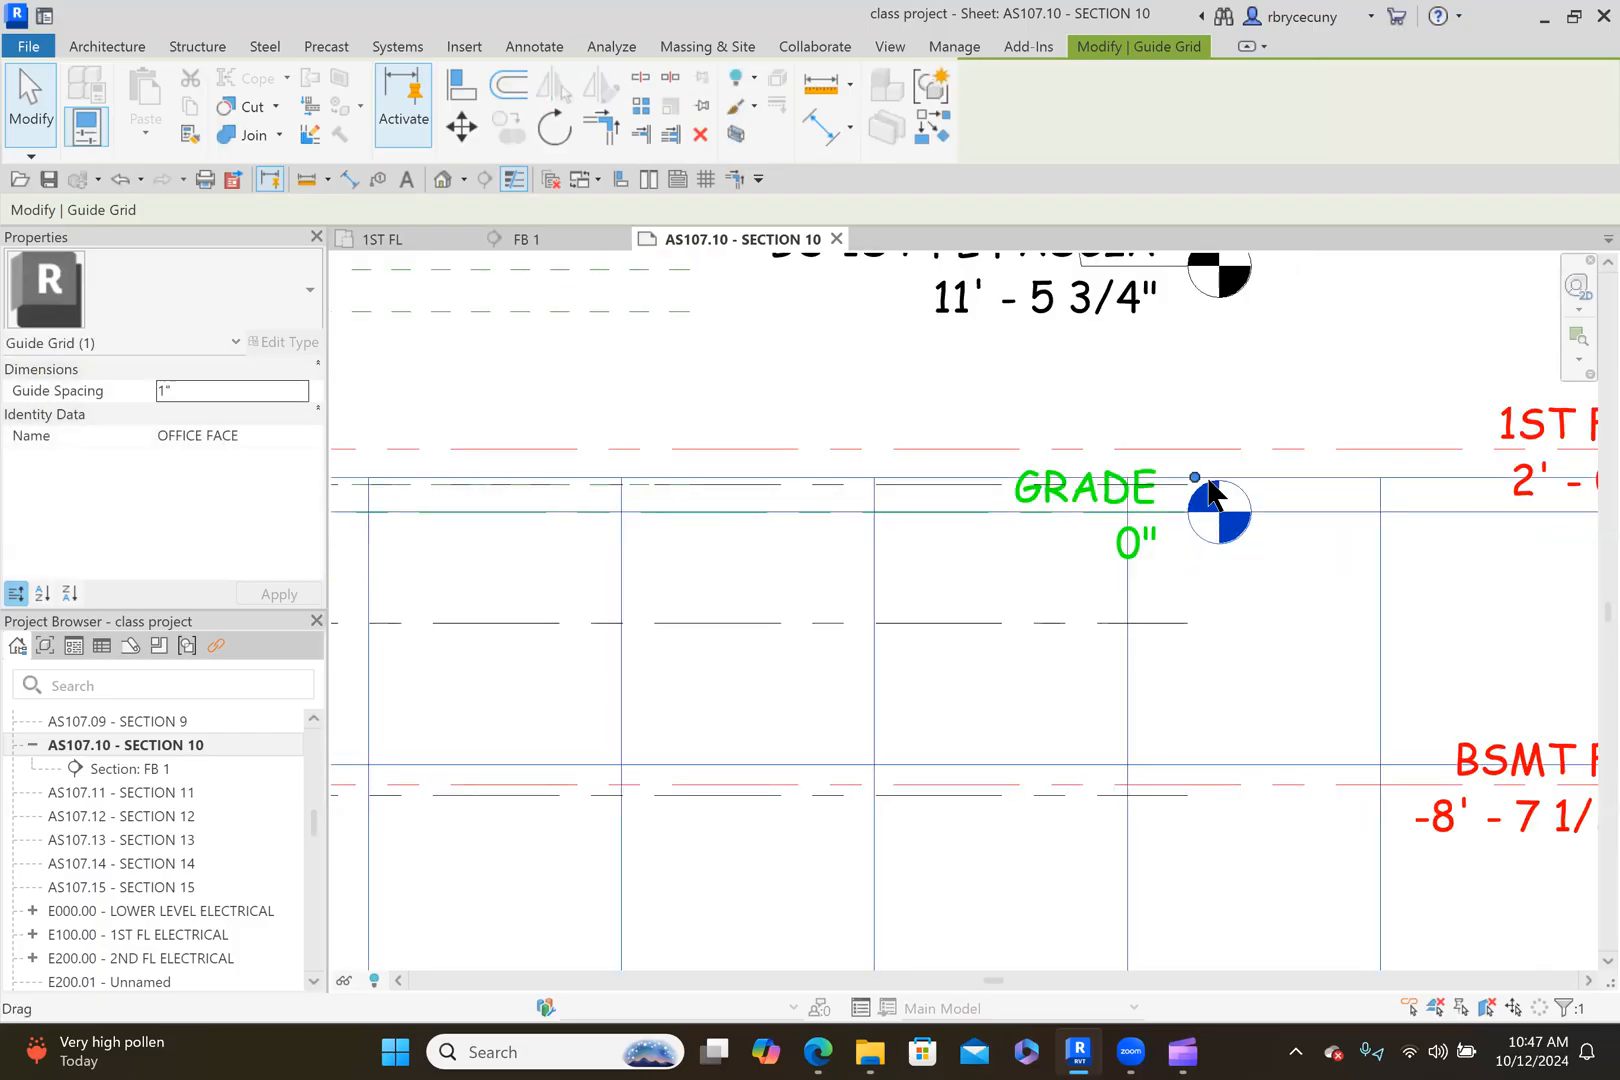
scroll(1205, 490, "up", 3)
key("Down")
key("Down")
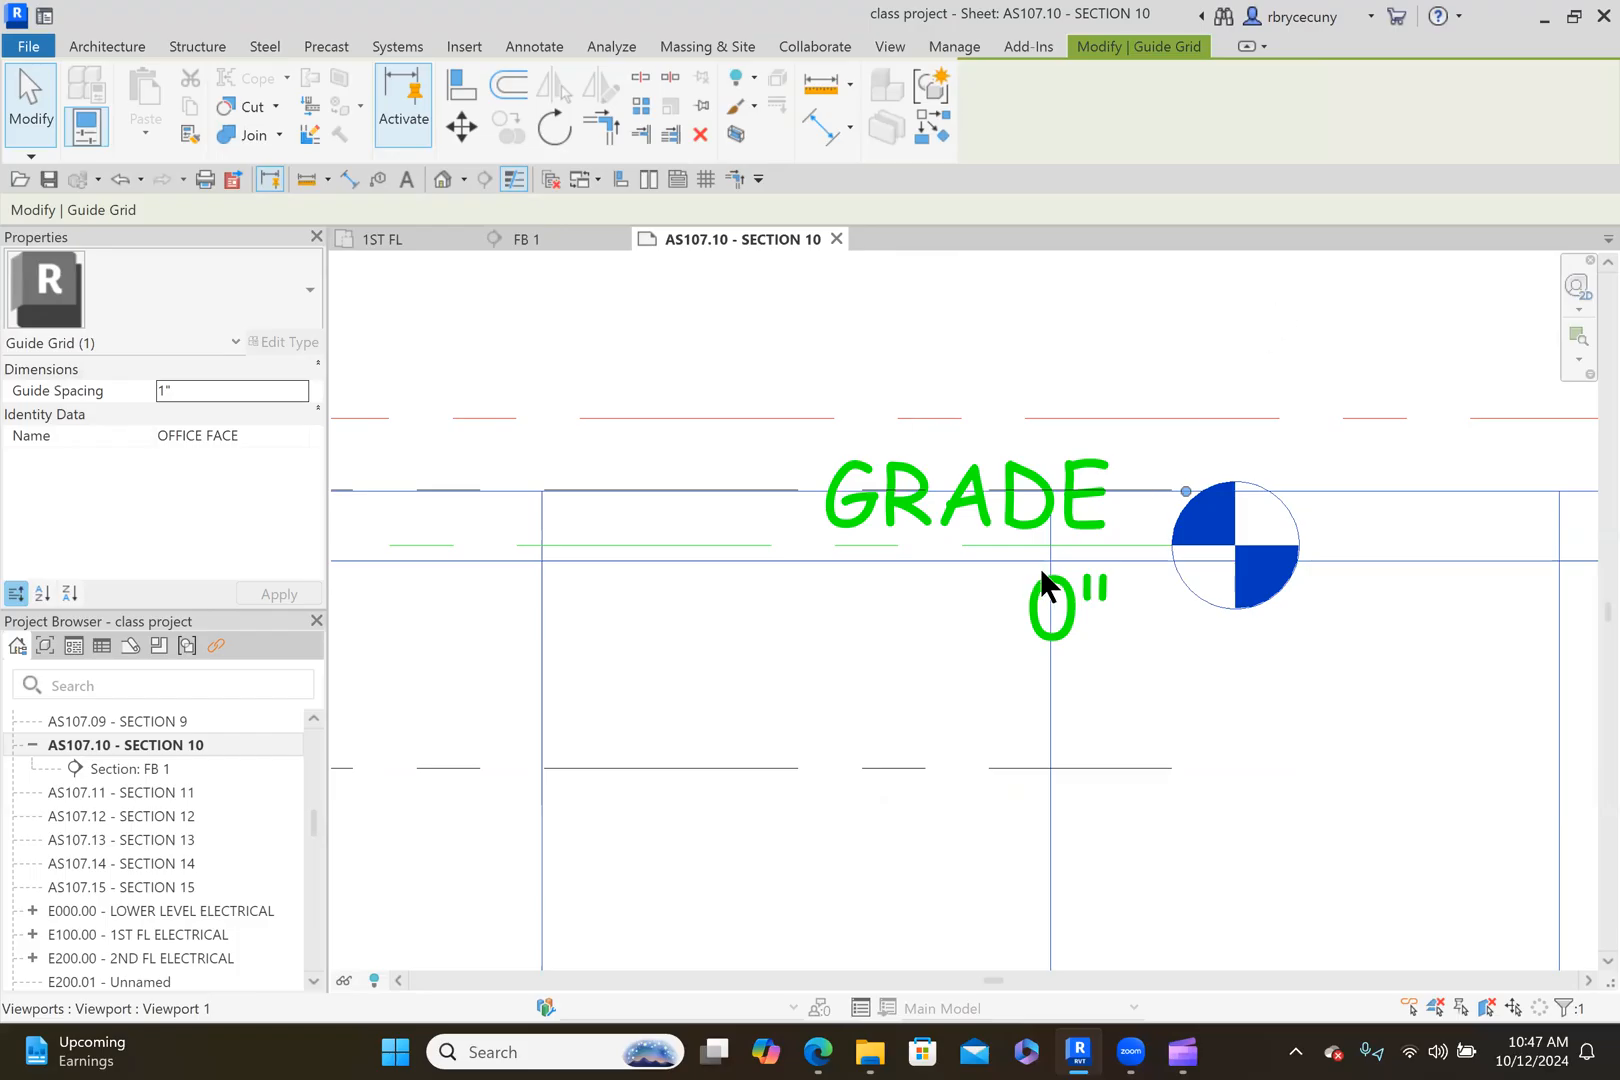
scroll(1041, 580, "down", 5)
scroll(1040, 575, "down", 4)
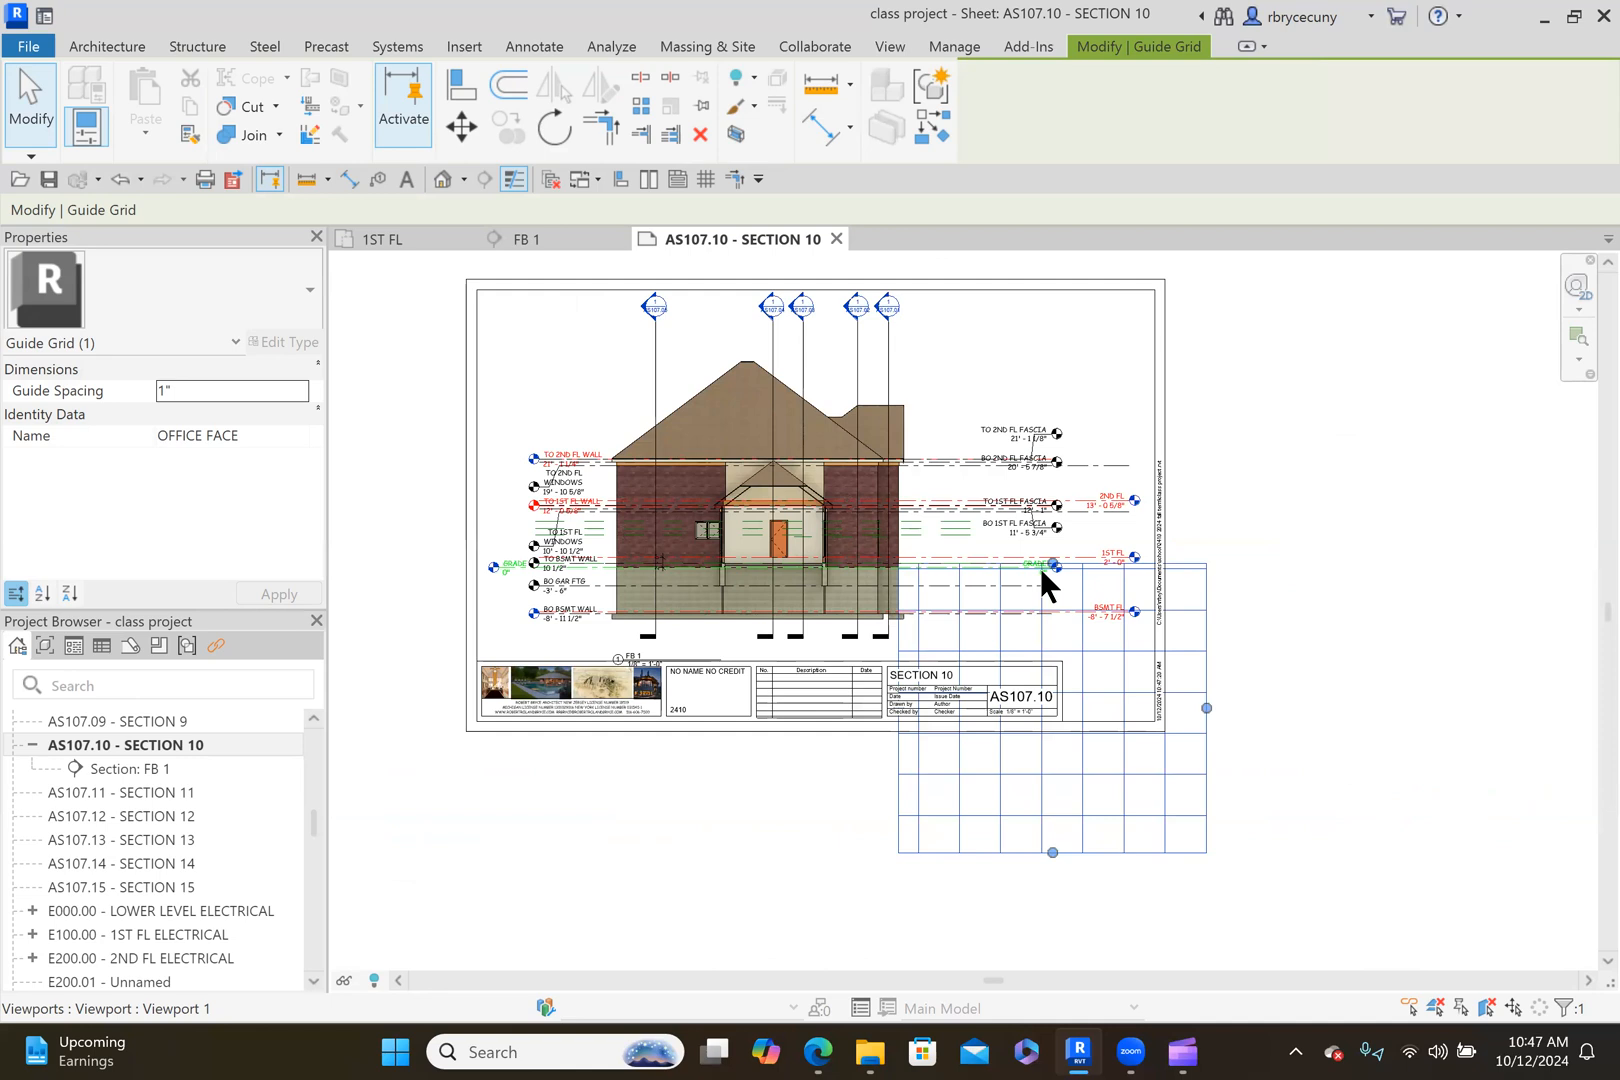
Review the existing guide grids for sheet AS107.10 and keep OFFICE FACE assigned.
scroll(1047, 597, "up", 3)
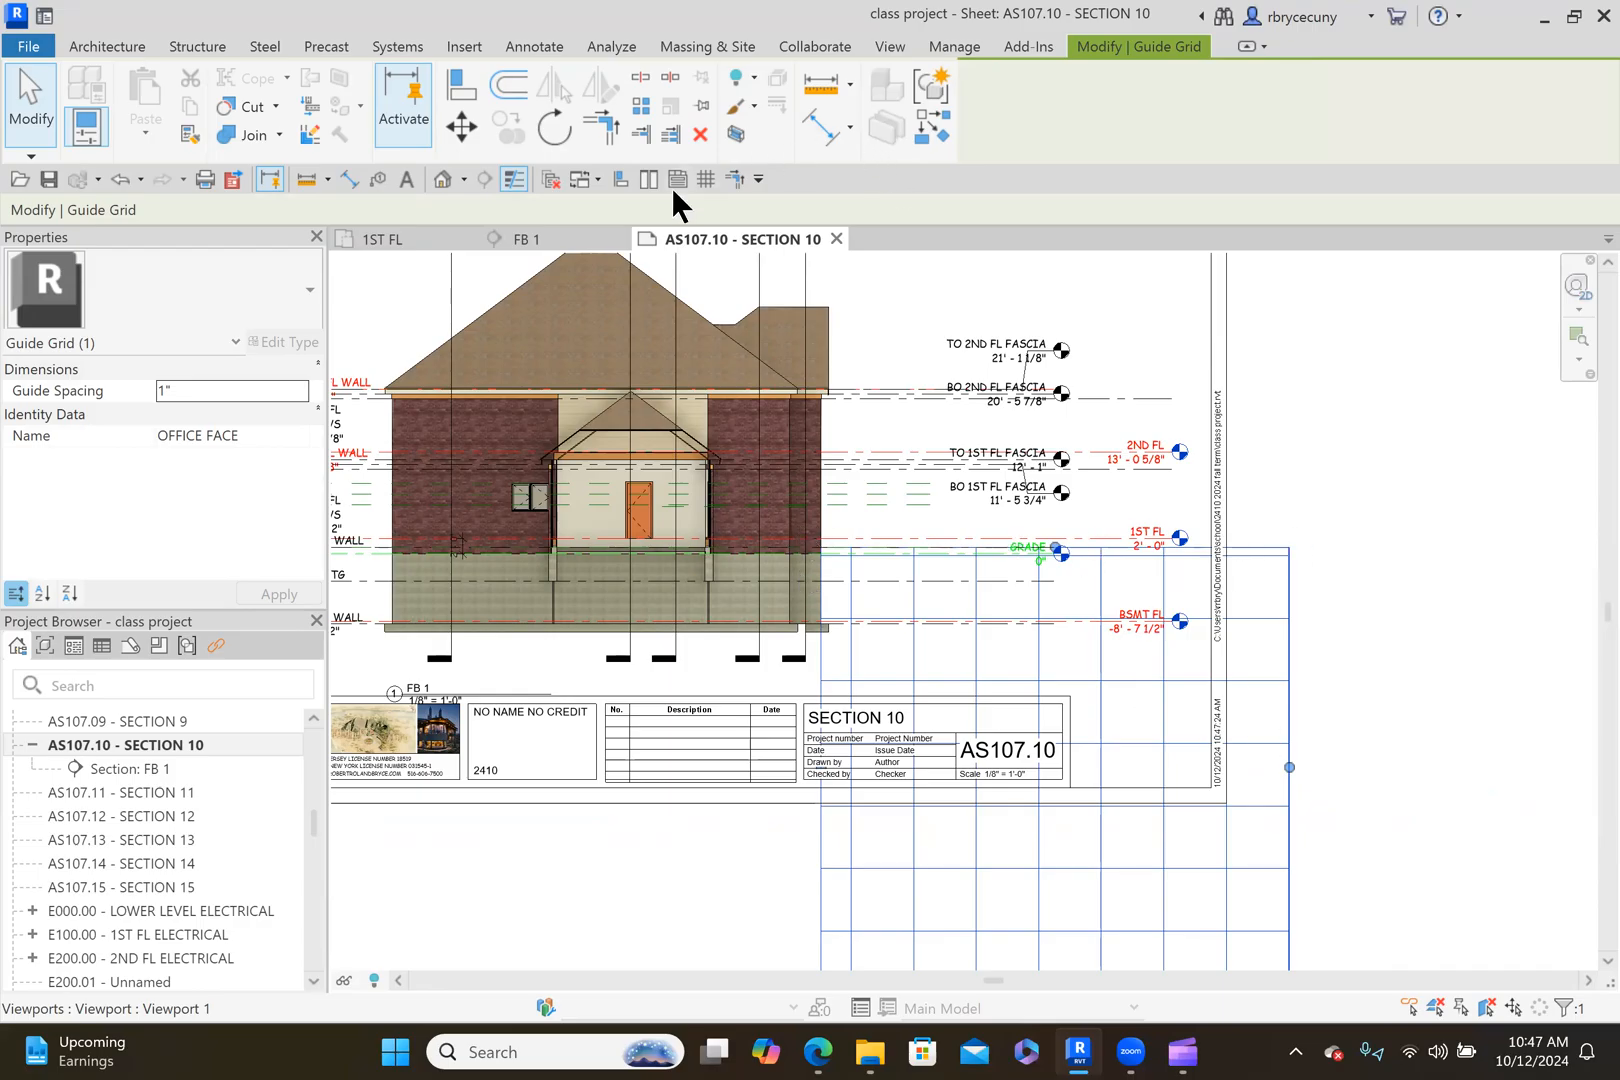
left_click(711, 180)
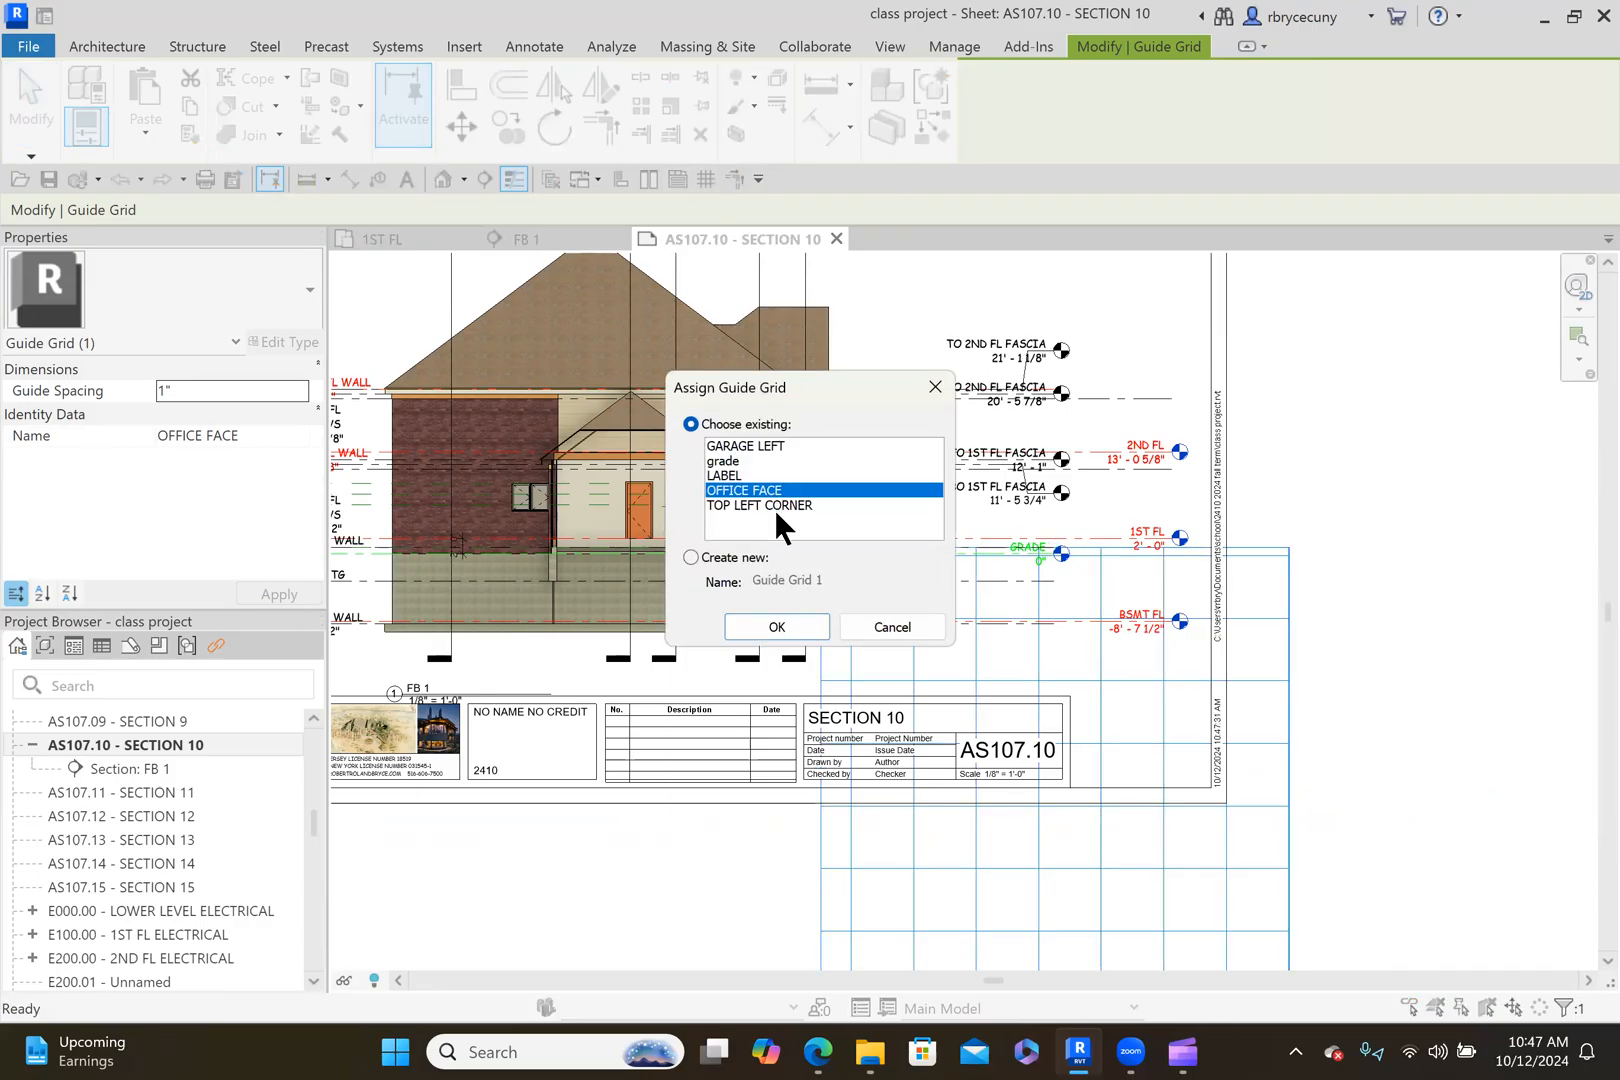
left_click(794, 621)
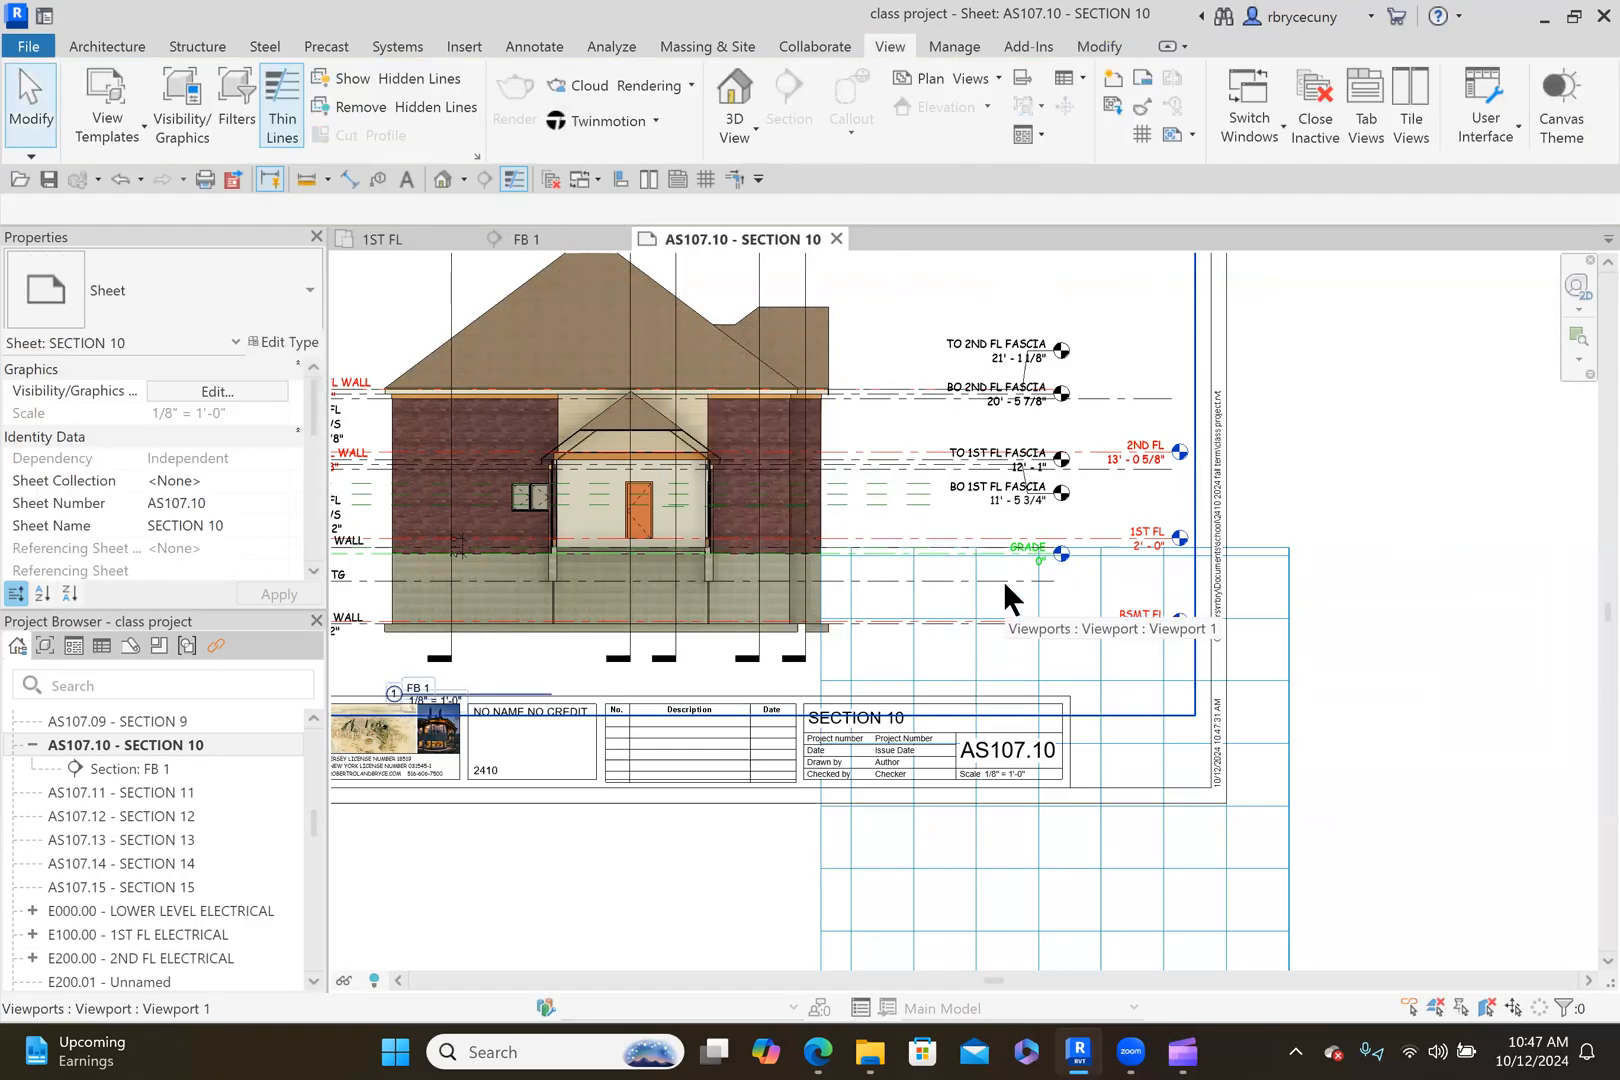
scroll(1002, 580, "down", 3)
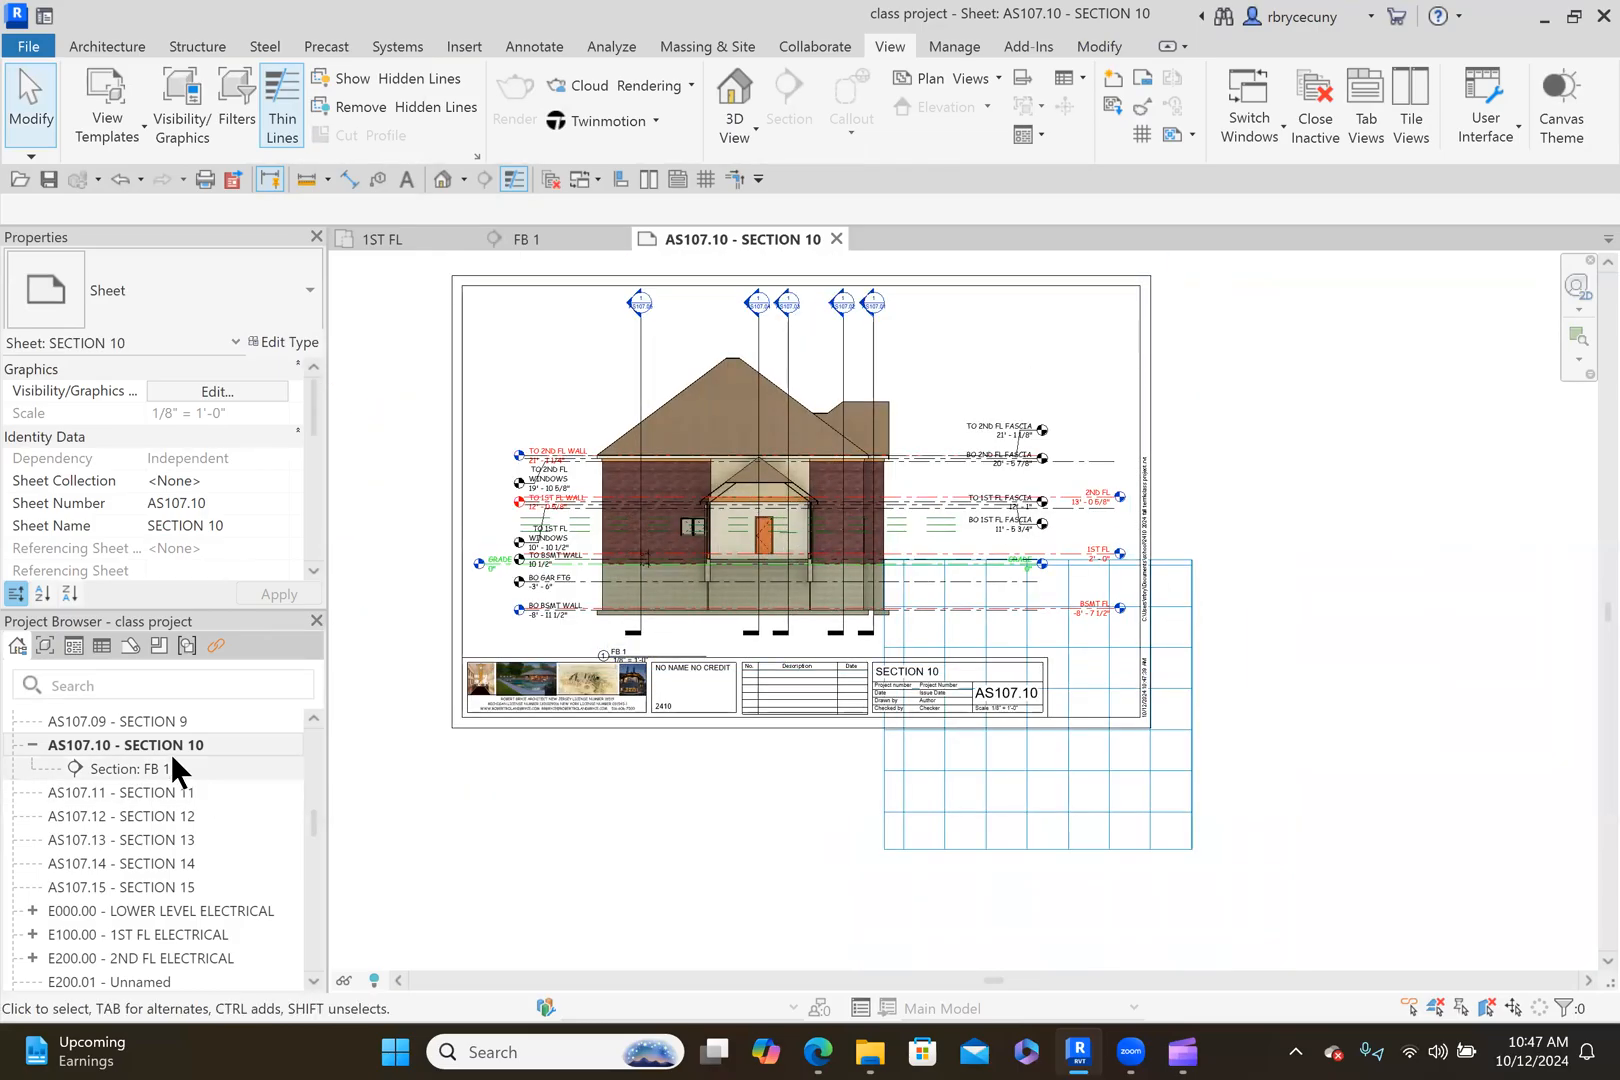
Duplicate section view FB 1 with detailing from its entry under sheet AS107.10.
scroll(138, 738, "up", 10)
scroll(138, 738, "down", 8)
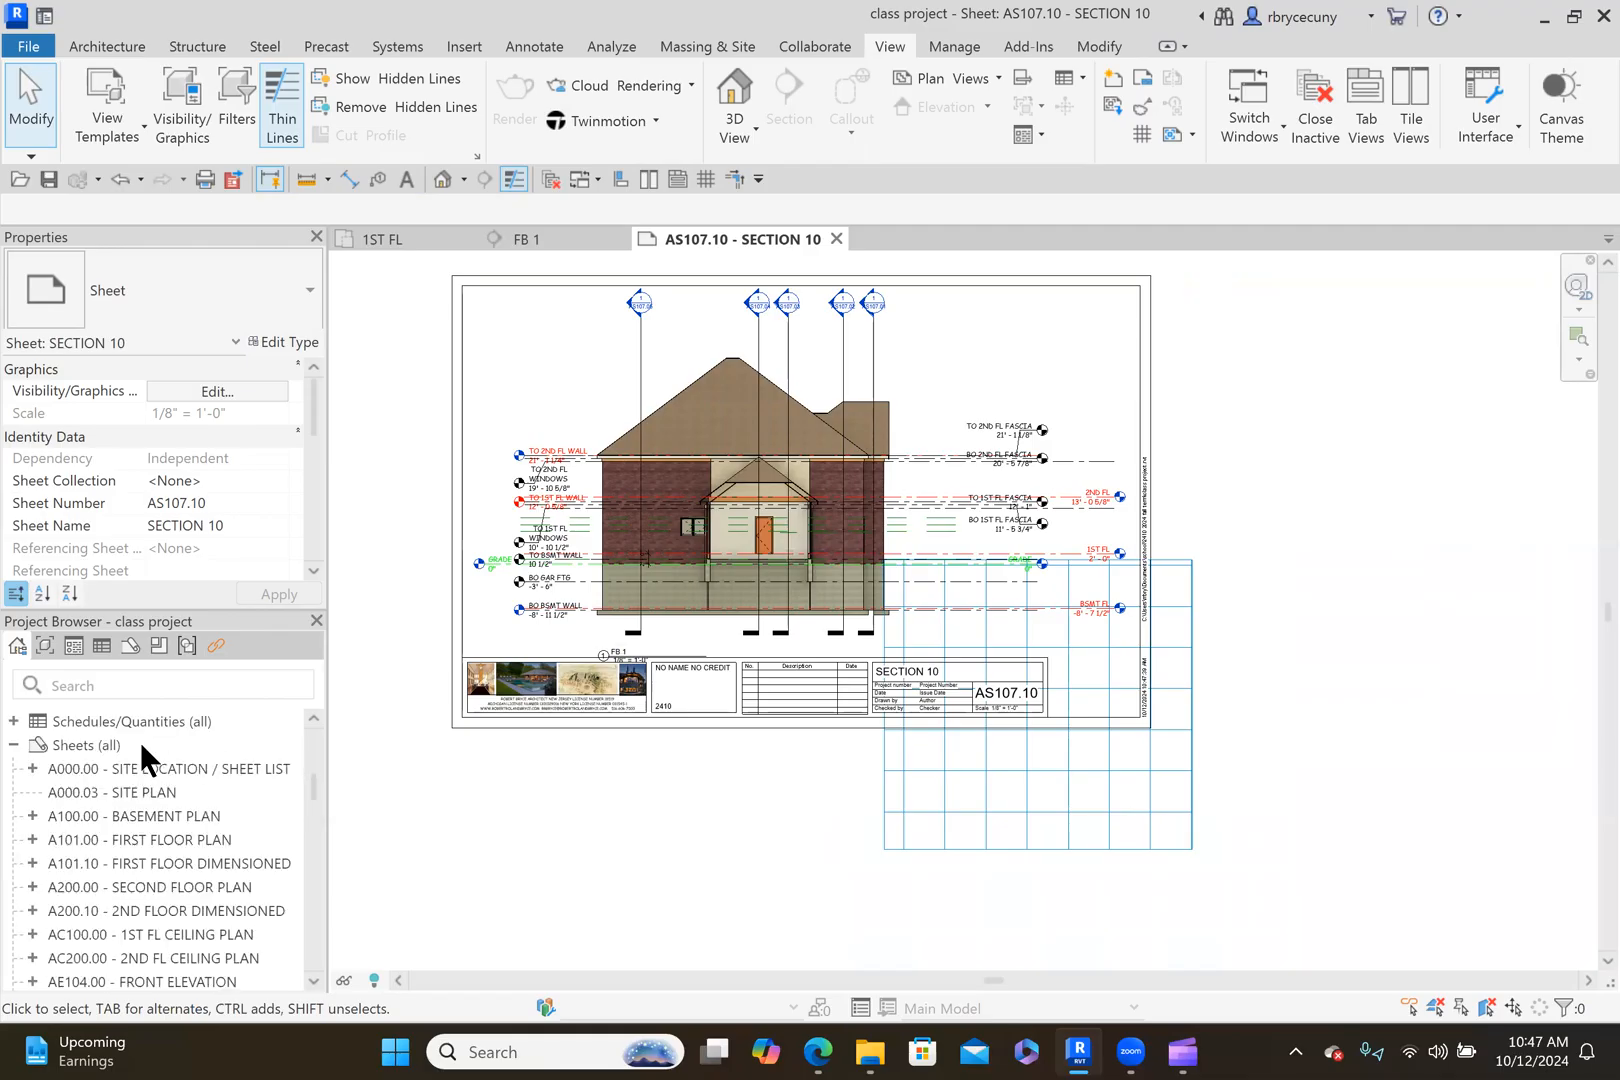
scroll(140, 791, "down", 4)
scroll(140, 791, "down", 3)
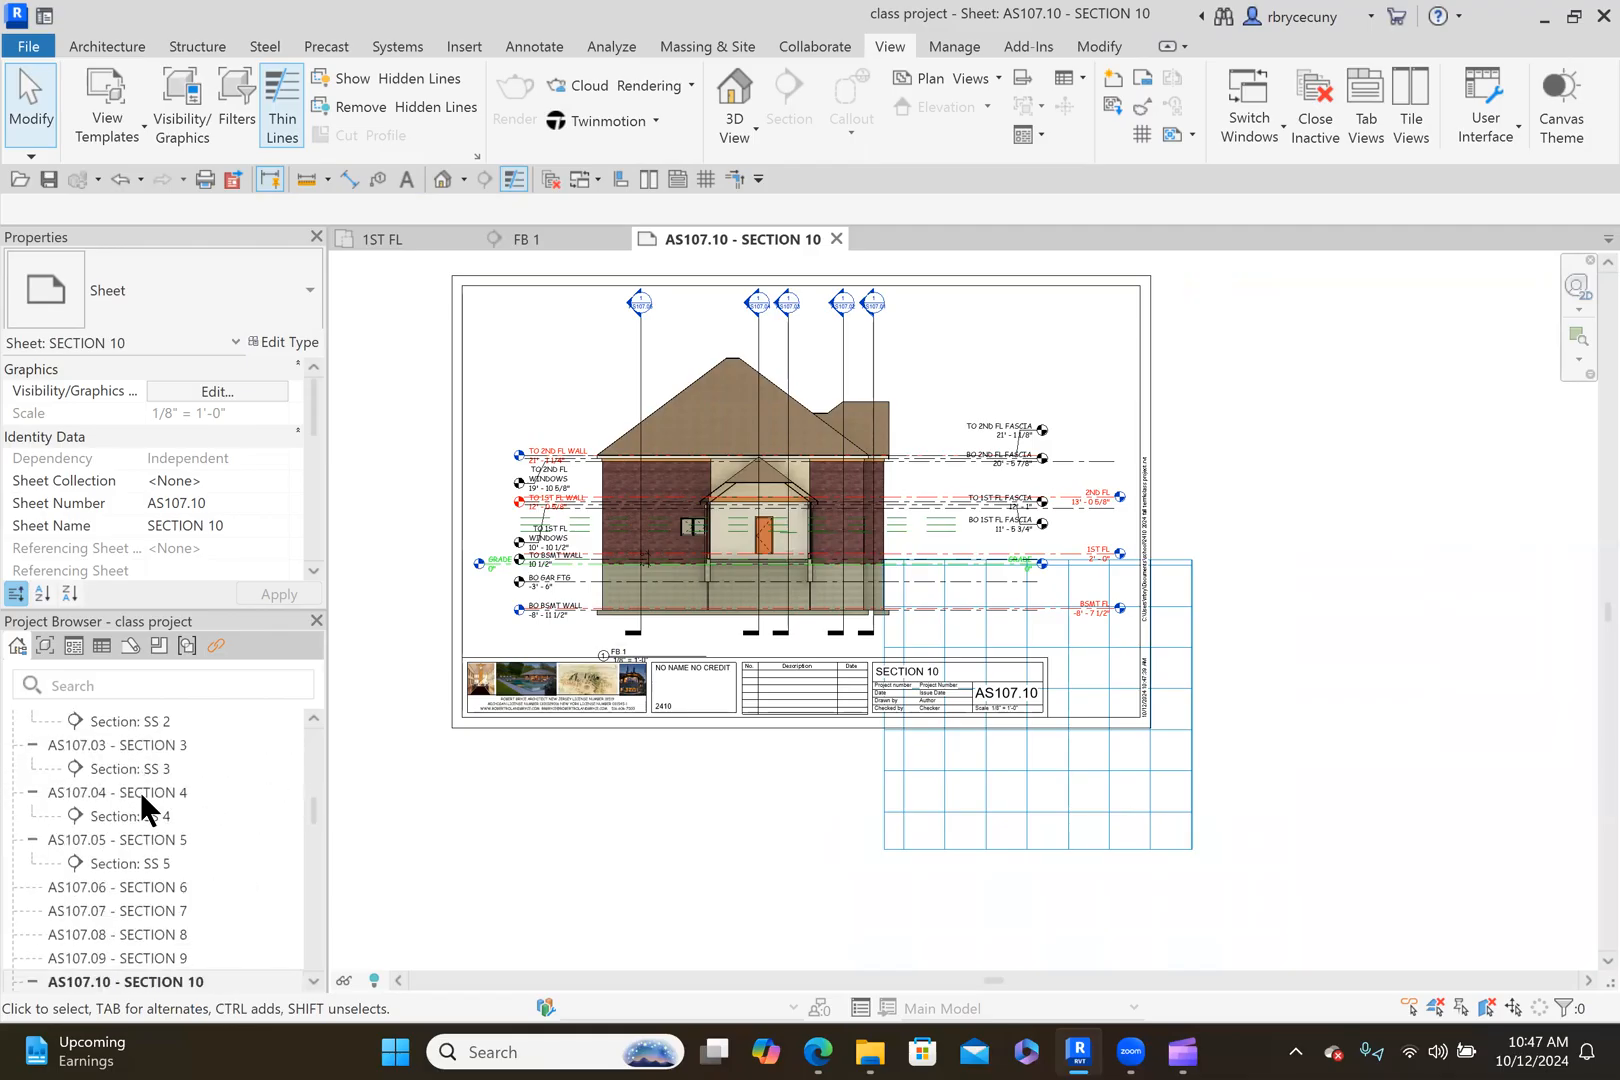
scroll(145, 808, "down", 3)
right_click(151, 773)
mouse_move(241, 466)
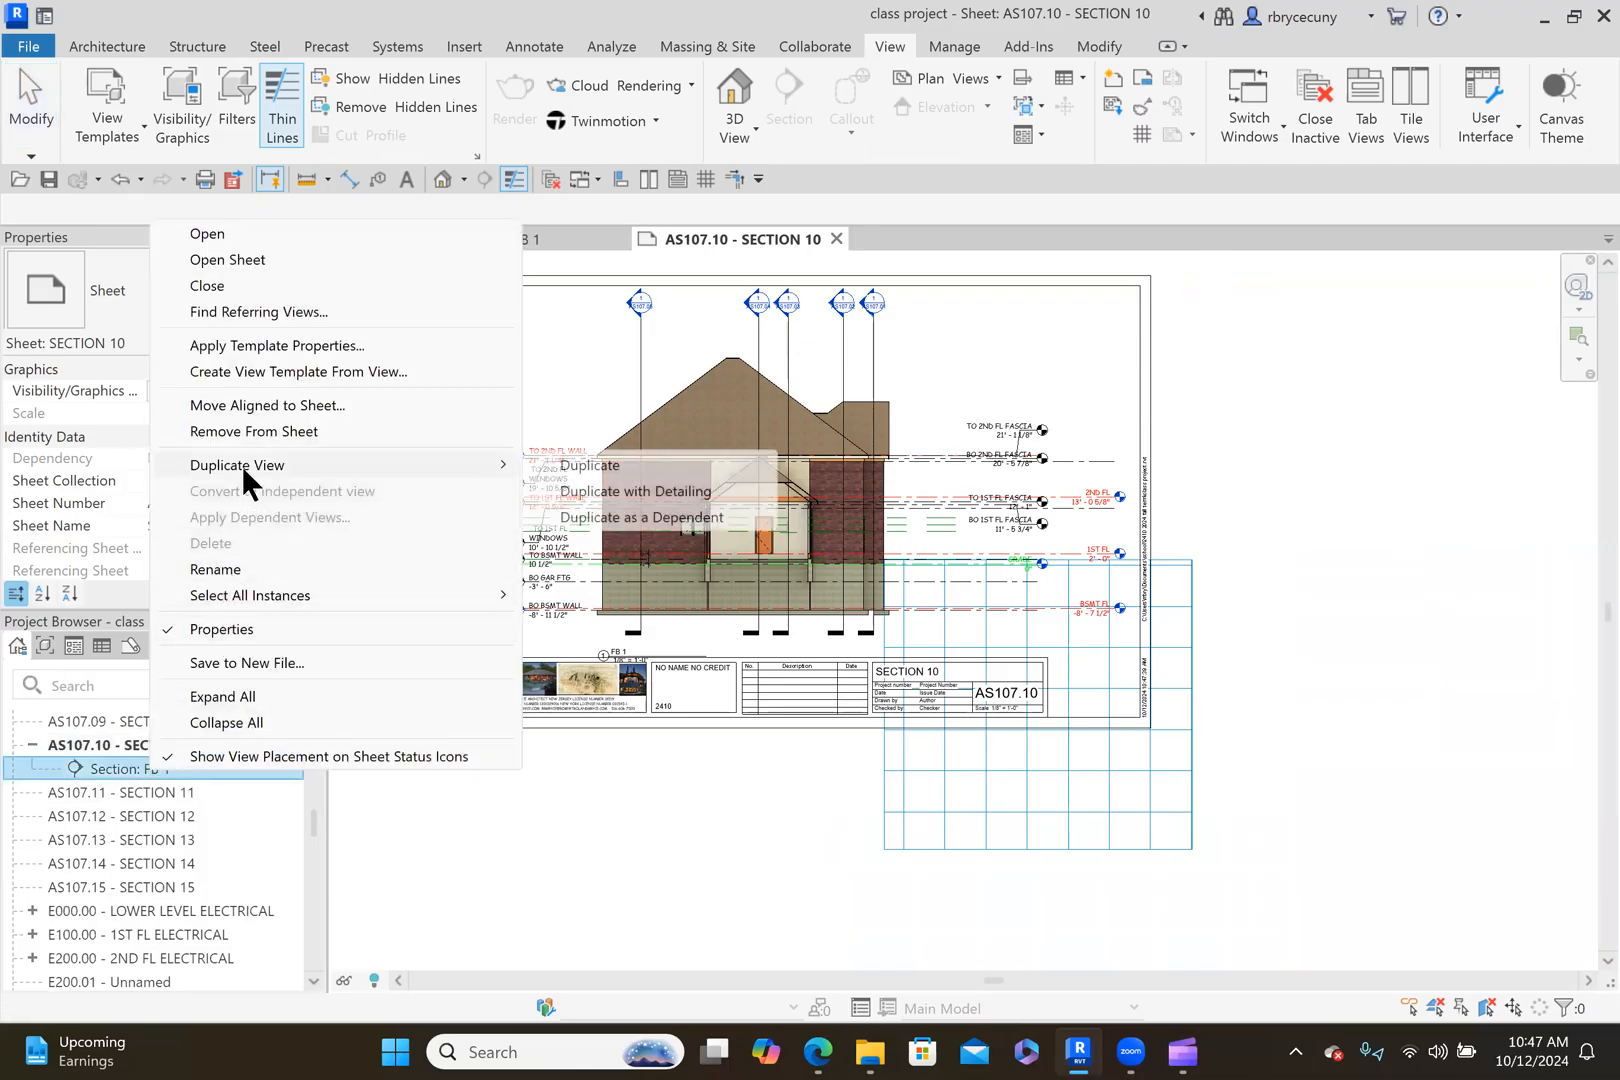
left_click(614, 492)
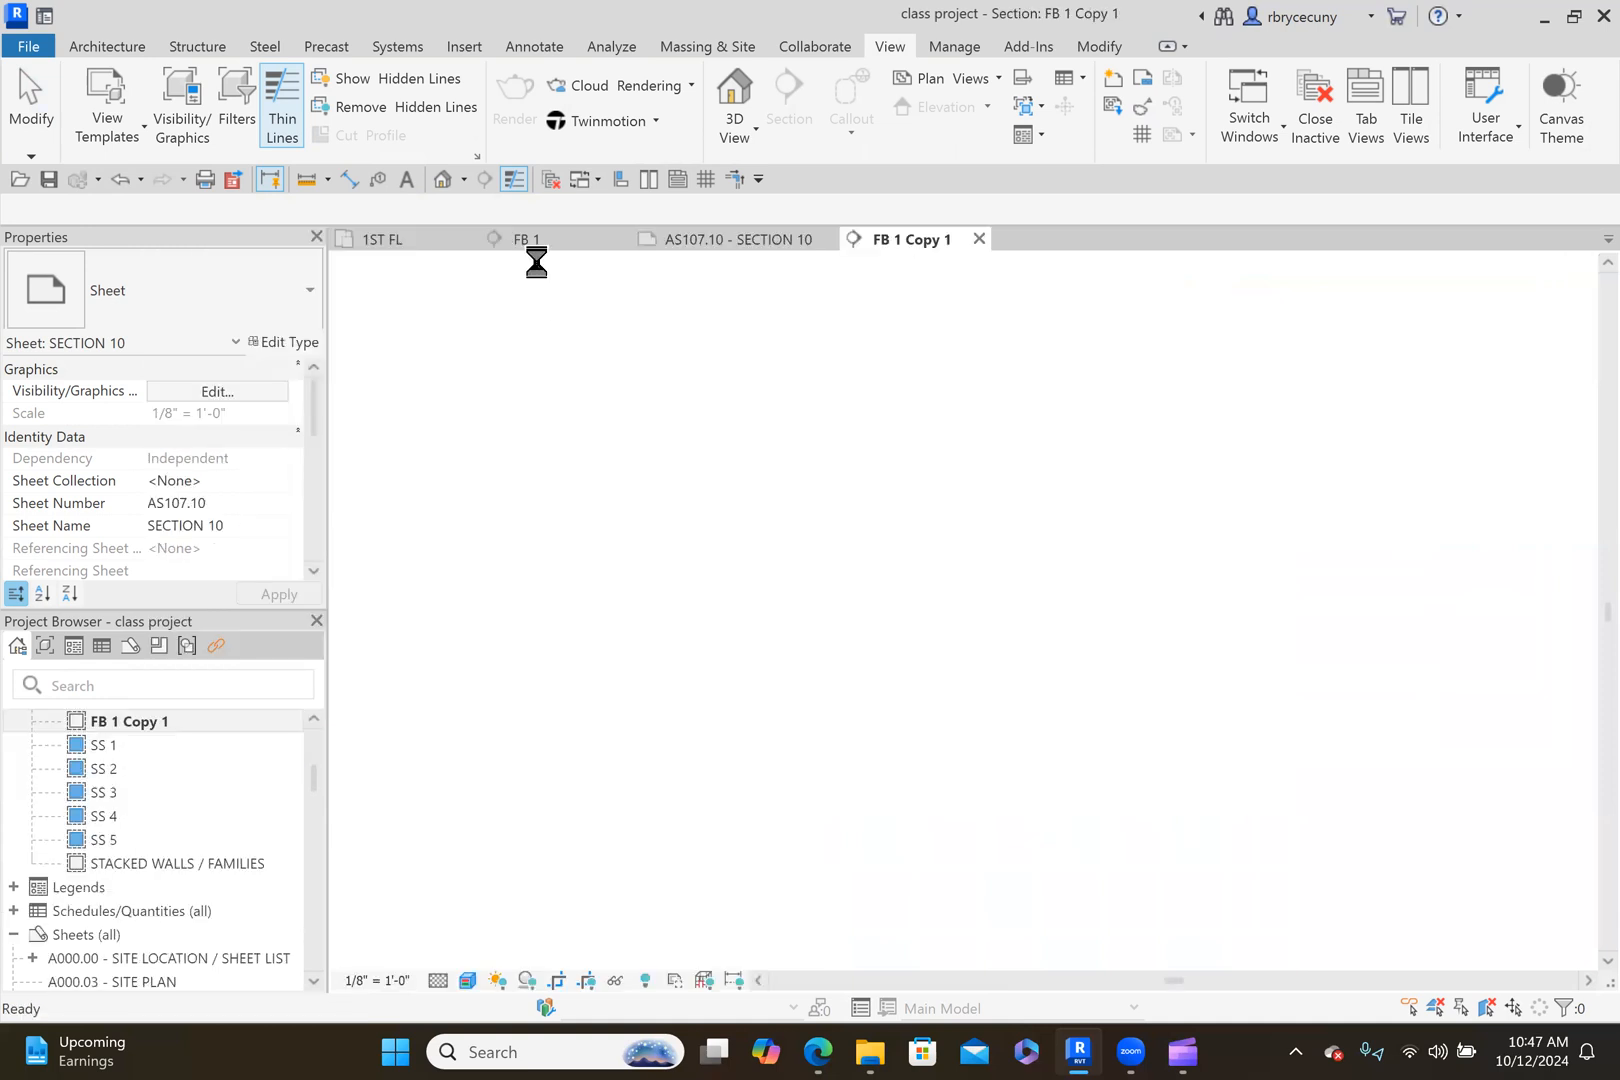
In the 1ST FL floor plan, move the duplicated section line from the garage into the house so it cuts through the kitchen.
left_click(385, 239)
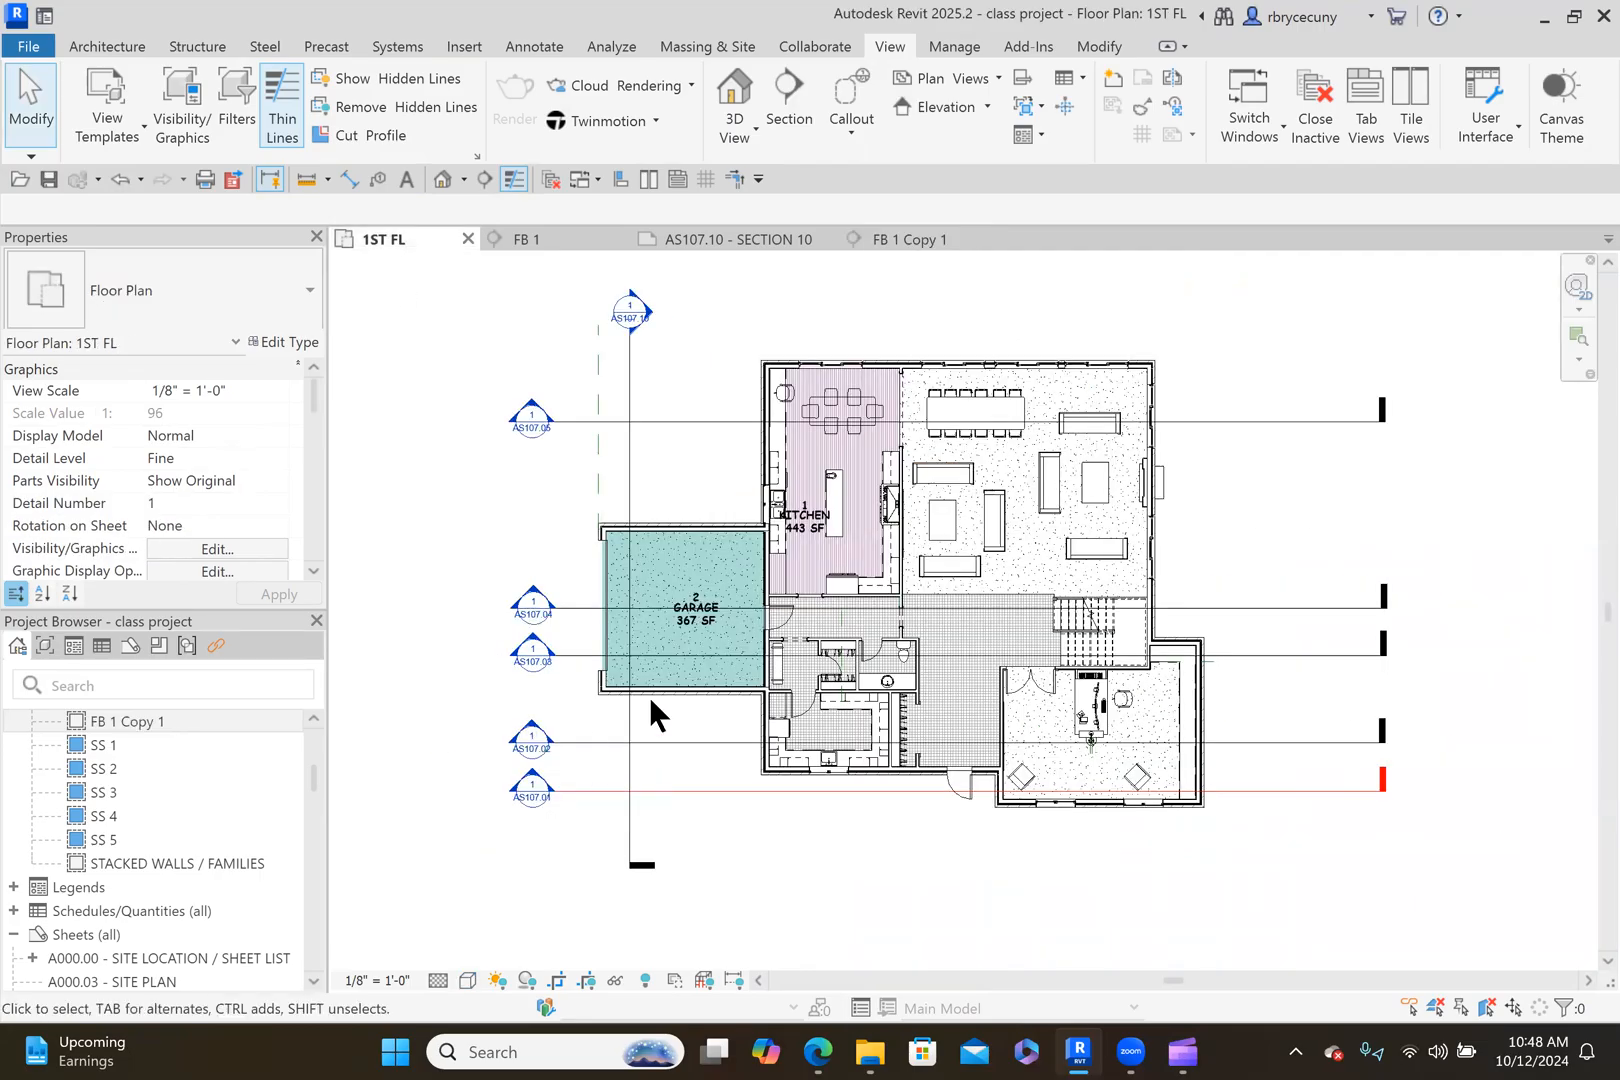
left_click(630, 458)
left_click_drag(630, 458, 862, 465)
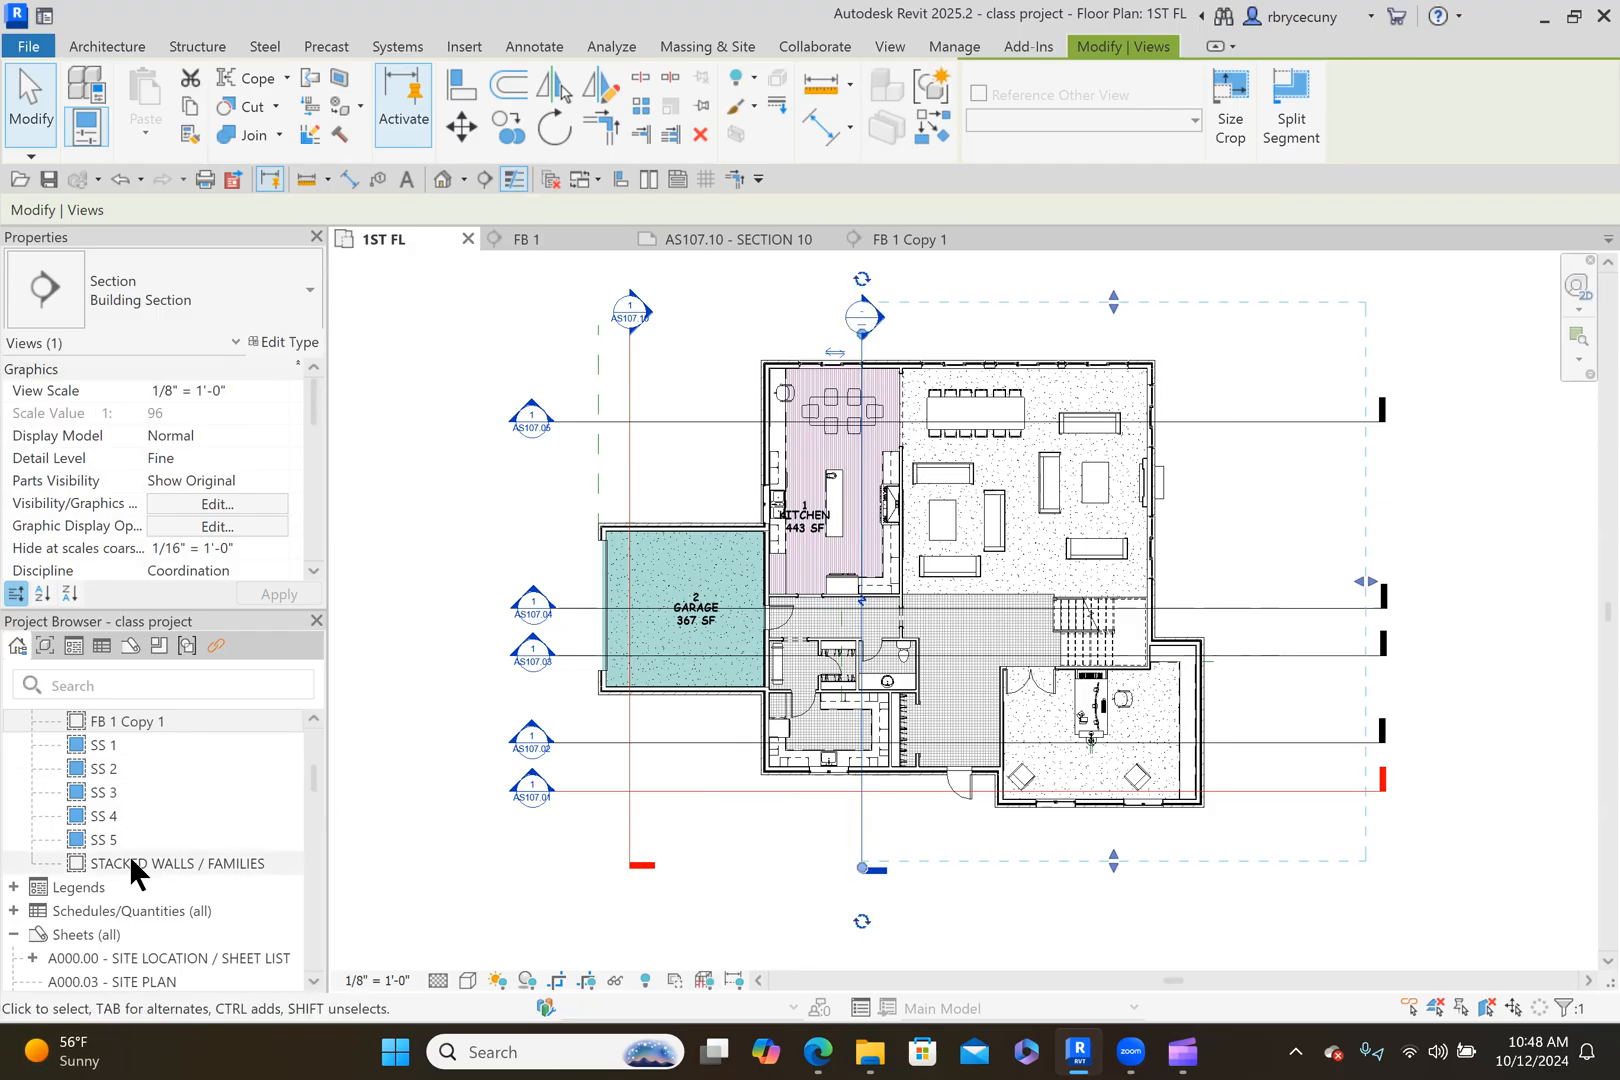
Rename the duplicated section view FB 1 Copy 1 as FB 2.
right_click(175, 709)
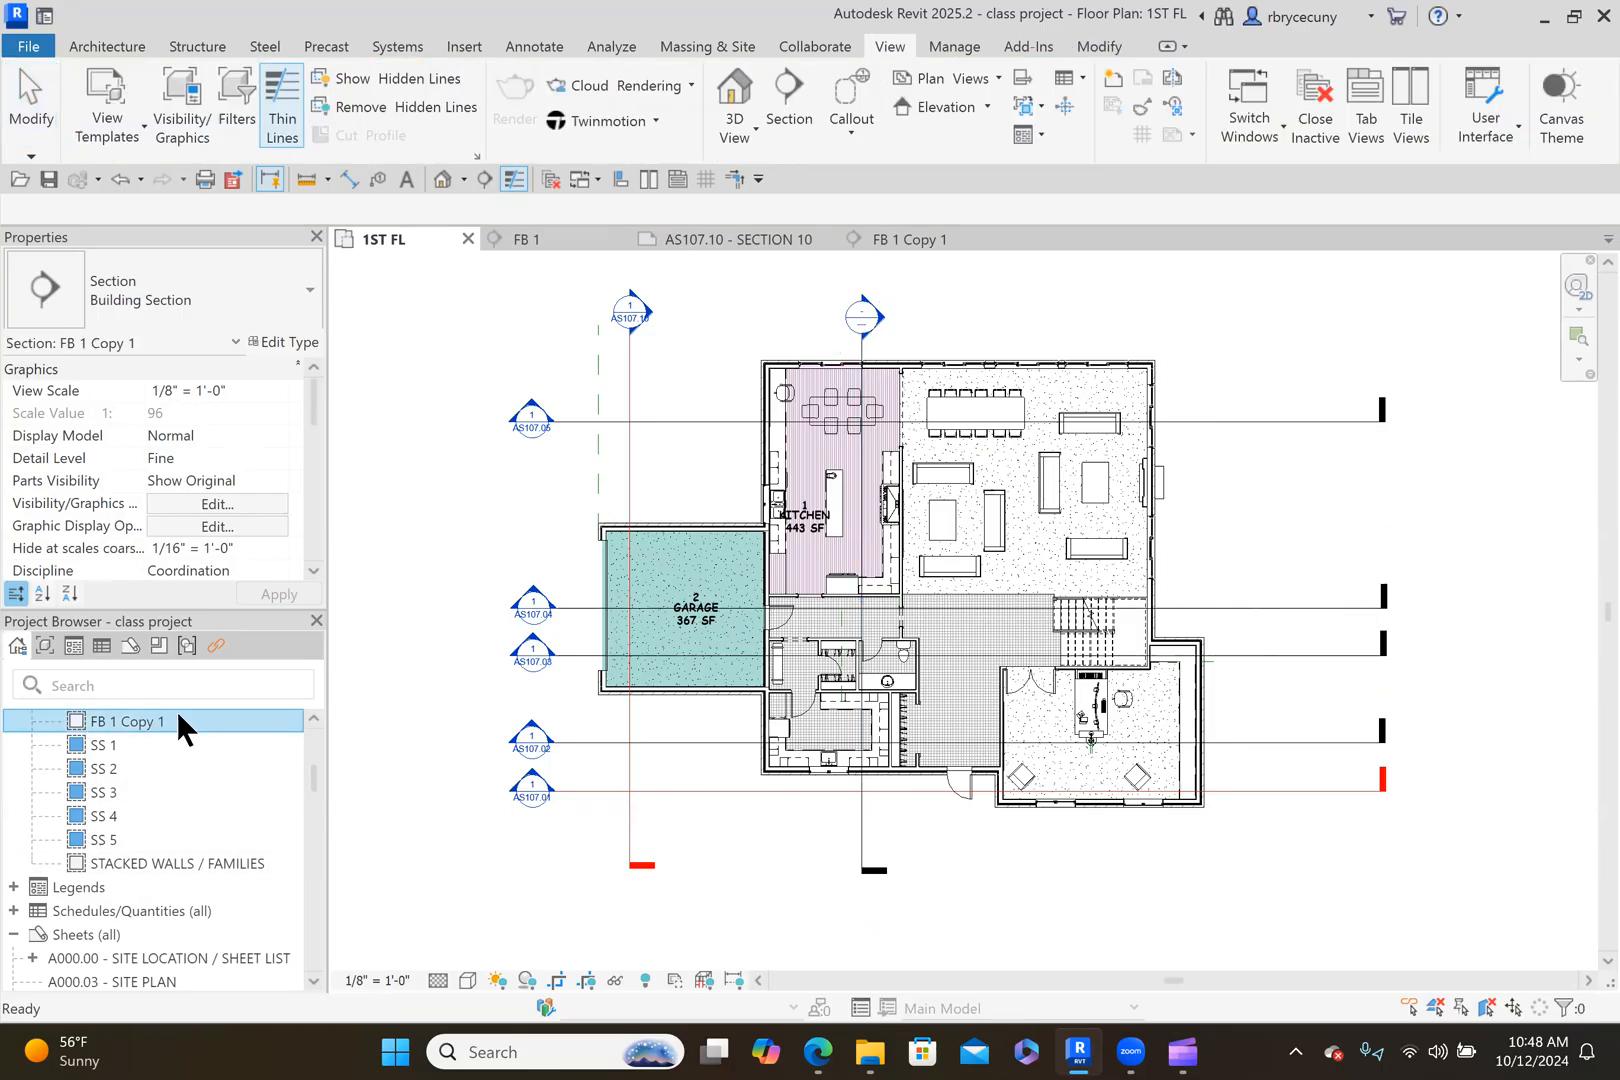
left_click(451, 837)
scroll(234, 540, "down", 1)
scroll(234, 540, "down", 4)
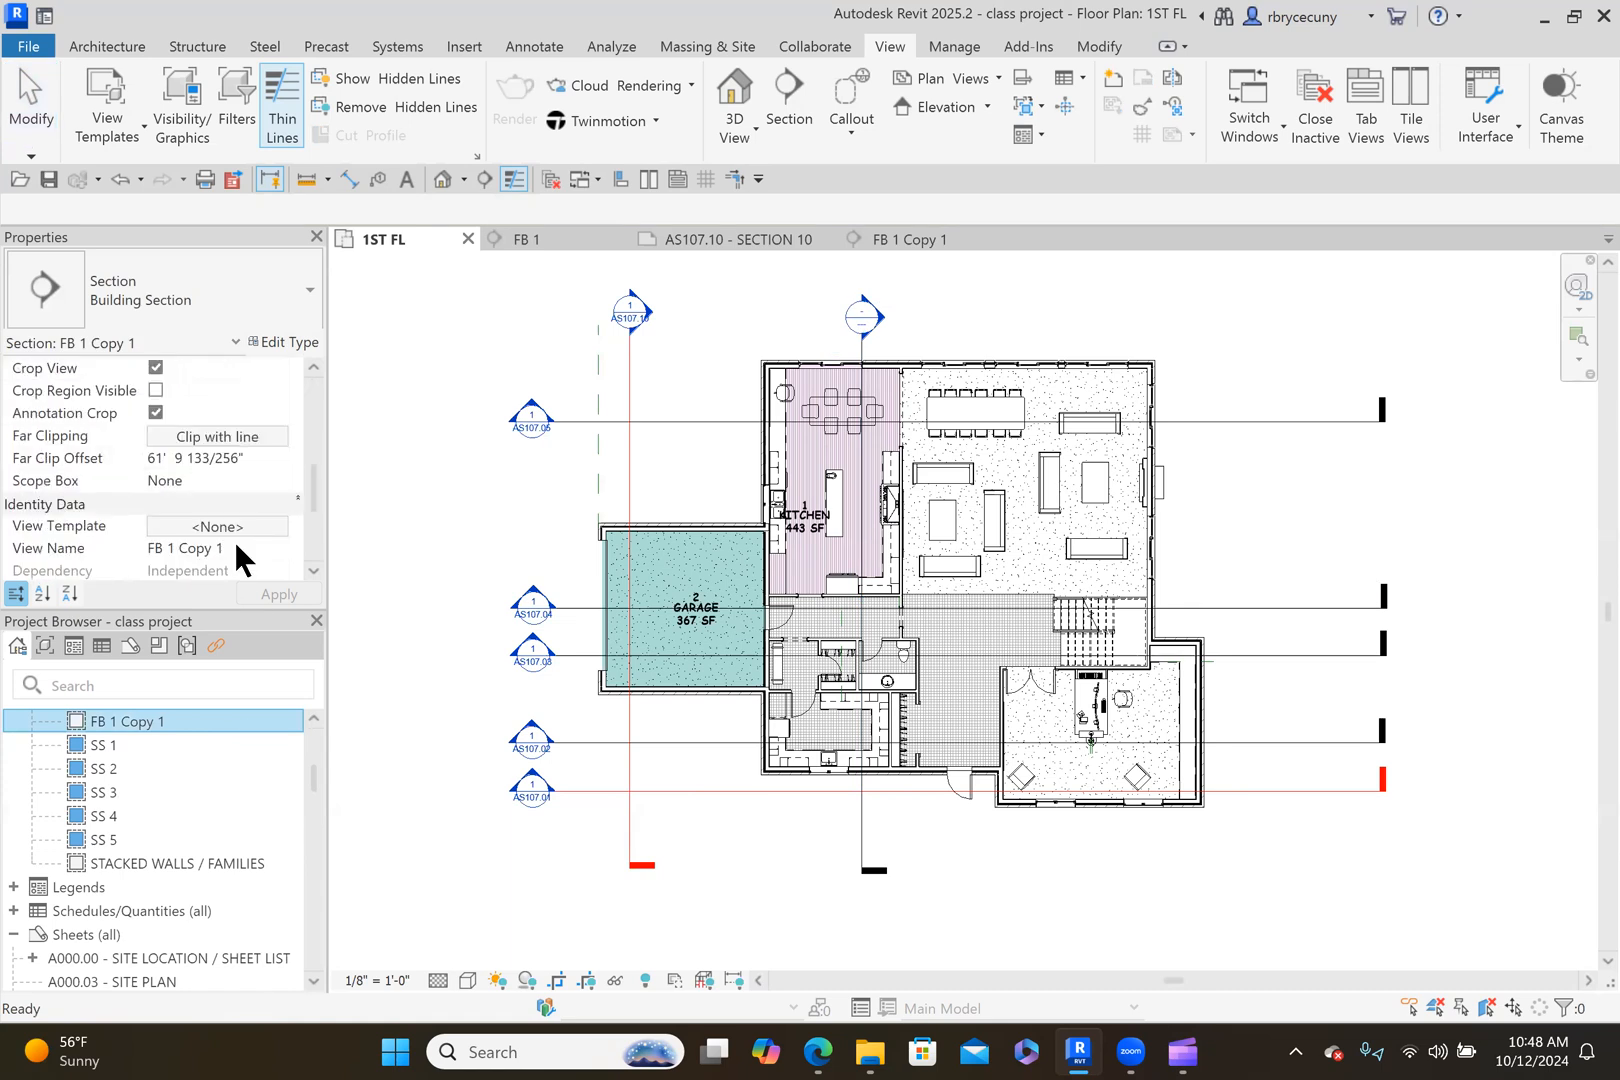
left_click(240, 548)
left_click_drag(225, 548, 167, 549)
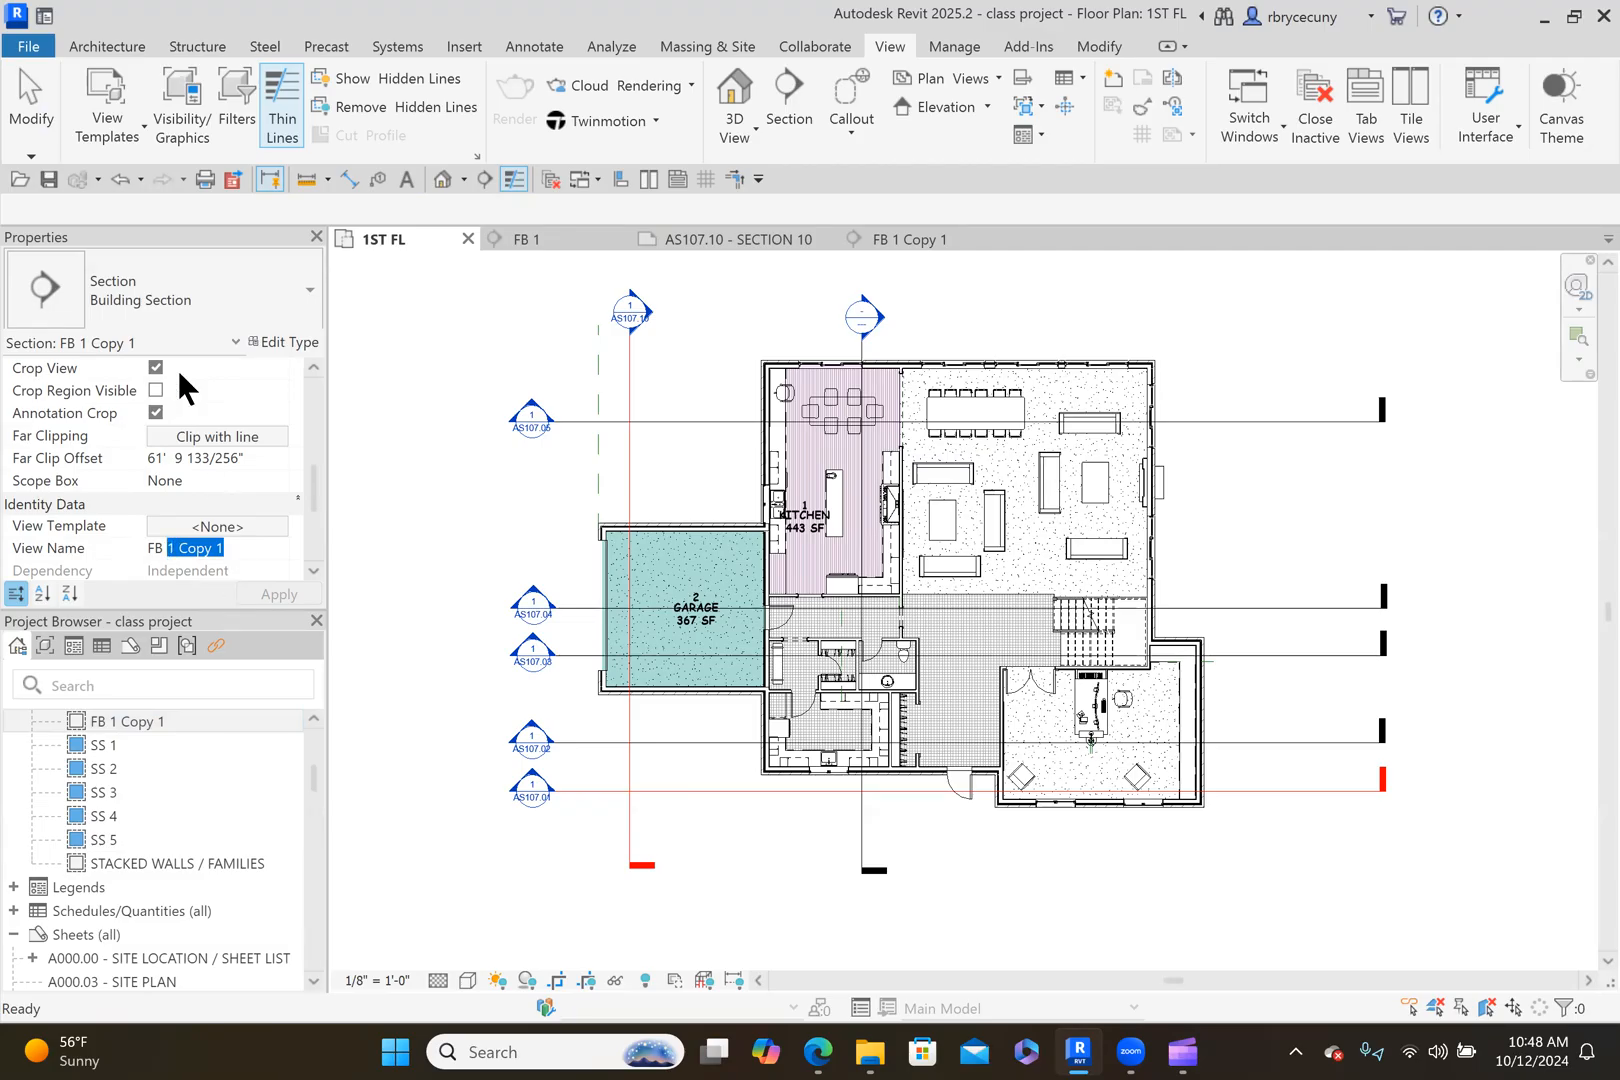
type("2")
key("Return")
left_click(451, 881)
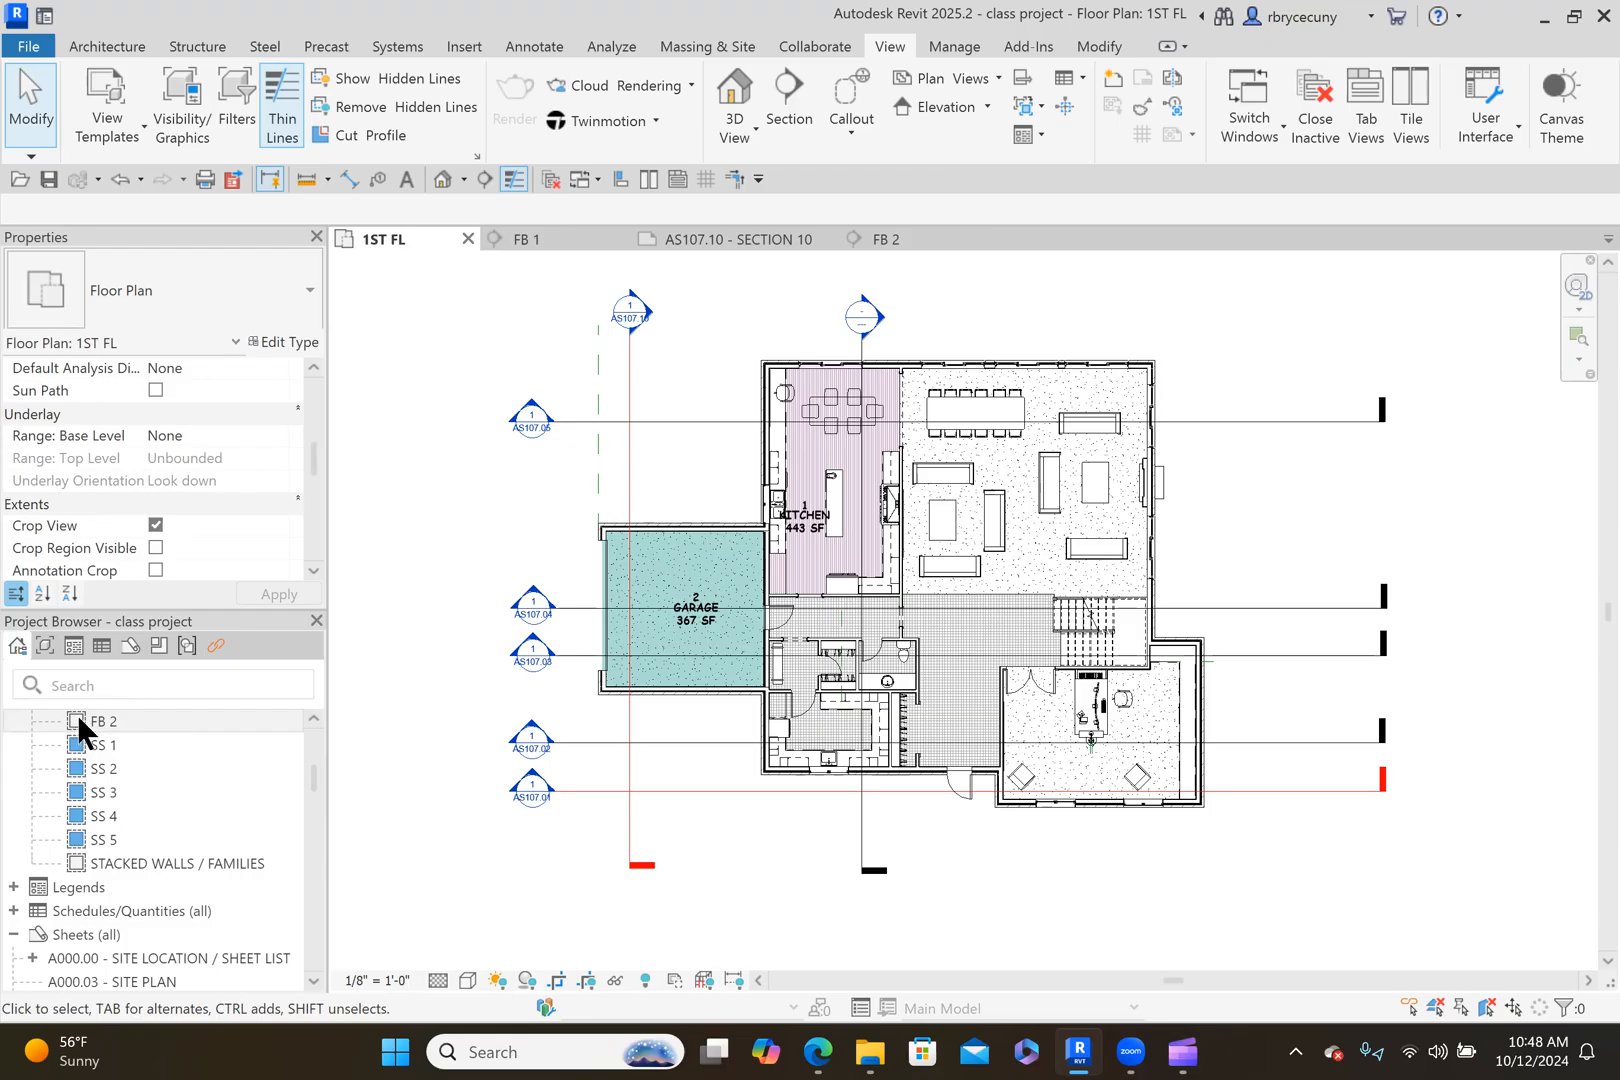
left_click(862, 842)
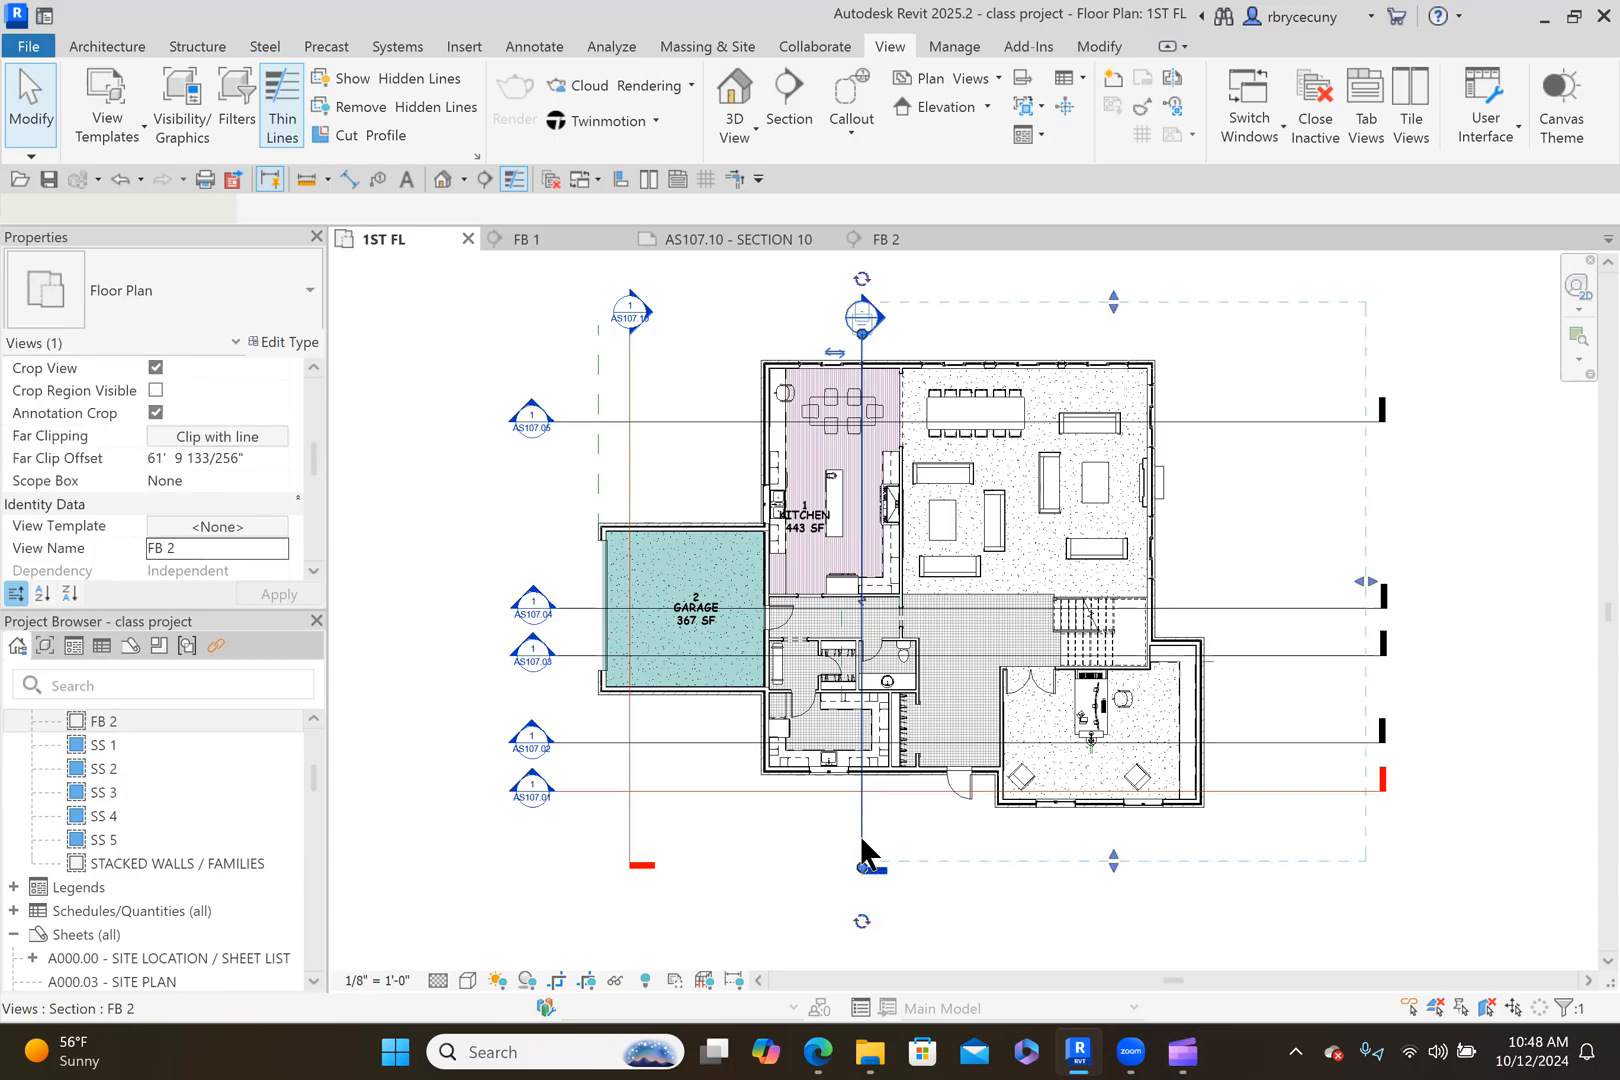
right_click(862, 842)
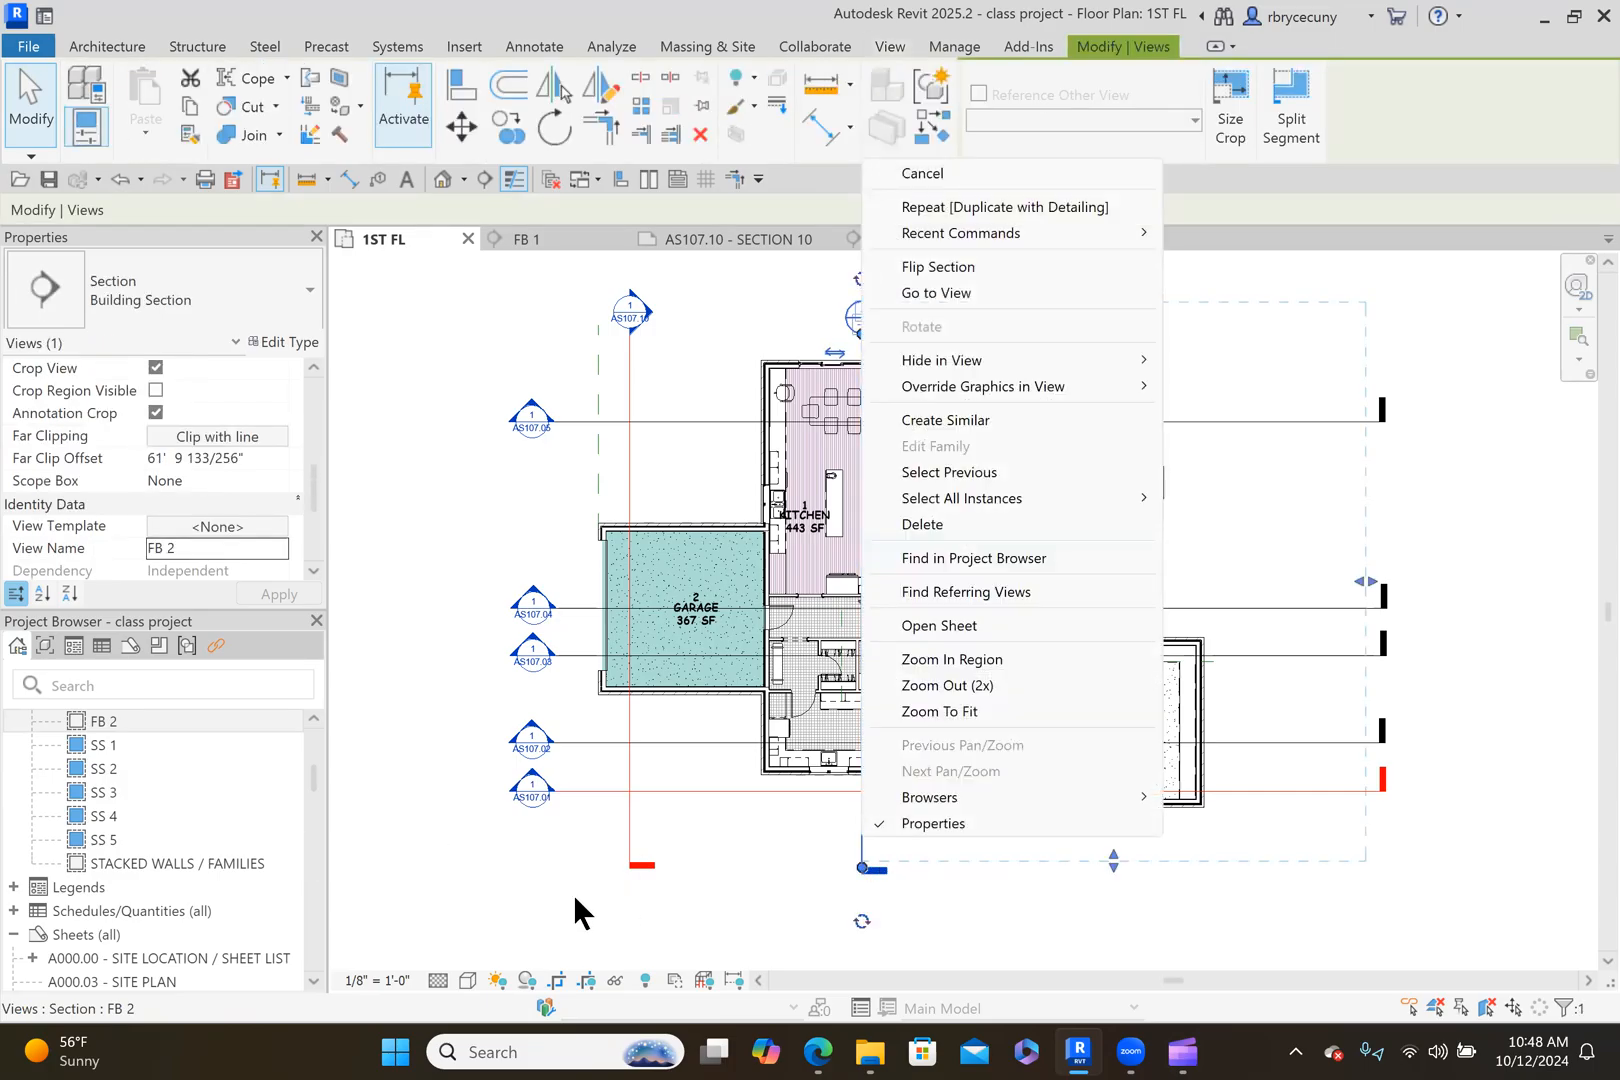
key("Escape")
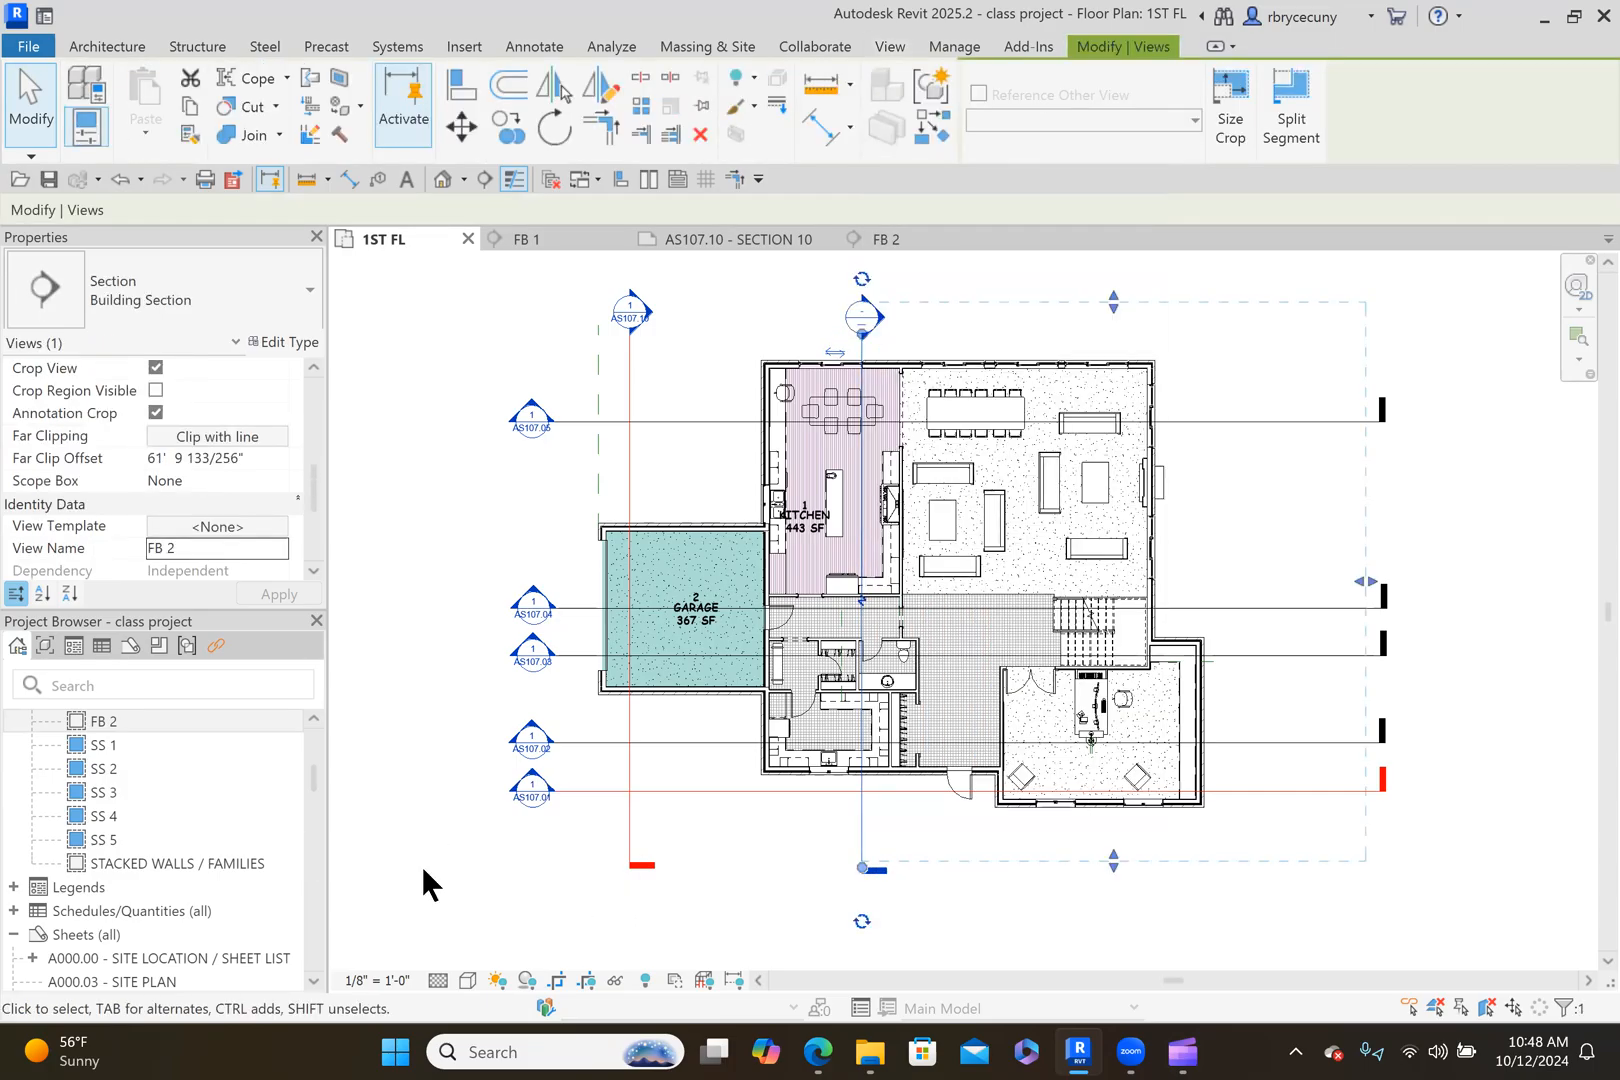
Duplicate section view FB 2 with detailing.
right_click(130, 715)
mouse_move(265, 367)
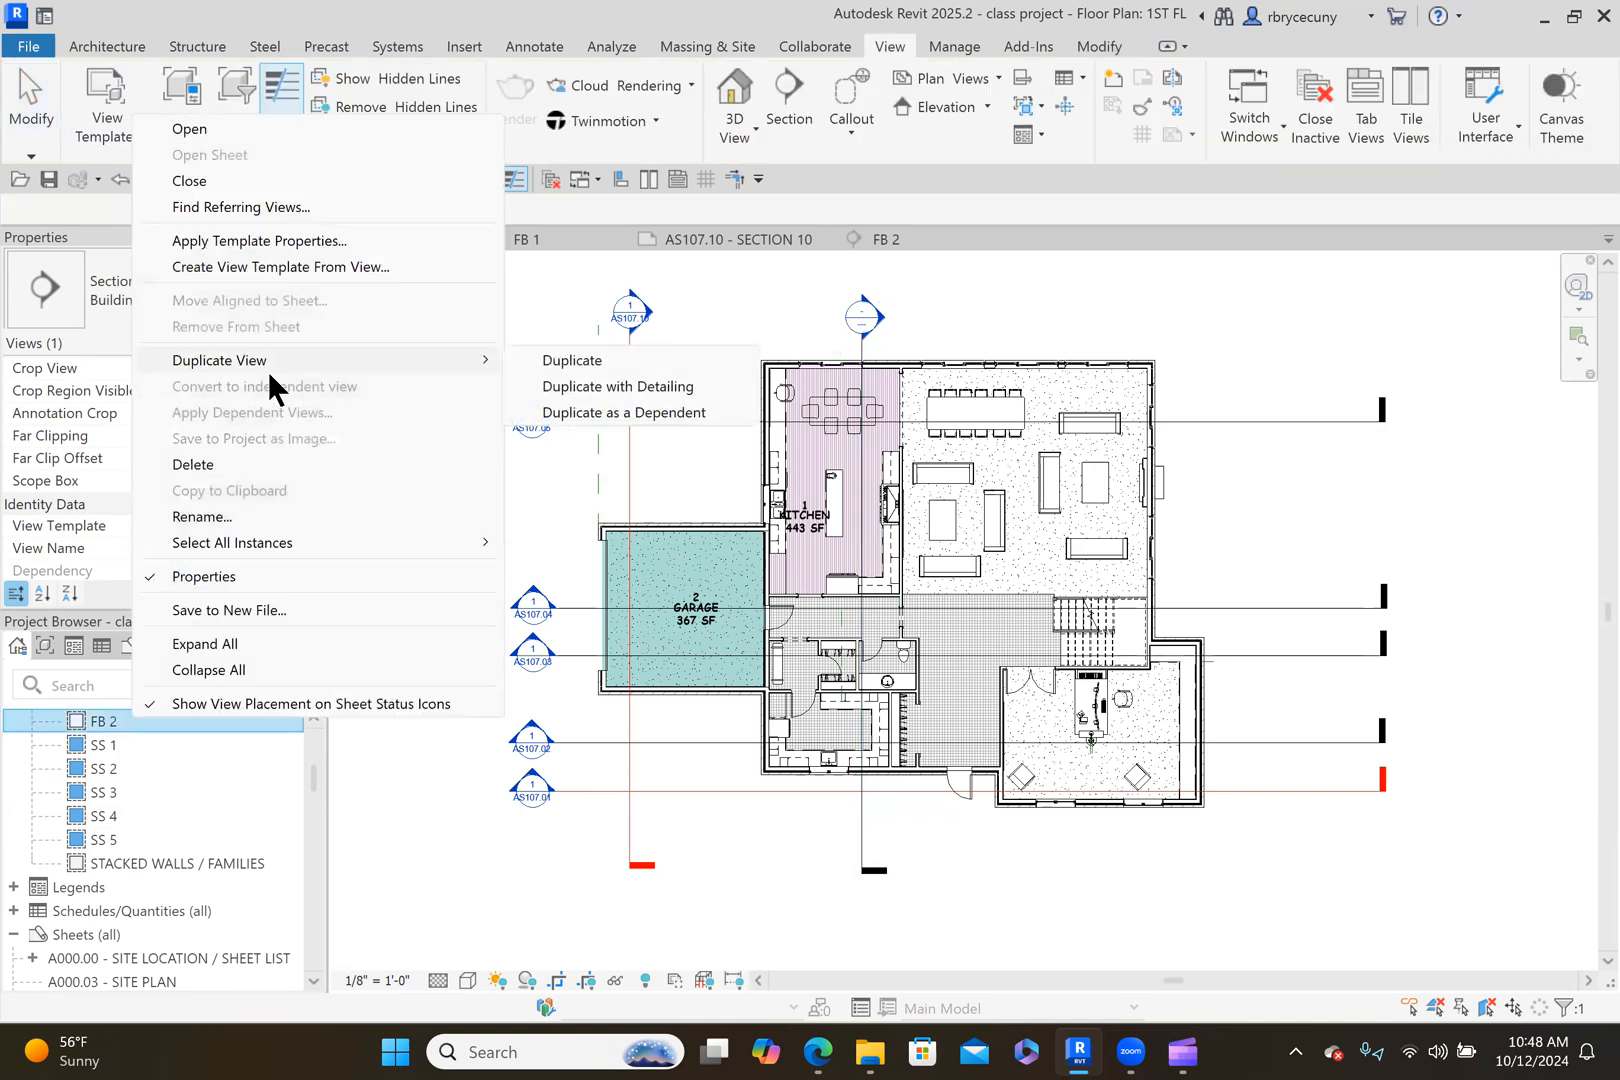
left_click(664, 387)
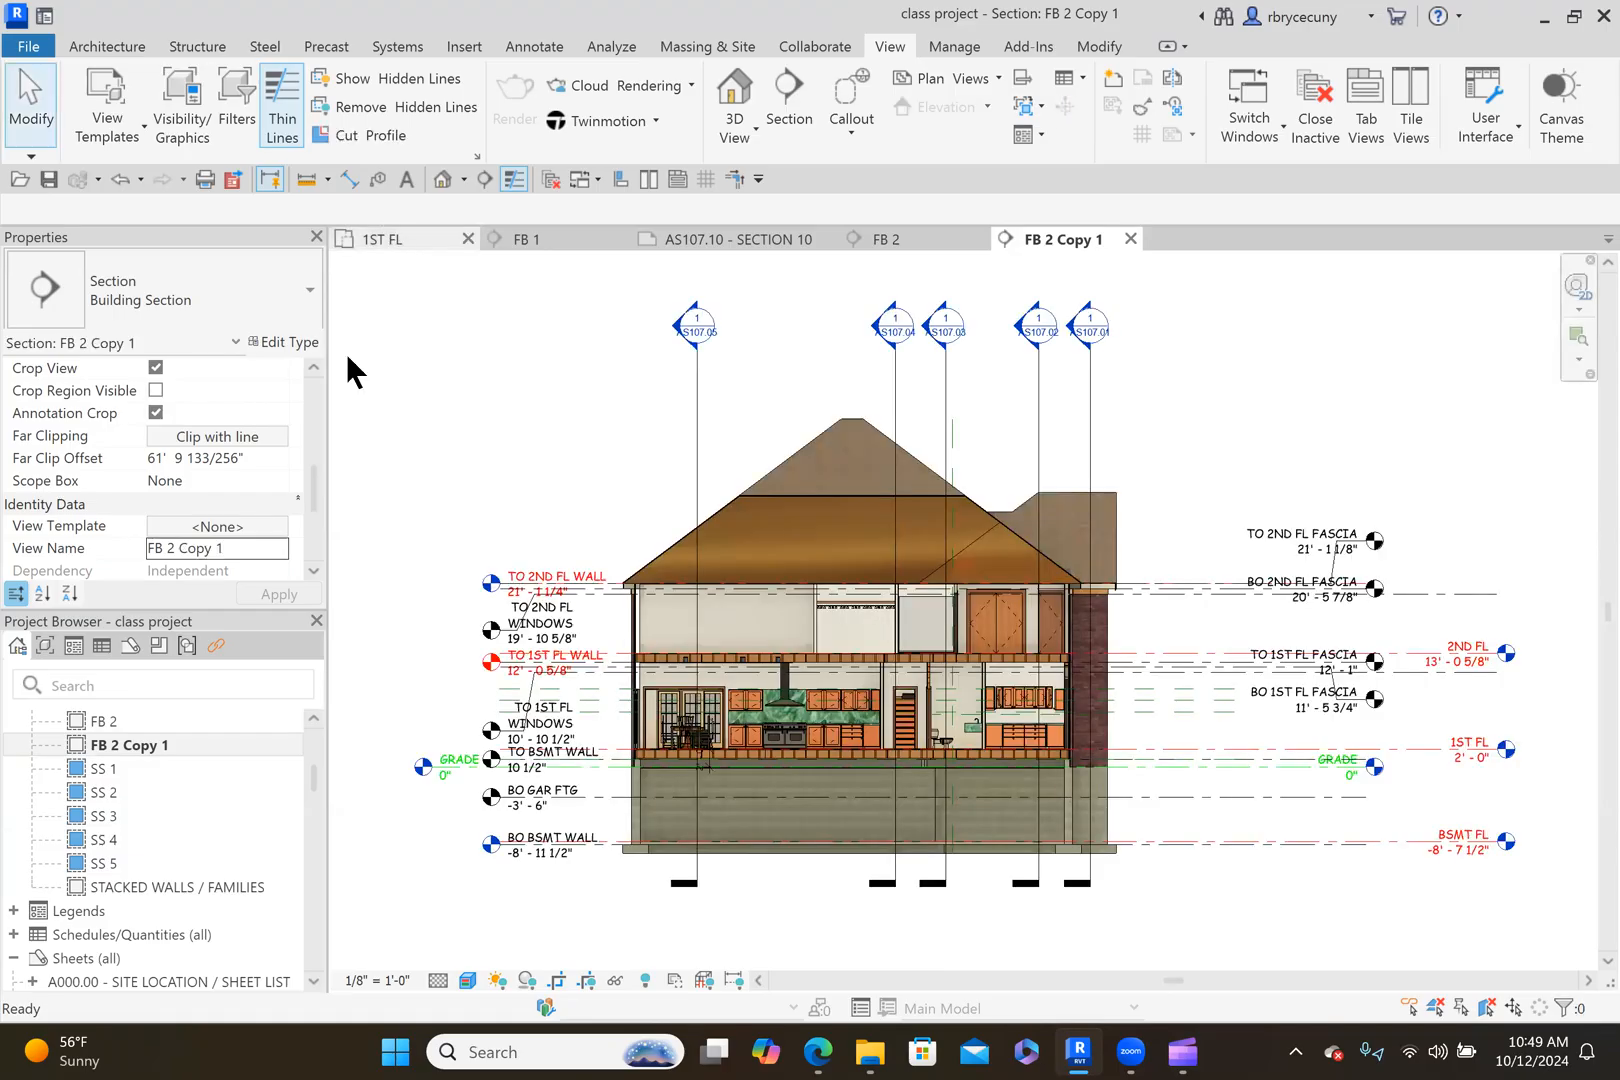
Name the copy of FB 2 as FB 3, and move its section line in 1ST FL to cut through the living area and entrance door.
left_click(227, 550)
left_click_drag(227, 550, 167, 553)
type("3")
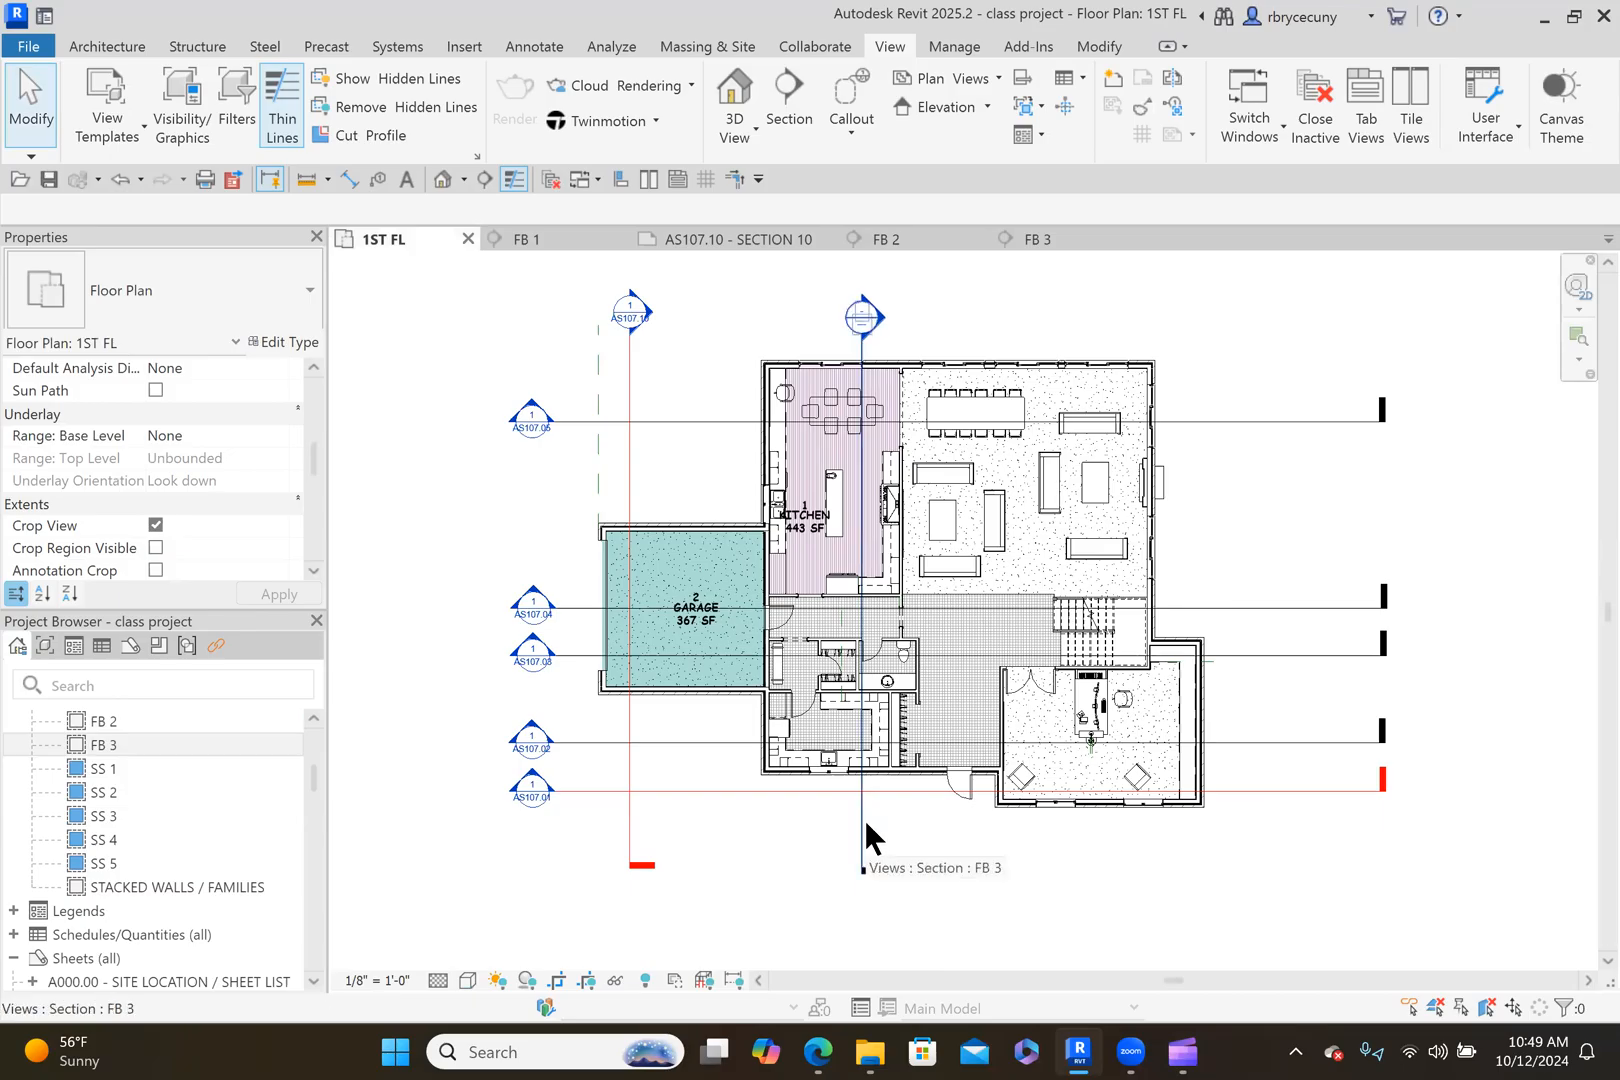
left_click(864, 819)
left_click_drag(890, 818, 965, 826)
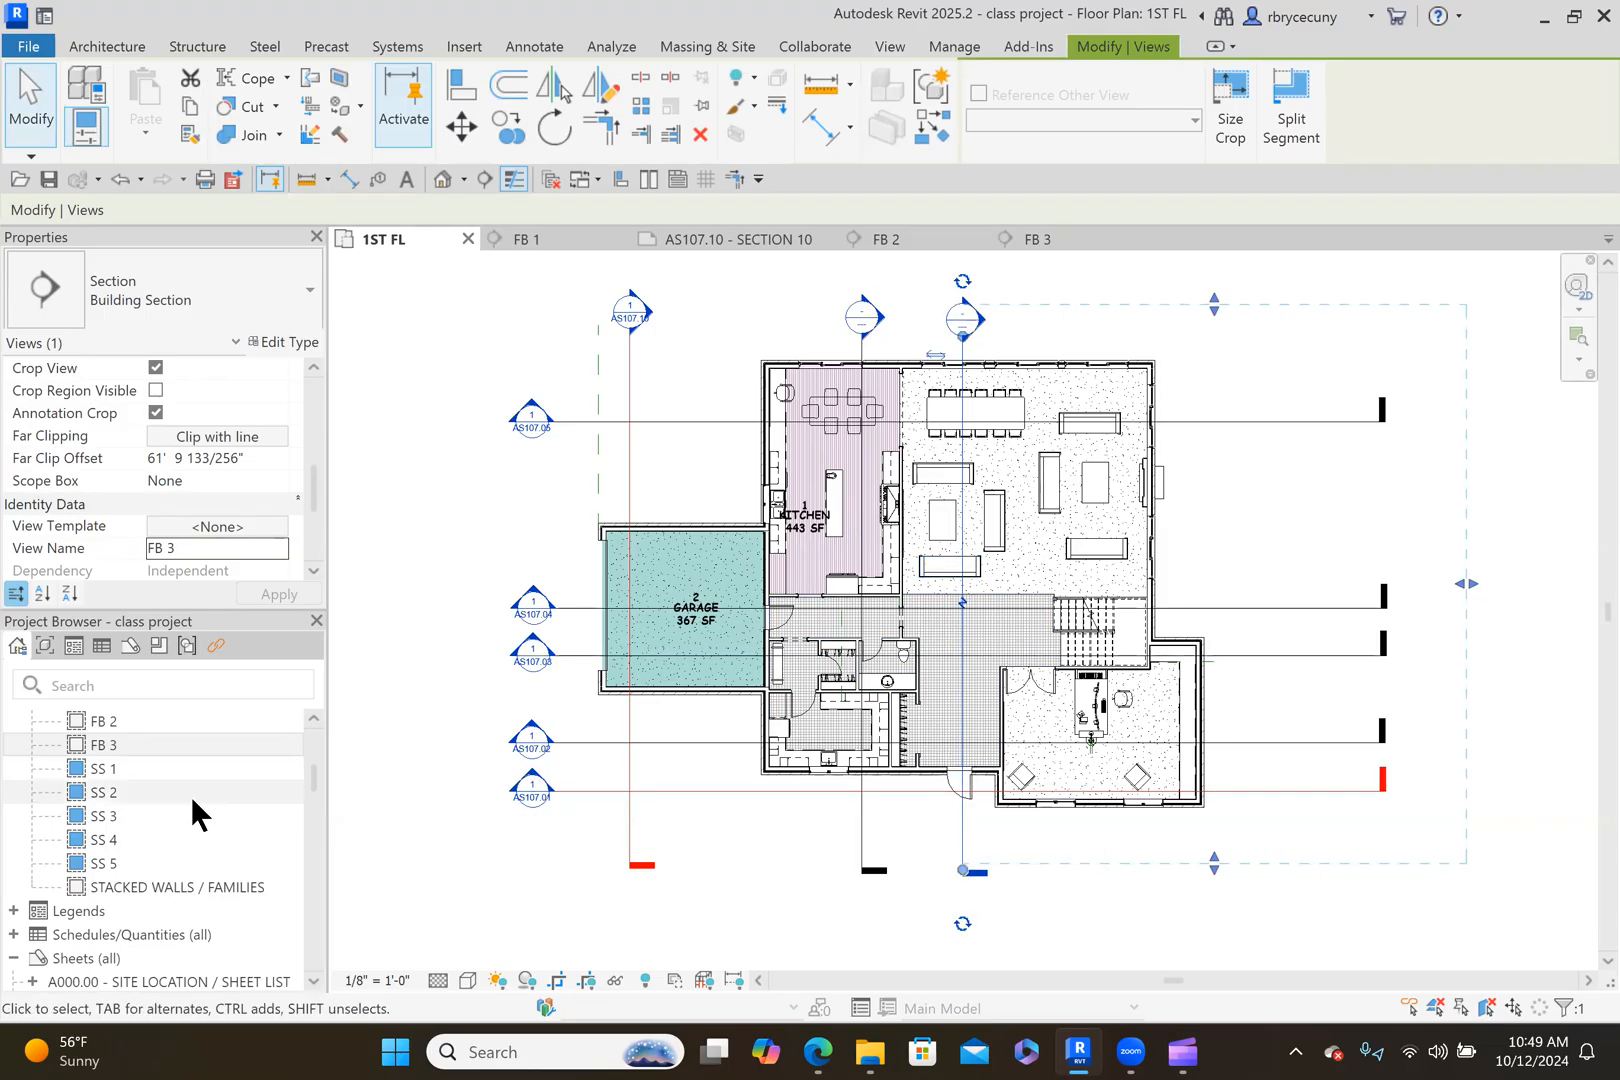
Duplicate section view FB 3 with detailing, name the copy FB 4, and return to the 1ST FL floor plan.
right_click(106, 745)
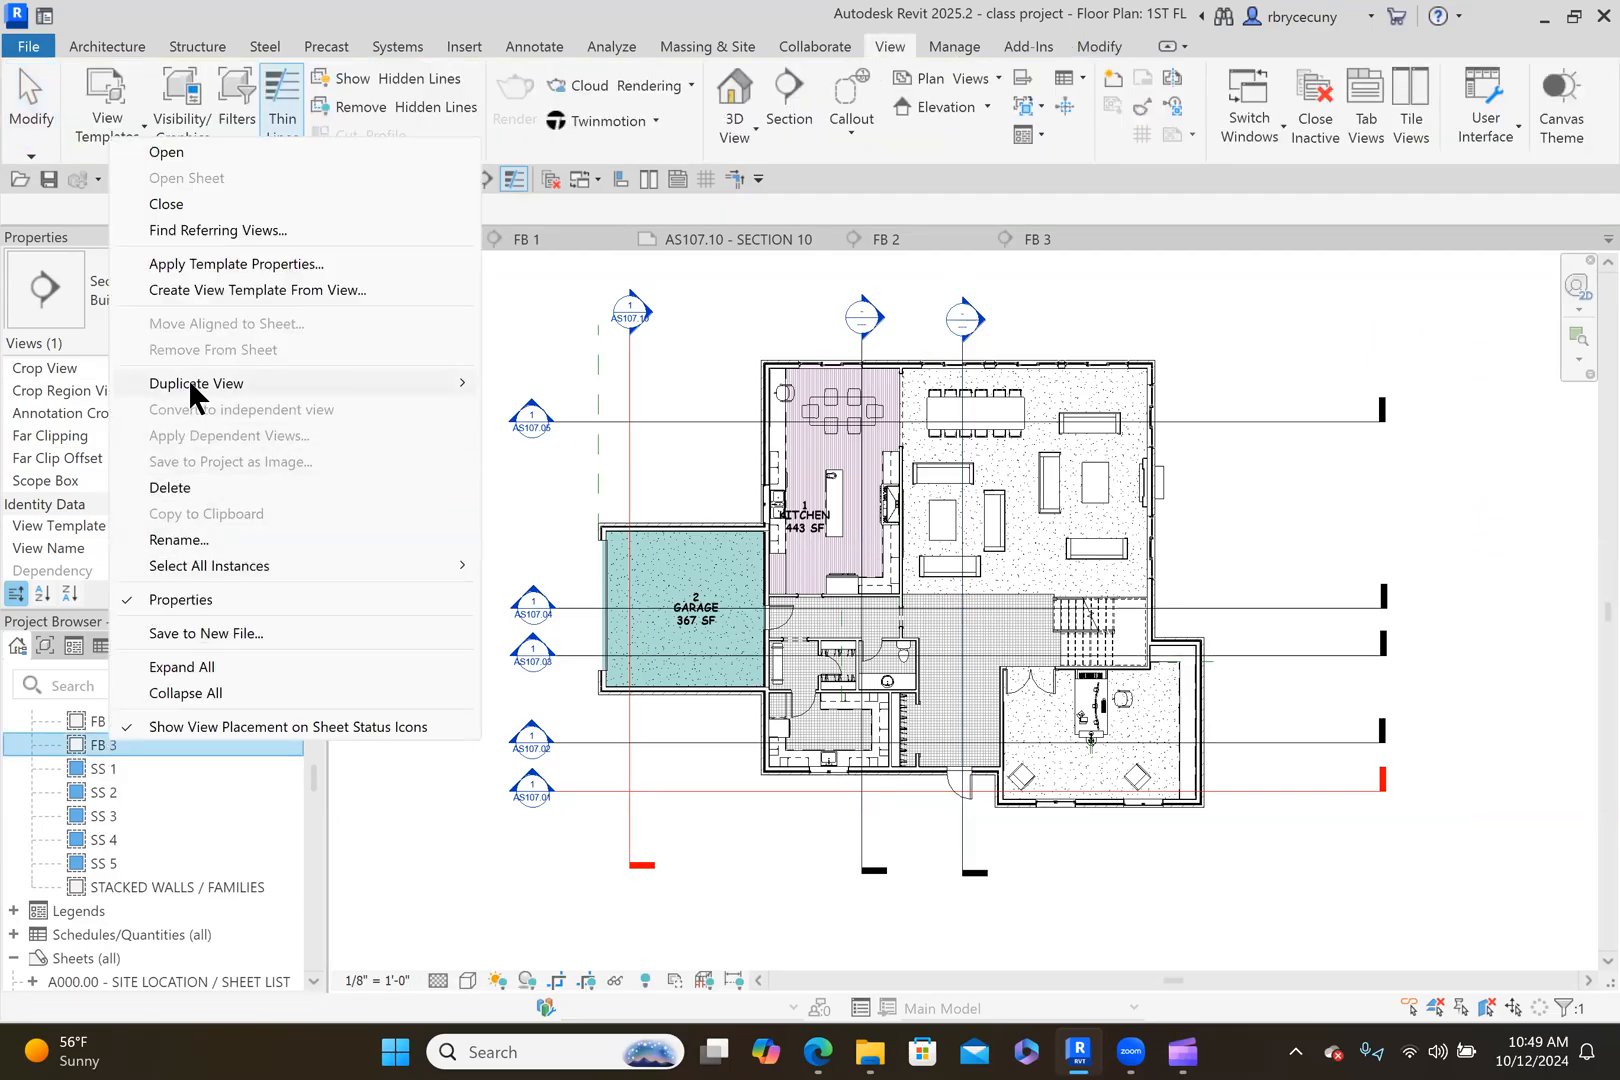
mouse_move(189, 381)
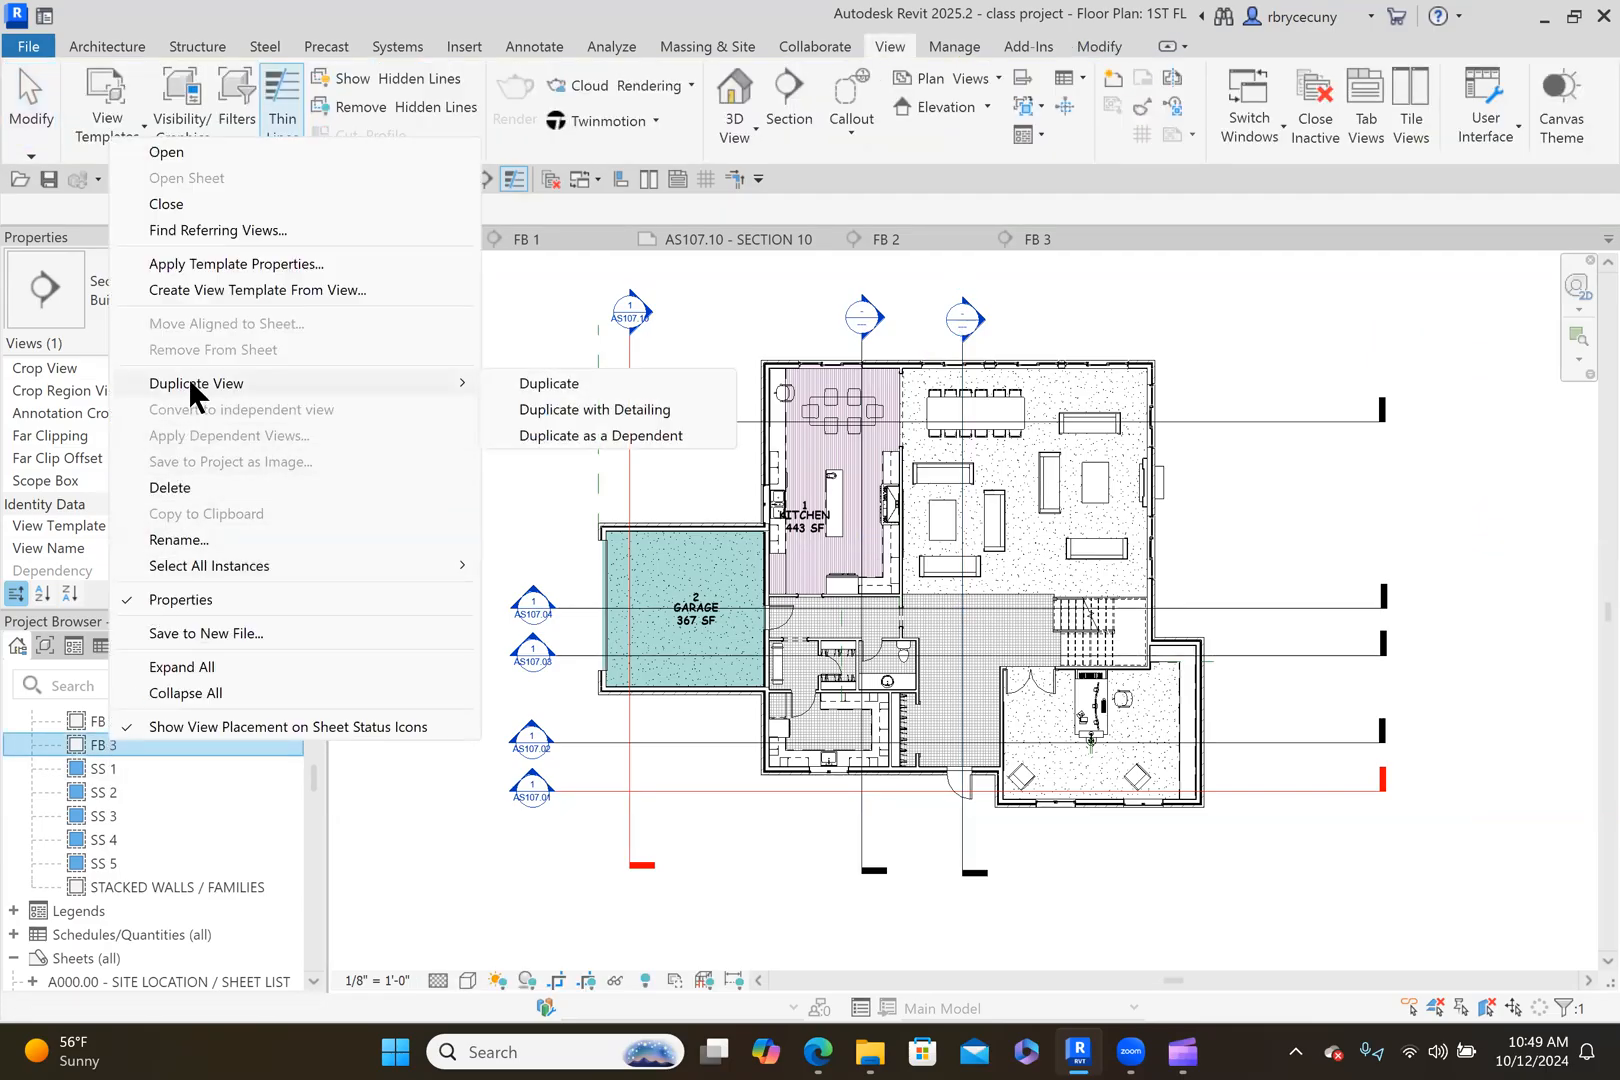
left_click(549, 408)
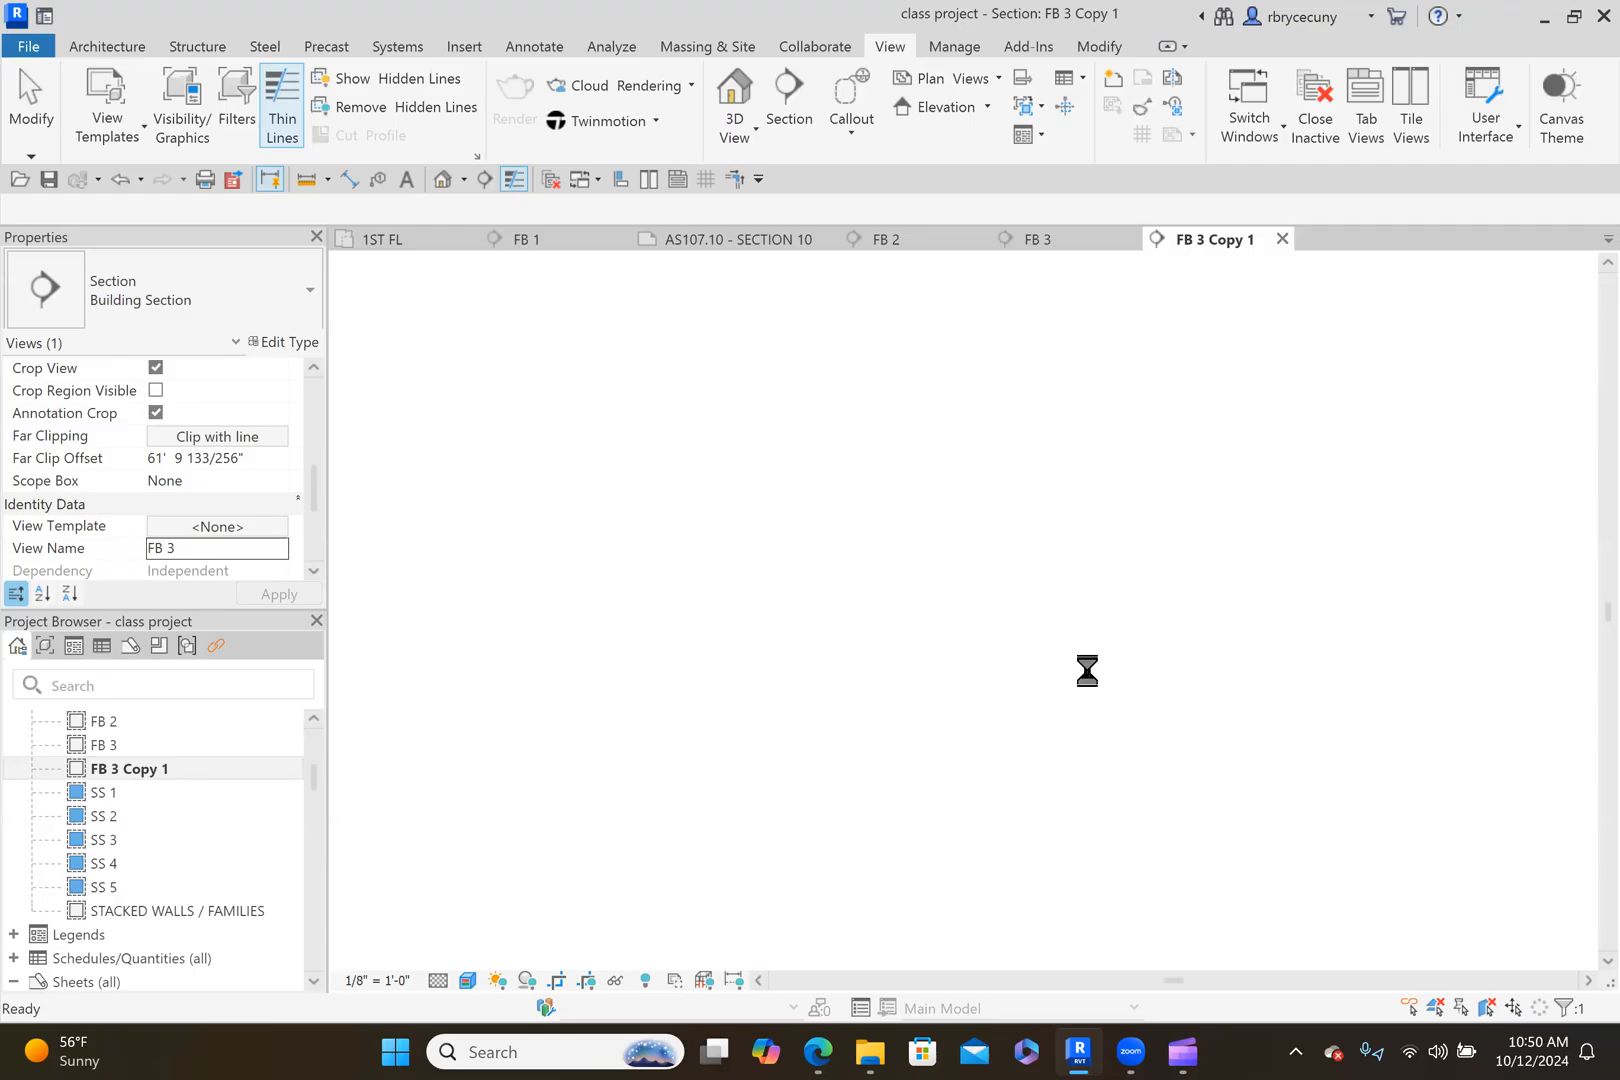
left_click(237, 547)
left_click_drag(237, 547, 168, 555)
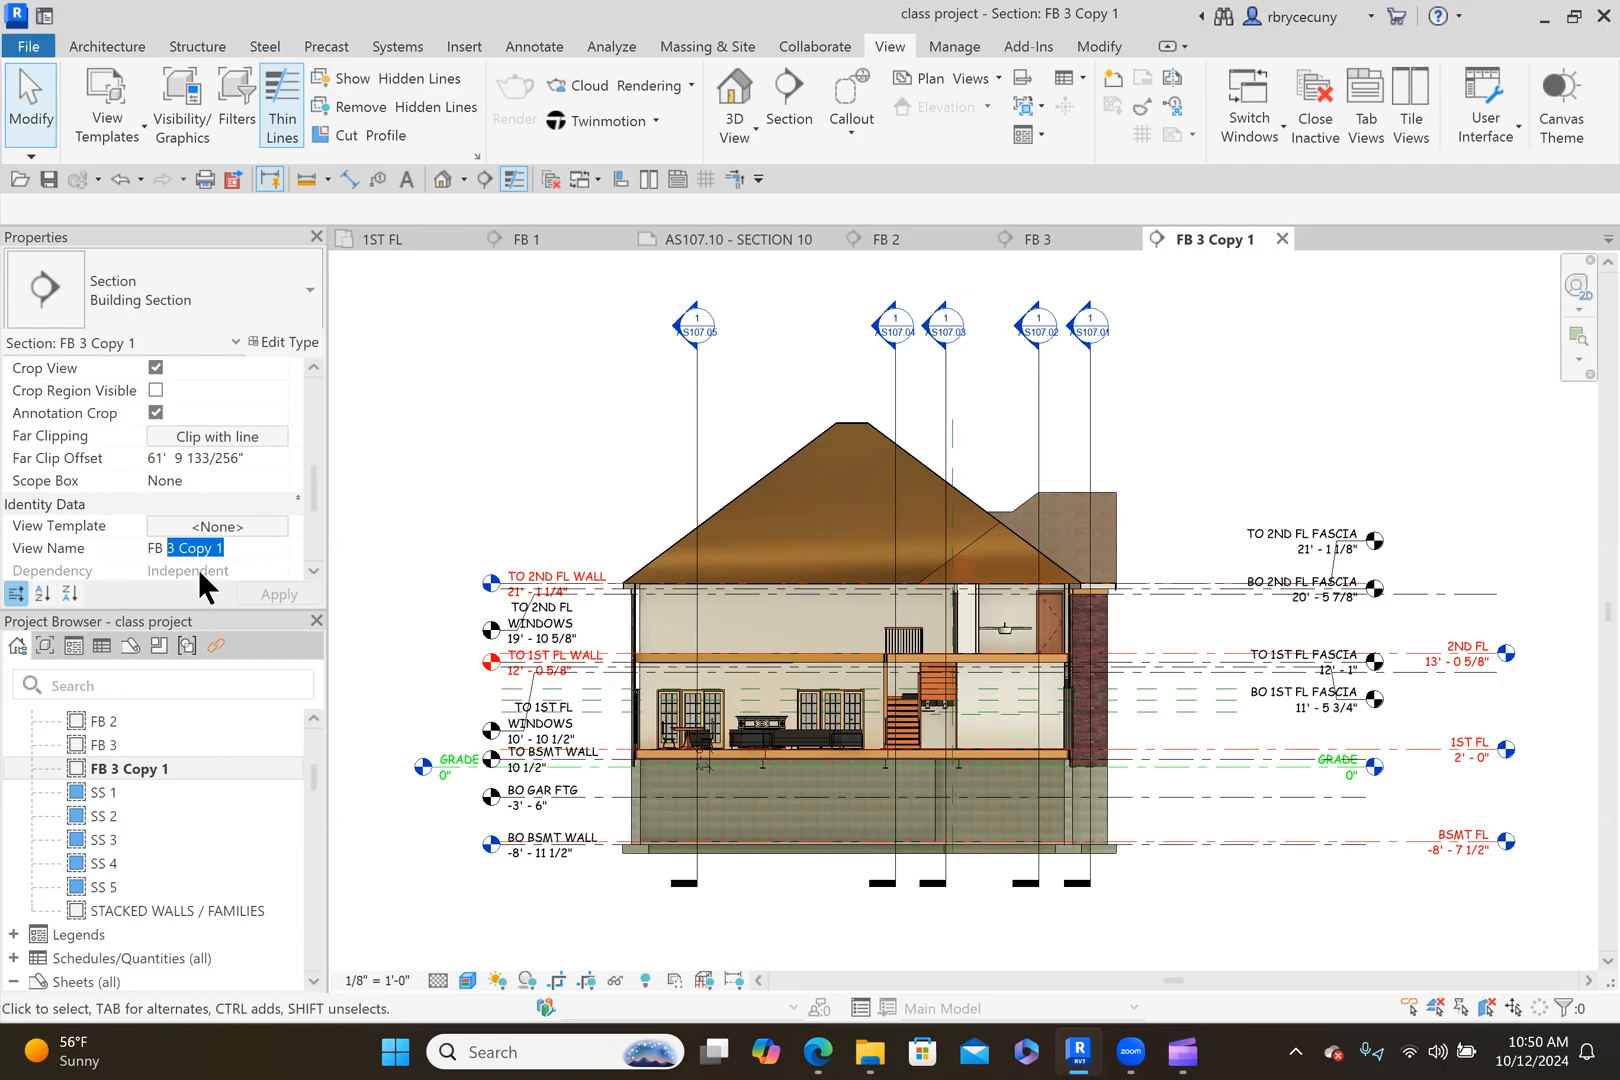
type("4")
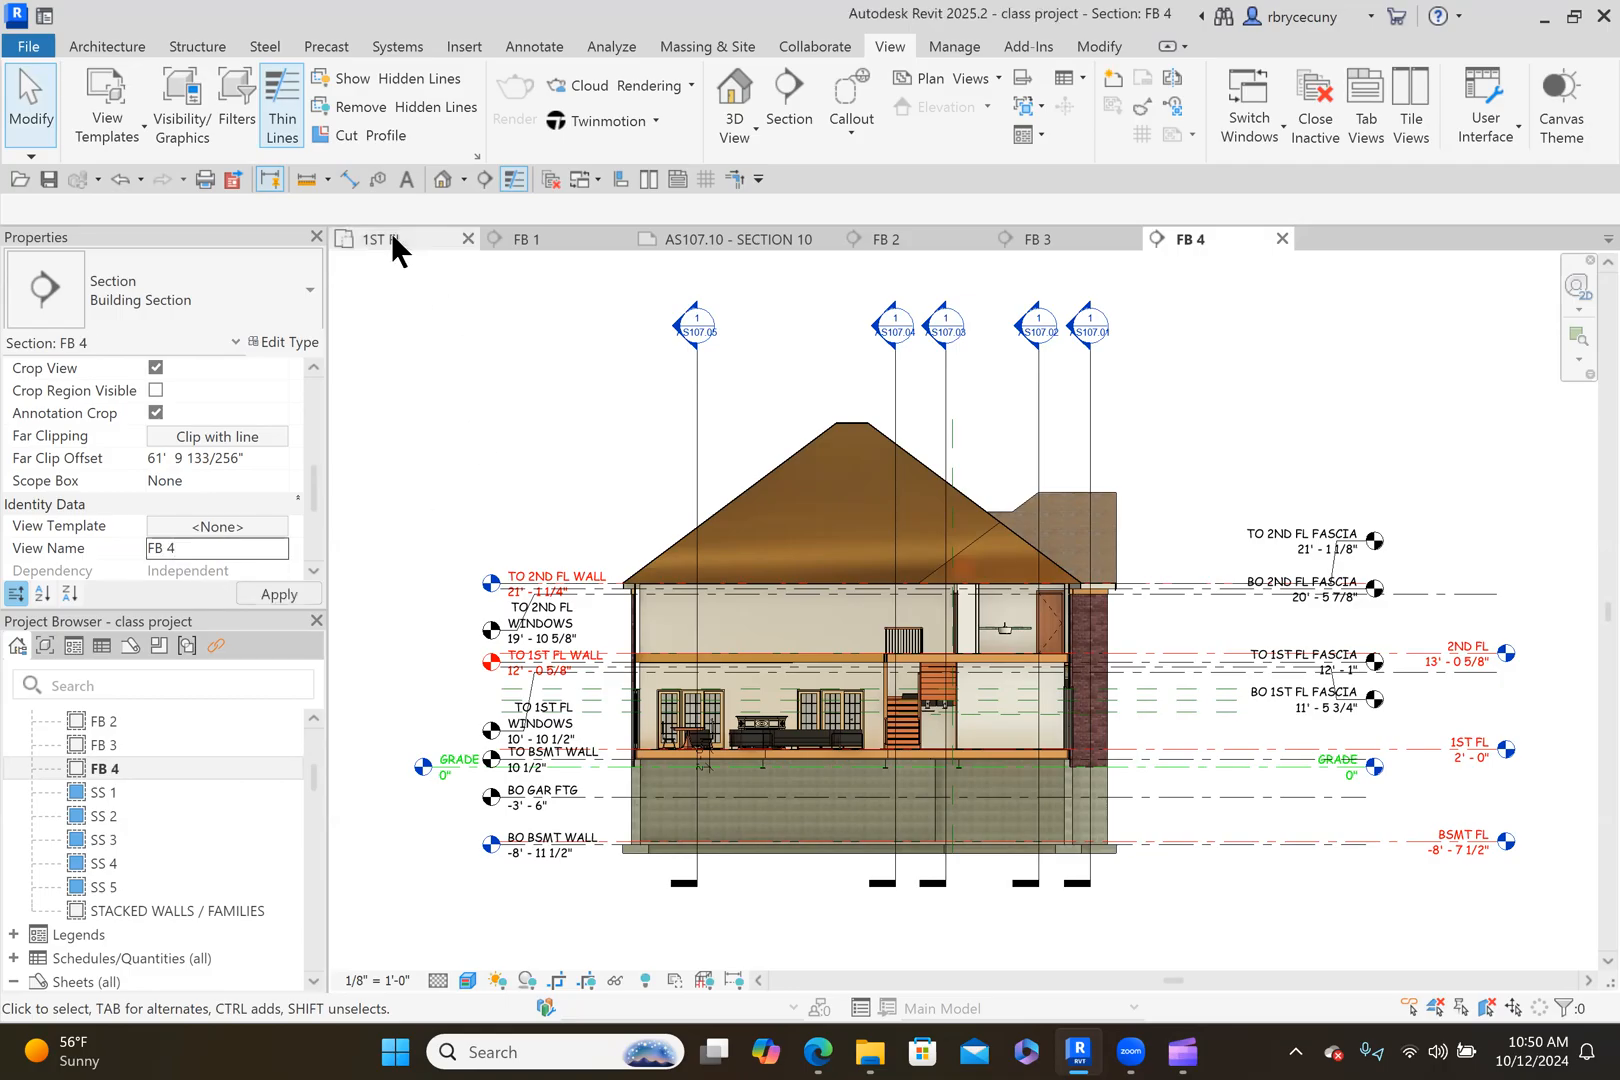
left_click(392, 238)
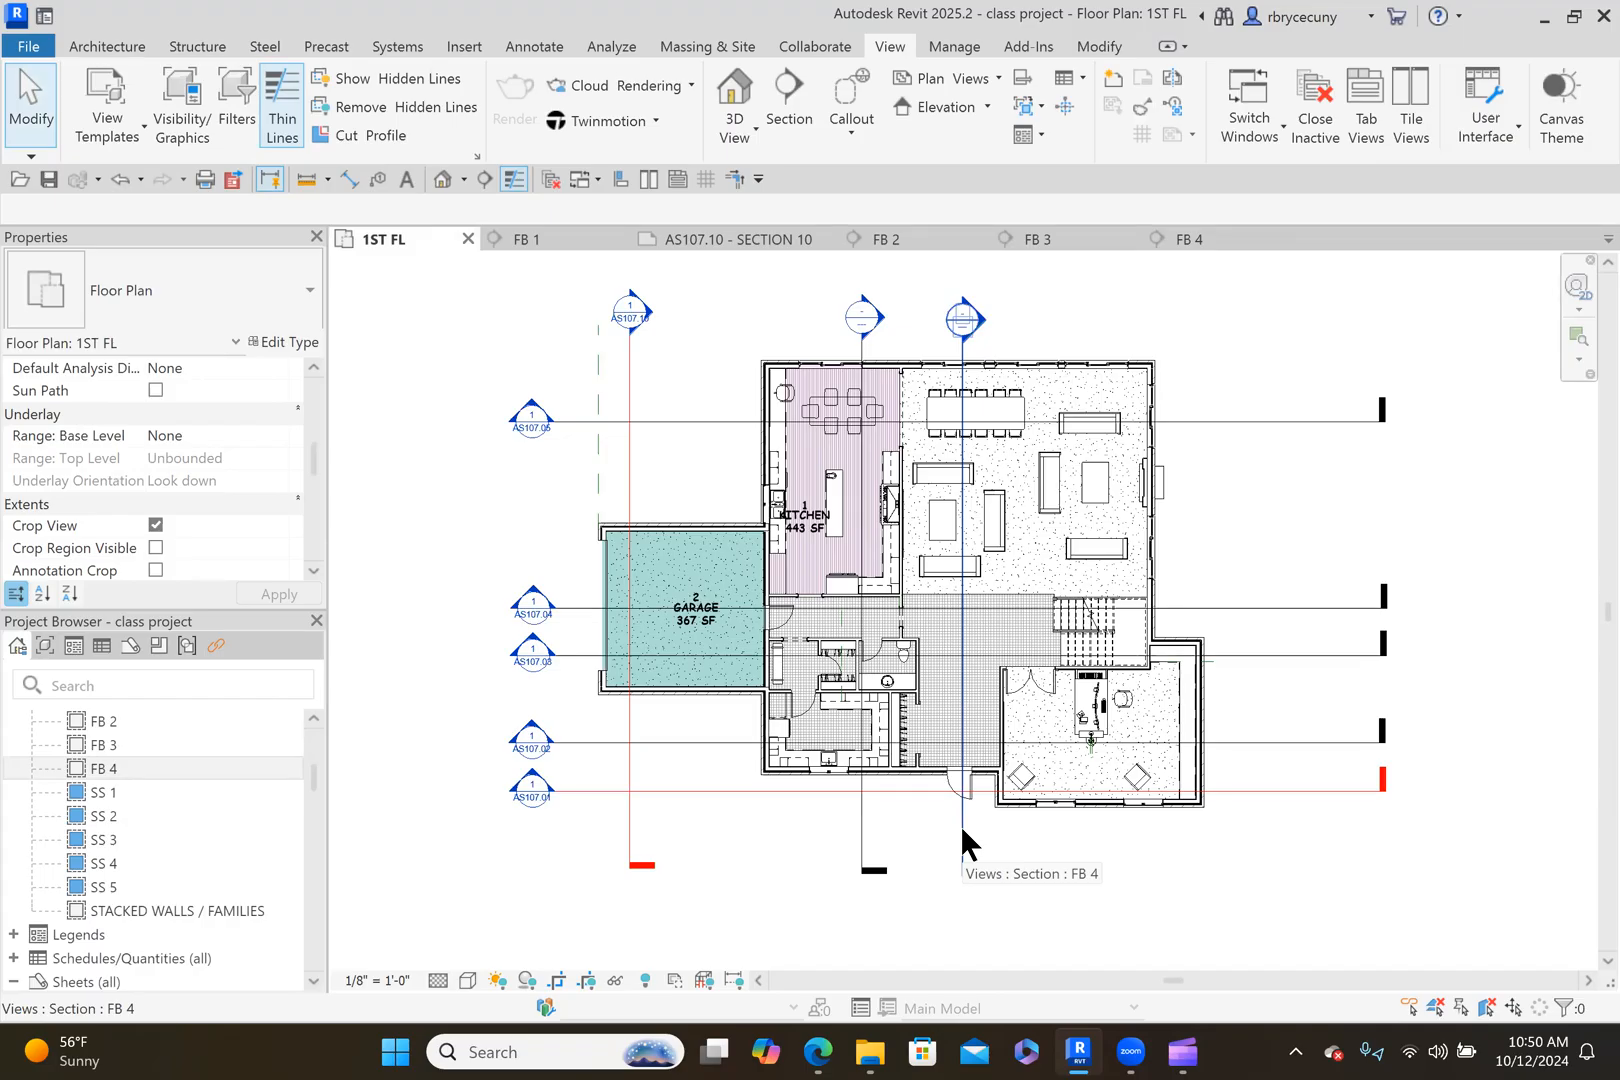
Move the FB 4 section line in 1ST FL to cut through the stairs and office, and duplicate FB 4 with detailing.
left_click_drag(961, 825, 1128, 835)
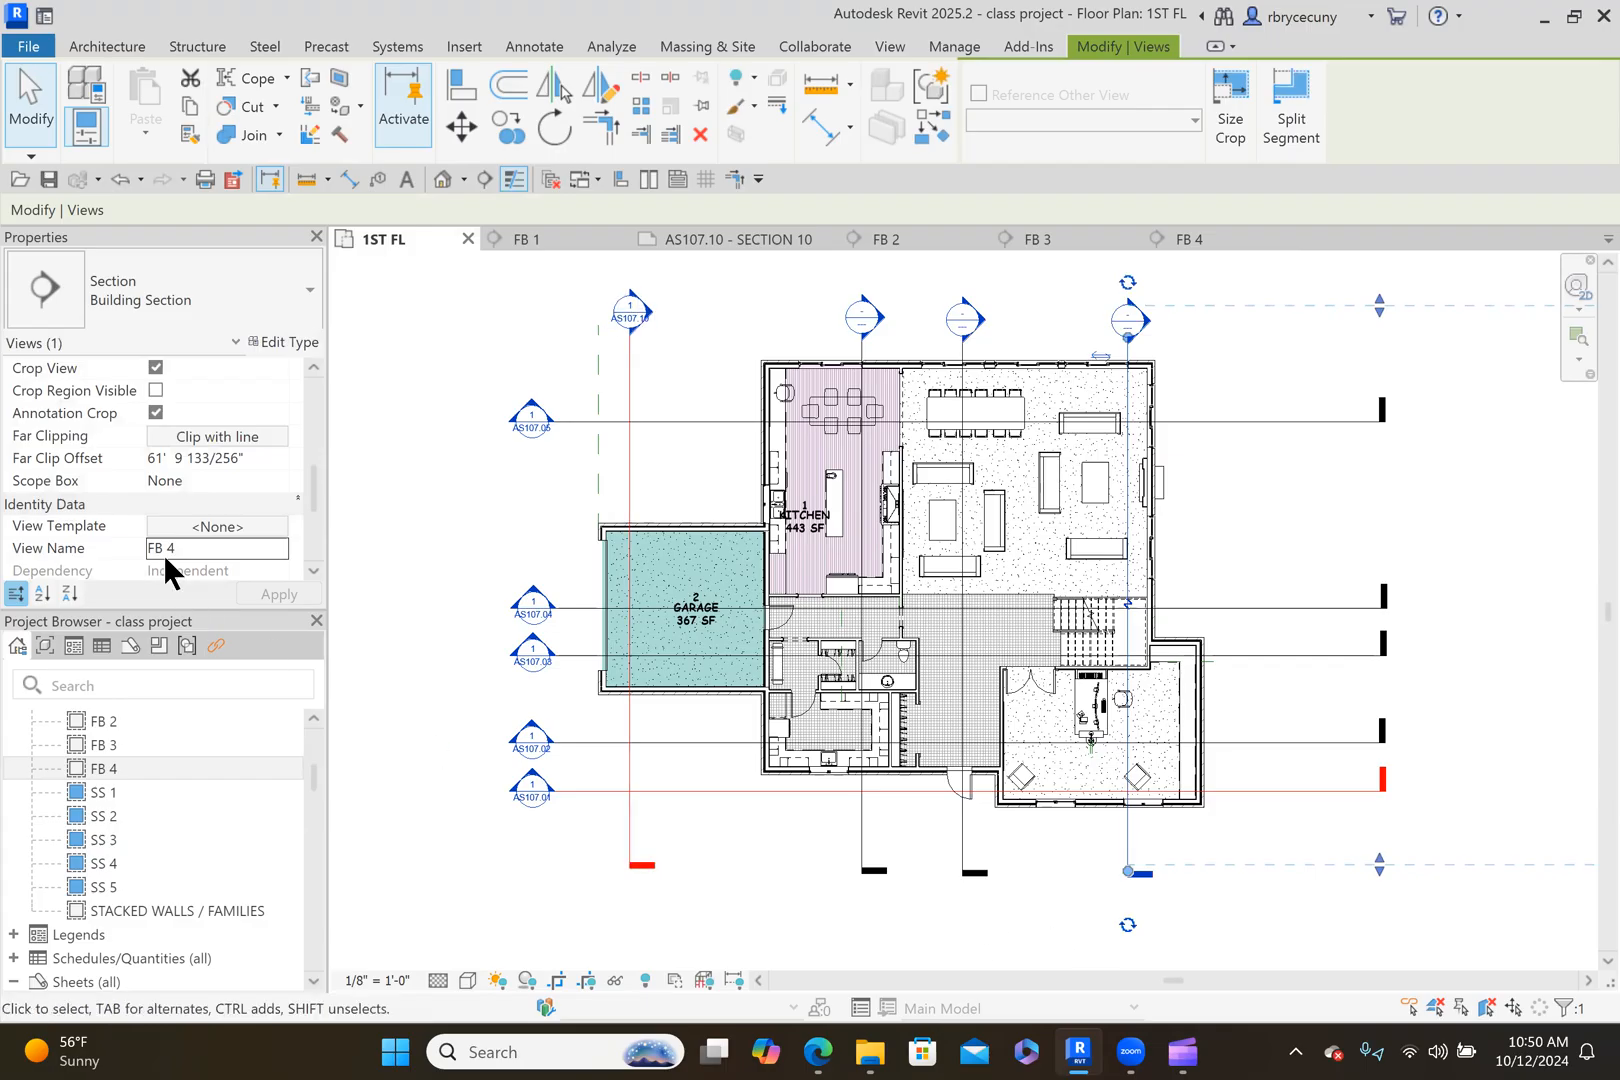
right_click(124, 759)
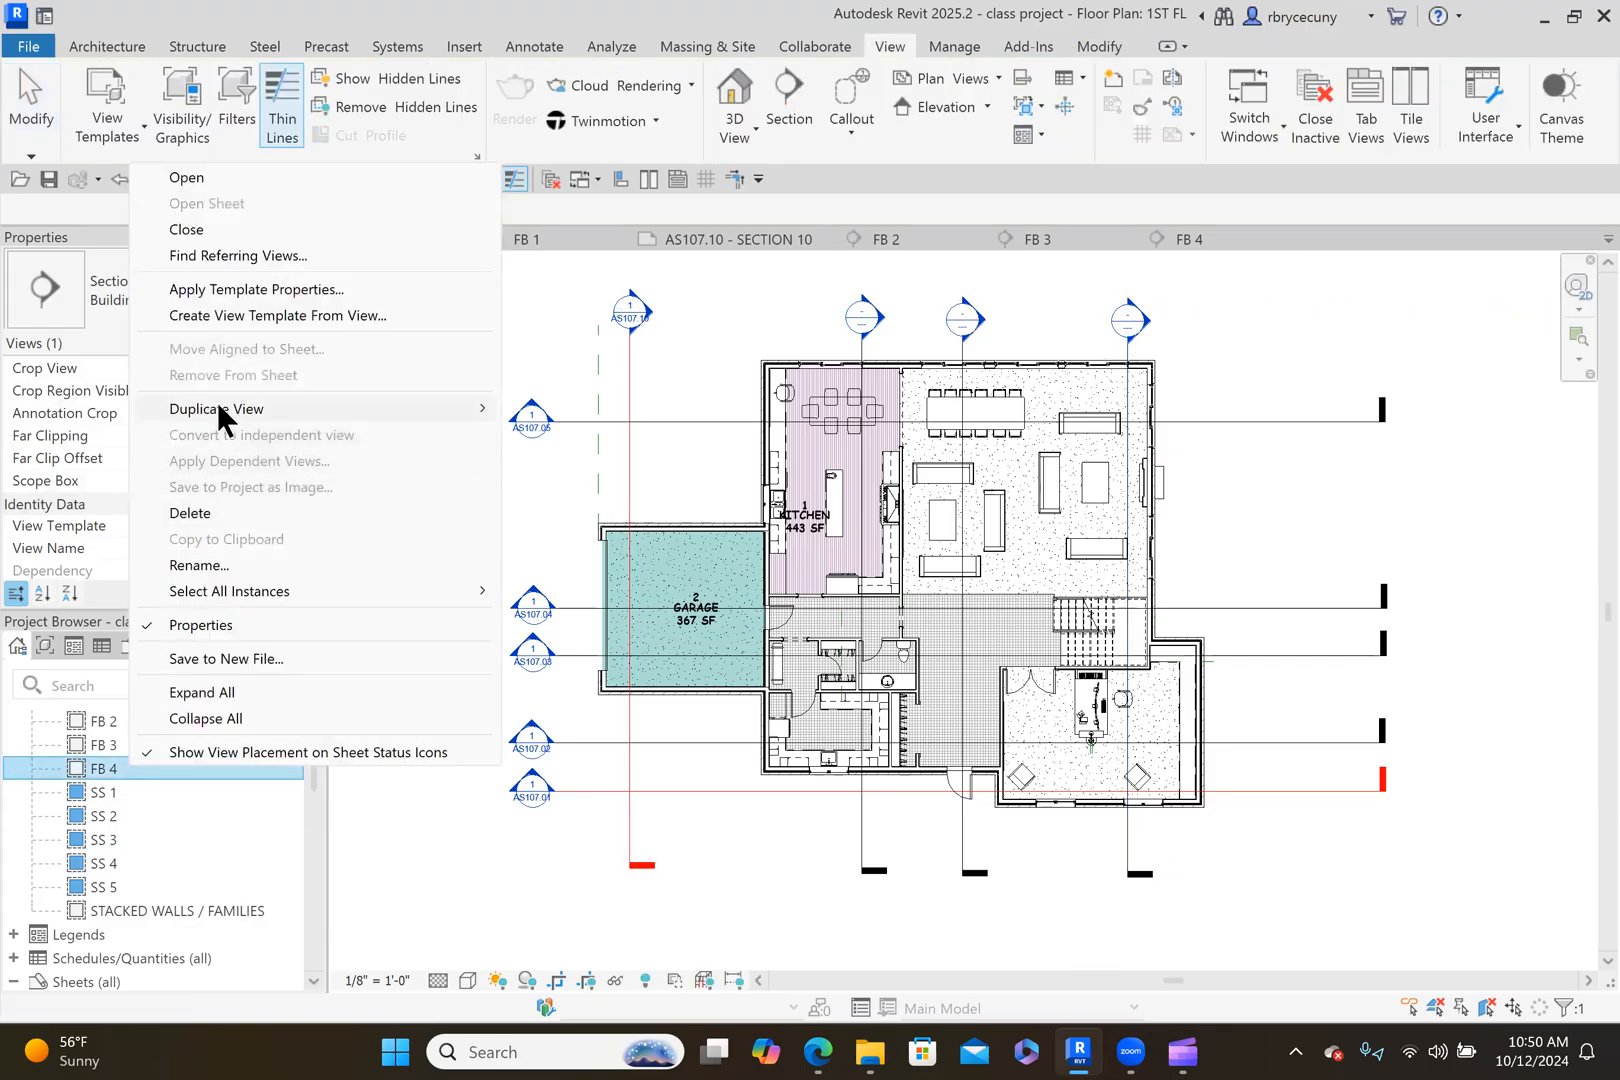
mouse_move(217, 409)
left_click(570, 435)
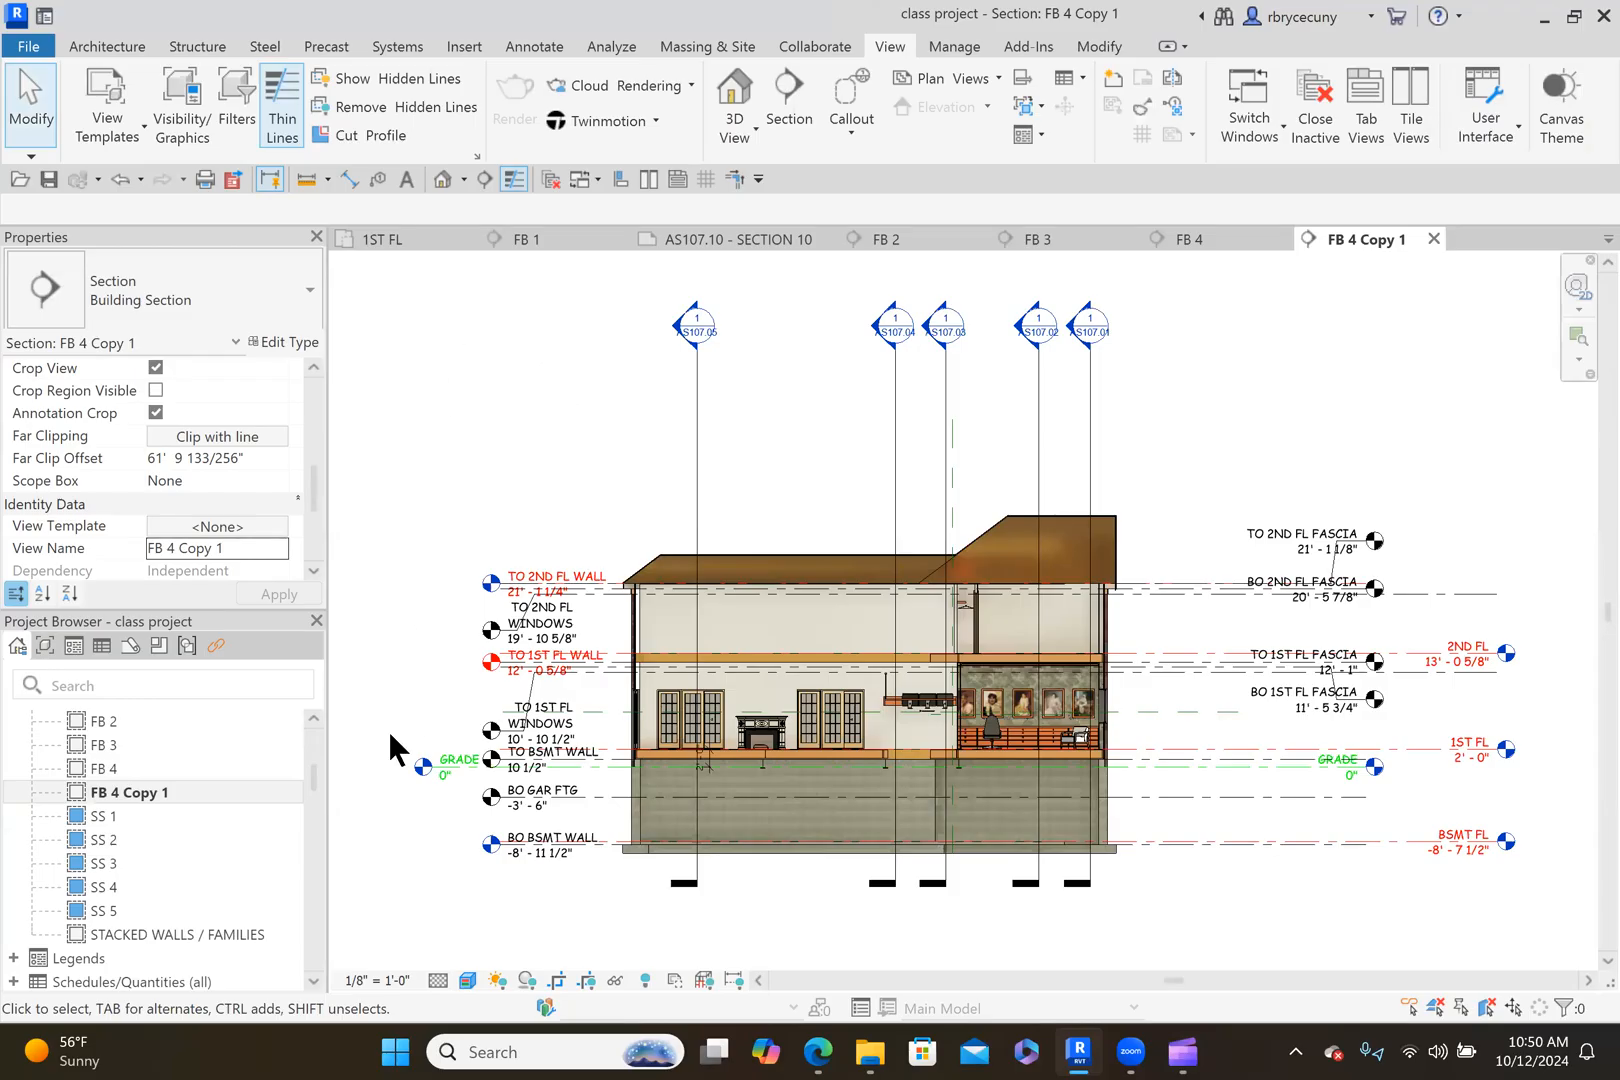
Rename the duplicated section view FB 4 Copy 1 as FB 5.
left_click(230, 540)
left_click_drag(231, 541, 164, 548)
type("5")
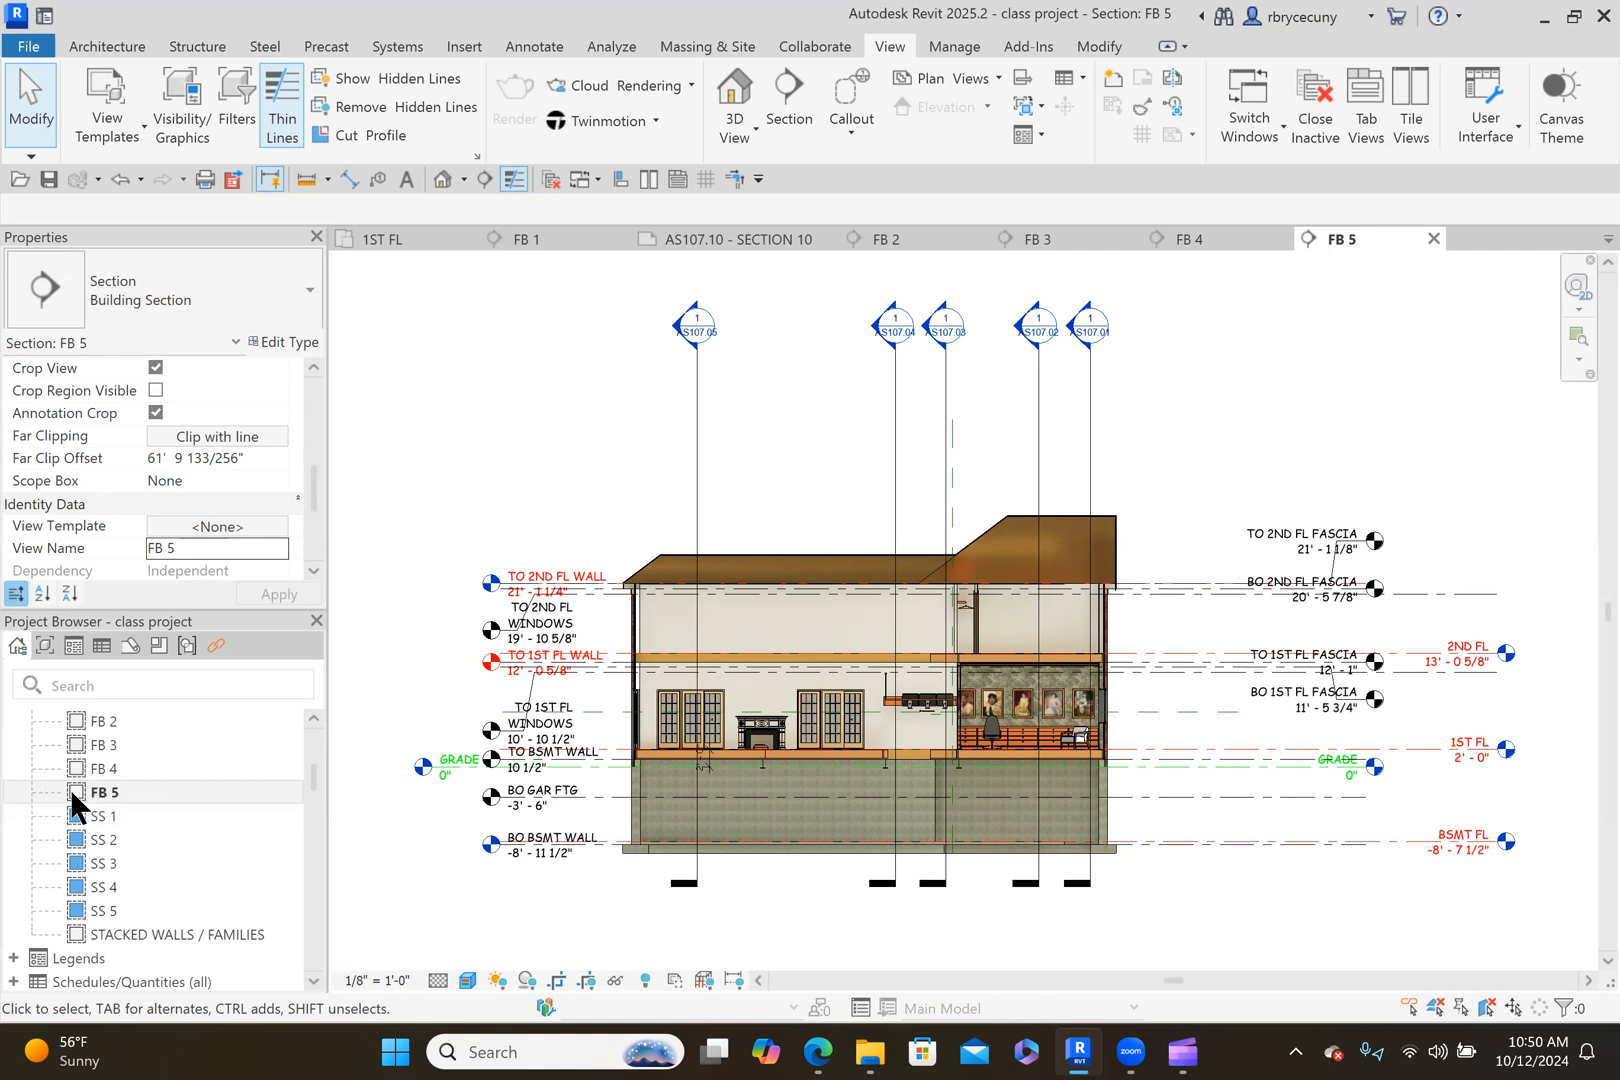
Open sheet AS107.11 - SECTION 11 and place section view FB 2 on it.
scroll(75, 800, "up", 3)
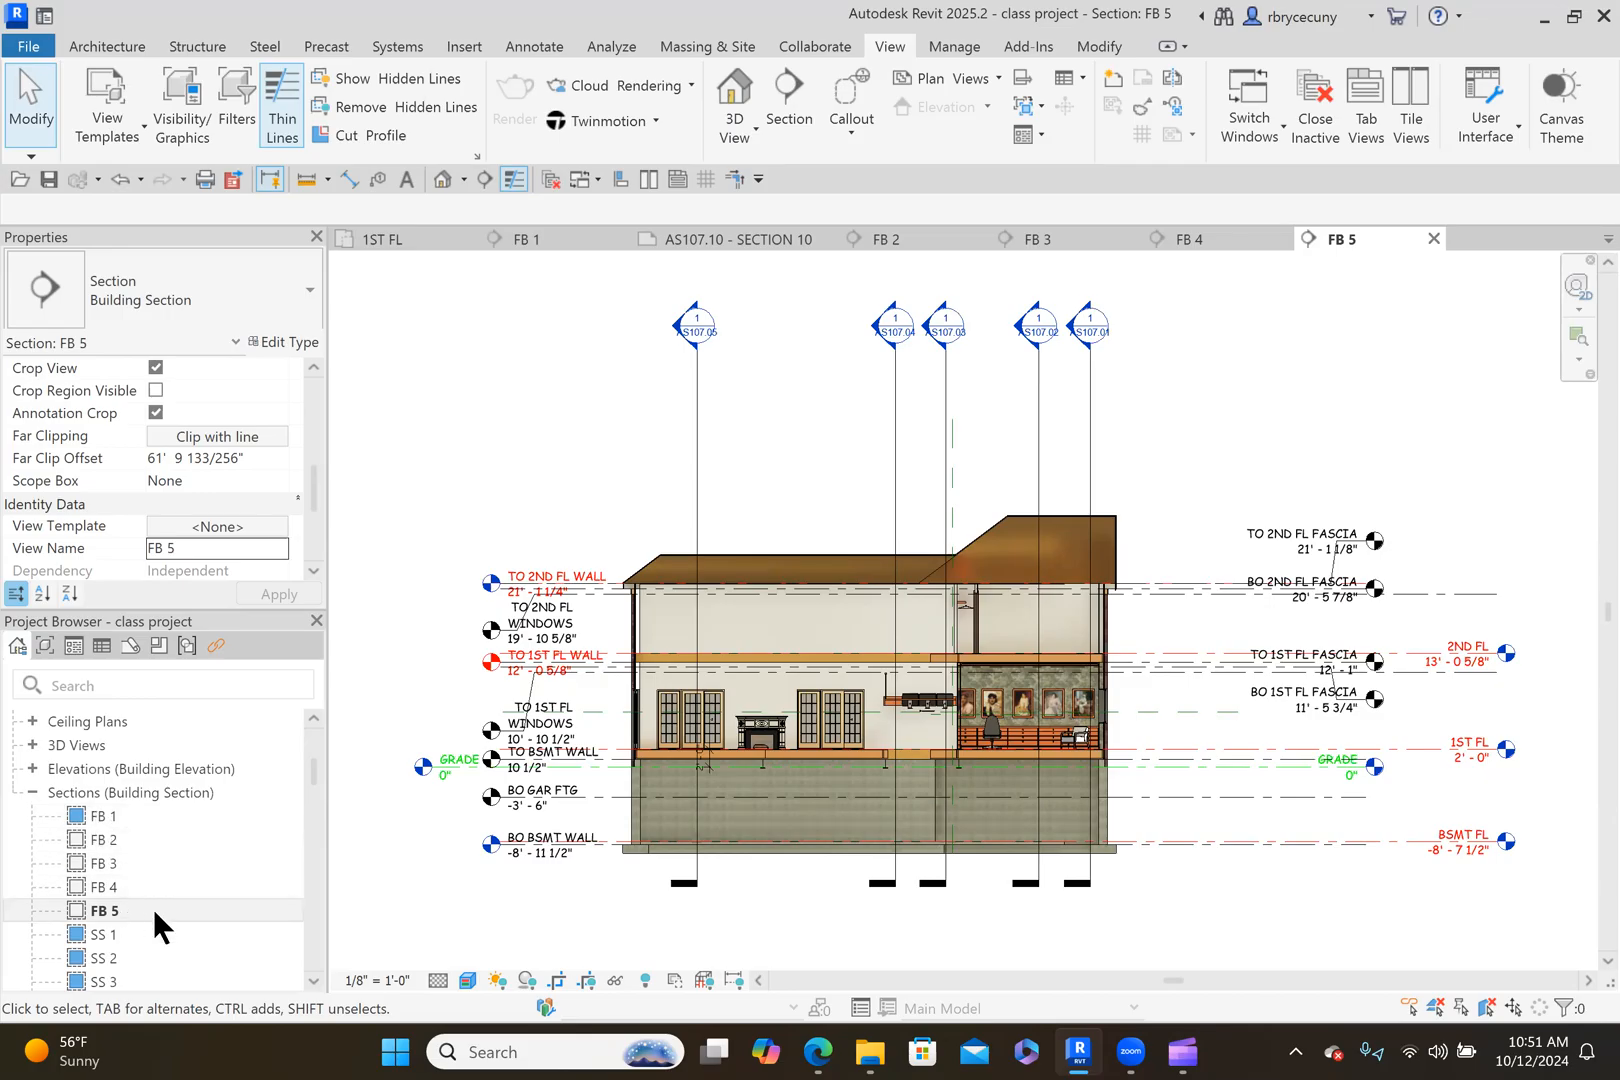
scroll(187, 857, "down", 15)
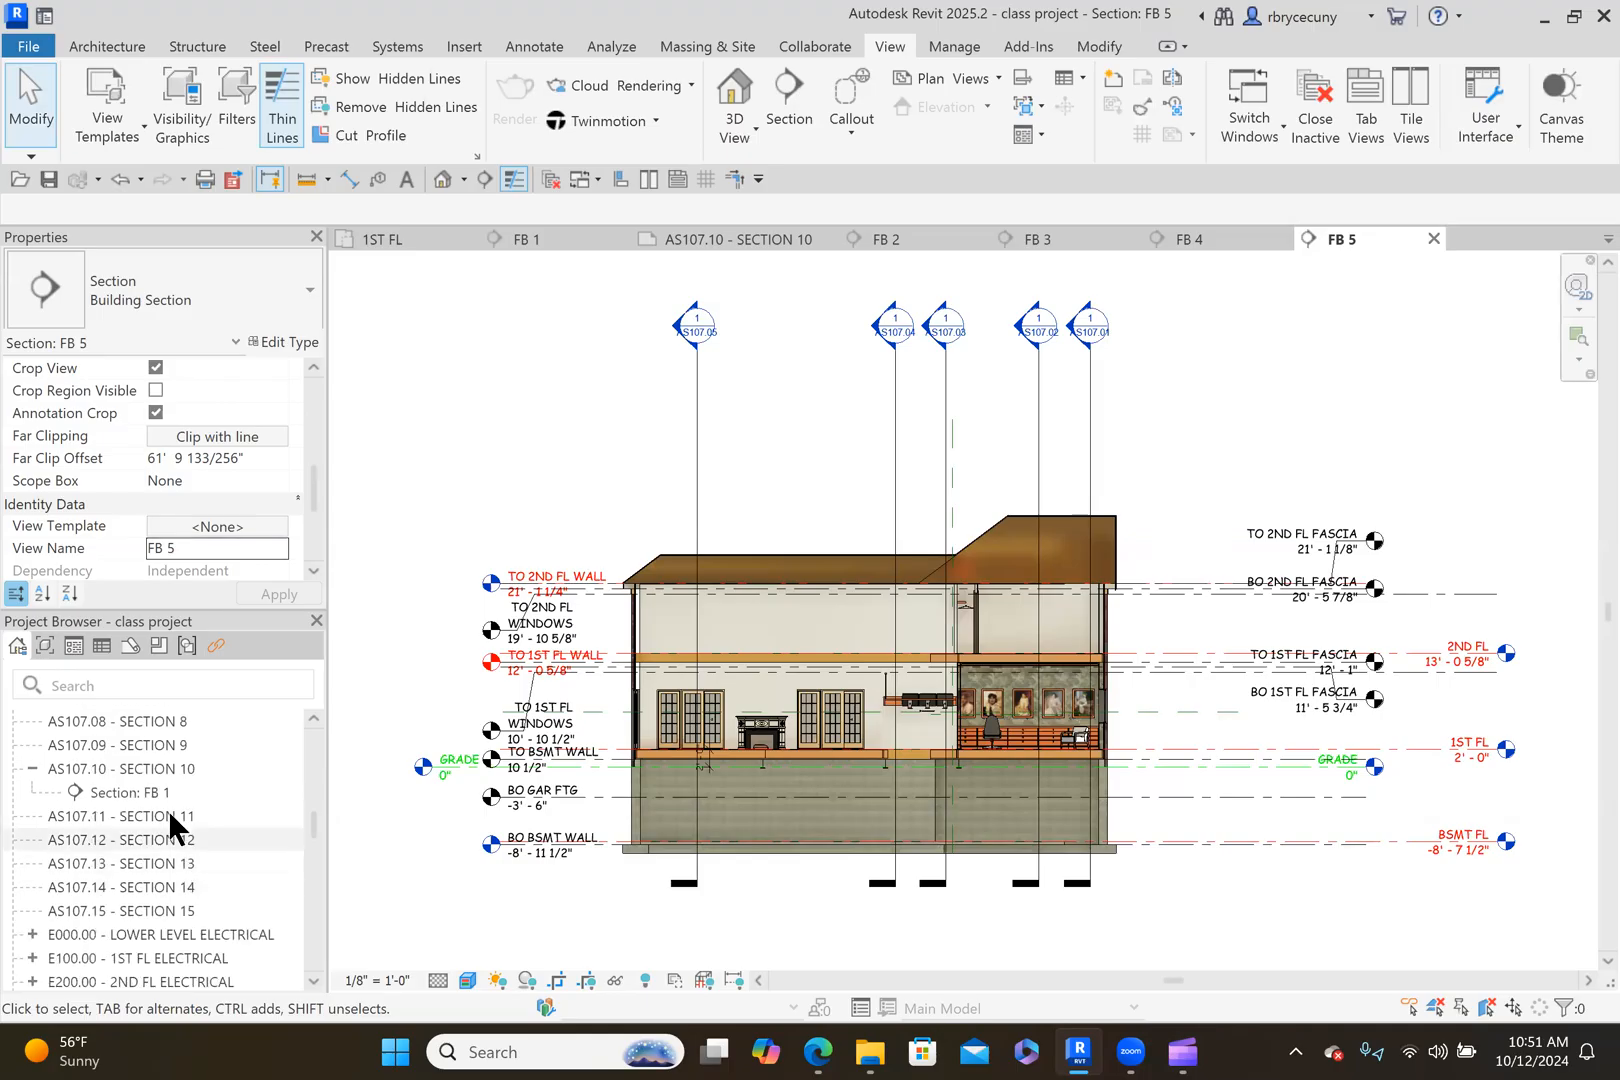
double_click(162, 814)
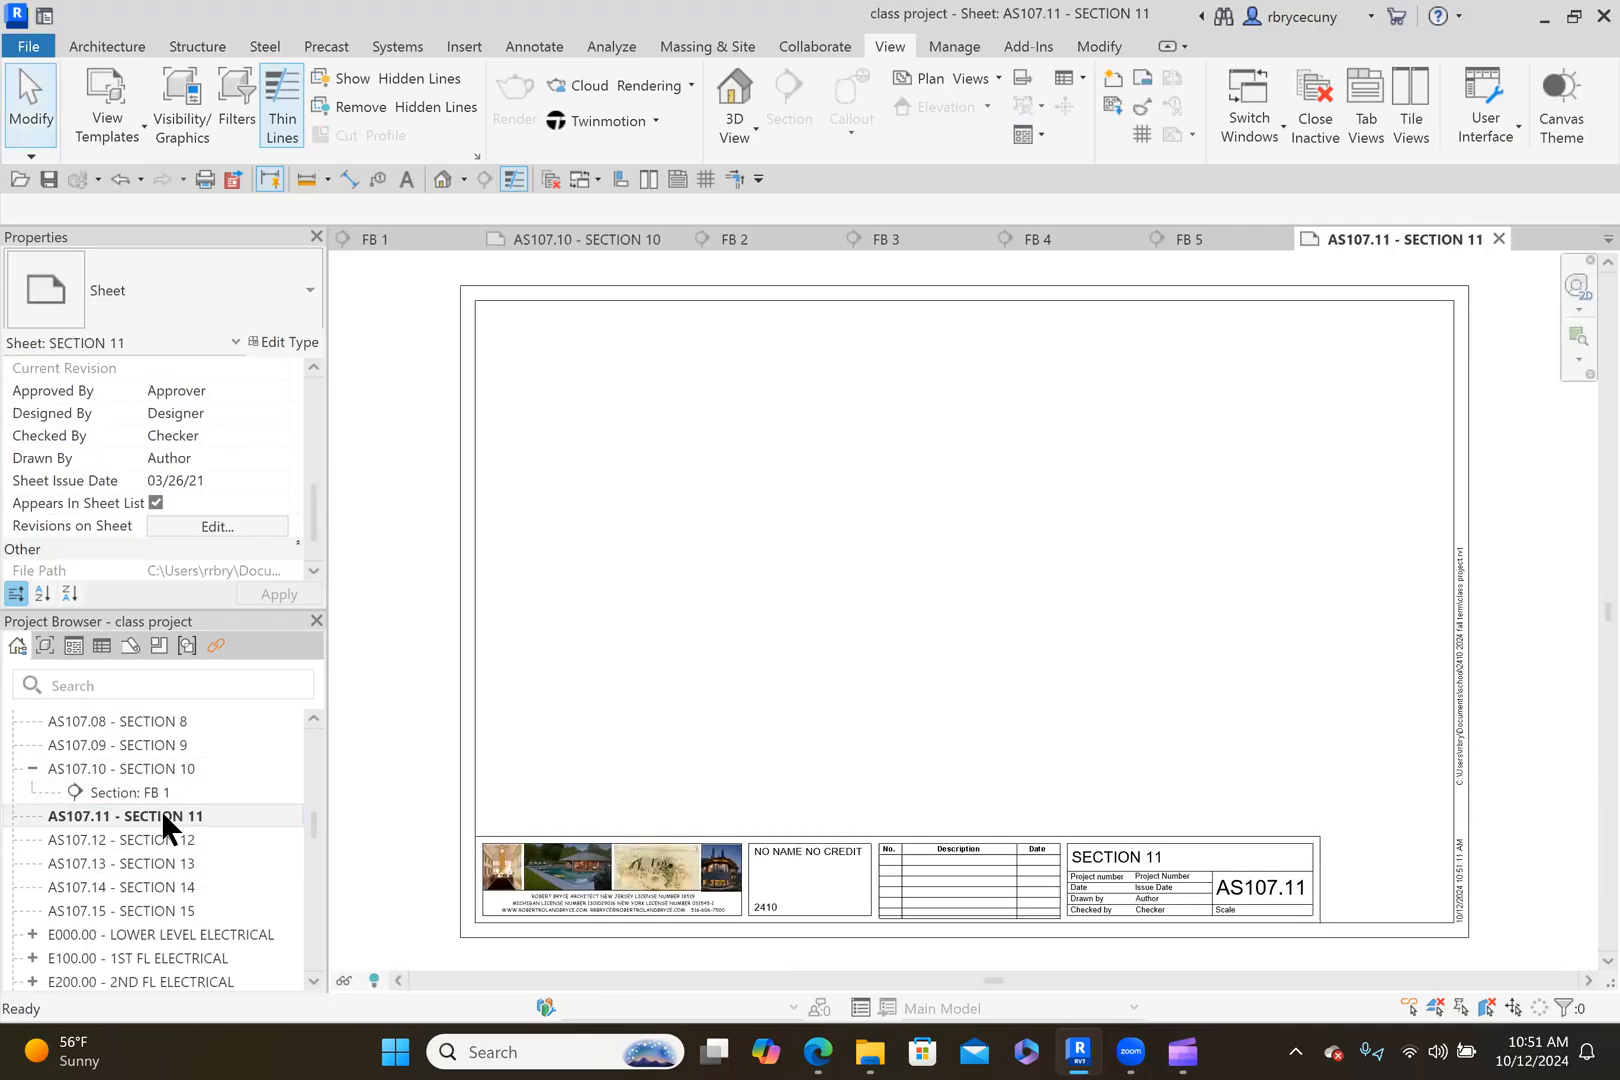
scroll(163, 816, "up", 15)
scroll(161, 810, "up", 3)
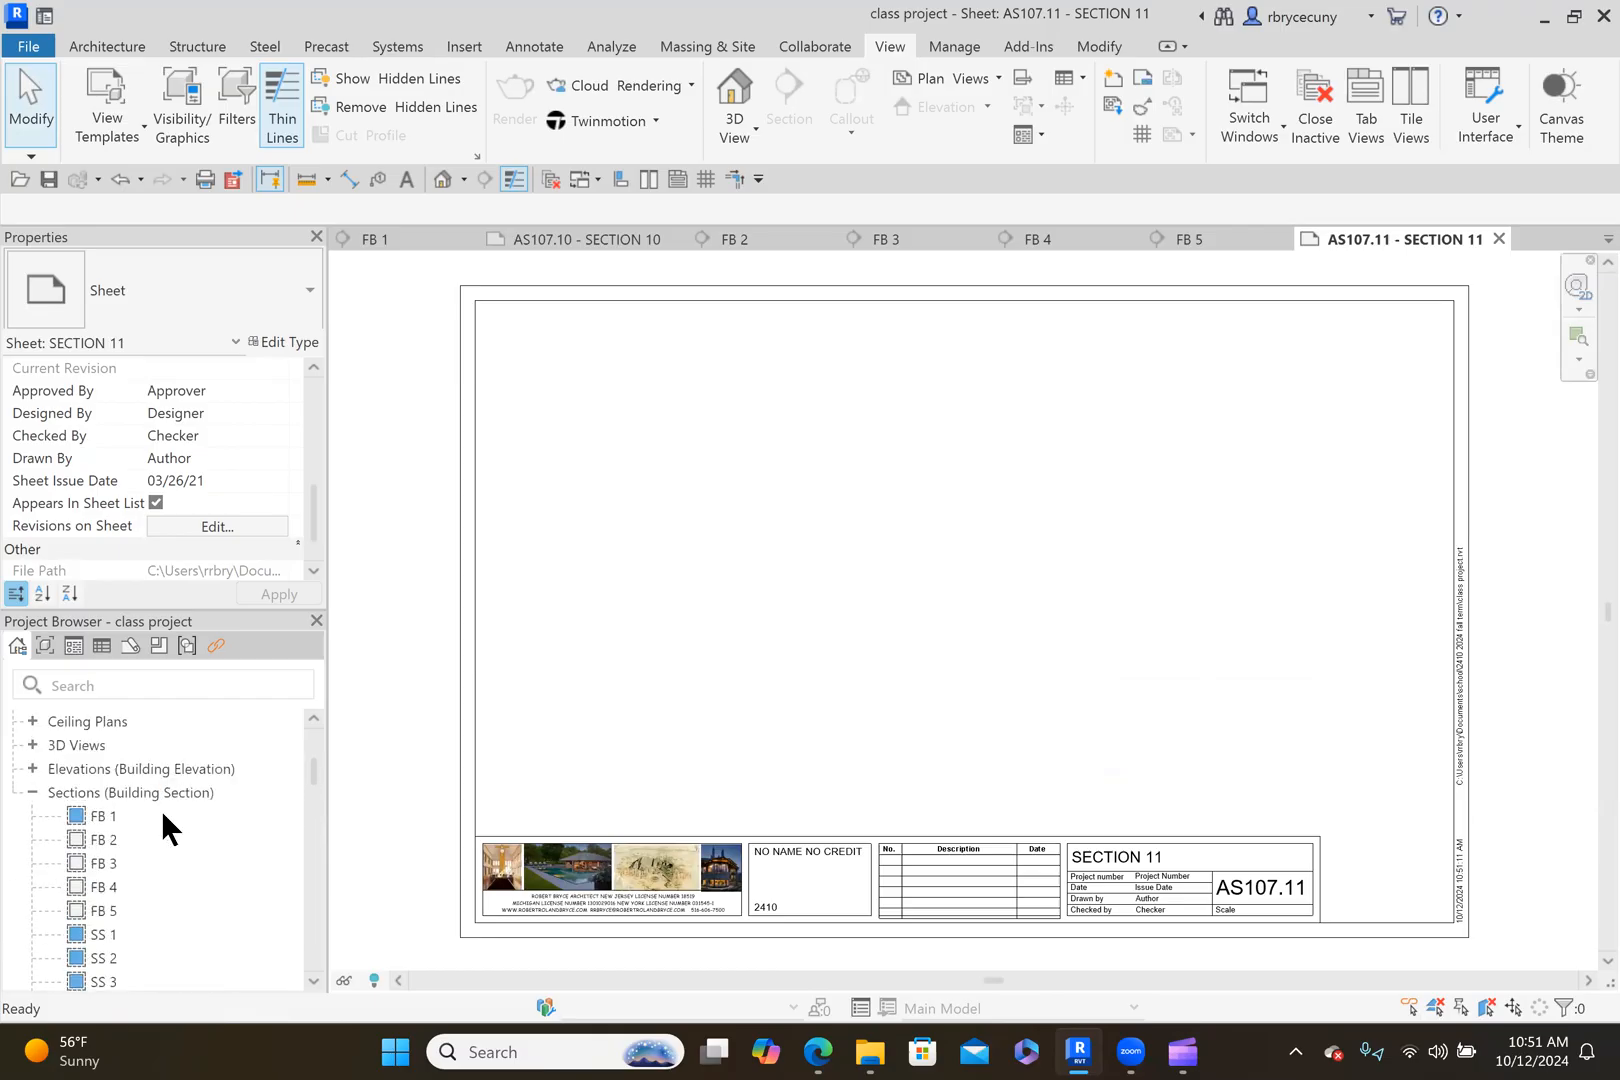
left_click(102, 837)
left_click_drag(157, 829, 948, 582)
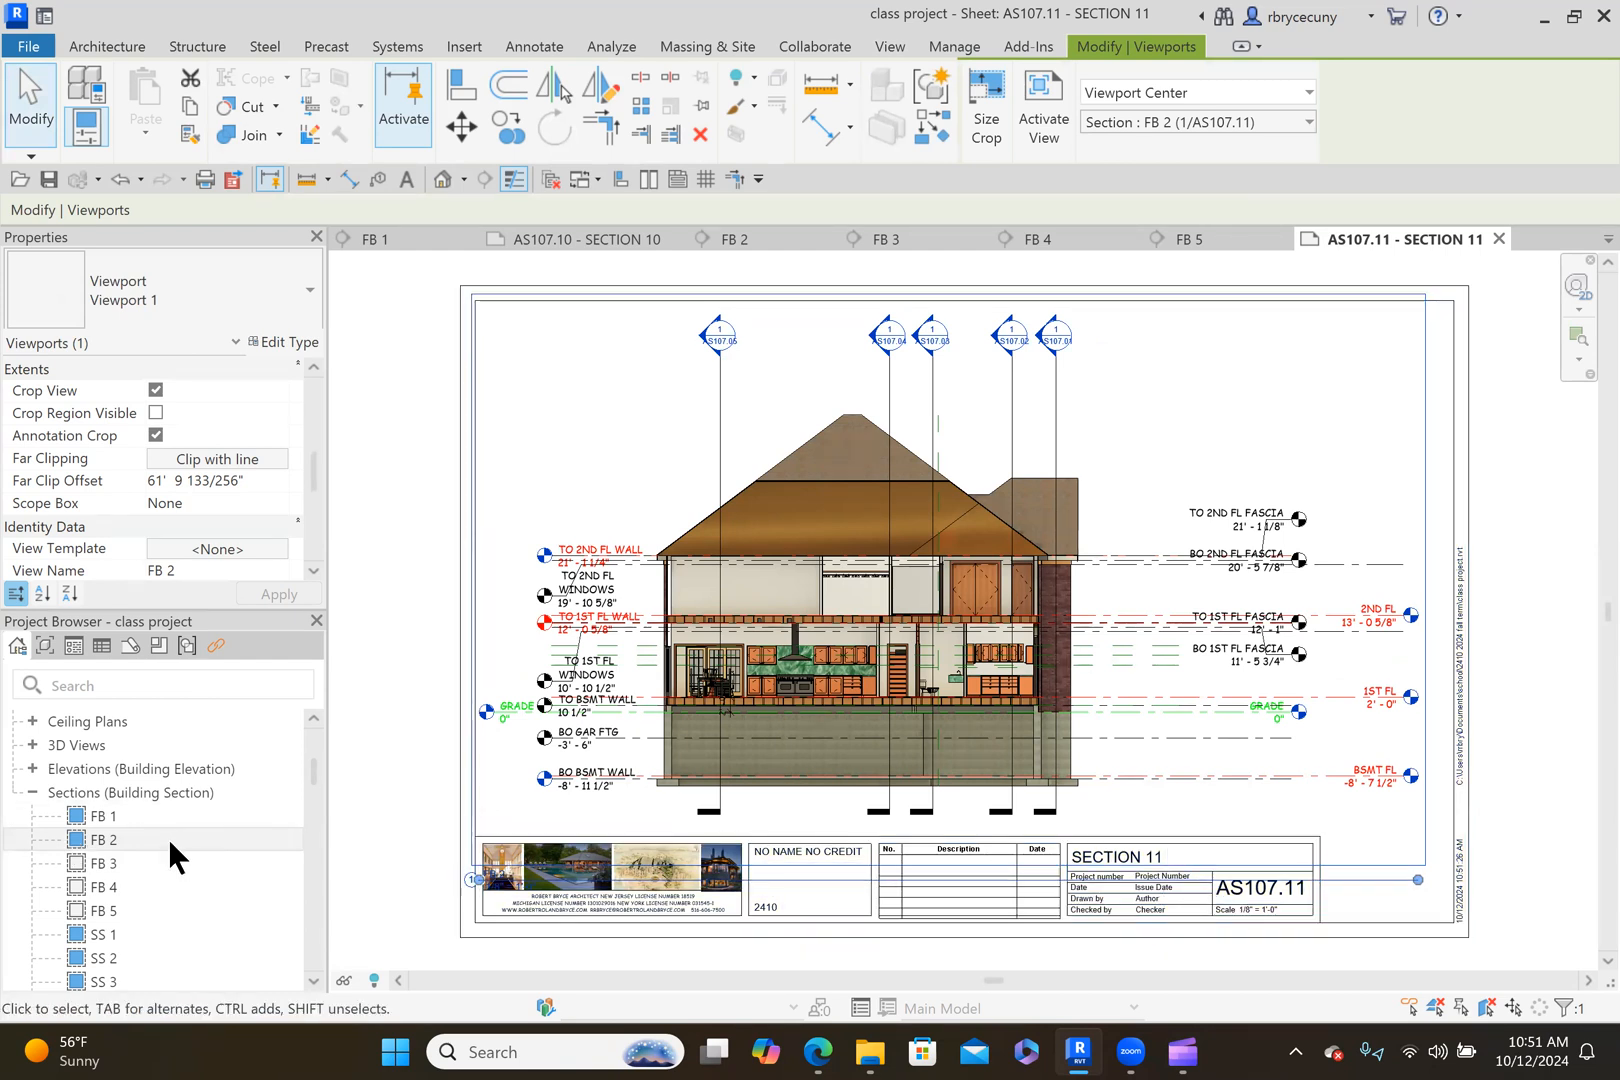
Open sheet AS107.12 - SECTION 12 and place section view FB 3 on it.
scroll(168, 838, "down", 15)
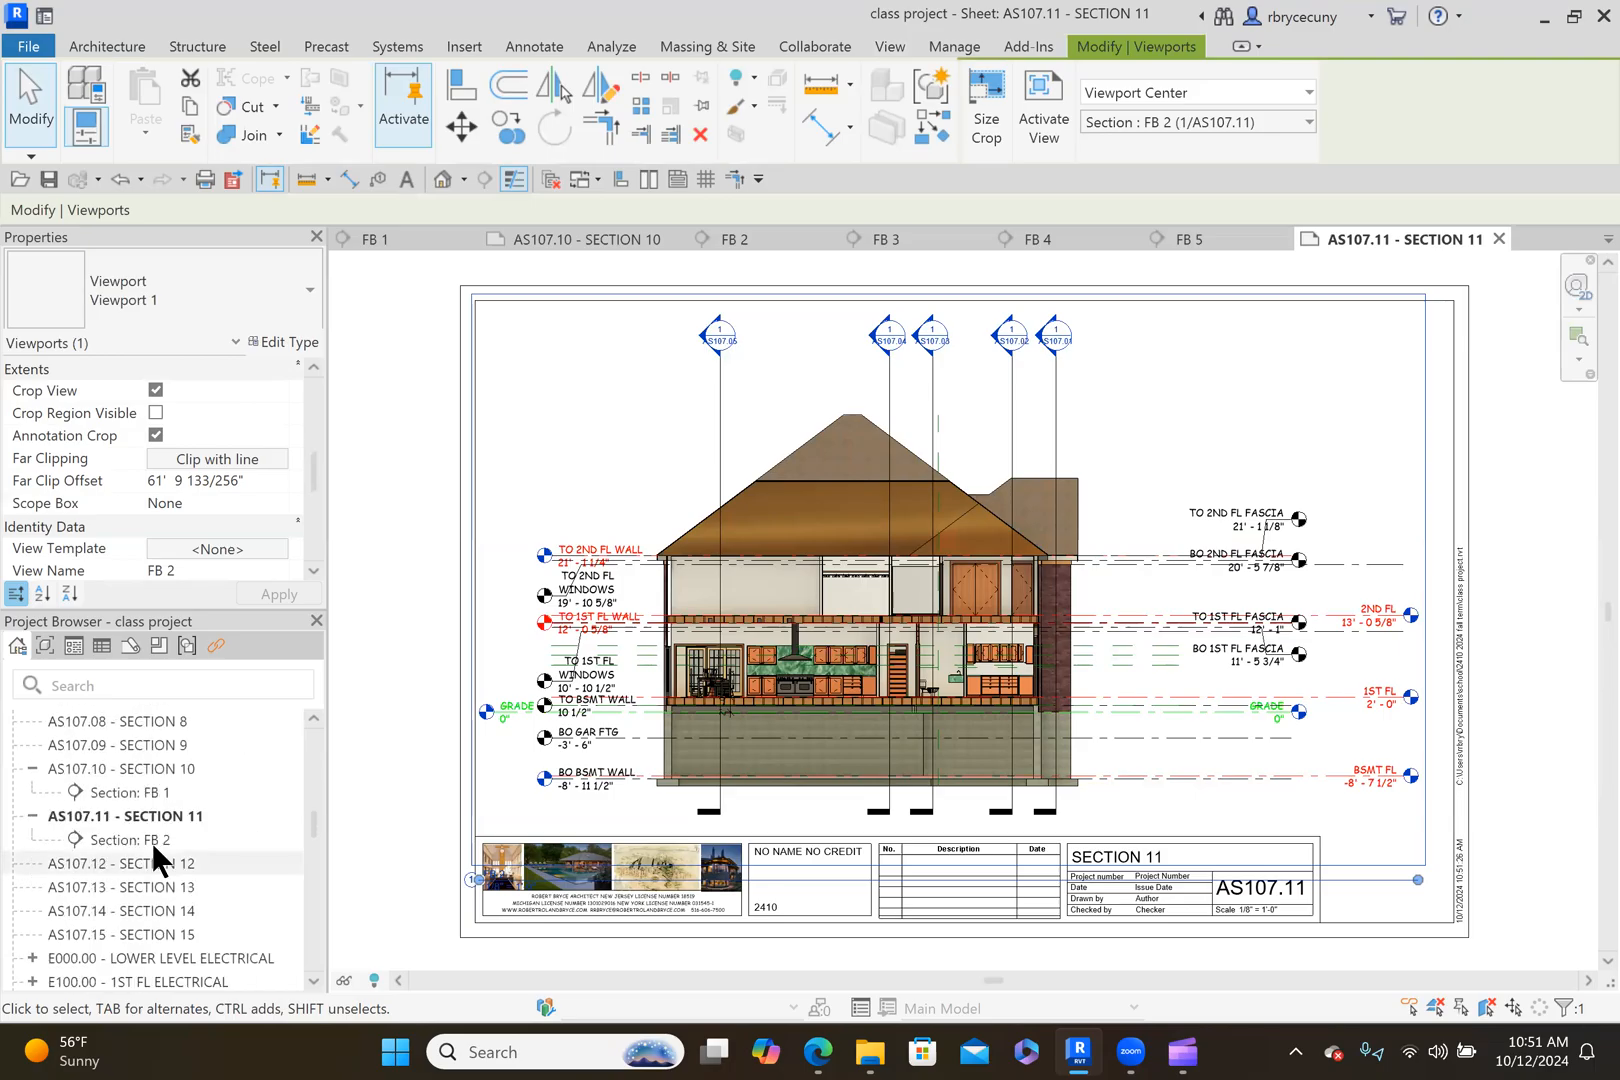
left_click(148, 863)
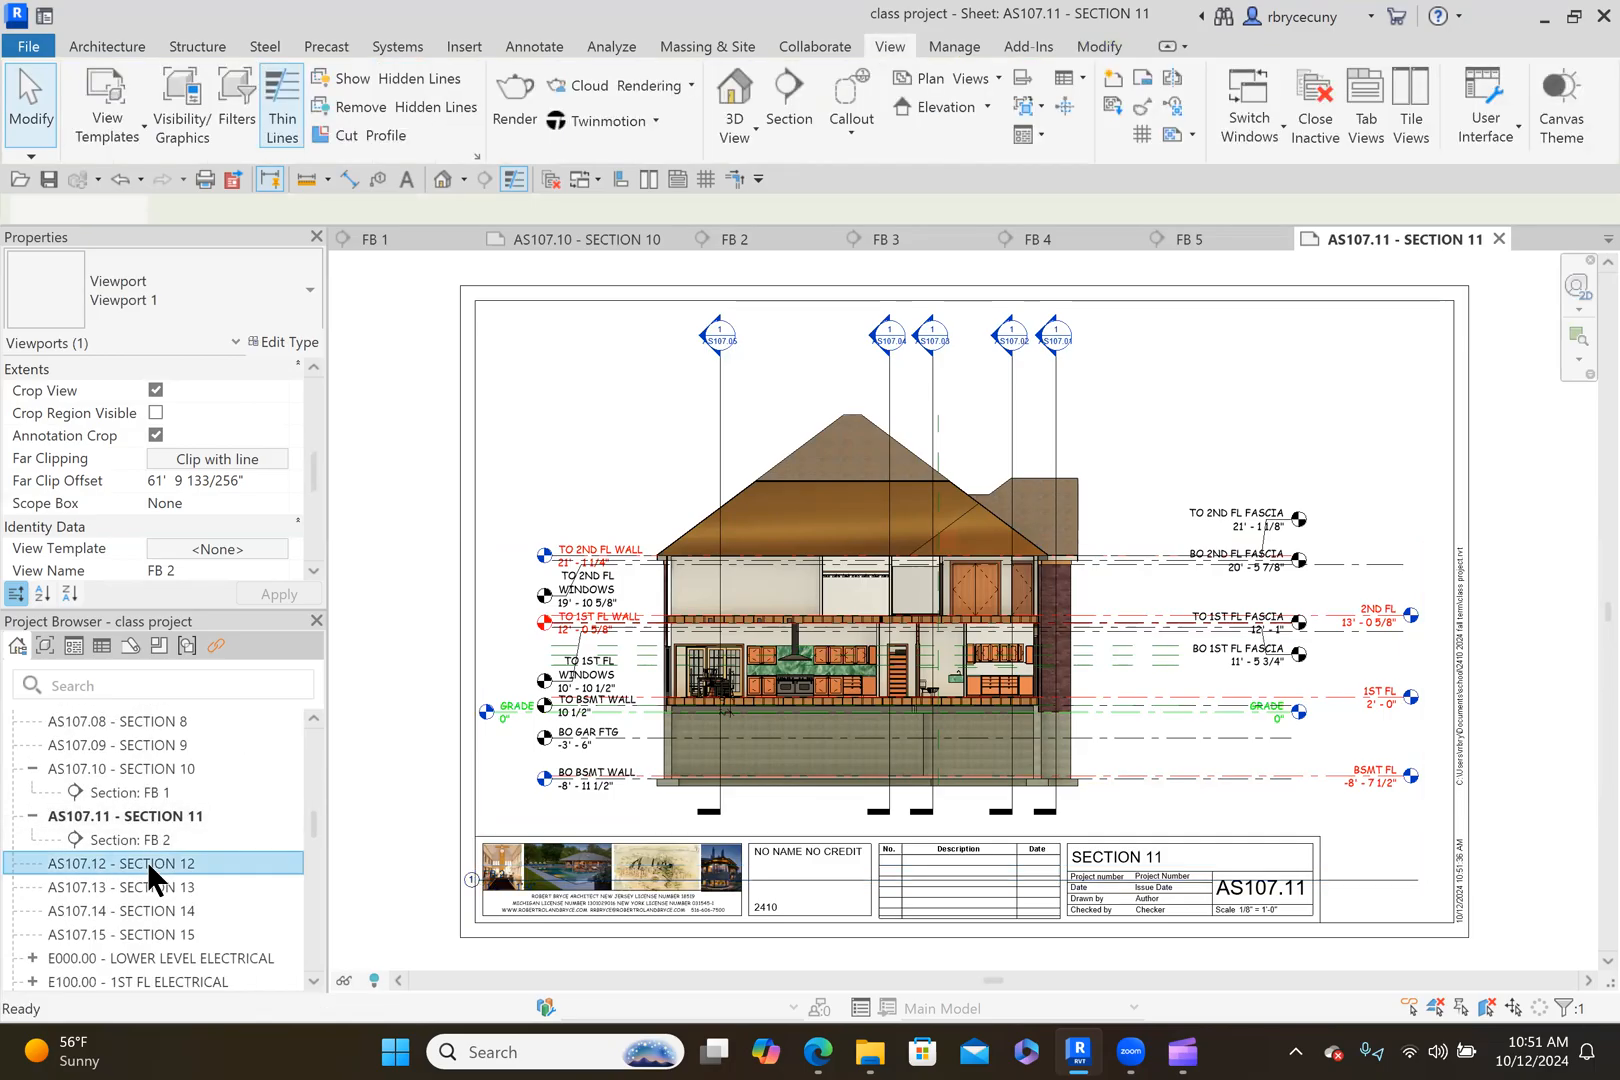
double_click(148, 863)
scroll(147, 861, "up", 12)
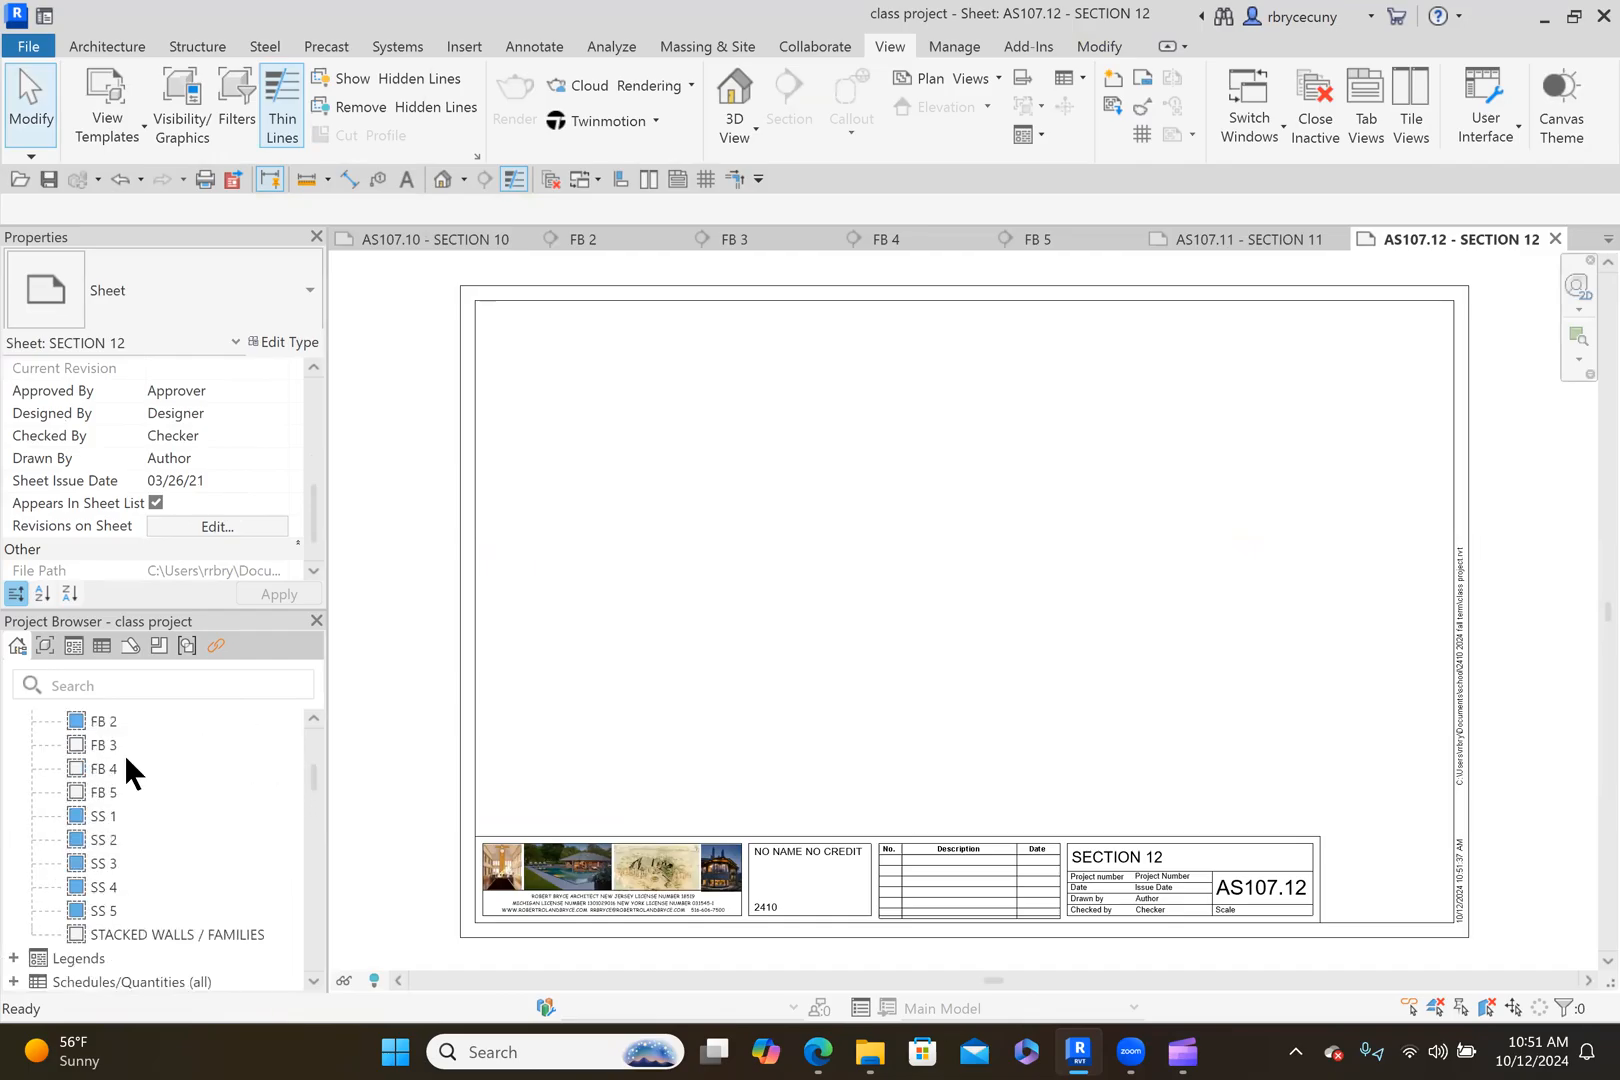
left_click_drag(103, 746, 1002, 596)
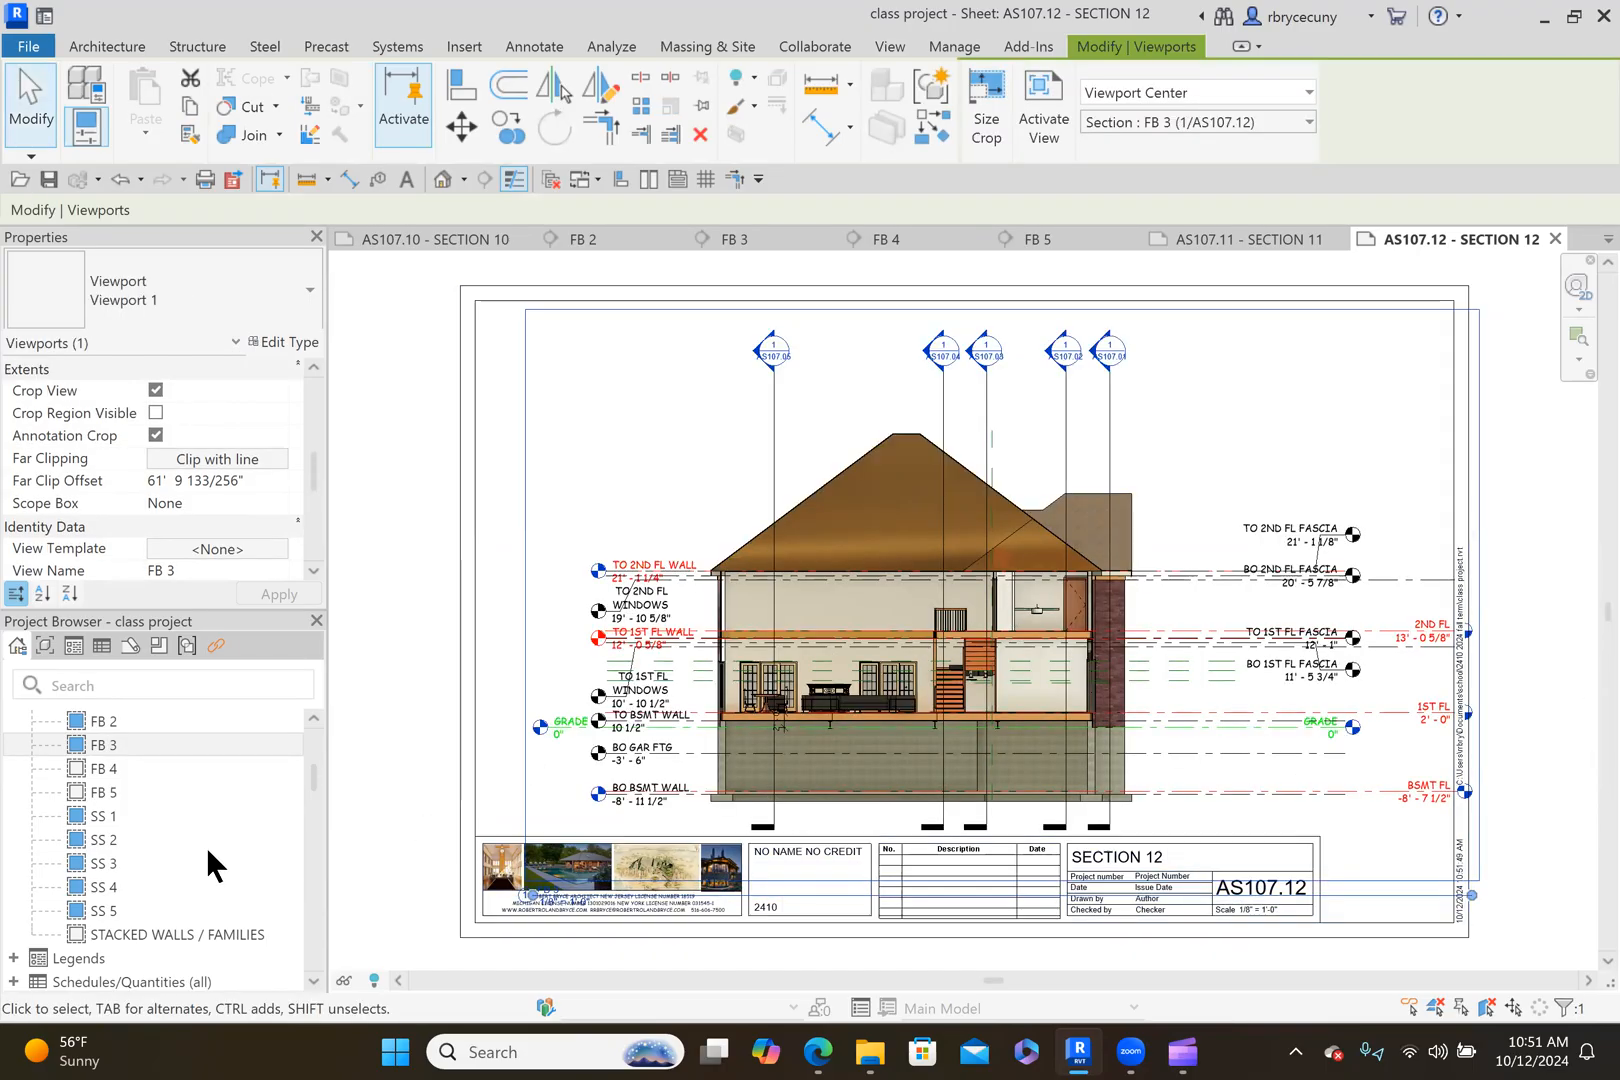
Open sheet AS107.13 - SECTION 13 and place section view FB 4 on it.
scroll(116, 795, "down", 10)
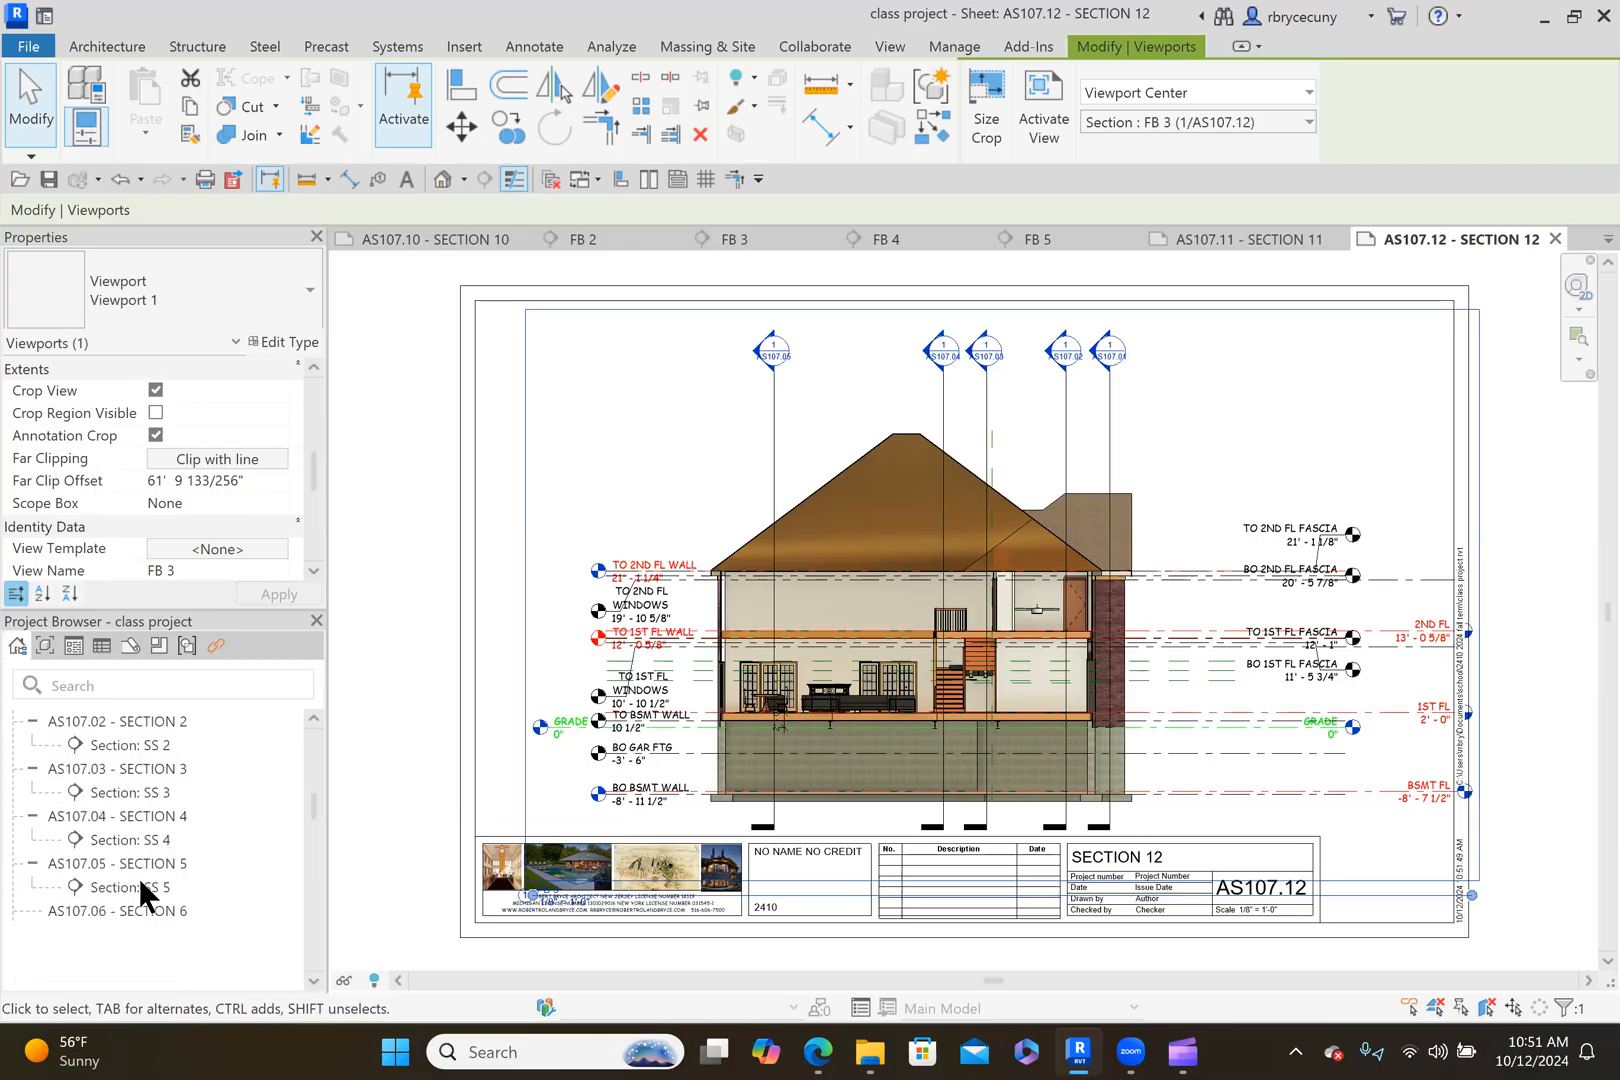
scroll(145, 895, "down", 3)
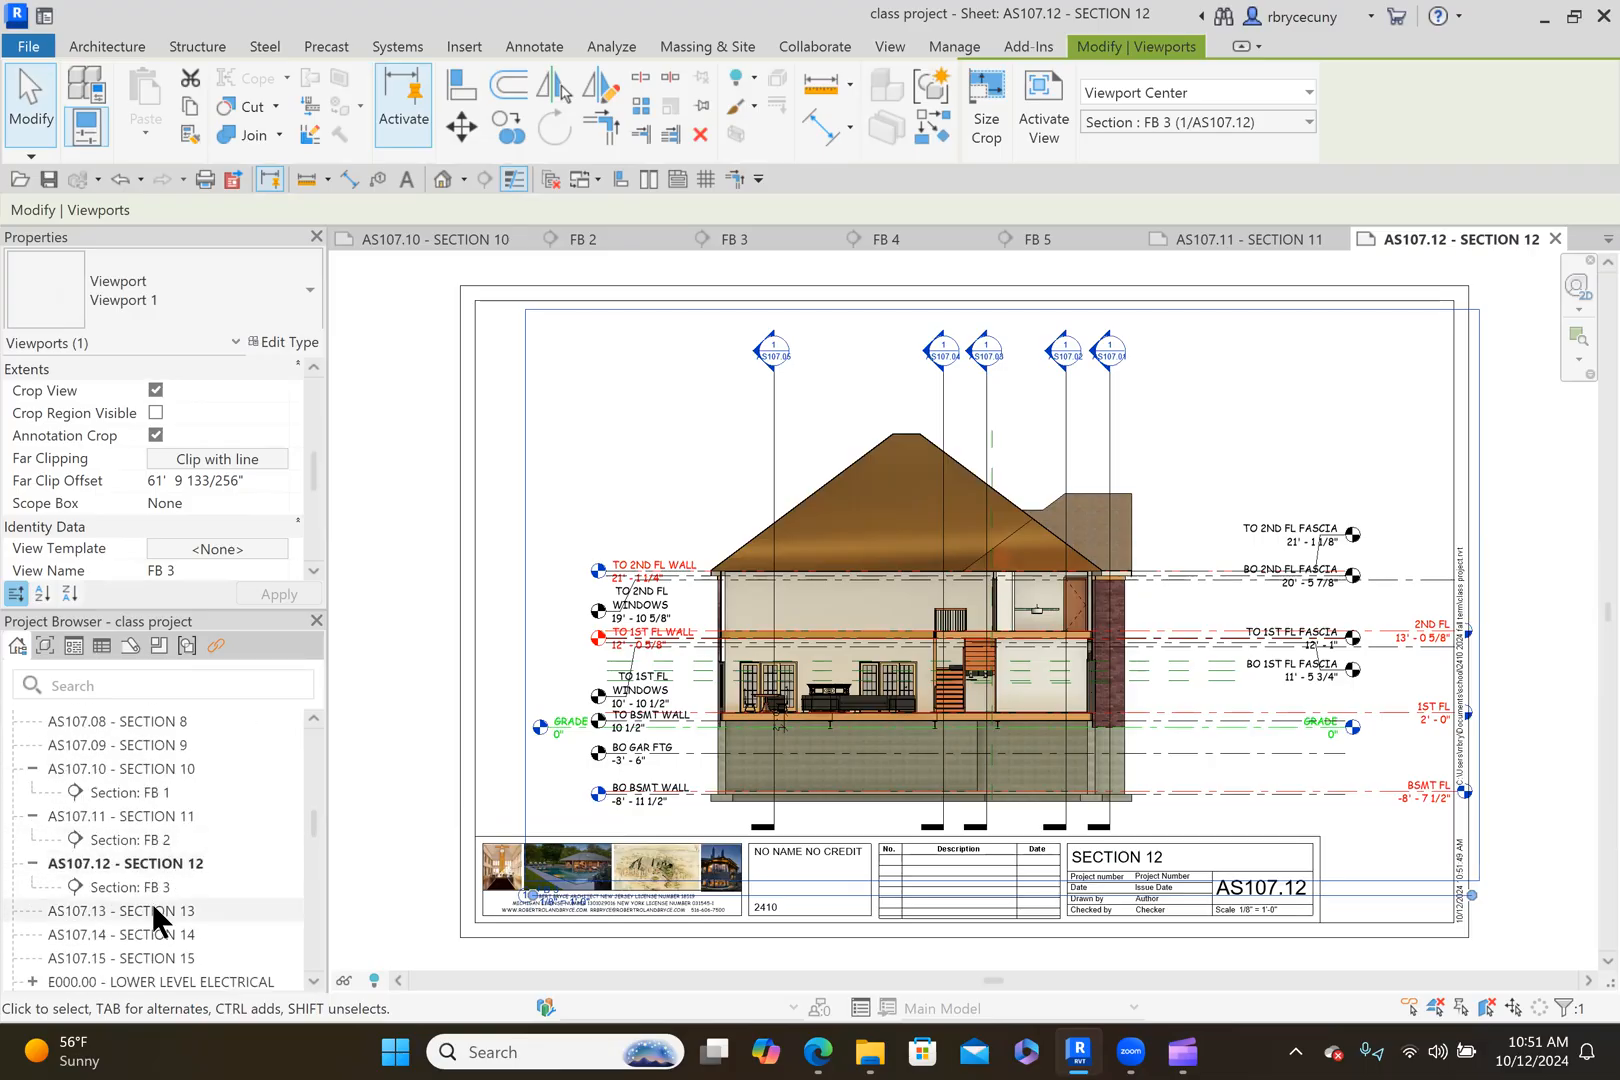
double_click(153, 908)
scroll(153, 908, "up", 12)
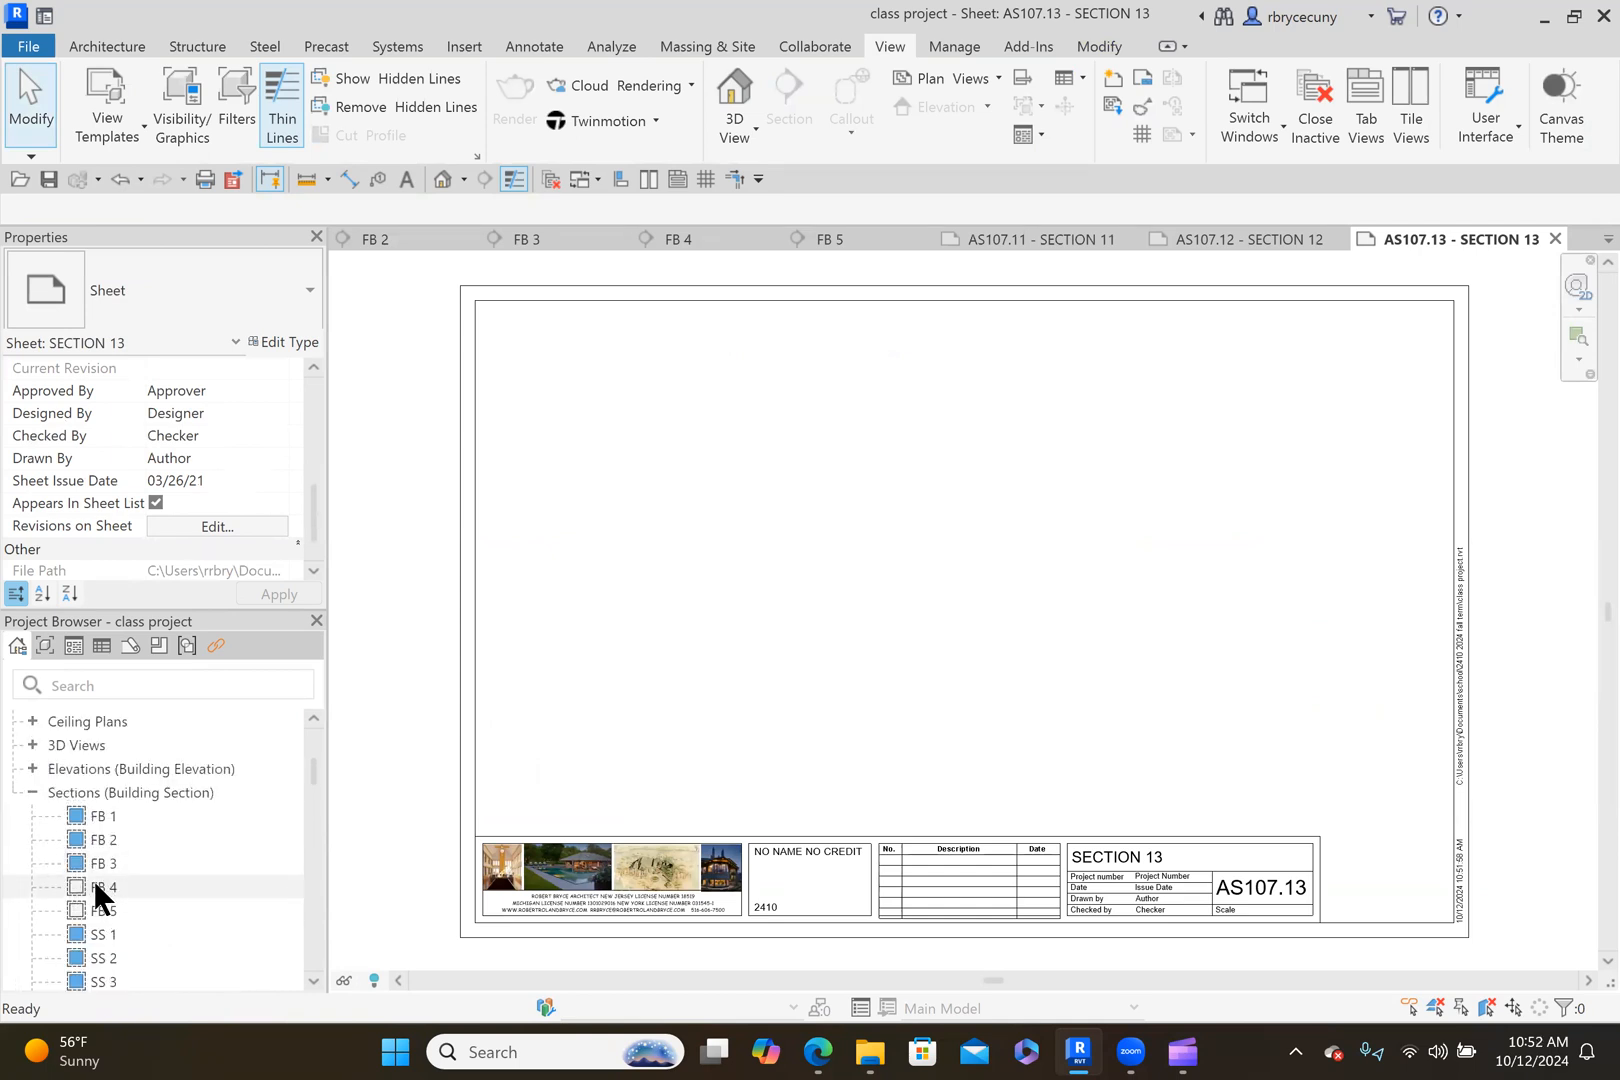
left_click(104, 891)
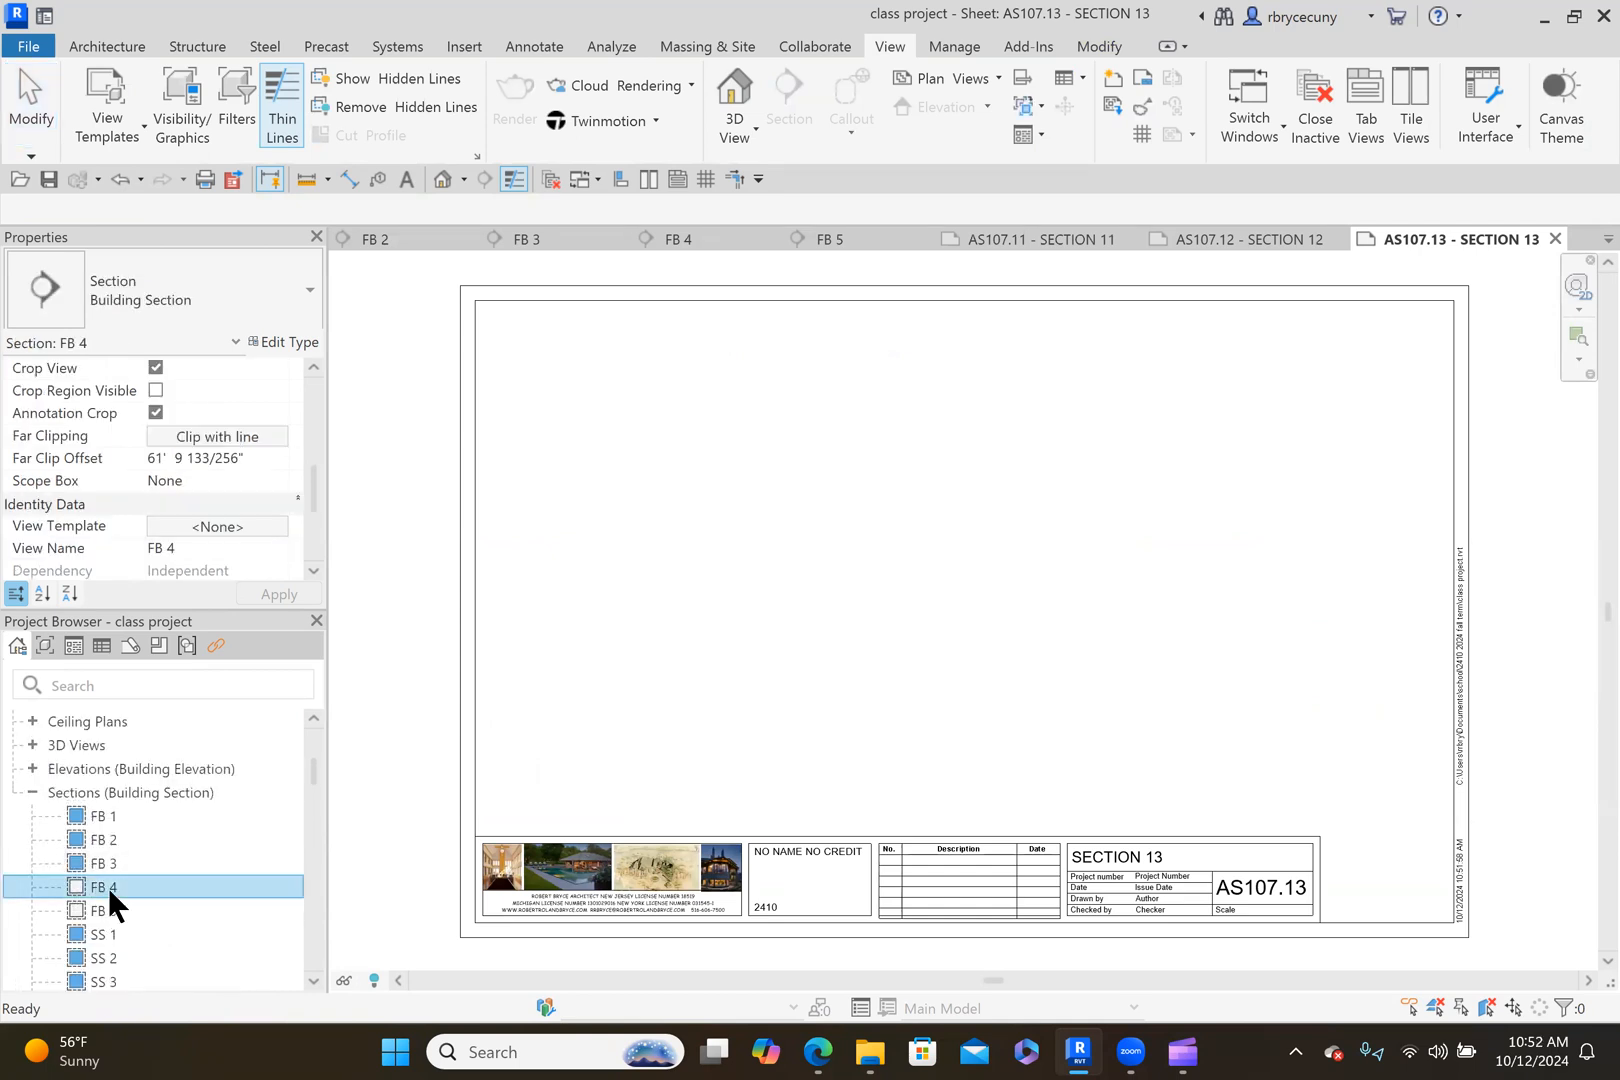
left_click_drag(104, 891, 999, 606)
left_click(1000, 609)
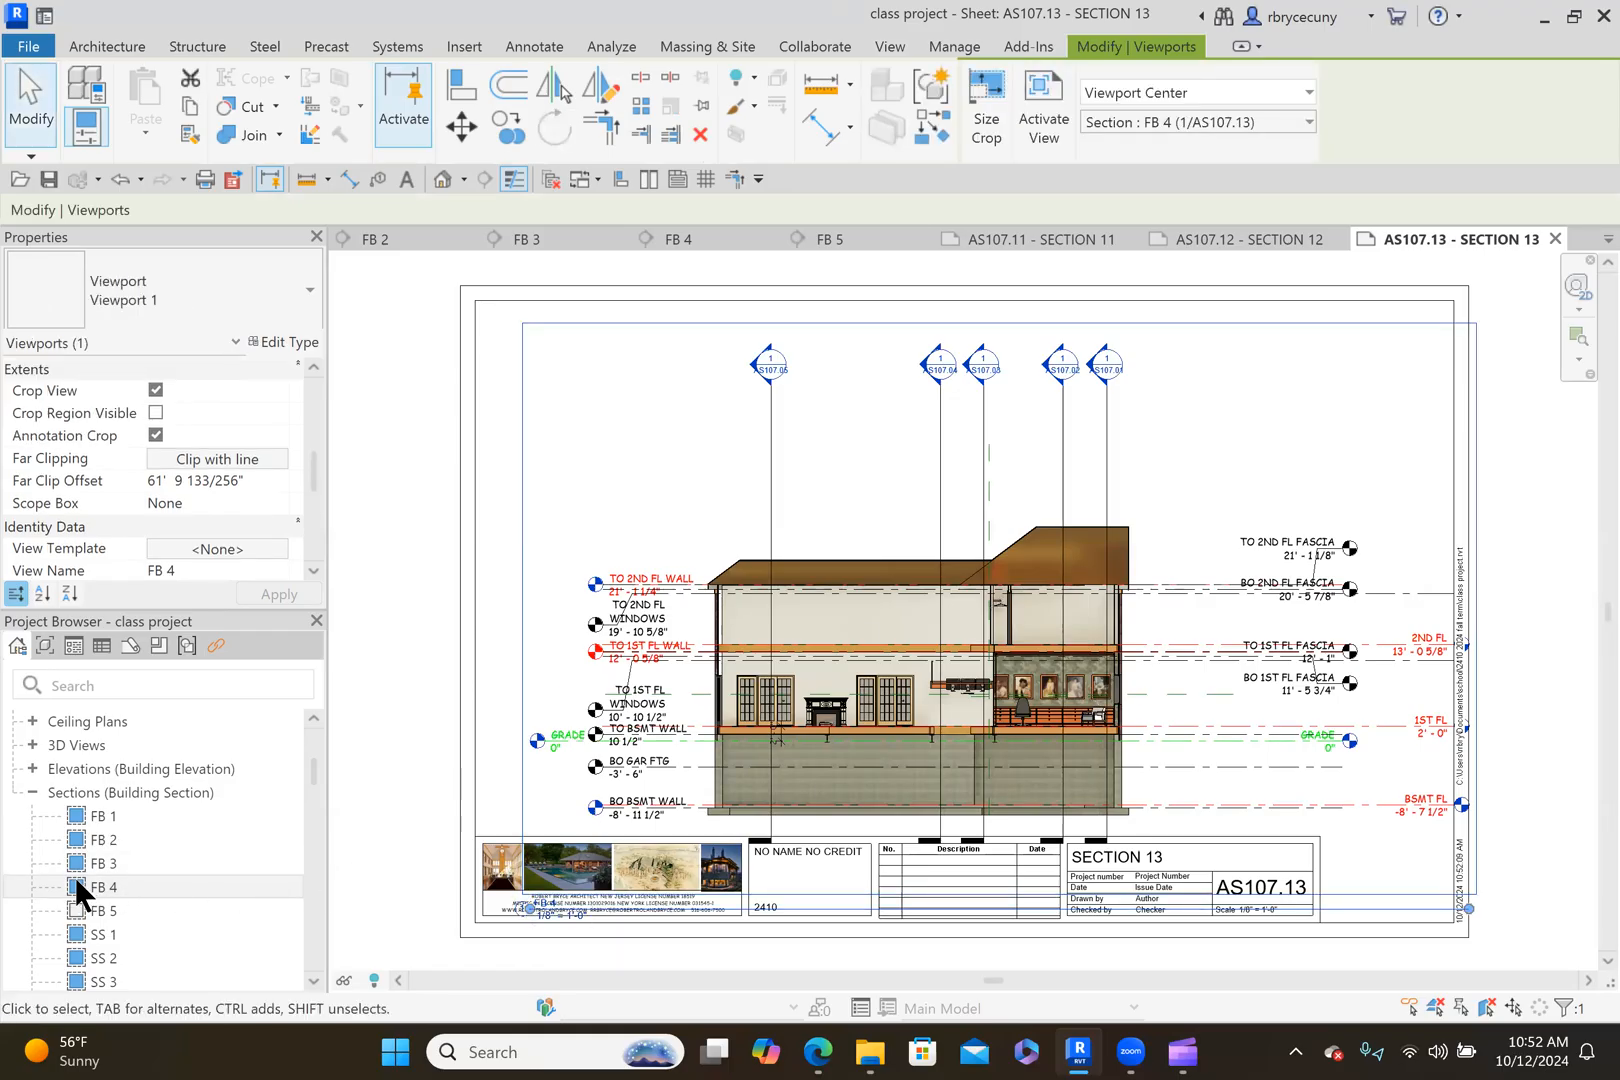
Open sheet AS107.14 - SECTION 14 and place section view FB 5 on it.
scroll(110, 885, "down", 10)
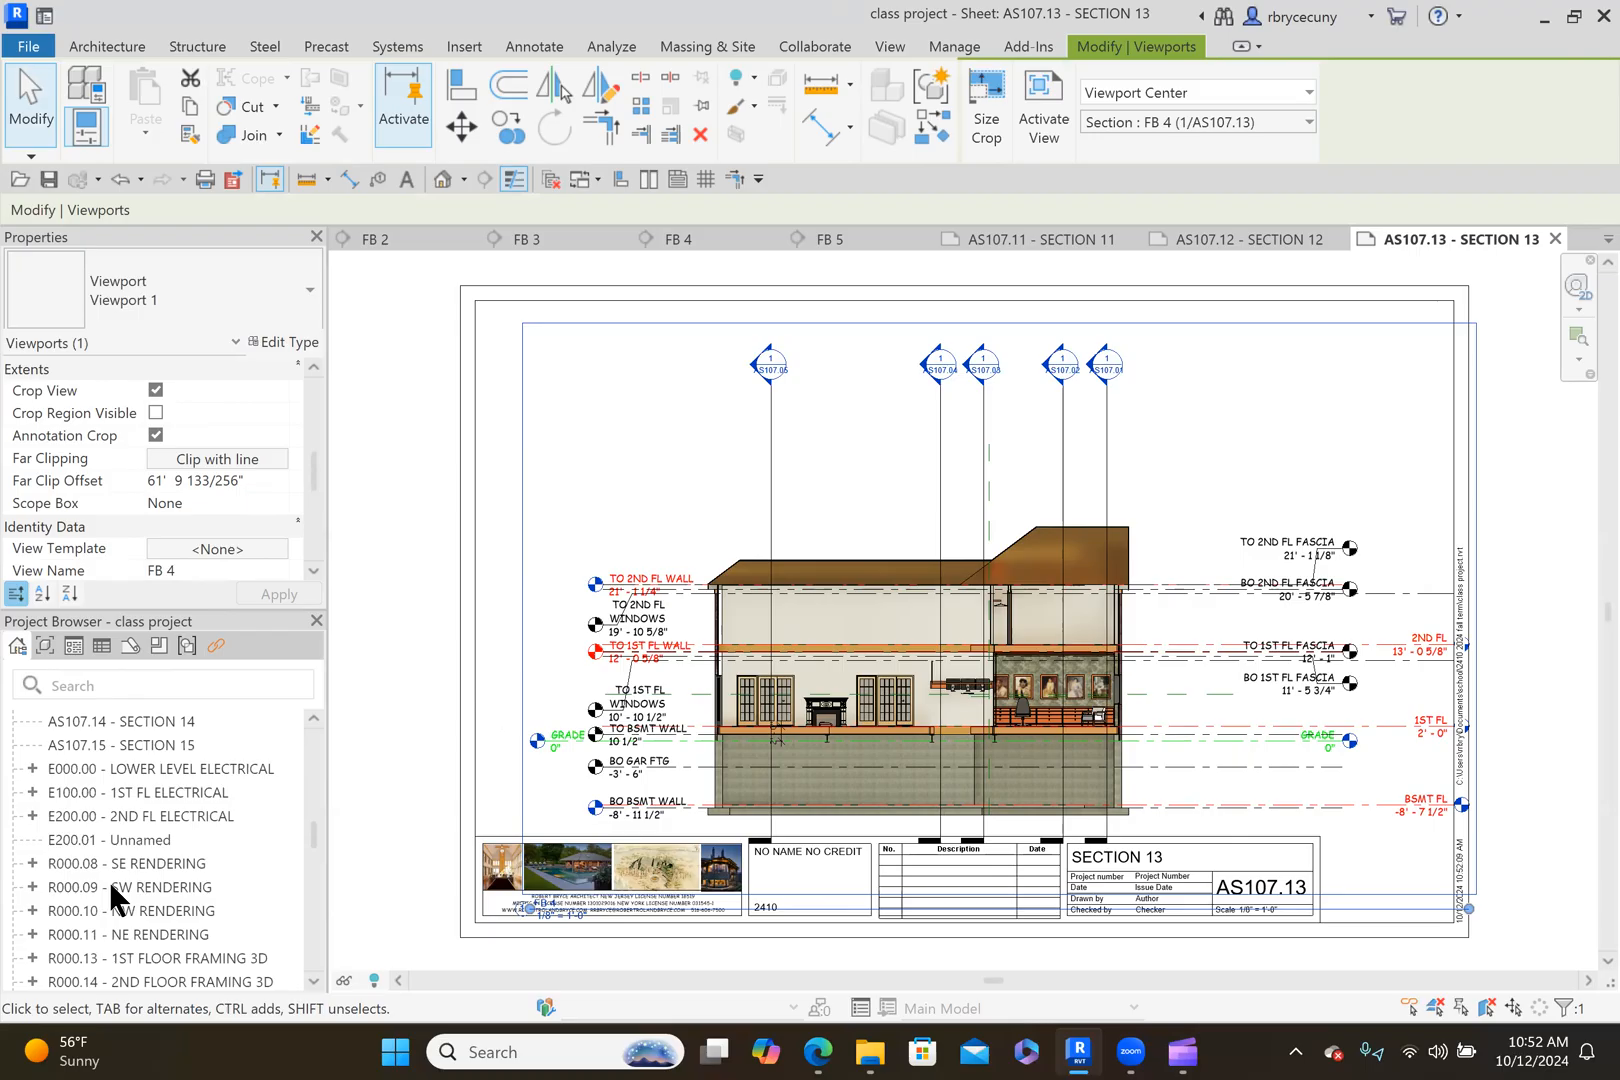
scroll(132, 892, "up", 3)
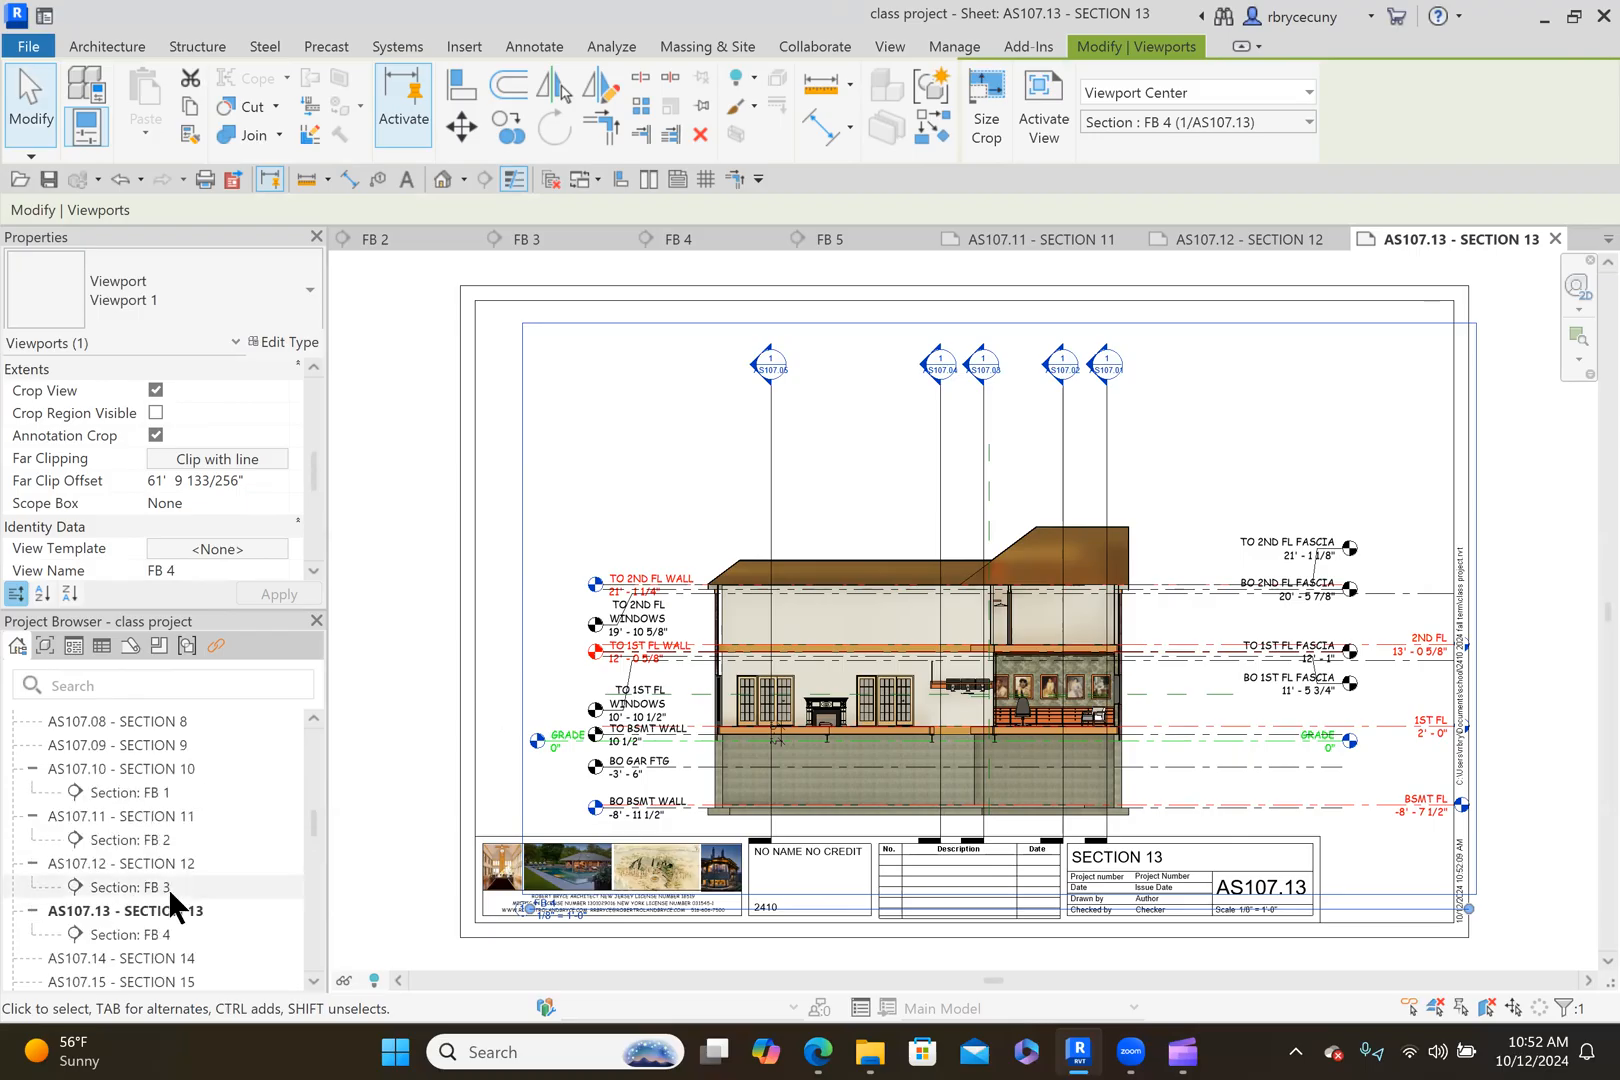
double_click(157, 957)
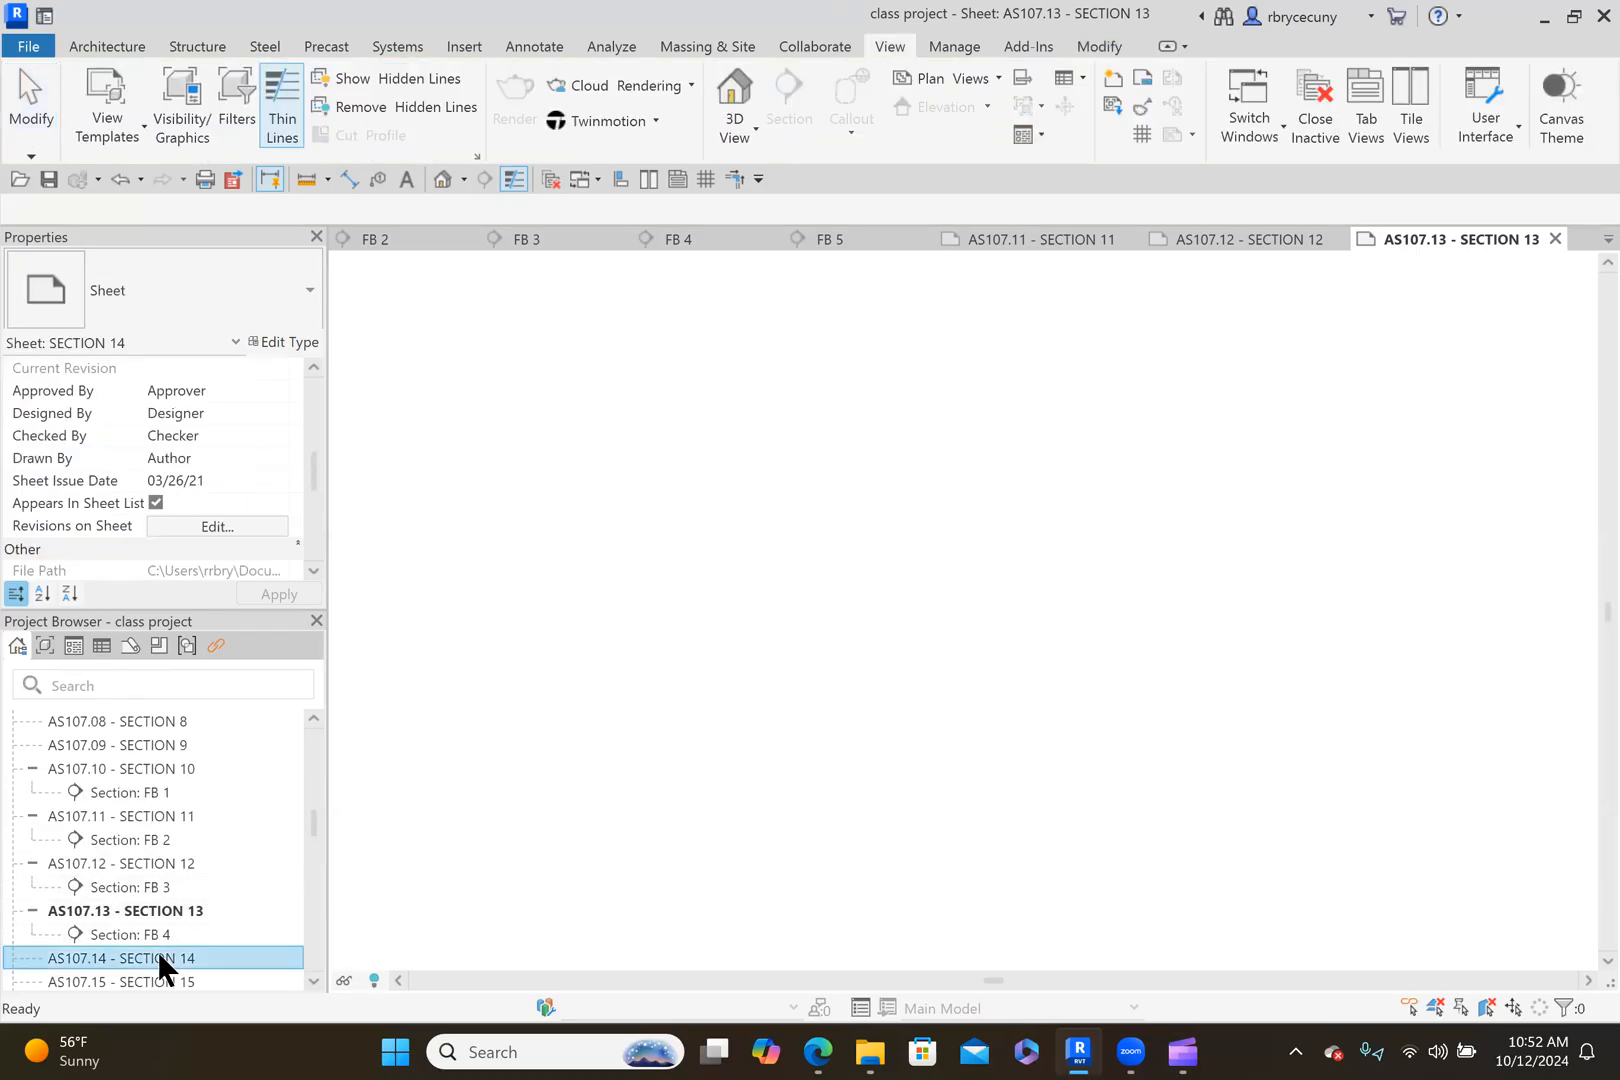
scroll(156, 918, "up", 8)
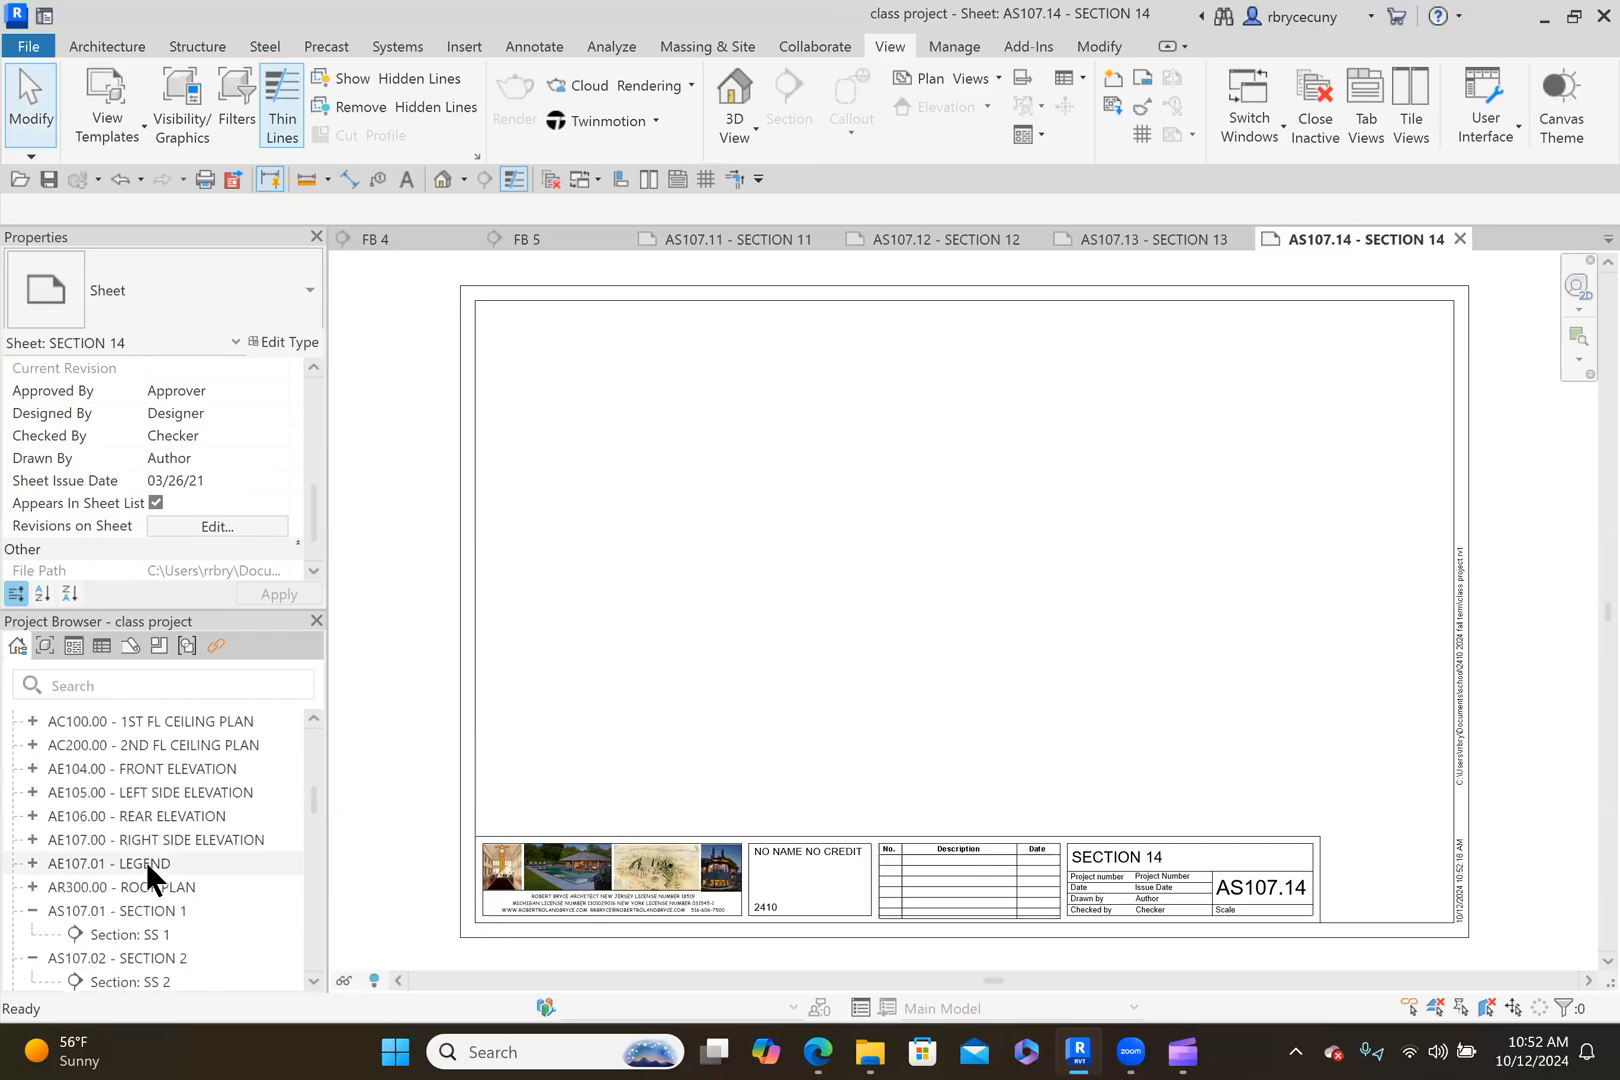
left_click(104, 785)
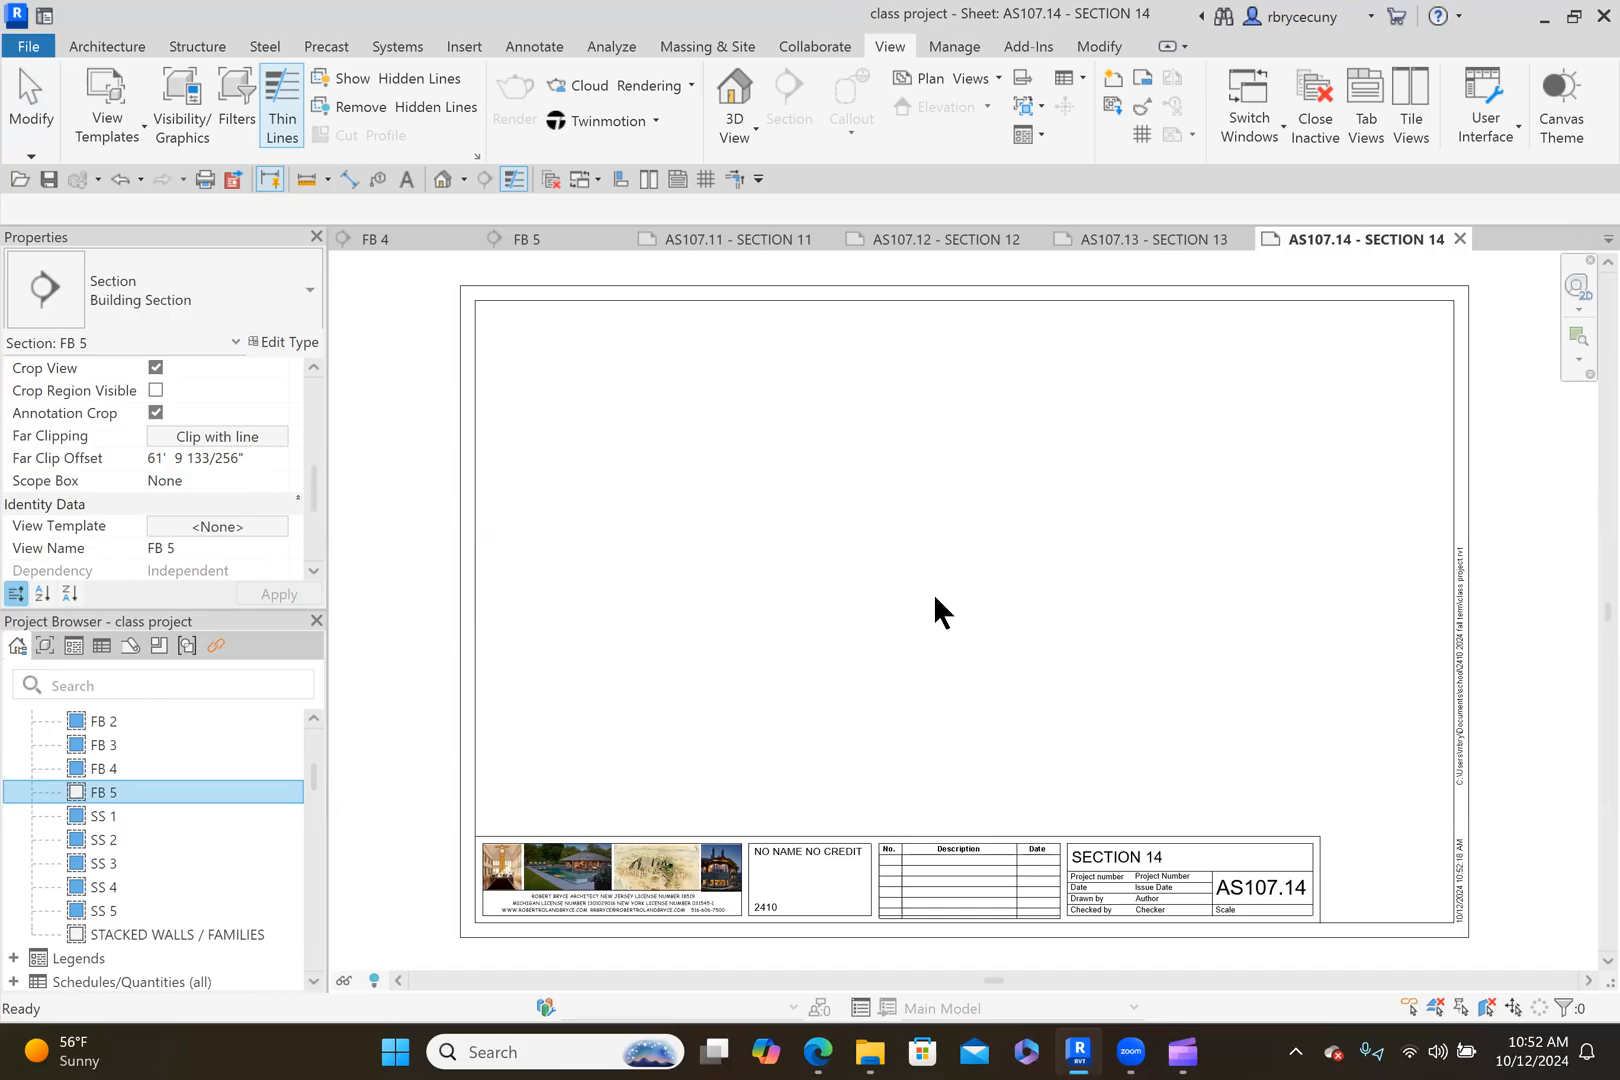
left_click_drag(104, 792, 933, 594)
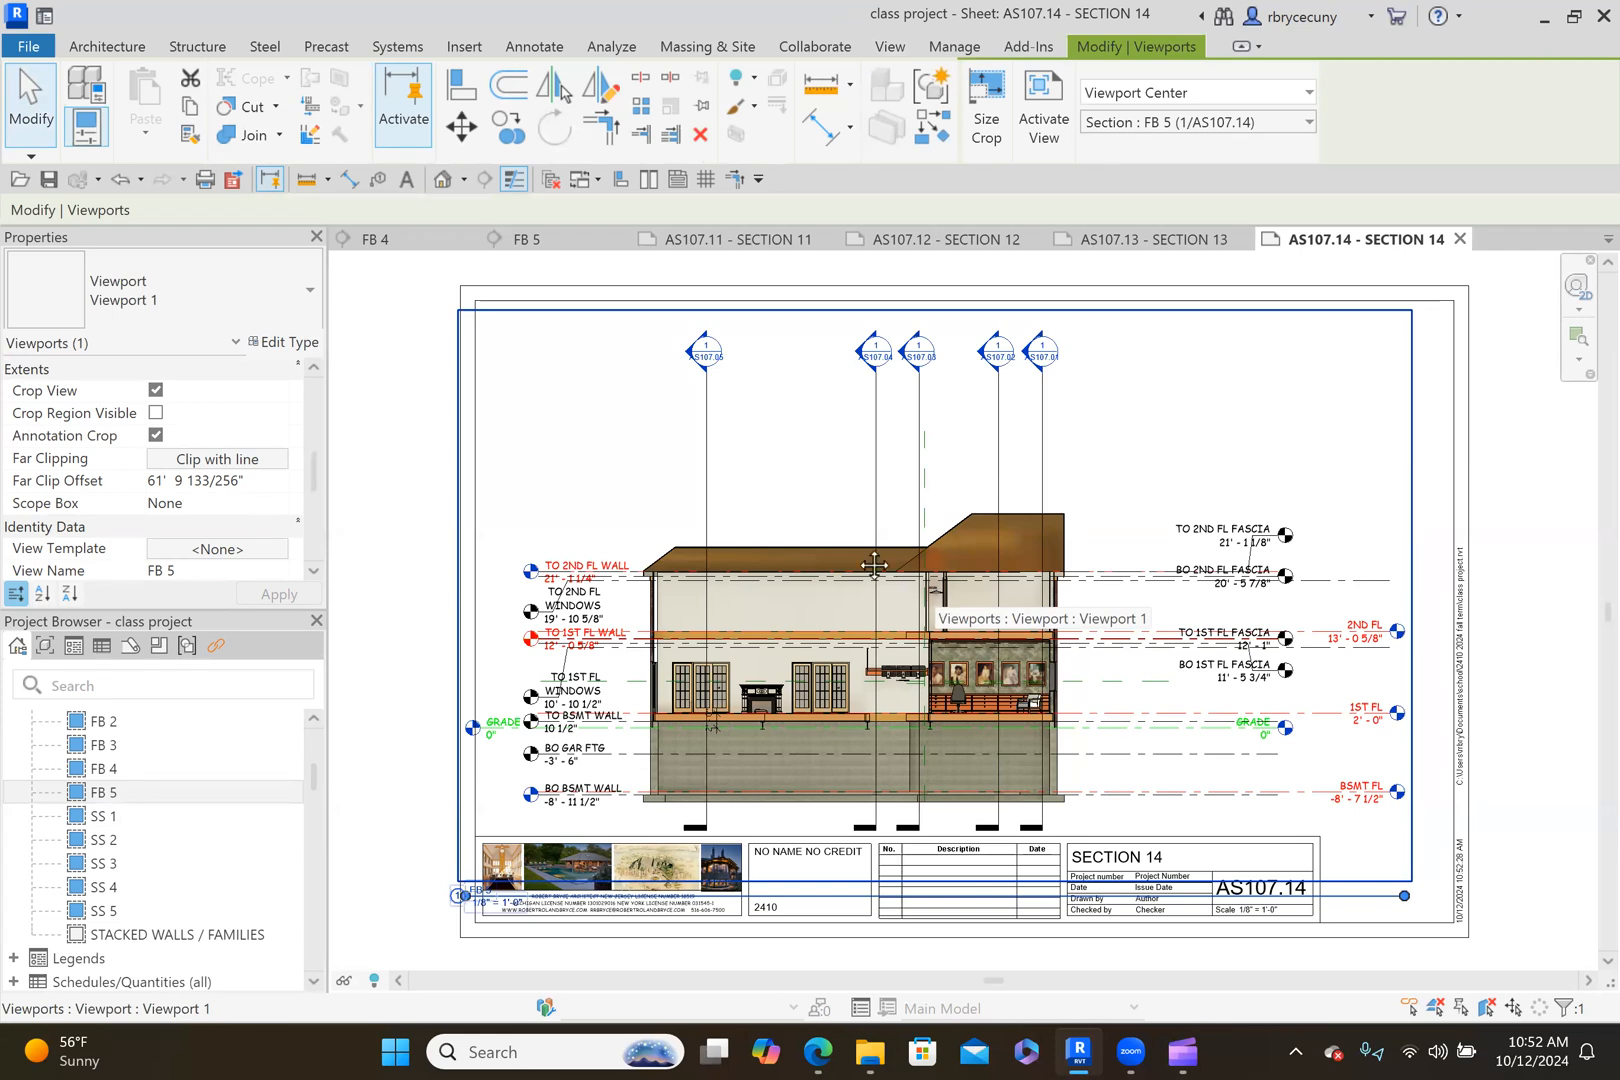
Assign the existing guide grid OFFICE FACE to sheet AS107.14.
middle_click_drag(1108, 719, 1032, 673)
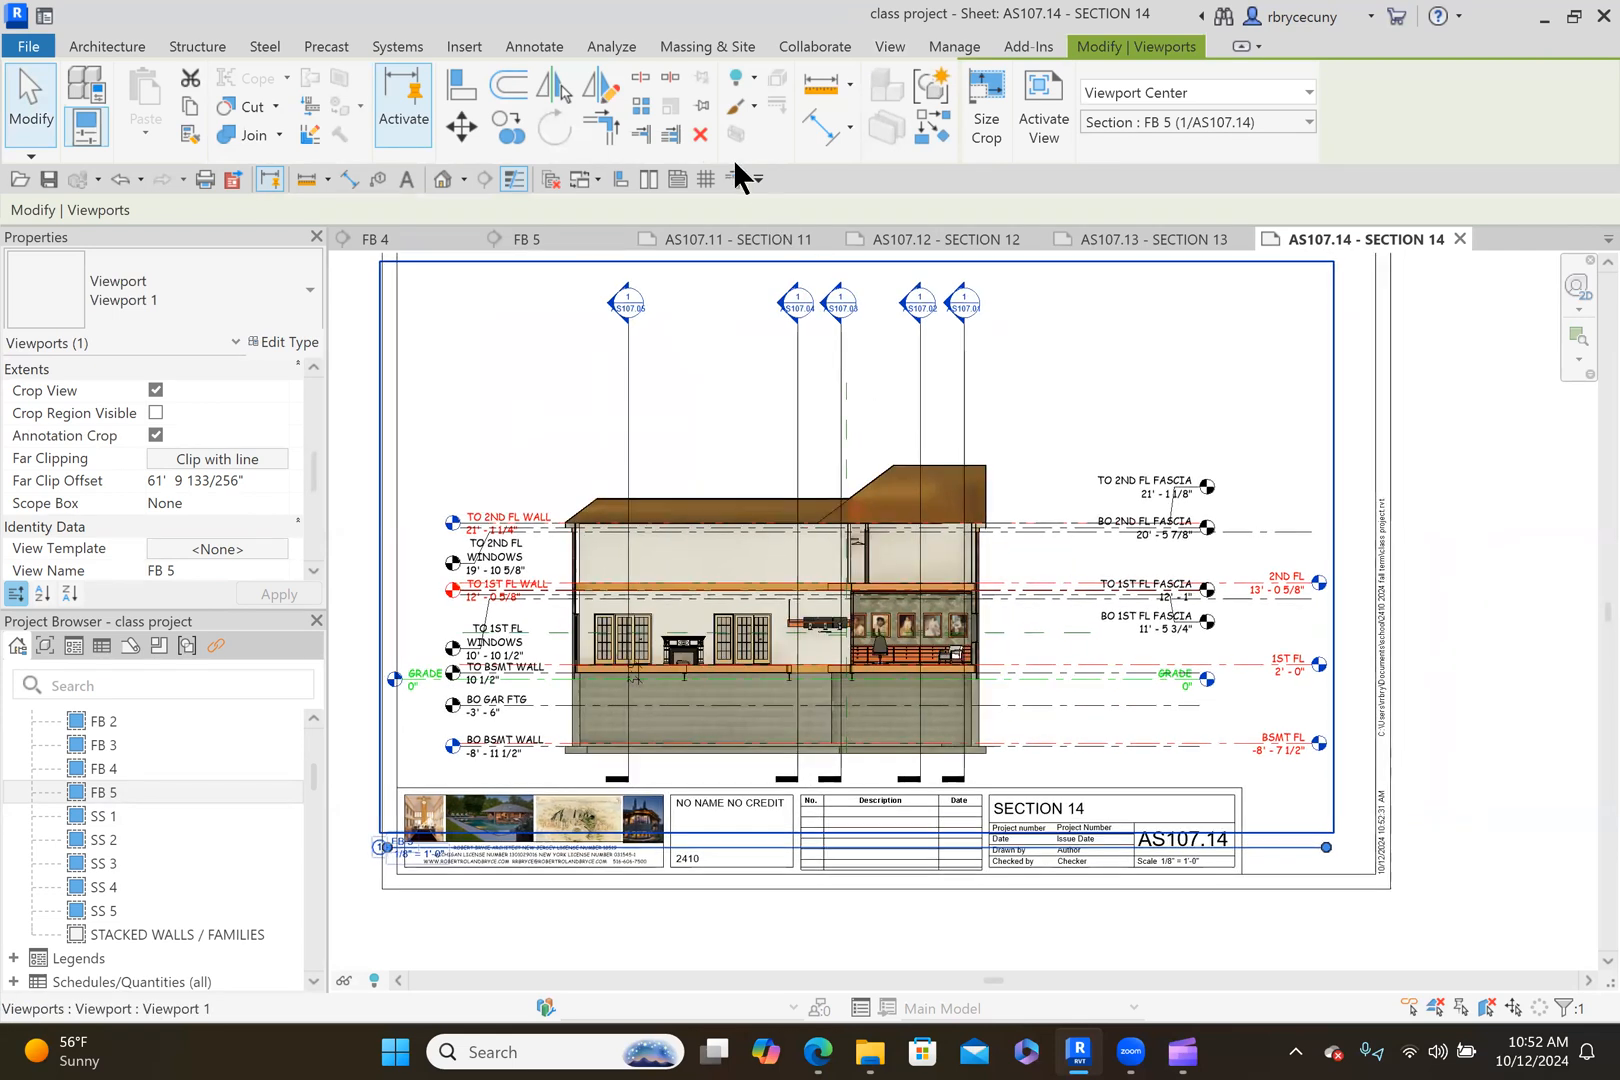
left_click(706, 180)
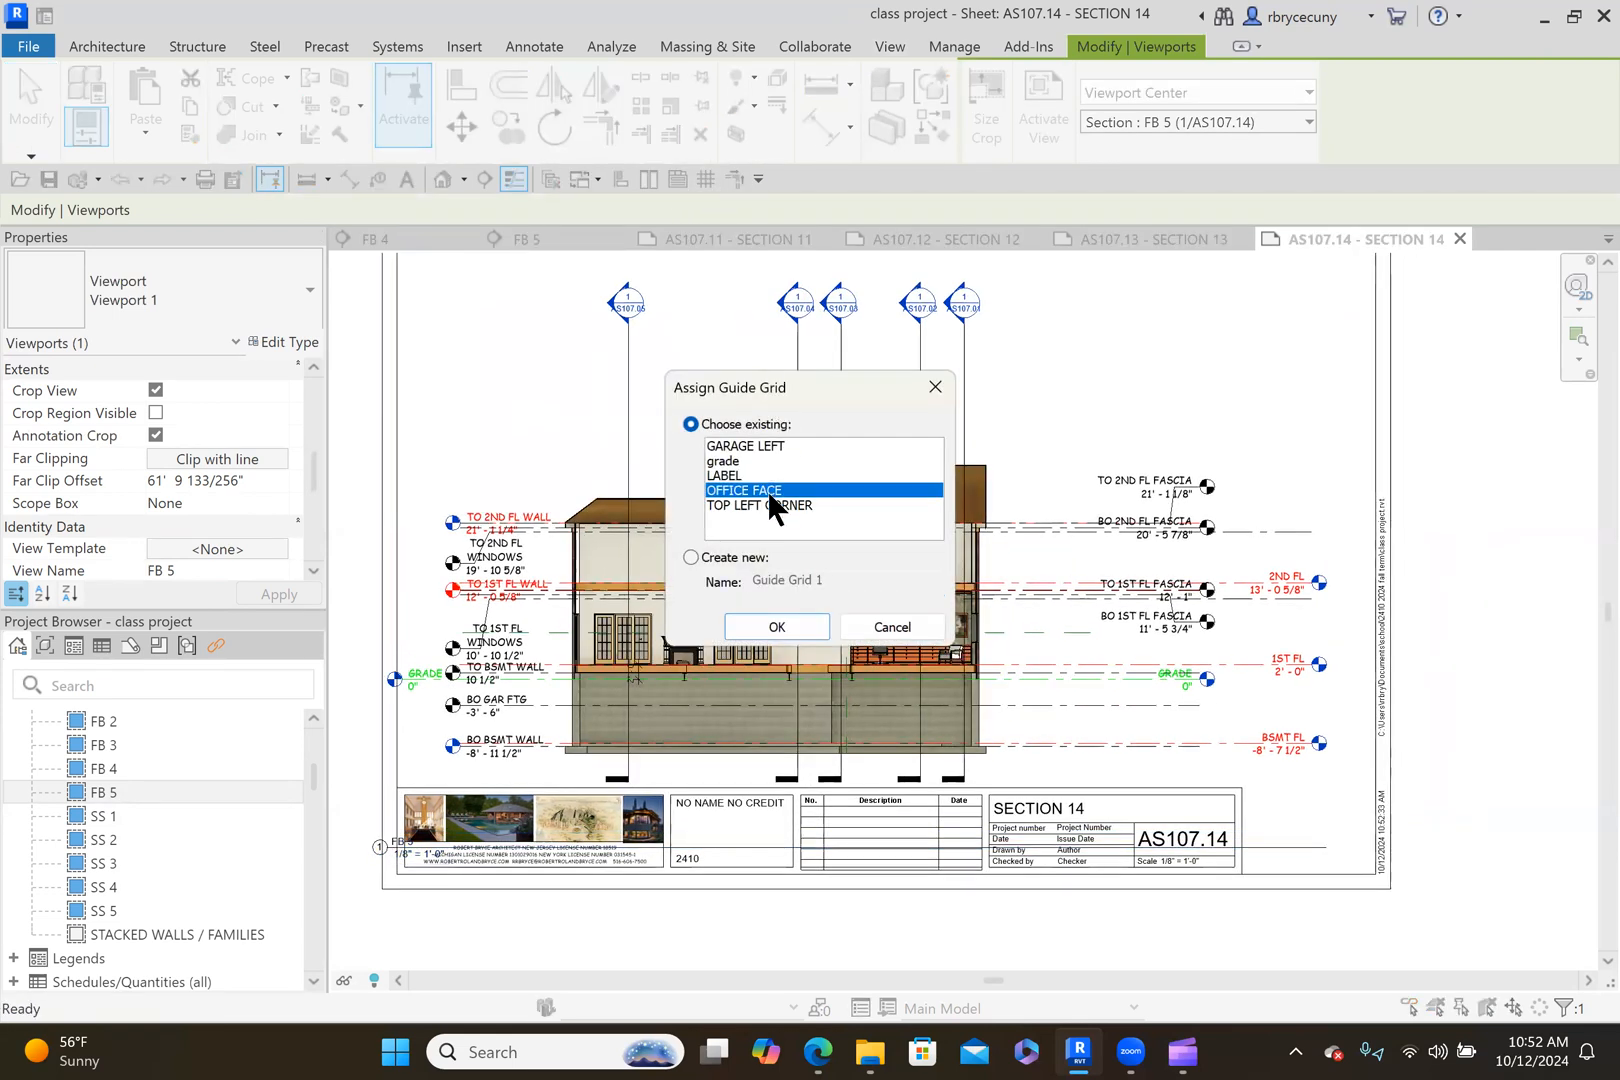
left_click(784, 630)
key("Escape")
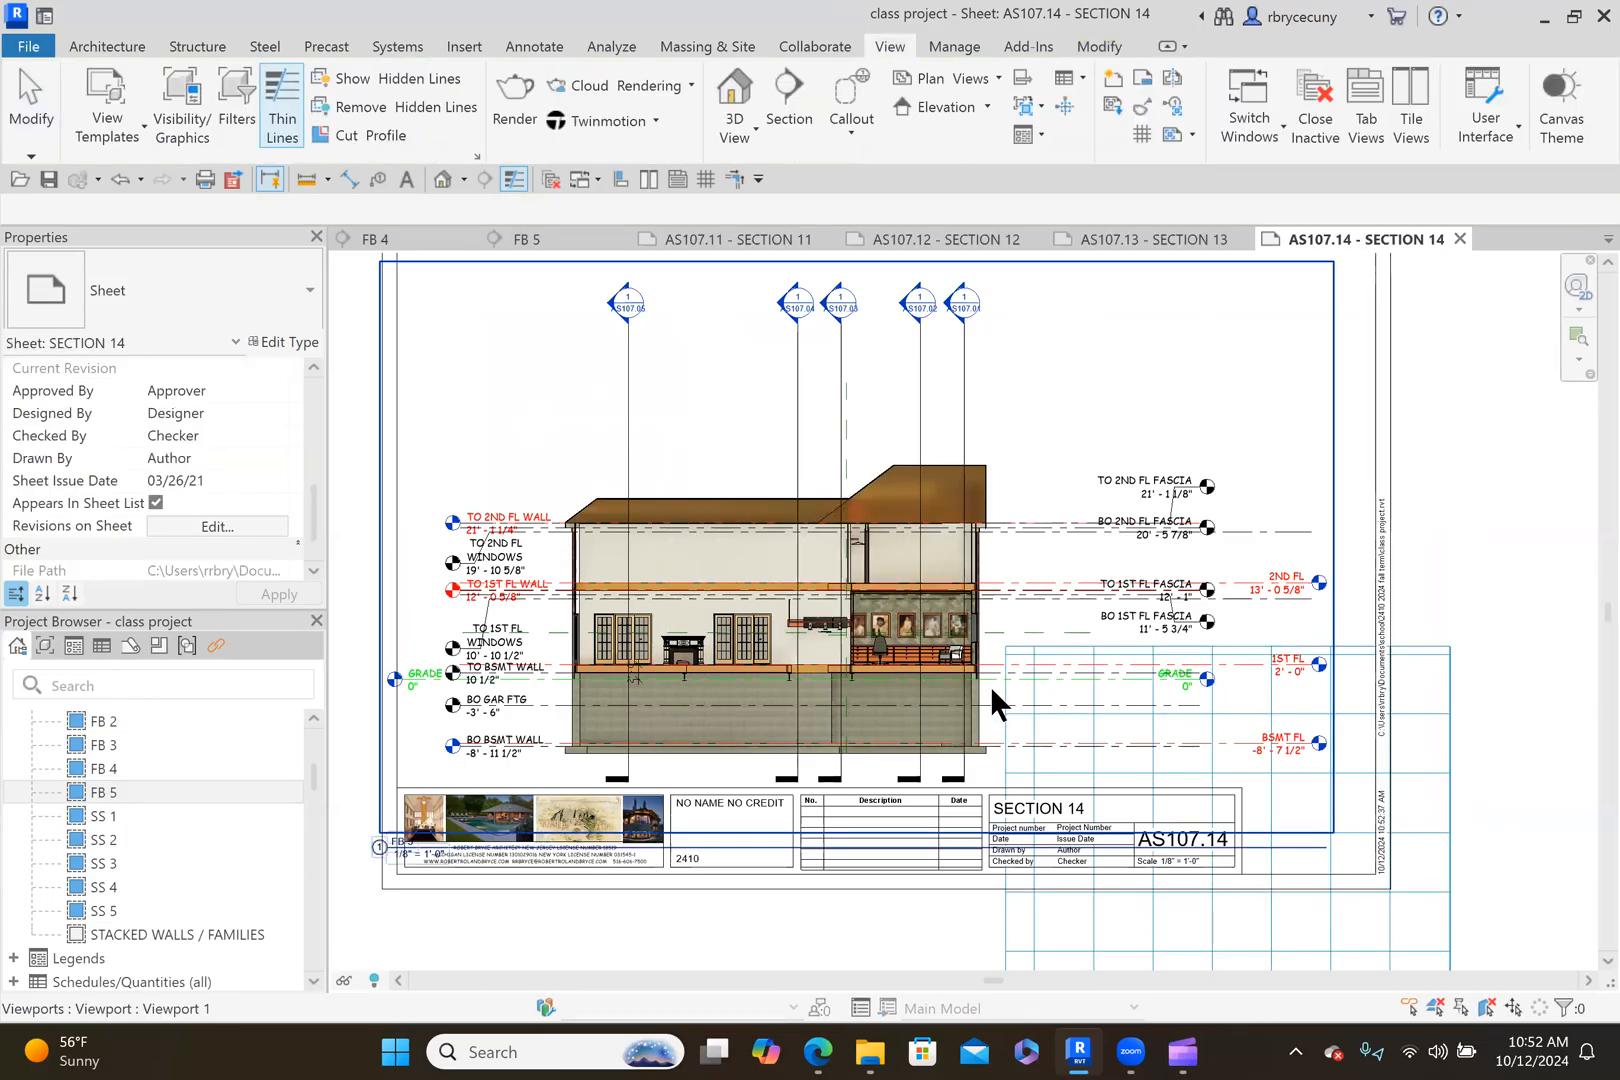
Nudge the FB 5 viewport up on the sheet until its grade line meets the top edge of the guide grid.
scroll(990, 686, "up", 5)
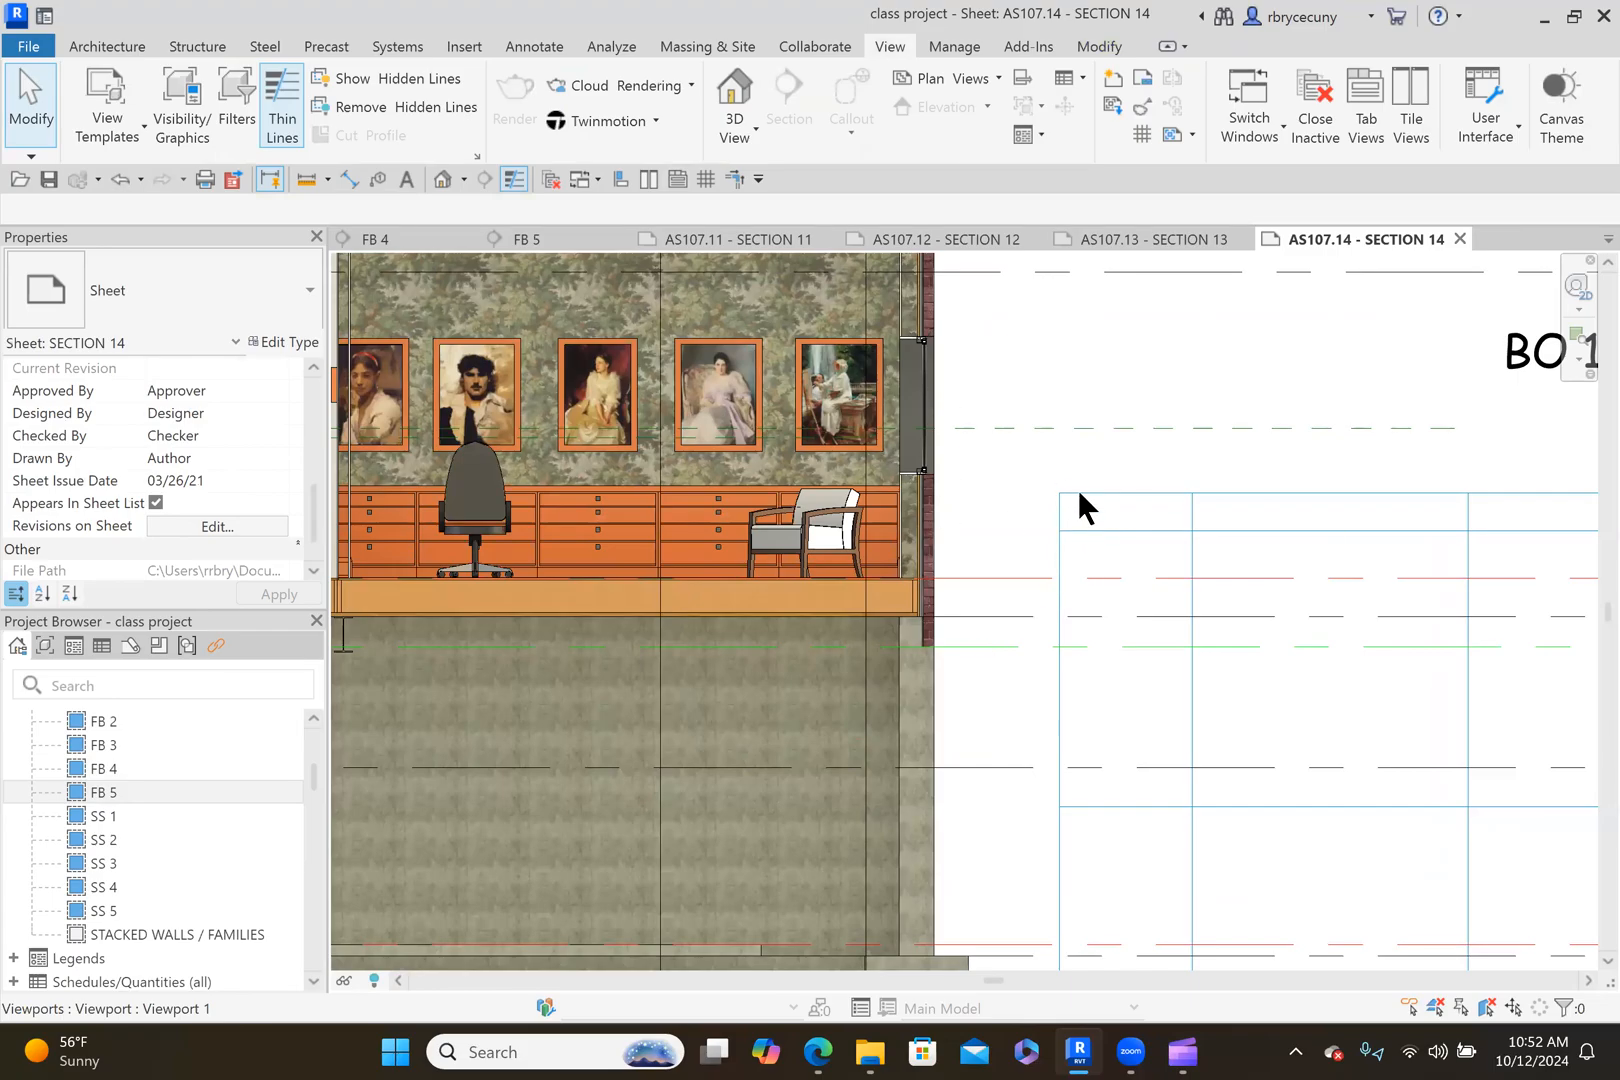
left_click(805, 701)
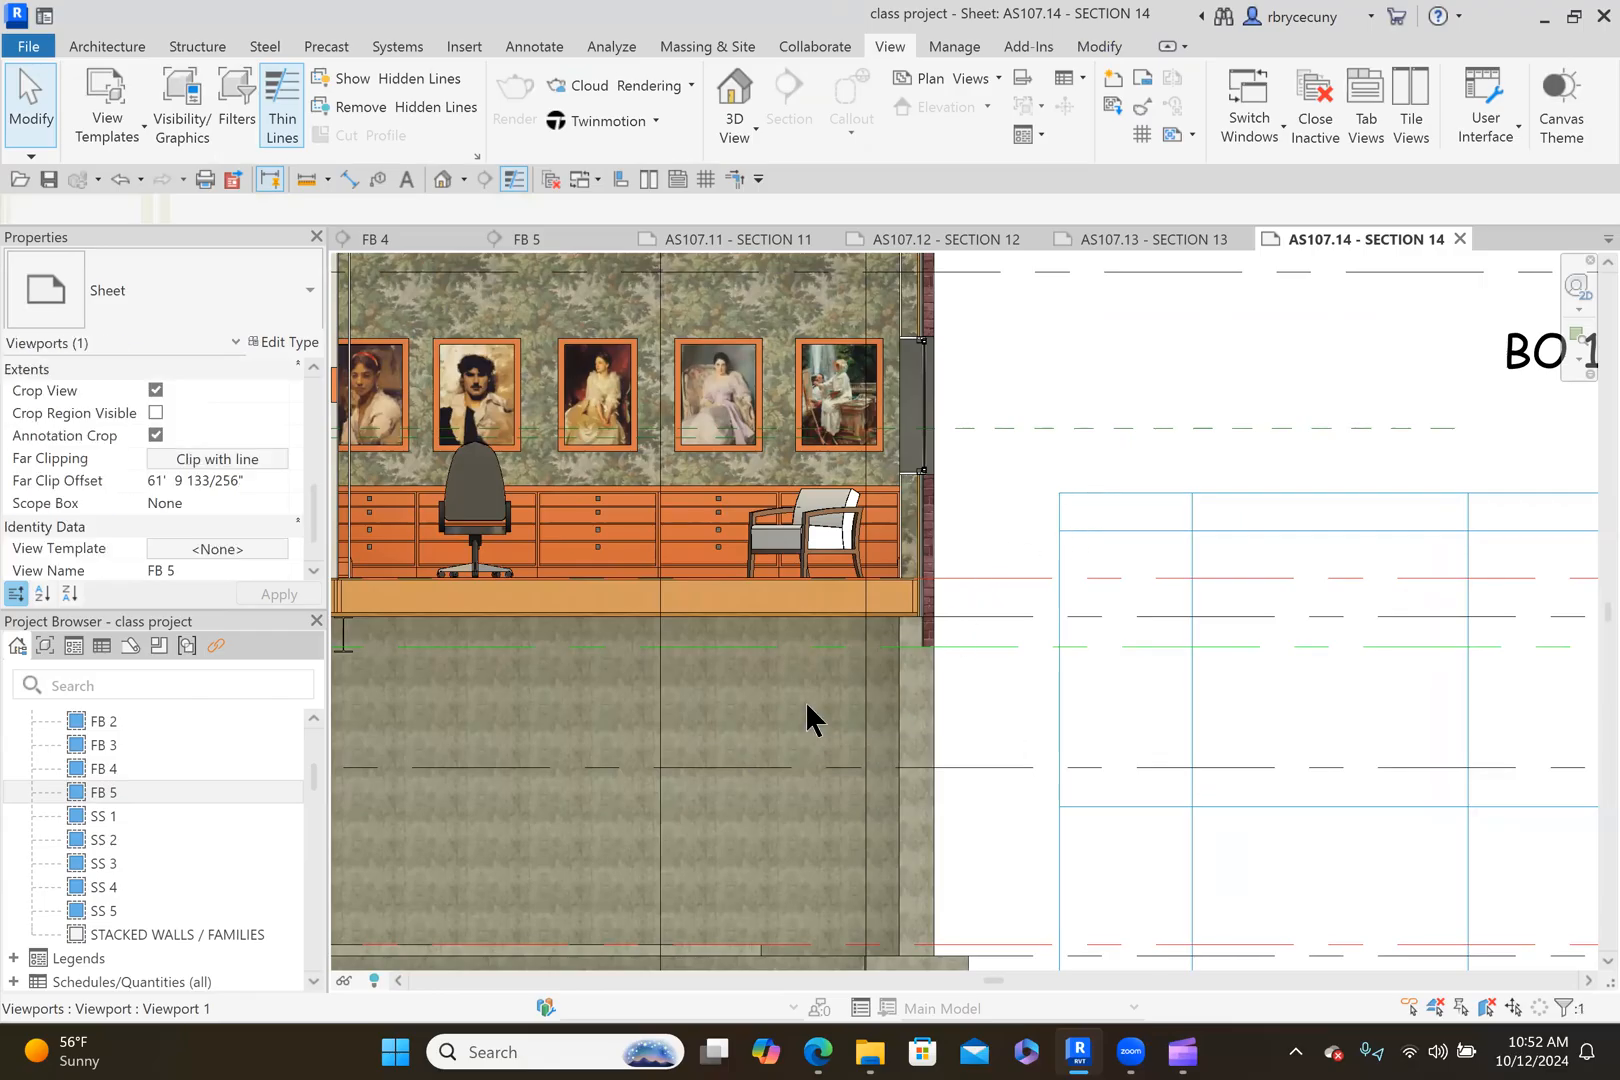
key("Up")
key("Up")
key("Up")
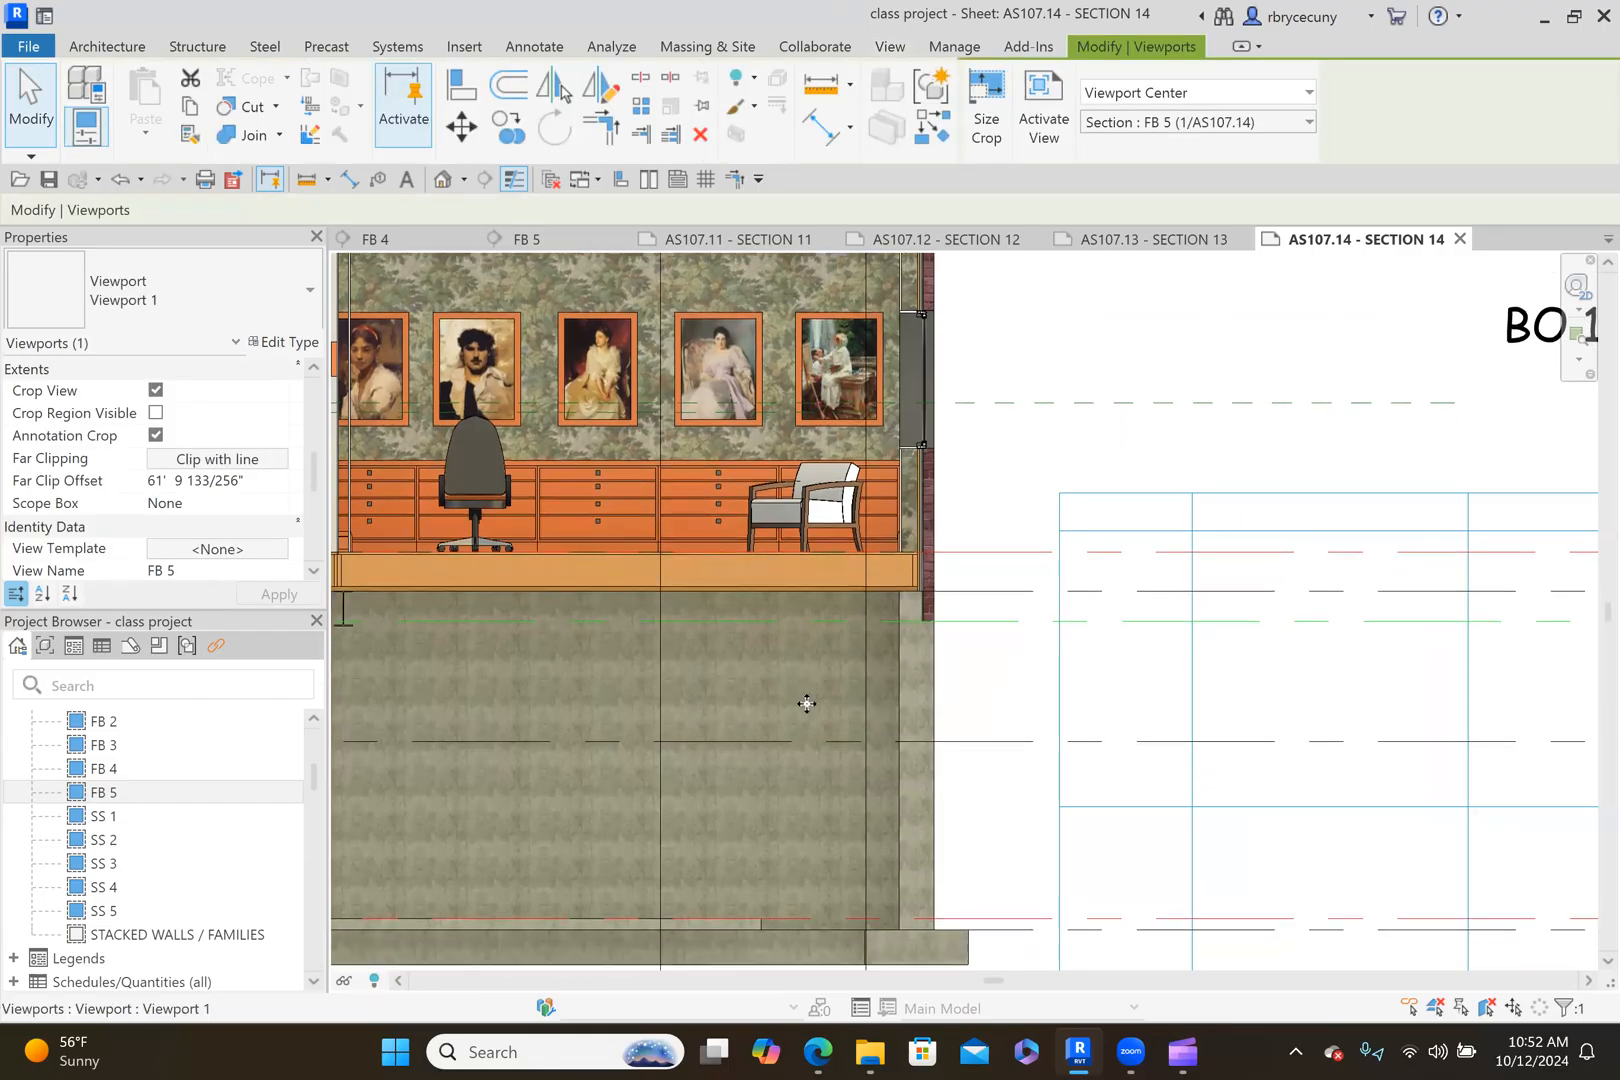
key("Up")
key("Up")
key("Up")
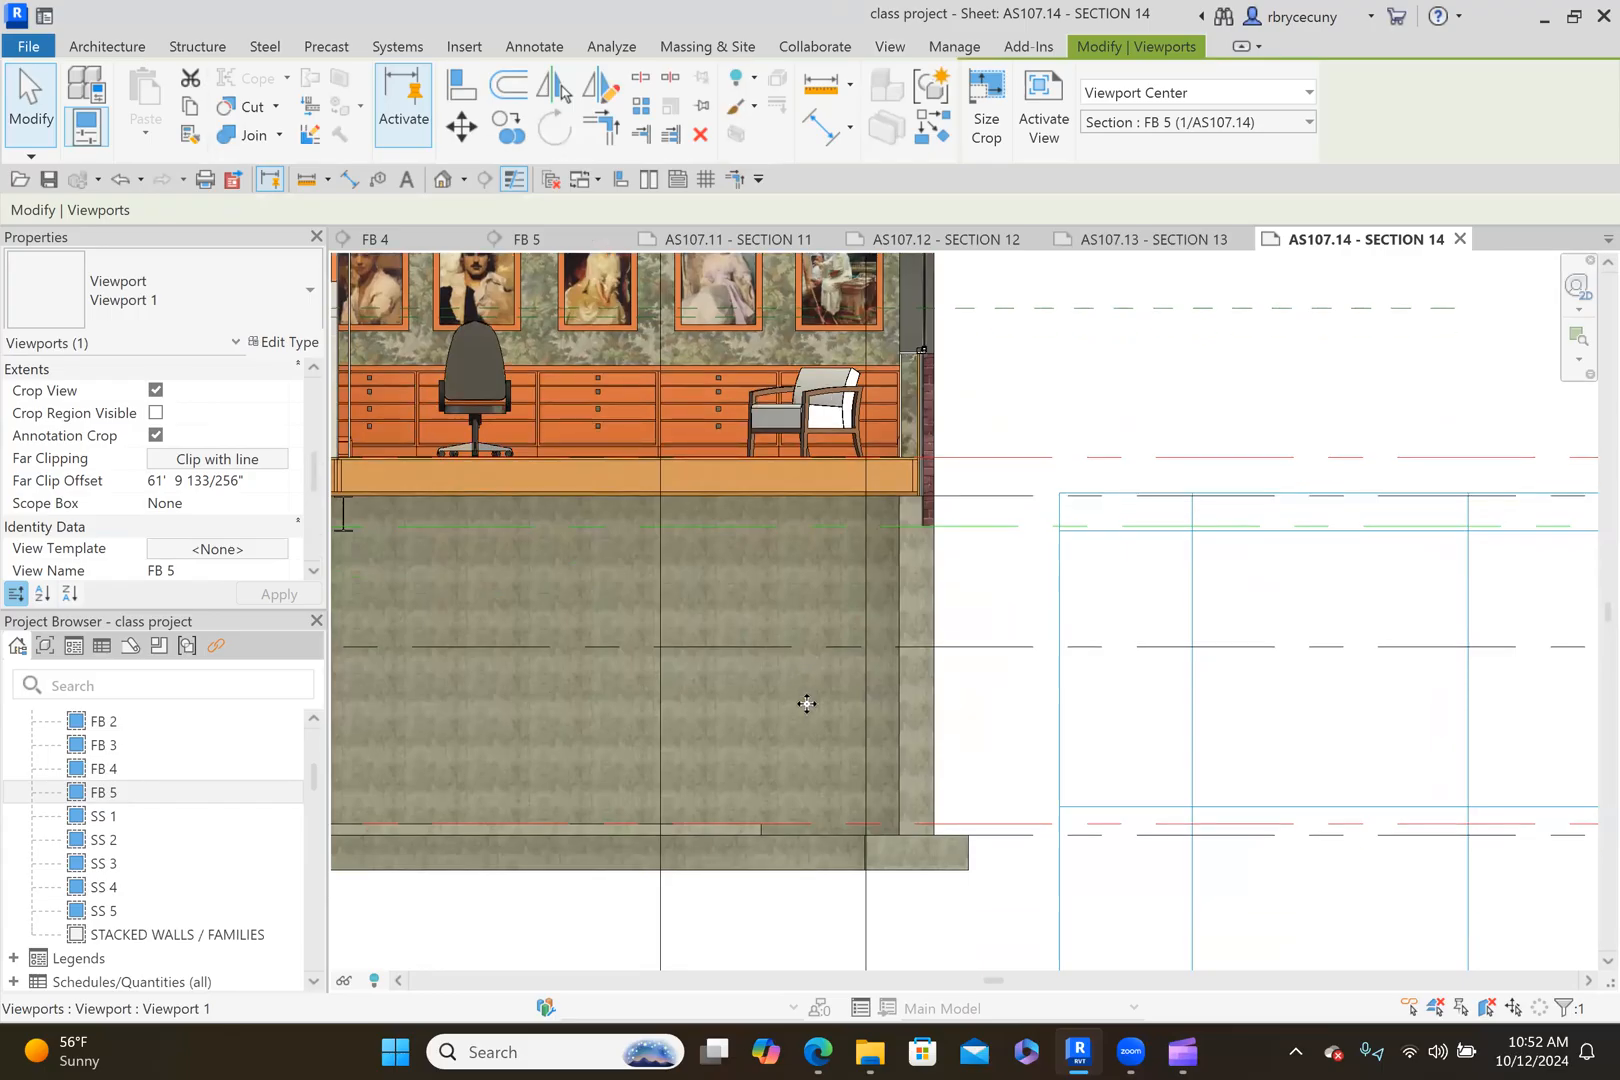
key("Up")
key("Up")
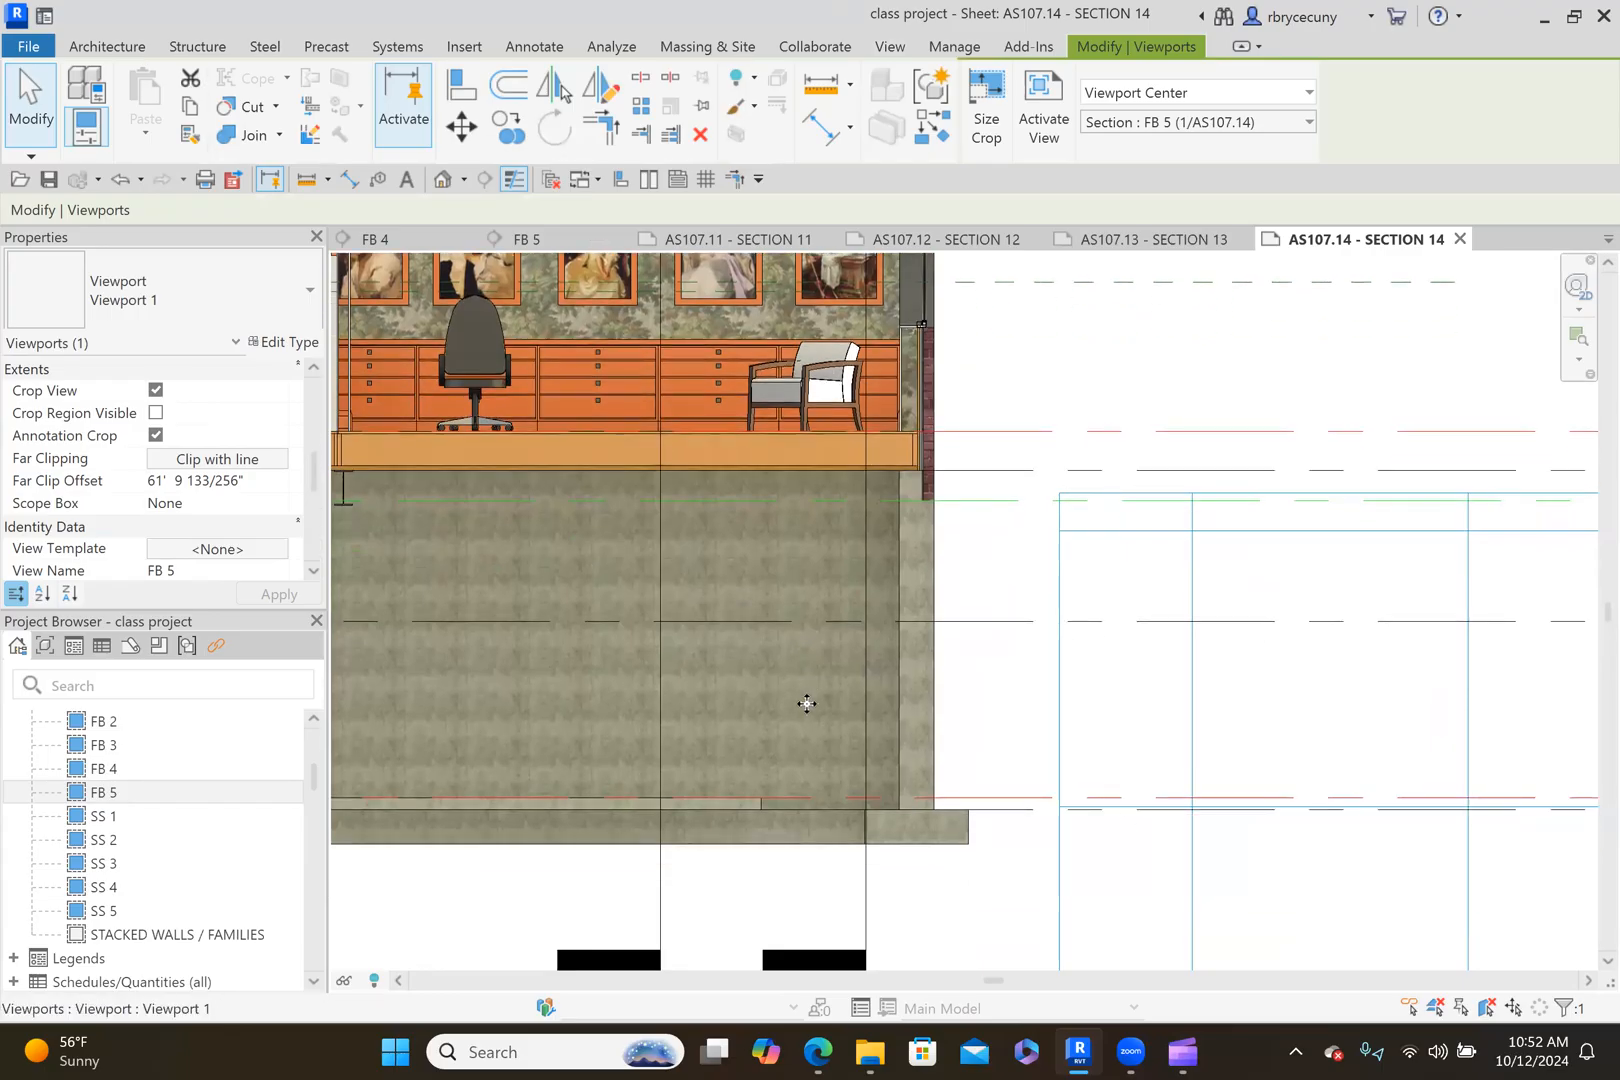
key("Up")
Nudge the FB 5 viewport to the right until the office's outer wall face meets the left edge of the guide grid.
key("Right")
key("Right")
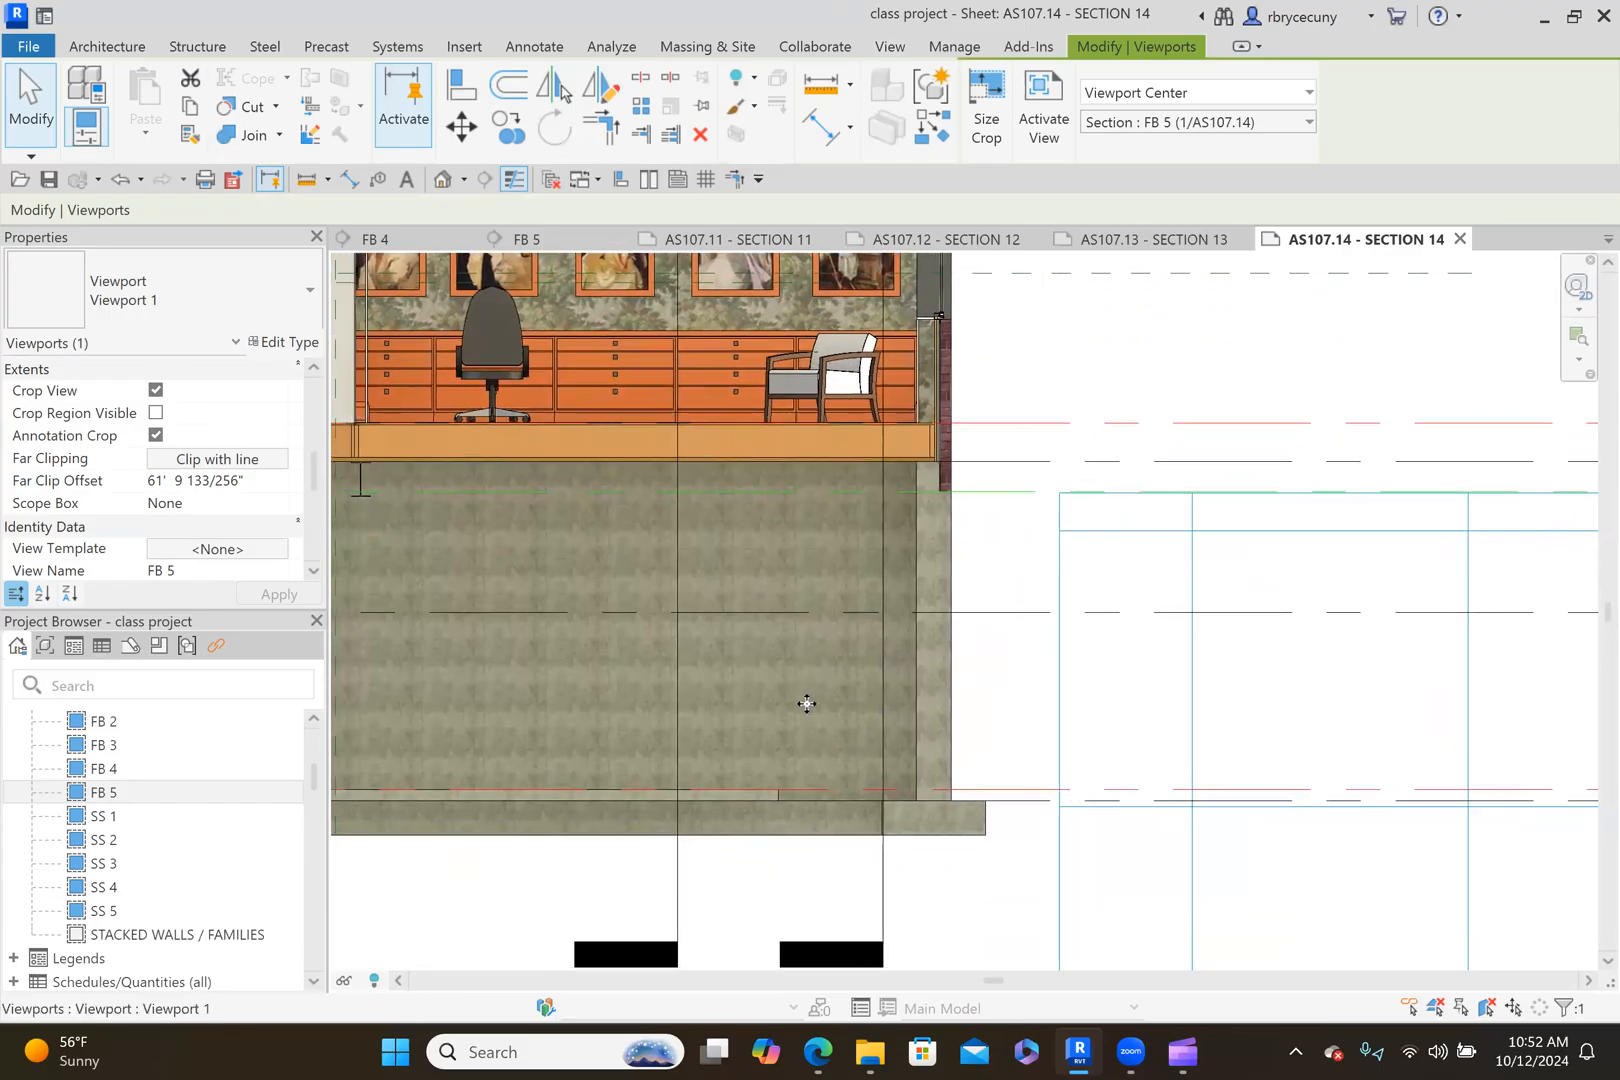
key("Right")
key("Right")
key("Right")
key("Right")
key("Right")
key("Right")
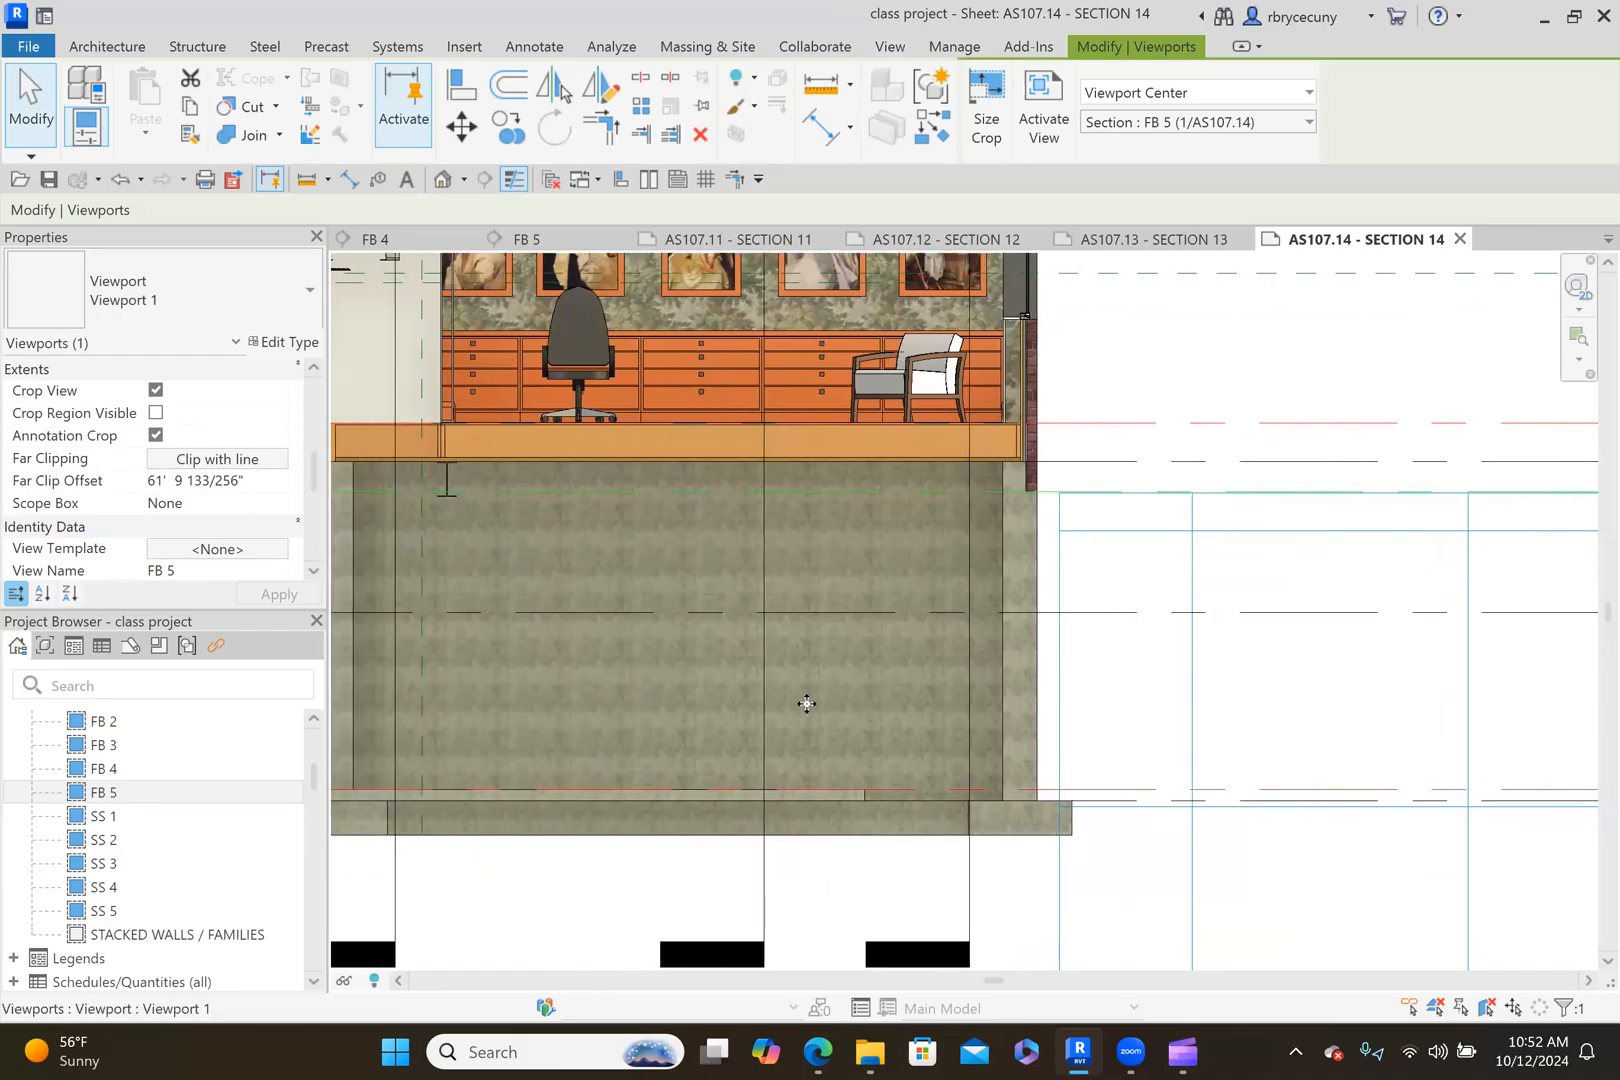
key("Right")
key("Right")
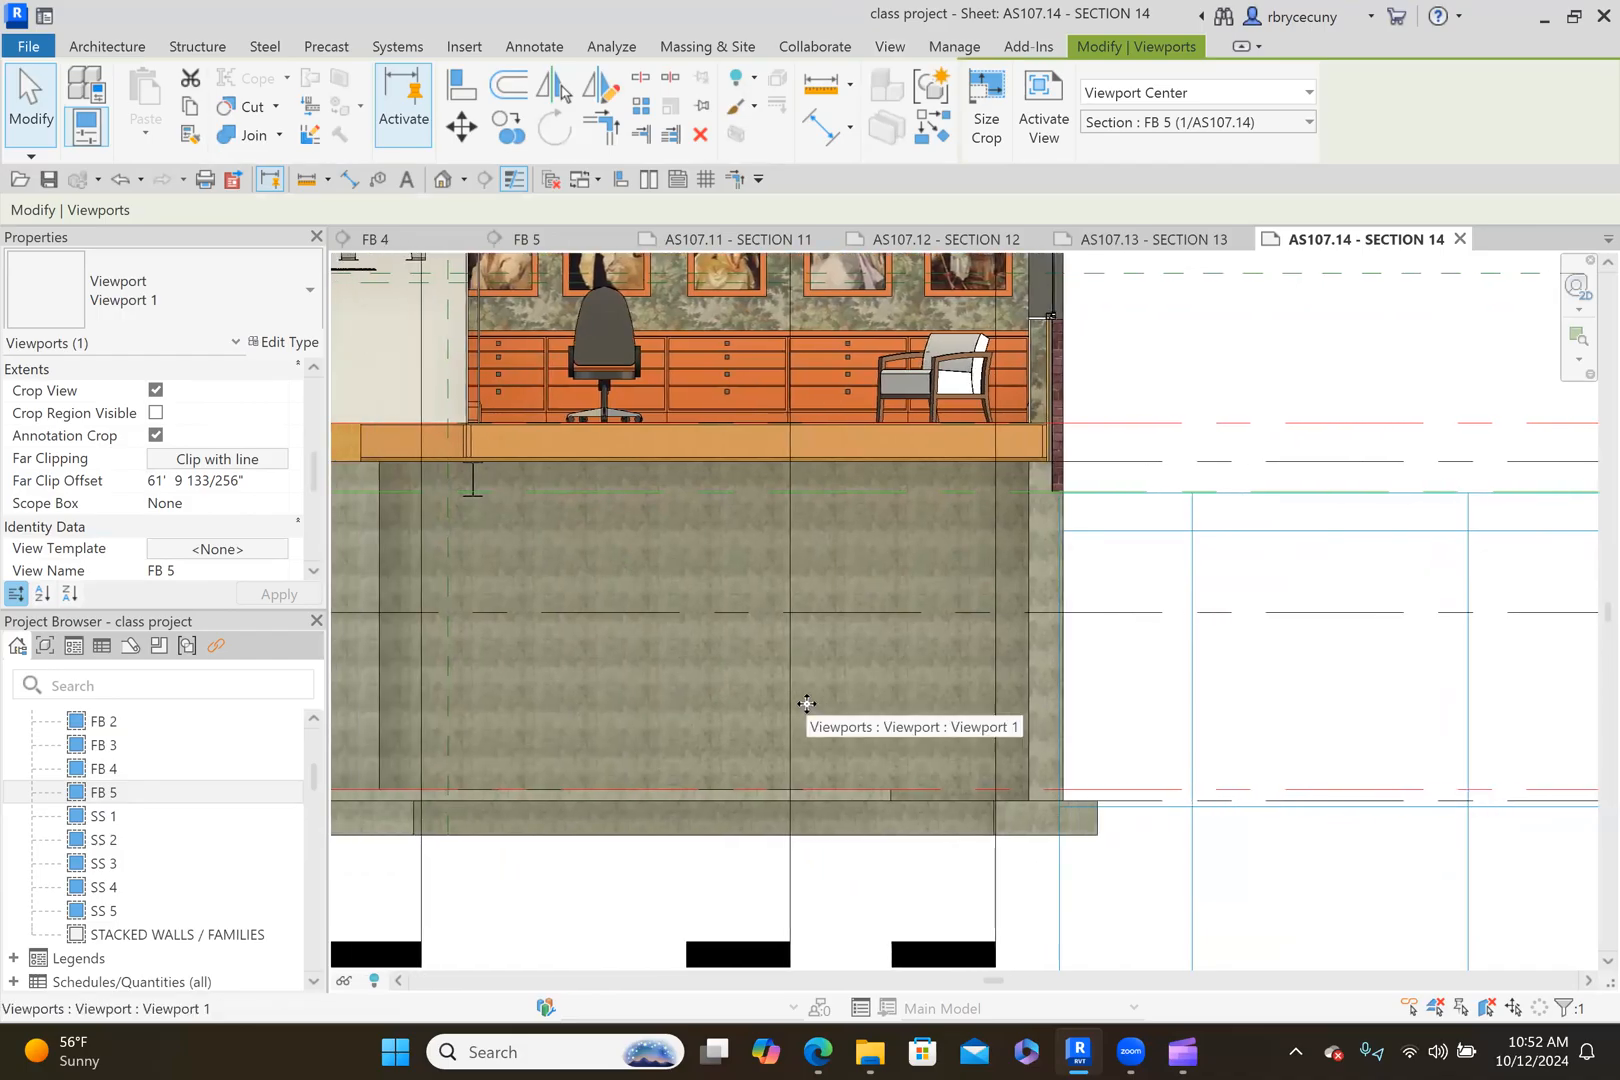
Fine-tune the FB 5 viewport by nudging it slightly left so the office's outer wall face meets the guide grid's left edge.
scroll(1080, 775, "up", 4)
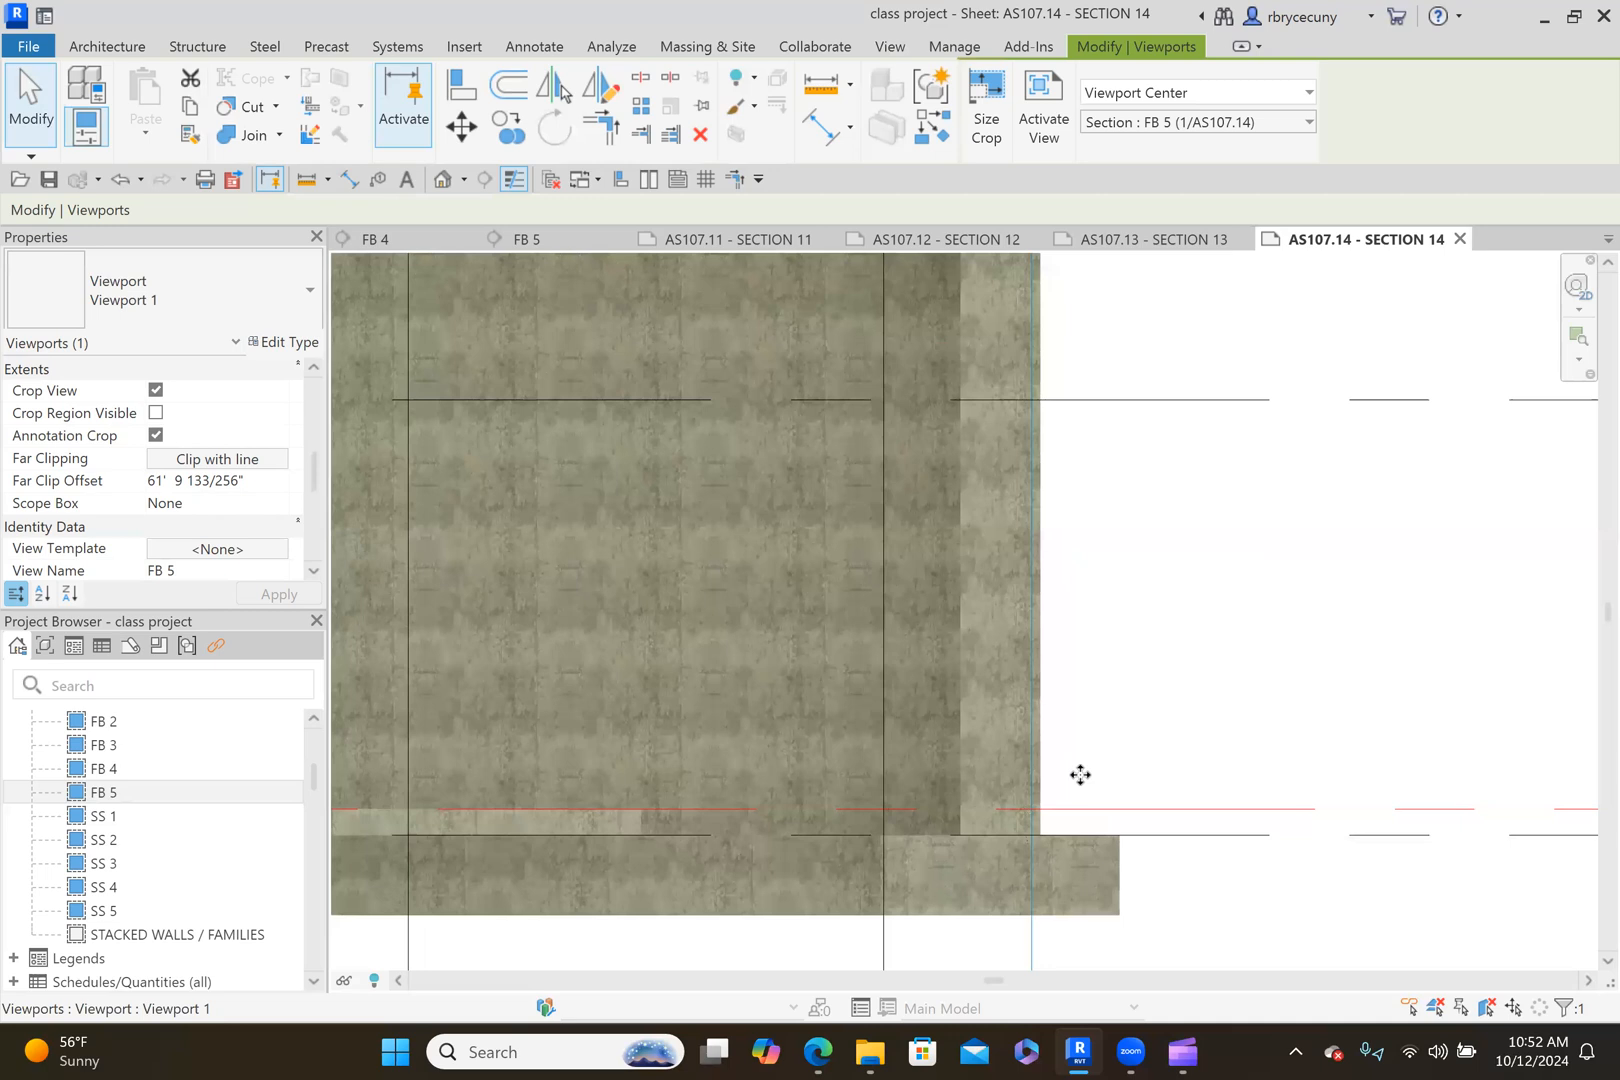
scroll(1080, 775, "up", 3)
scroll(1080, 775, "right", 2)
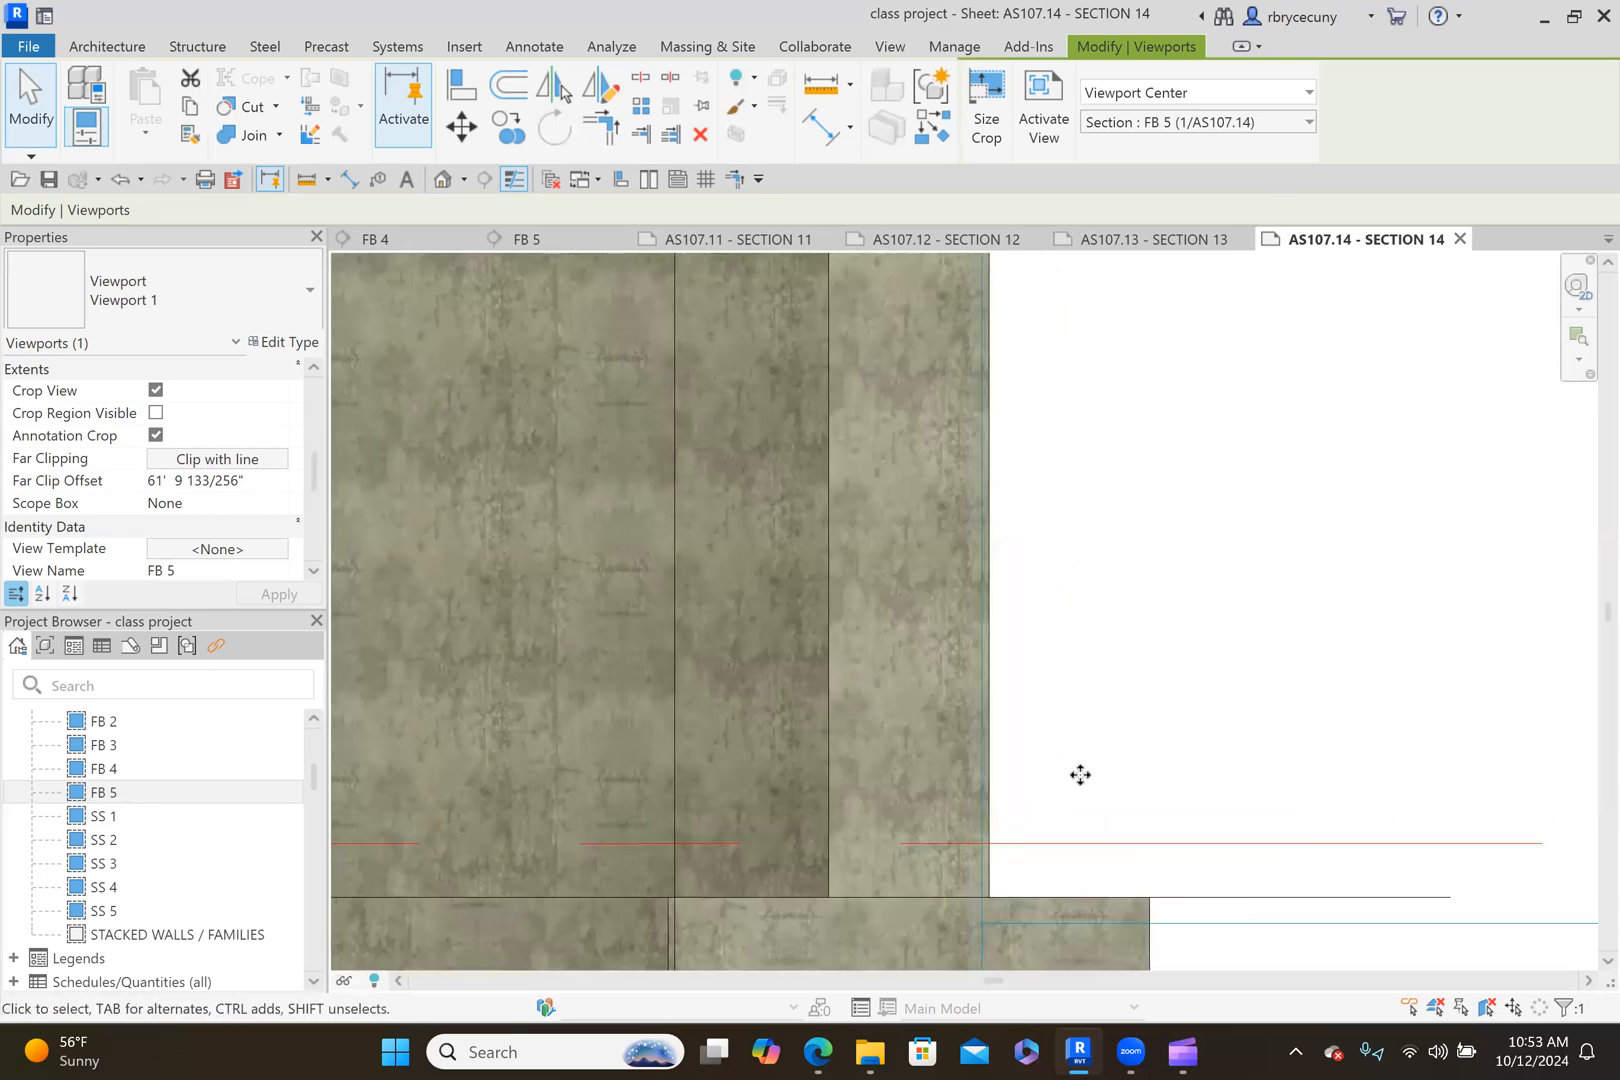
scroll(1080, 775, "left", 3)
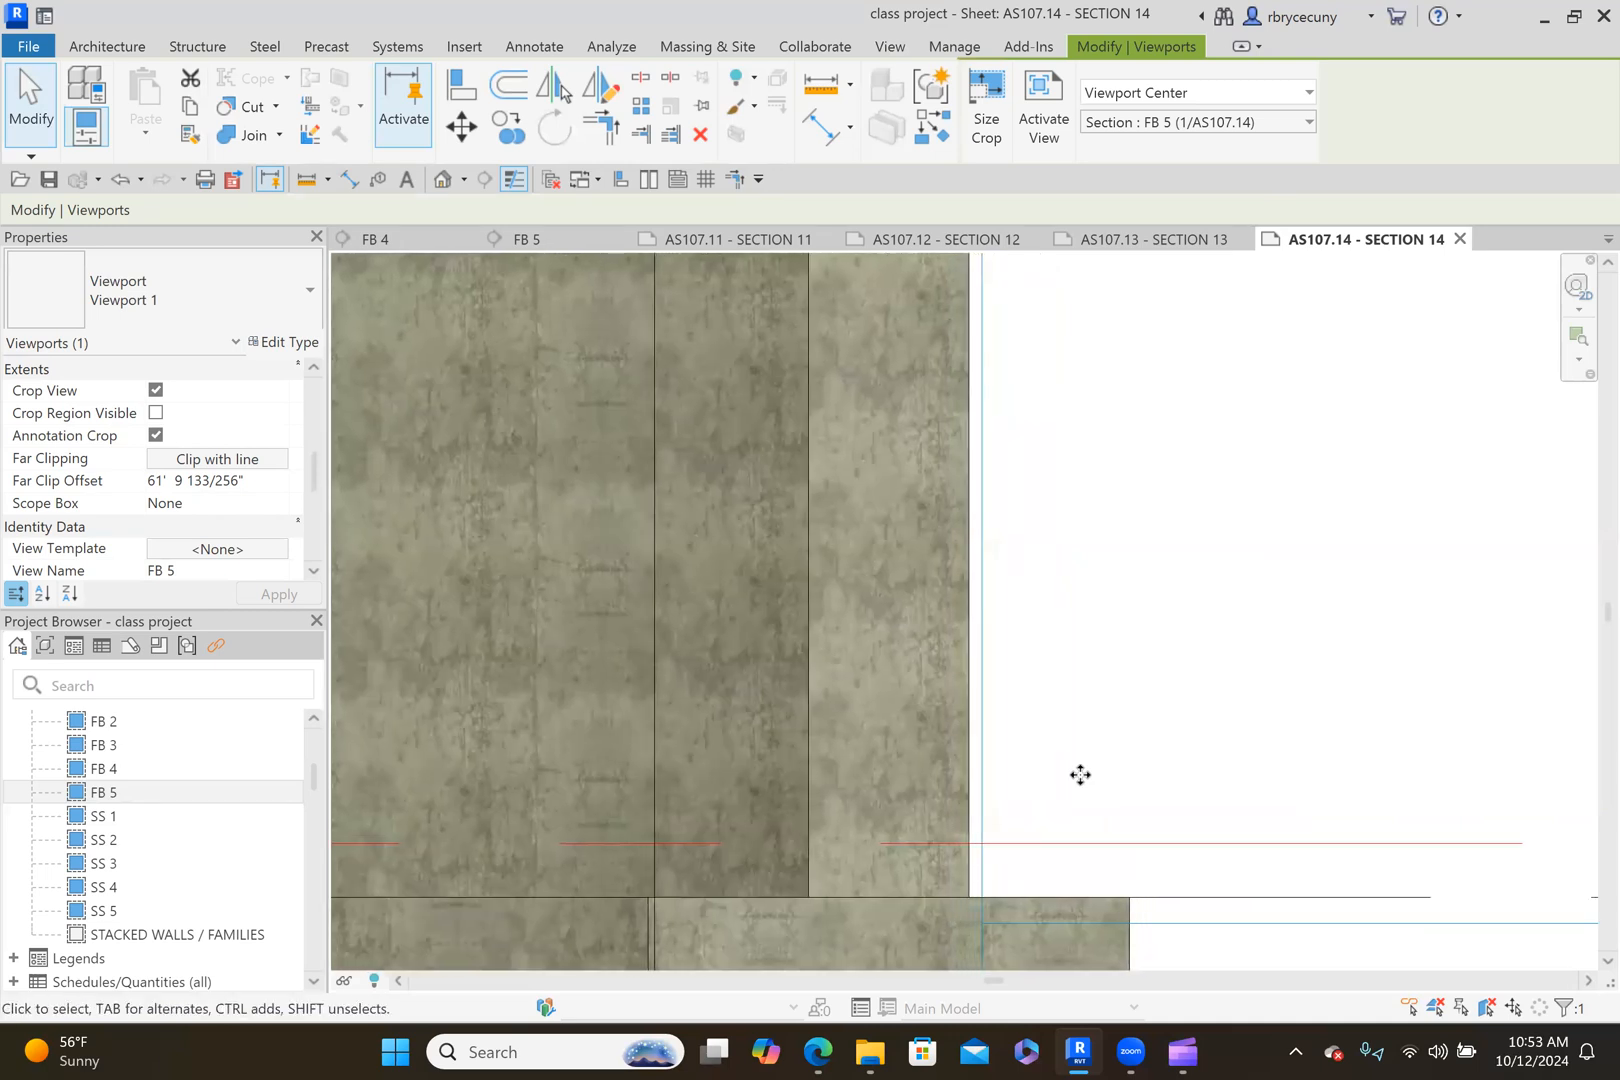
scroll(1080, 775, "down", 3)
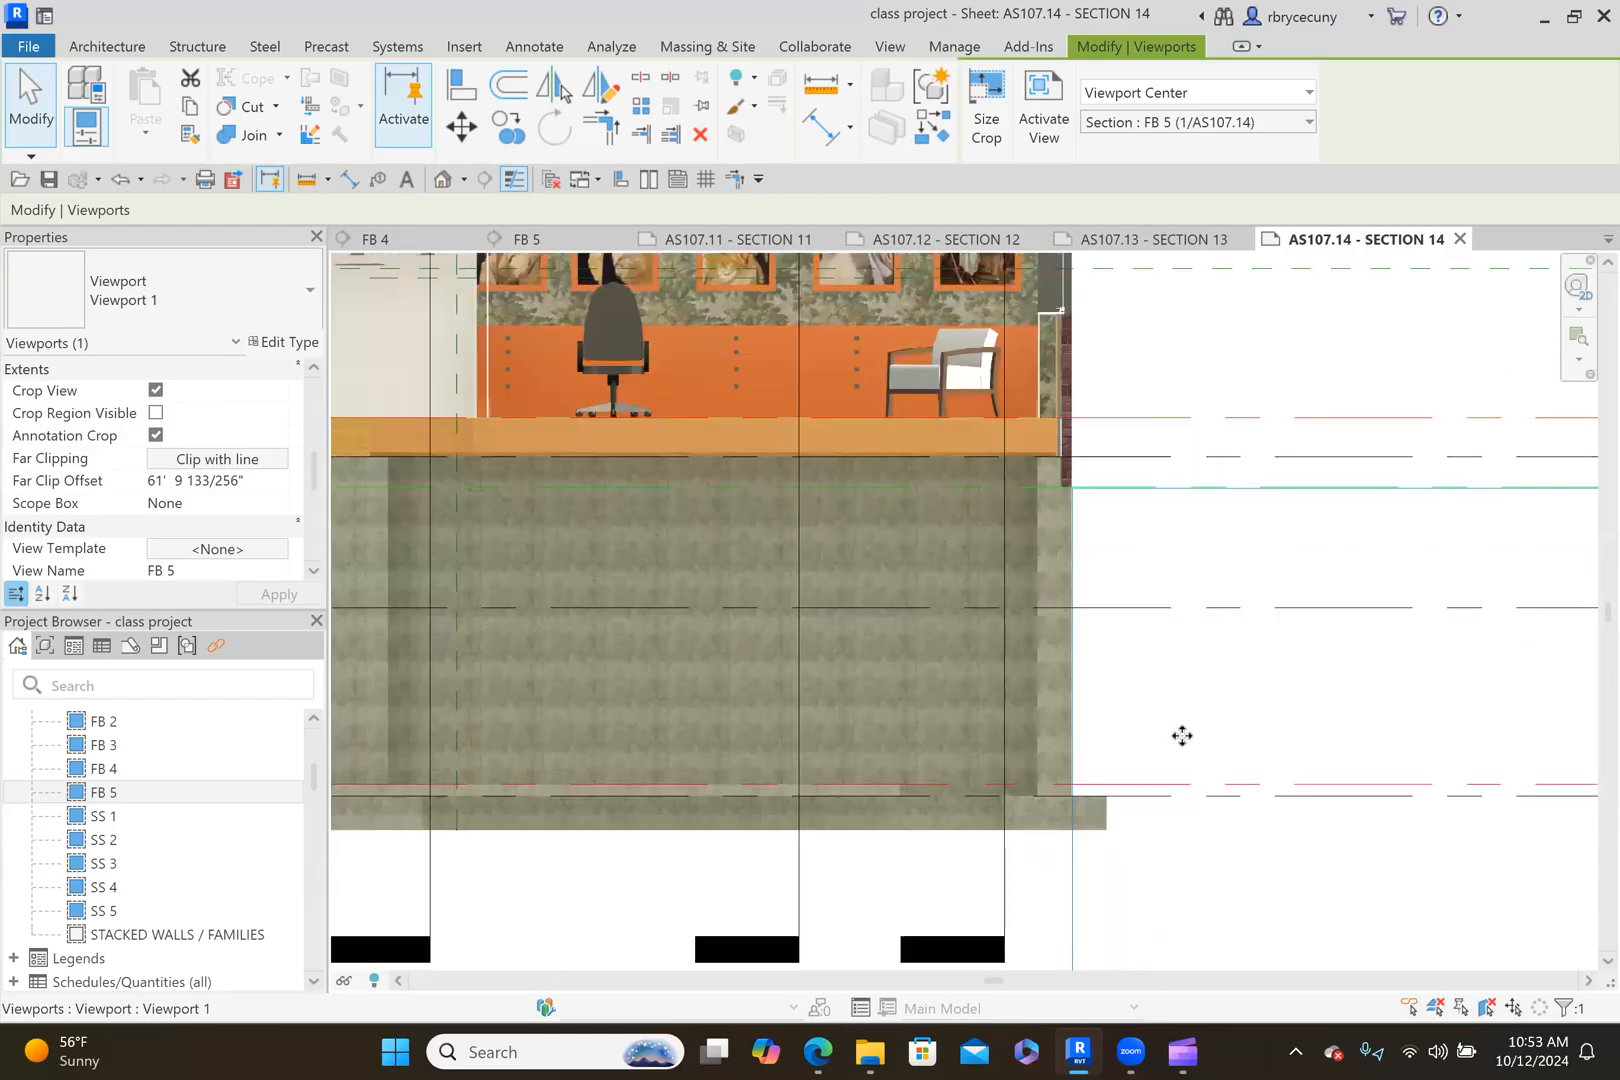
Assign the existing guide grid LABEL to sheet AS107.14.
scroll(1182, 736, "down", 5)
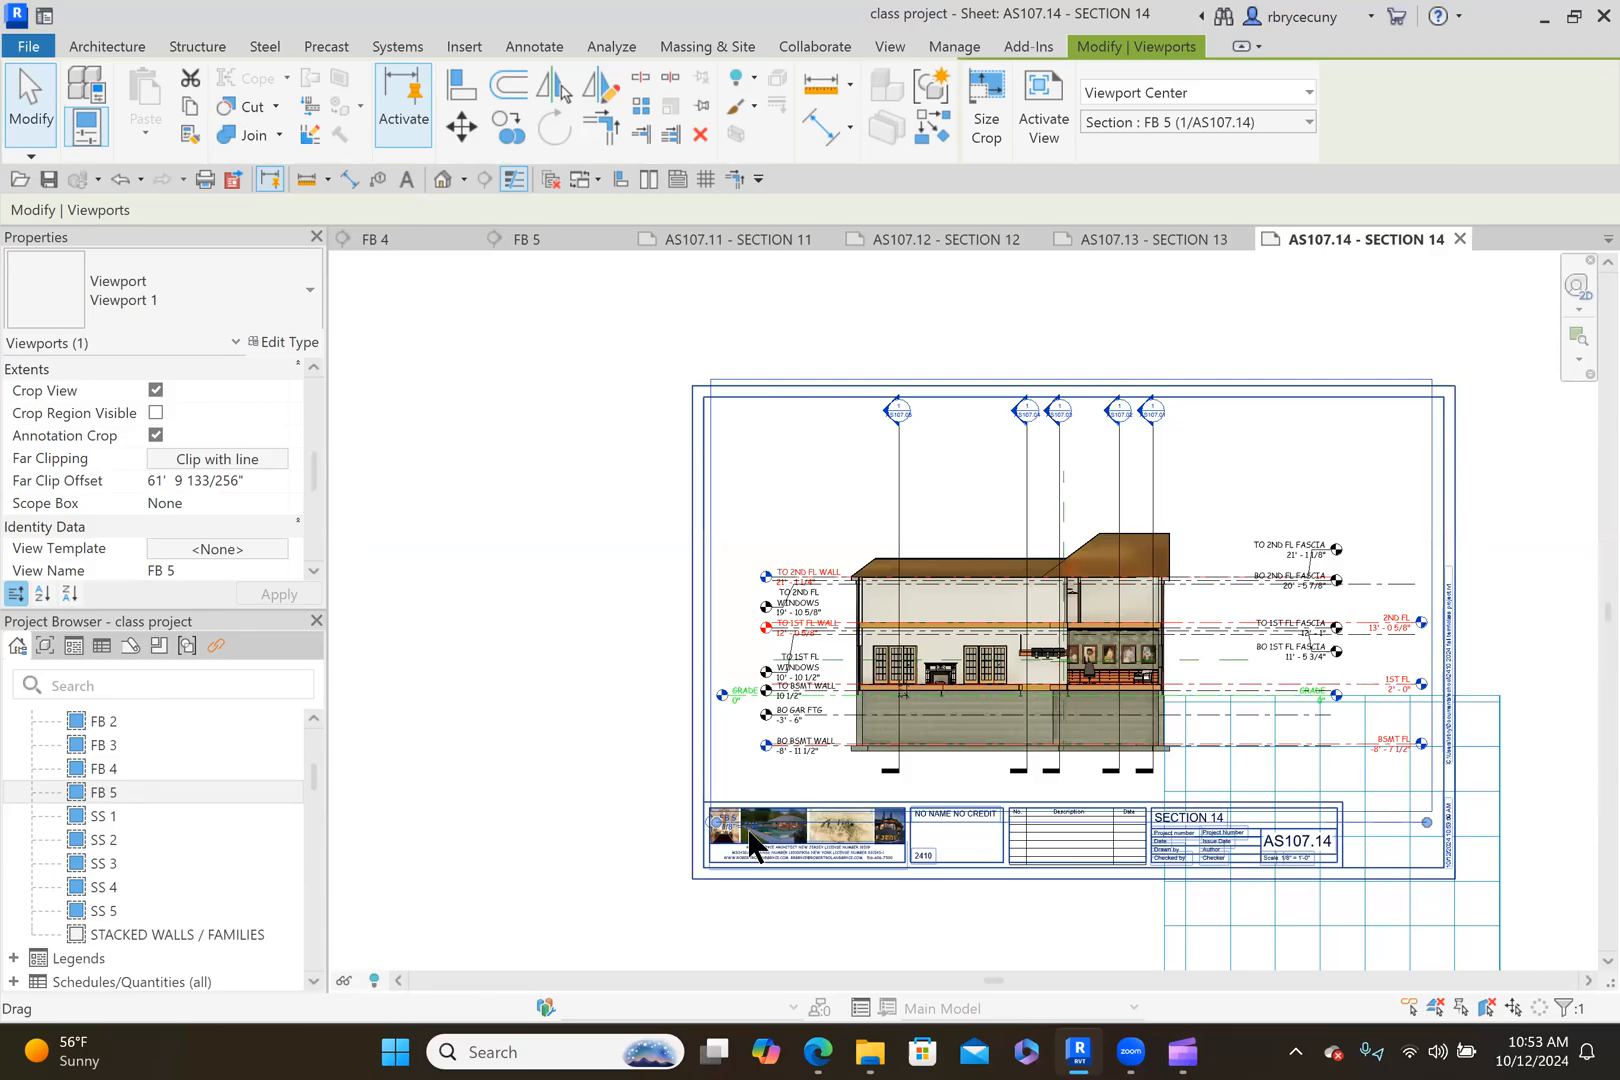
left_click(699, 175)
left_click(727, 476)
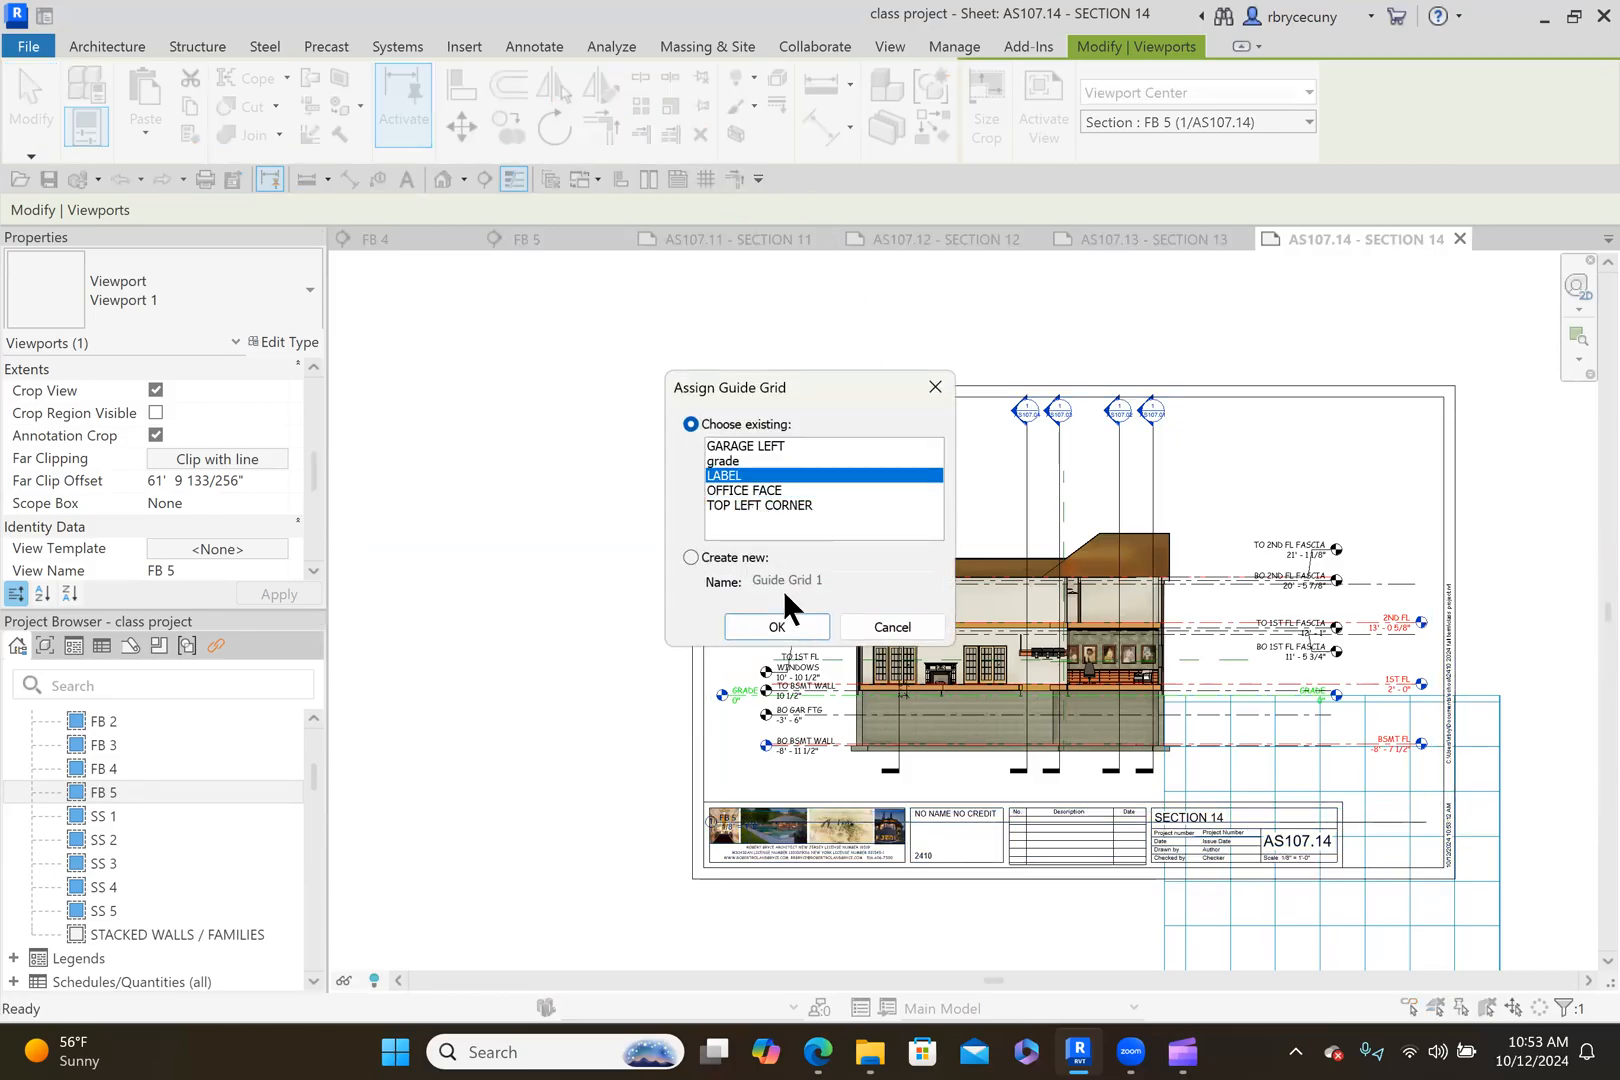
left_click(777, 626)
key("Escape")
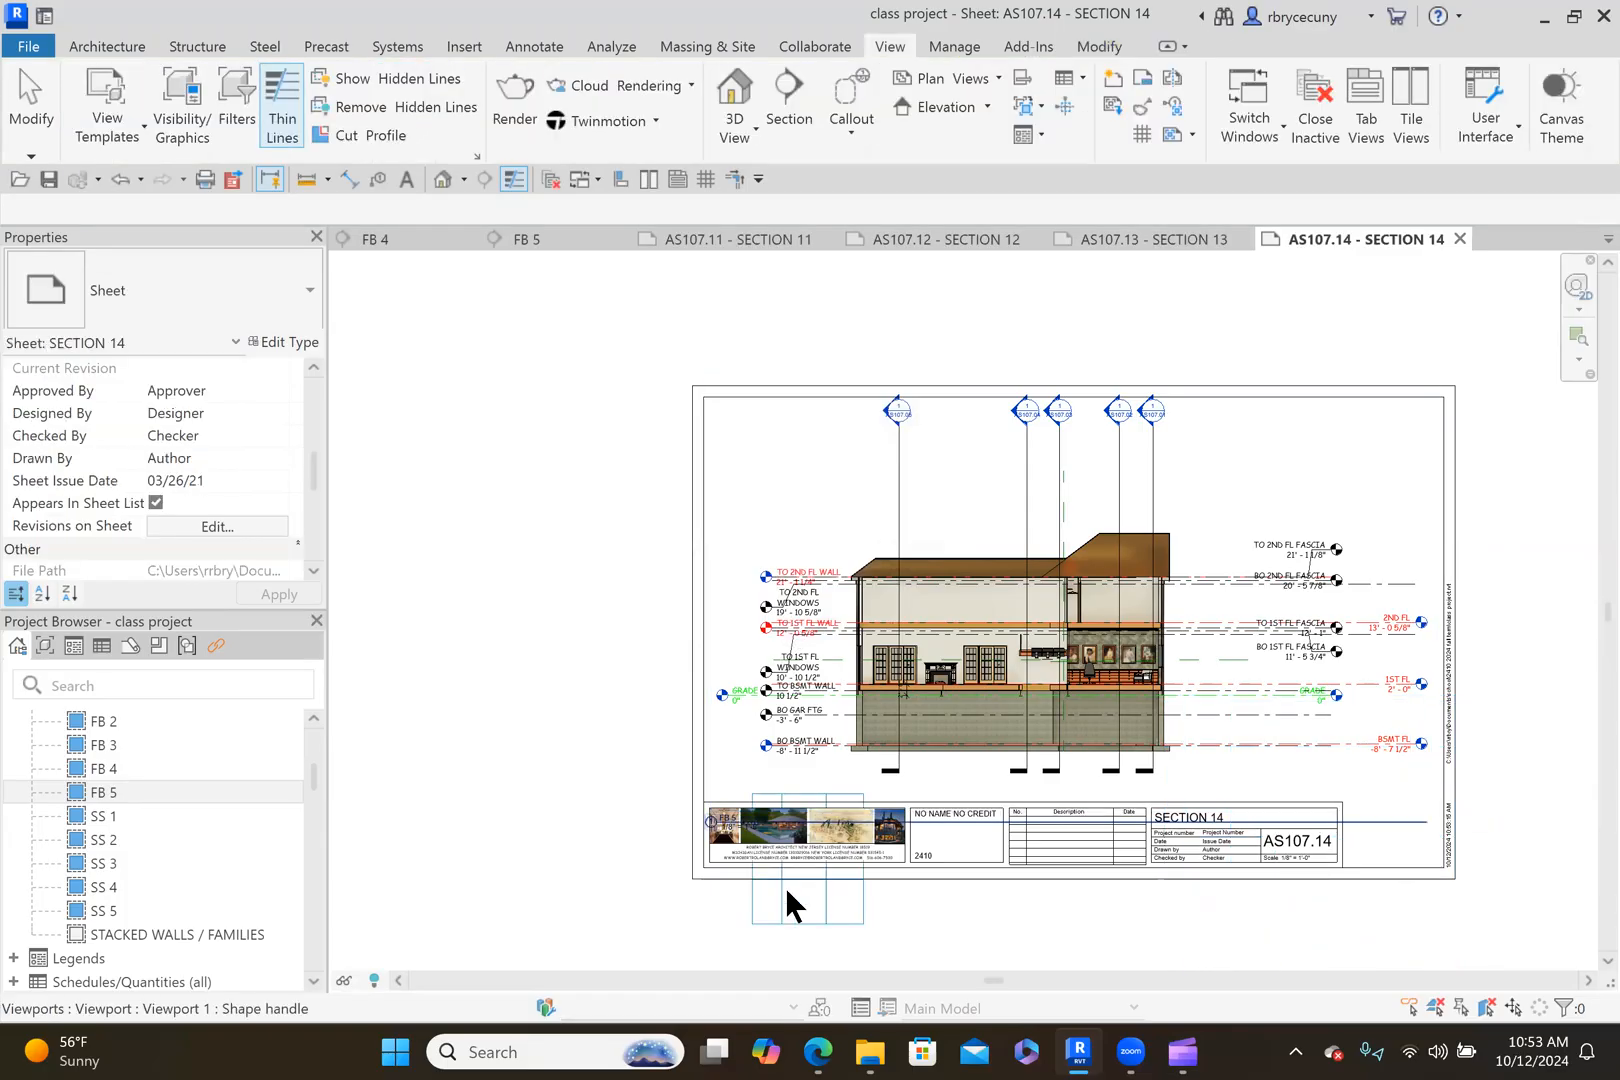
Move the FB 5 view title to the LABEL grid's top-left corner and shorten its title line to the grid's right edge.
scroll(714, 828, "up", 5)
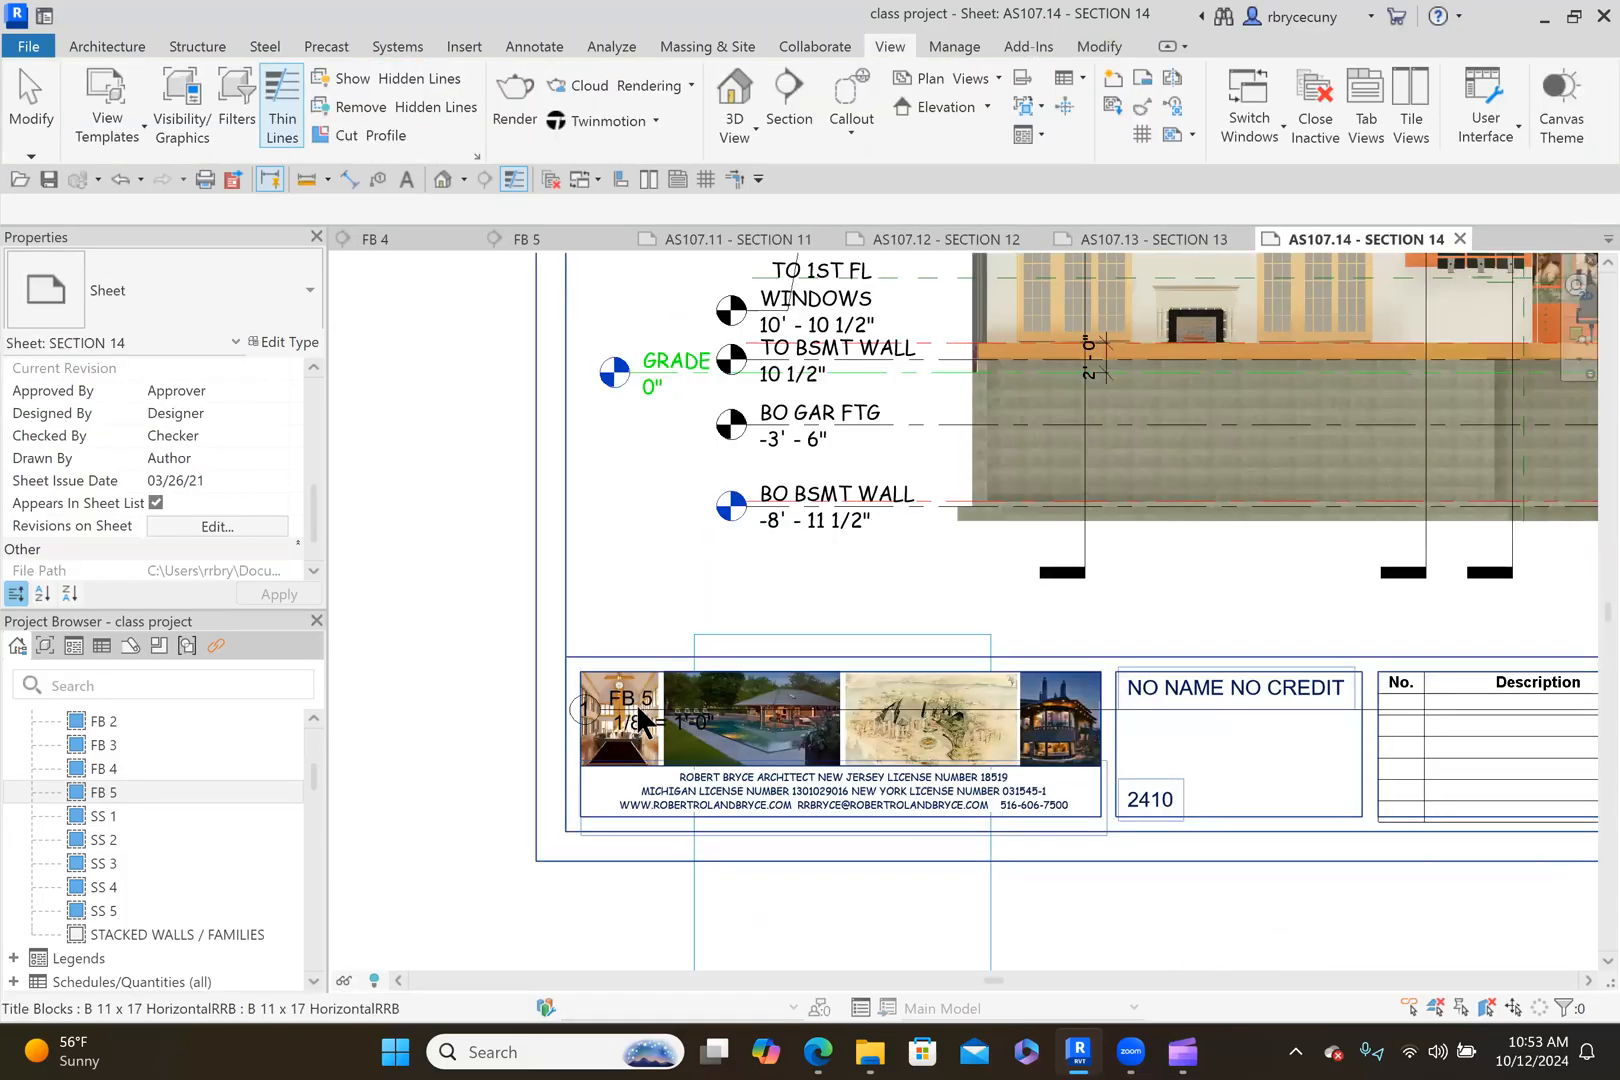
left_click_drag(637, 704, 751, 629)
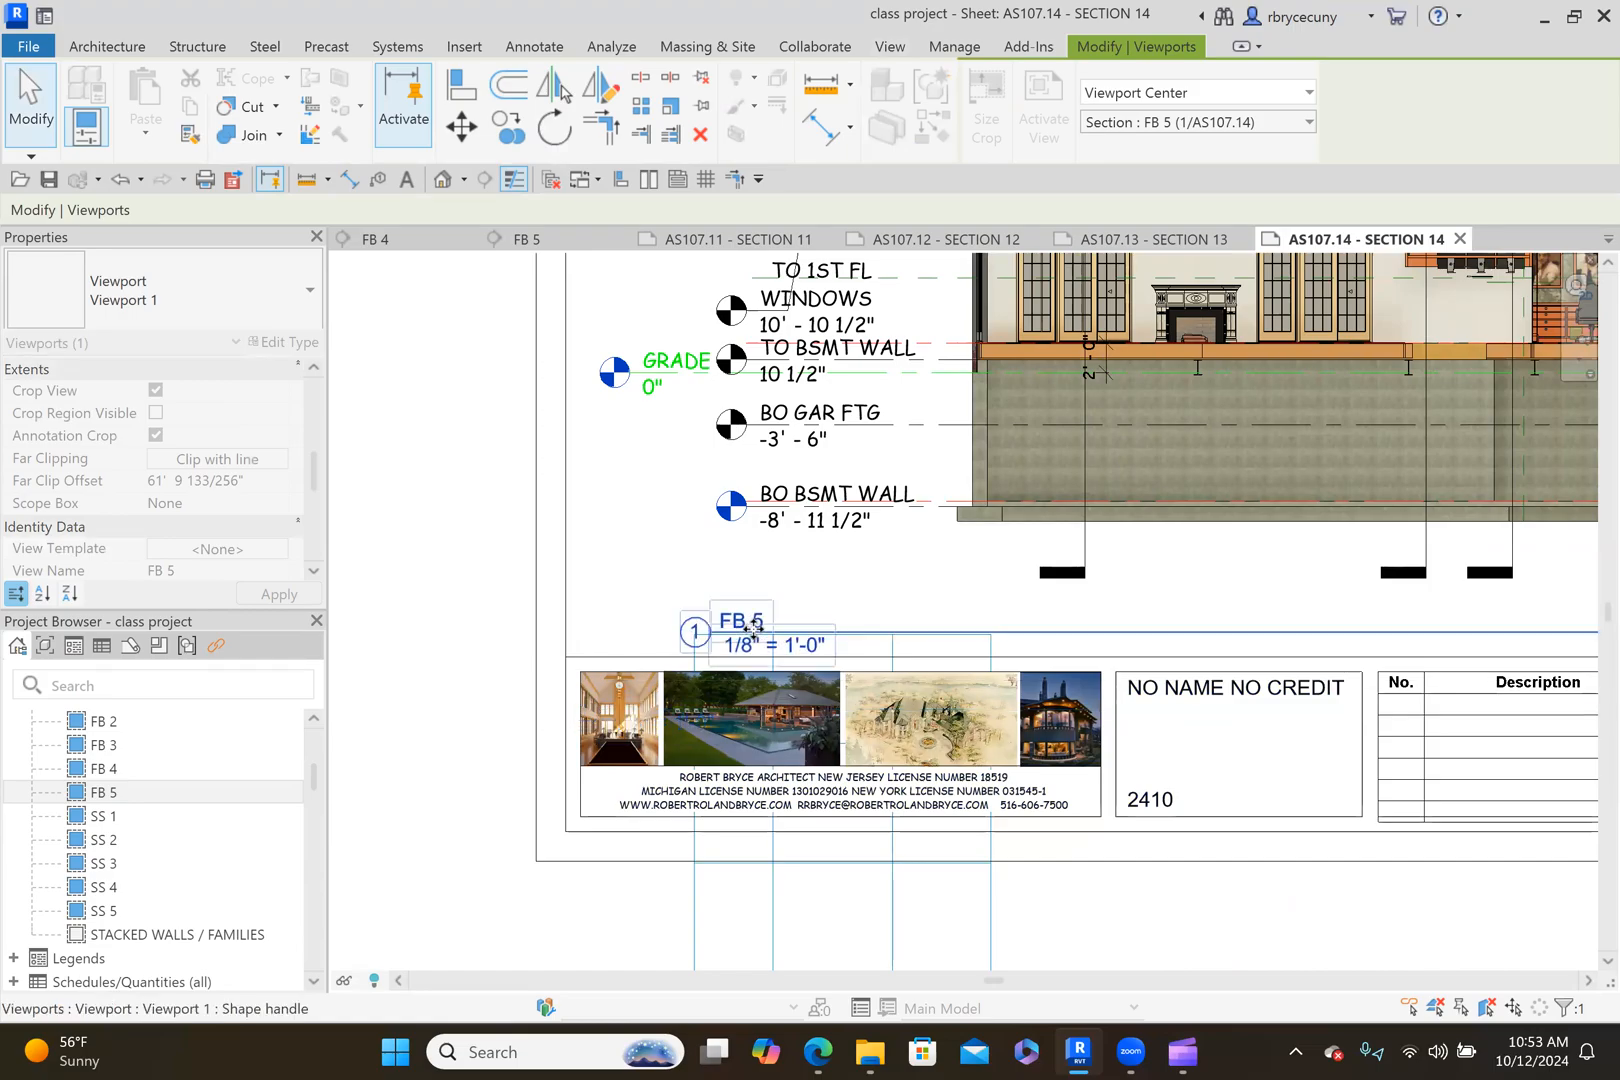
scroll(751, 628, "down", 3)
scroll(752, 628, "down", 3)
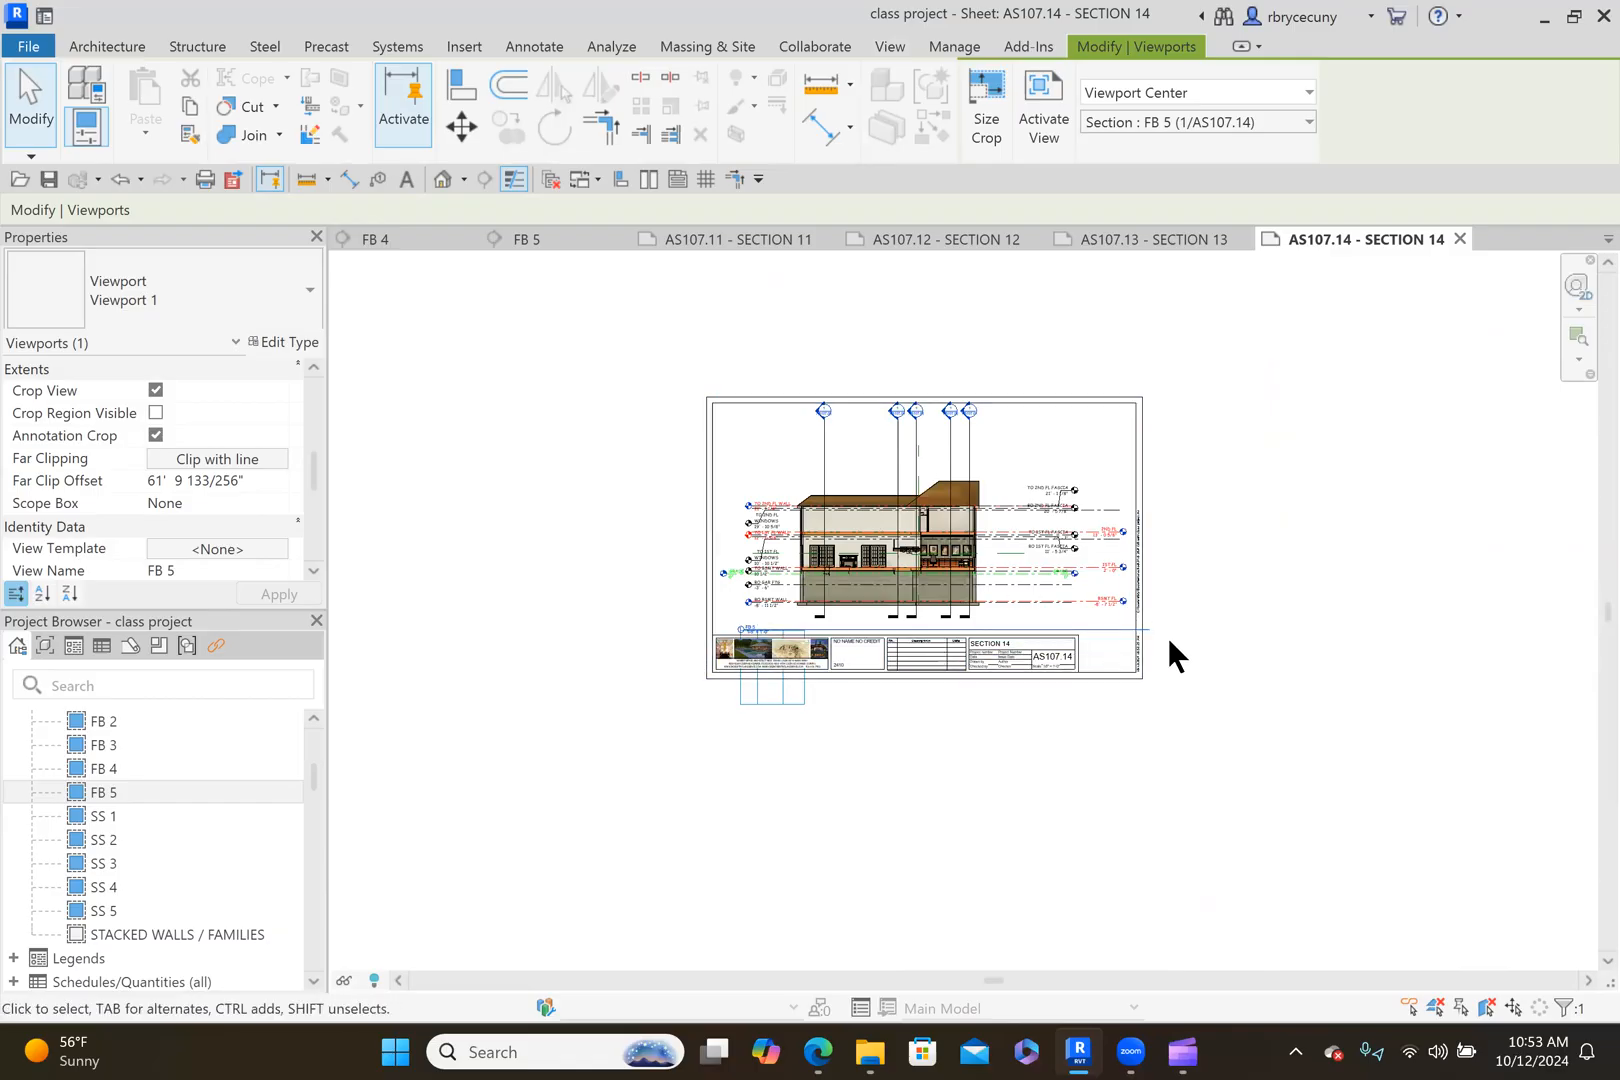
scroll(1168, 633, "up", 2)
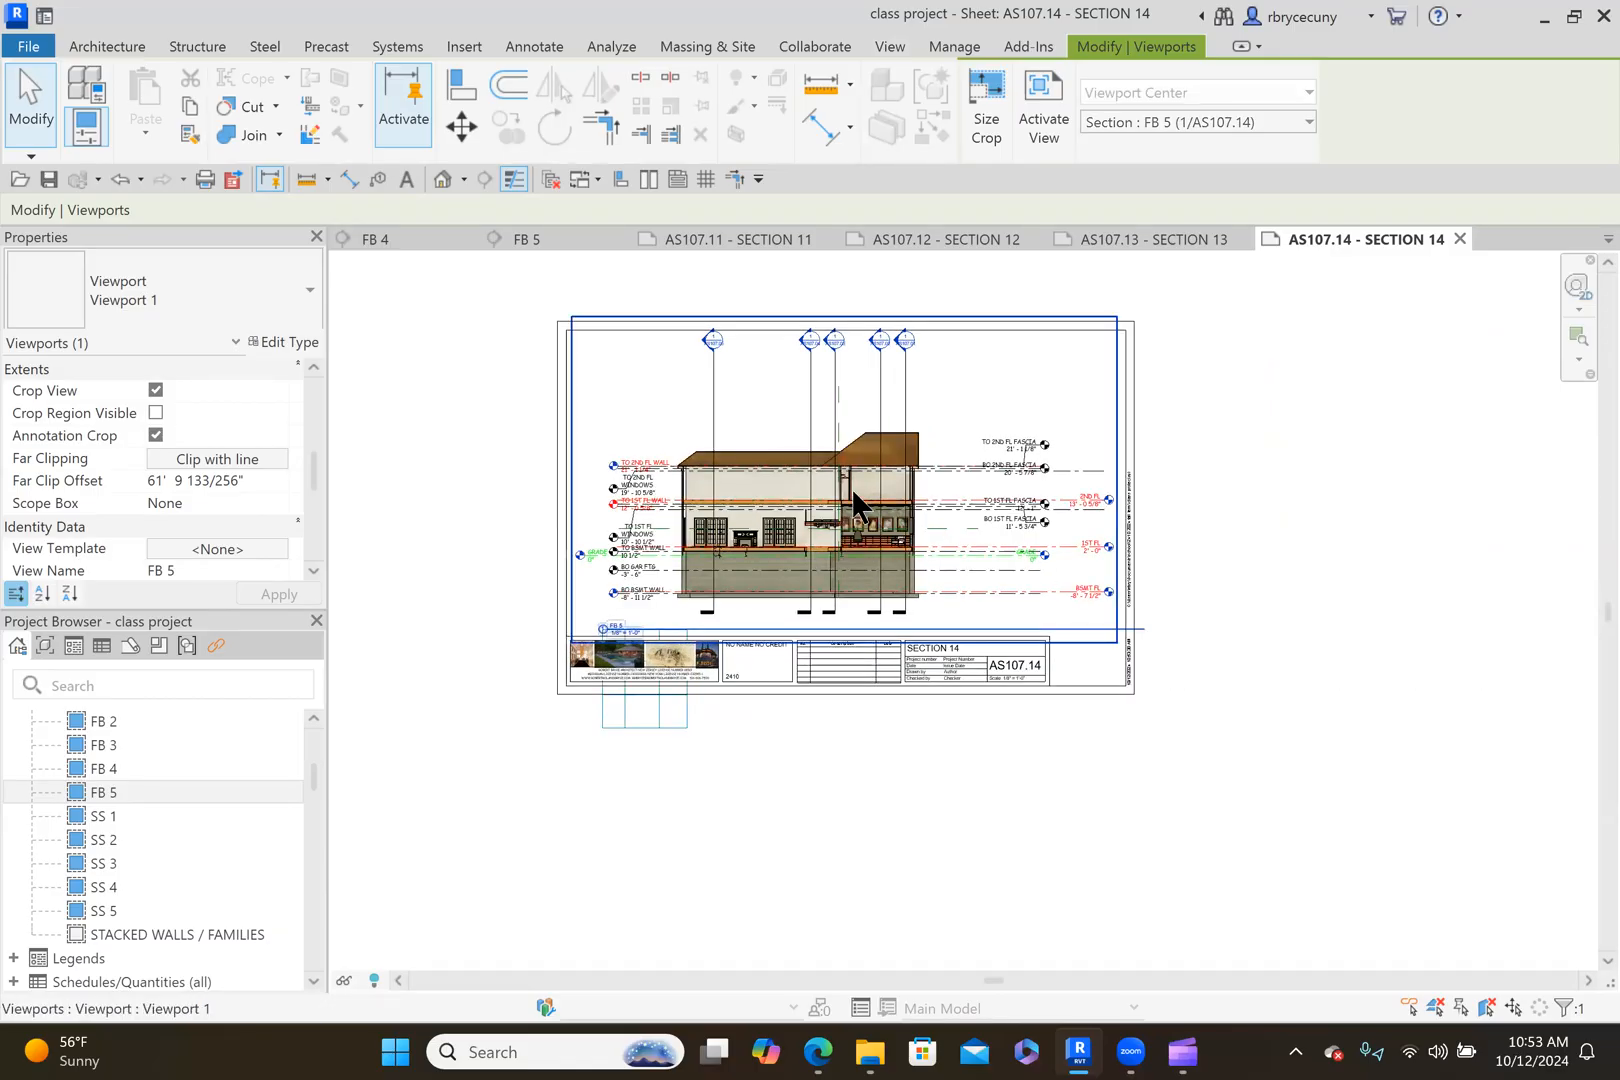
left_click_drag(1144, 629, 688, 640)
left_click(747, 785)
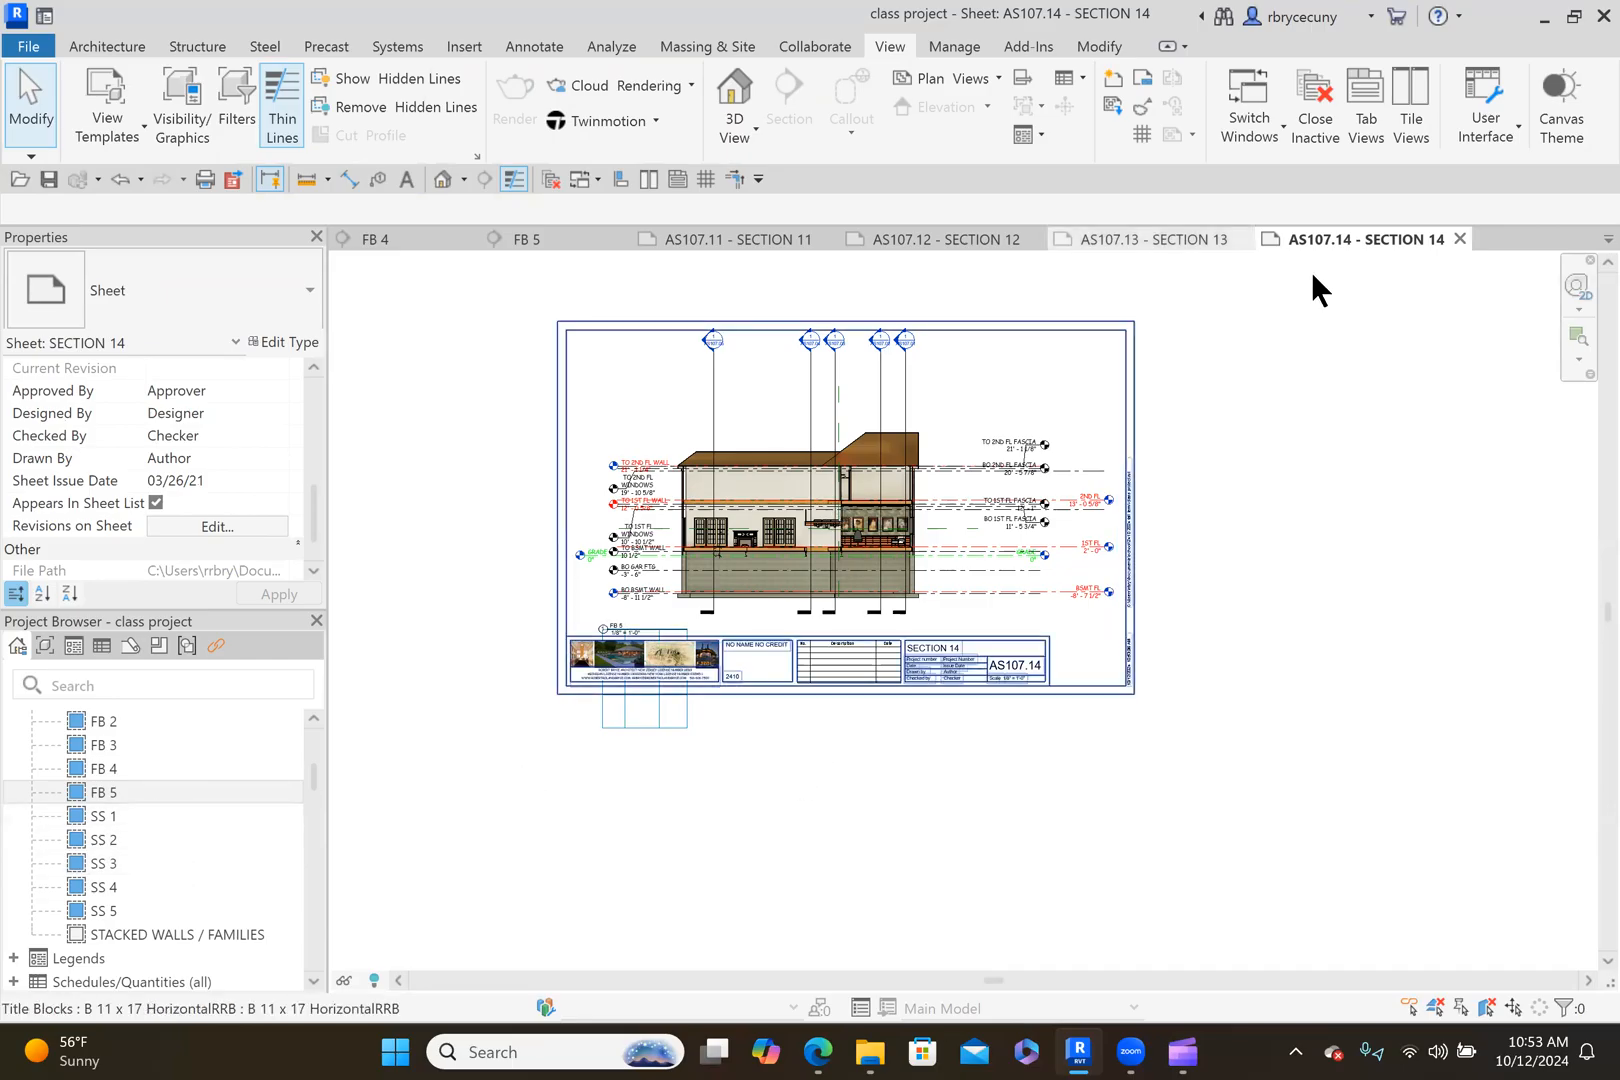
Switch to sheet AS107.13 - SECTION 13 and assign the existing guide grid OFFICE FACE to it.
left_click(1188, 240)
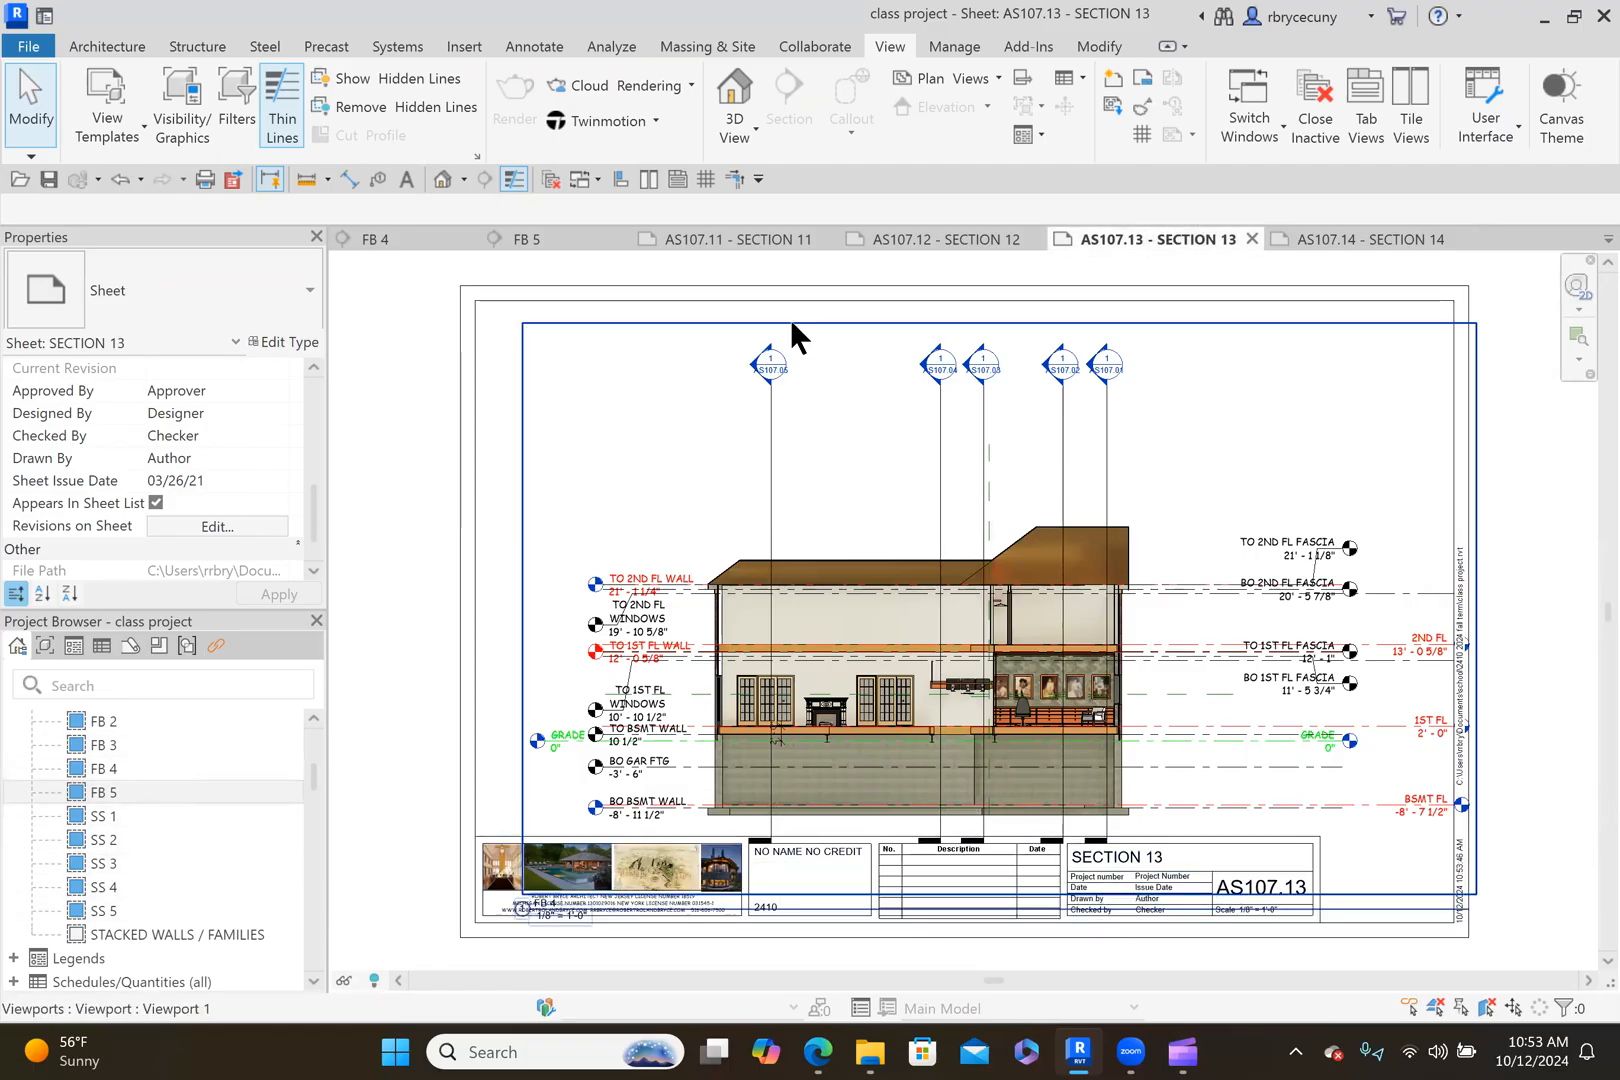
left_click(705, 179)
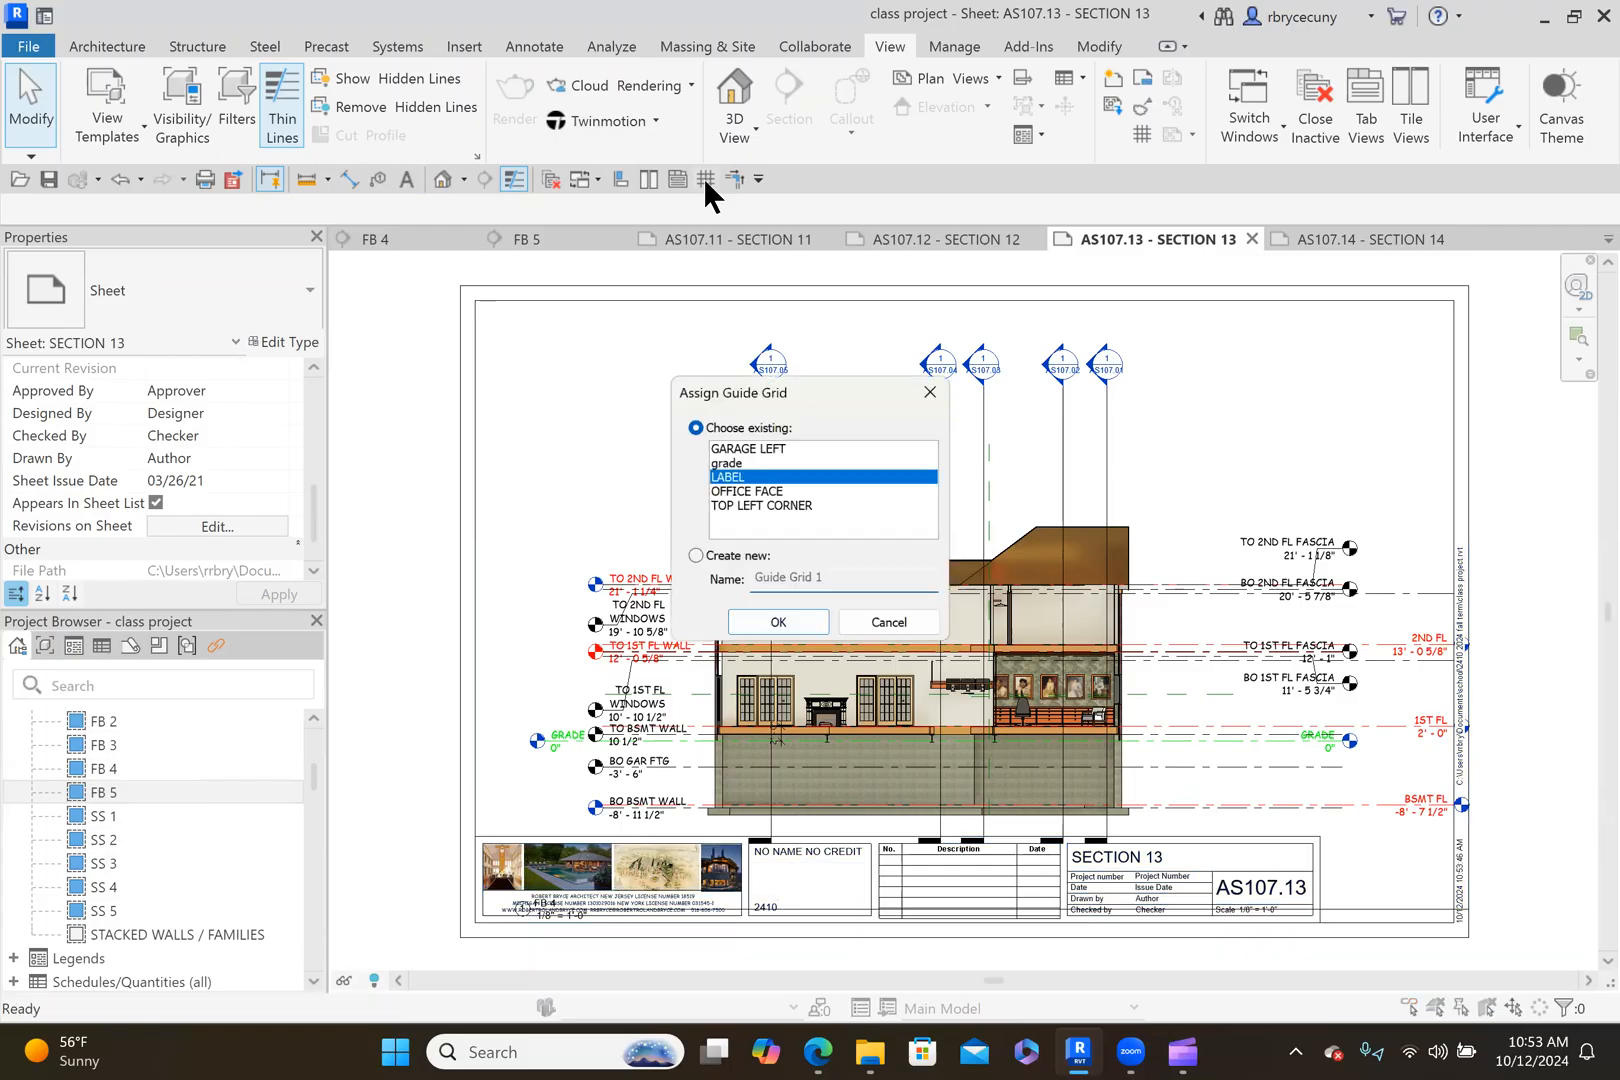
left_click(740, 491)
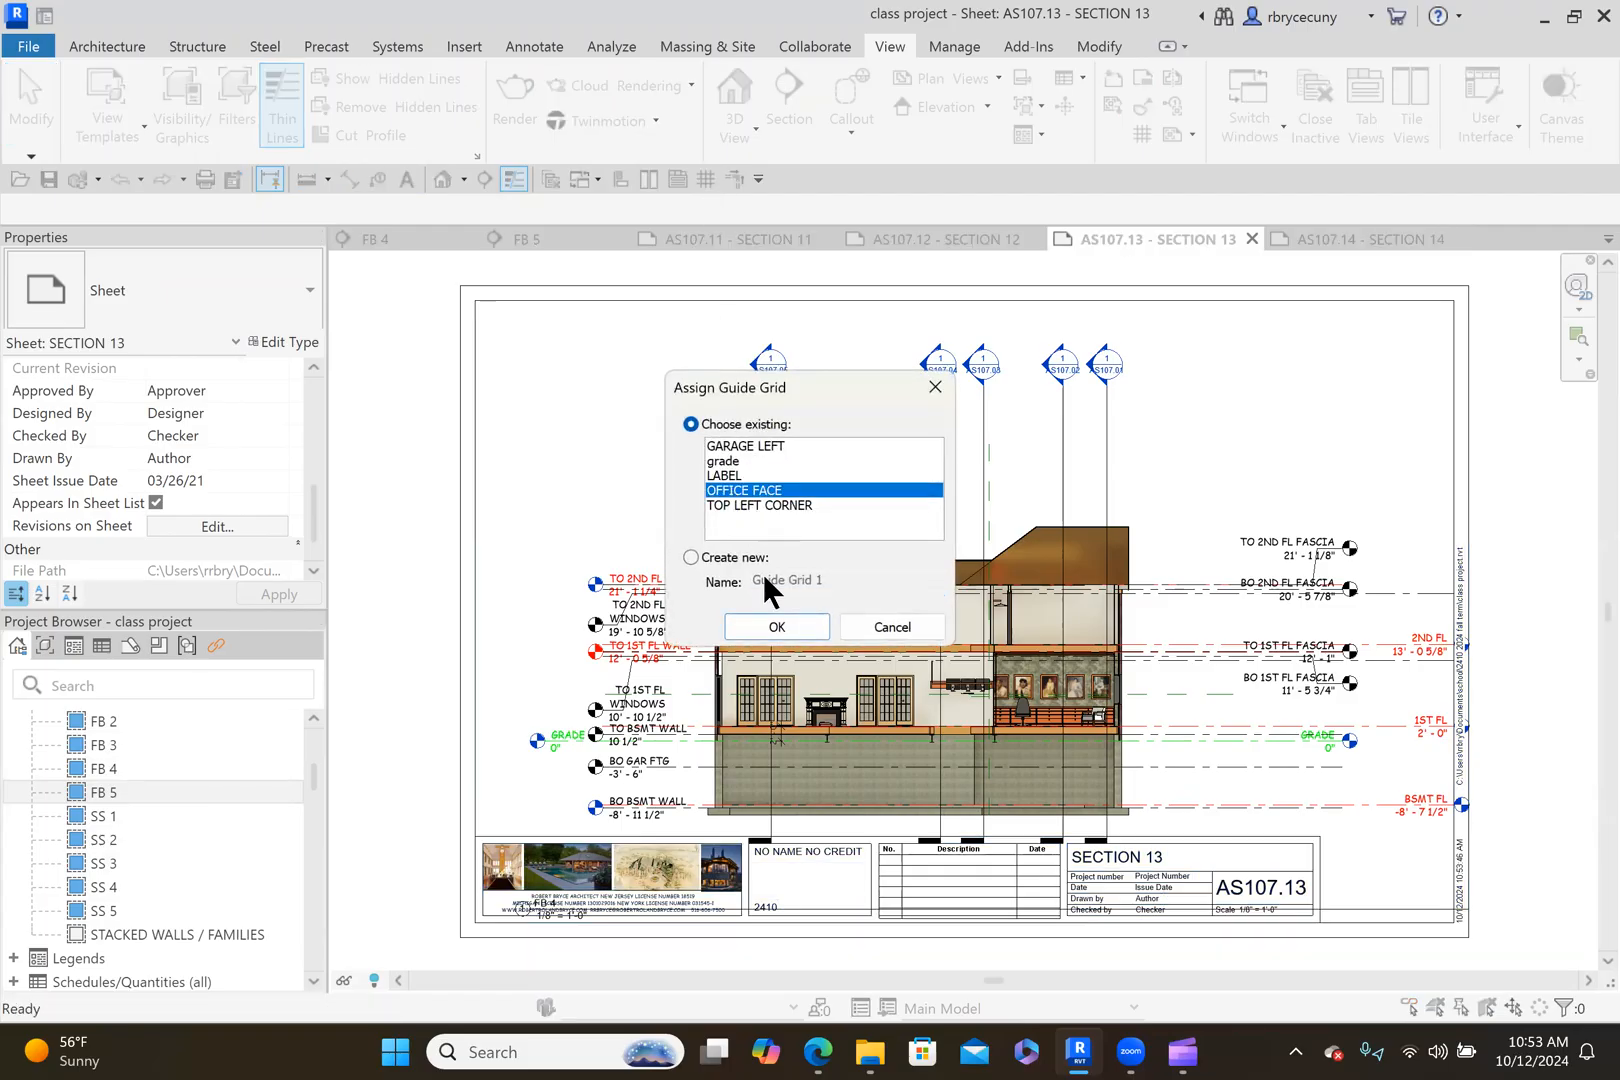
left_click(755, 621)
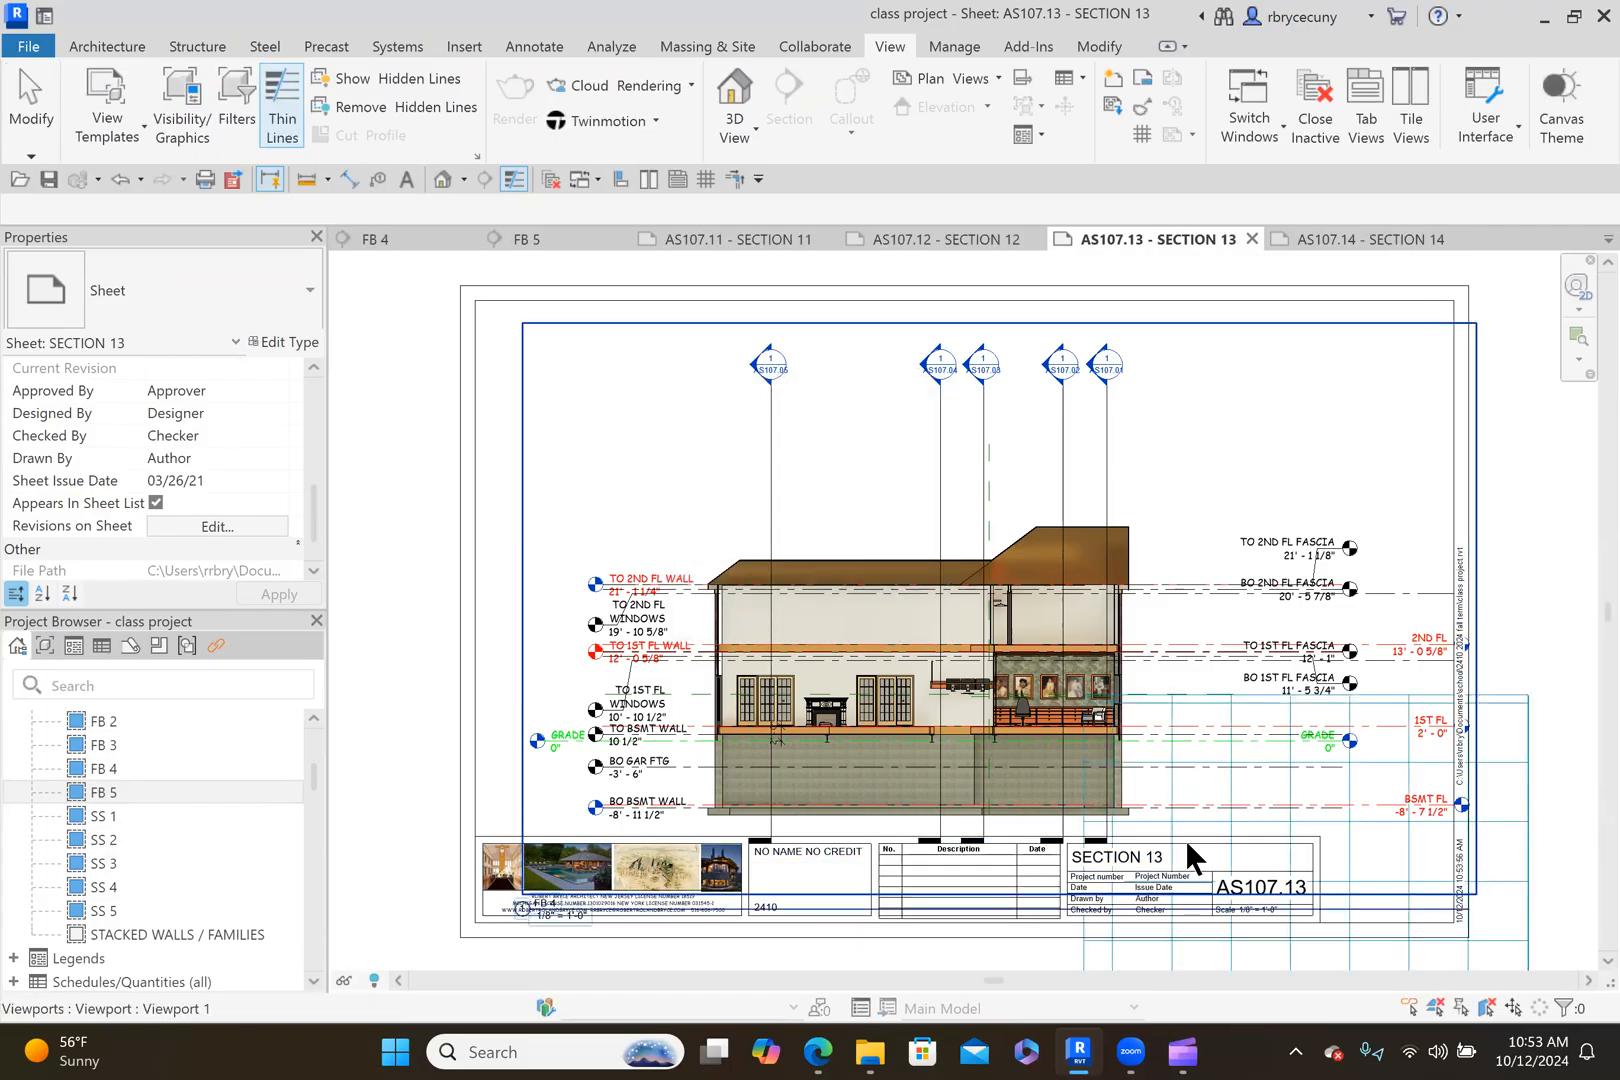
Nudge the FB 4 viewport up on the sheet until its grade line meets the top edge of the guide grid.
scroll(1185, 756, "up", 2)
scroll(1063, 676, "up", 3)
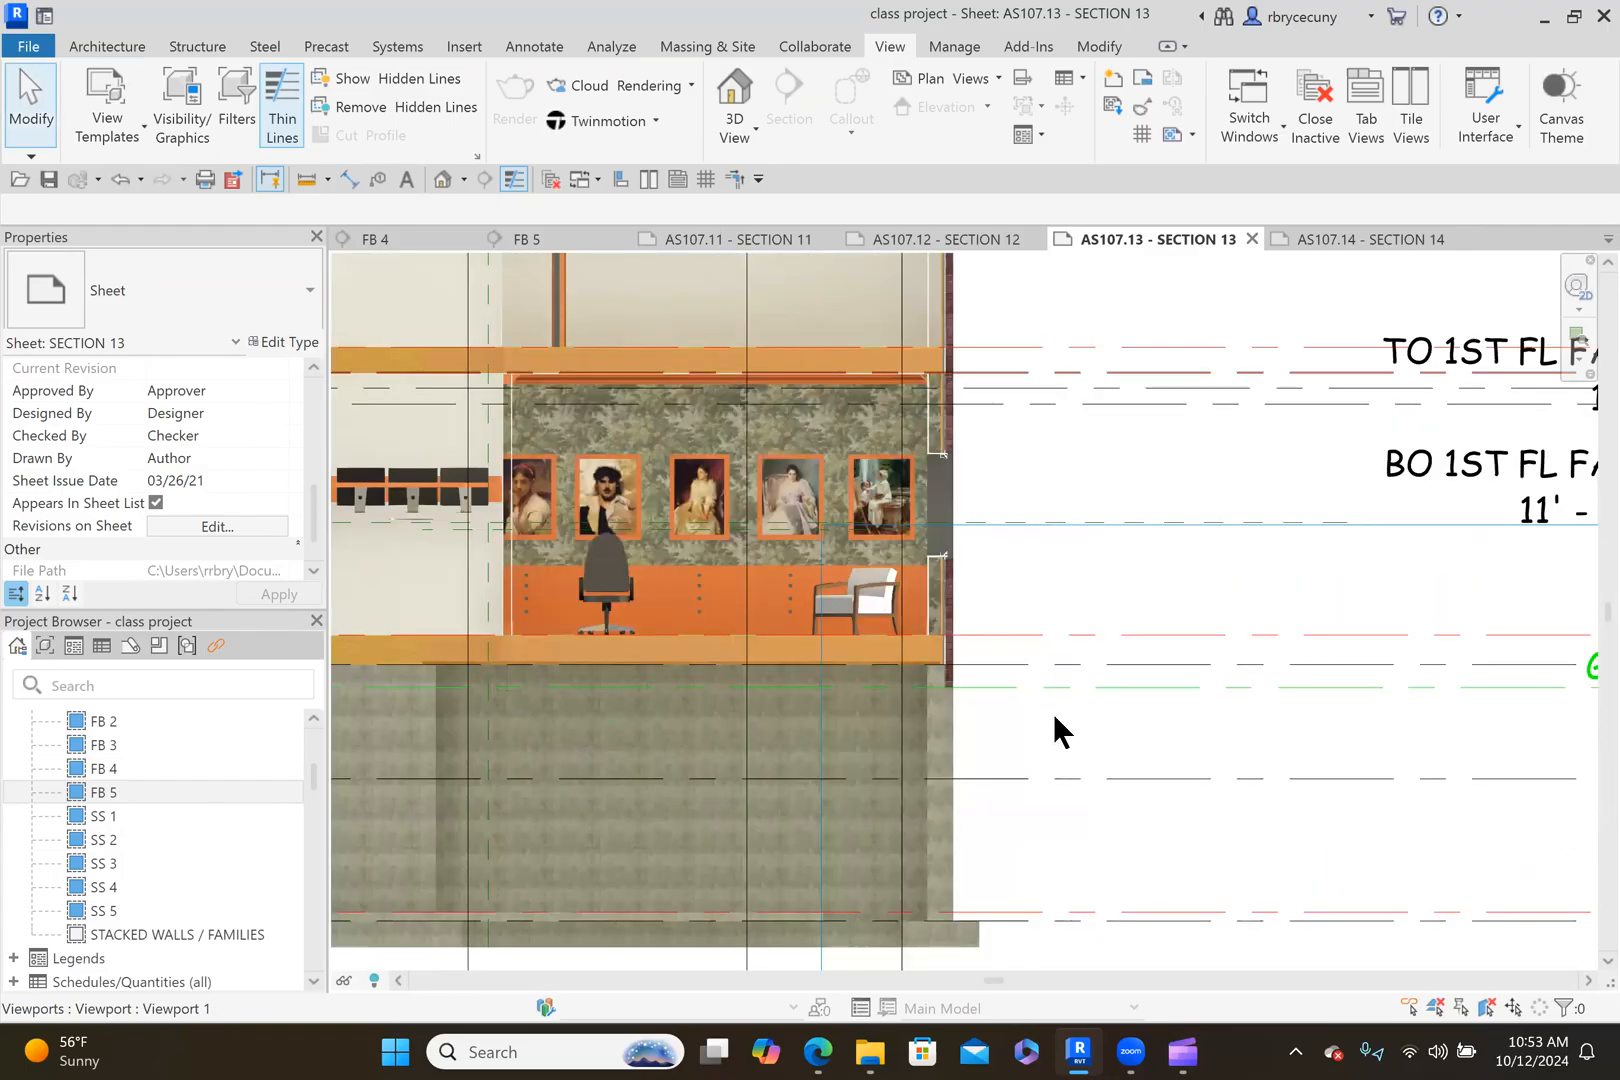
left_click(726, 564)
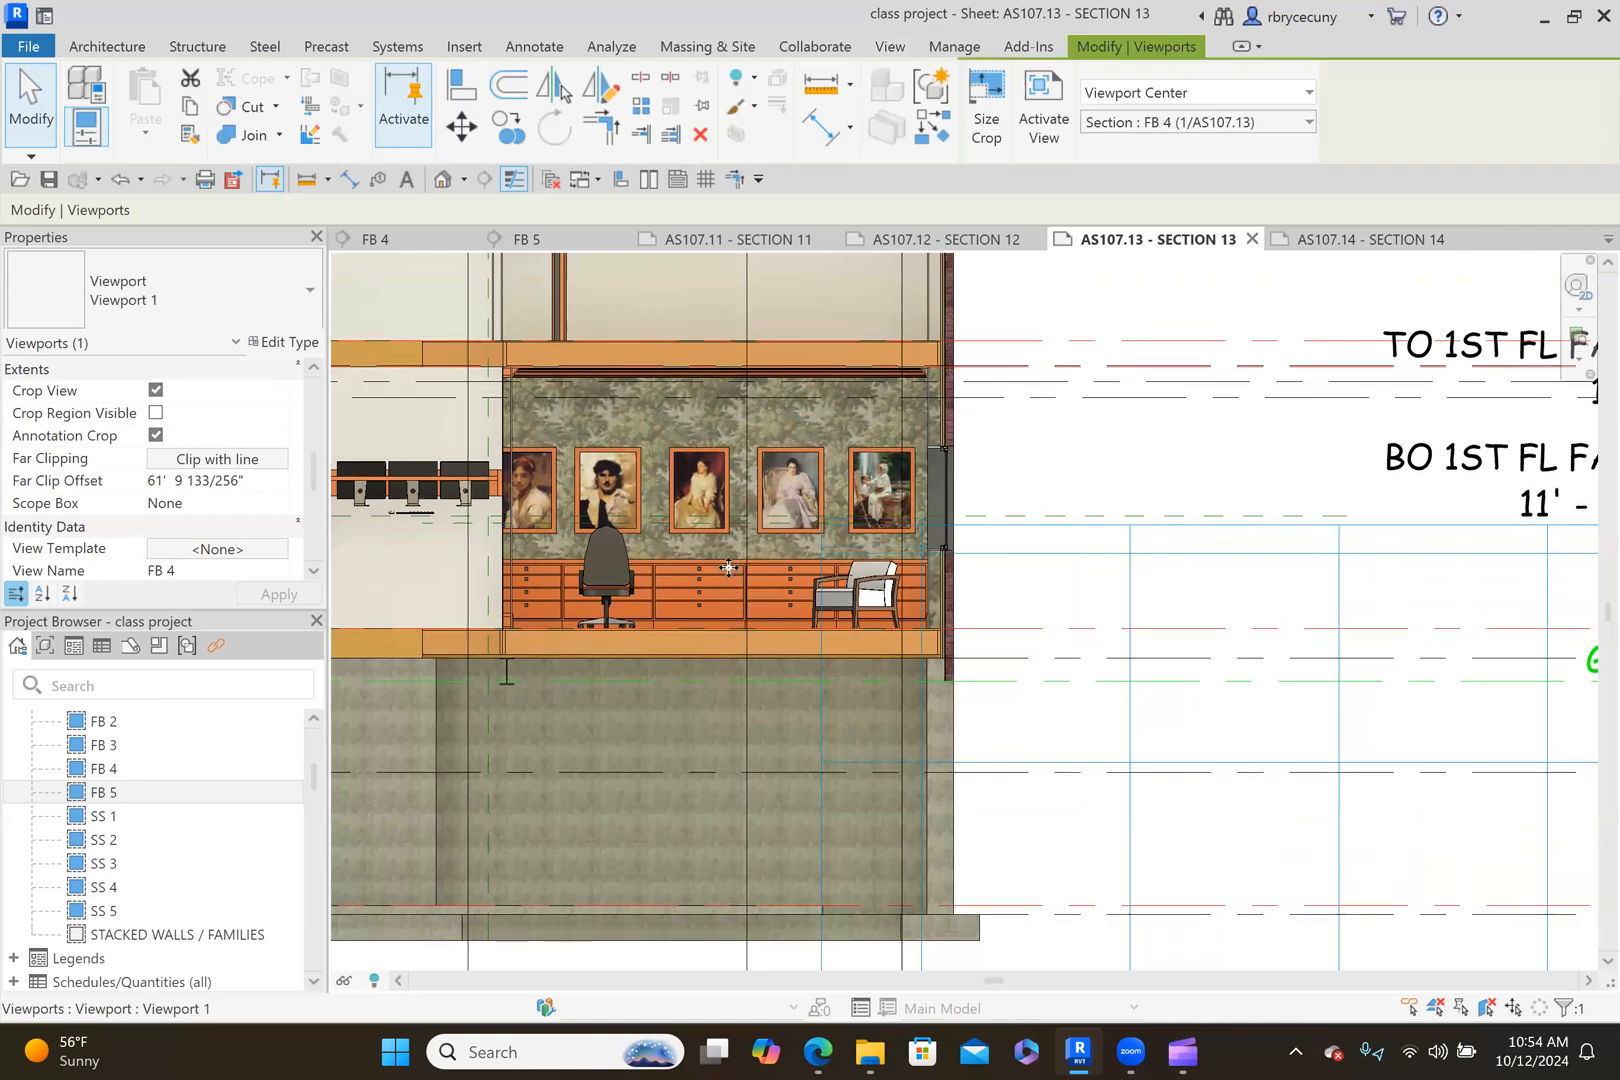
key("Up")
key("Up")
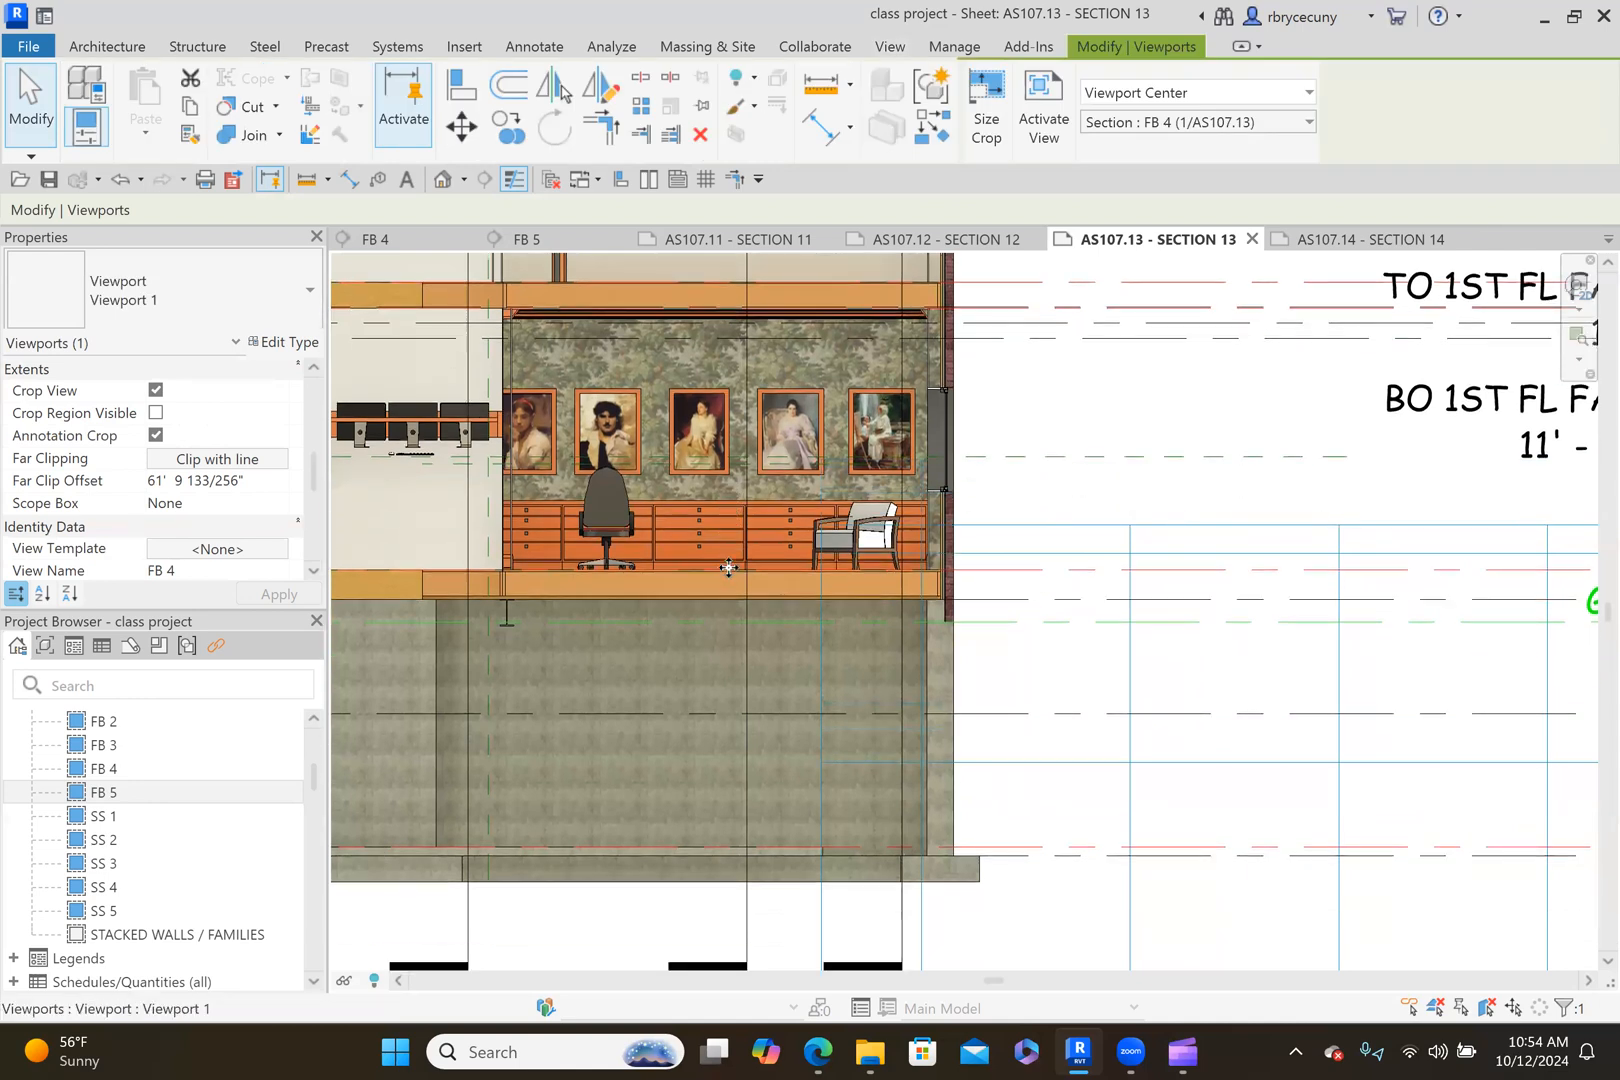
key("Up")
key("Up")
key("Up")
key("Up")
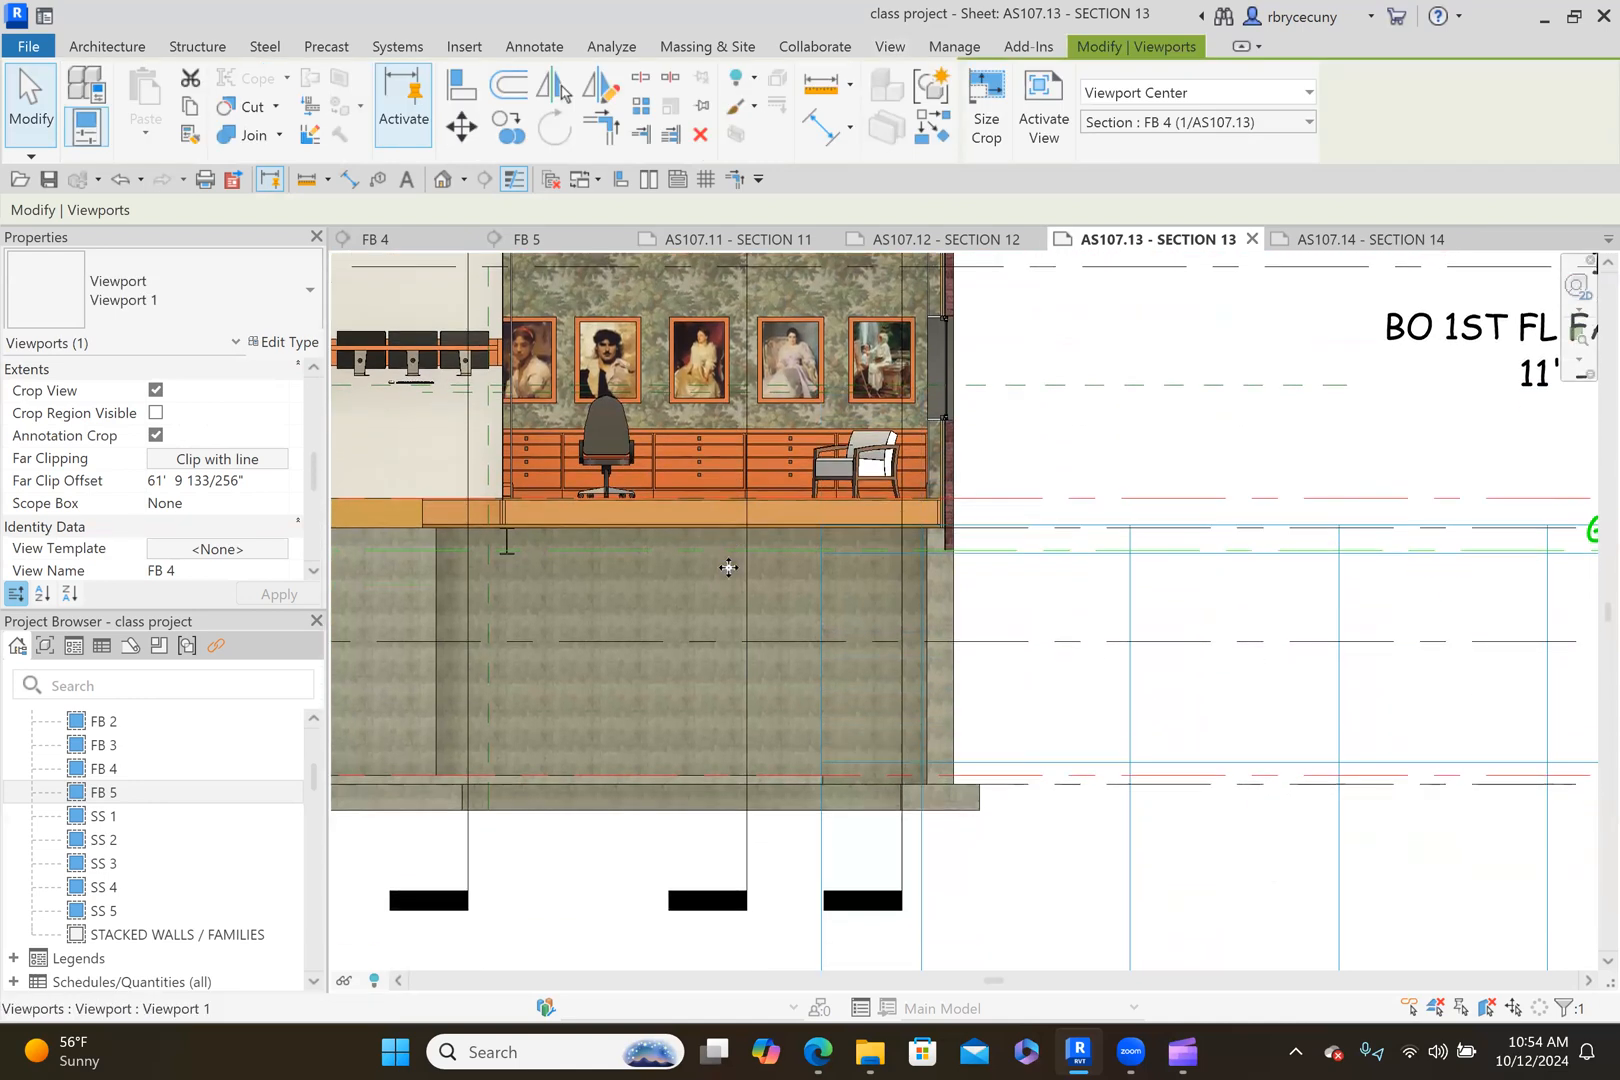
key("Up")
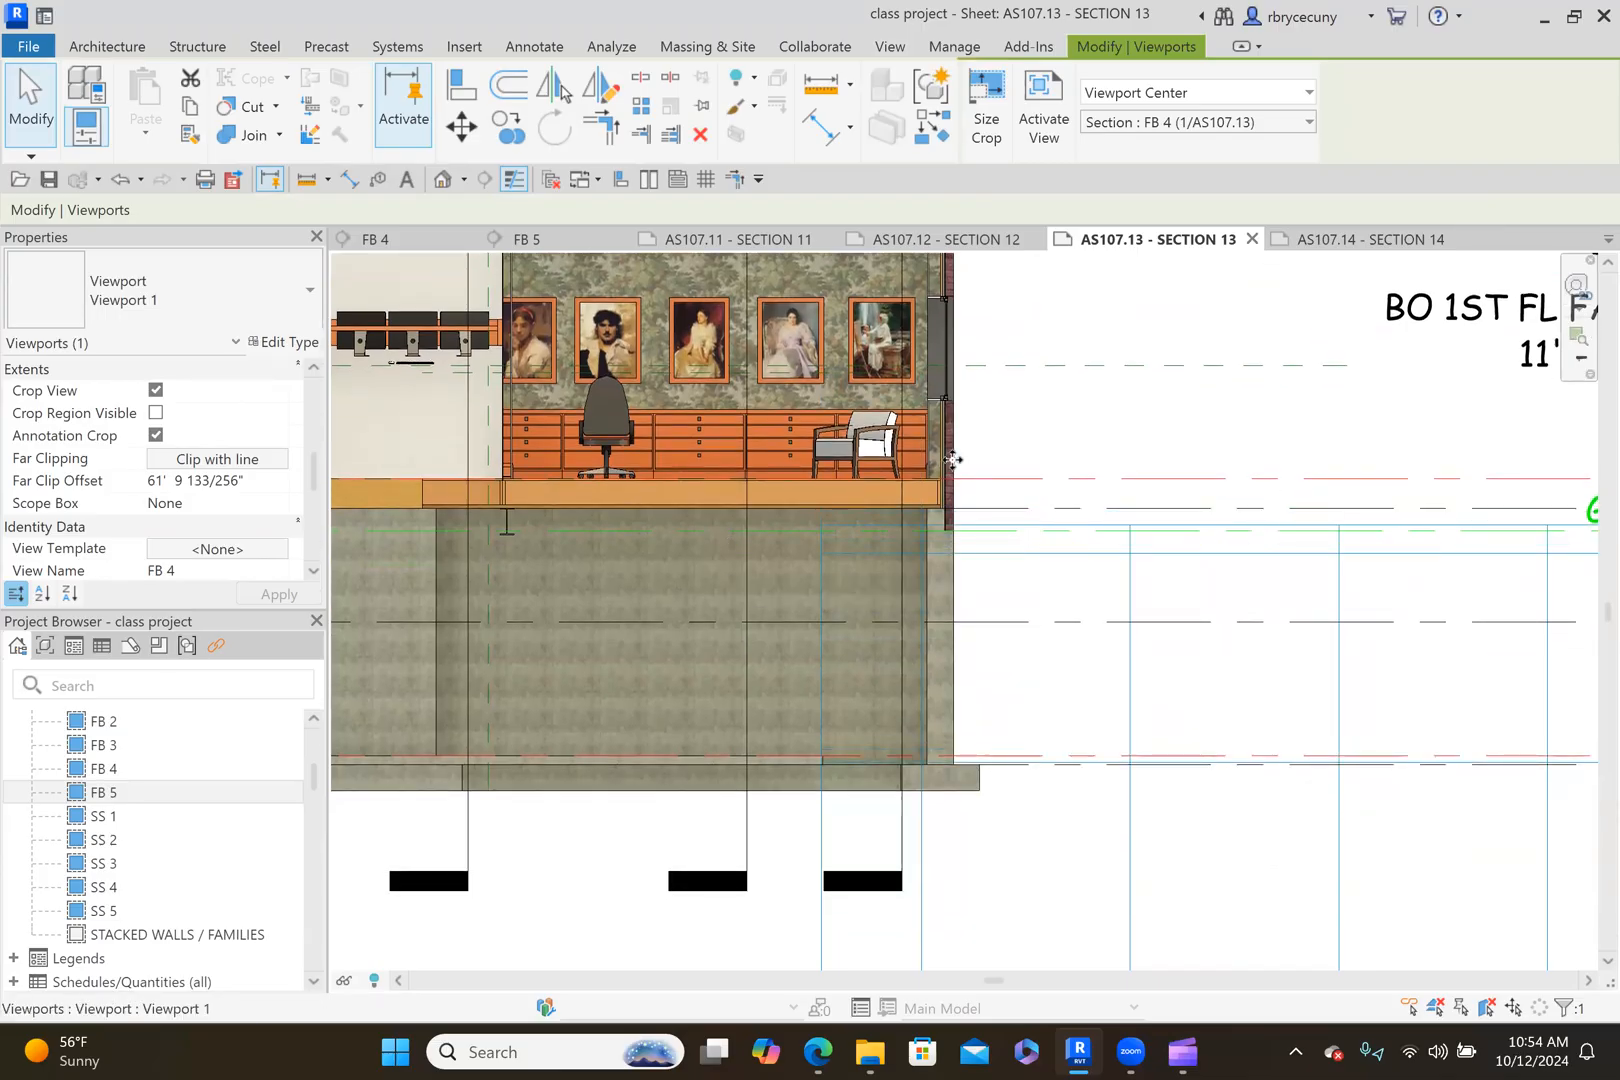
scroll(1037, 474, "up", 5)
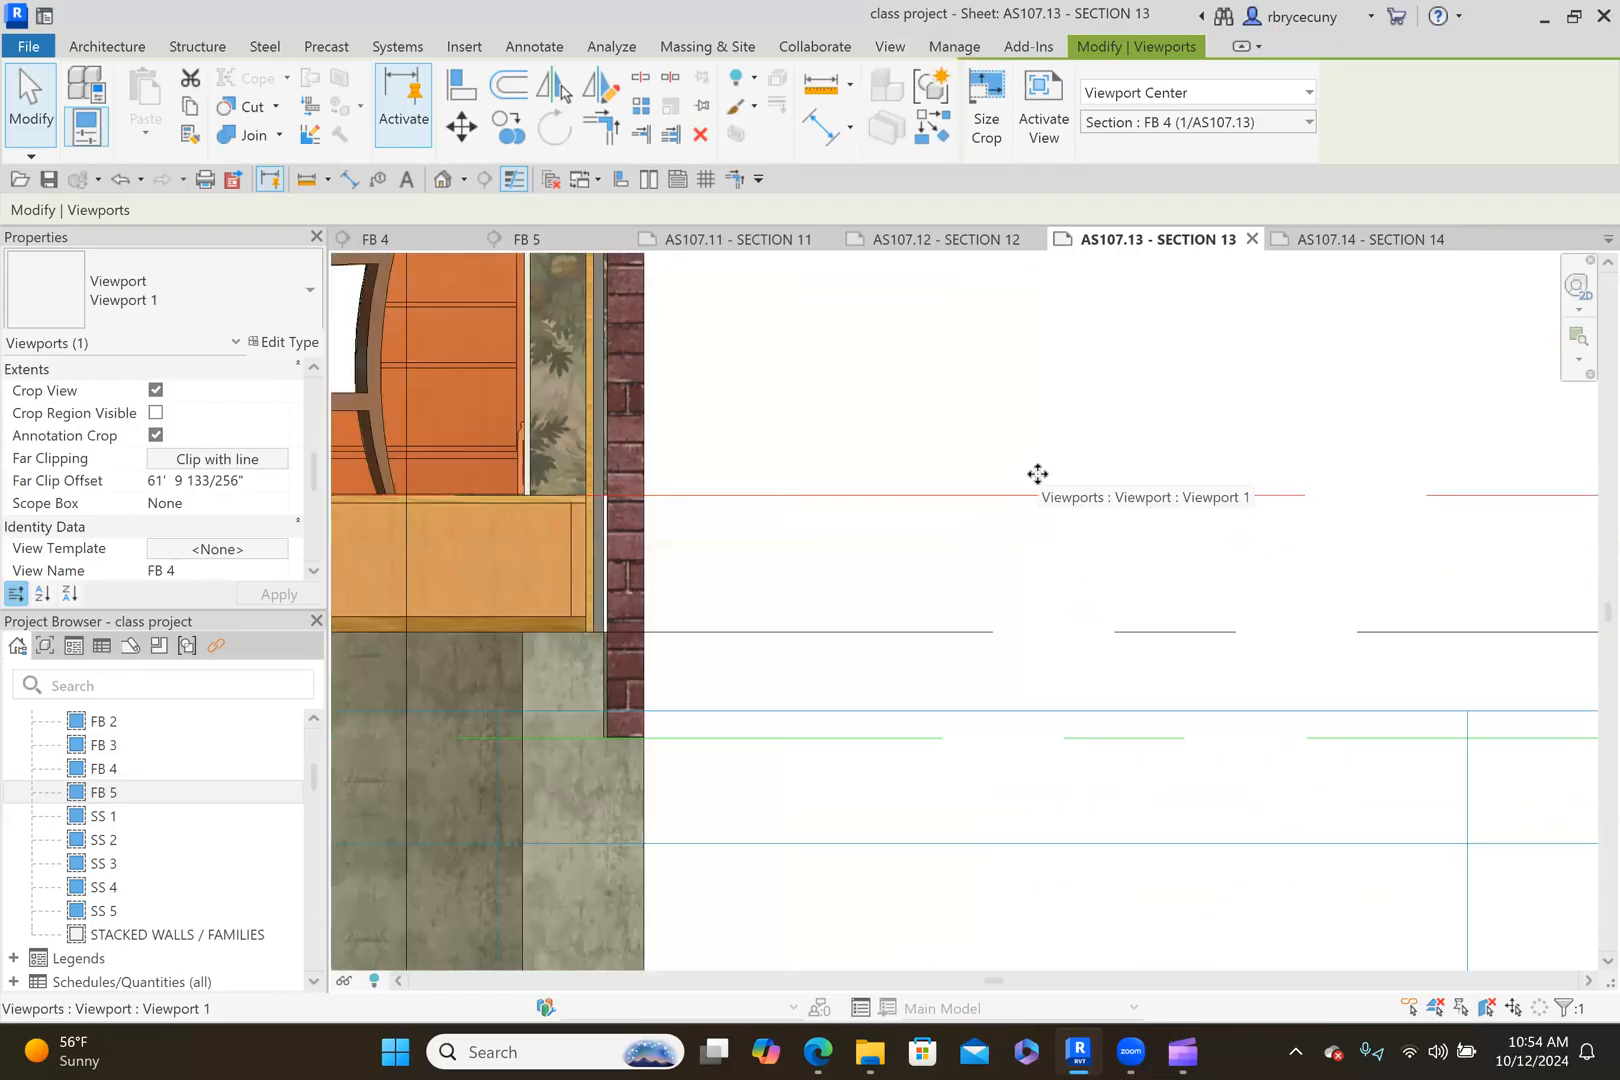
key("Up")
key("Up")
key("Up")
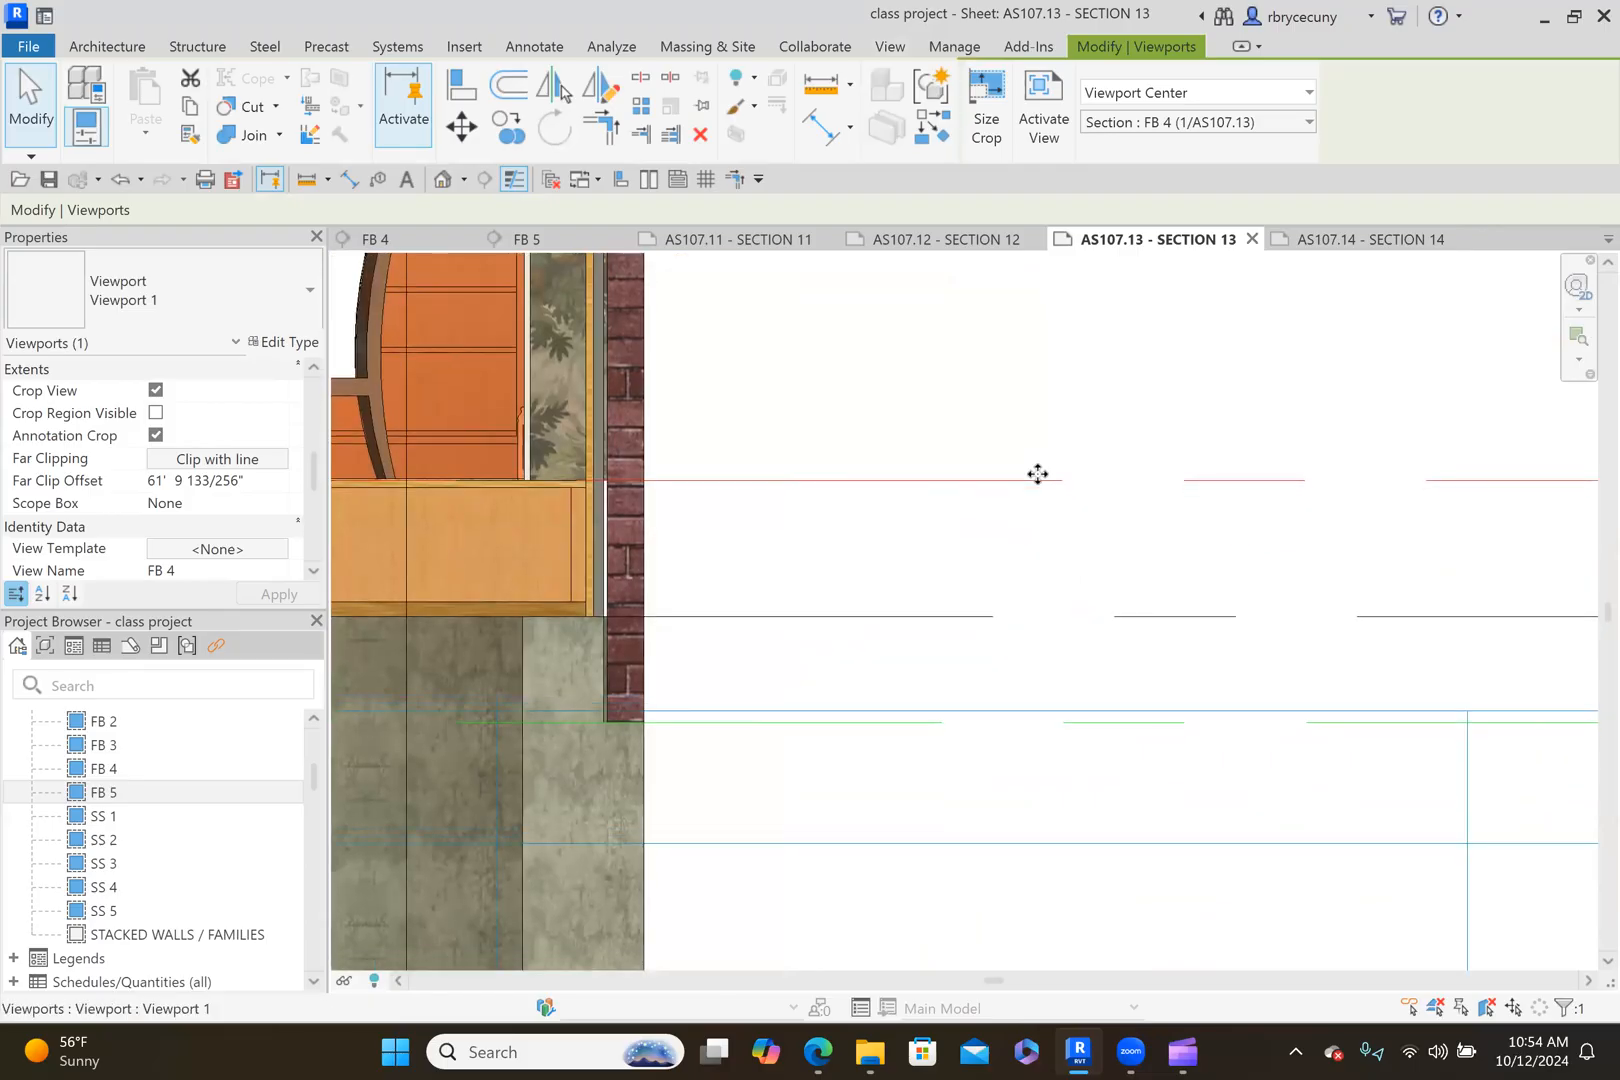
Nudge the FB 4 viewport to the left until the office's outer wall face meets the left edge of the guide grid.
scroll(1037, 474, "down", 3)
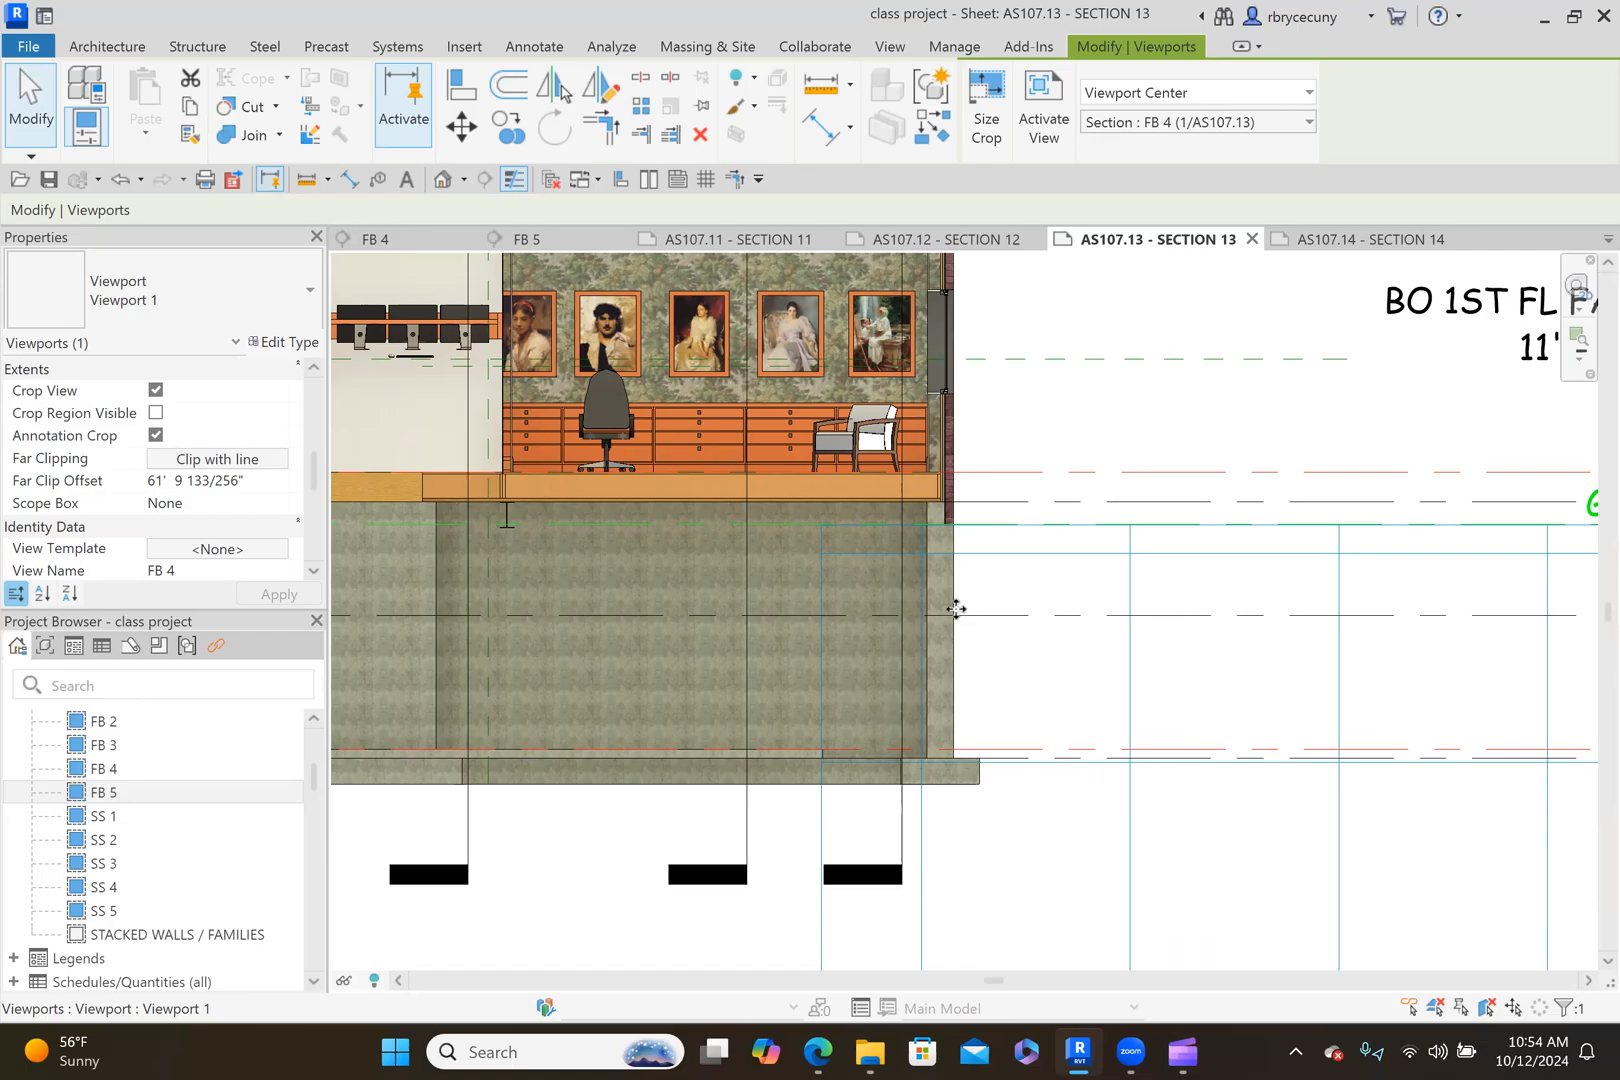
key("Left")
key("Left")
key("Left")
key("Left")
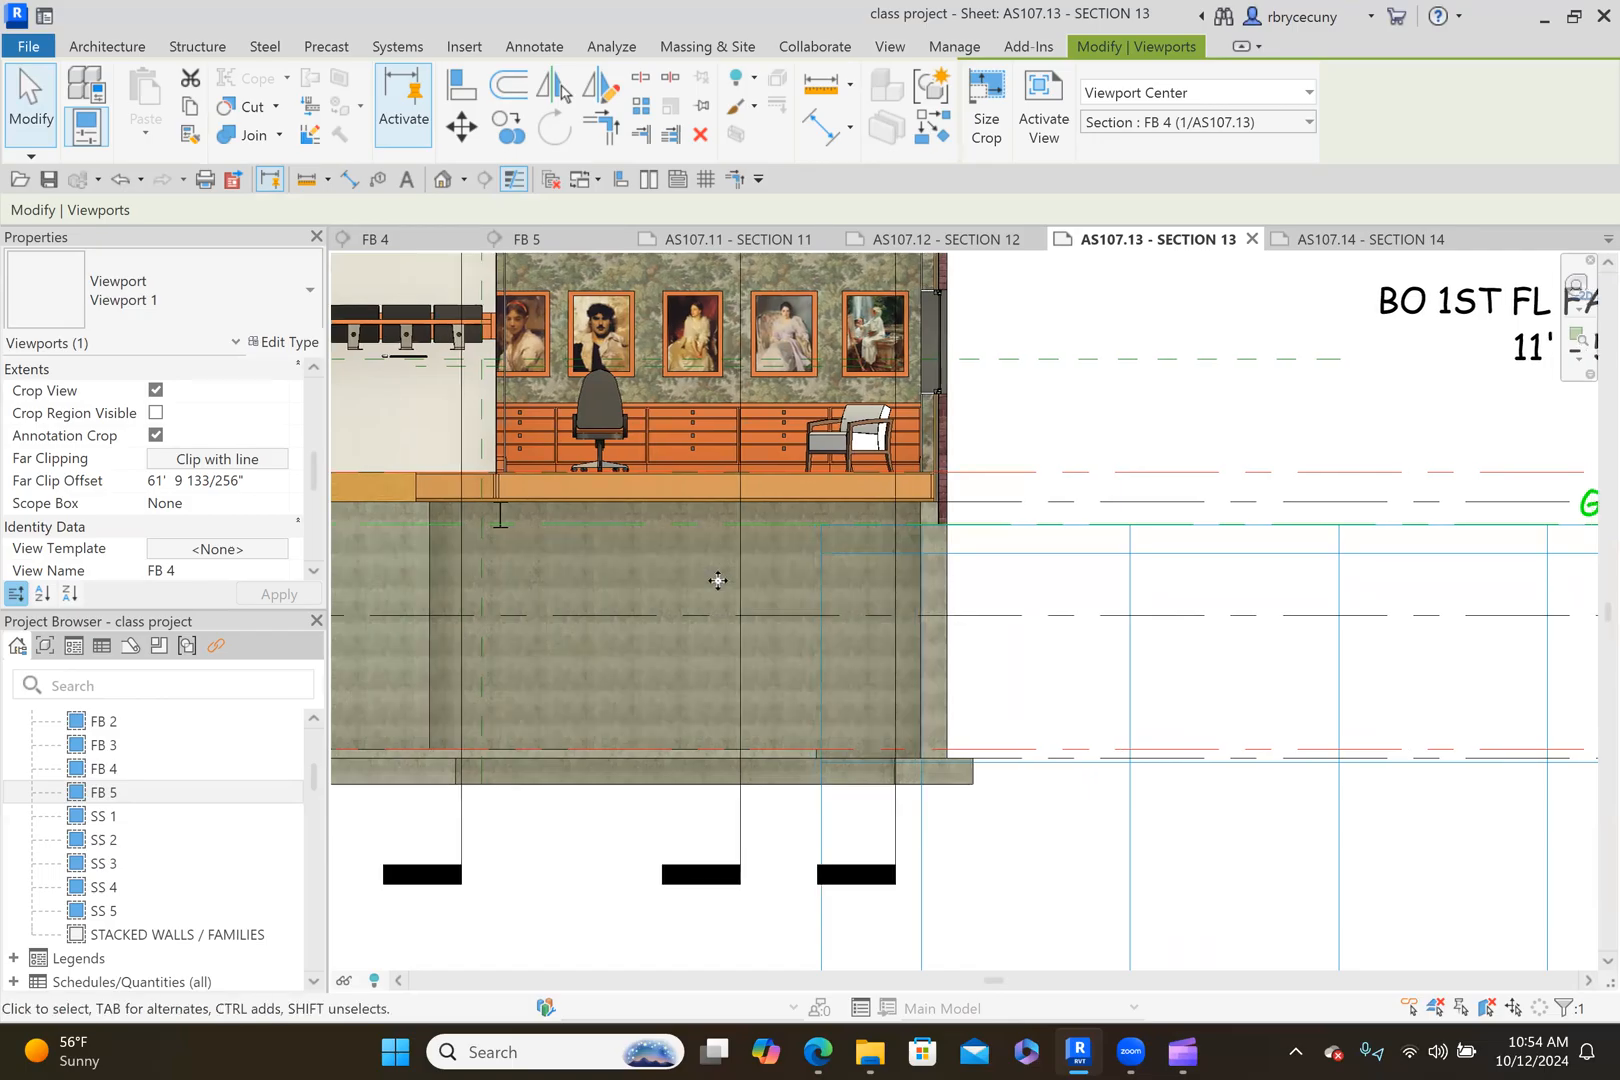
key("Left")
key("Left")
key("Left")
key("Left")
key("Left")
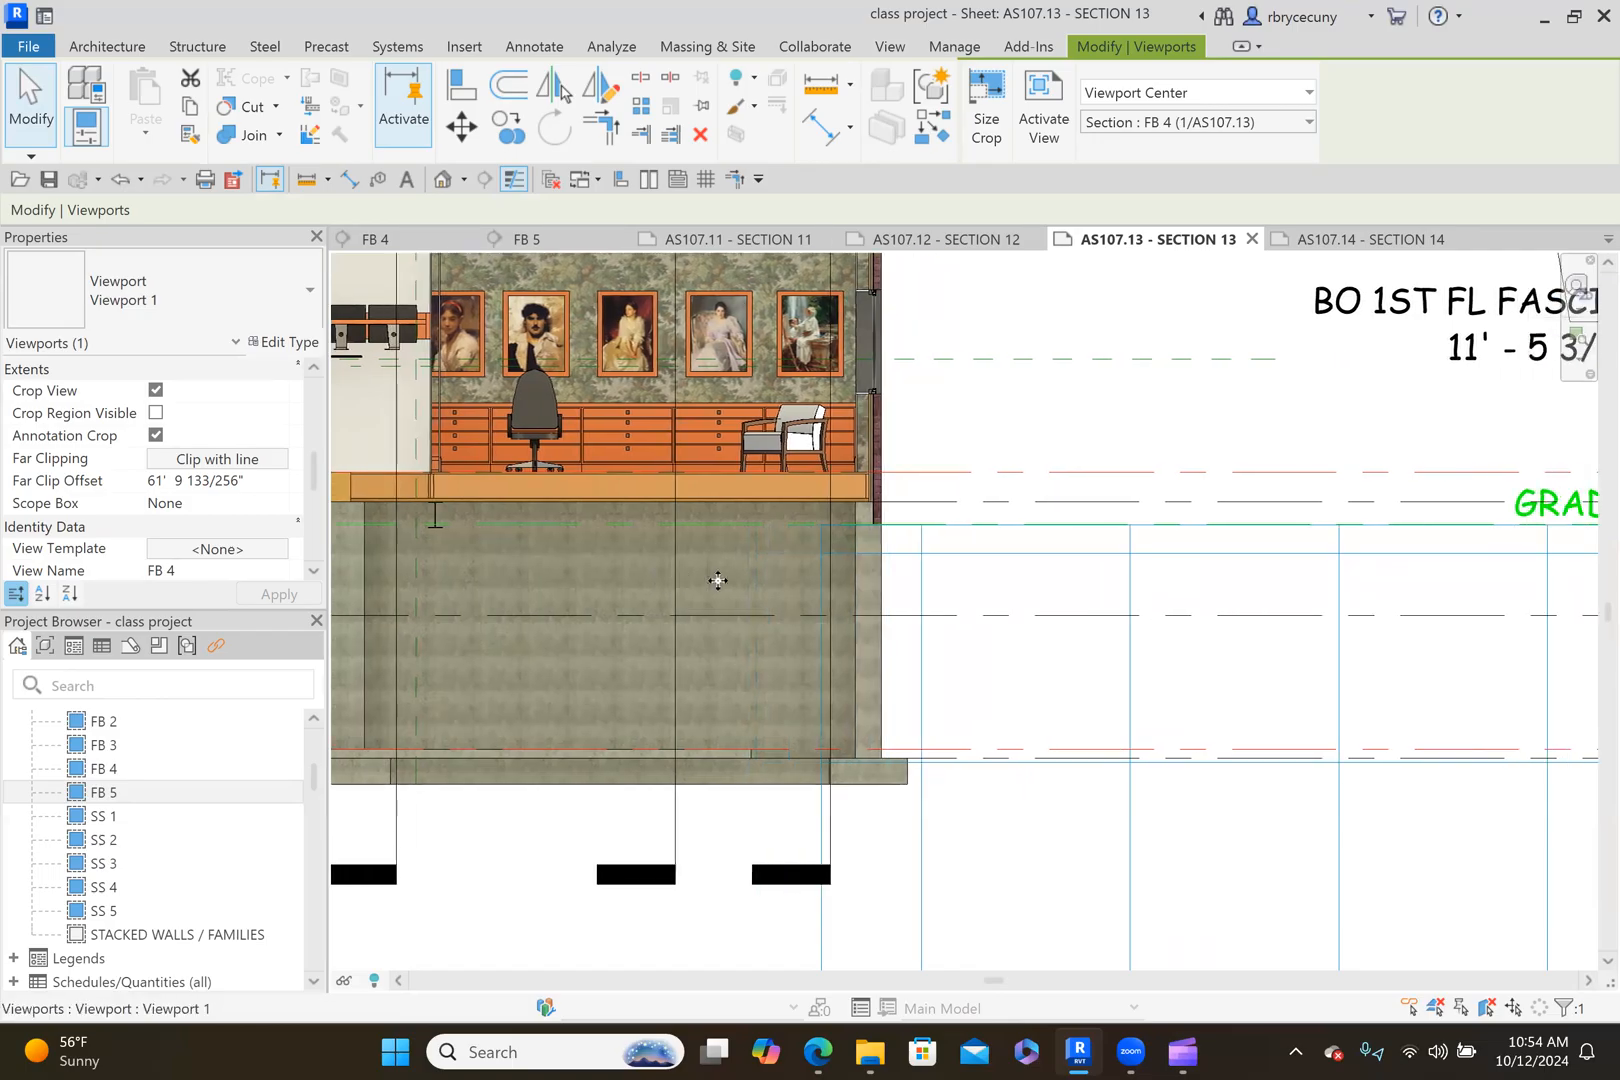
key("Left")
key("Left")
key("Left")
key("Left")
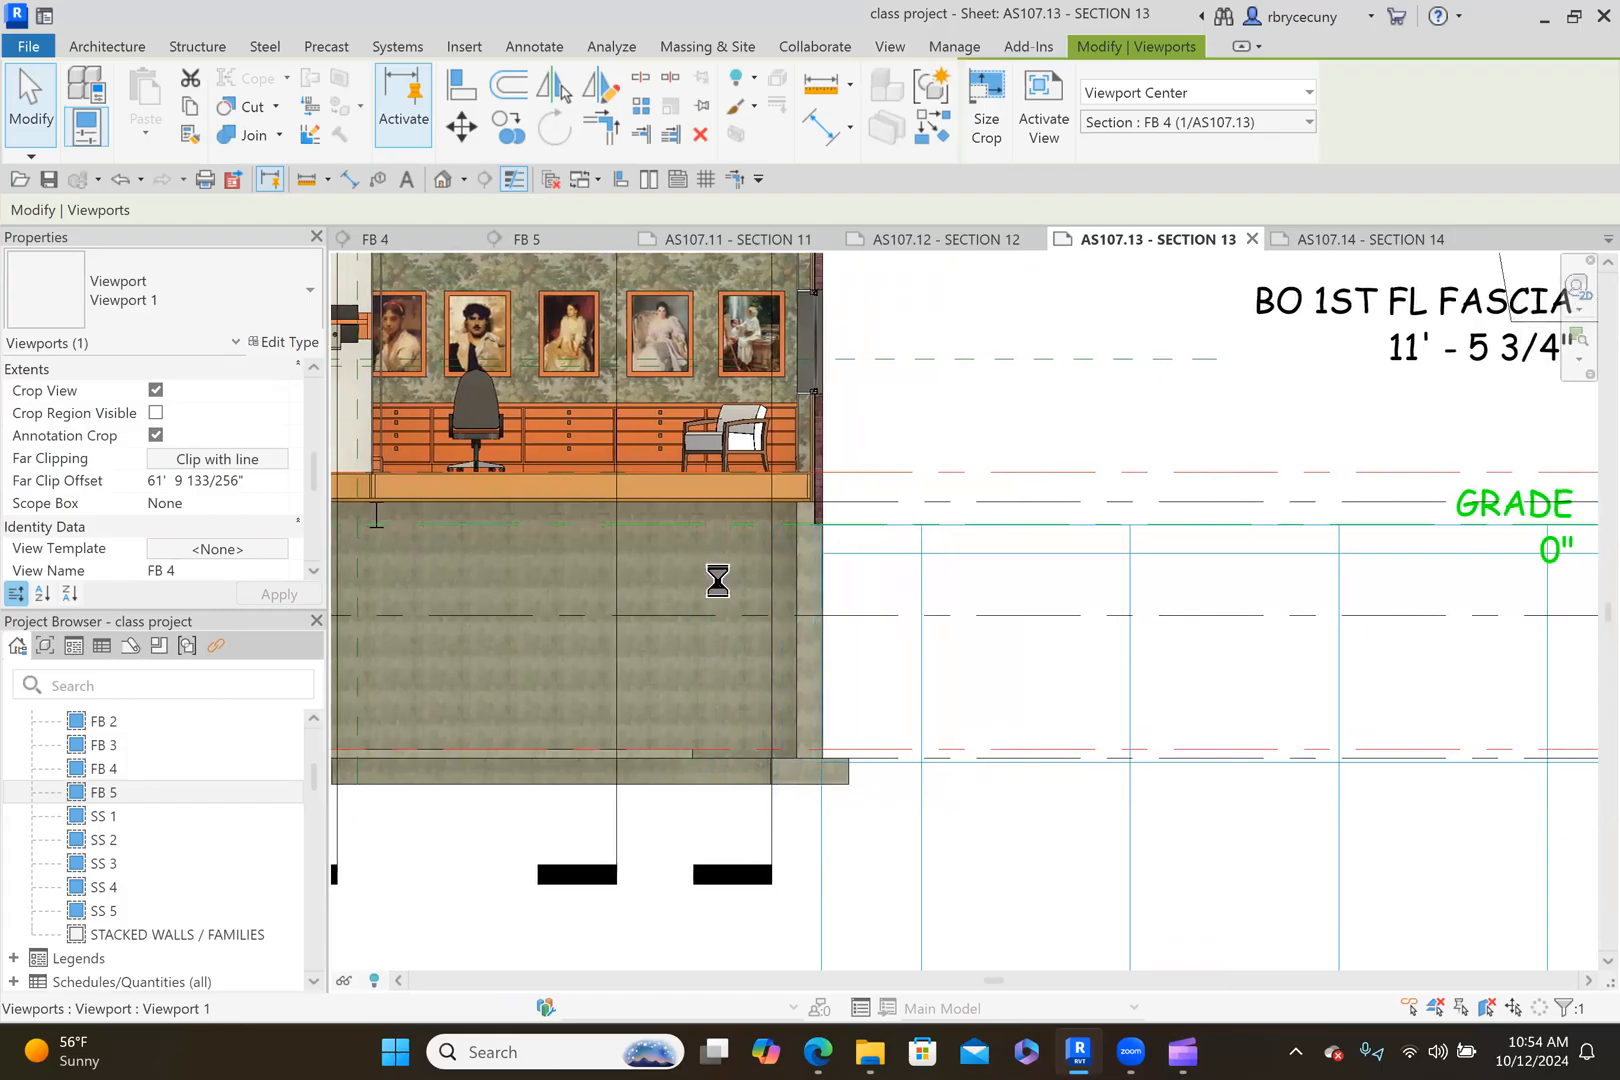
key("Right")
Assign the existing guide grid LABEL to sheet AS107.13 in place of OFFICE FACE.
scroll(718, 580, "down", 1)
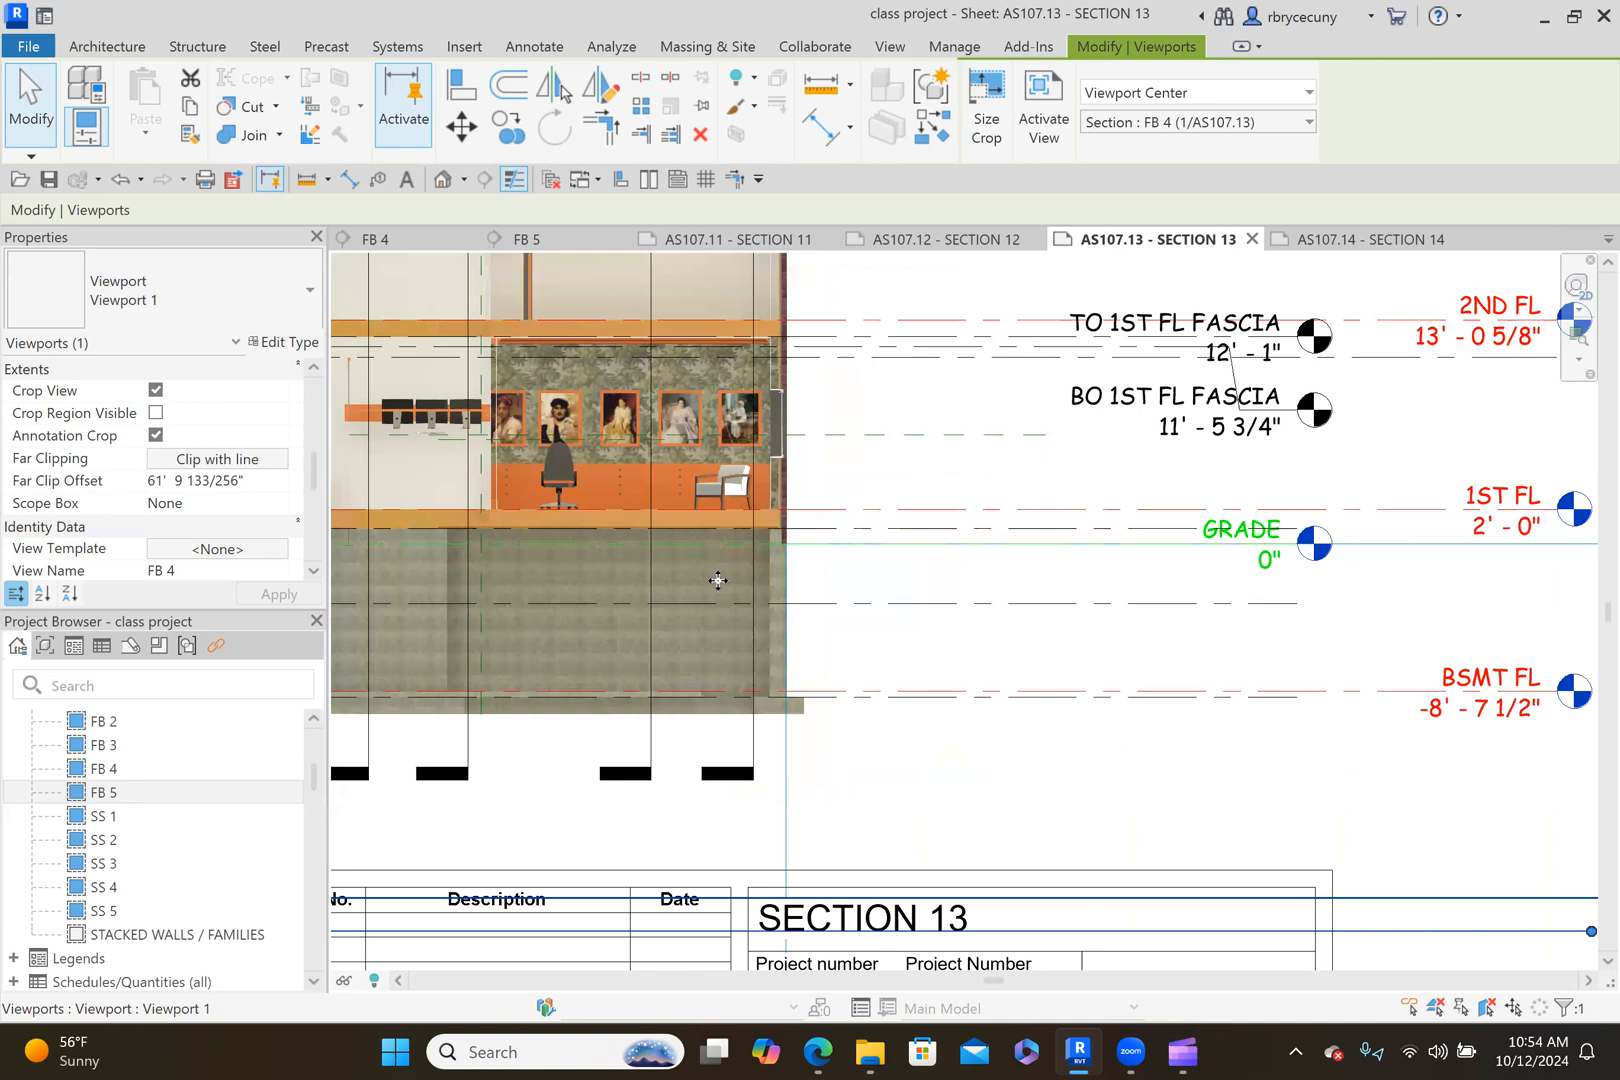
scroll(718, 580, "down", 1)
scroll(718, 580, "down", 2)
middle_click_drag(780, 578, 1180, 494)
middle_click_drag(1087, 563, 1035, 551)
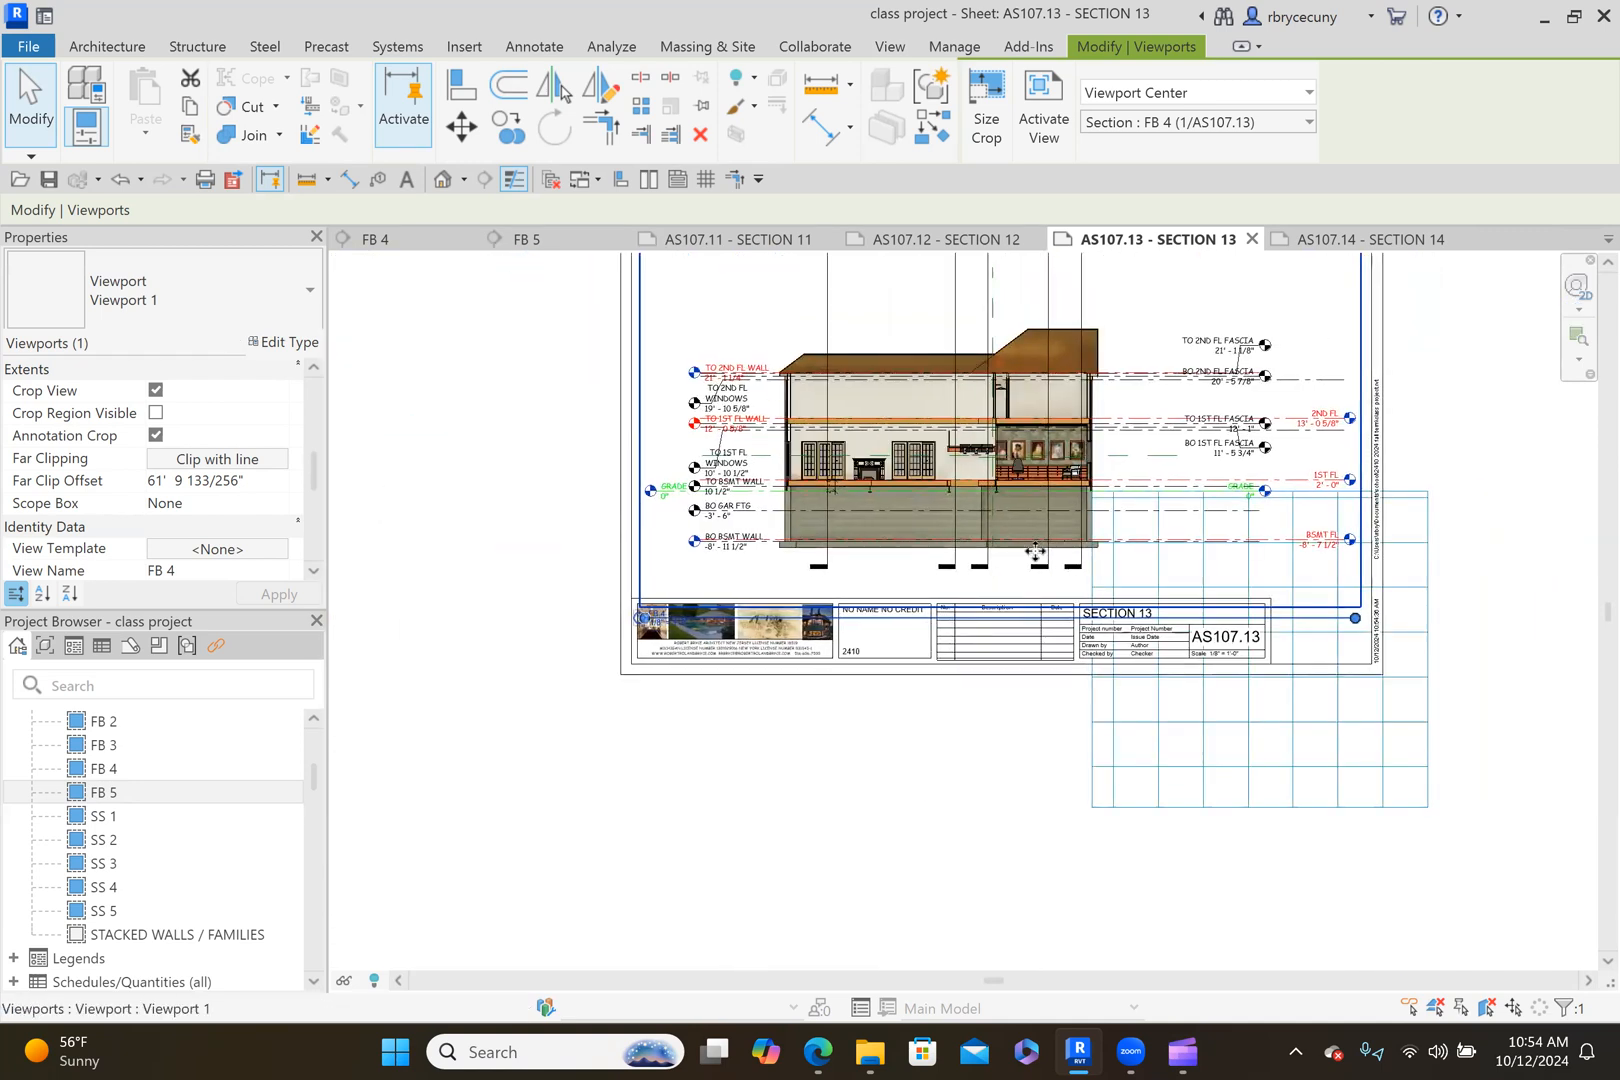
key("Escape")
left_click(705, 180)
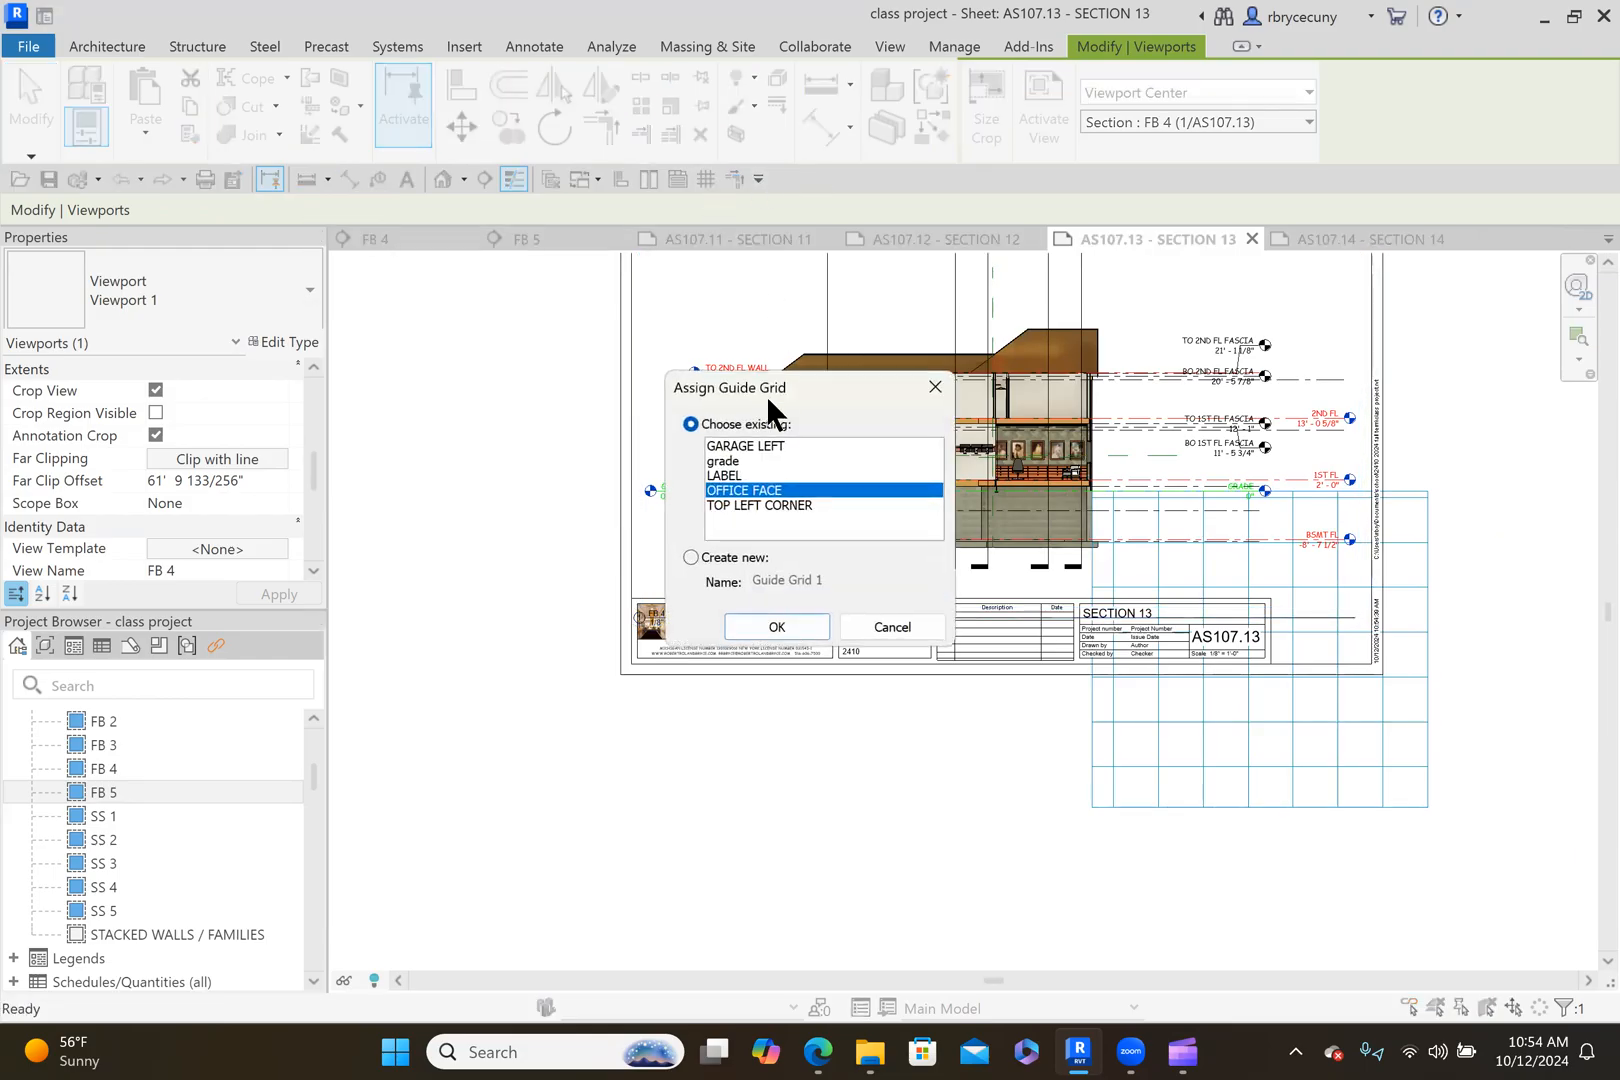
left_click(735, 476)
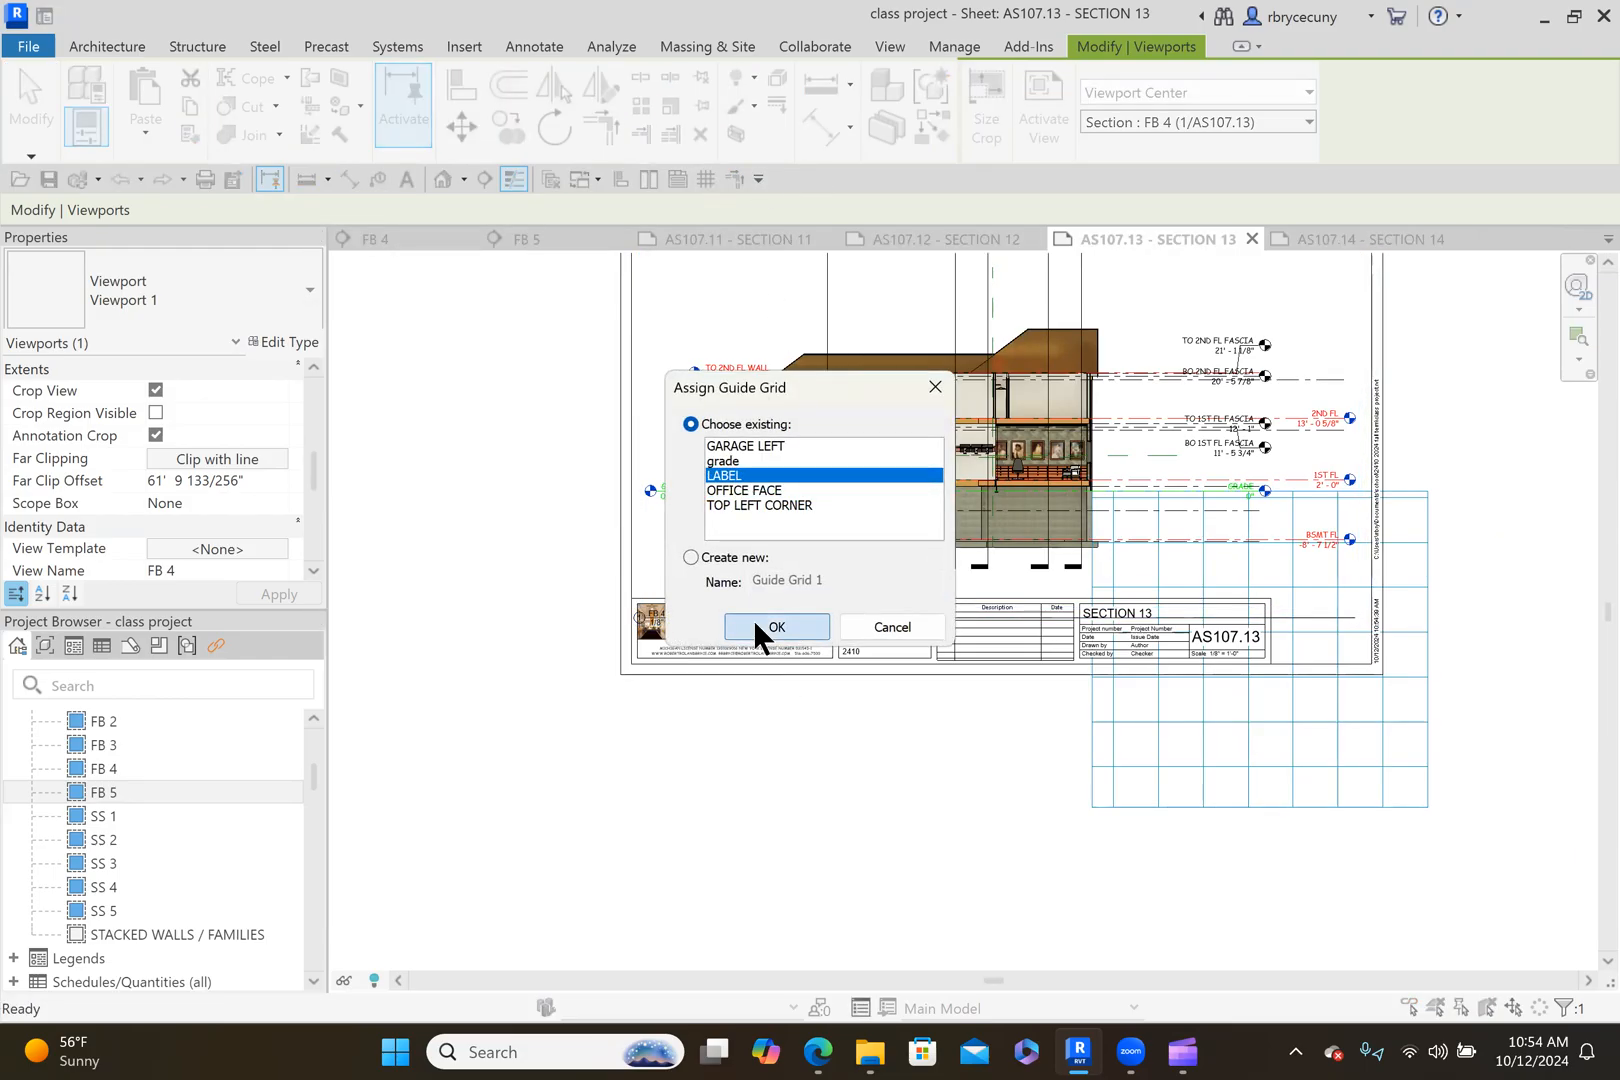
left_click(762, 630)
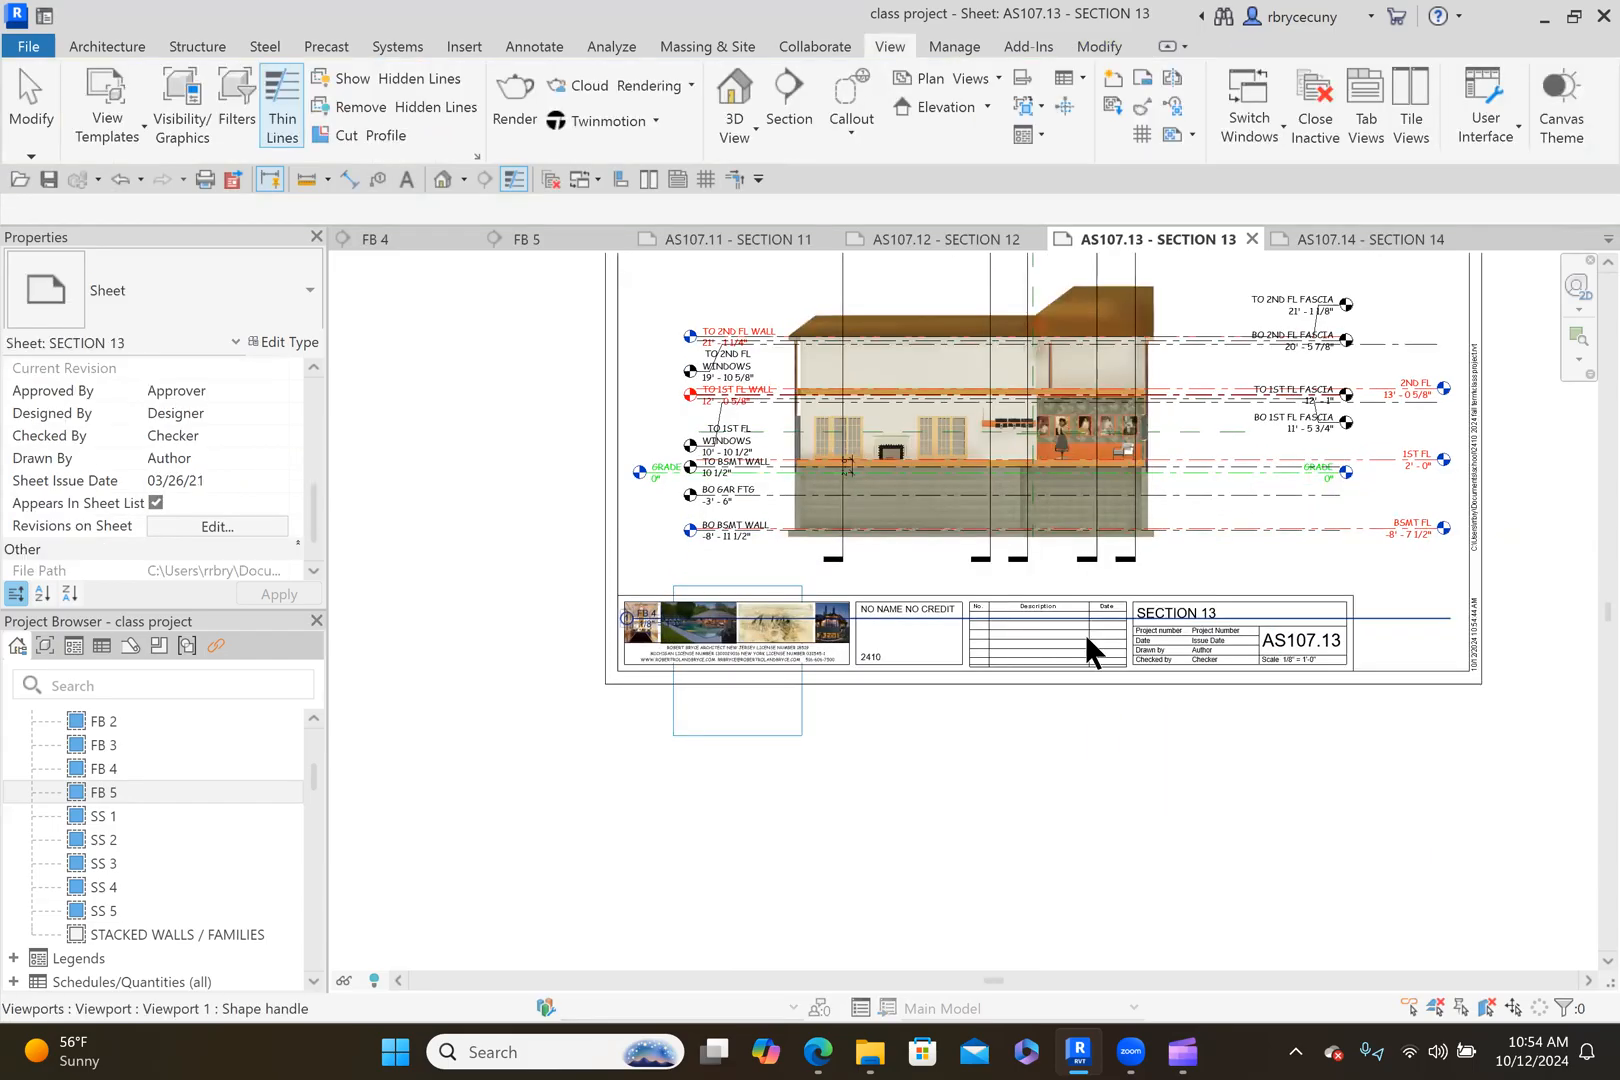
Move the FB 4 view title to the LABEL grid's top-left corner and shorten its title line to the grid's right edge.
scroll(1087, 613, "up", 3)
left_click(1165, 536)
left_click_drag(1165, 536, 1186, 553)
scroll(1186, 553, "down", 5)
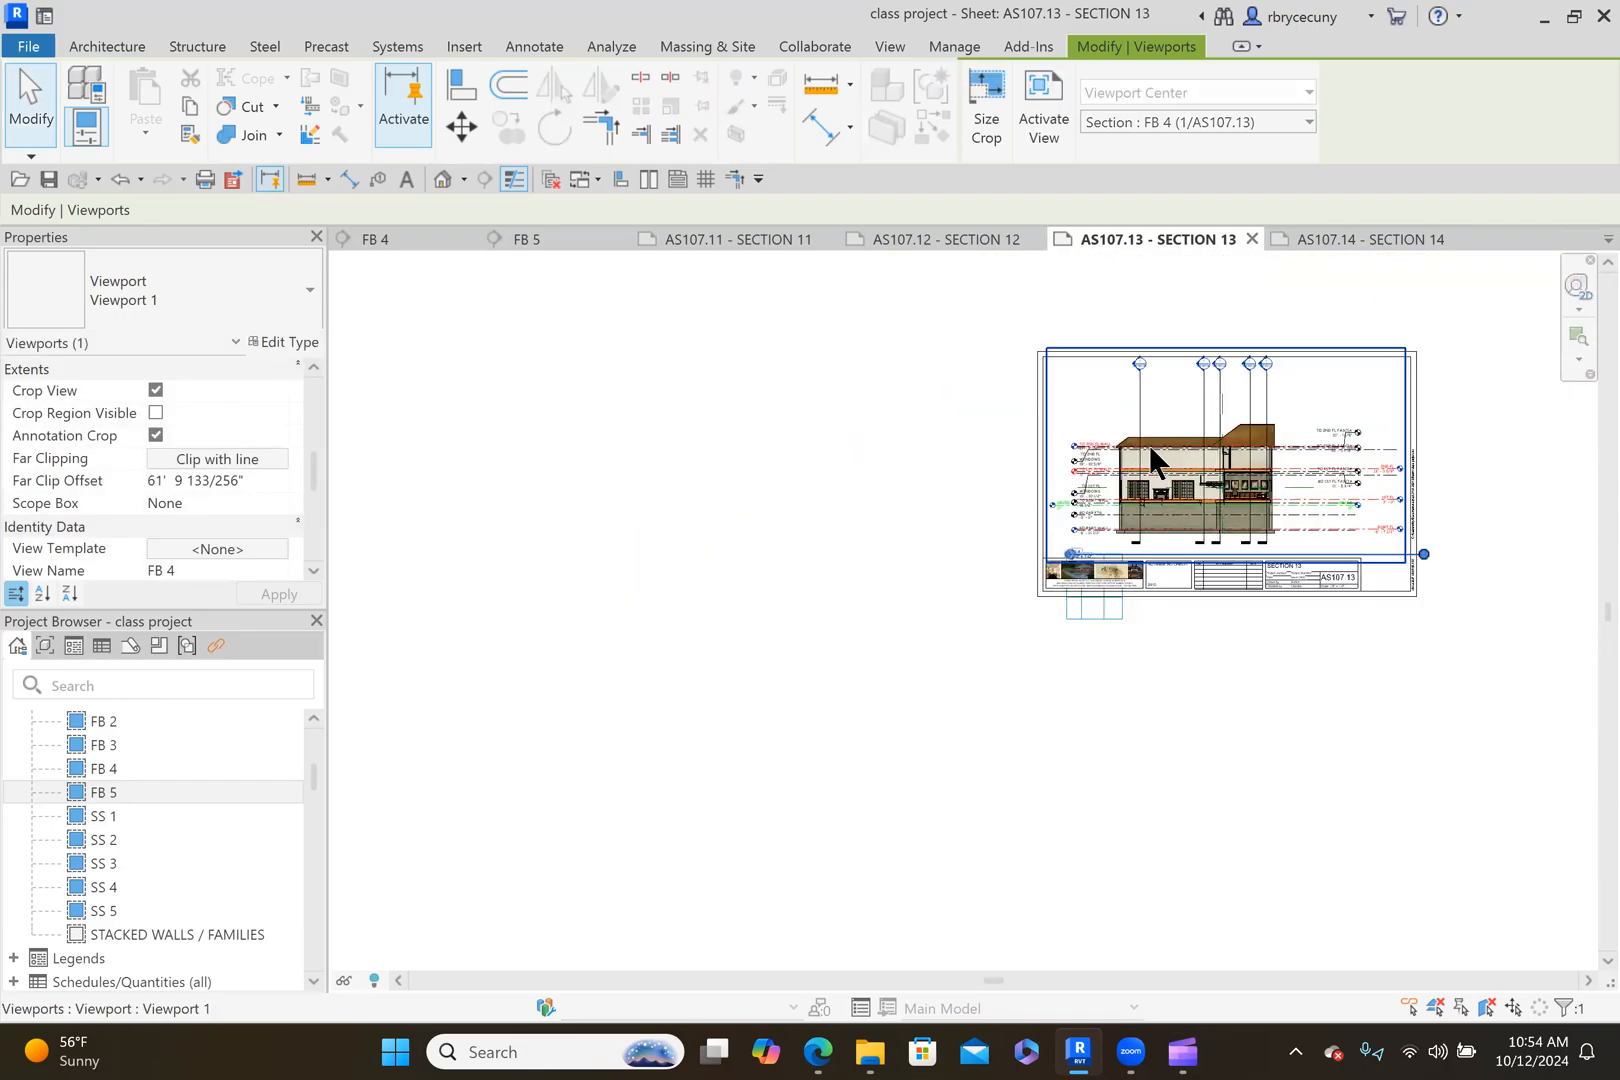
scroll(1435, 561, "up", 3)
left_click_drag(1409, 544, 805, 543)
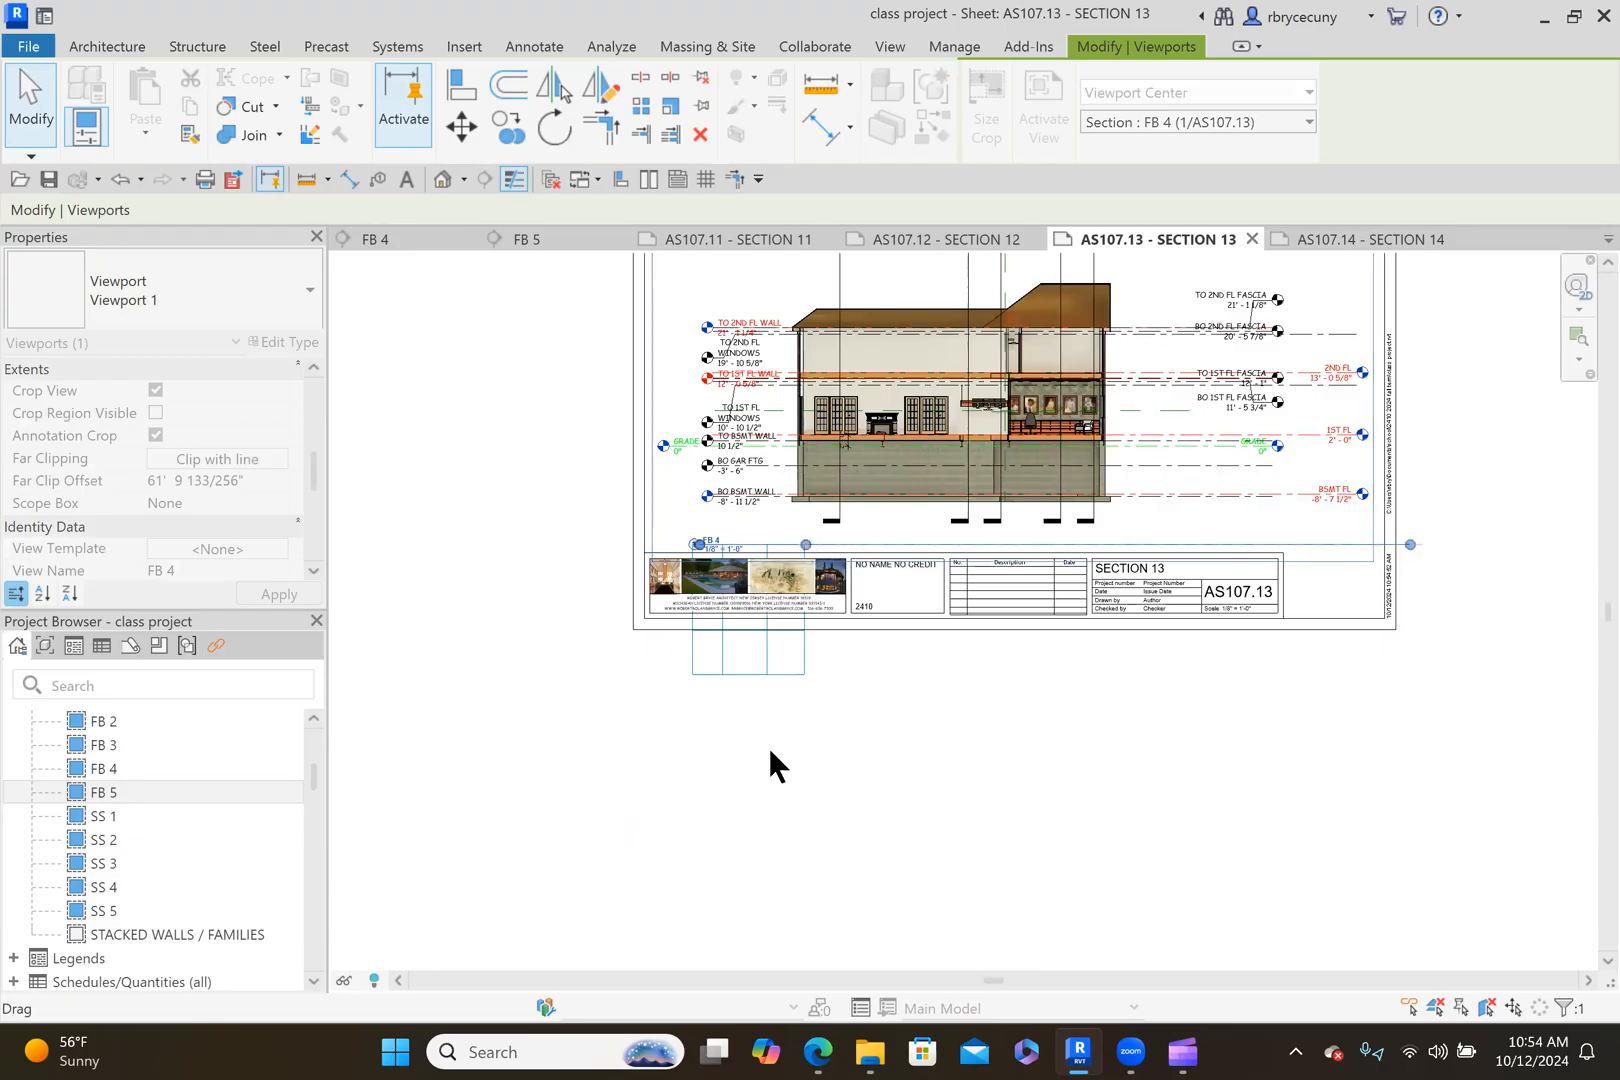
left_click(823, 665)
scroll(745, 575, "up", 5)
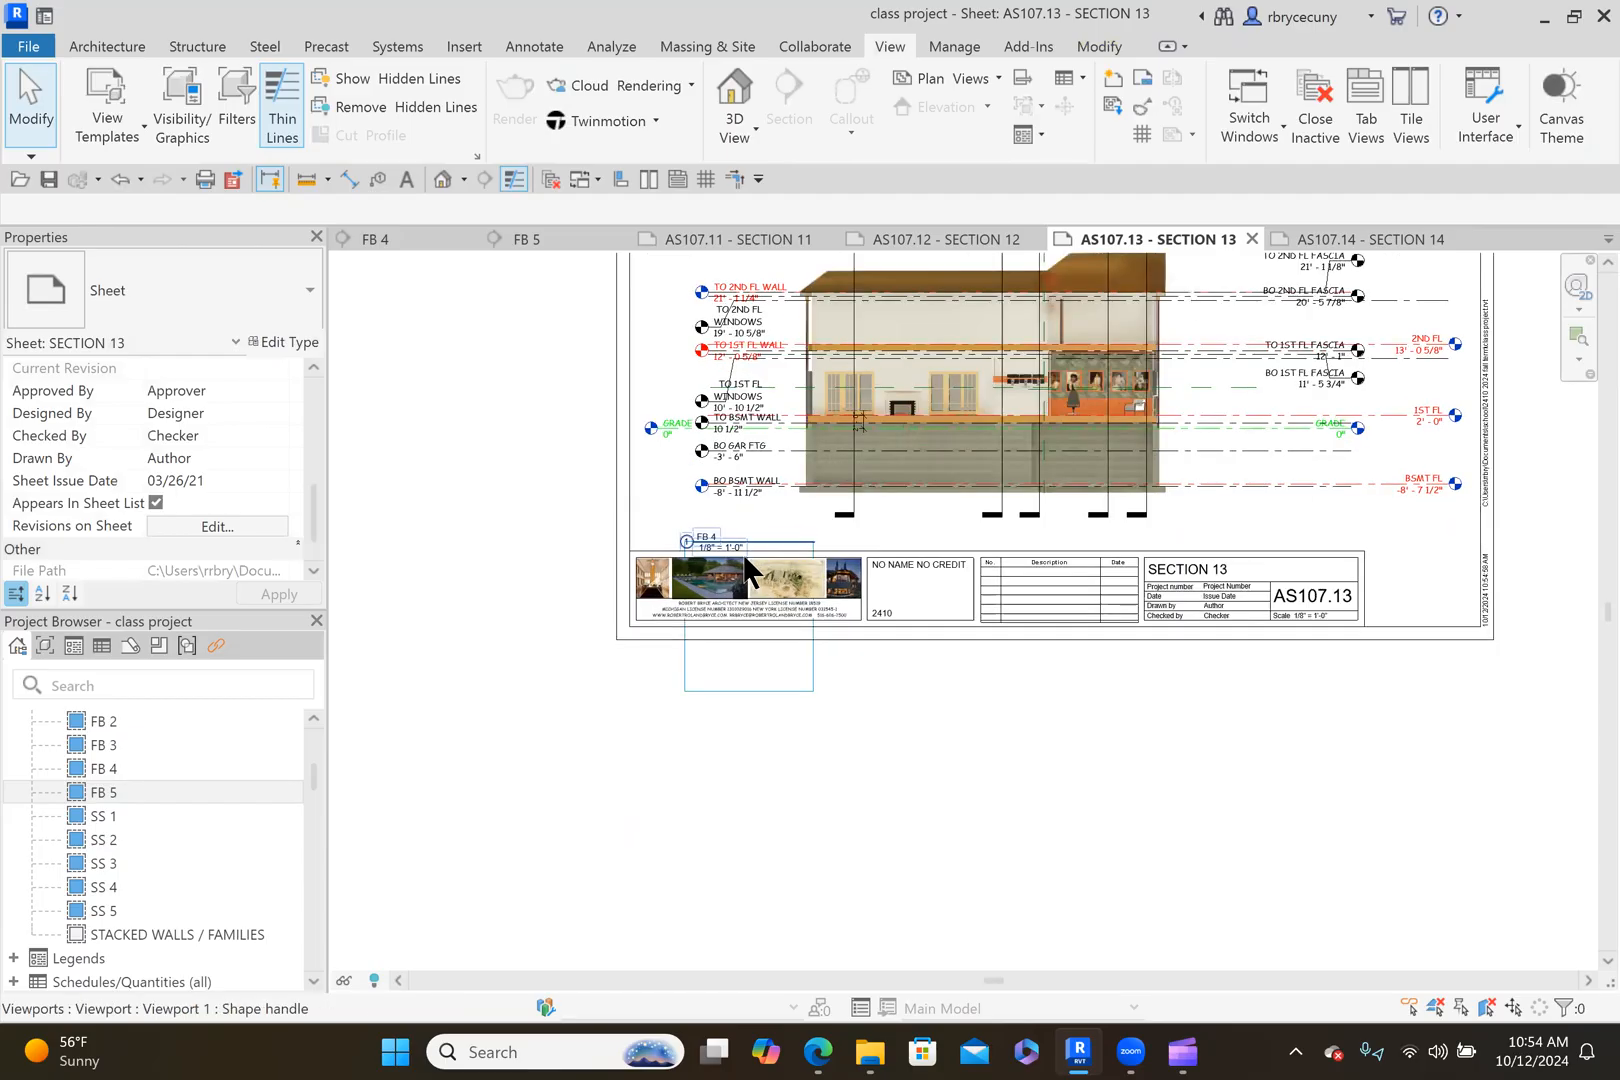
Assign the existing guide grid OFFICE FACE to sheet AS107.12.
scroll(745, 572, "down", 4)
scroll(1040, 225, "down", 2)
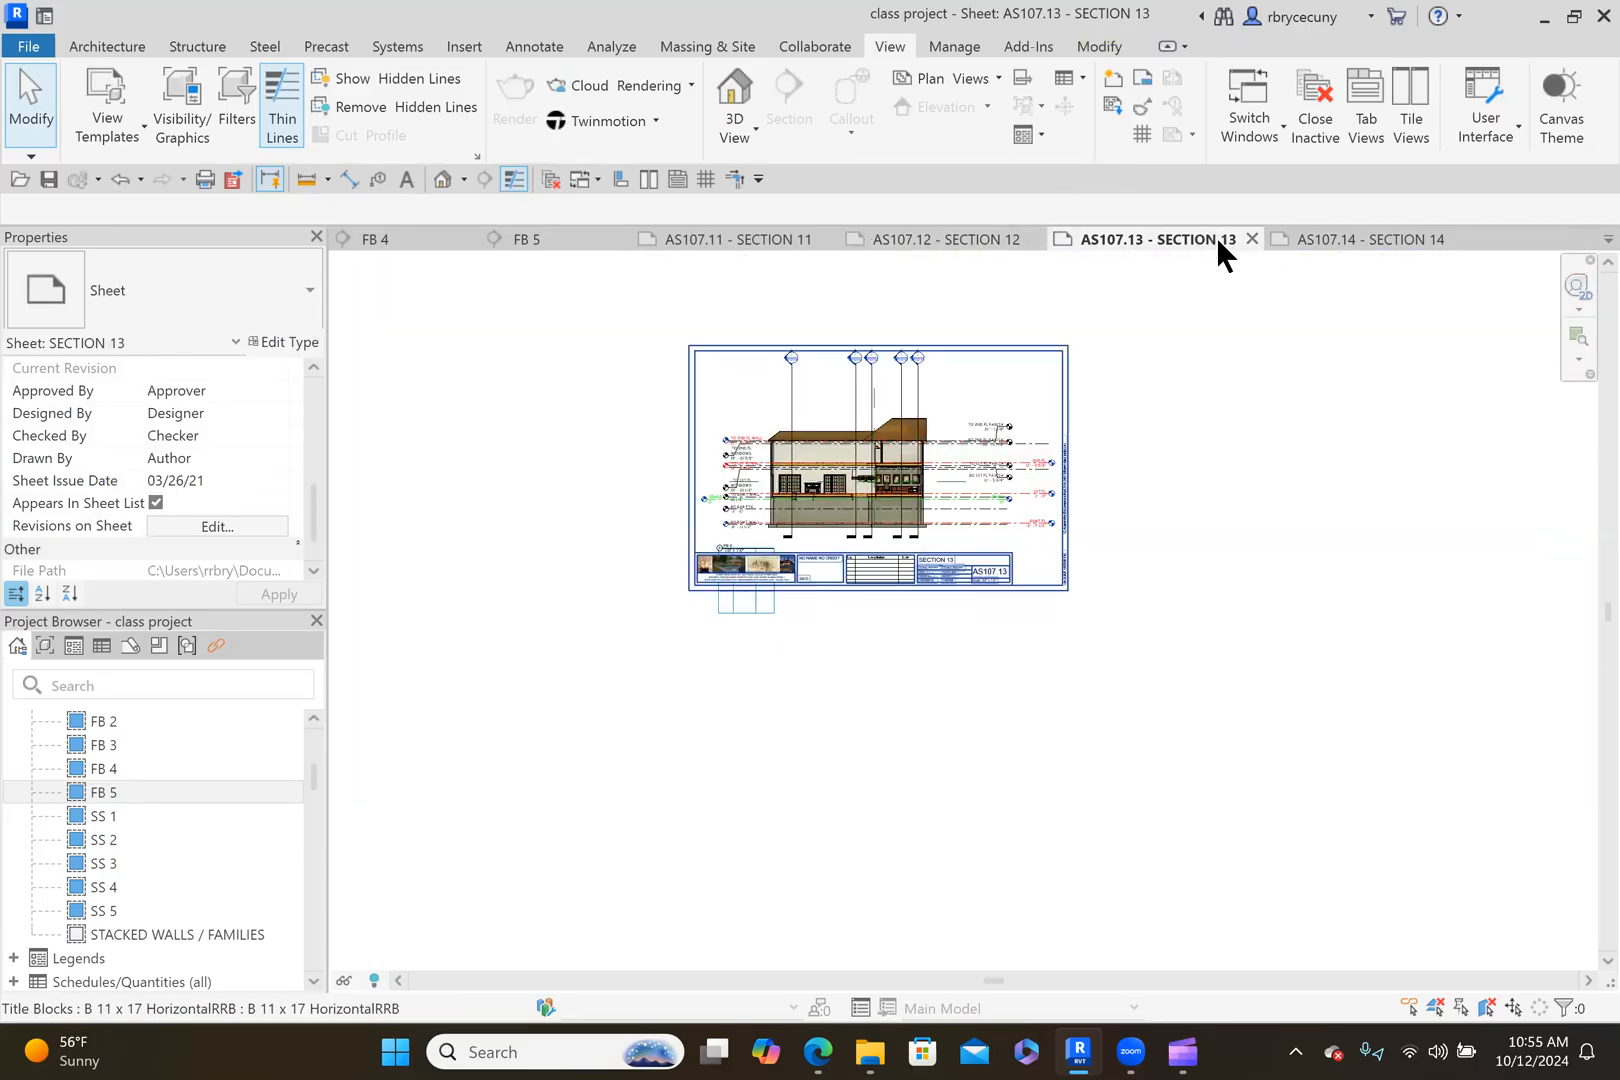
left_click(952, 243)
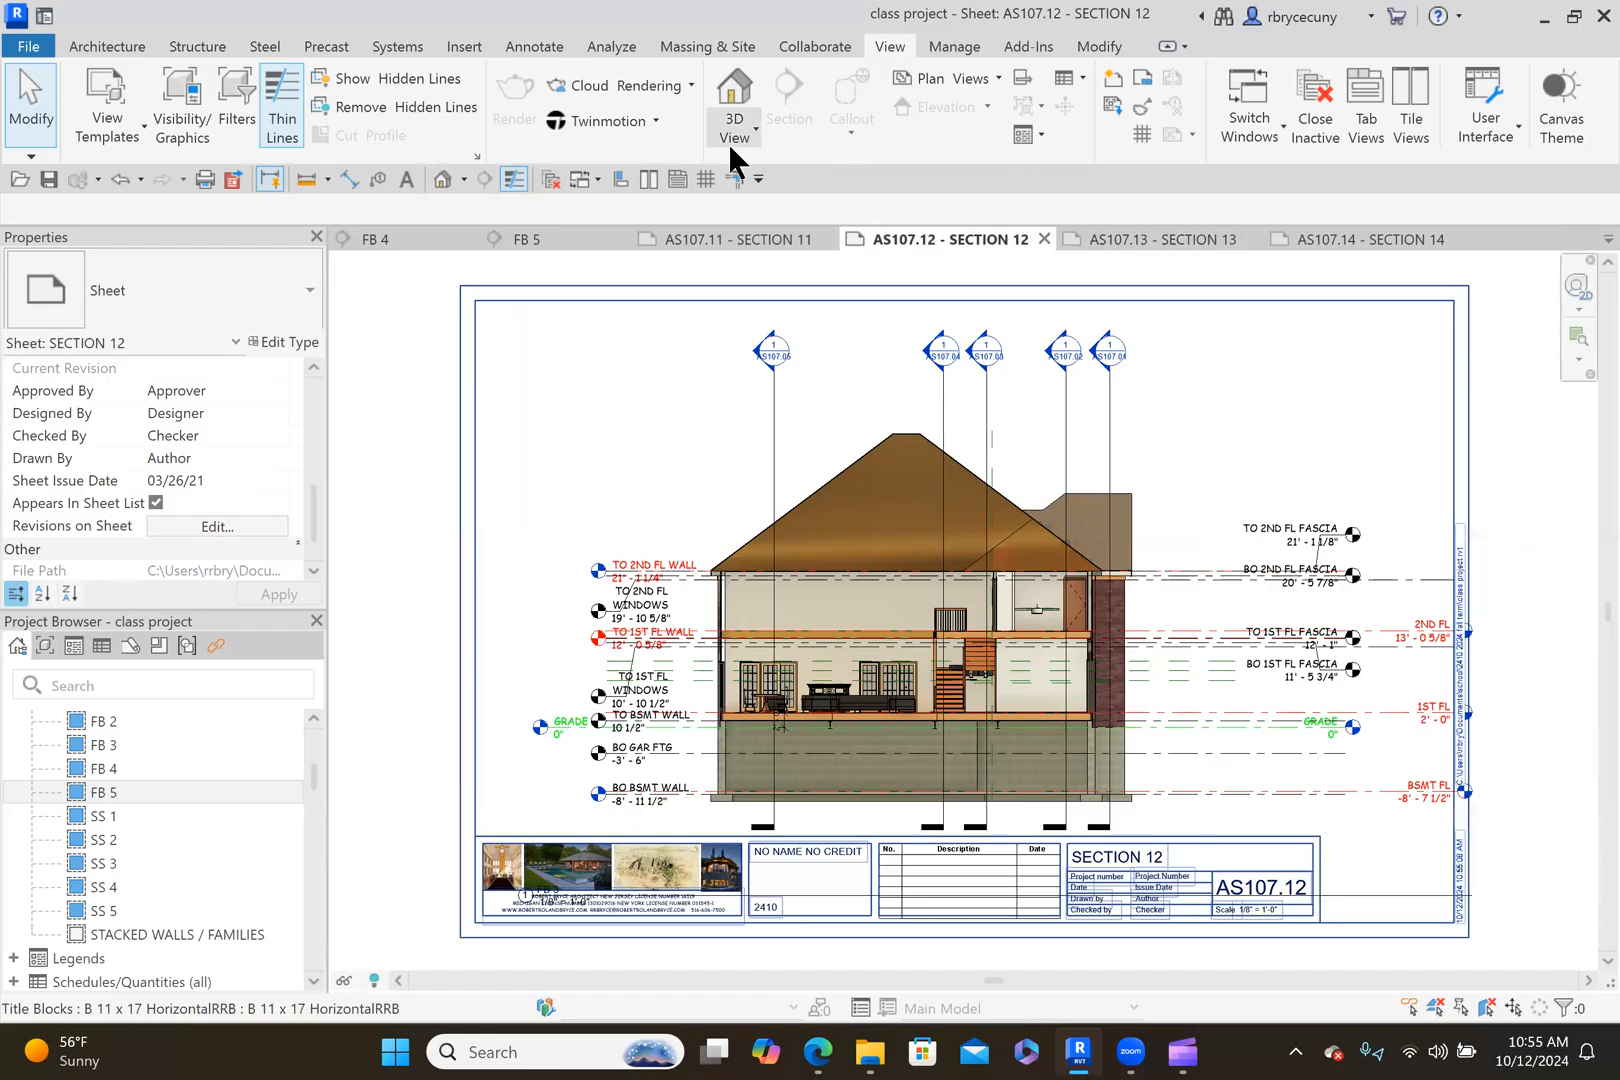
left_click(706, 180)
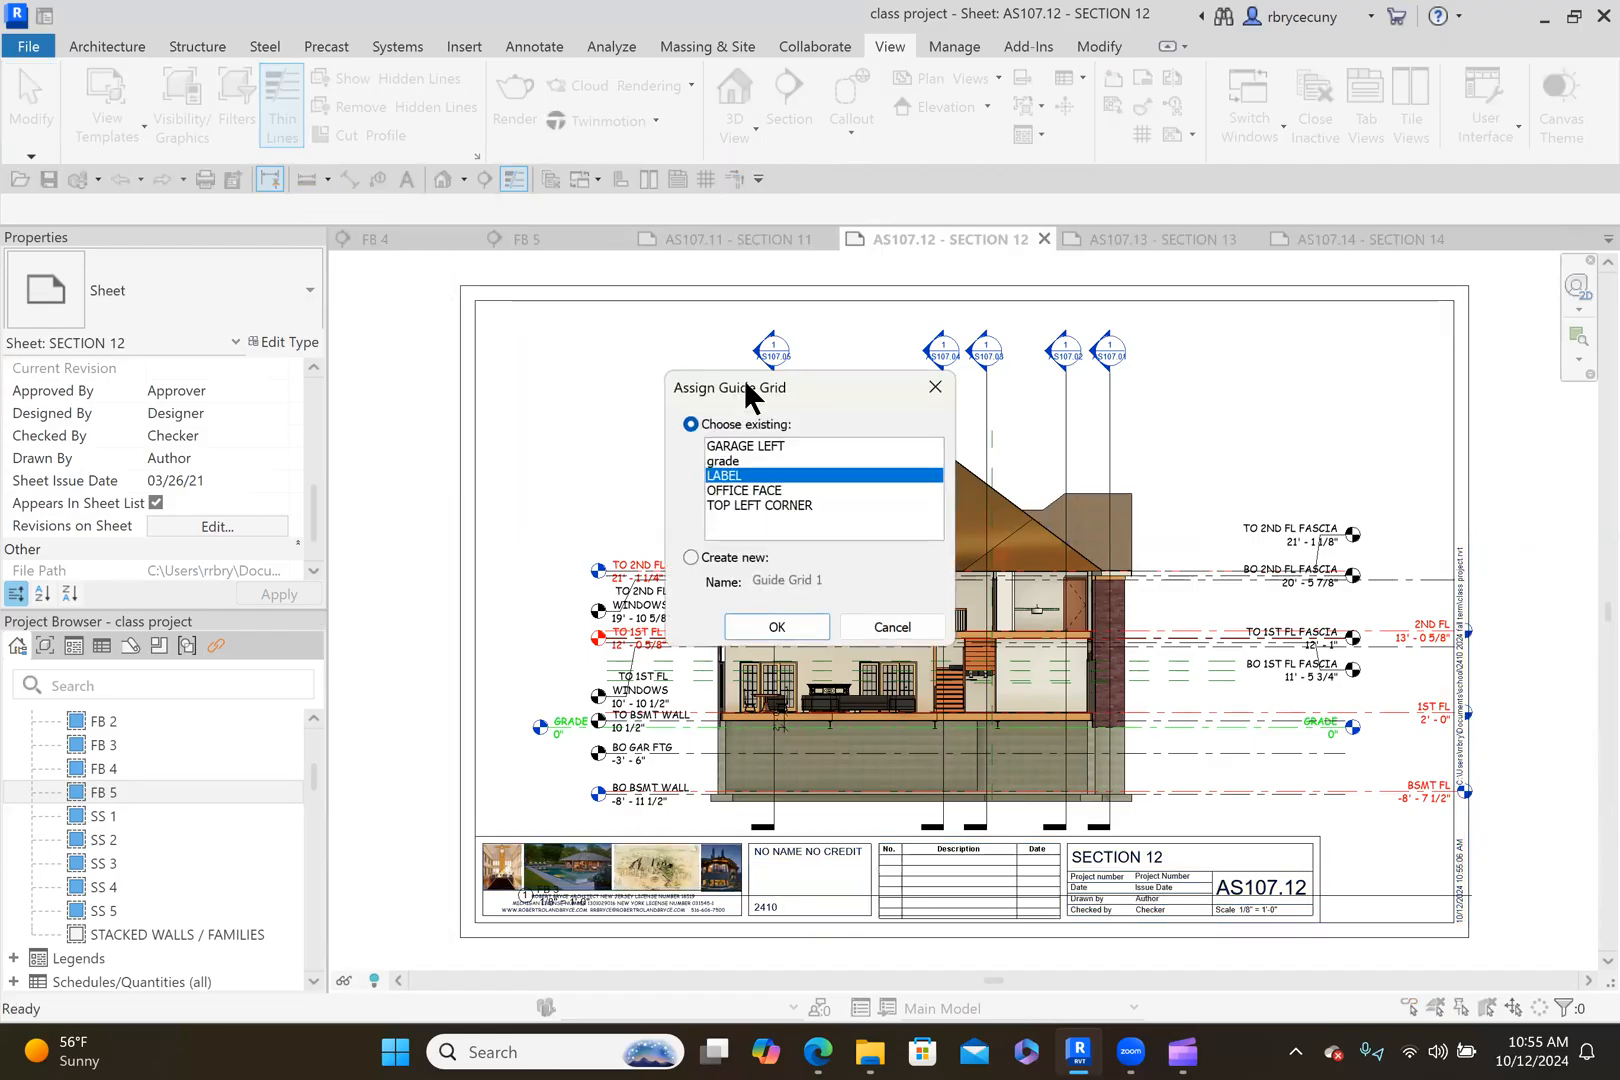
left_click(740, 490)
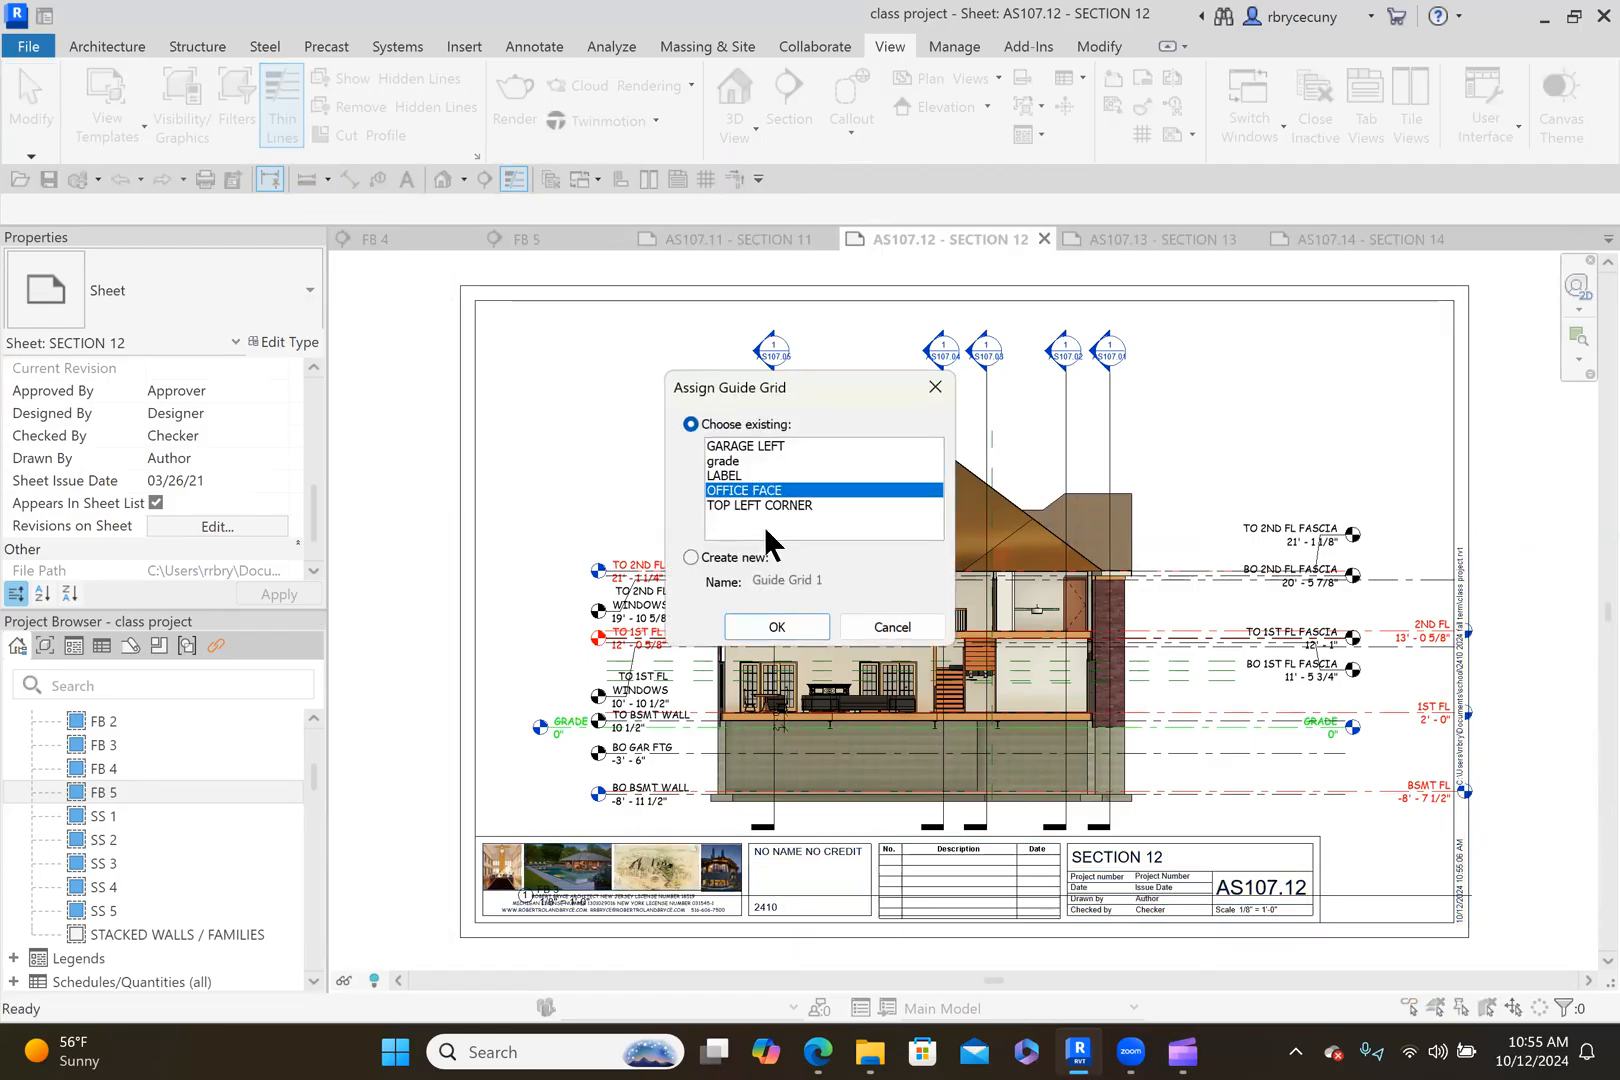
left_click(776, 627)
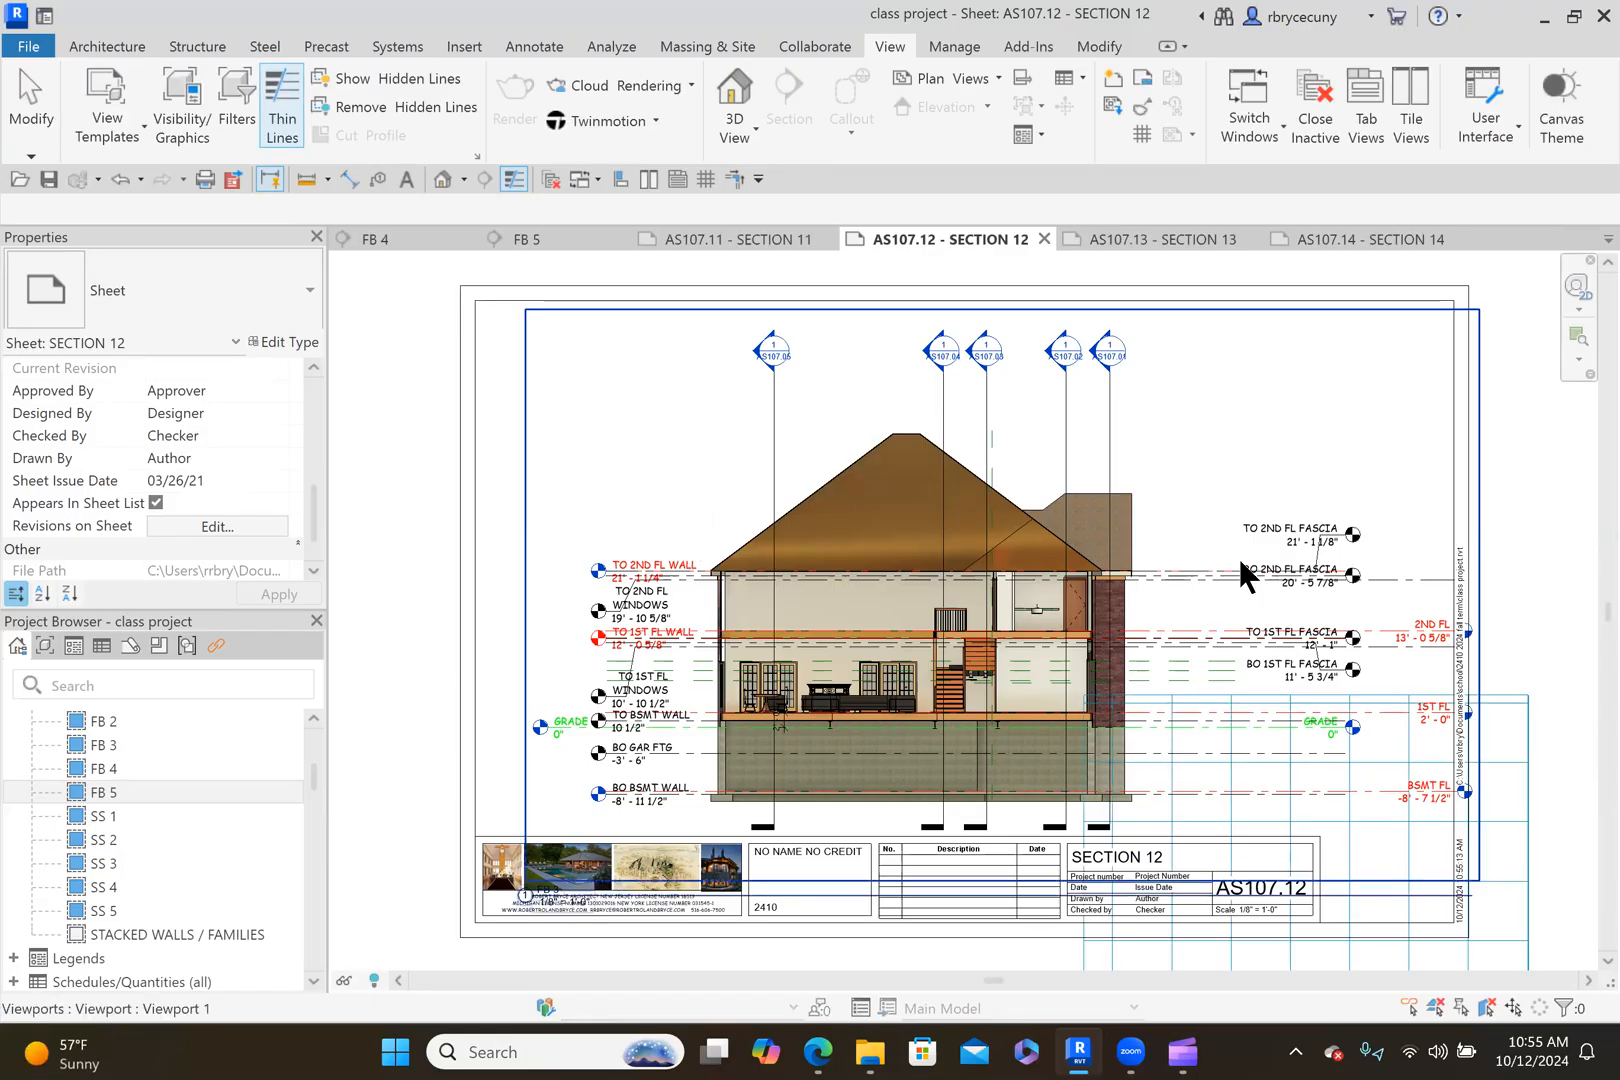
Nudge the FB 3 viewport up on the sheet until its grade line meets the top edge of the guide grid.
scroll(1156, 471, "up", 5)
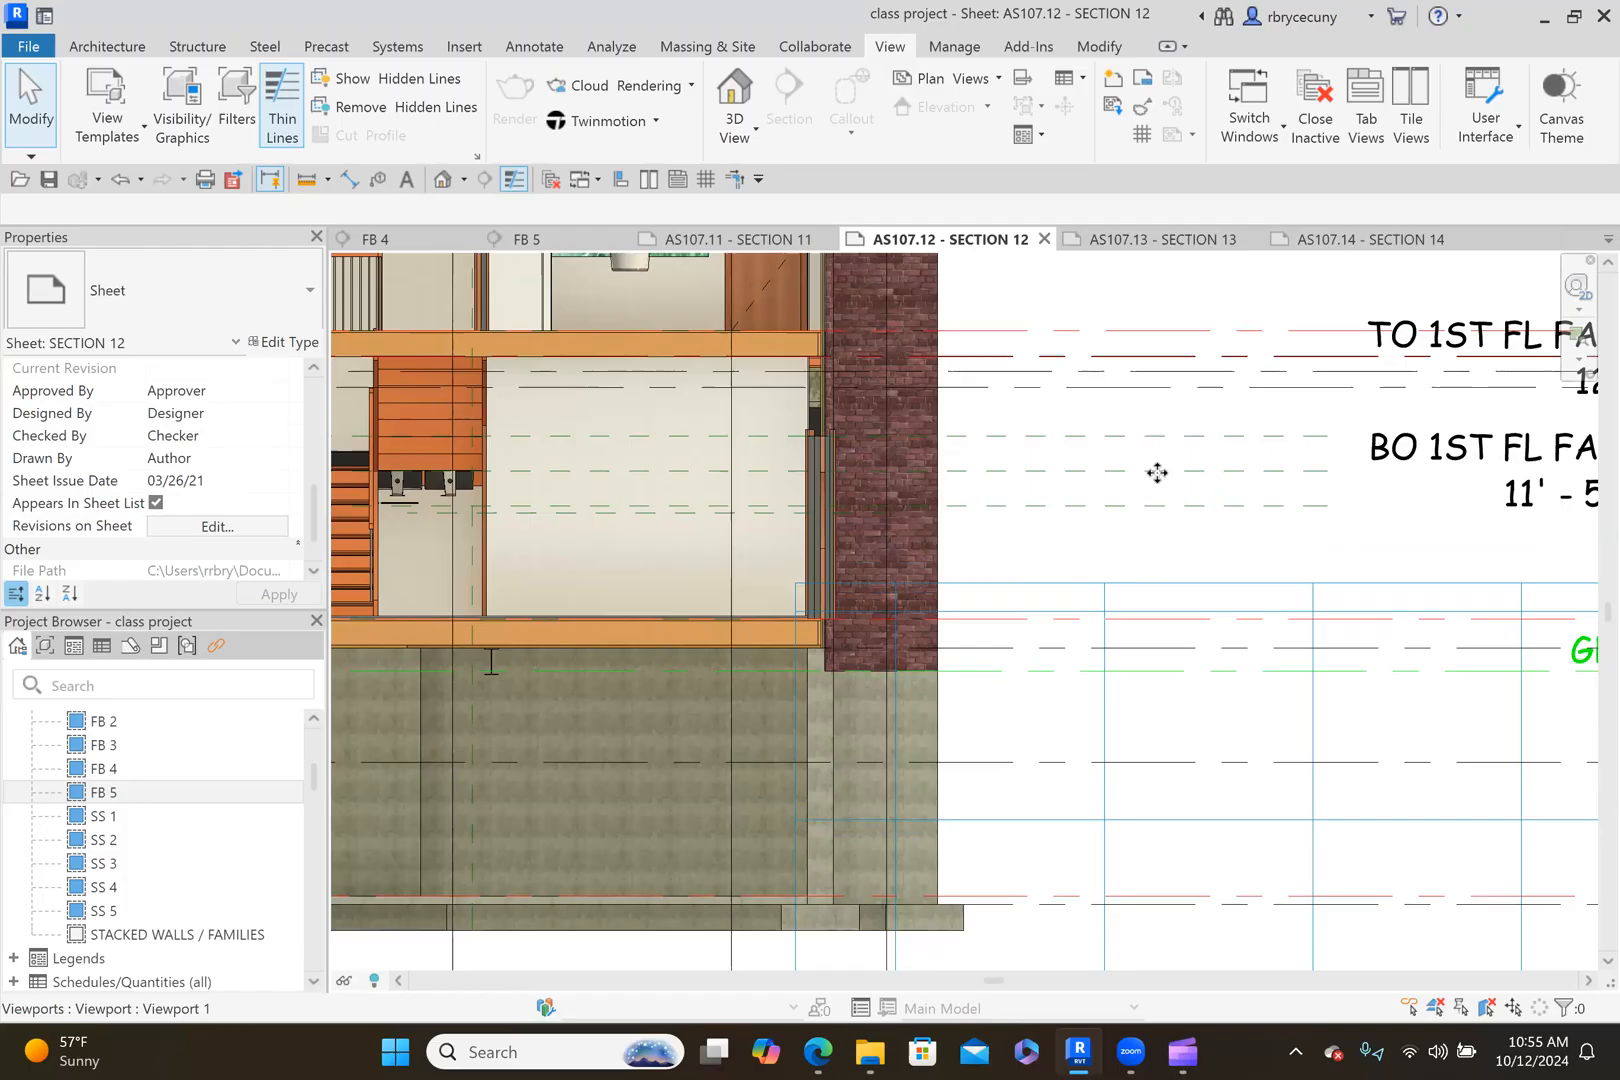
left_click(1157, 472)
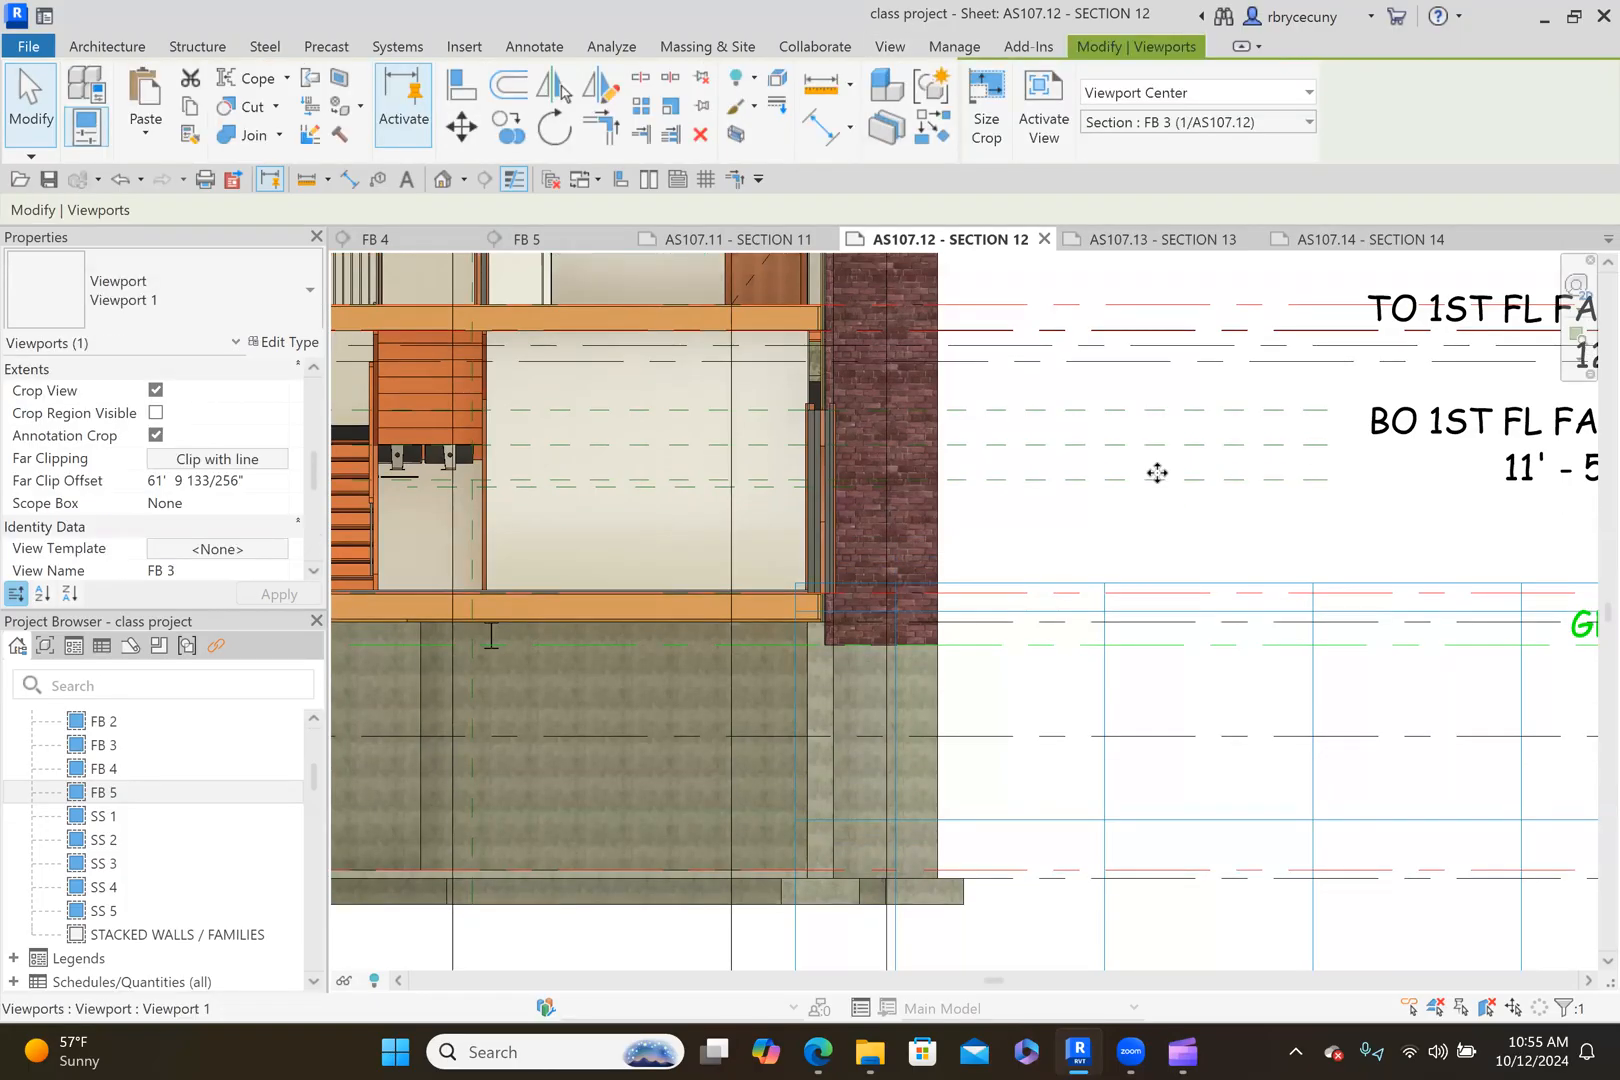
key("Up")
key("Up")
key("Up")
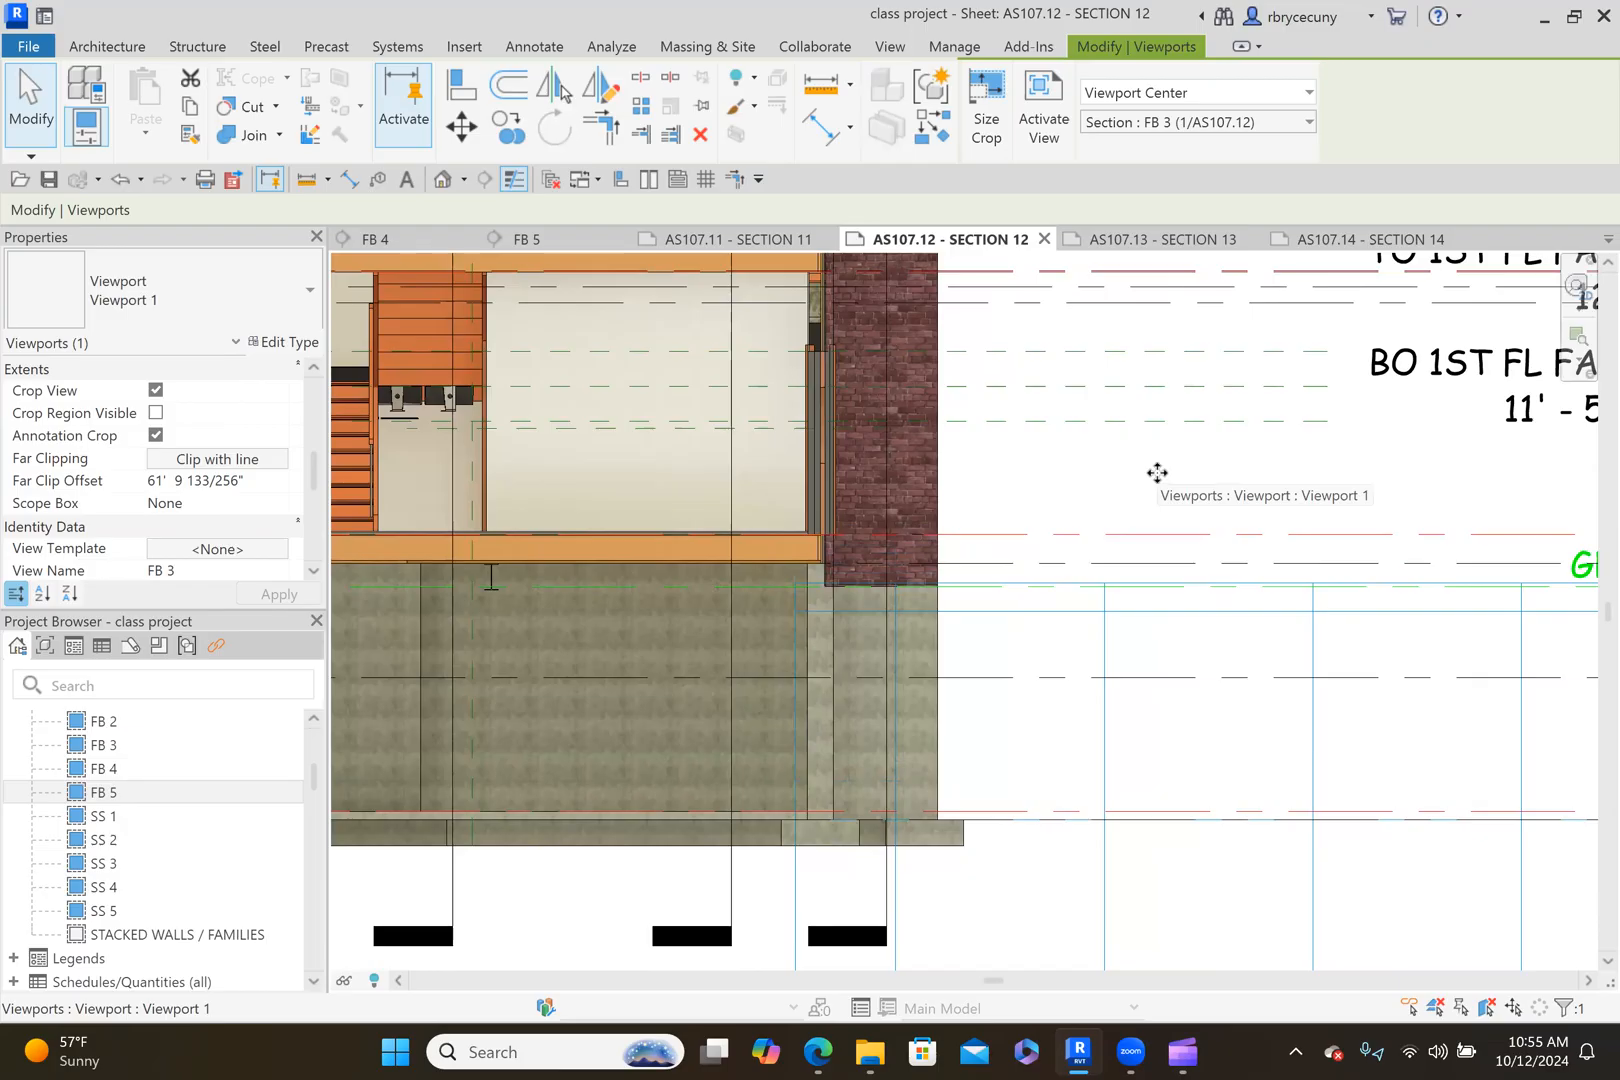
scroll(1070, 593, "up", 4)
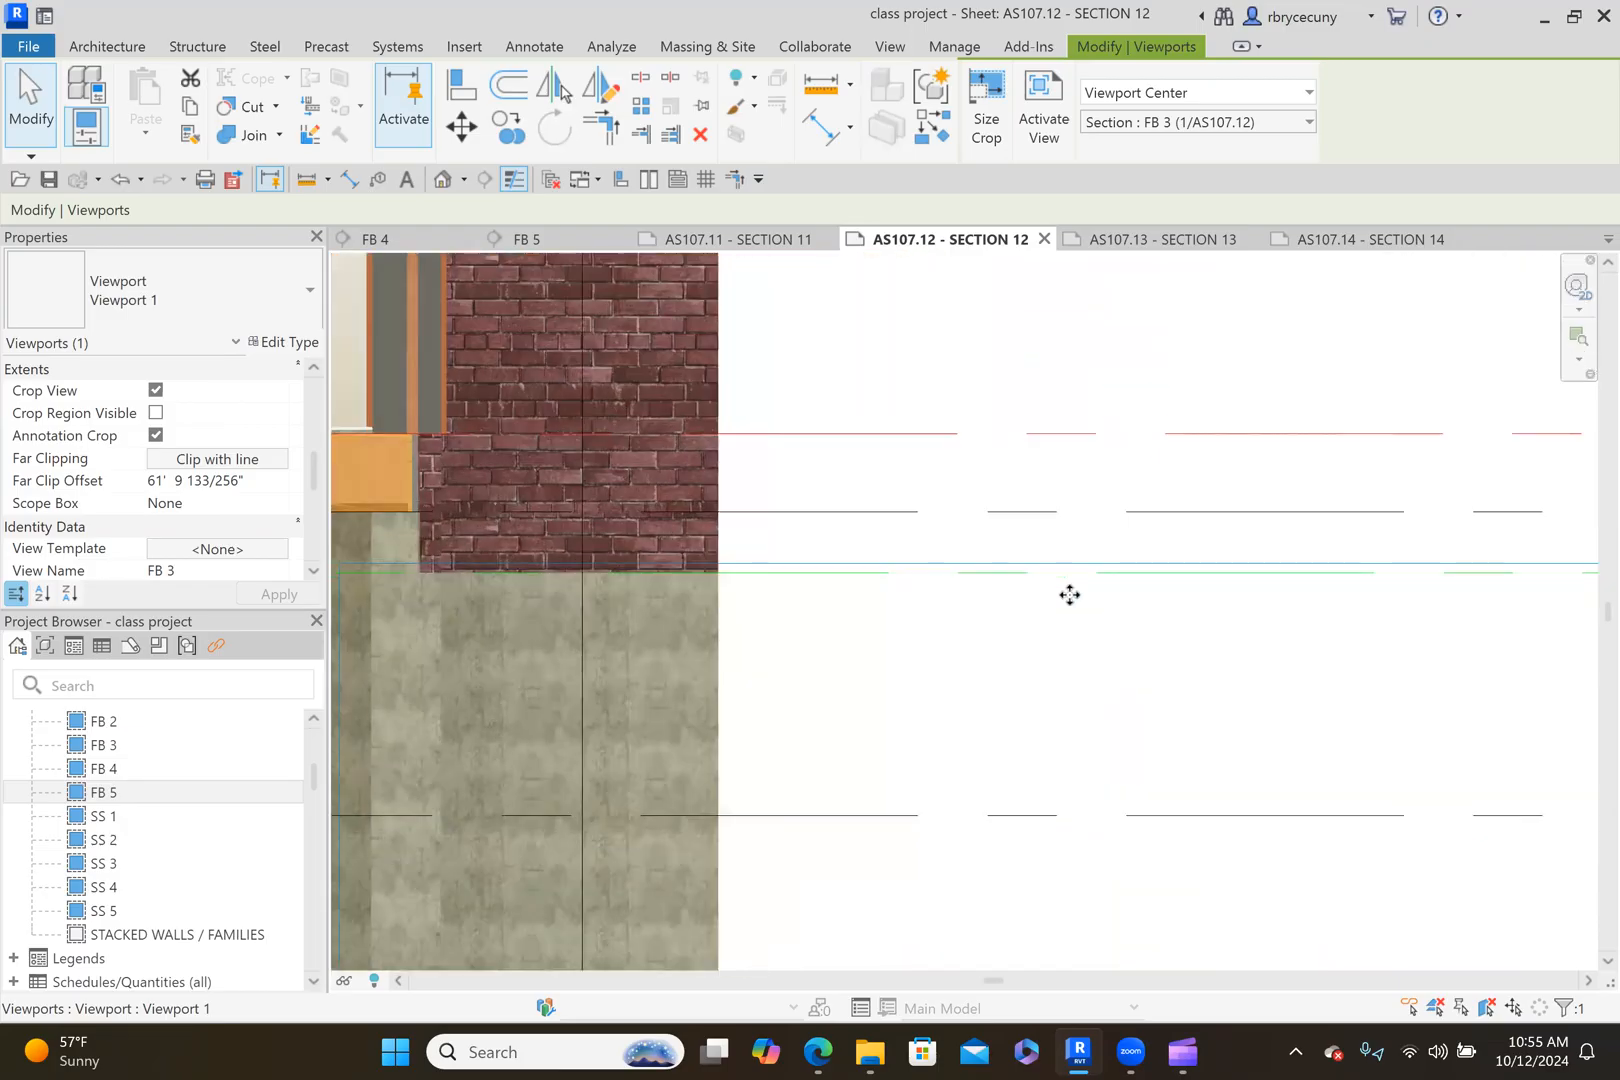
scroll(1070, 594, "up", 2)
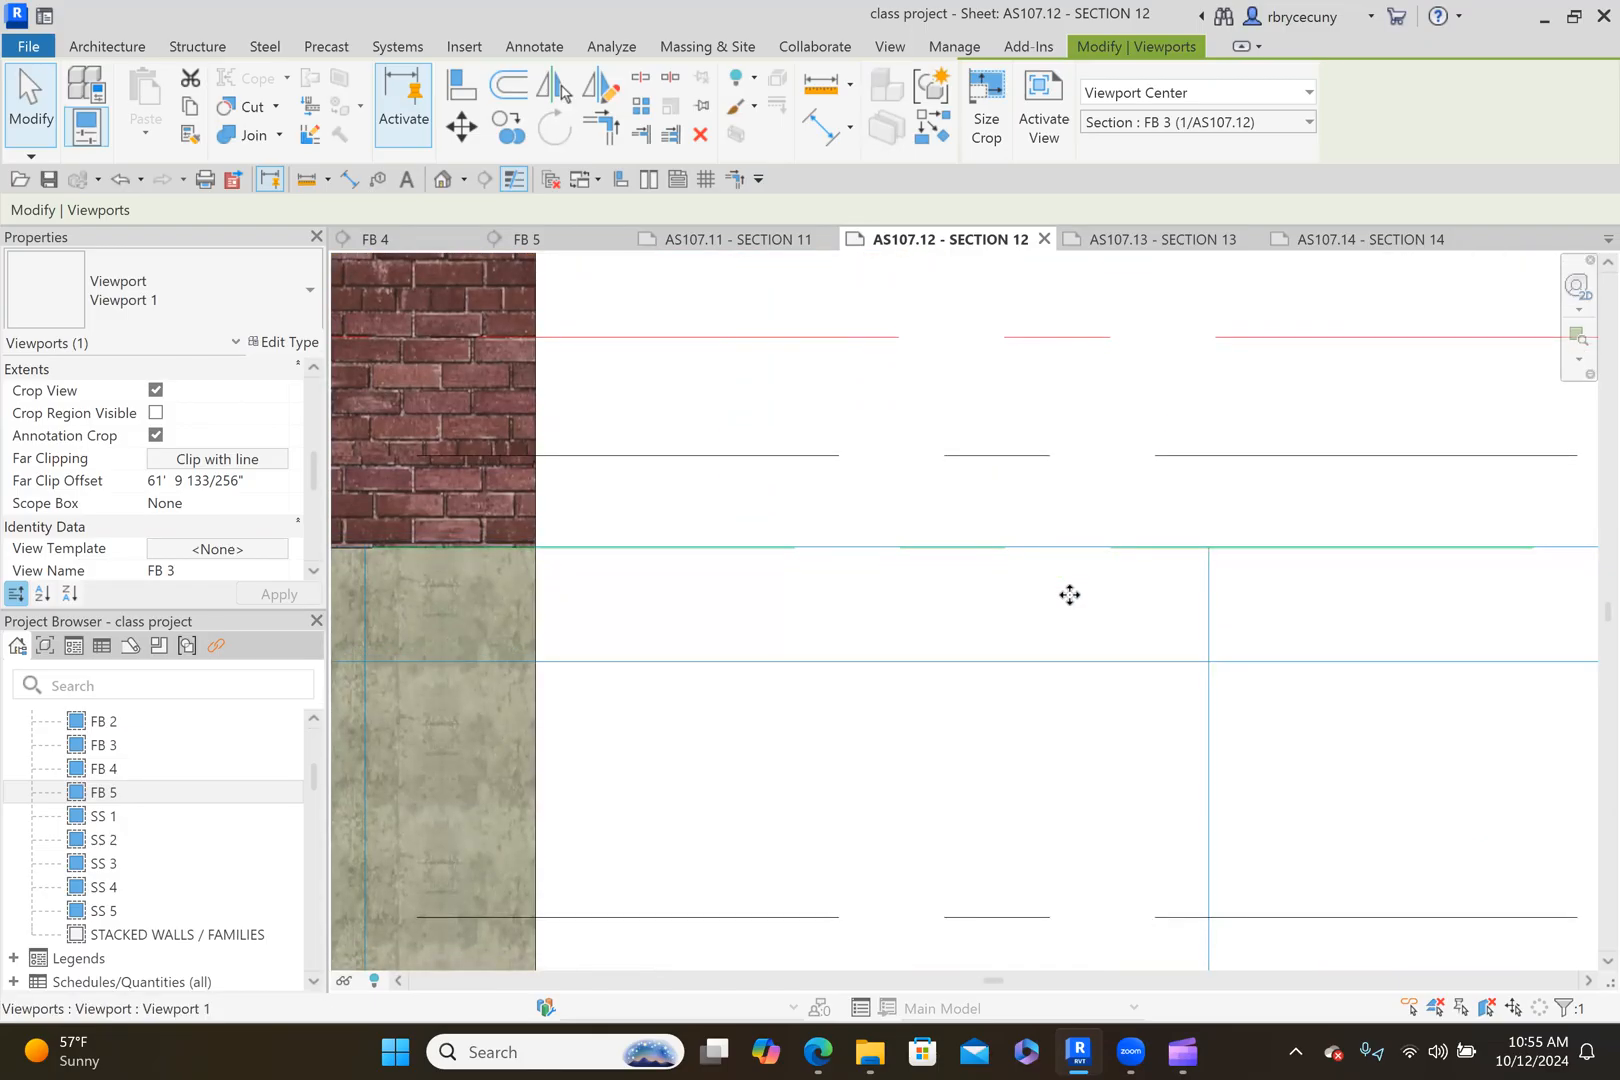
Nudge the FB 3 viewport sideways until the brick wall's outer face meets the left edge of the guide grid.
scroll(1039, 577, "down", 6)
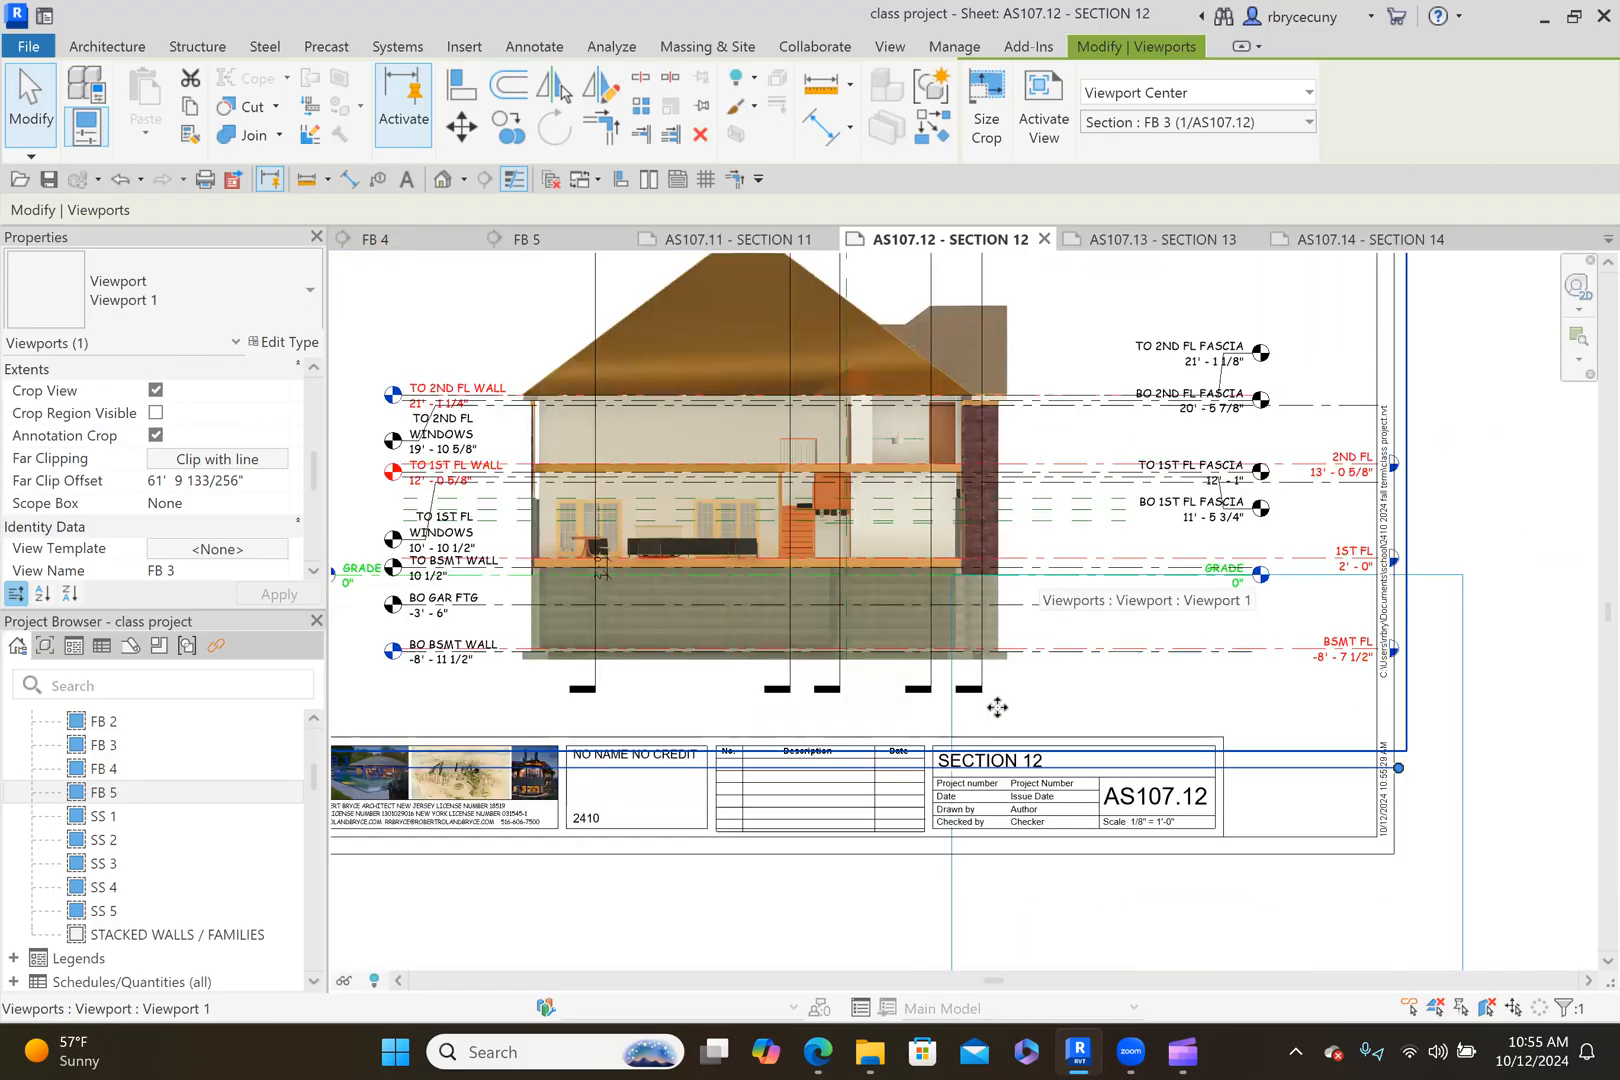
scroll(997, 707, "up", 3)
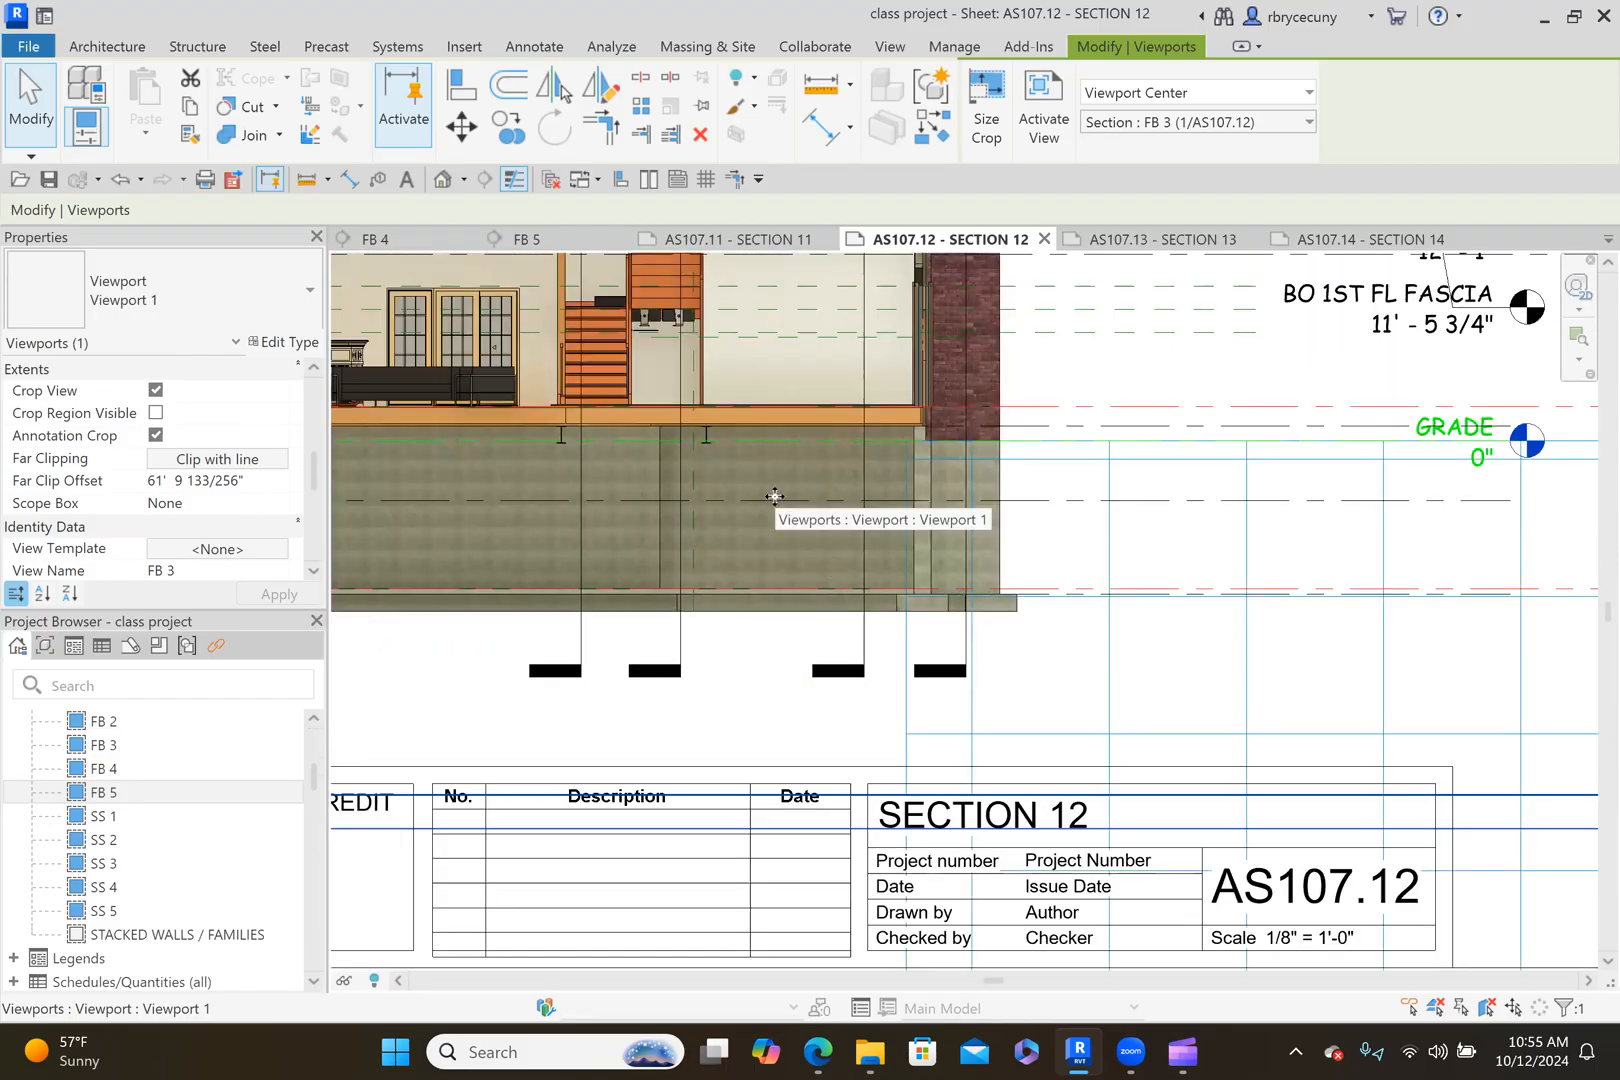
key("Left")
key("Left")
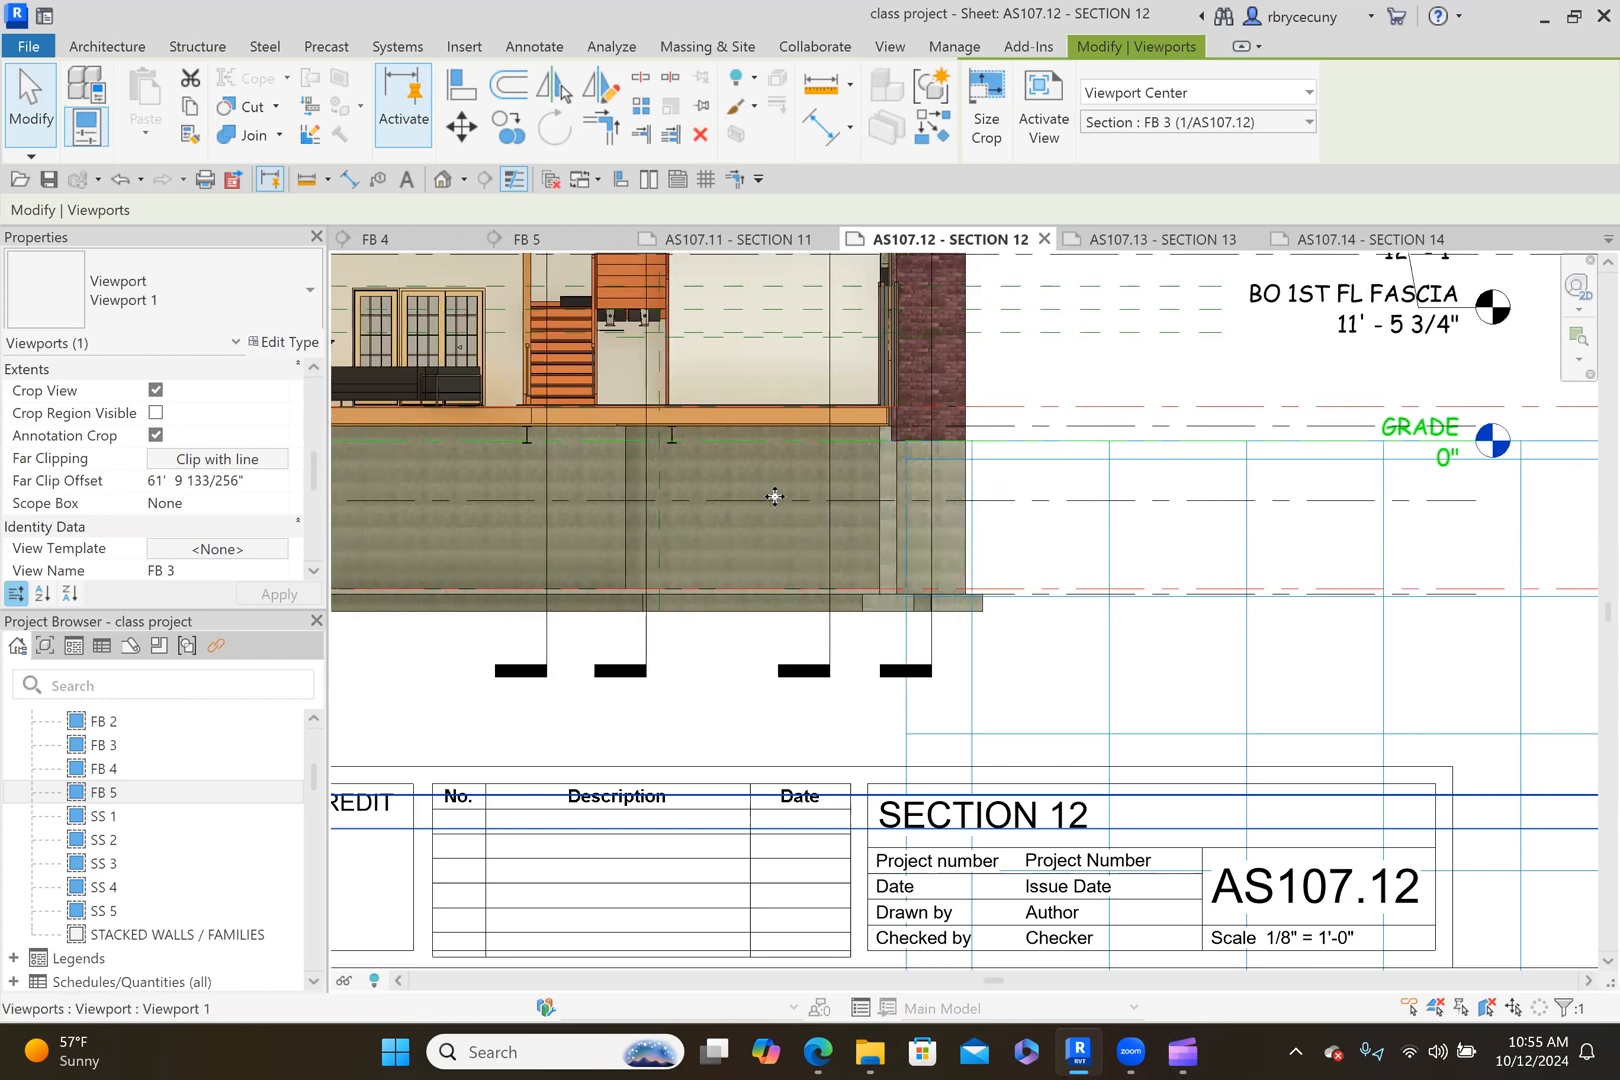
key("Left")
key("Left")
key("Left")
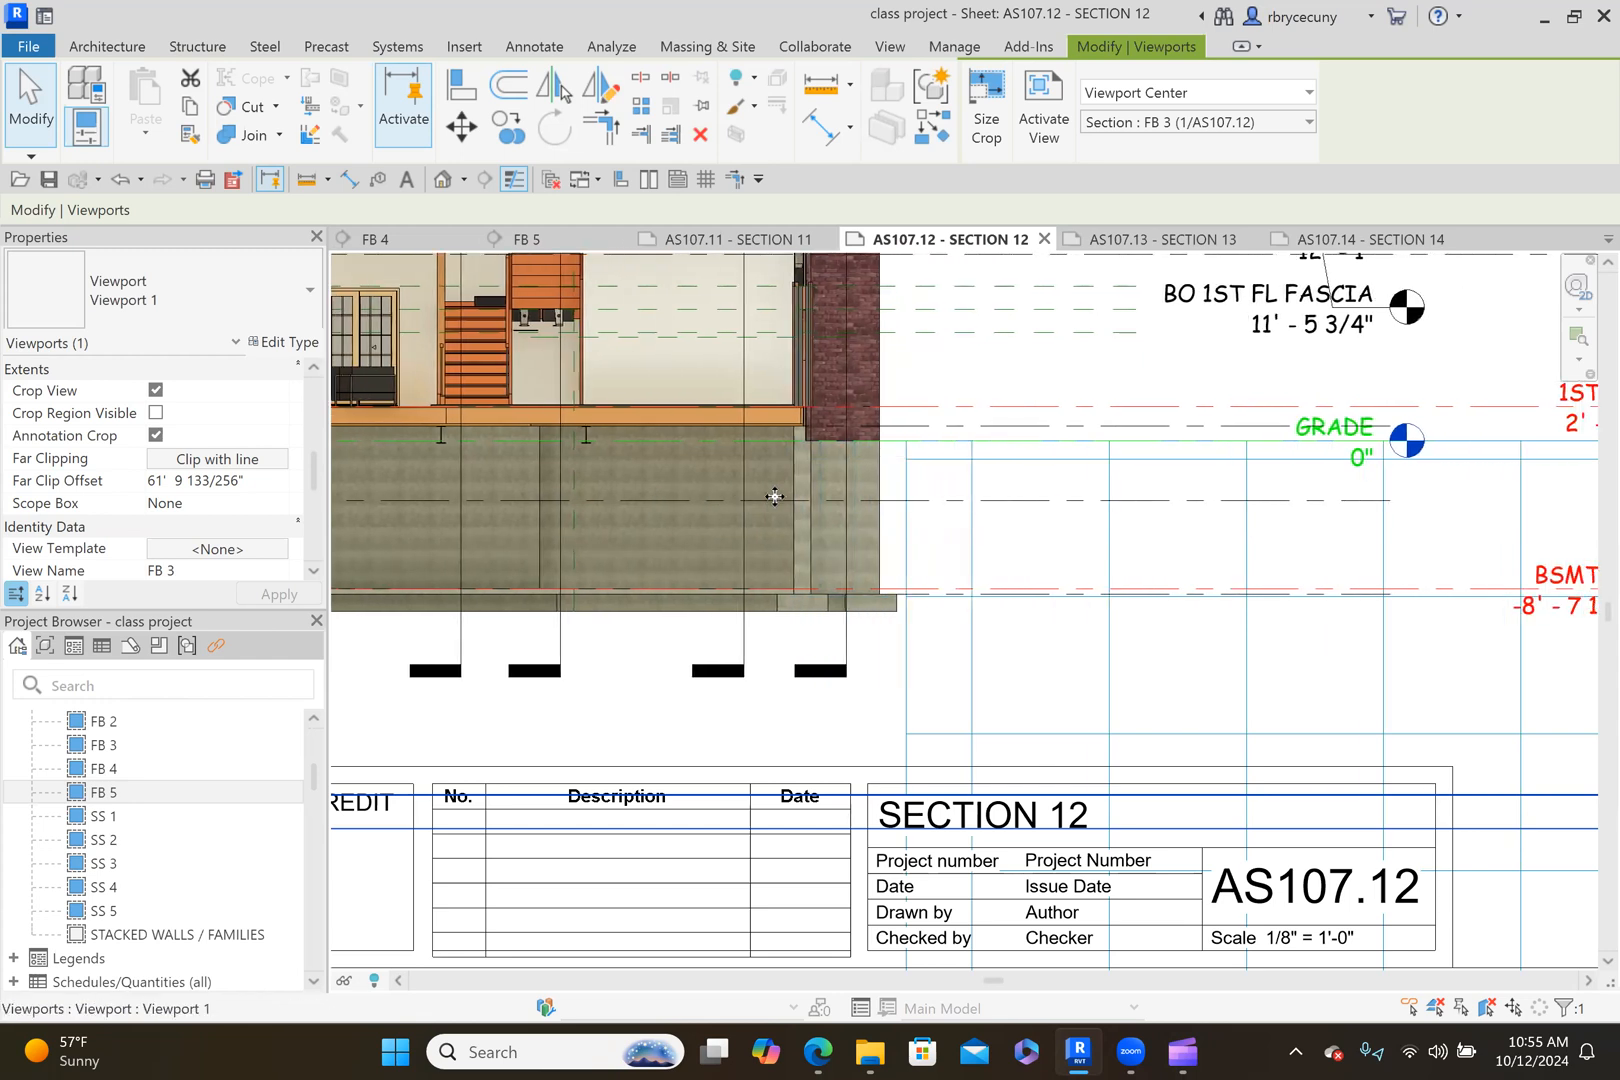
key("Right")
key("Right")
key("Right")
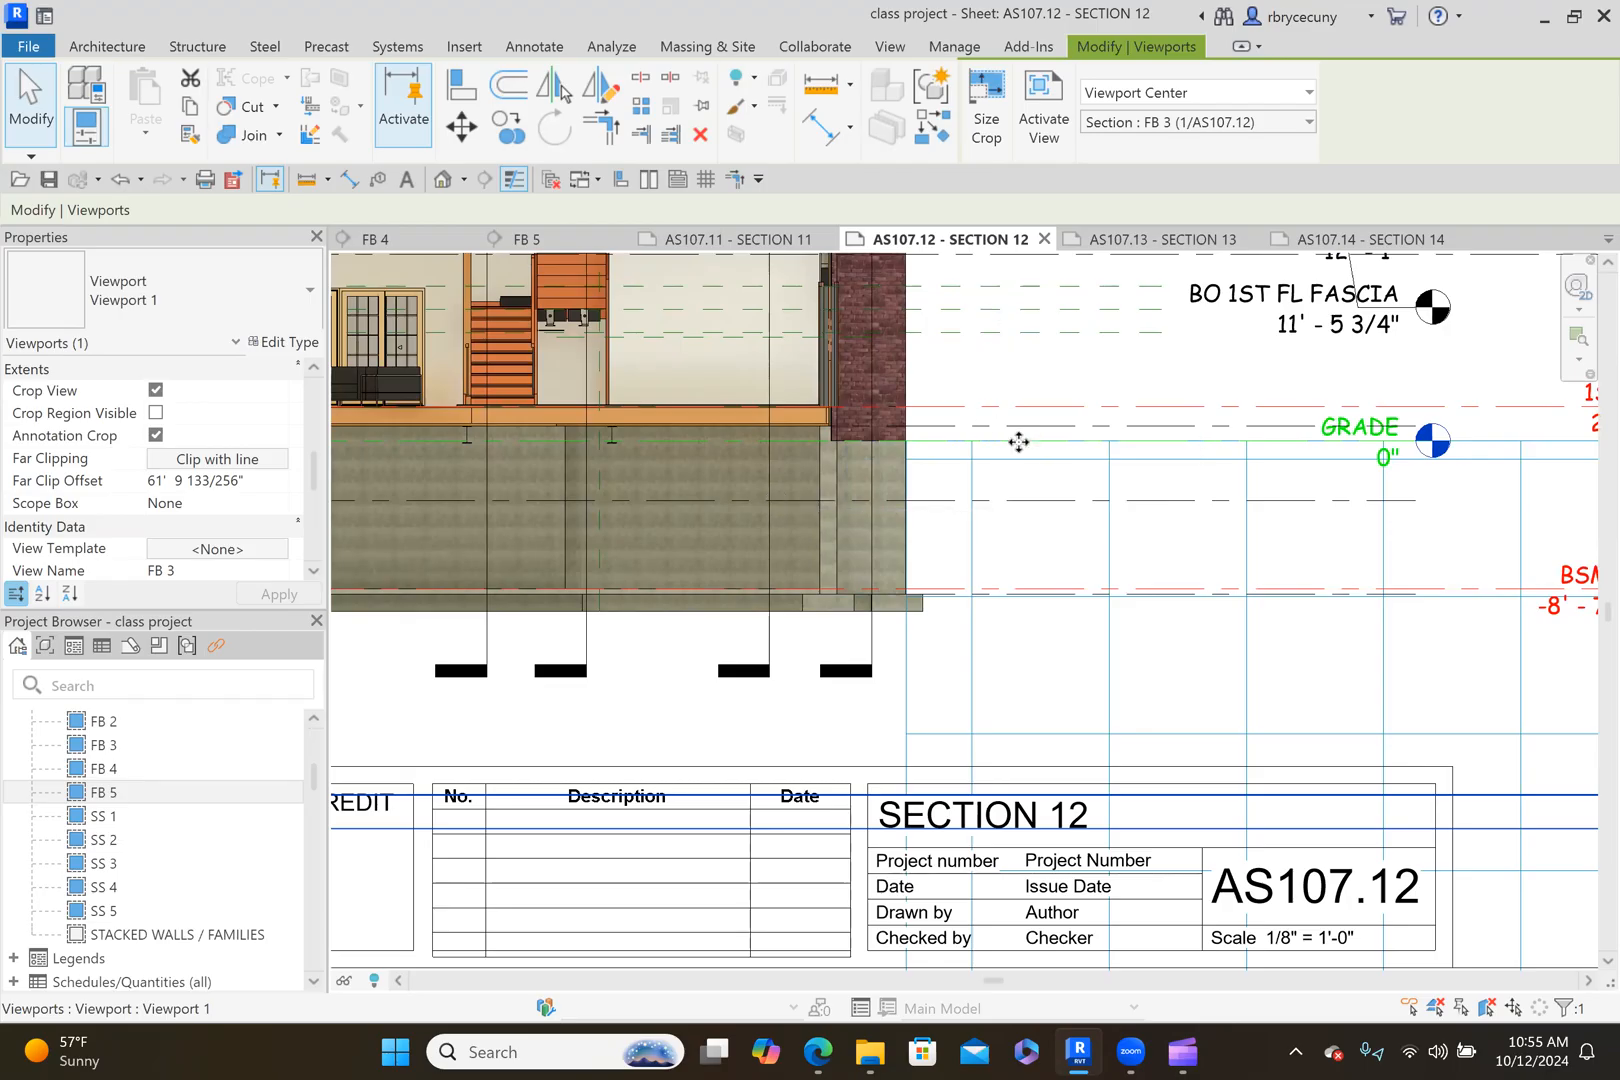
Assign the existing guide grid LABEL to sheet AS107.12 in place of OFFICE FACE.
scroll(1016, 441, "down", 1)
scroll(1018, 441, "down", 6)
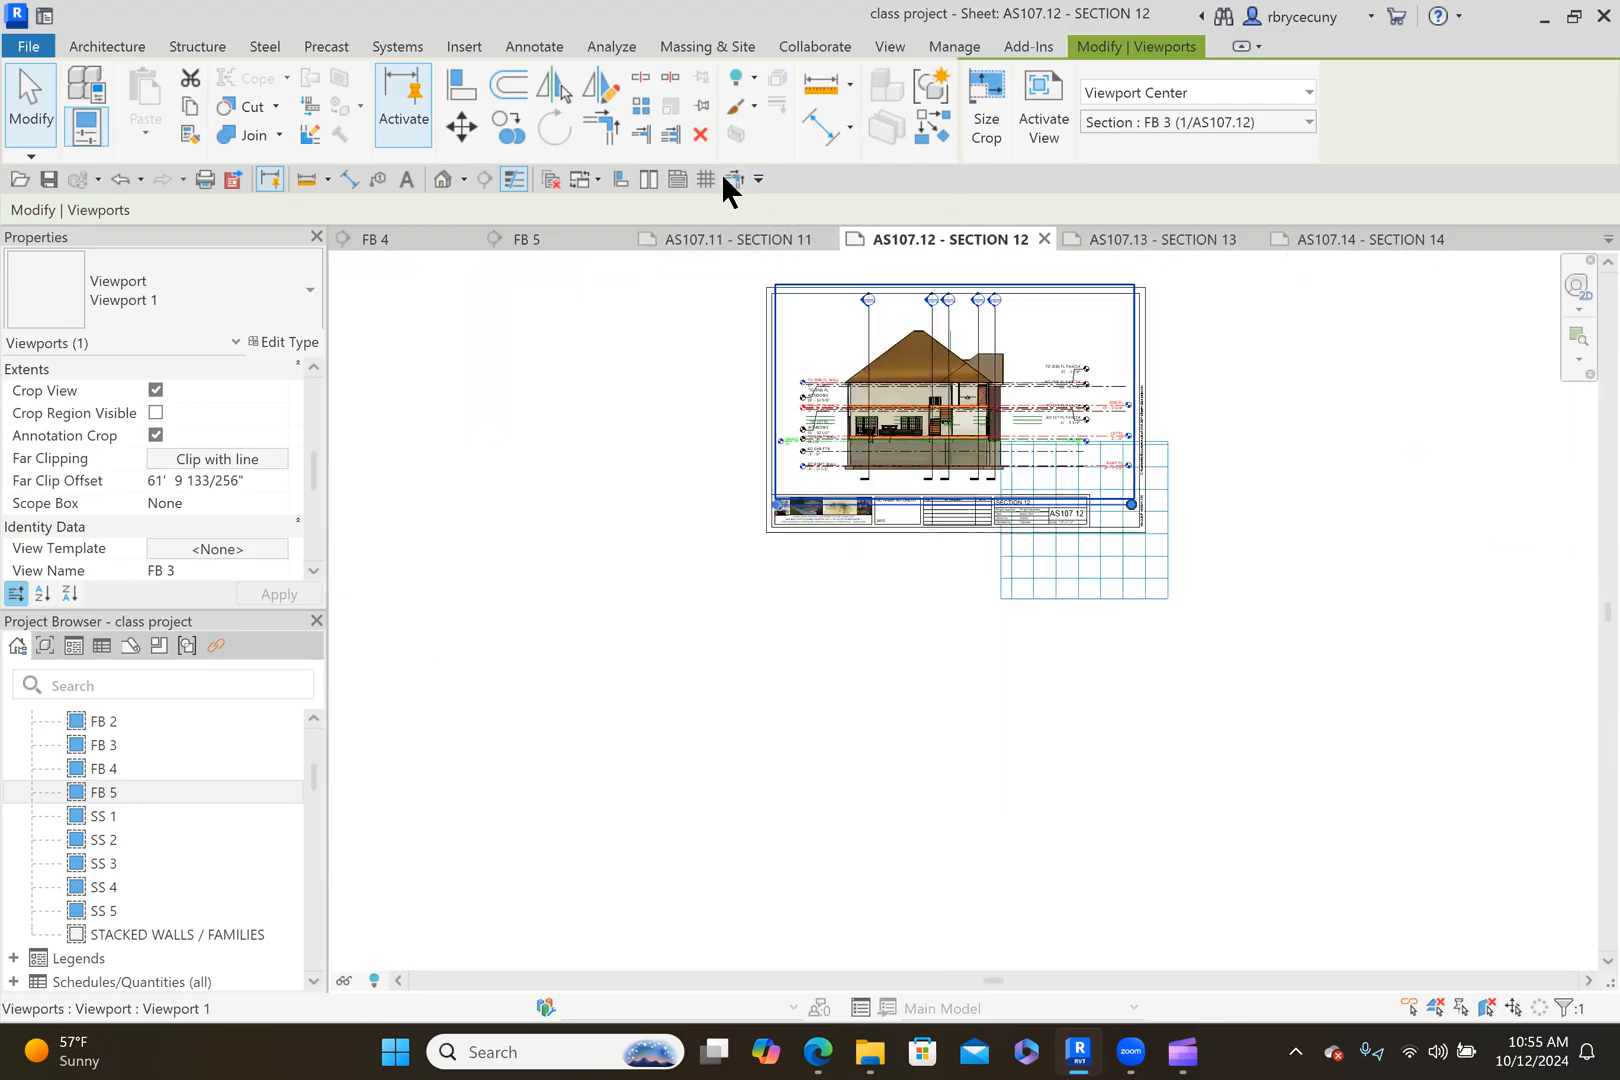
left_click(712, 176)
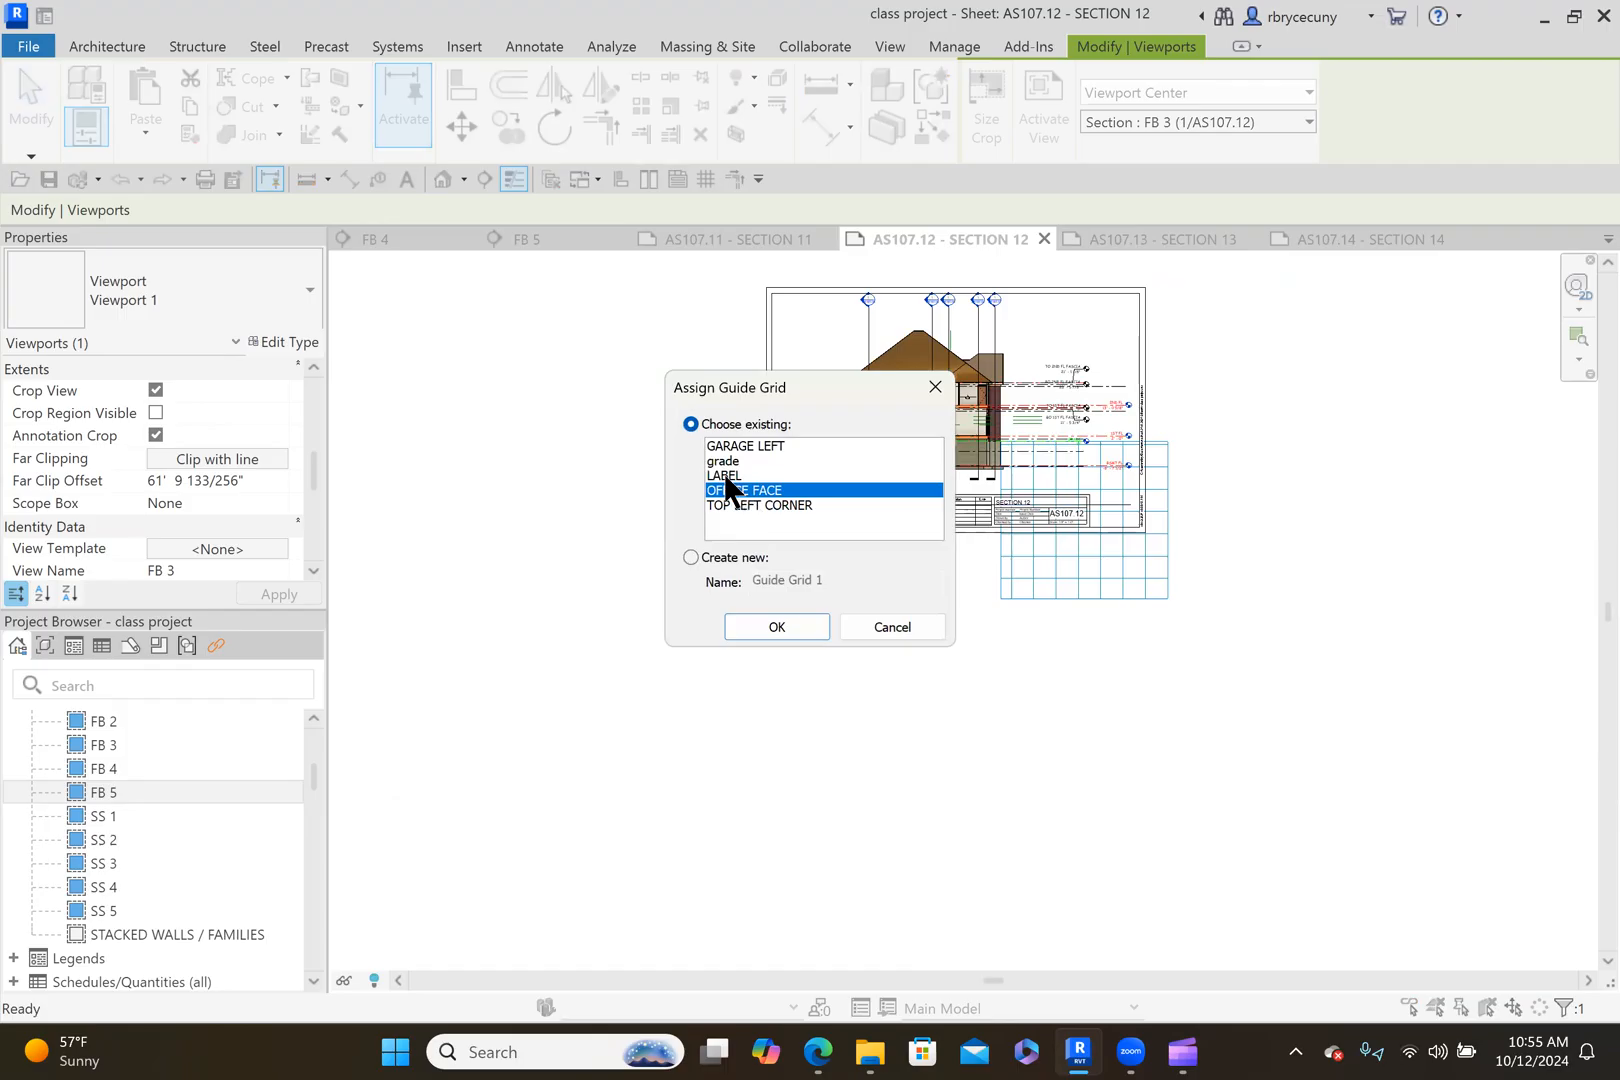
left_click(726, 476)
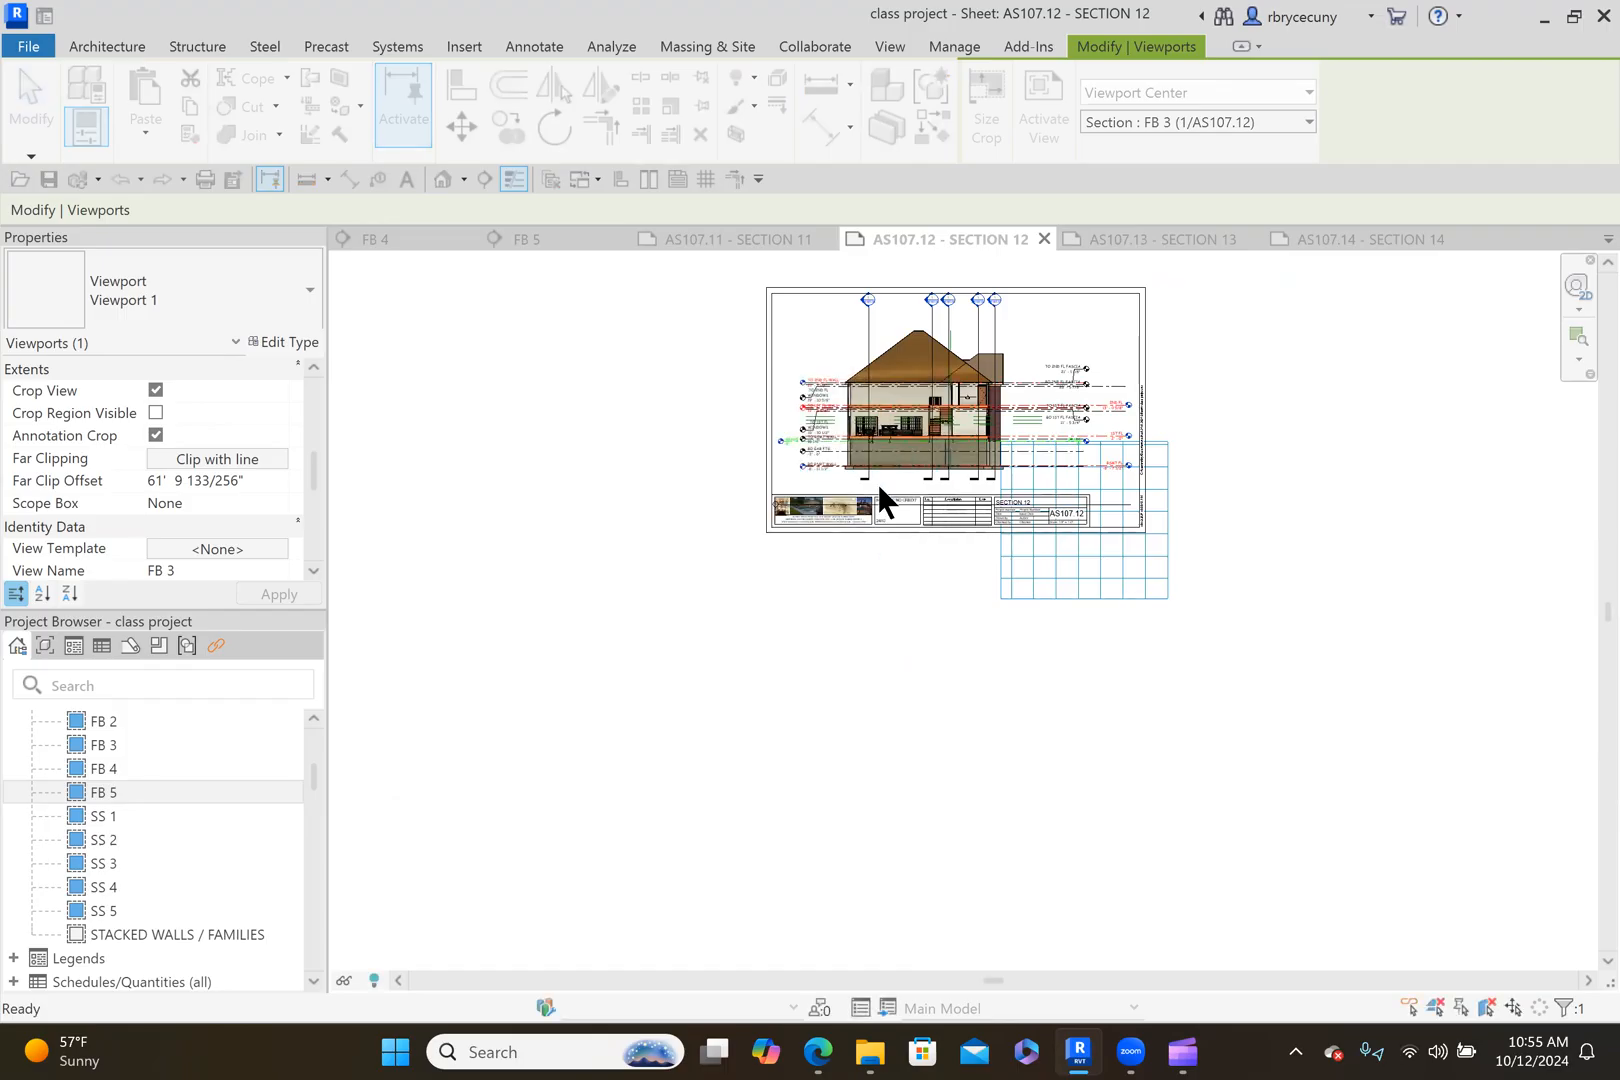
Move the FB 3 view title to the LABEL grid's top-left corner and shorten its title line to the grid's right edge.
scroll(990, 485, "up", 5)
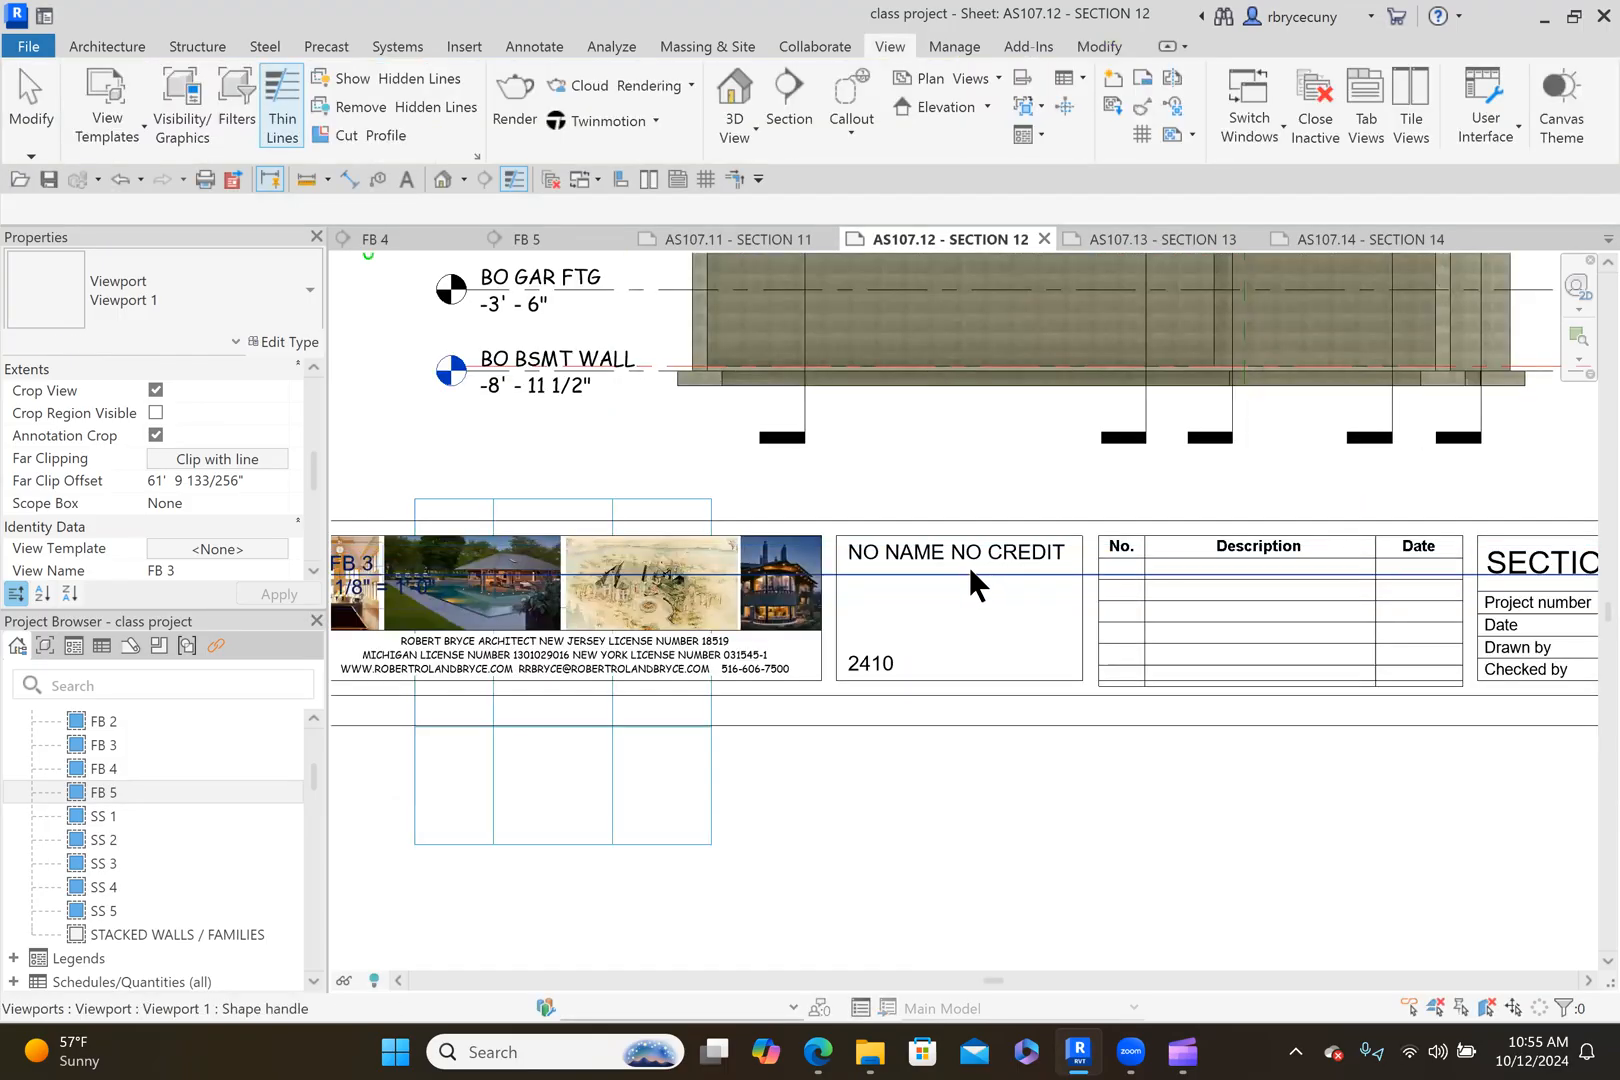
key("Escape")
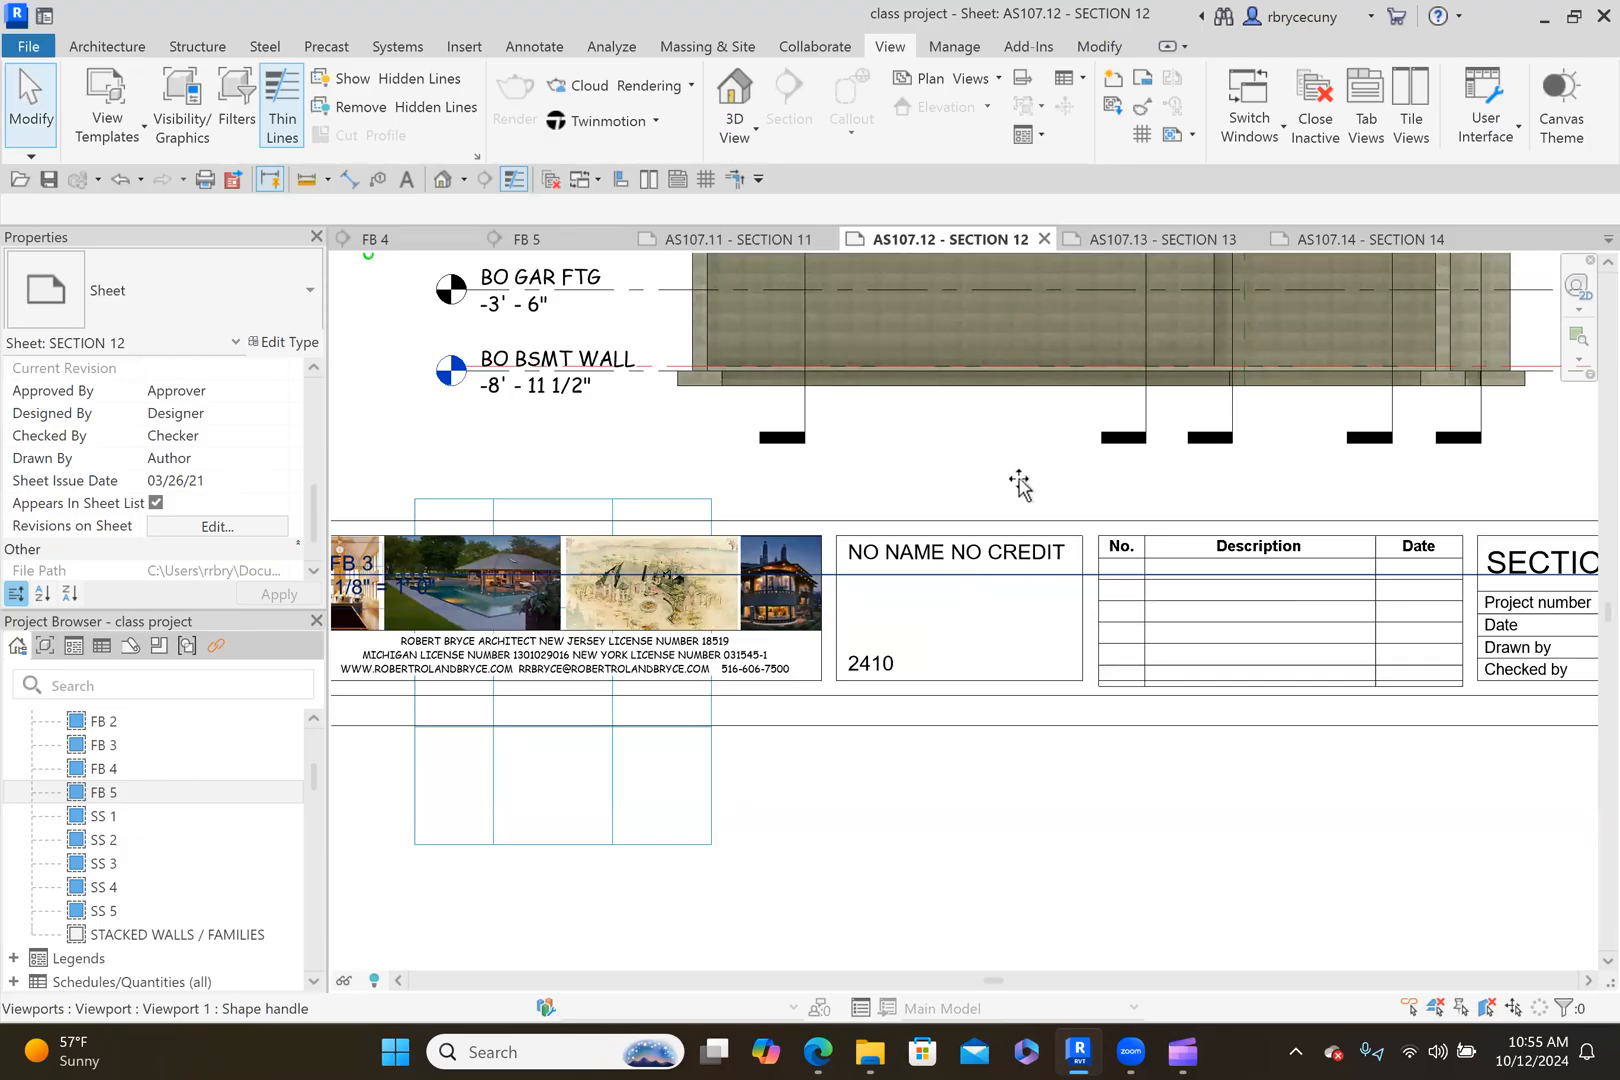
left_click(1079, 491)
left_click_drag(1080, 490, 1074, 496)
scroll(1067, 473, "down", 5)
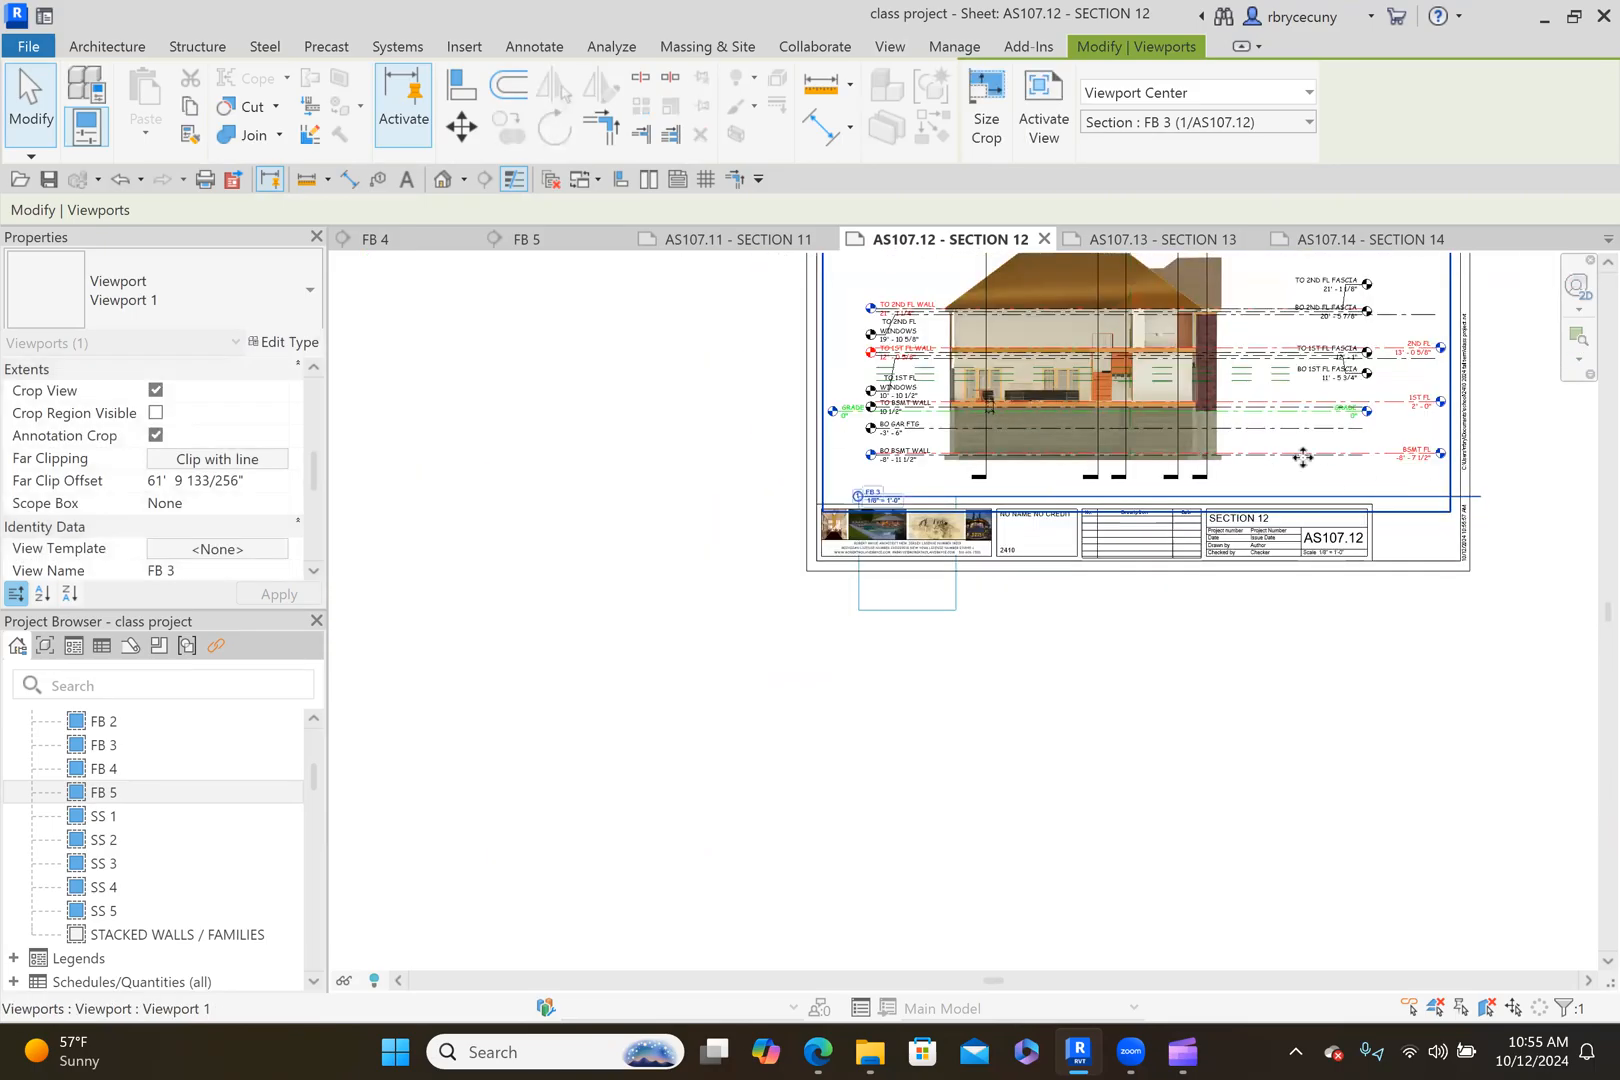
left_click_drag(1480, 496, 955, 497)
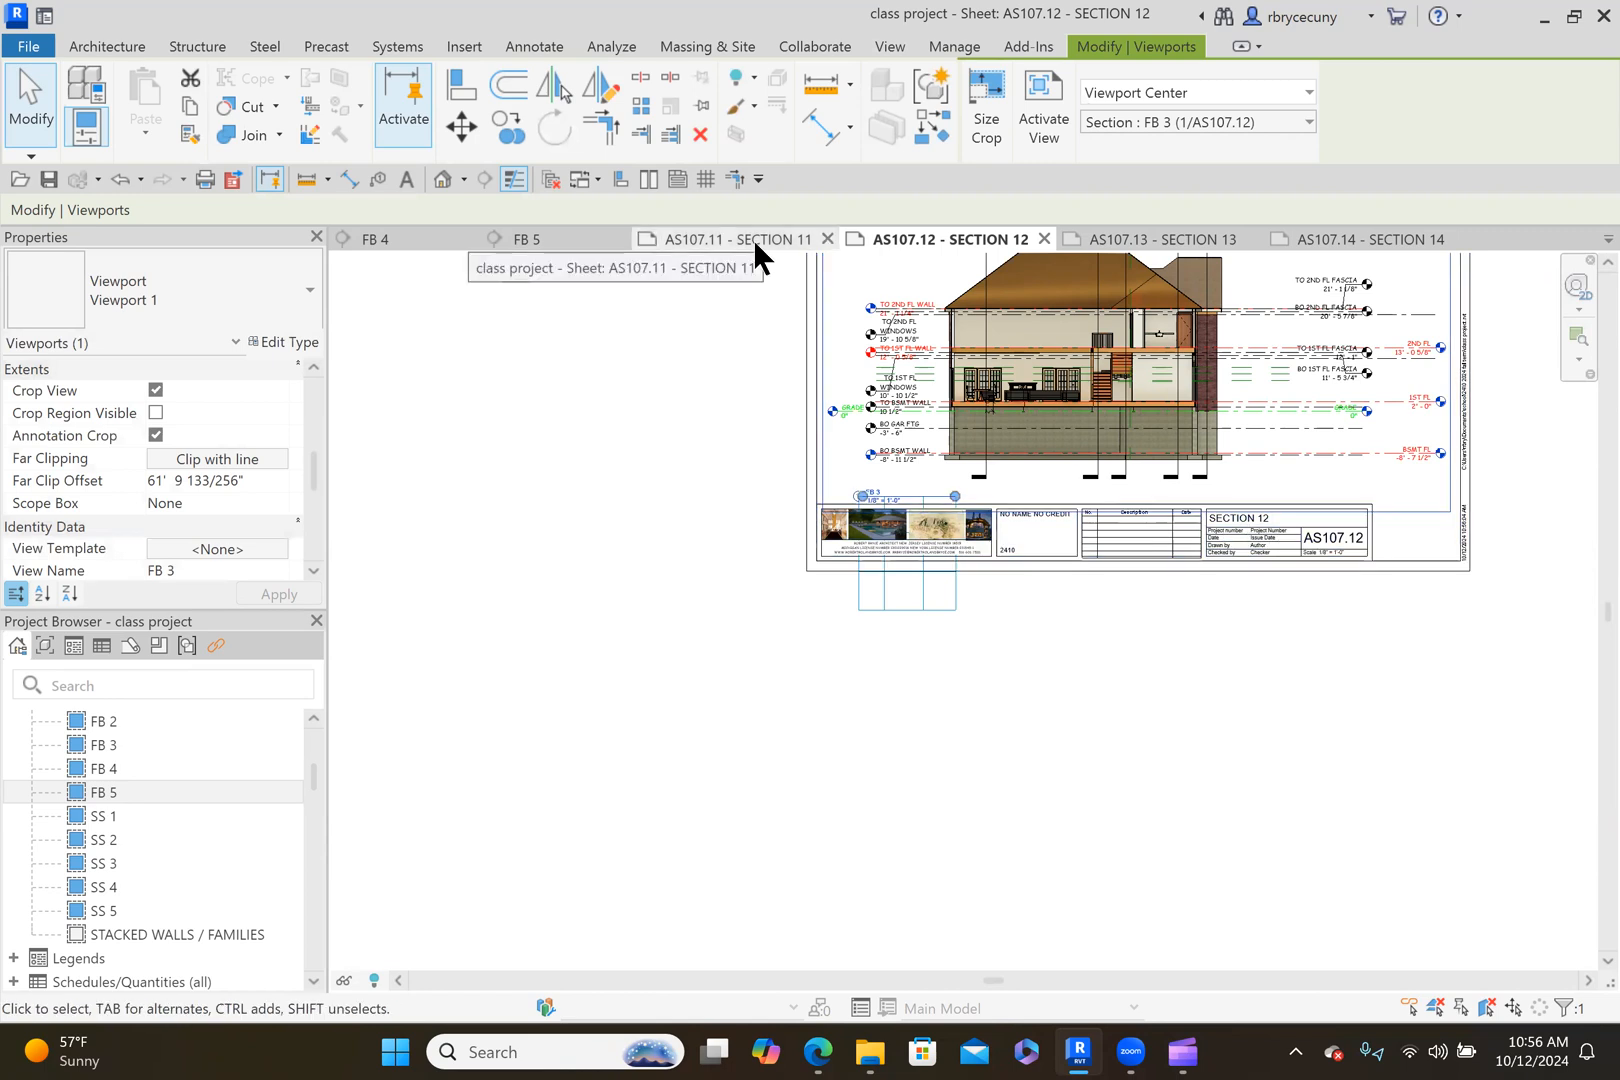
Assign the existing guide grid OFFICE FACE to sheet AS107.11.
left_click(753, 239)
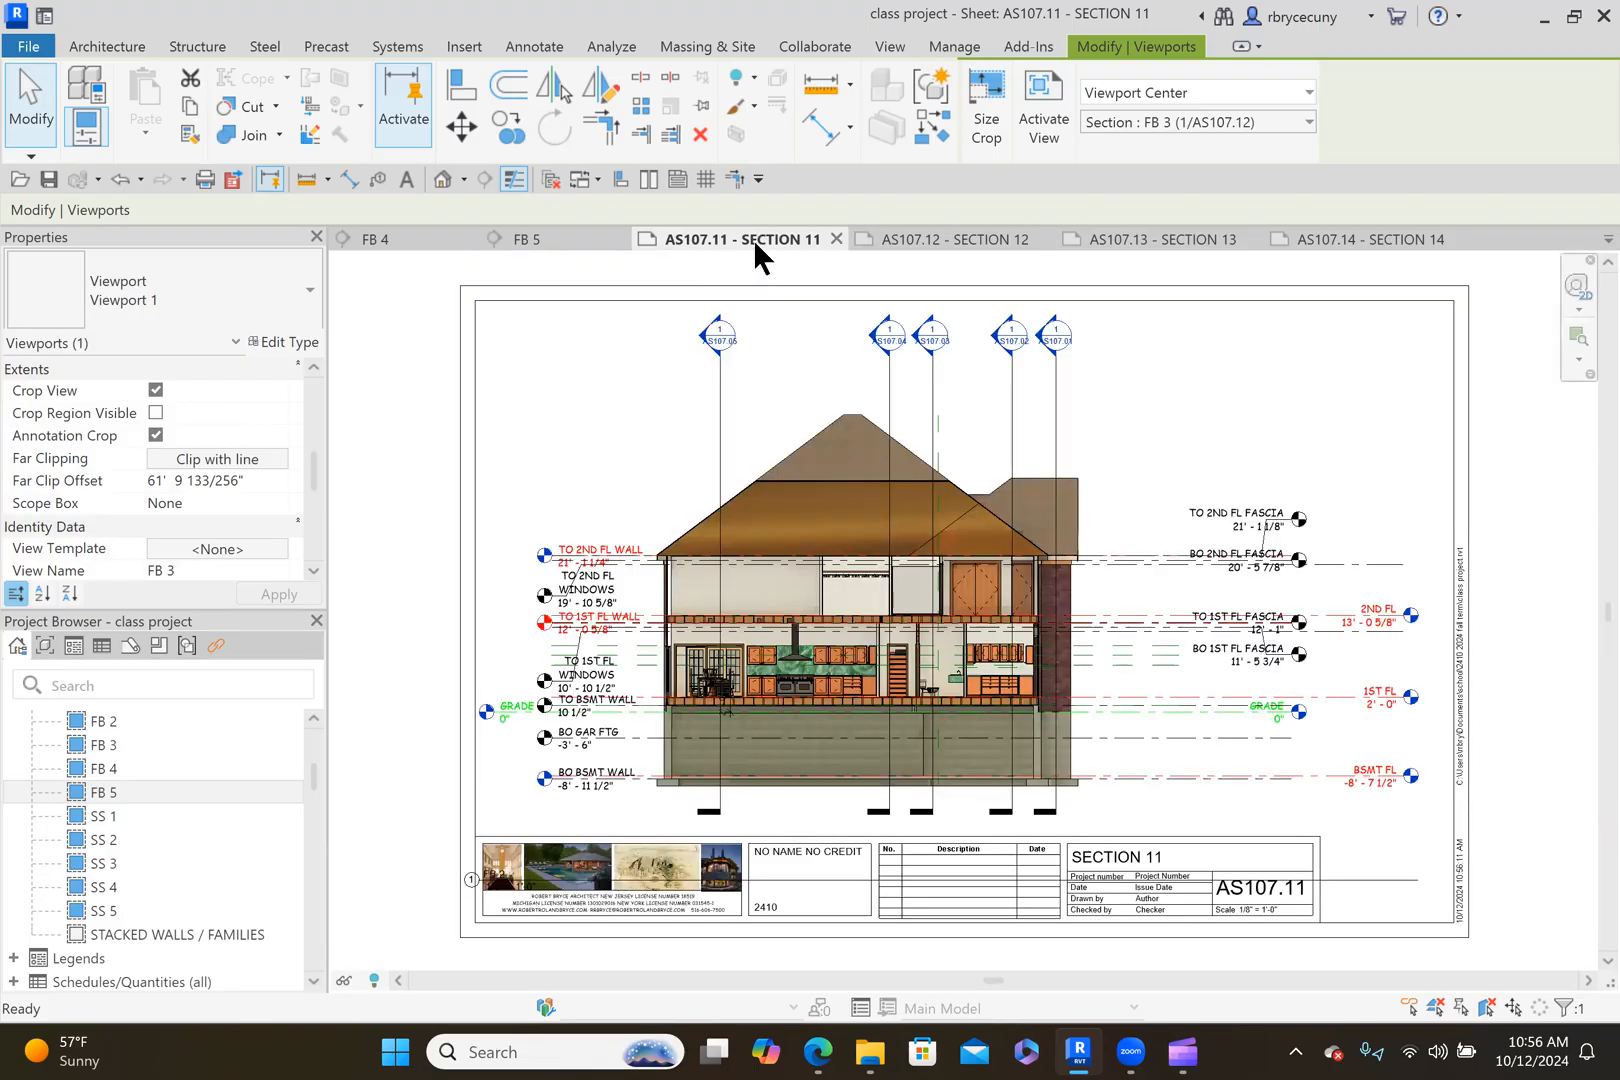
left_click(697, 176)
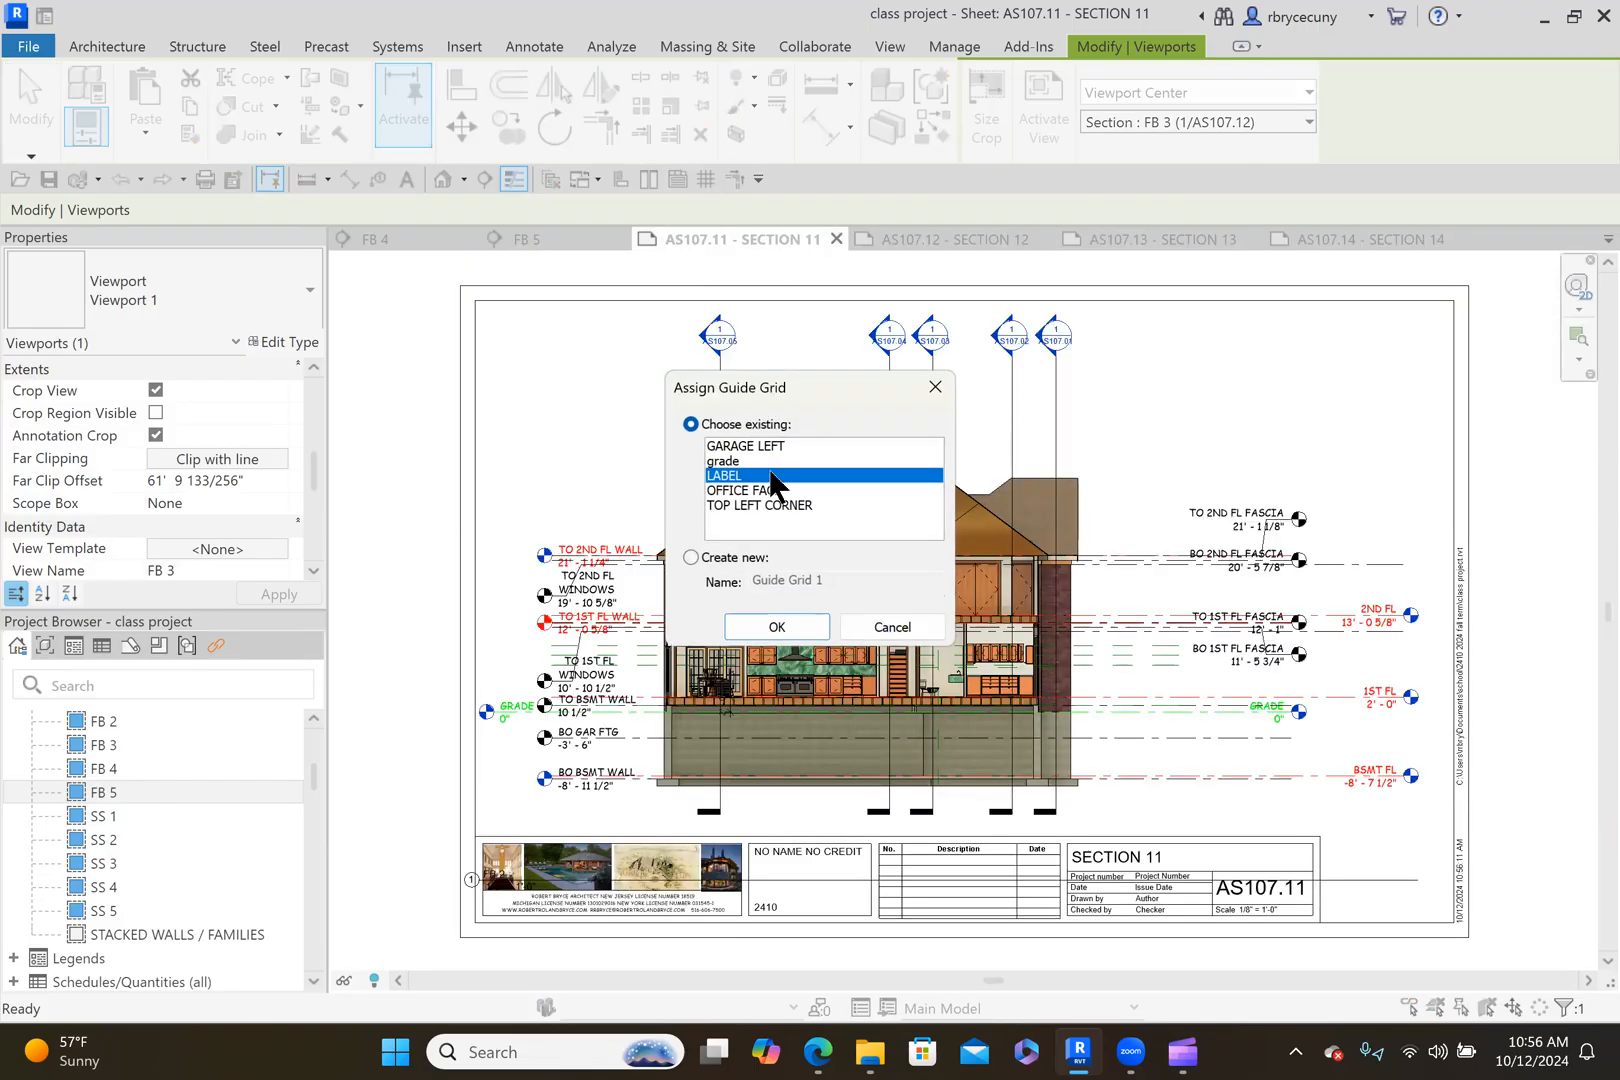
left_click(758, 491)
left_click(777, 626)
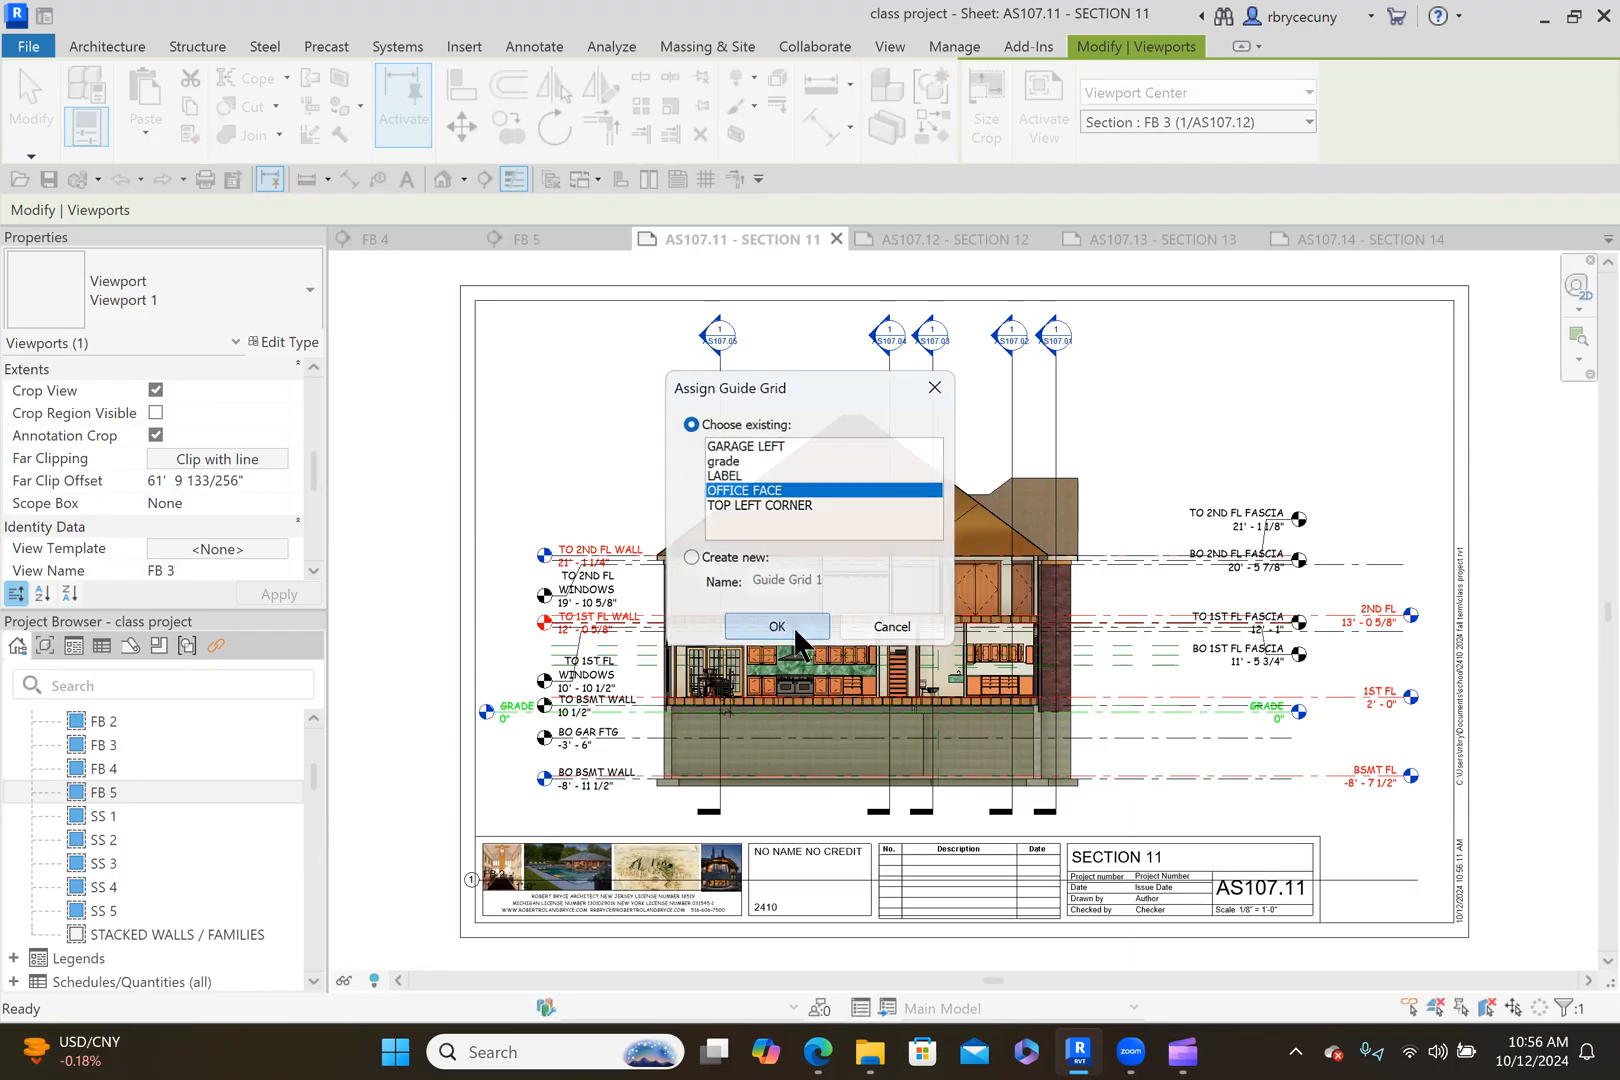
Nudge the FB 2 viewport vertically until its grade line meets the top edge of the guide grid.
scroll(1050, 730, "up", 2)
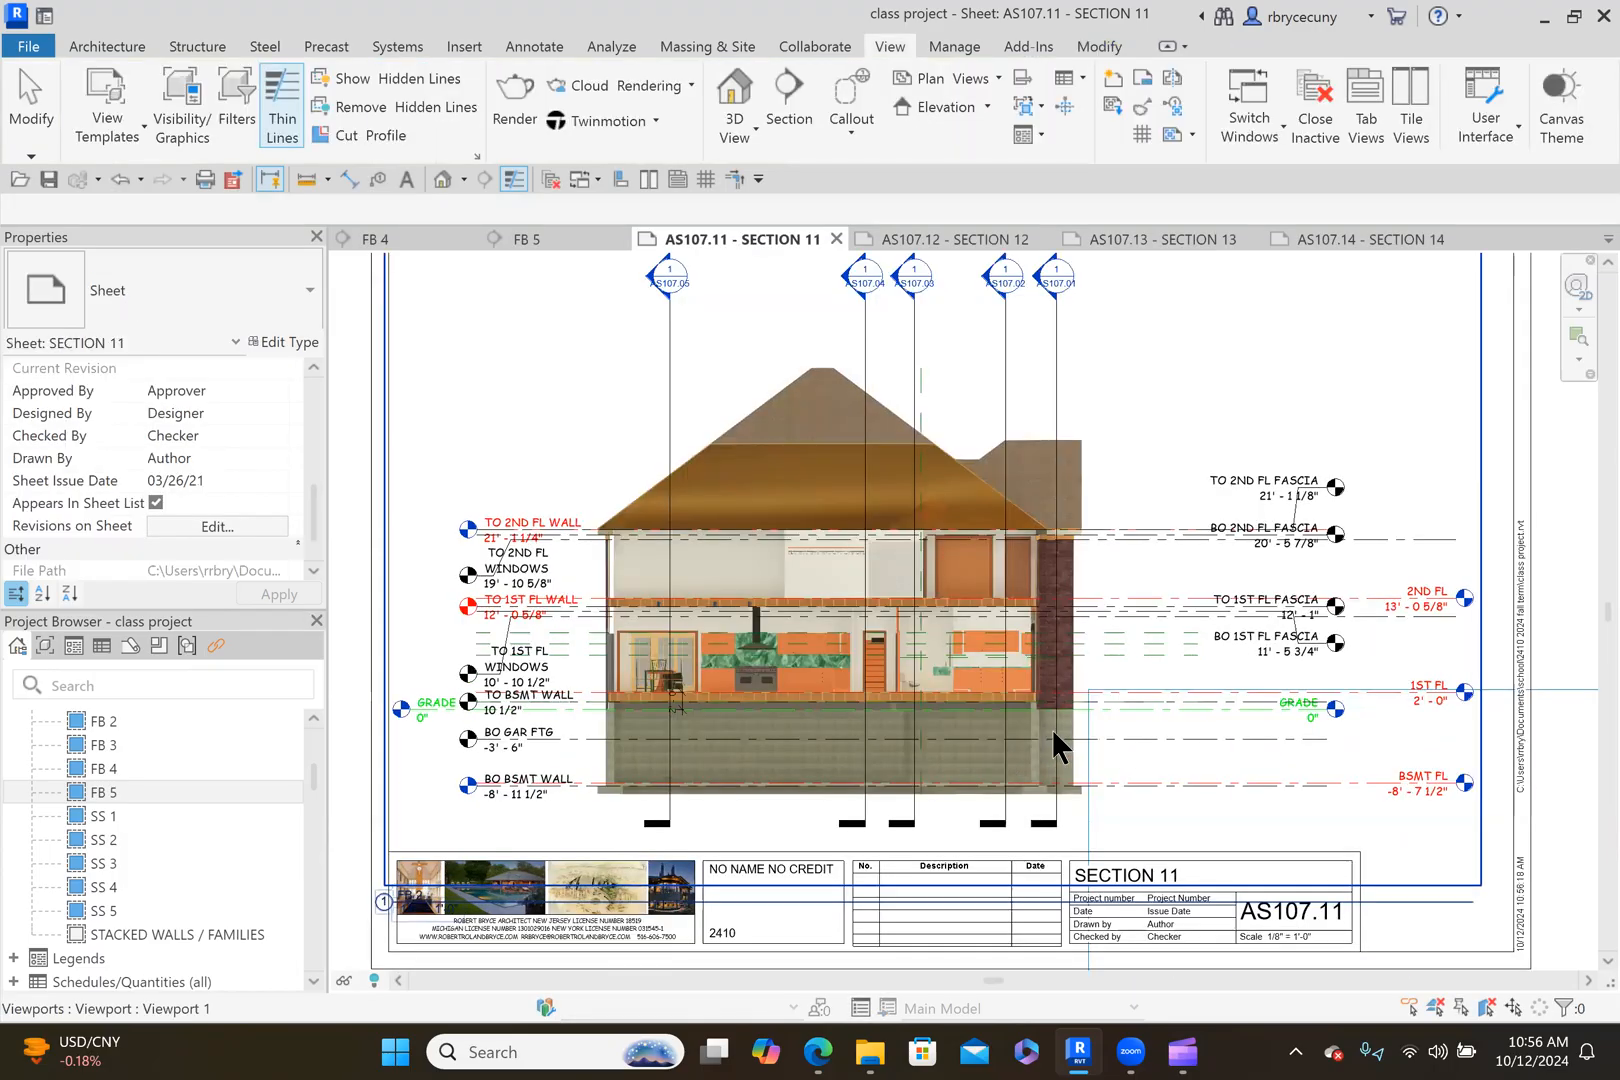
scroll(1082, 613, "up", 5)
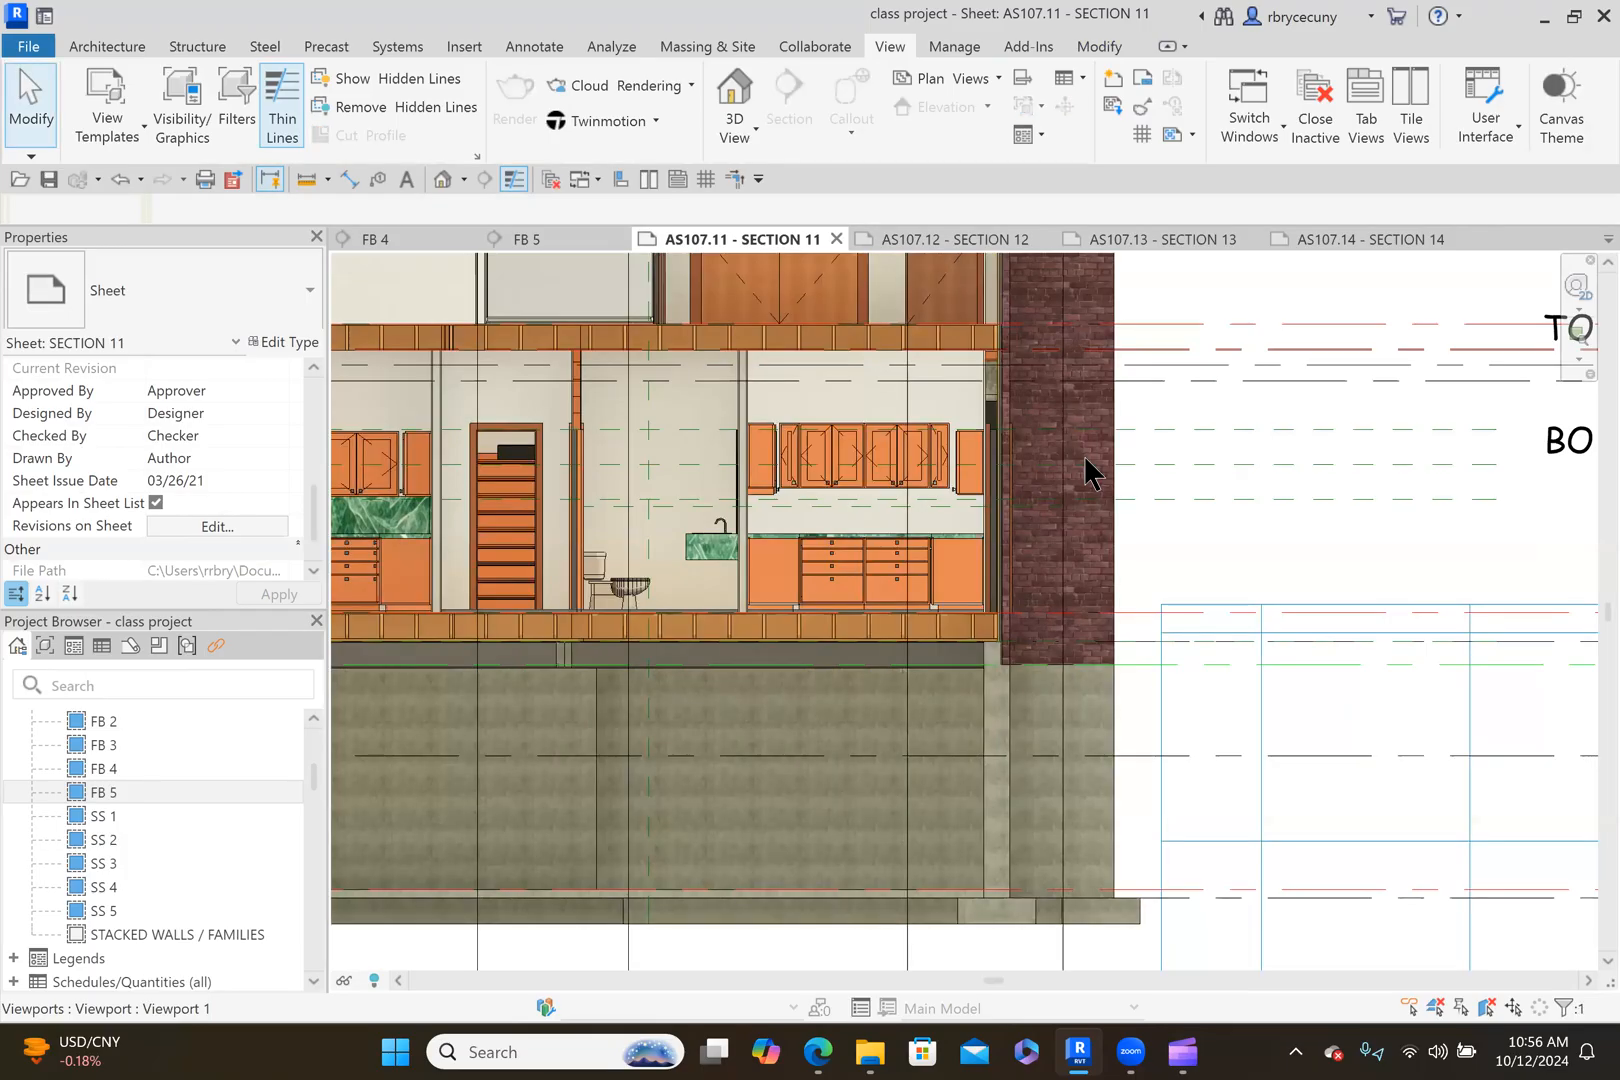
left_click(1084, 458)
key("Up")
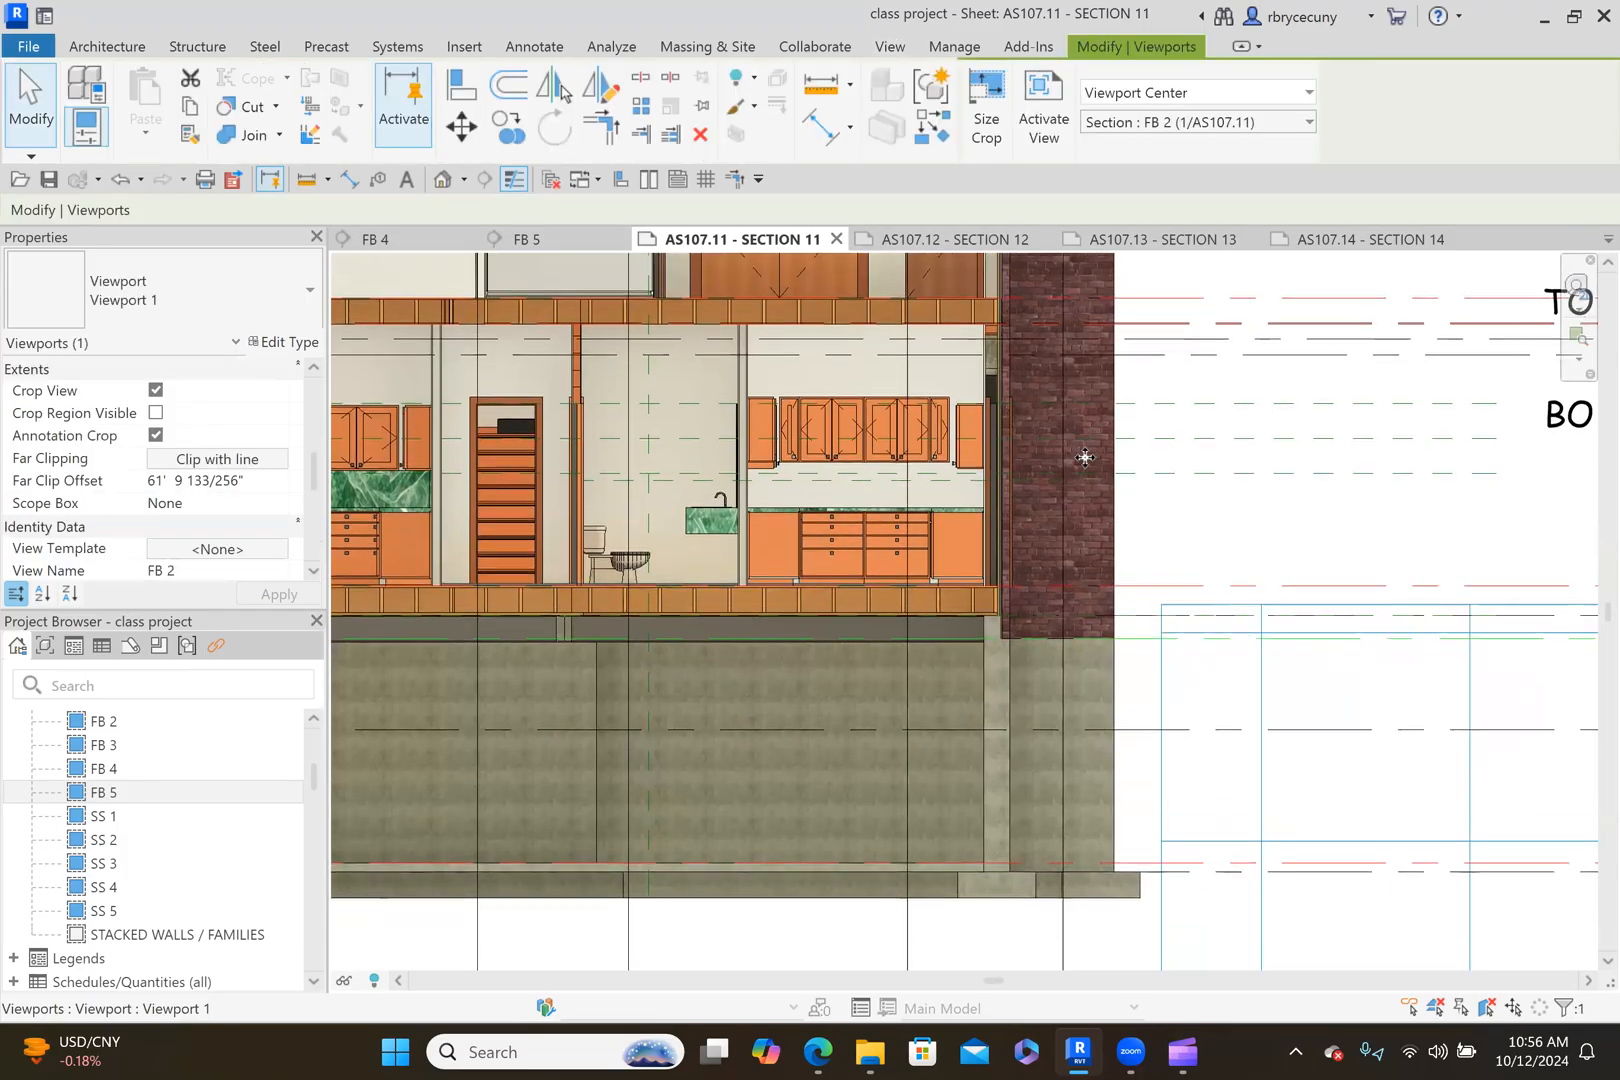
key("Up")
key("Up")
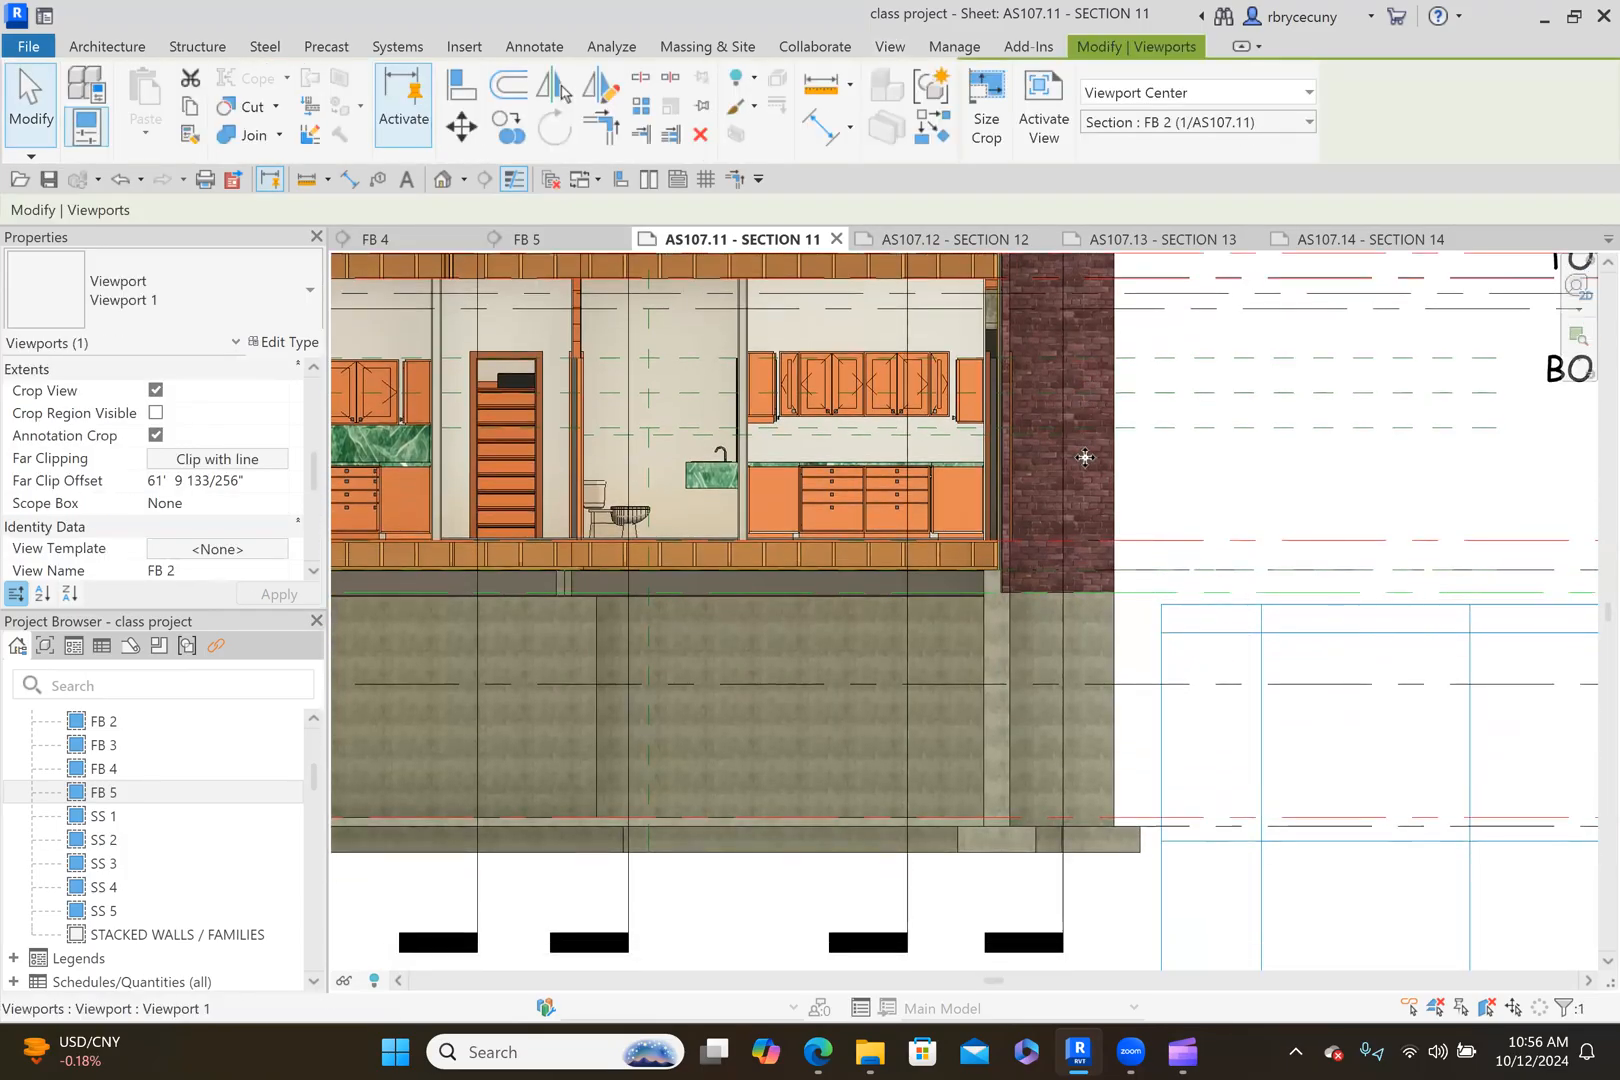
key("Down")
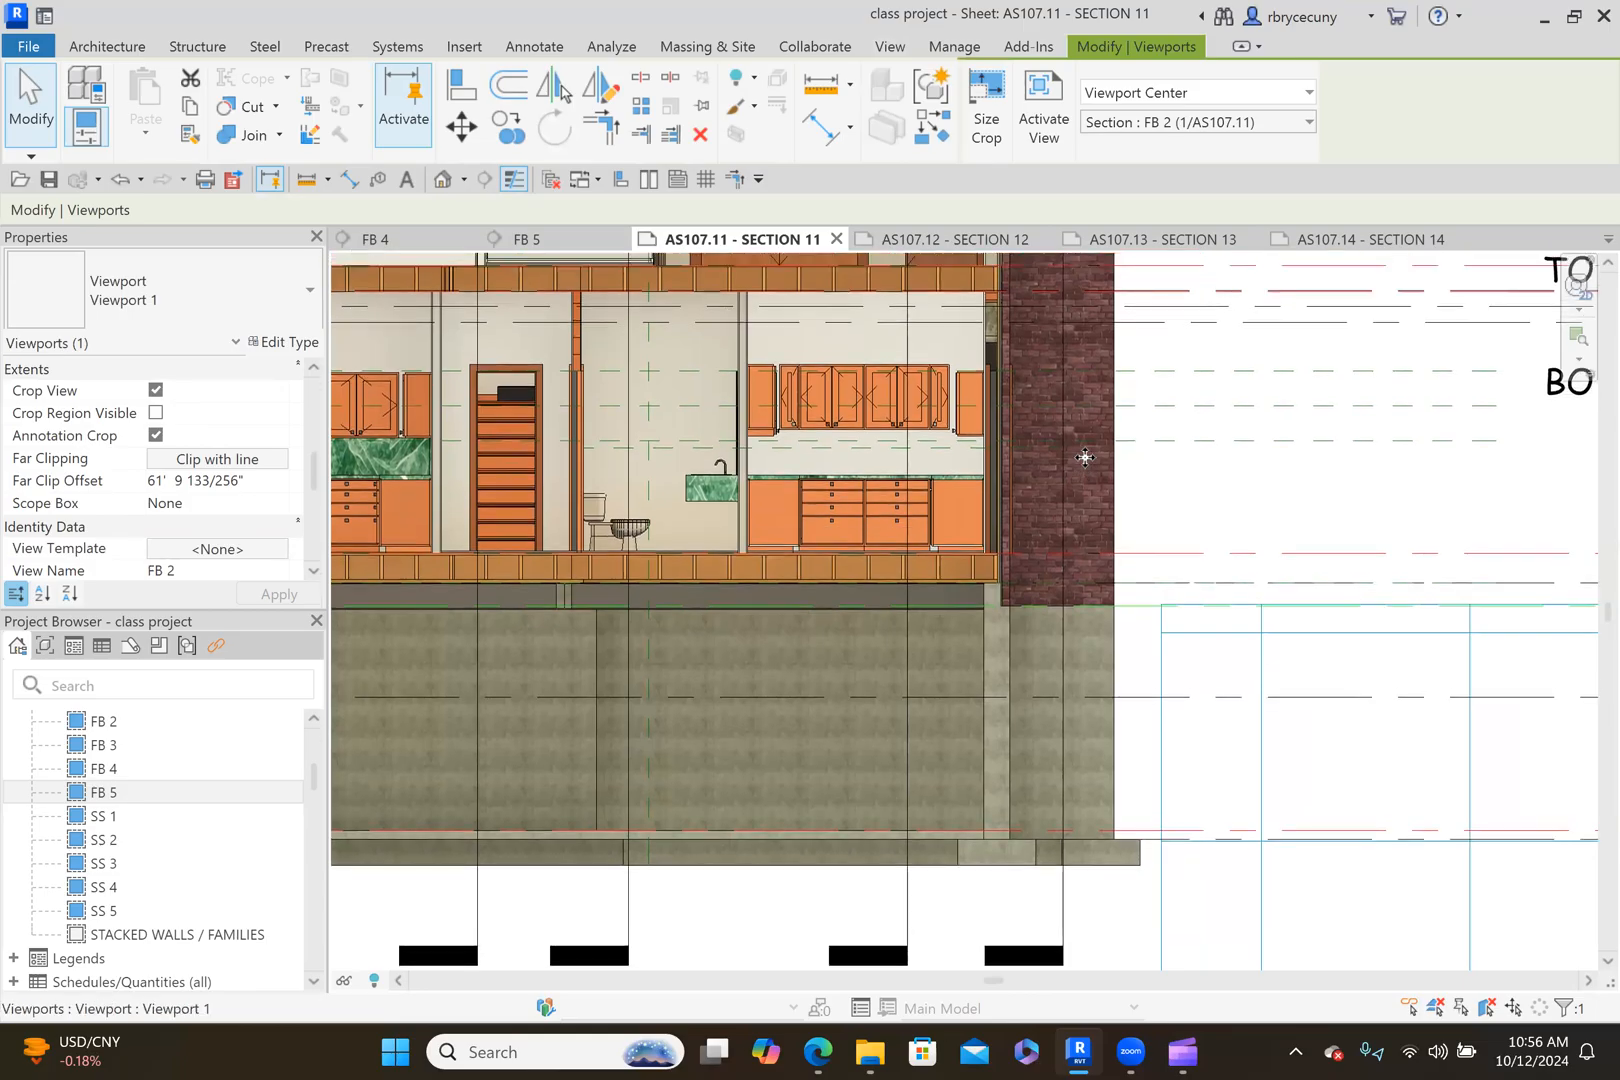
Nudge the FB 2 viewport sideways until the brick wall's outer face meets the left edge of the guide grid.
key("Right")
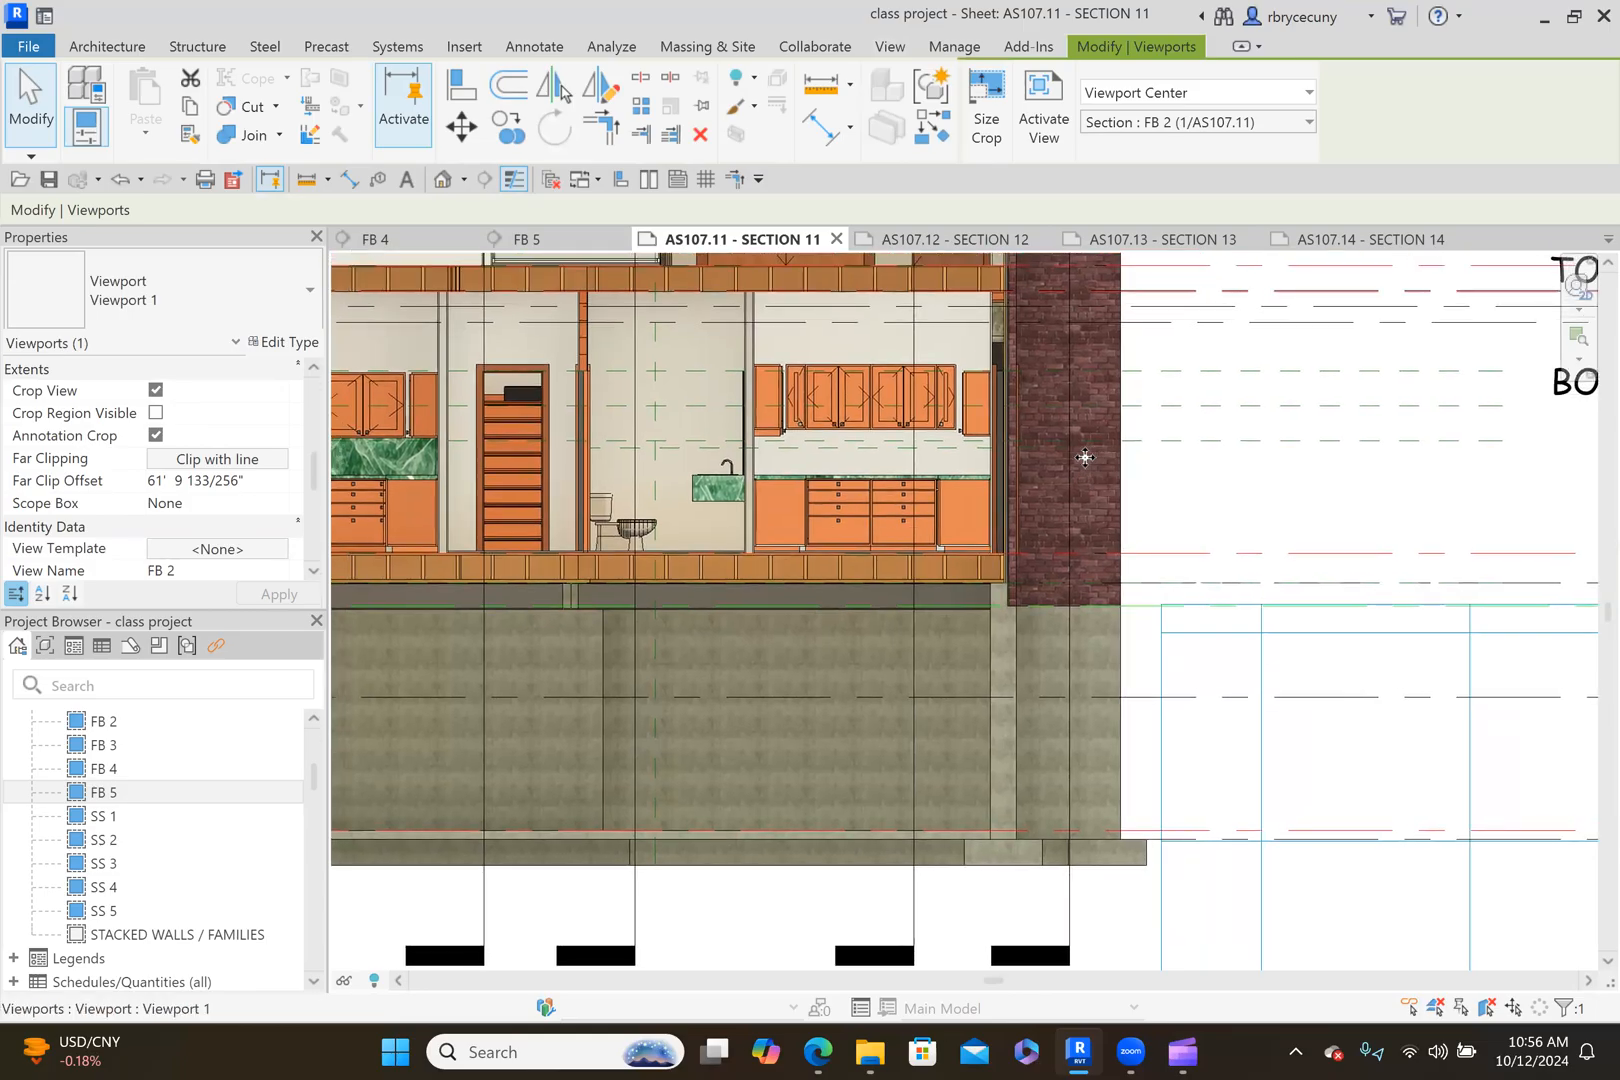
key("Right")
key("Right")
key("Right")
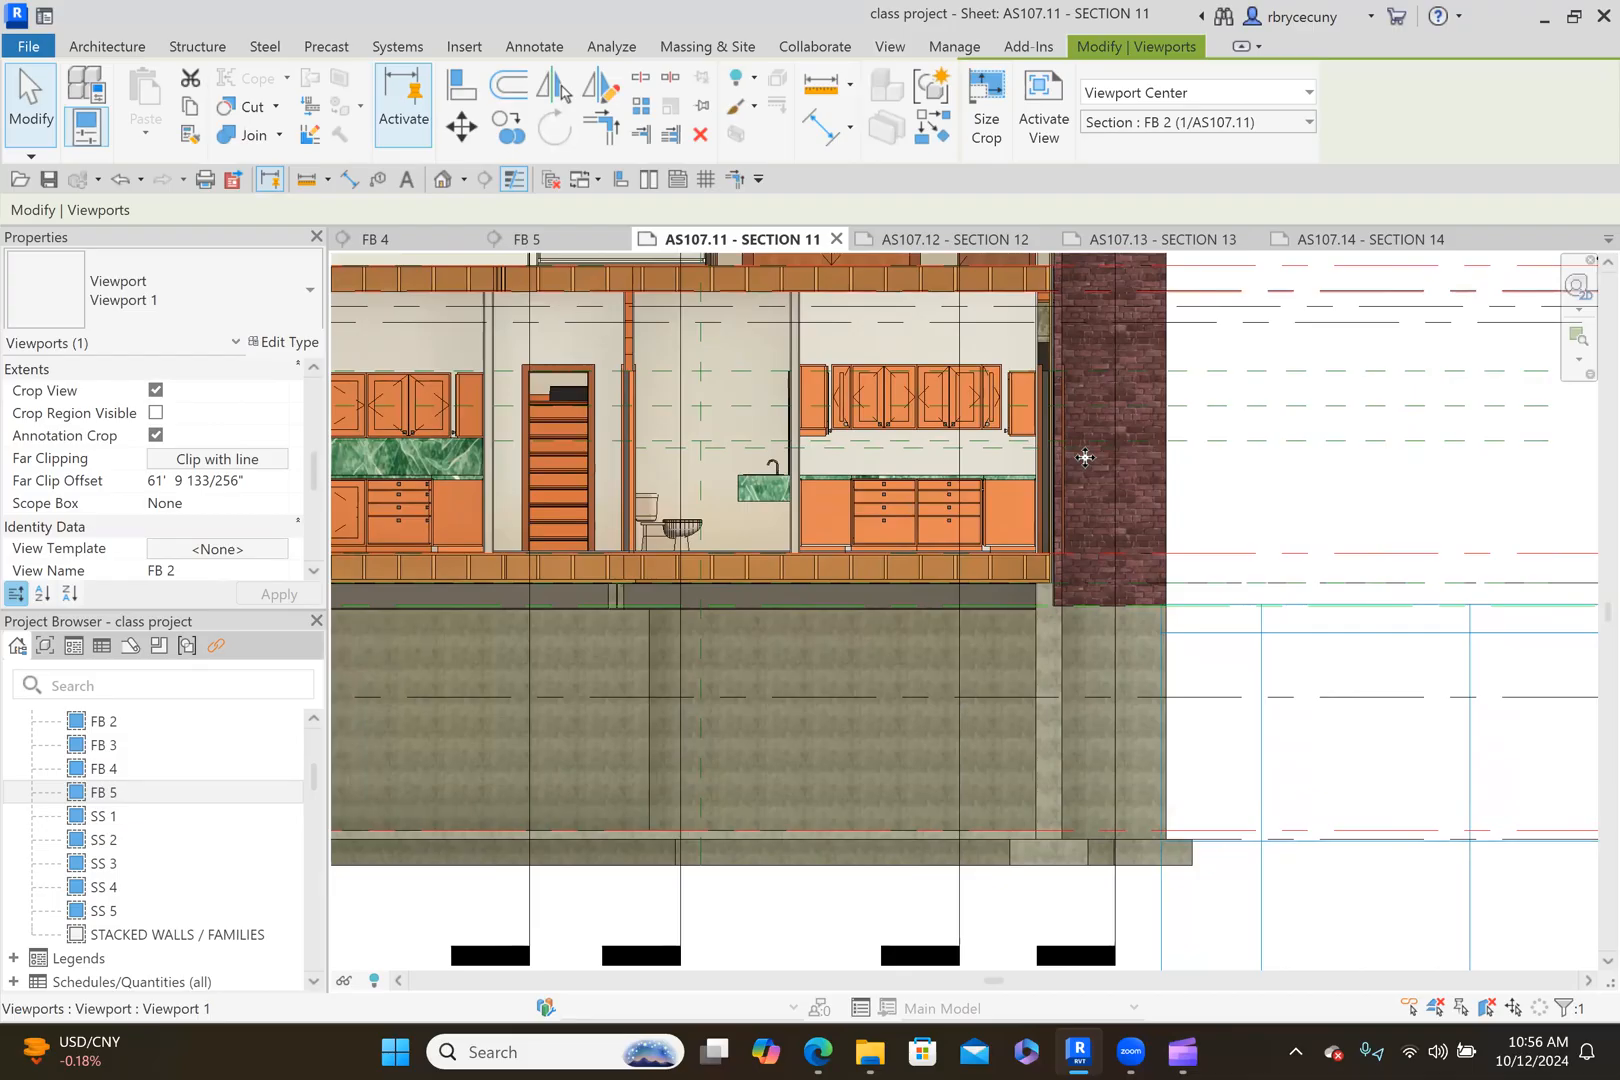
key("Left")
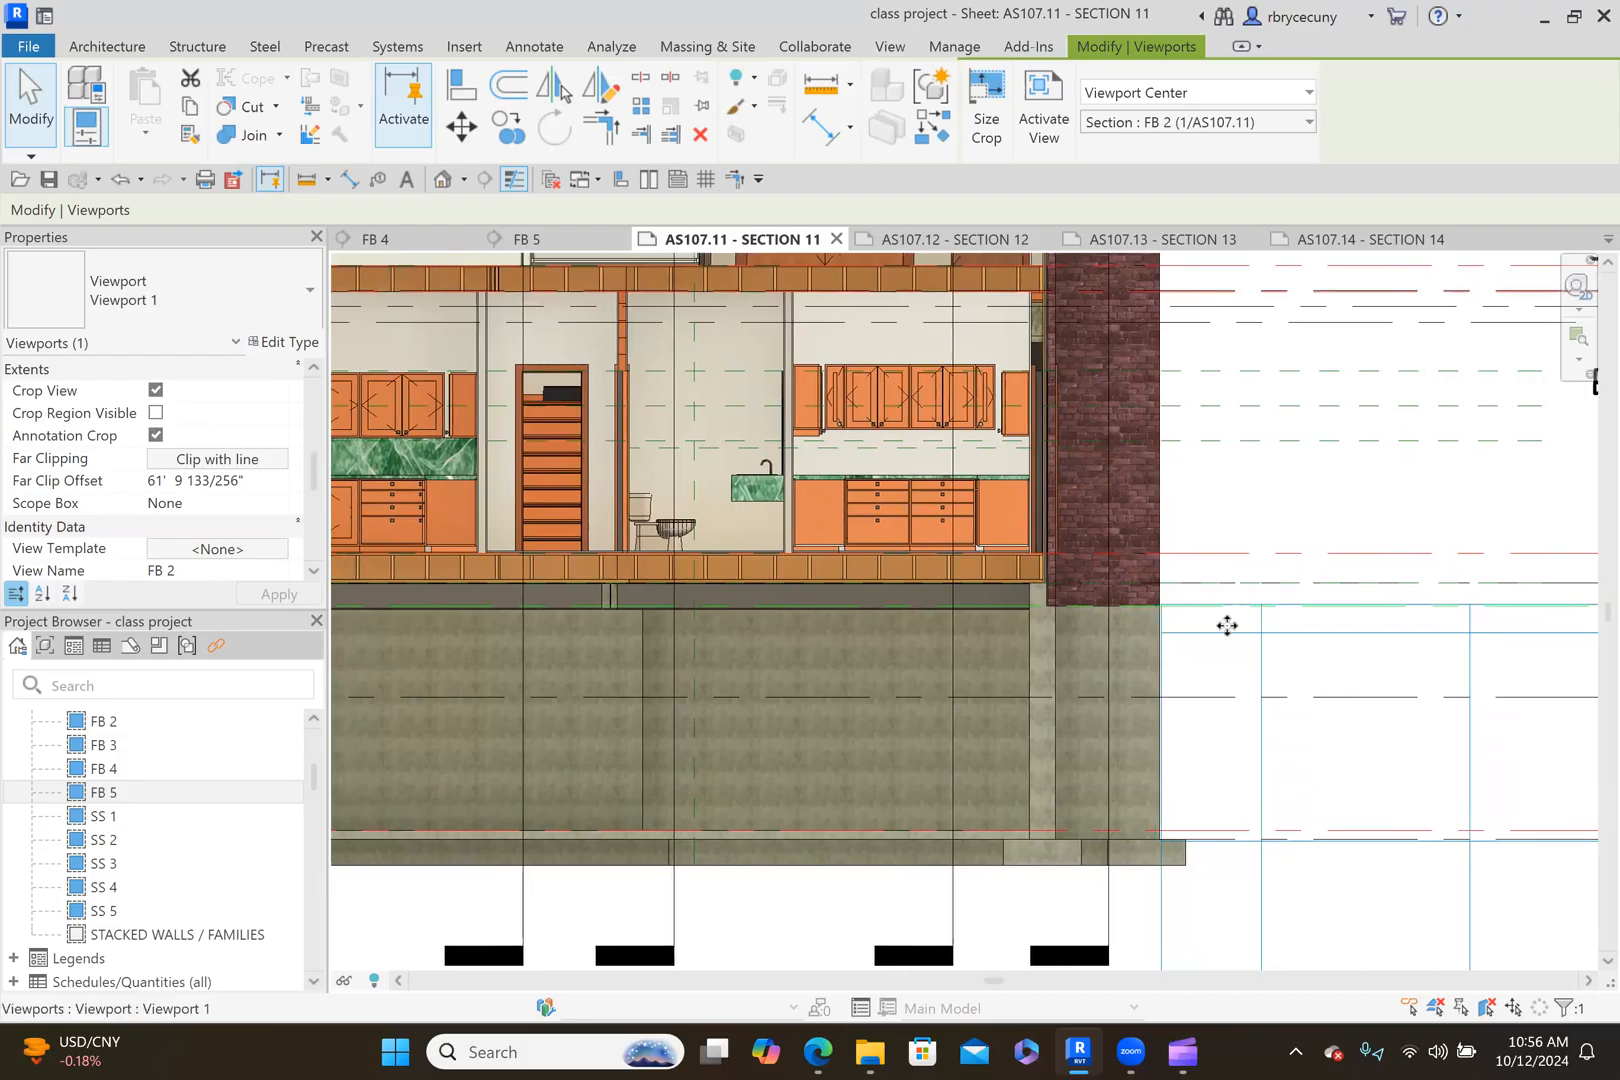
Assign the existing guide grid LABEL to sheet AS107.11.
scroll(1227, 625, "down", 6)
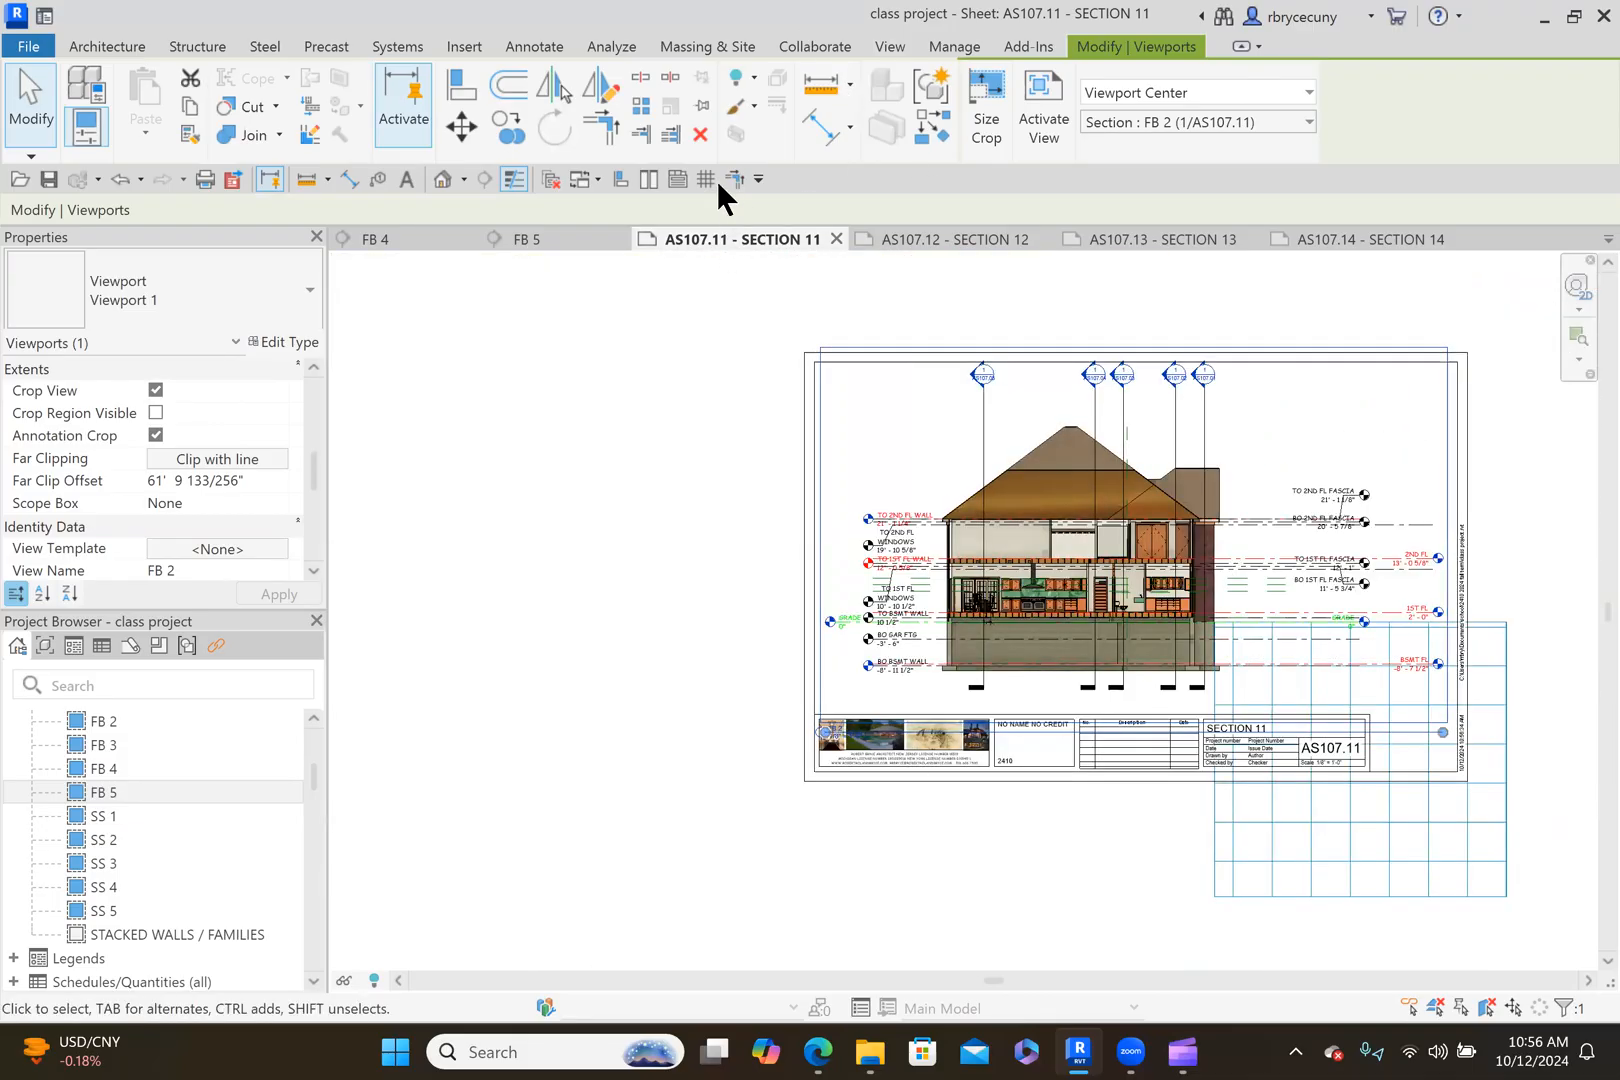
left_click(716, 180)
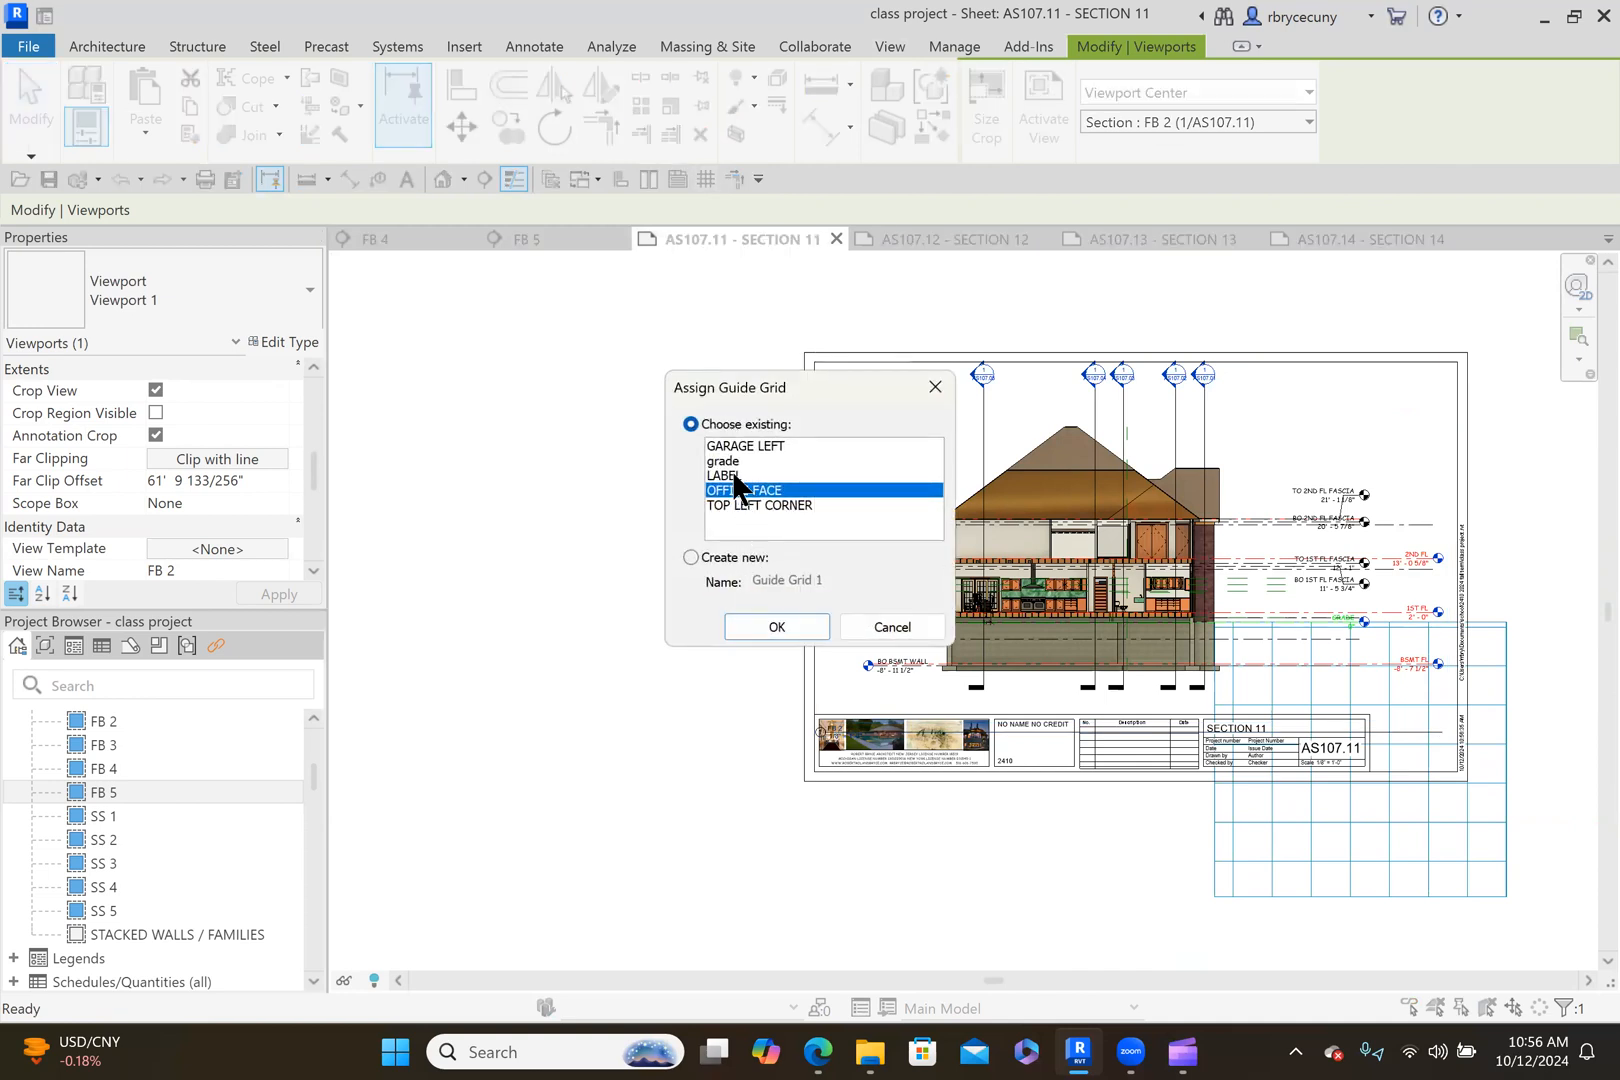
left_click(735, 476)
left_click(773, 621)
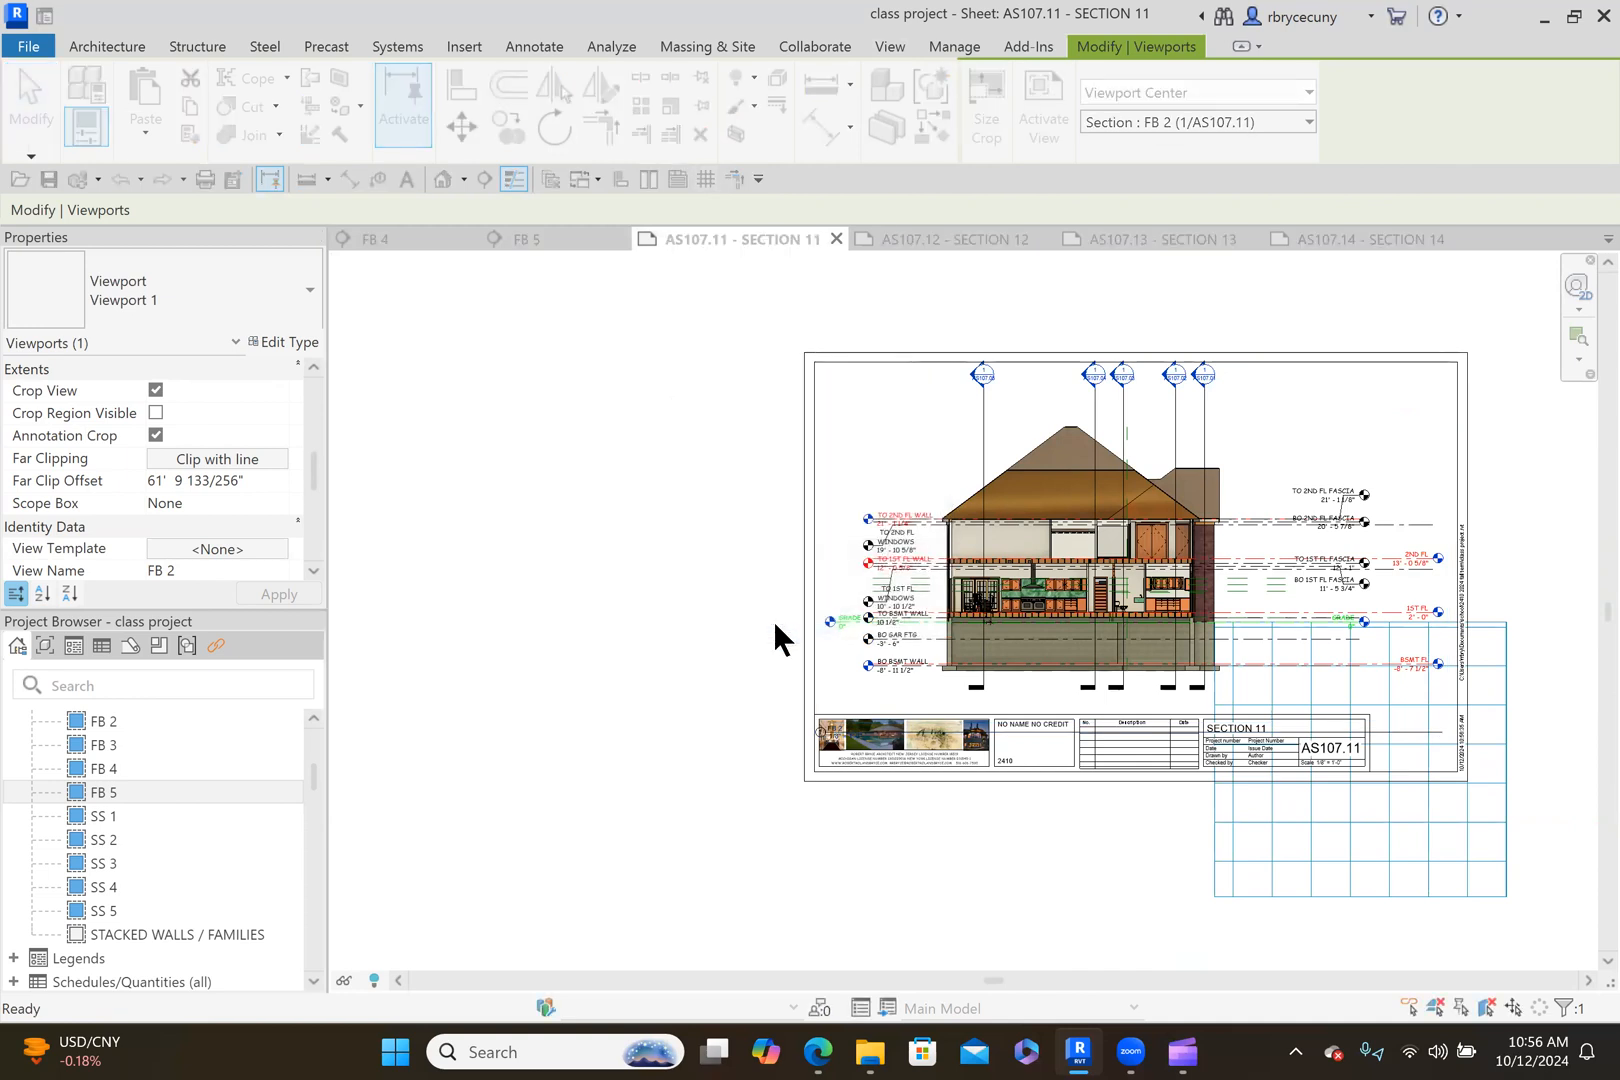
left_click(776, 626)
Move the FB 2 view title to the LABEL grid's top-left corner and shorten its title line to the grid's right edge.
left_click_drag(1395, 729, 1428, 702)
scroll(932, 690, "up", 3)
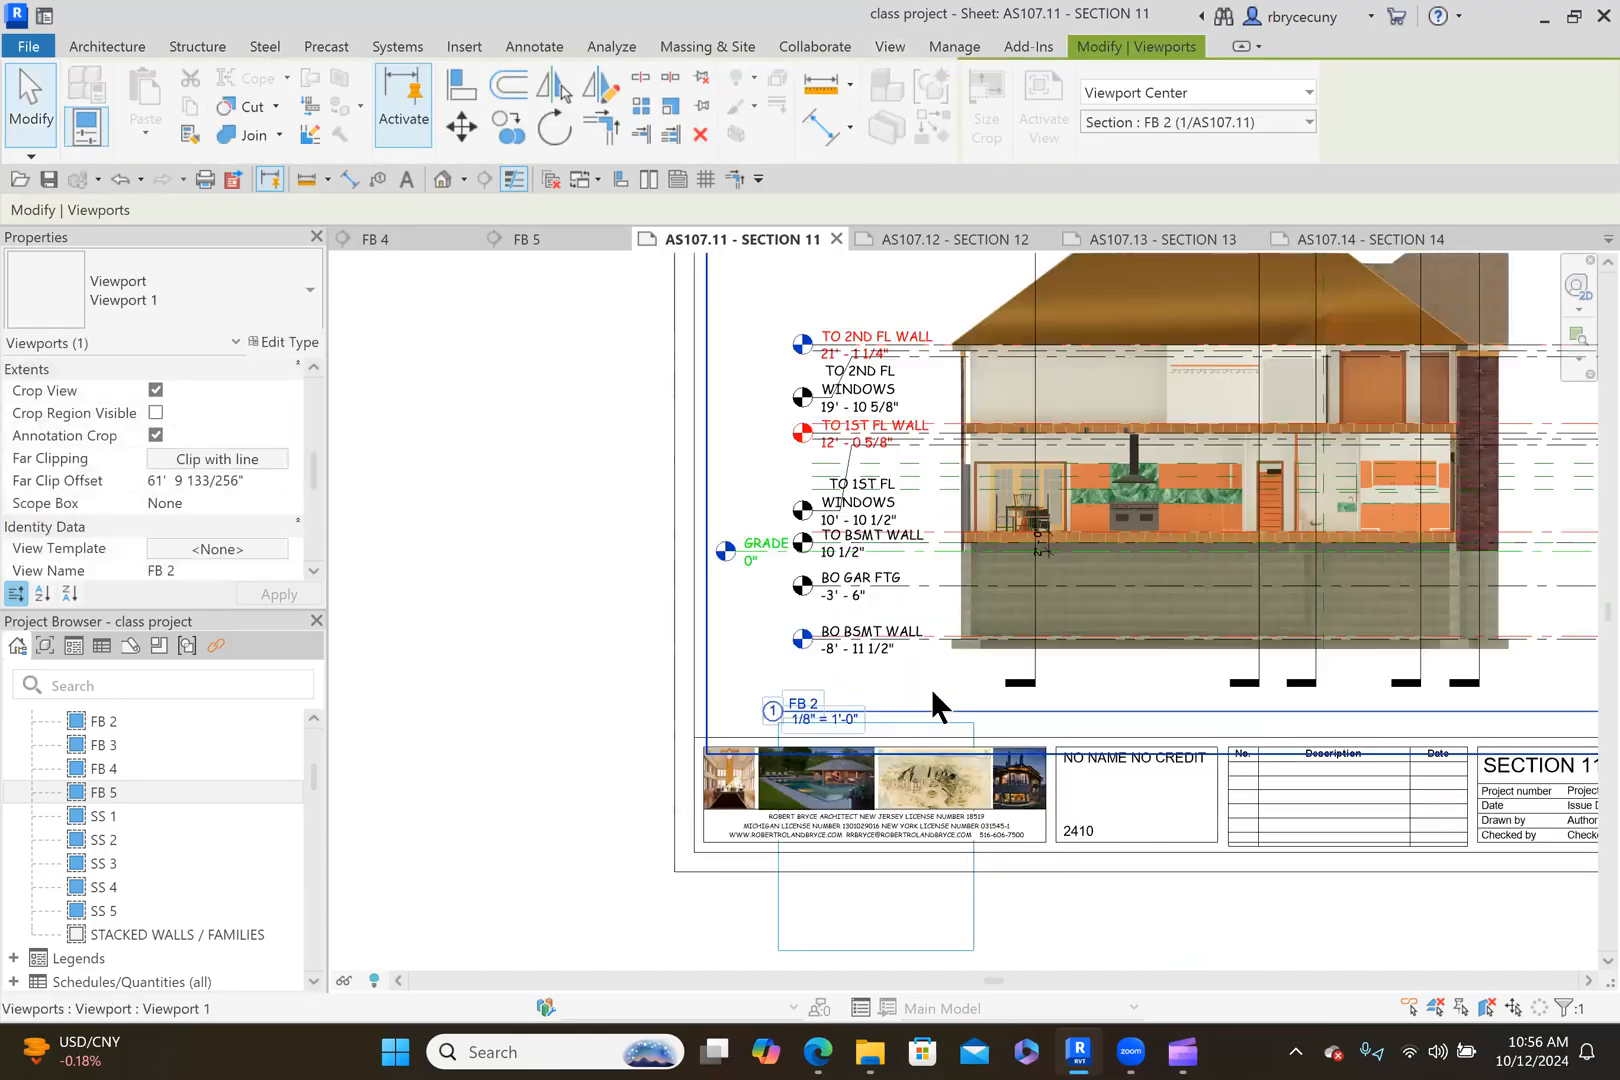
scroll(932, 690, "up", 4)
middle_click_drag(1148, 567, 1198, 405)
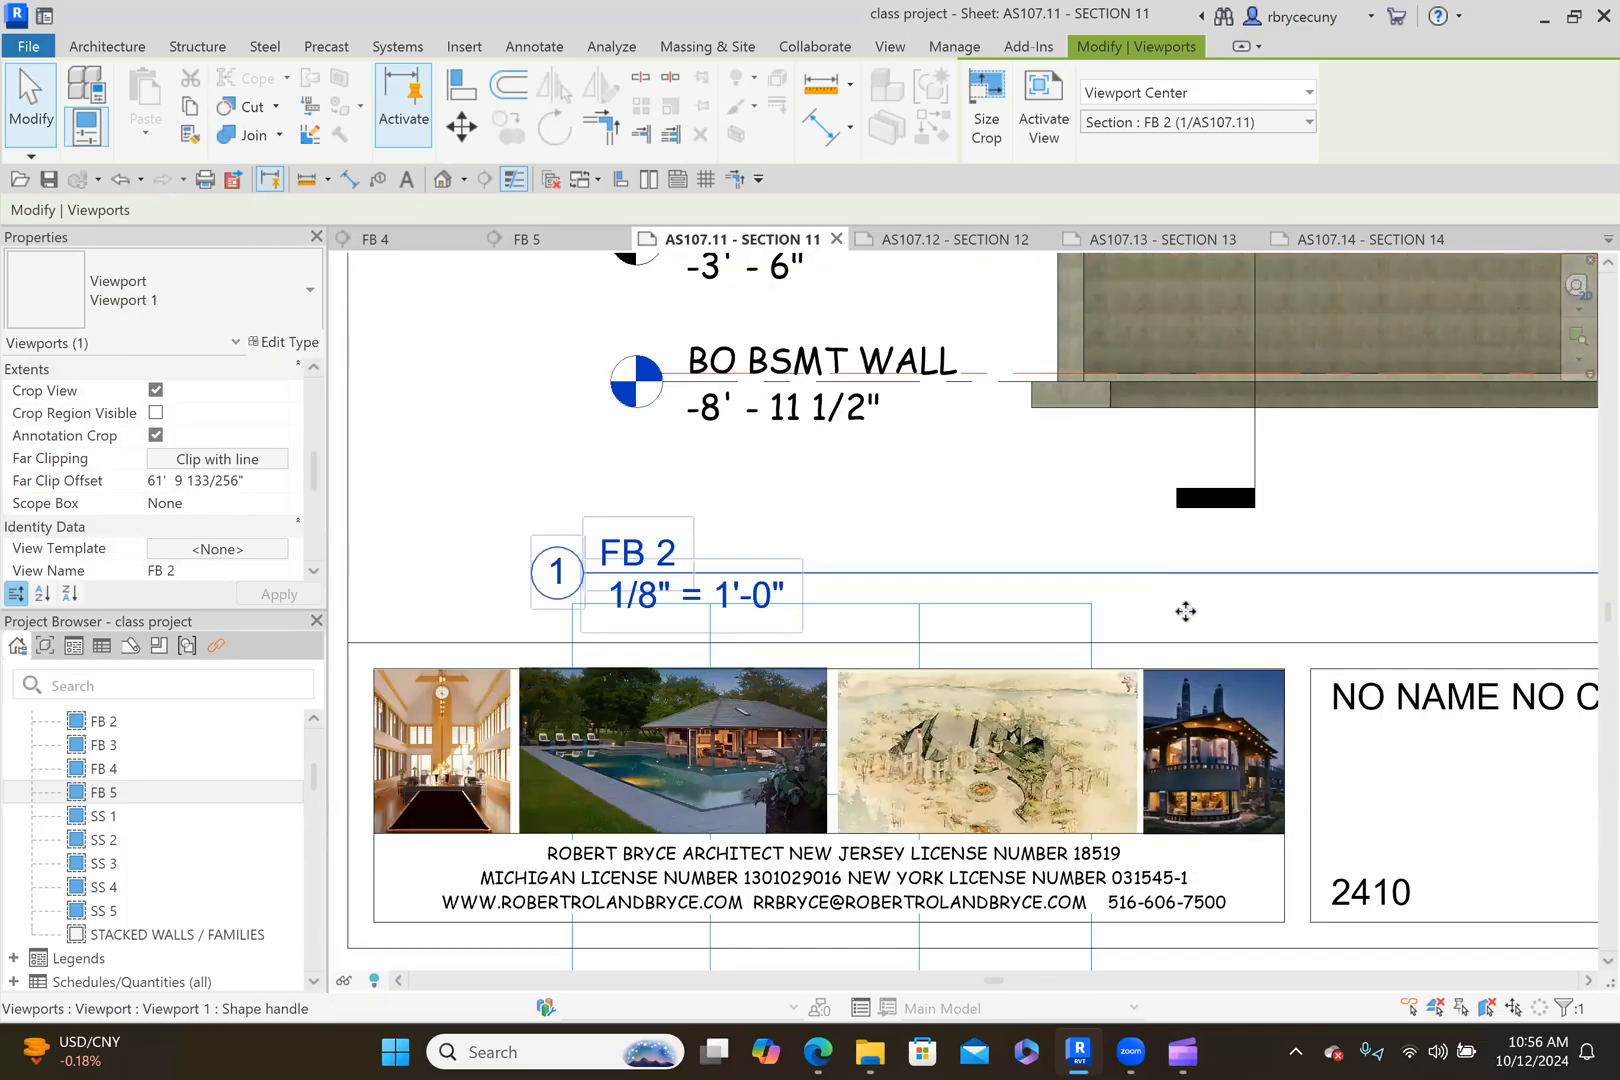
left_click_drag(1144, 571, 1164, 601)
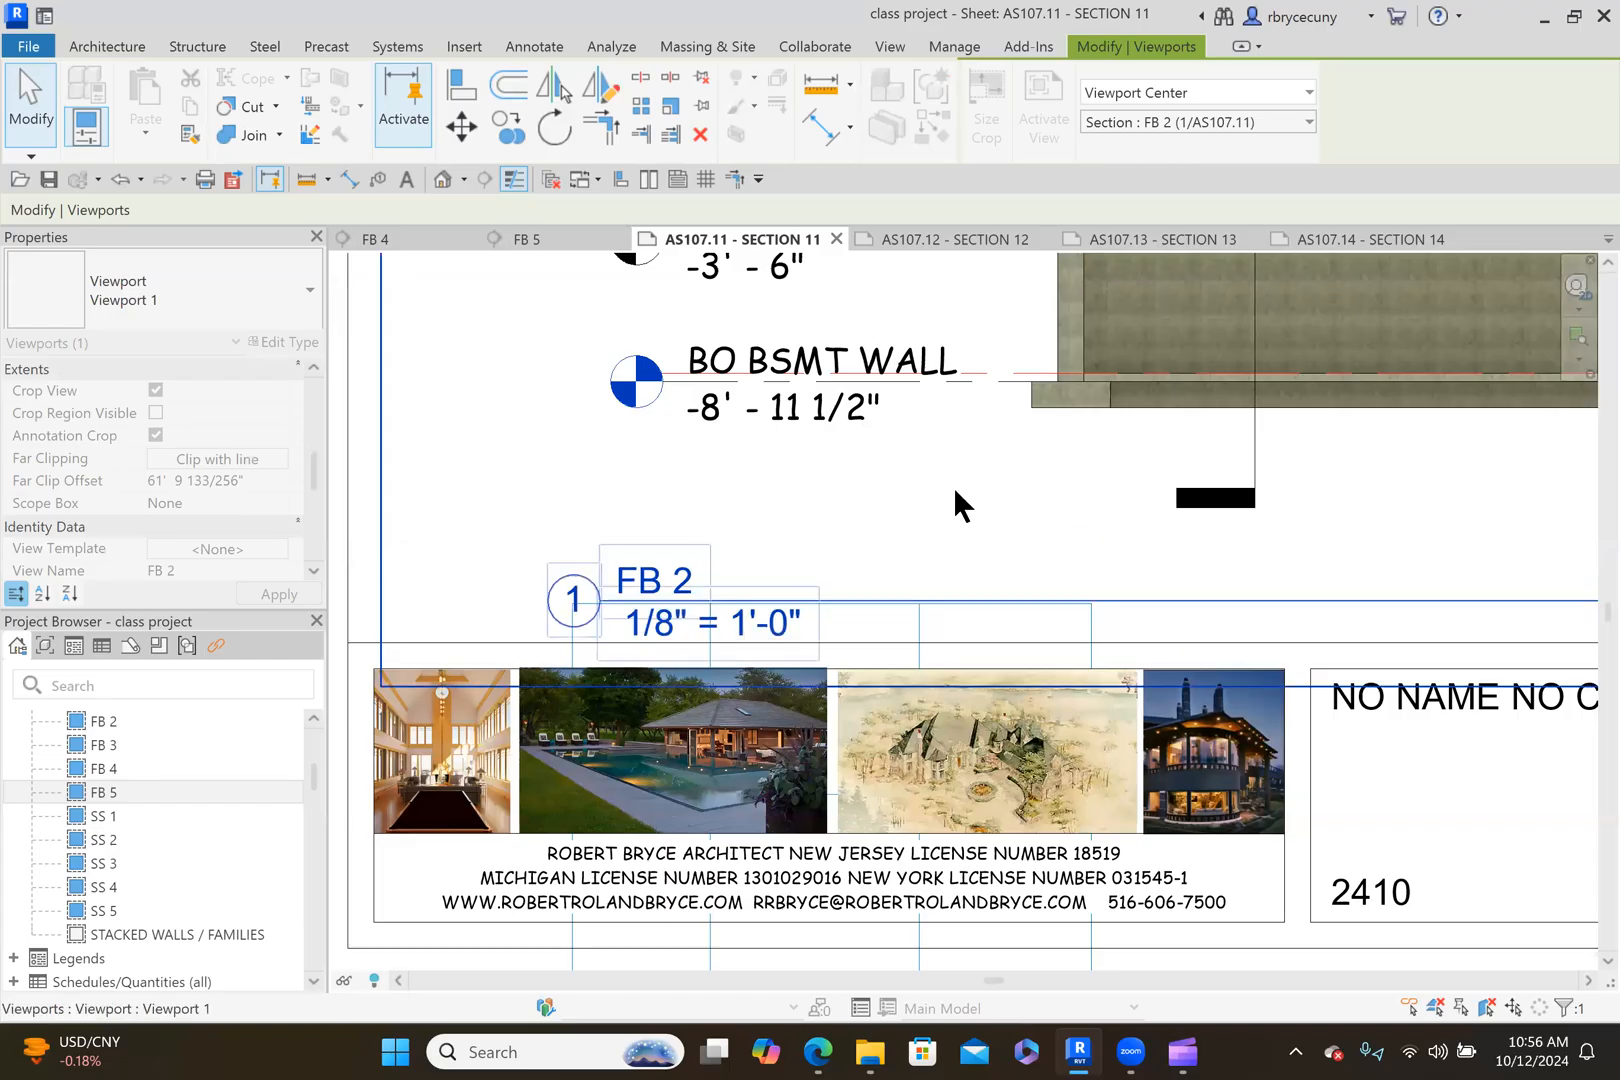
scroll(1157, 290, "down", 5)
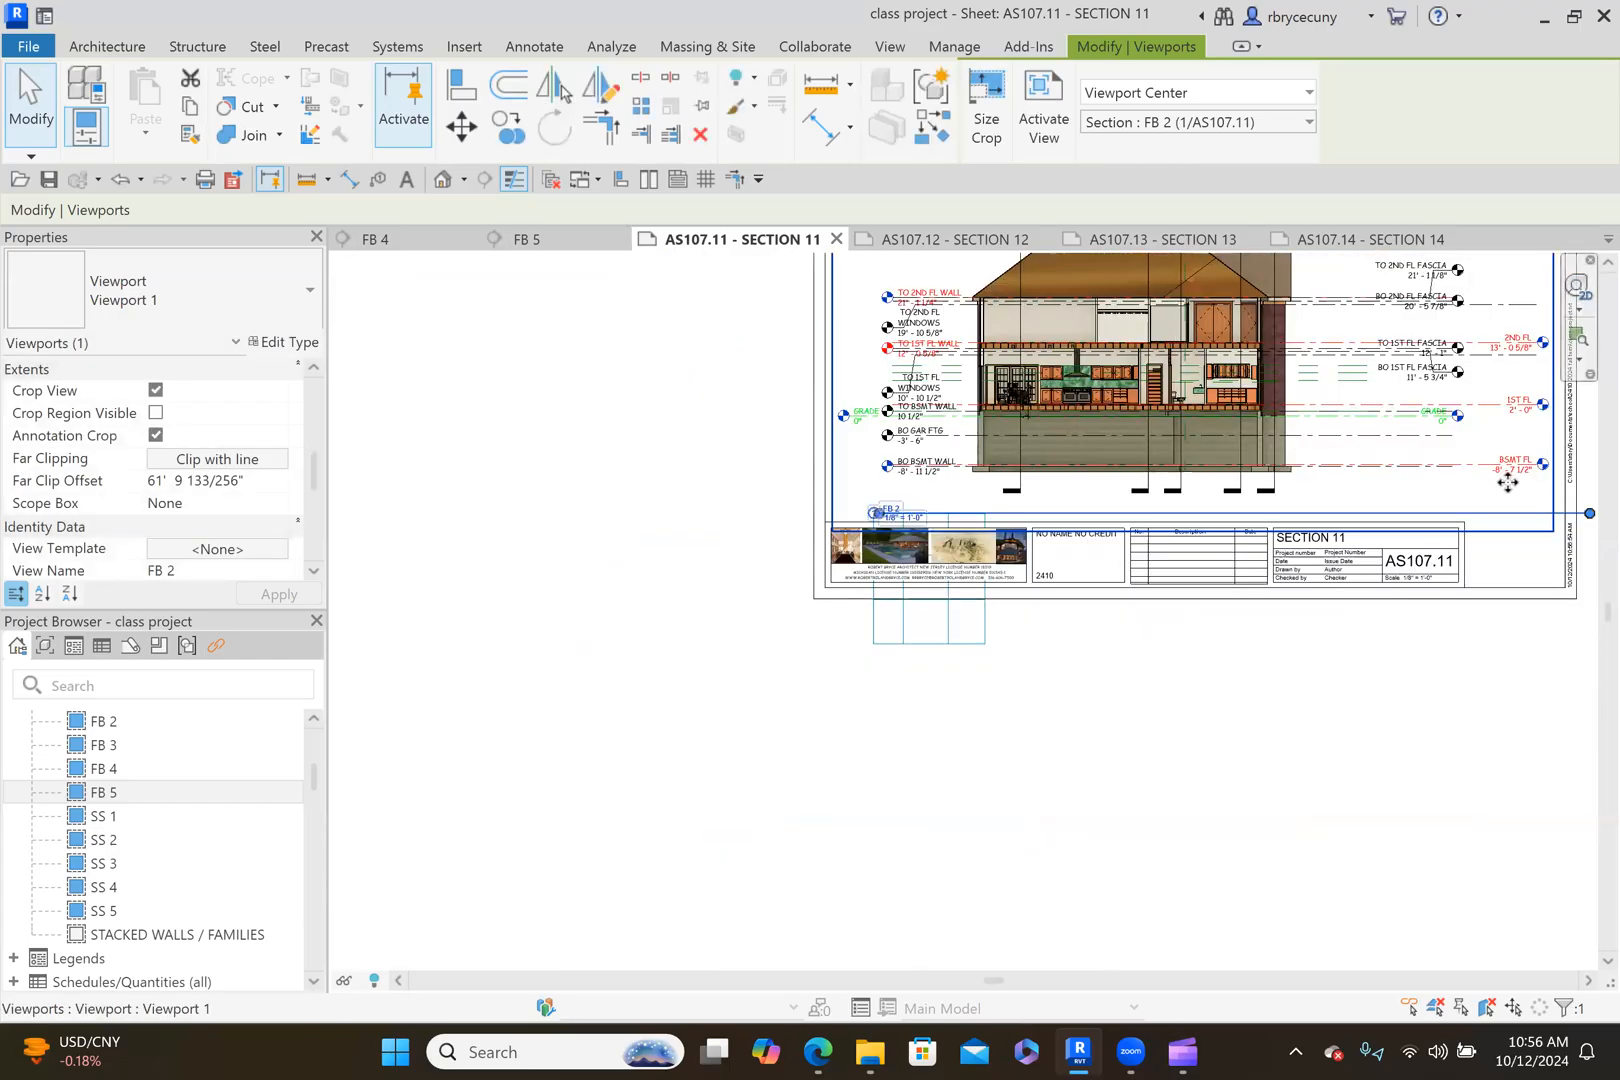
left_click_drag(1580, 530, 980, 535)
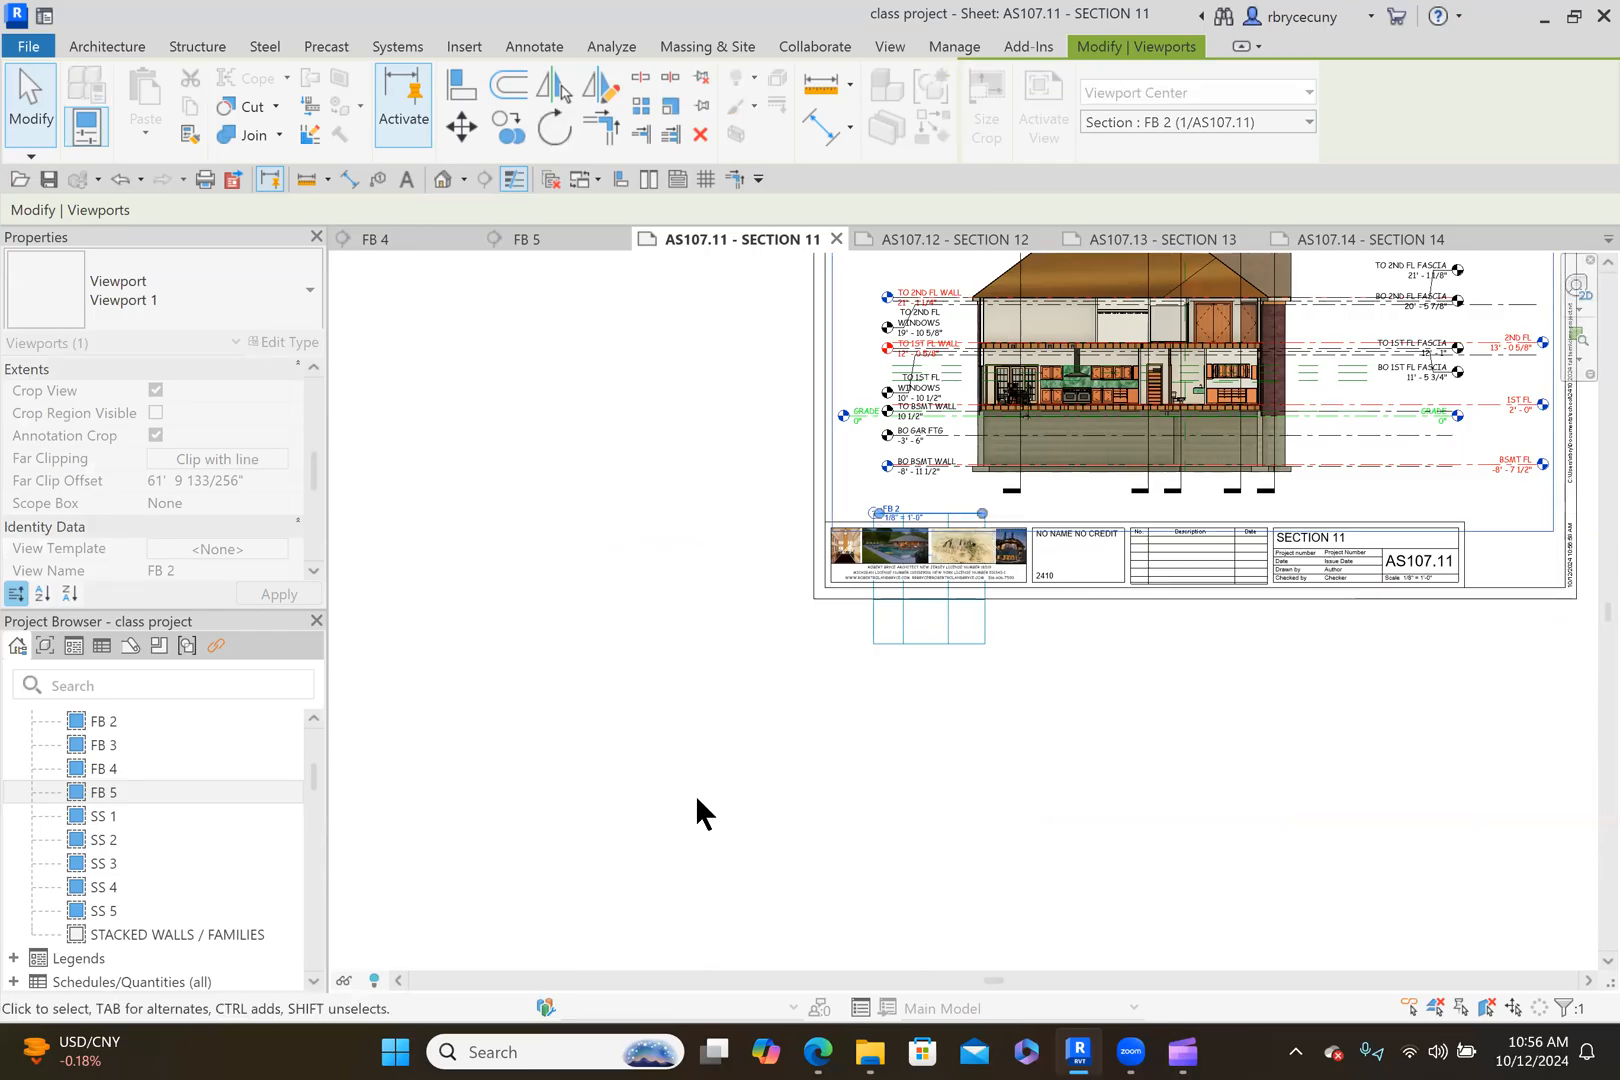
left_click(568, 756)
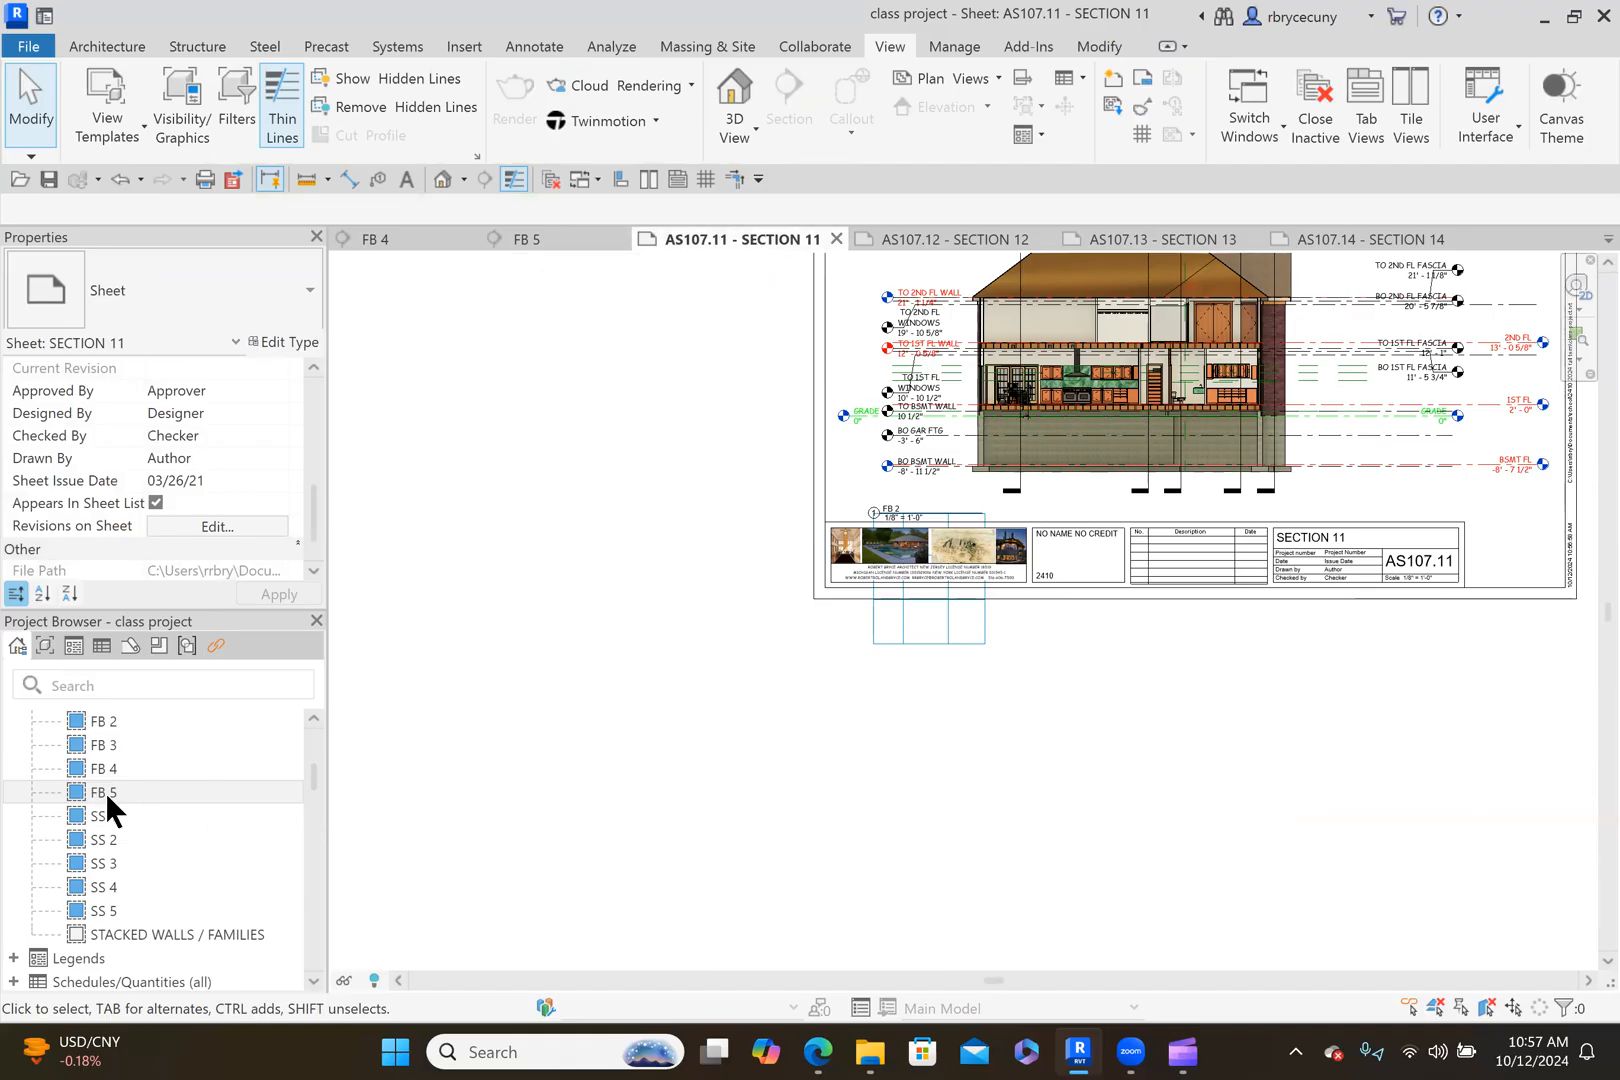
Open sheet AS107.10 - SECTION 10 and assign the existing guide grid LABEL to it.
scroll(105, 792, "down", 5)
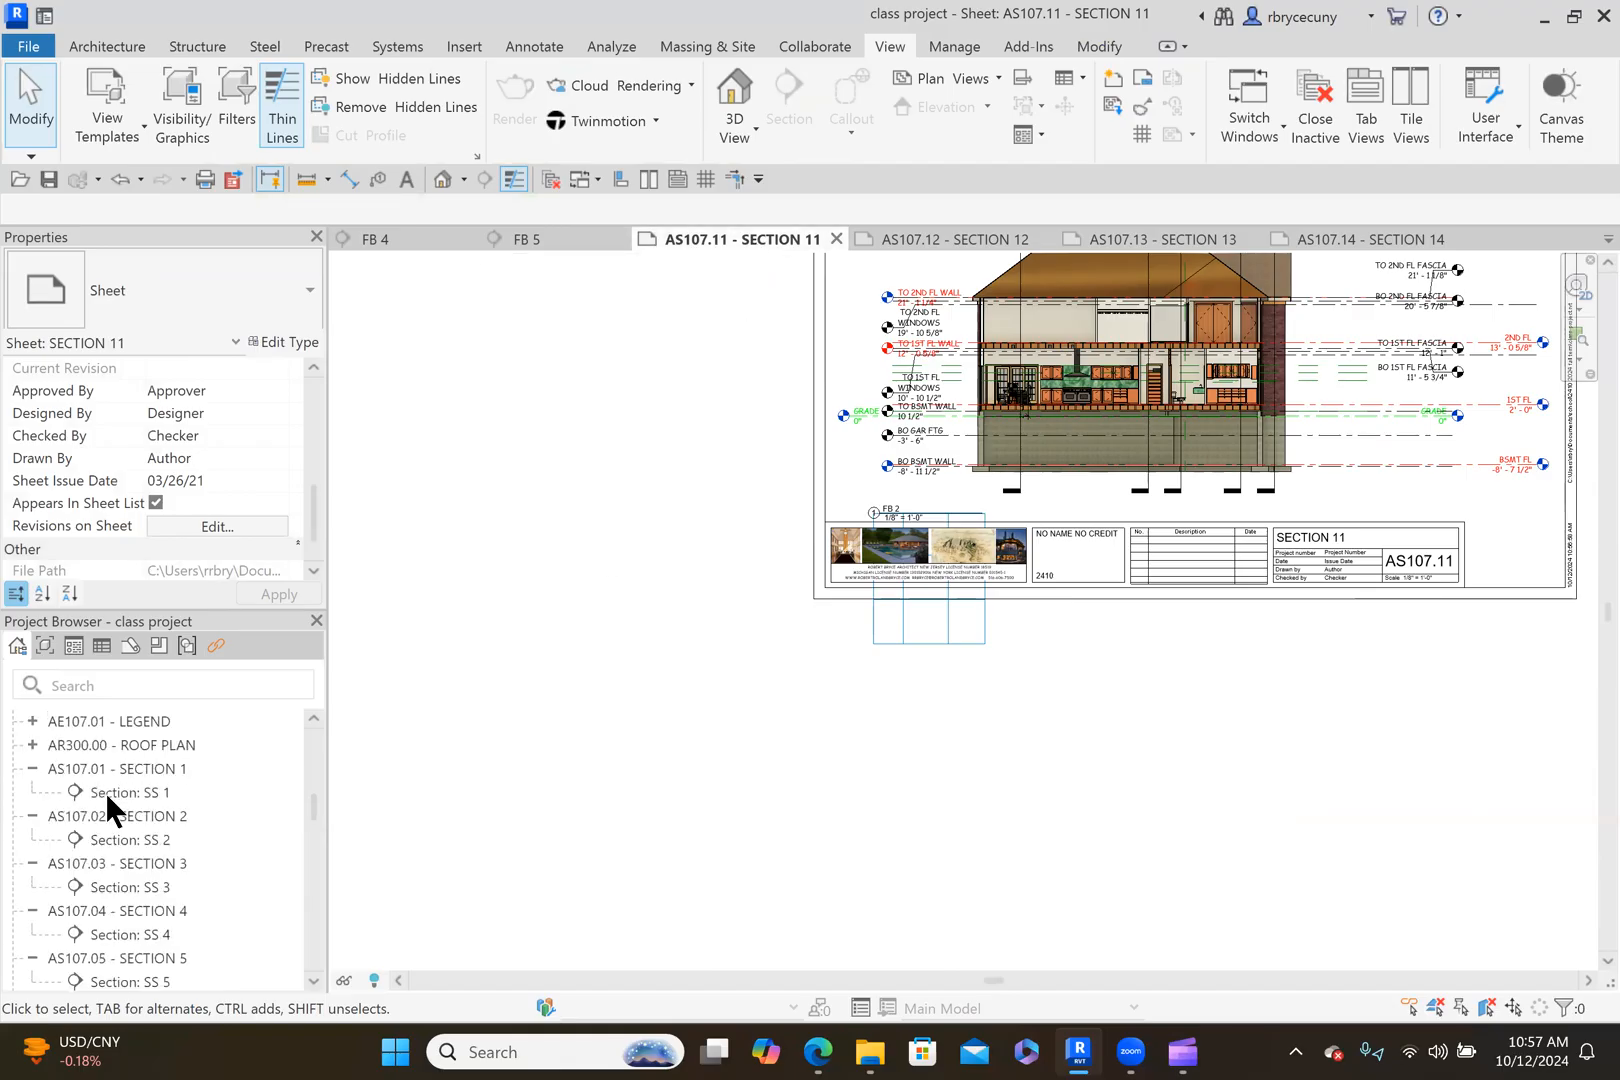
scroll(105, 792, "down", 4)
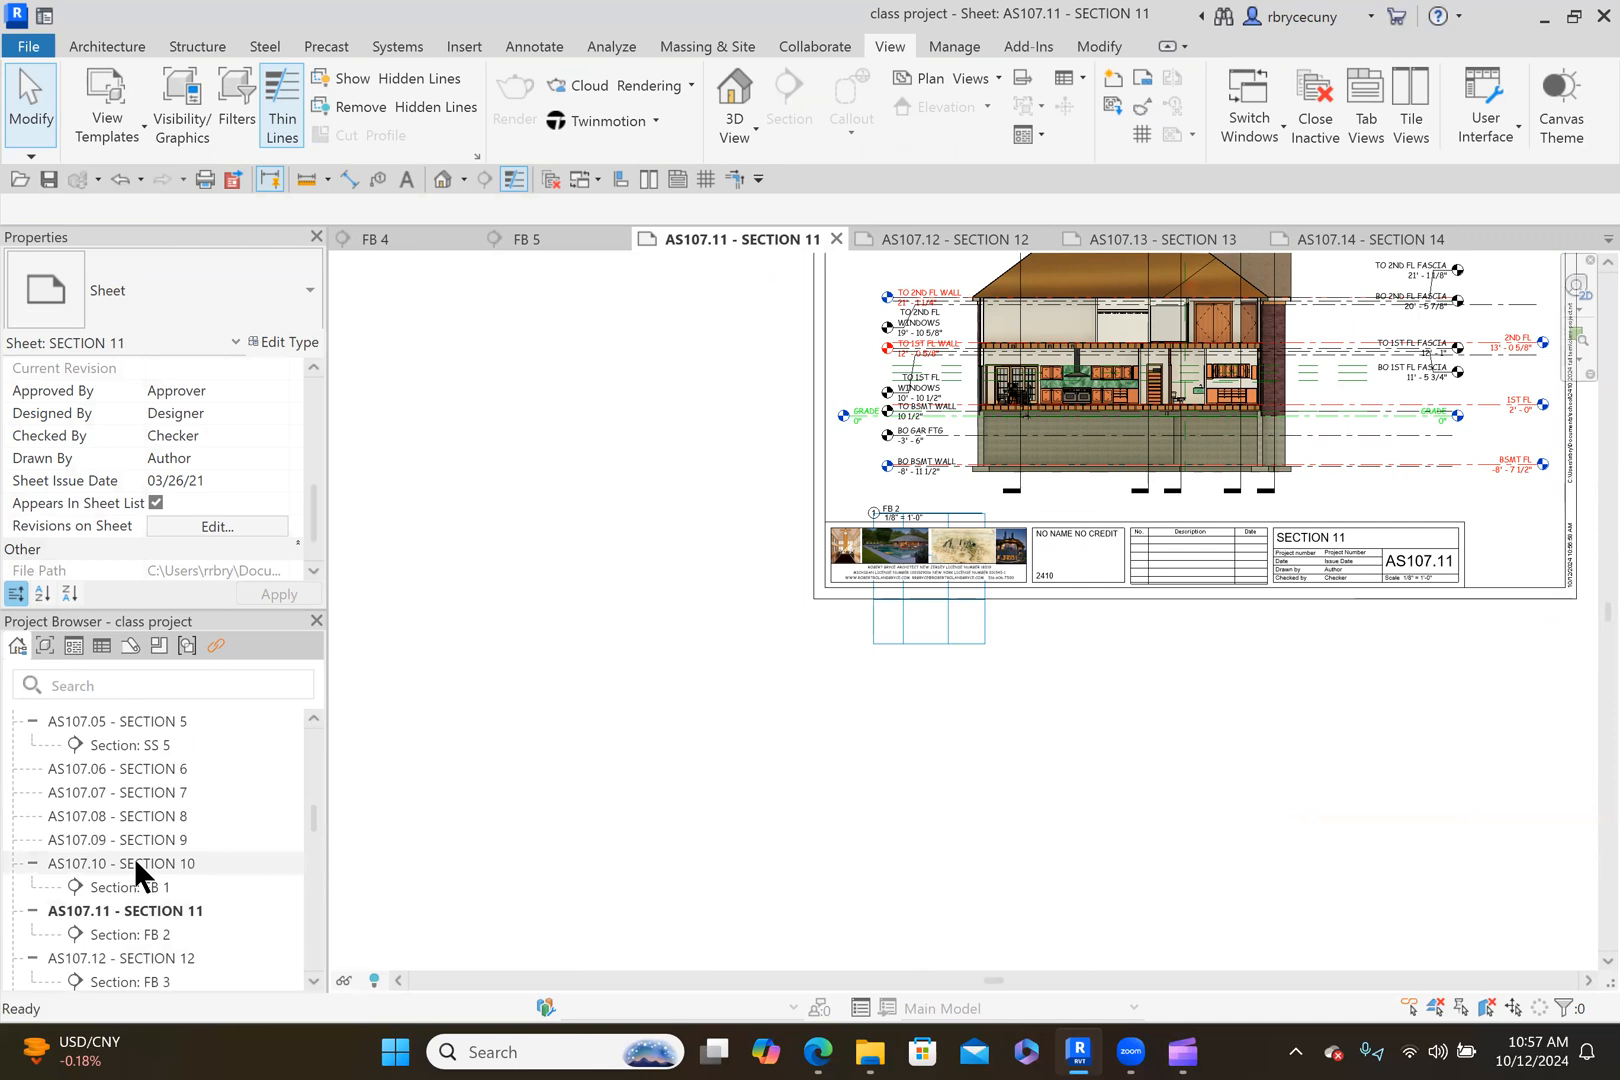
double_click(134, 857)
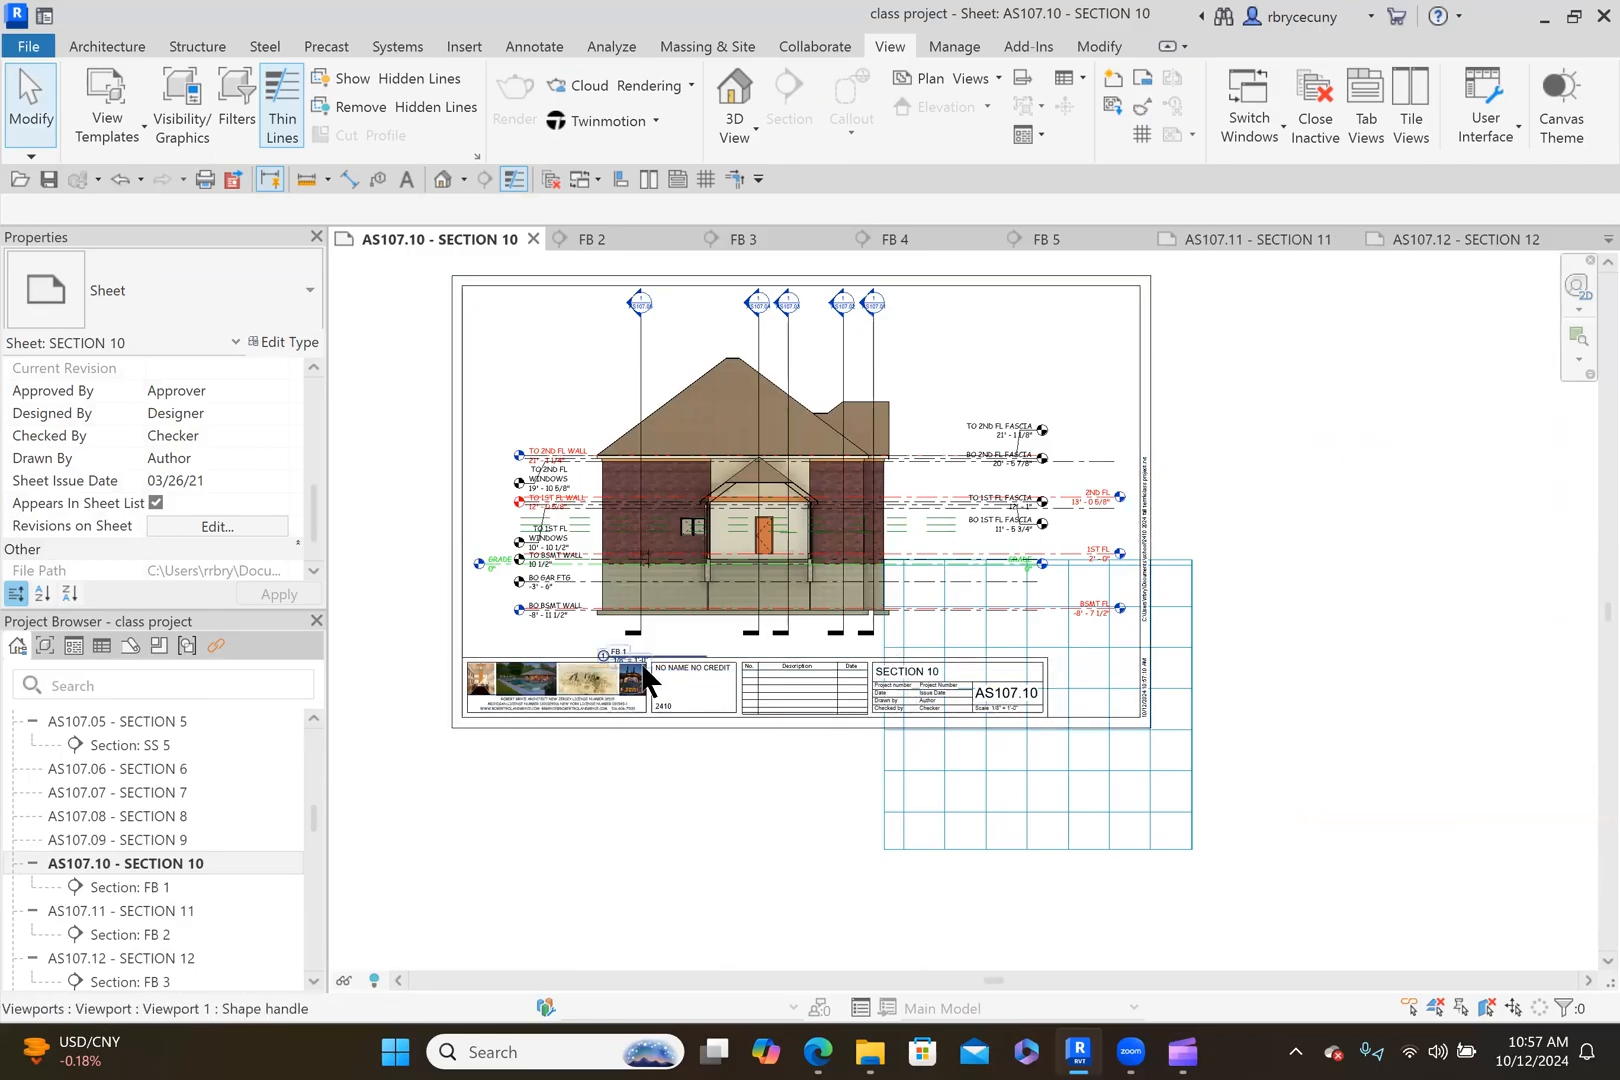
scroll(709, 640, "up", 4)
middle_click_drag(886, 625, 1054, 588)
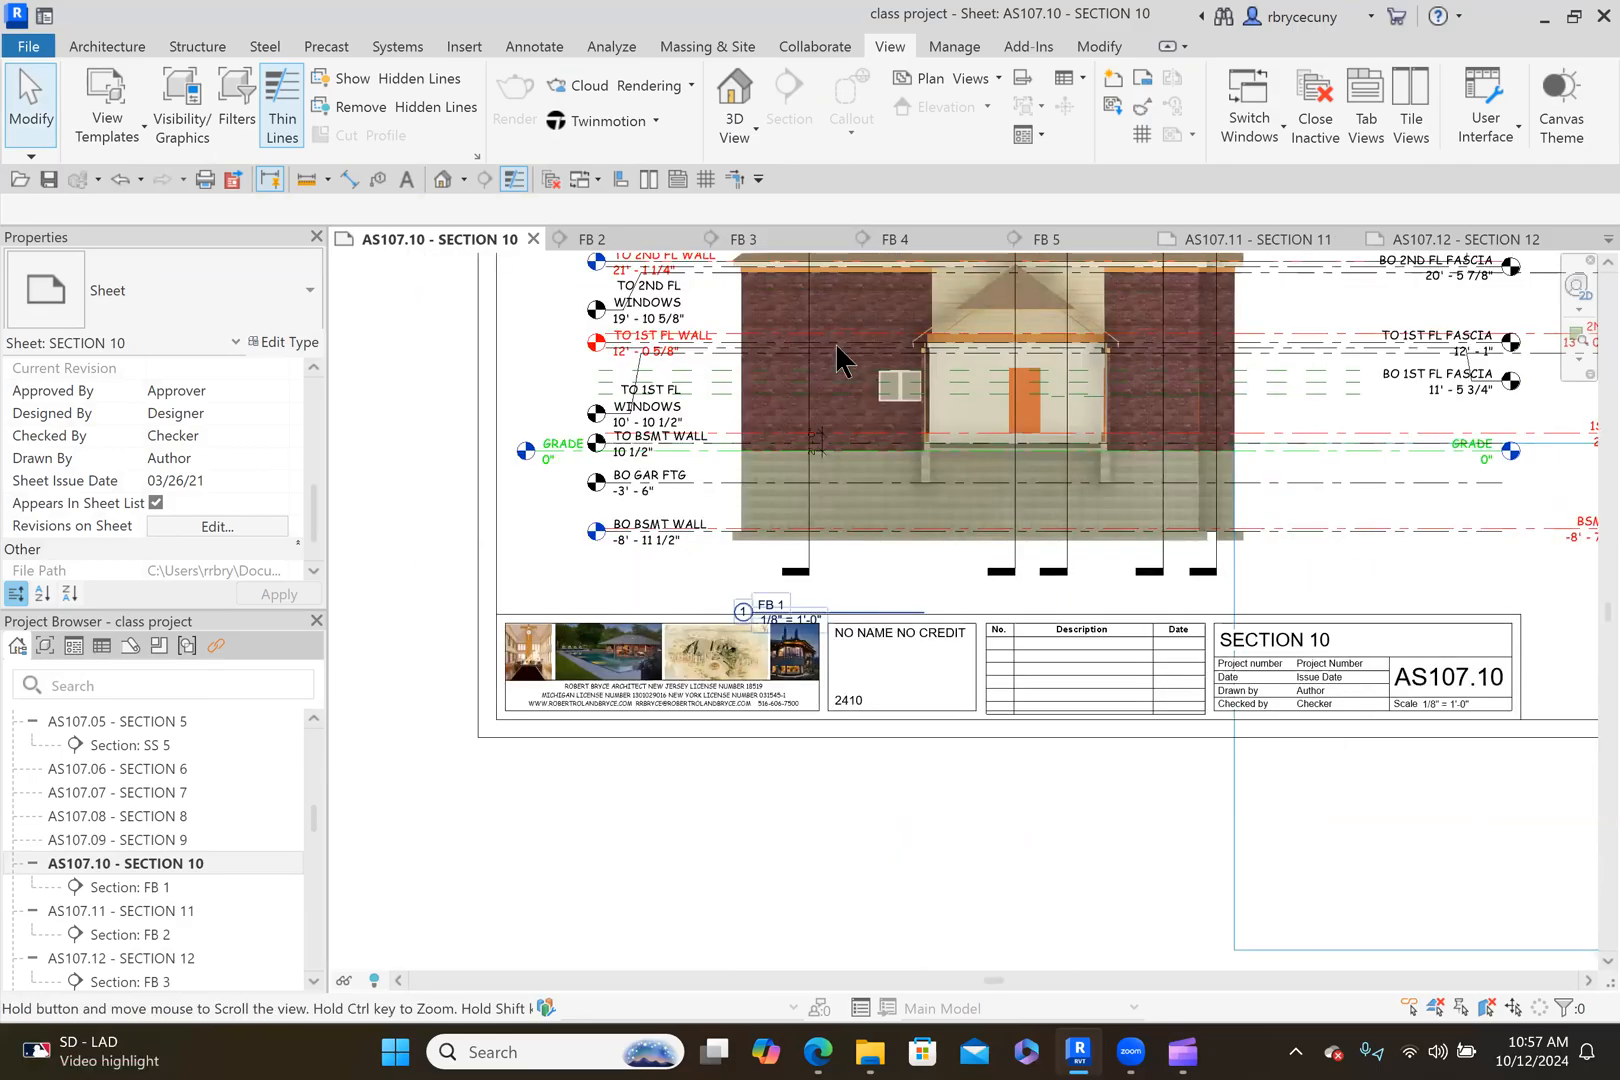
left_click(705, 179)
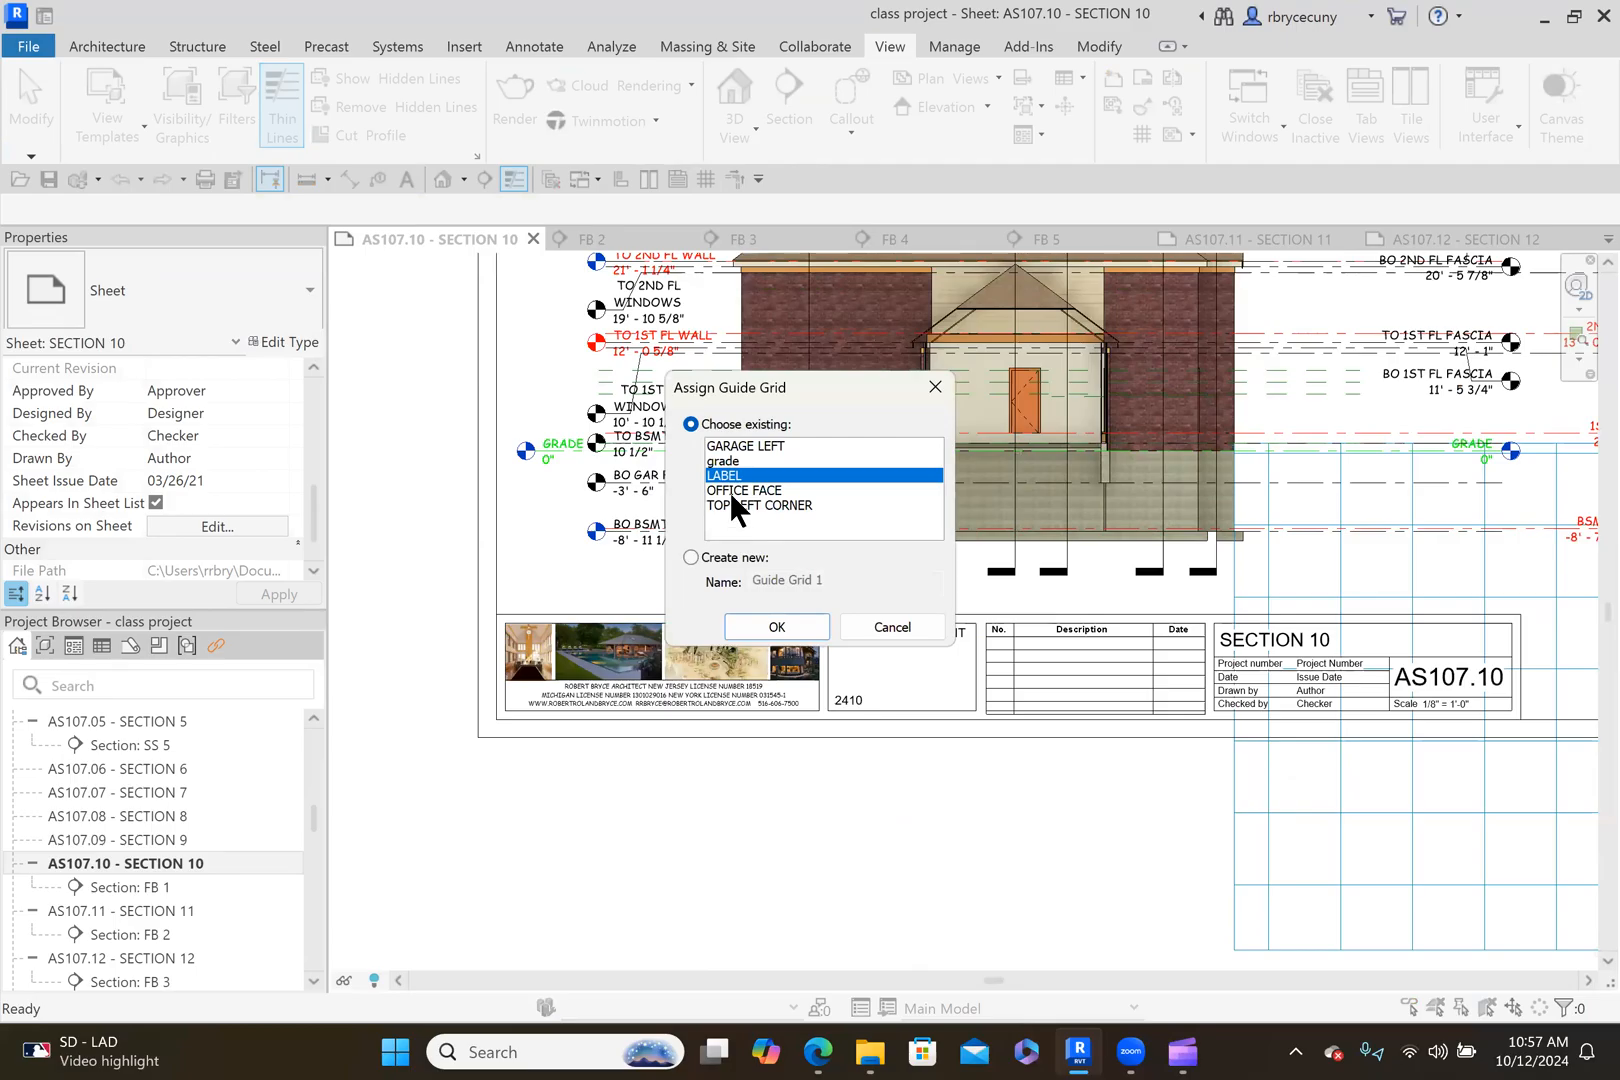
left_click(778, 626)
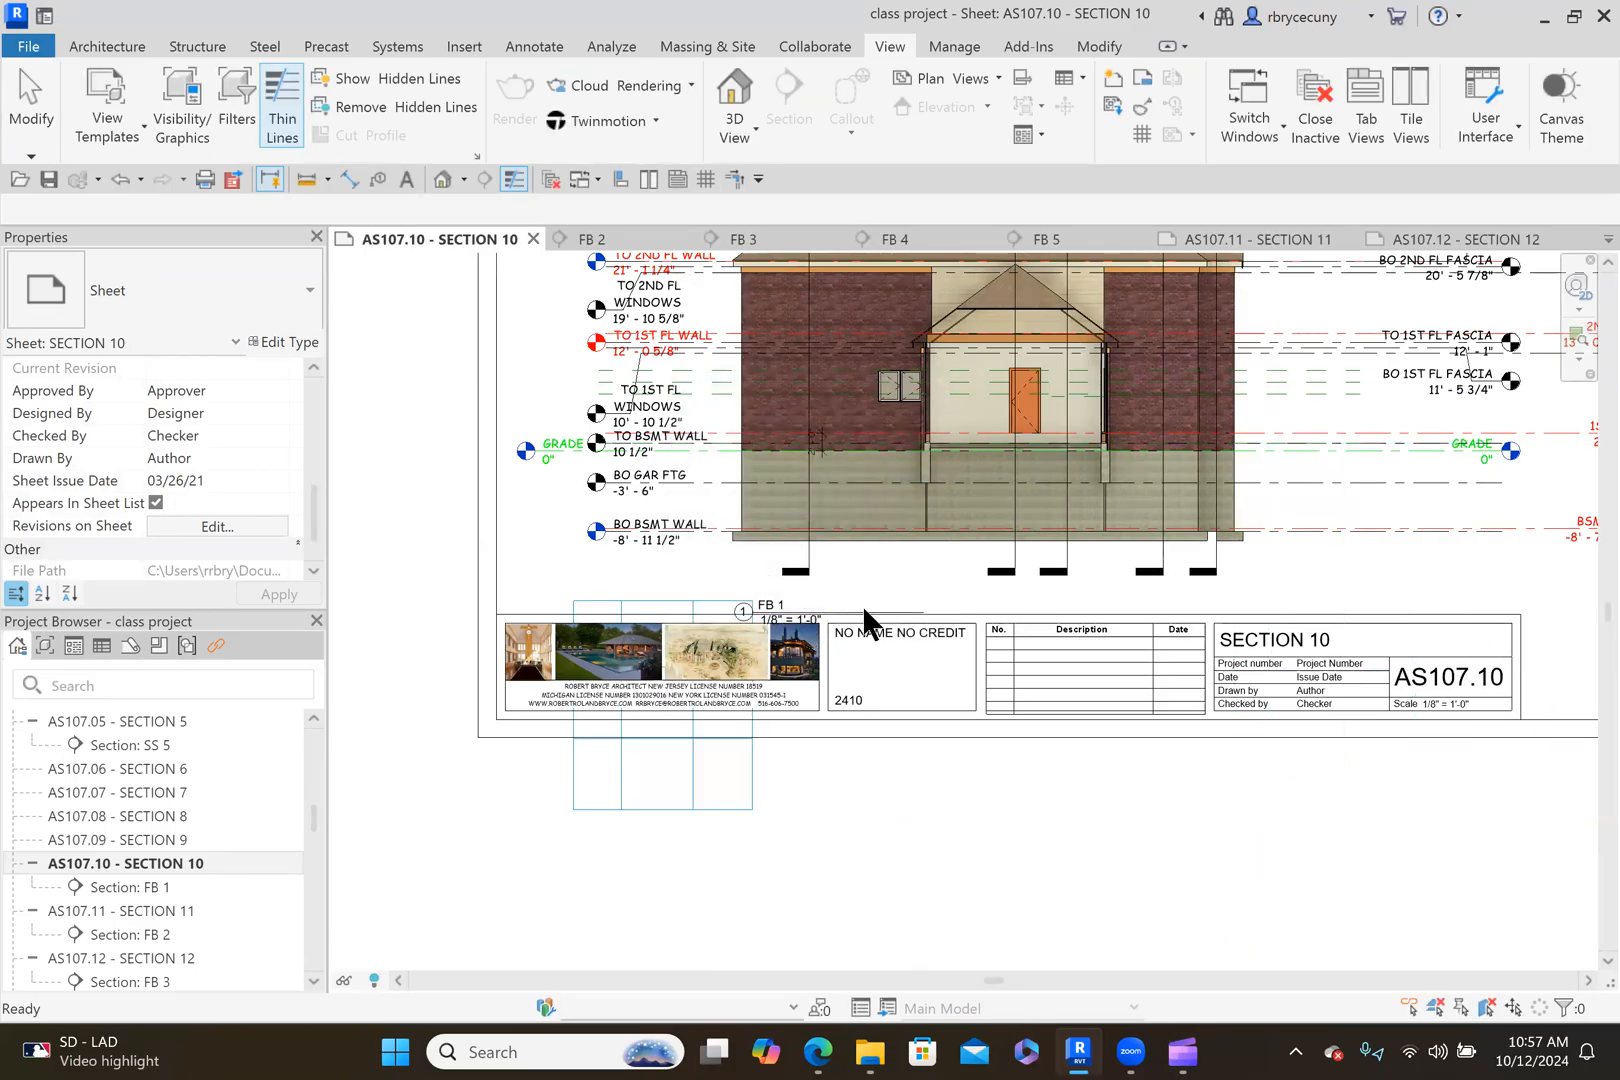
Move the FB 1 view title to the top-left corner of the LABEL guide grid.
left_click_drag(747, 582, 710, 612)
left_click(888, 782)
scroll(888, 782, "down", 2)
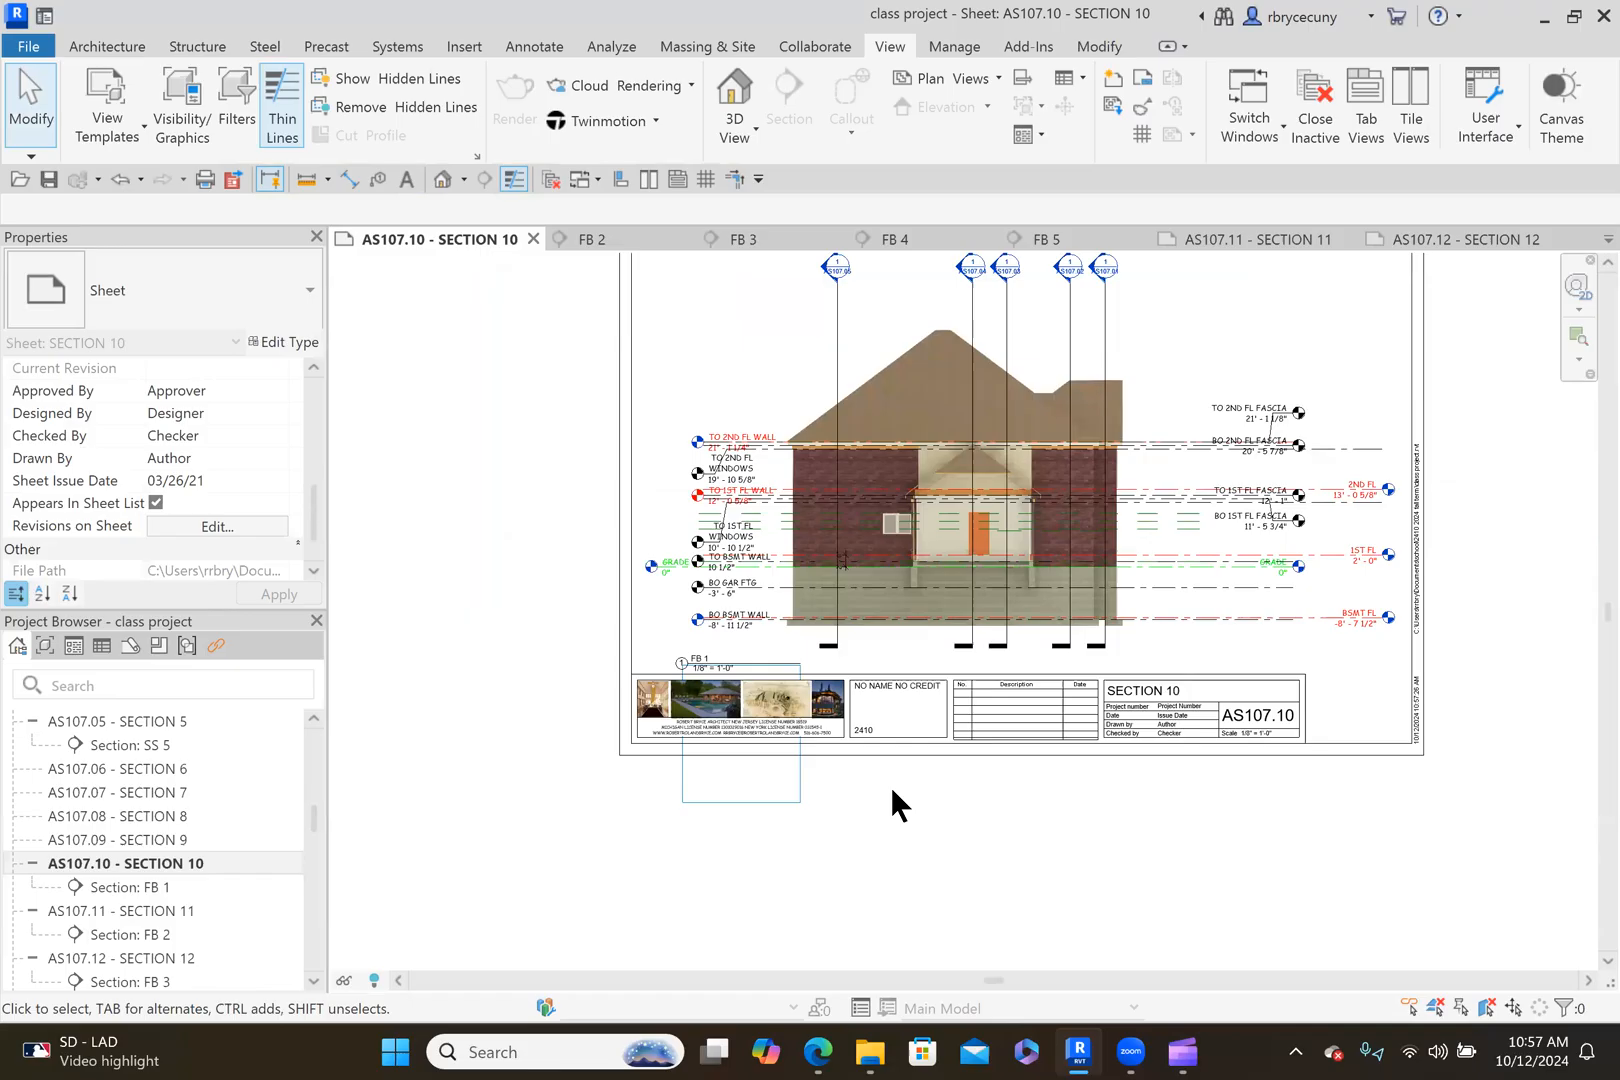
scroll(861, 792, "down", 2)
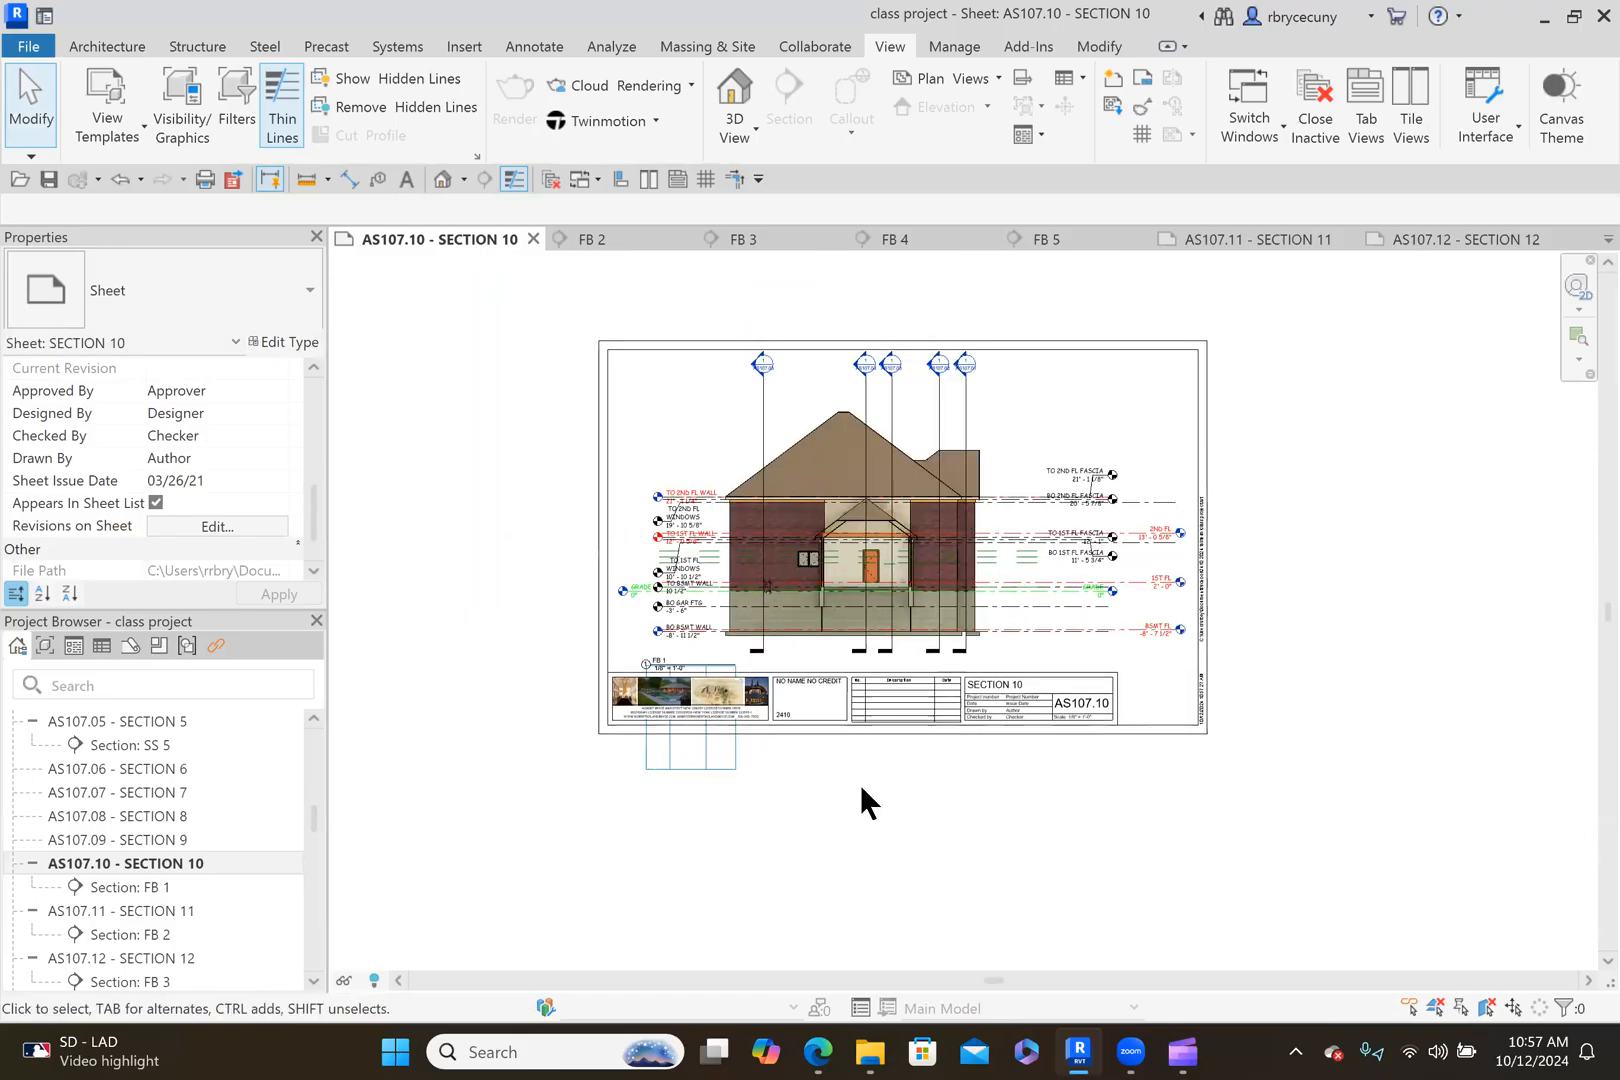
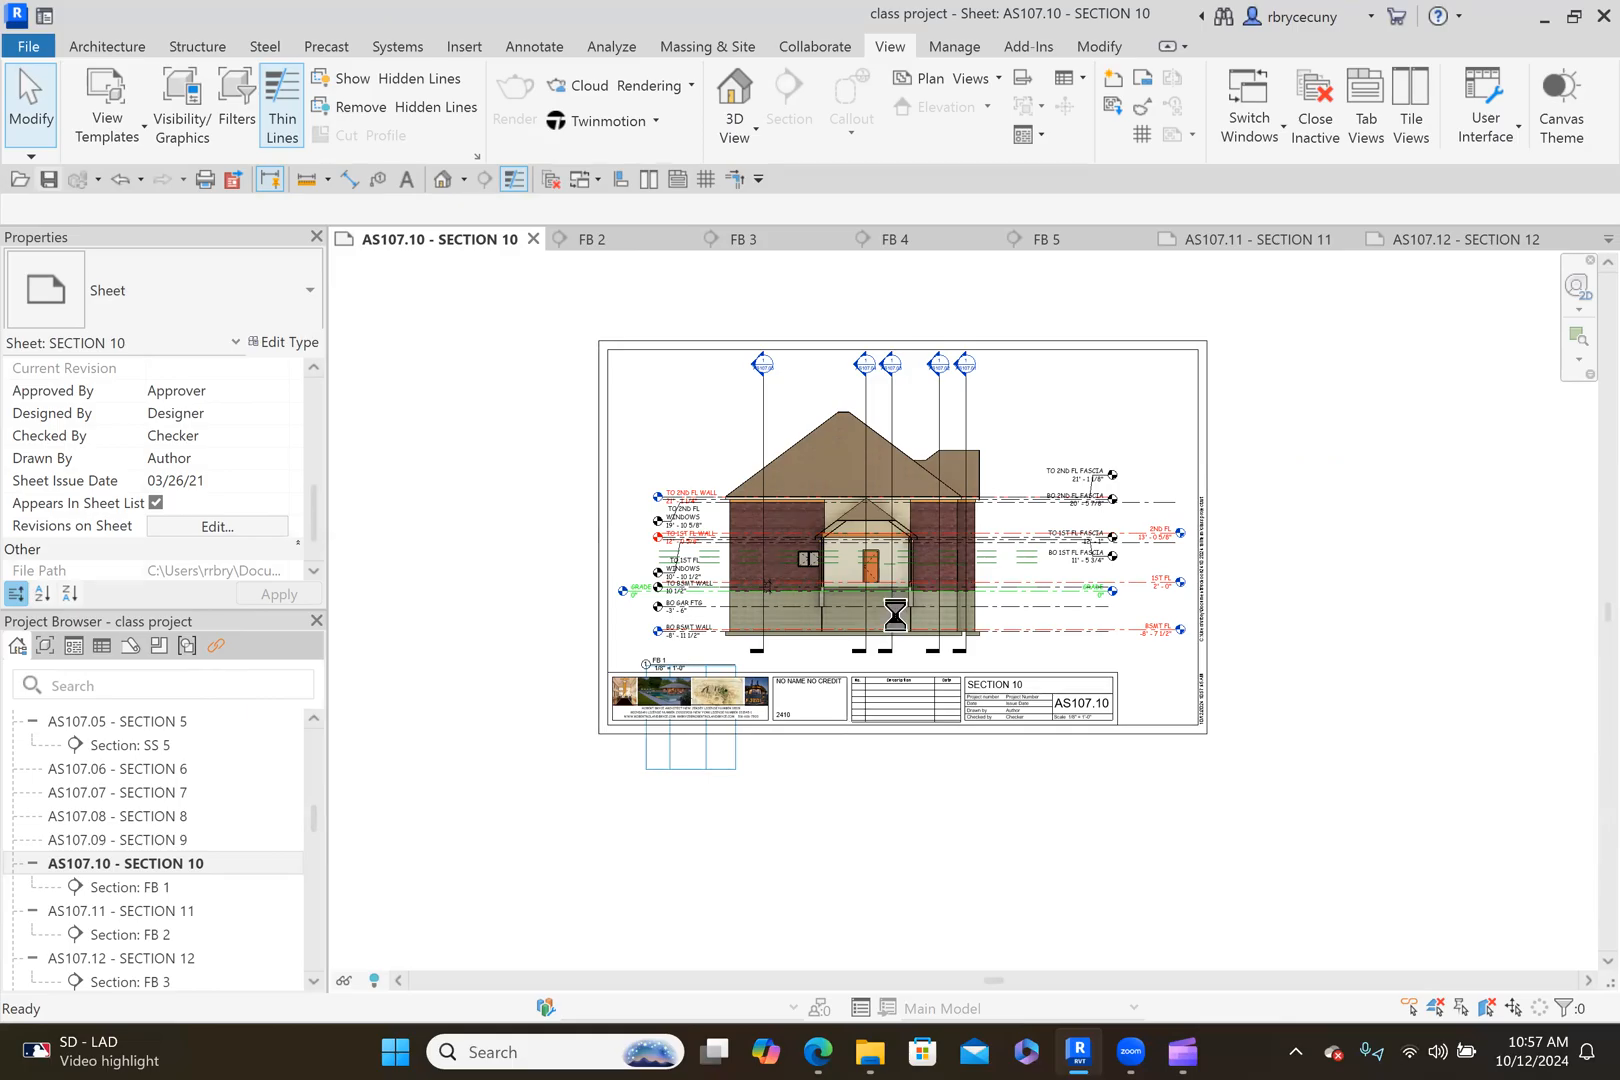
Open the 1ST FL floor plan to check its rooms and section markers.
scroll(886, 570, "up", 5)
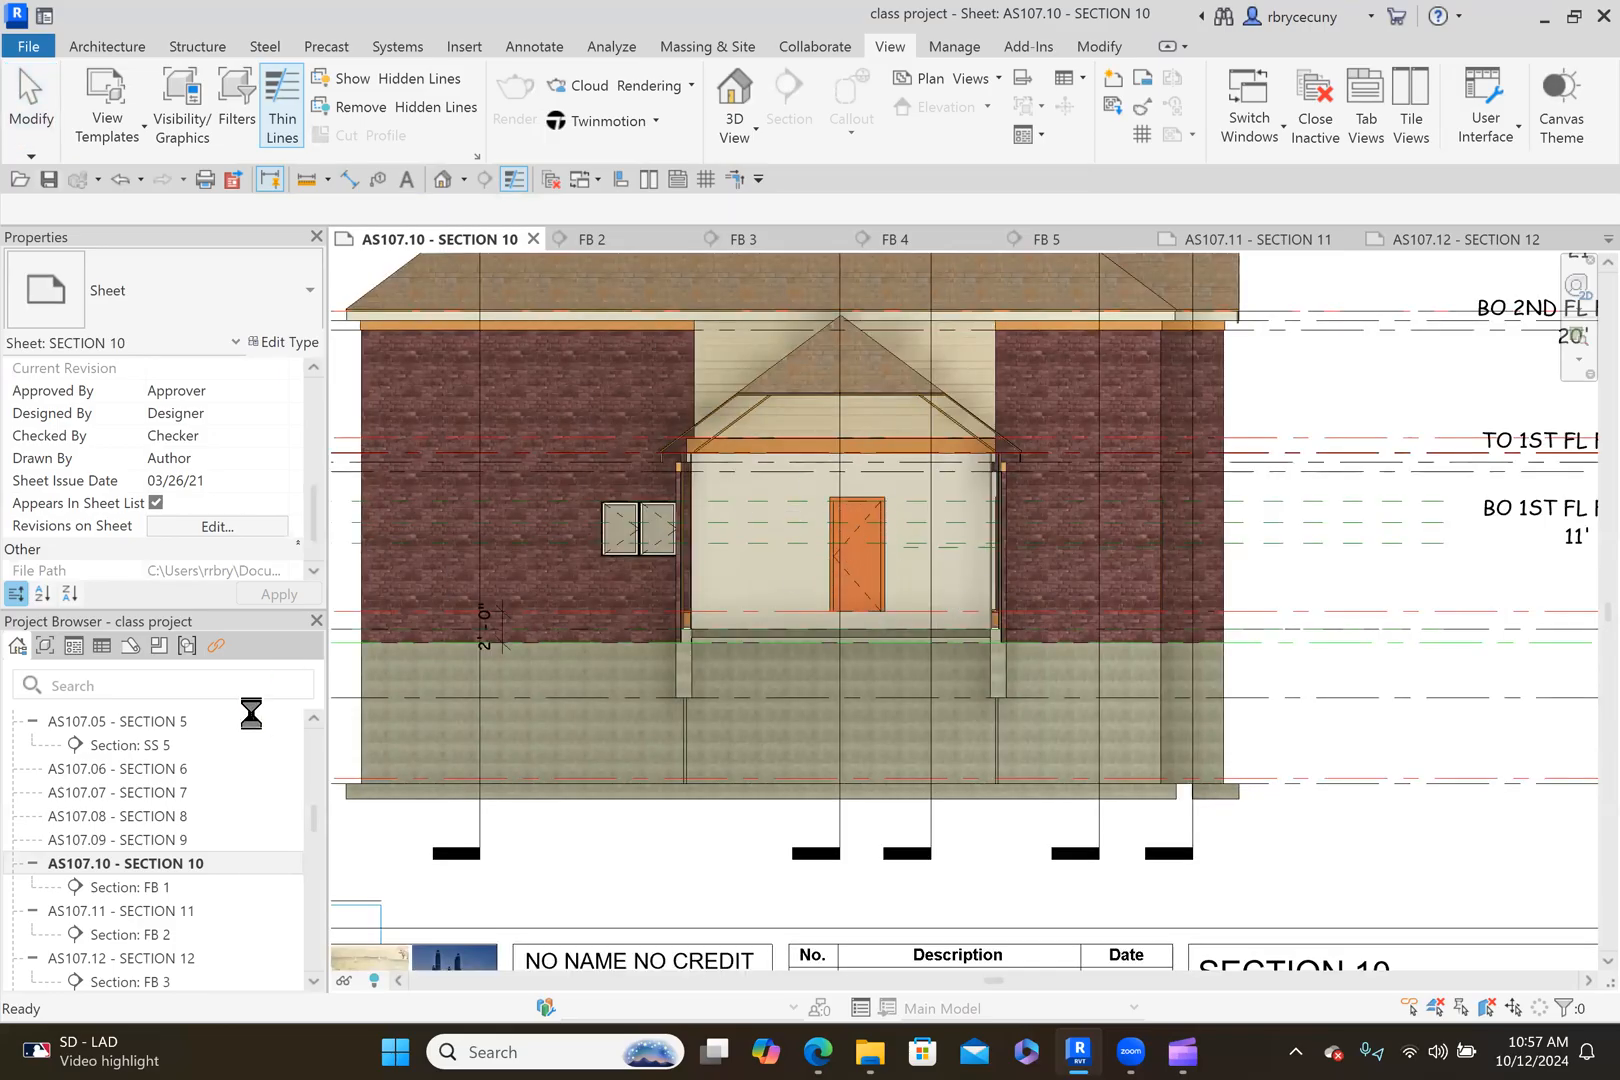
scroll(213, 825, "up", 15)
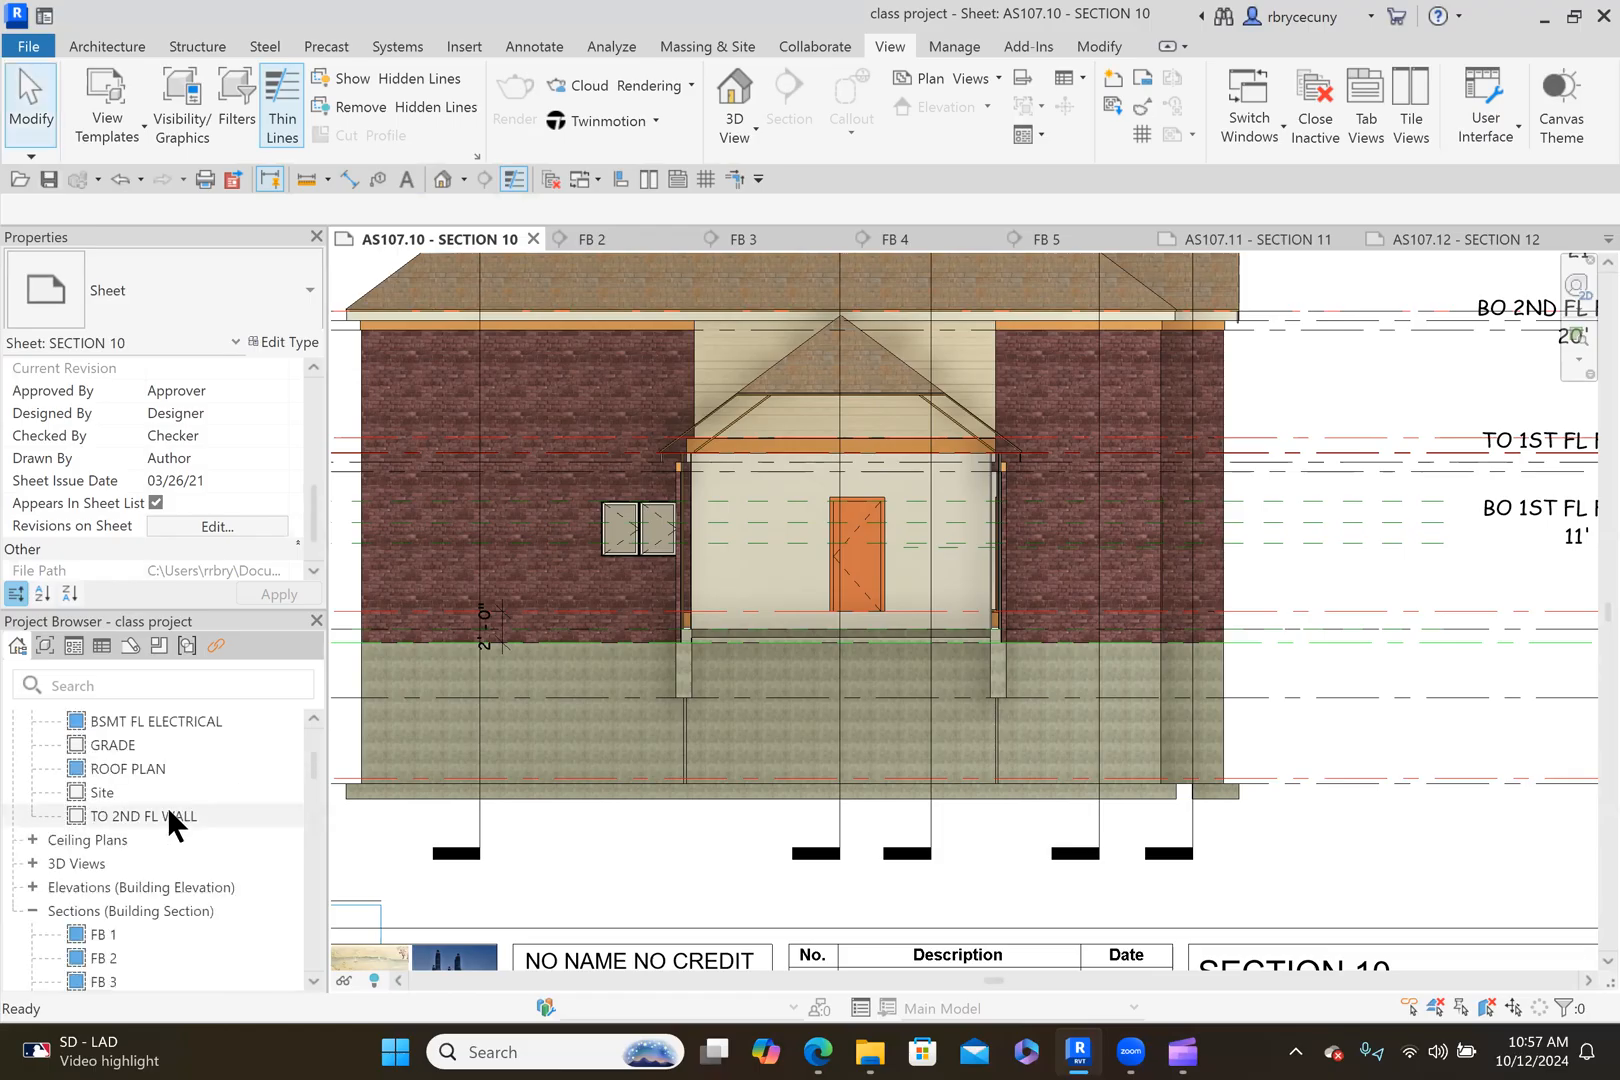
scroll(167, 807, "up", 5)
left_click(93, 790)
double_click(92, 790)
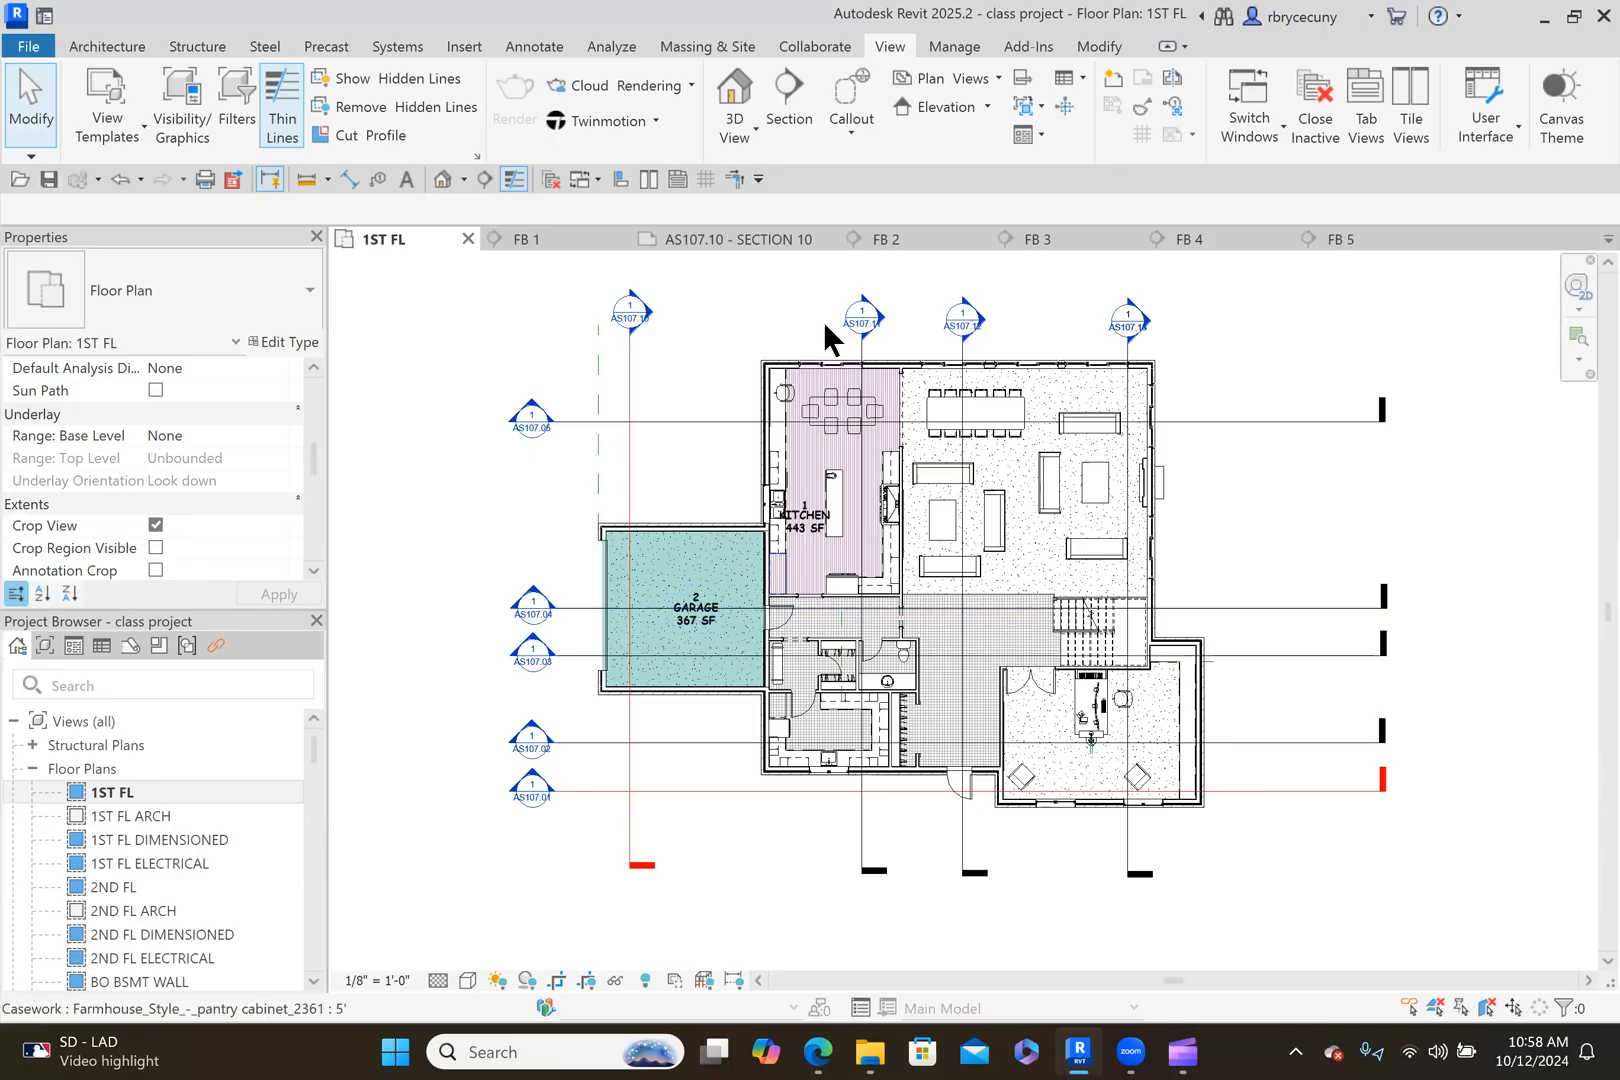
Return to sheet AS107.10 and activate the FB 1 section view on it.
left_click(750, 262)
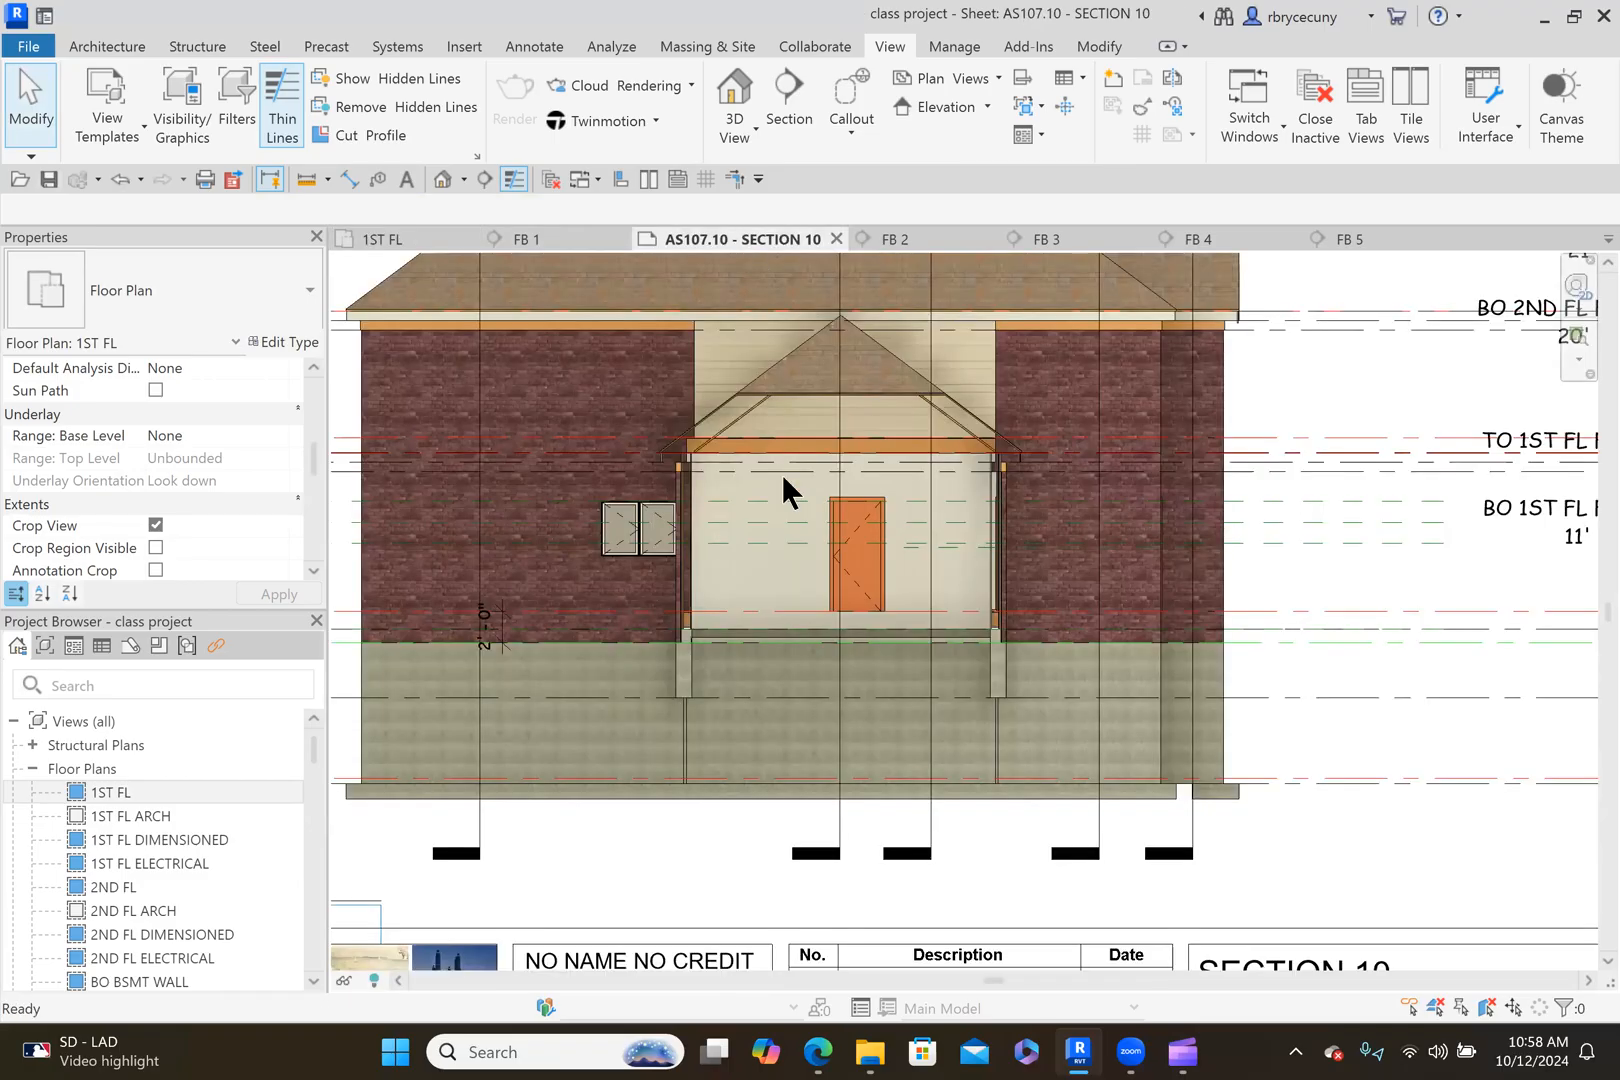
right_click(864, 545)
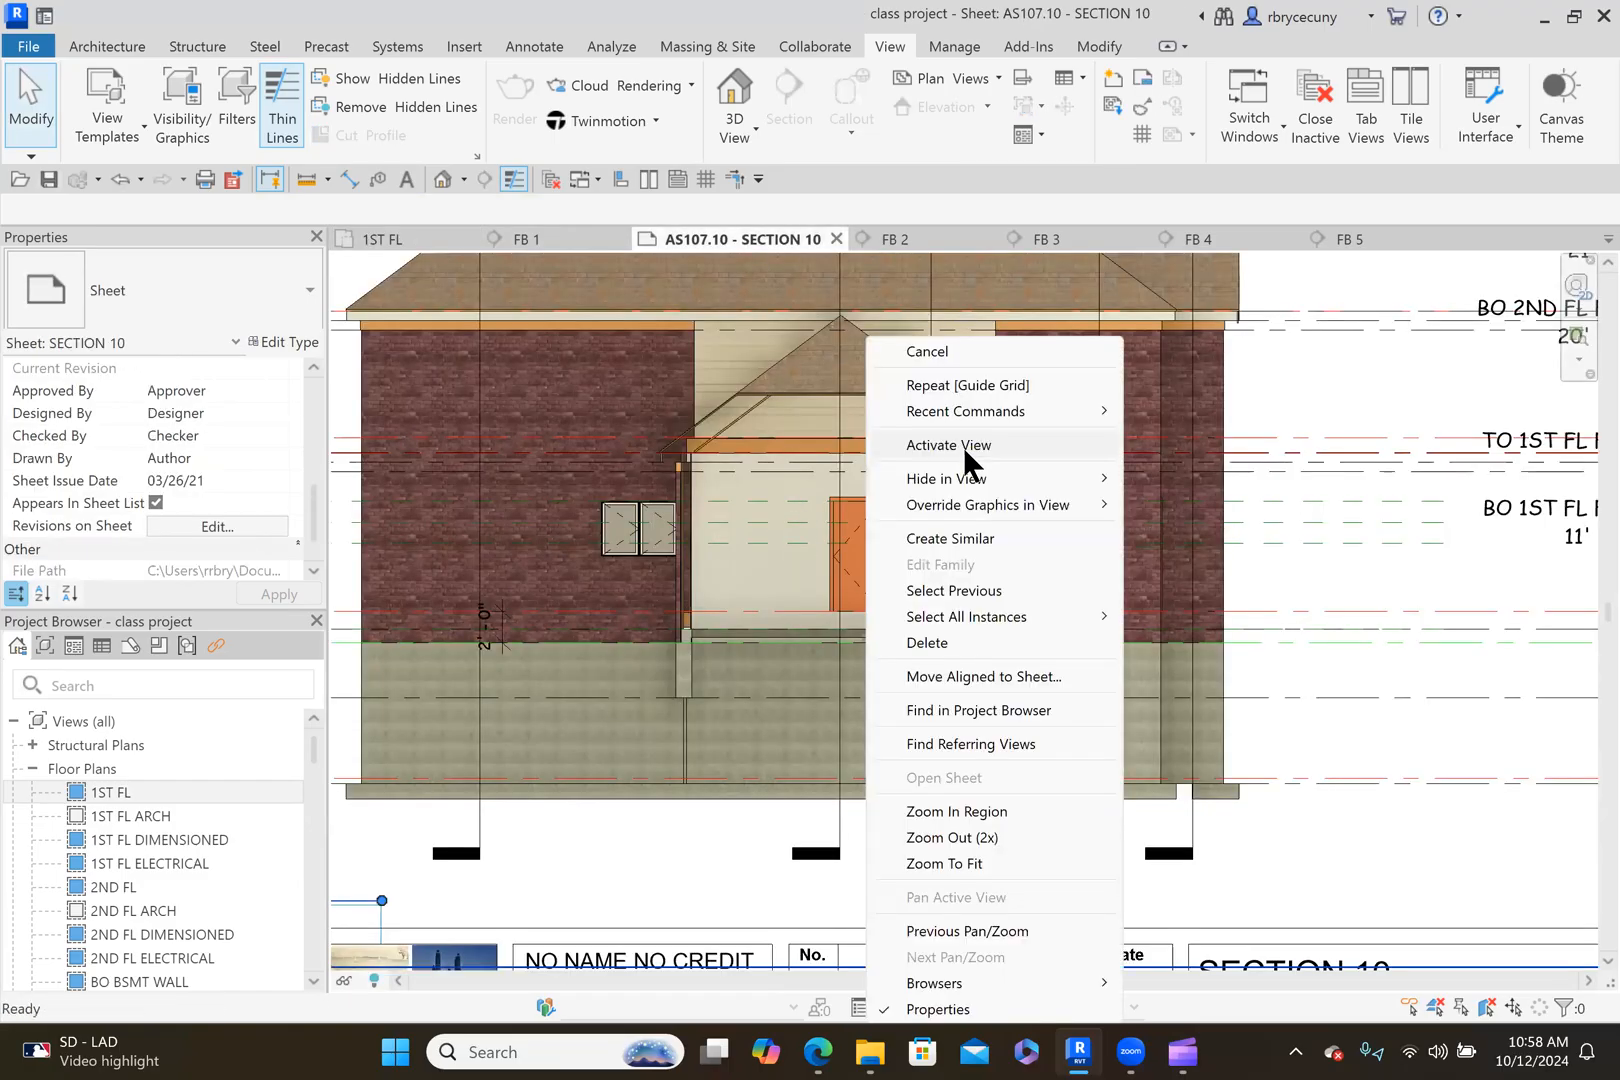
left_click(963, 447)
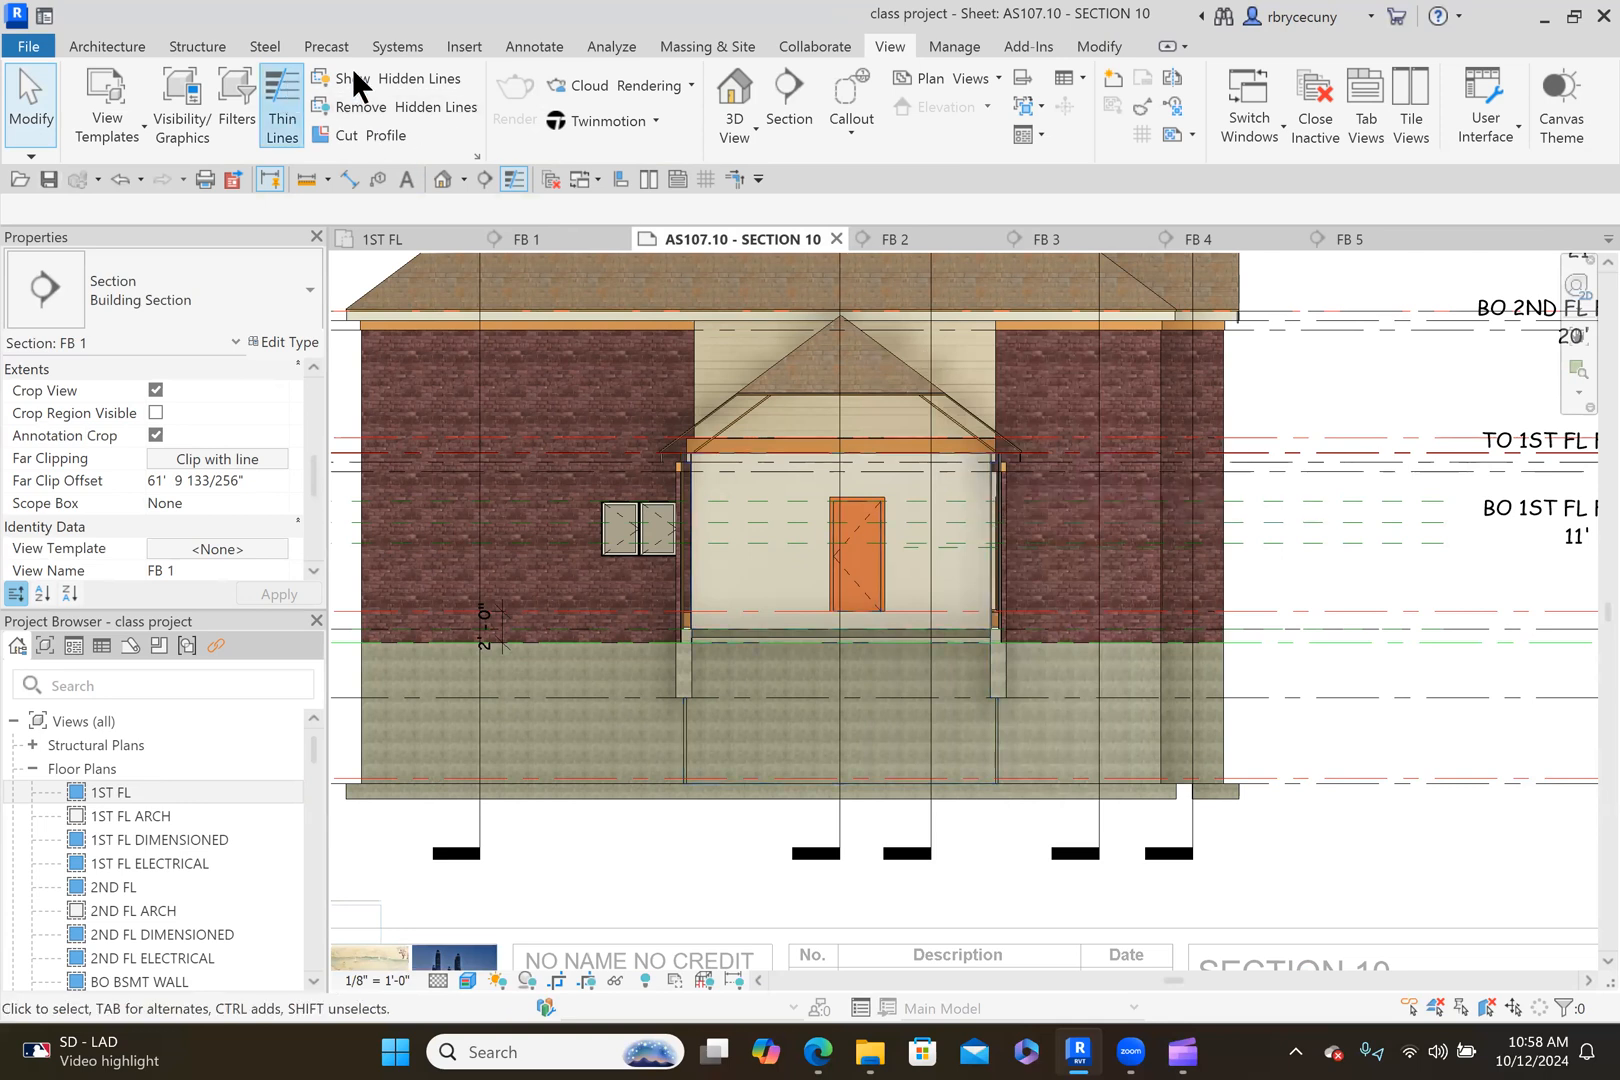
left_click(513, 48)
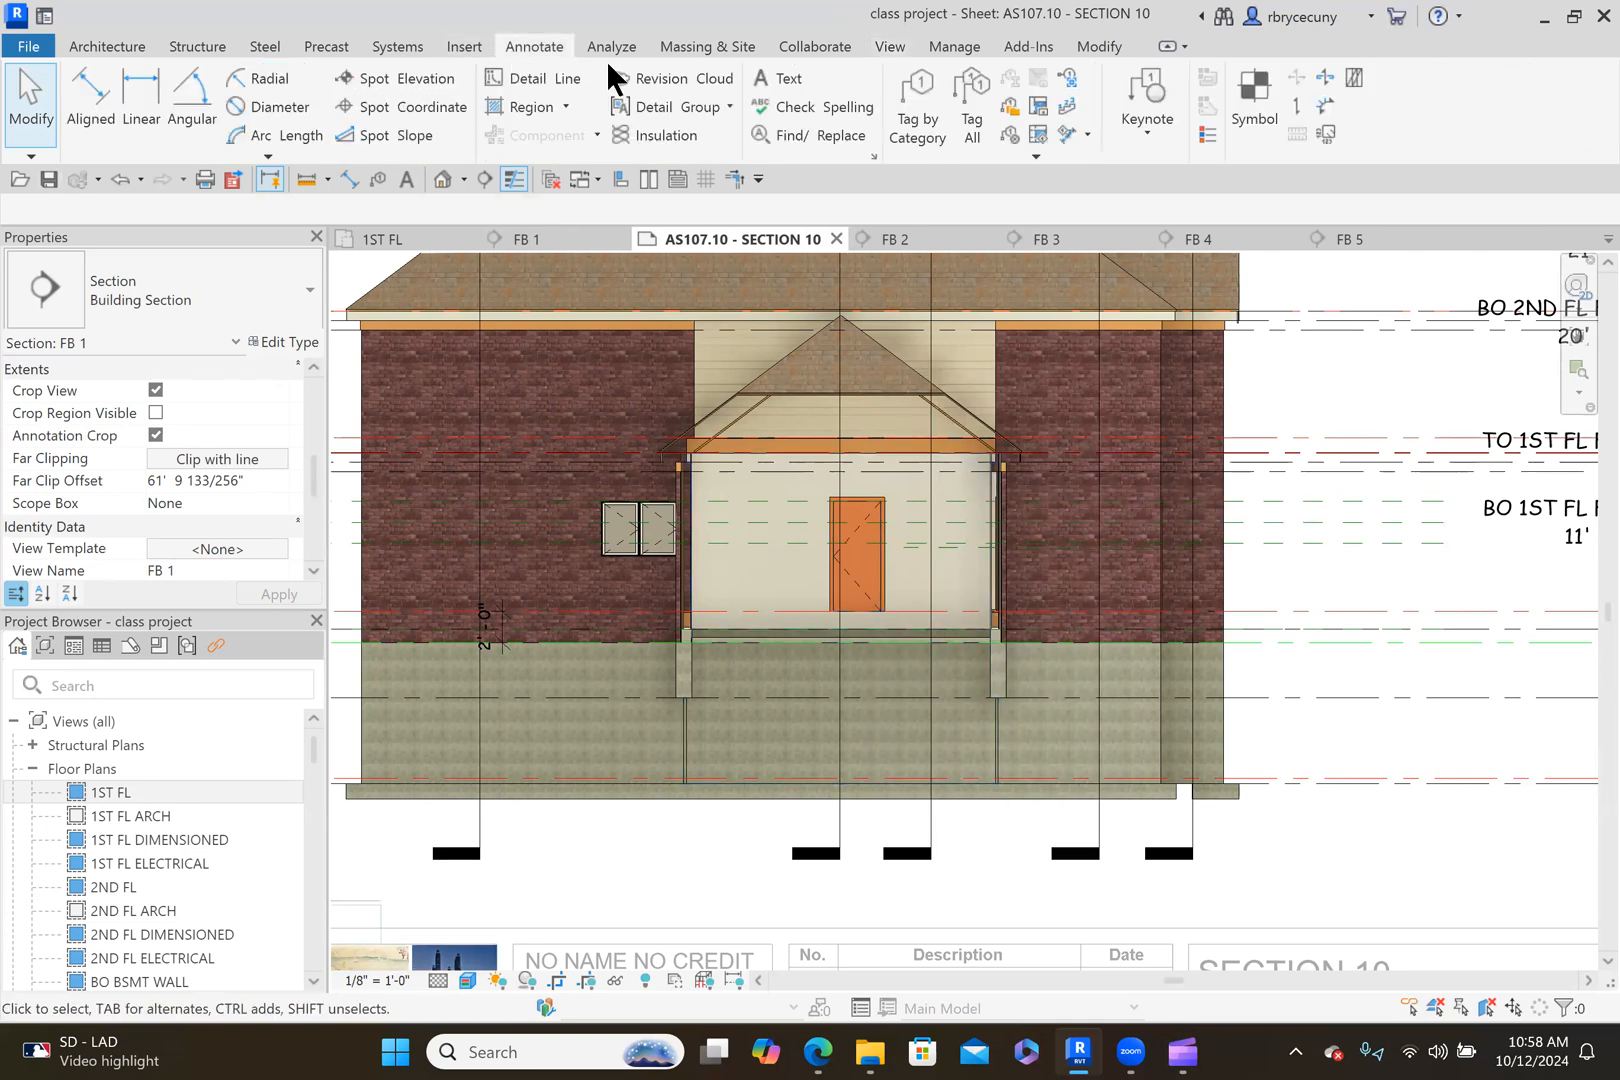
left_click(920, 116)
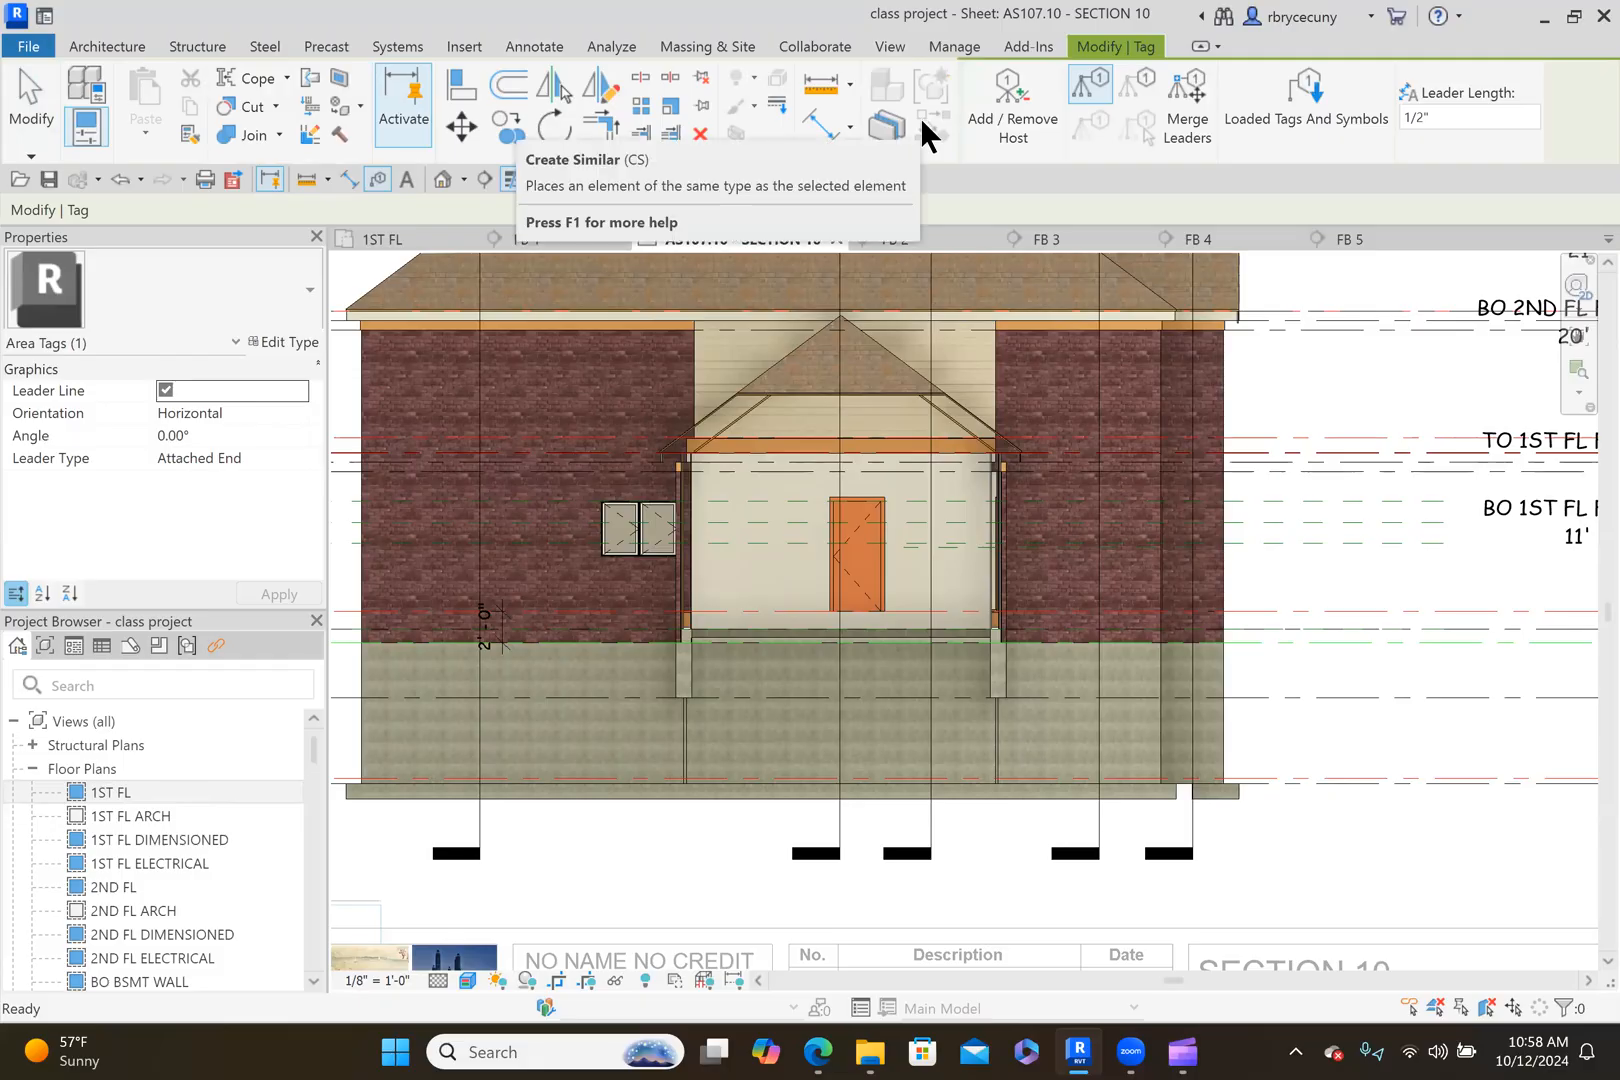
right_click(1030, 394)
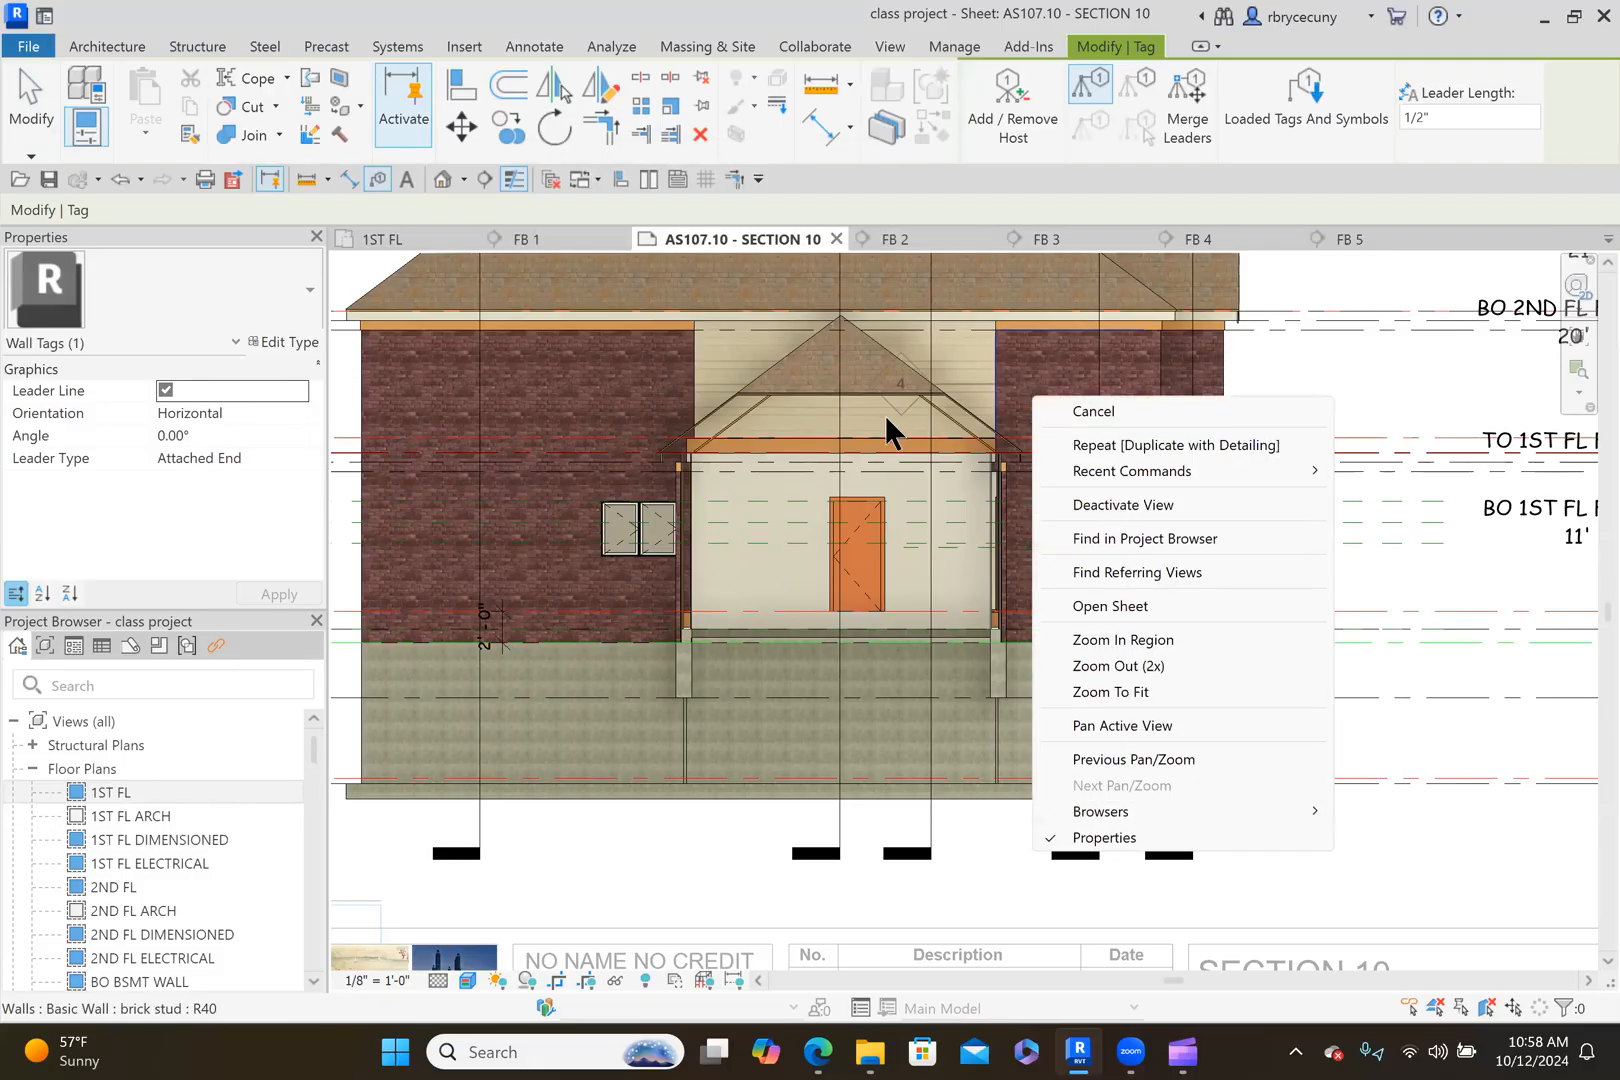
Place a horizontal room tag without a leader on the garage in the FB 1 section.
left_click(101, 44)
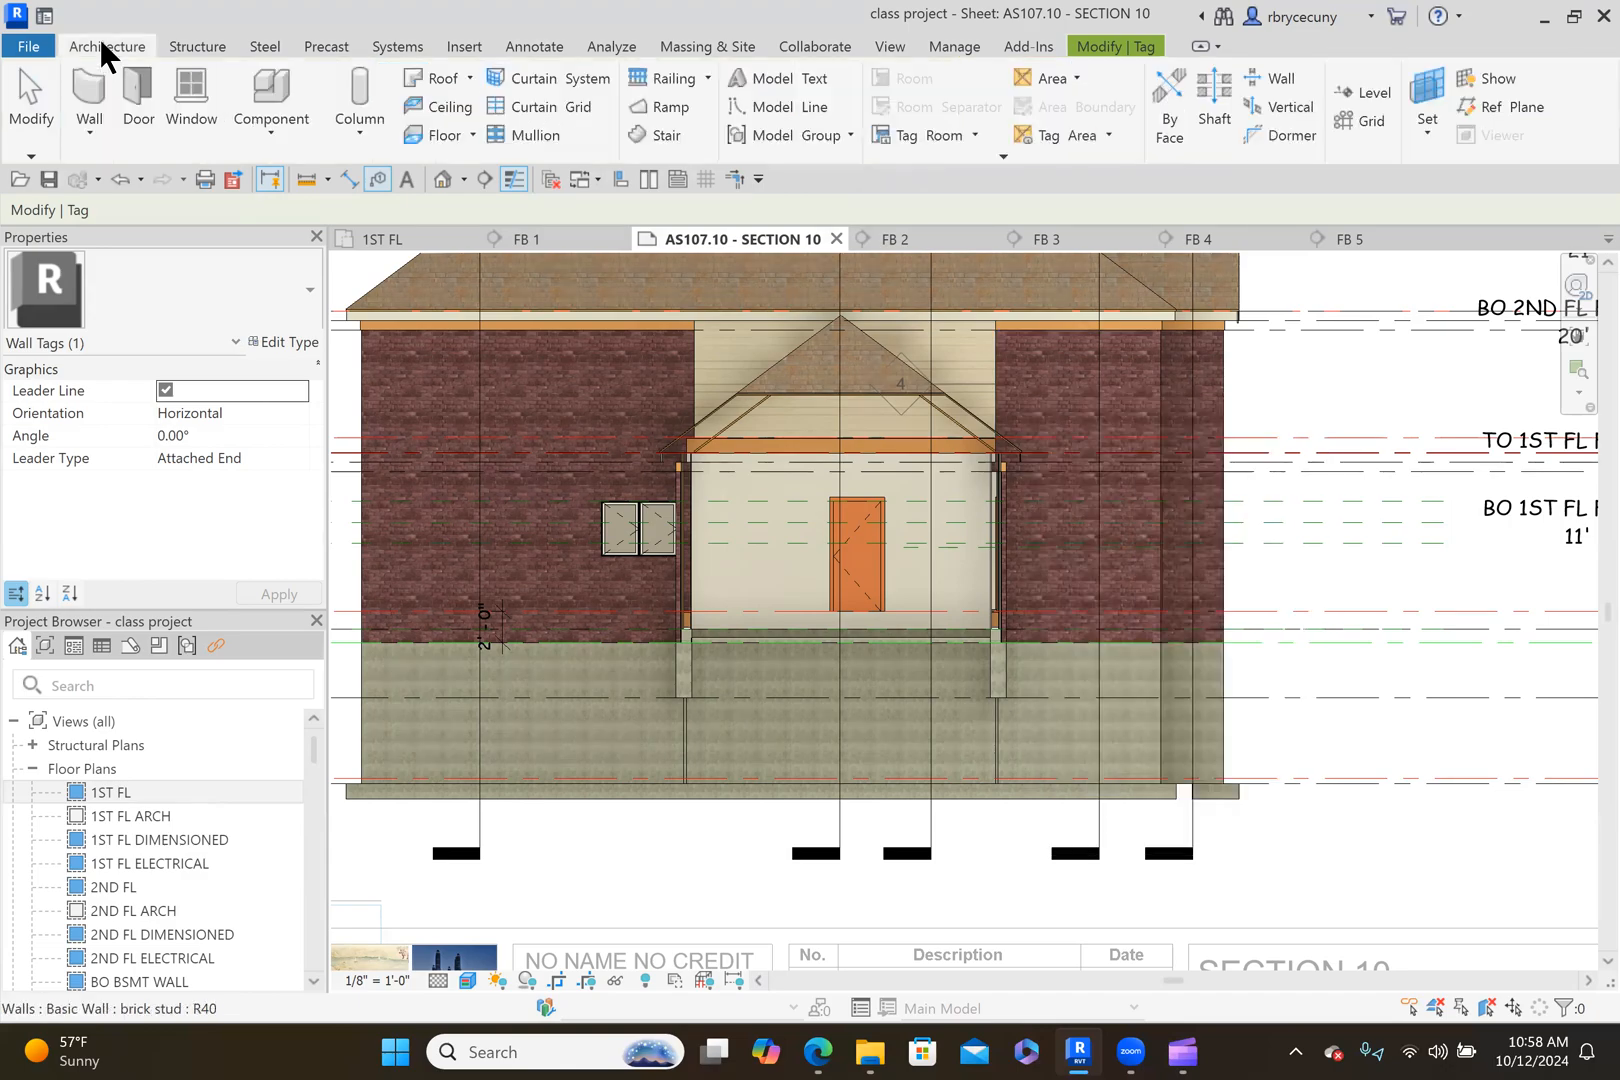
left_click(907, 133)
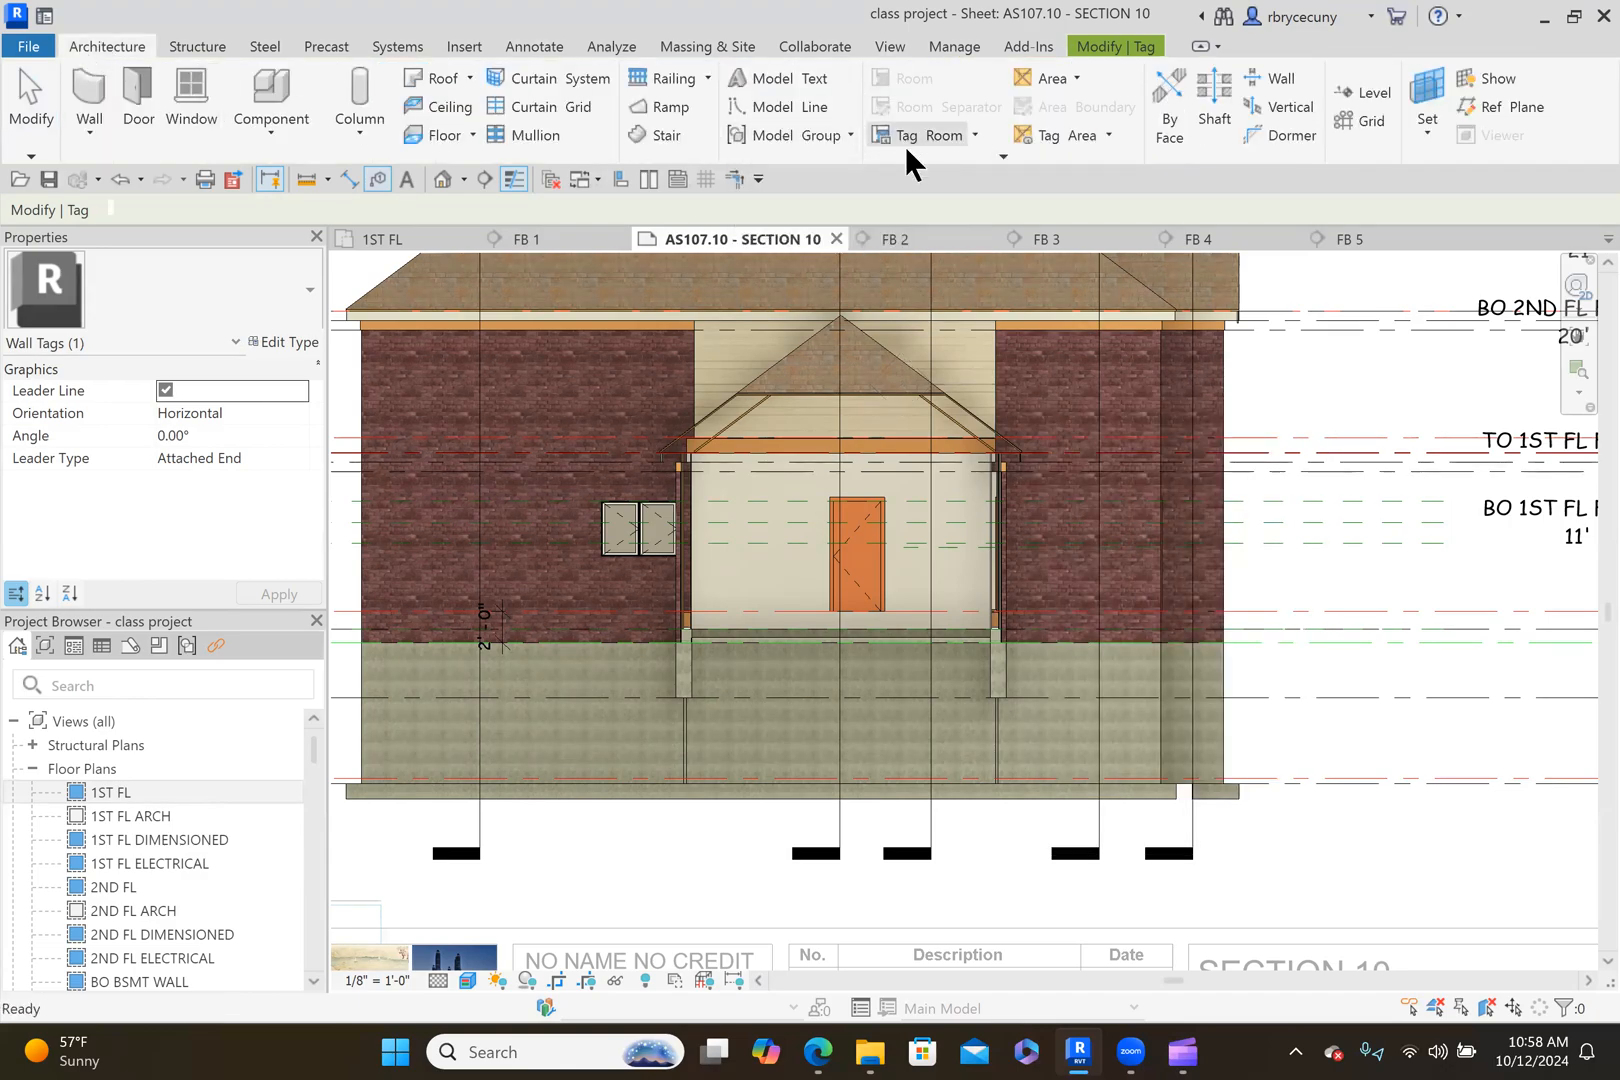
left_click(837, 510)
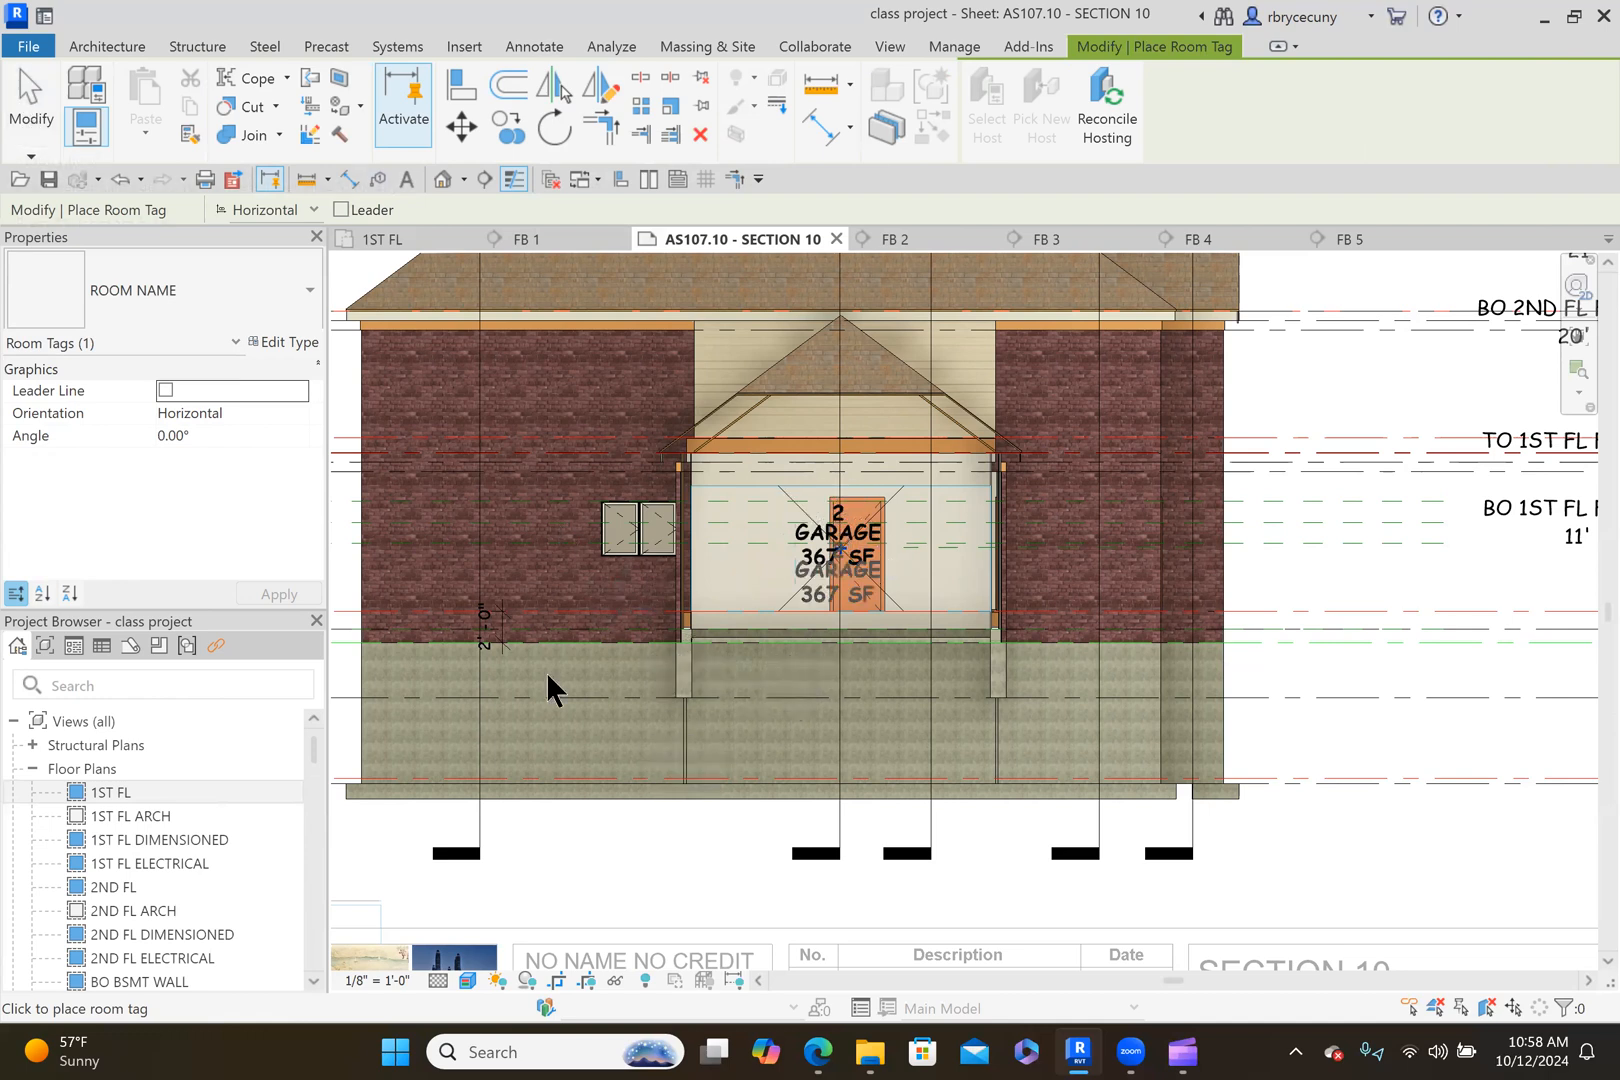
left_click(450, 705)
left_click(14, 108)
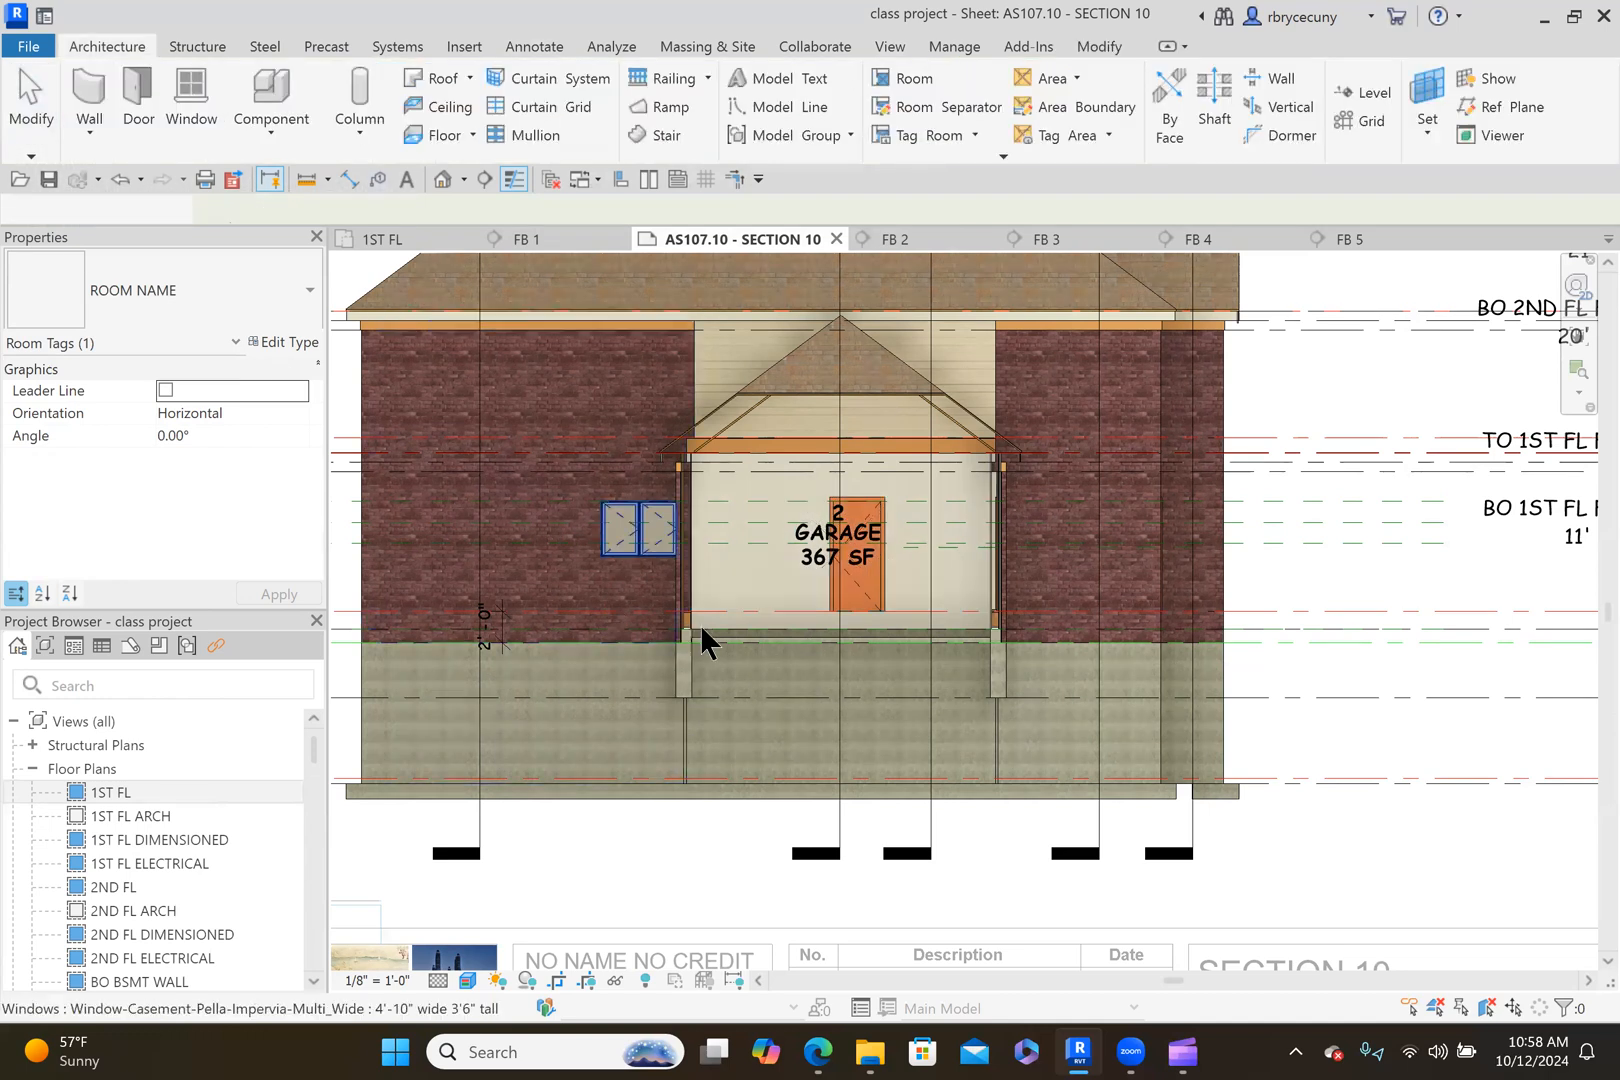
scroll(805, 549, "down", 2)
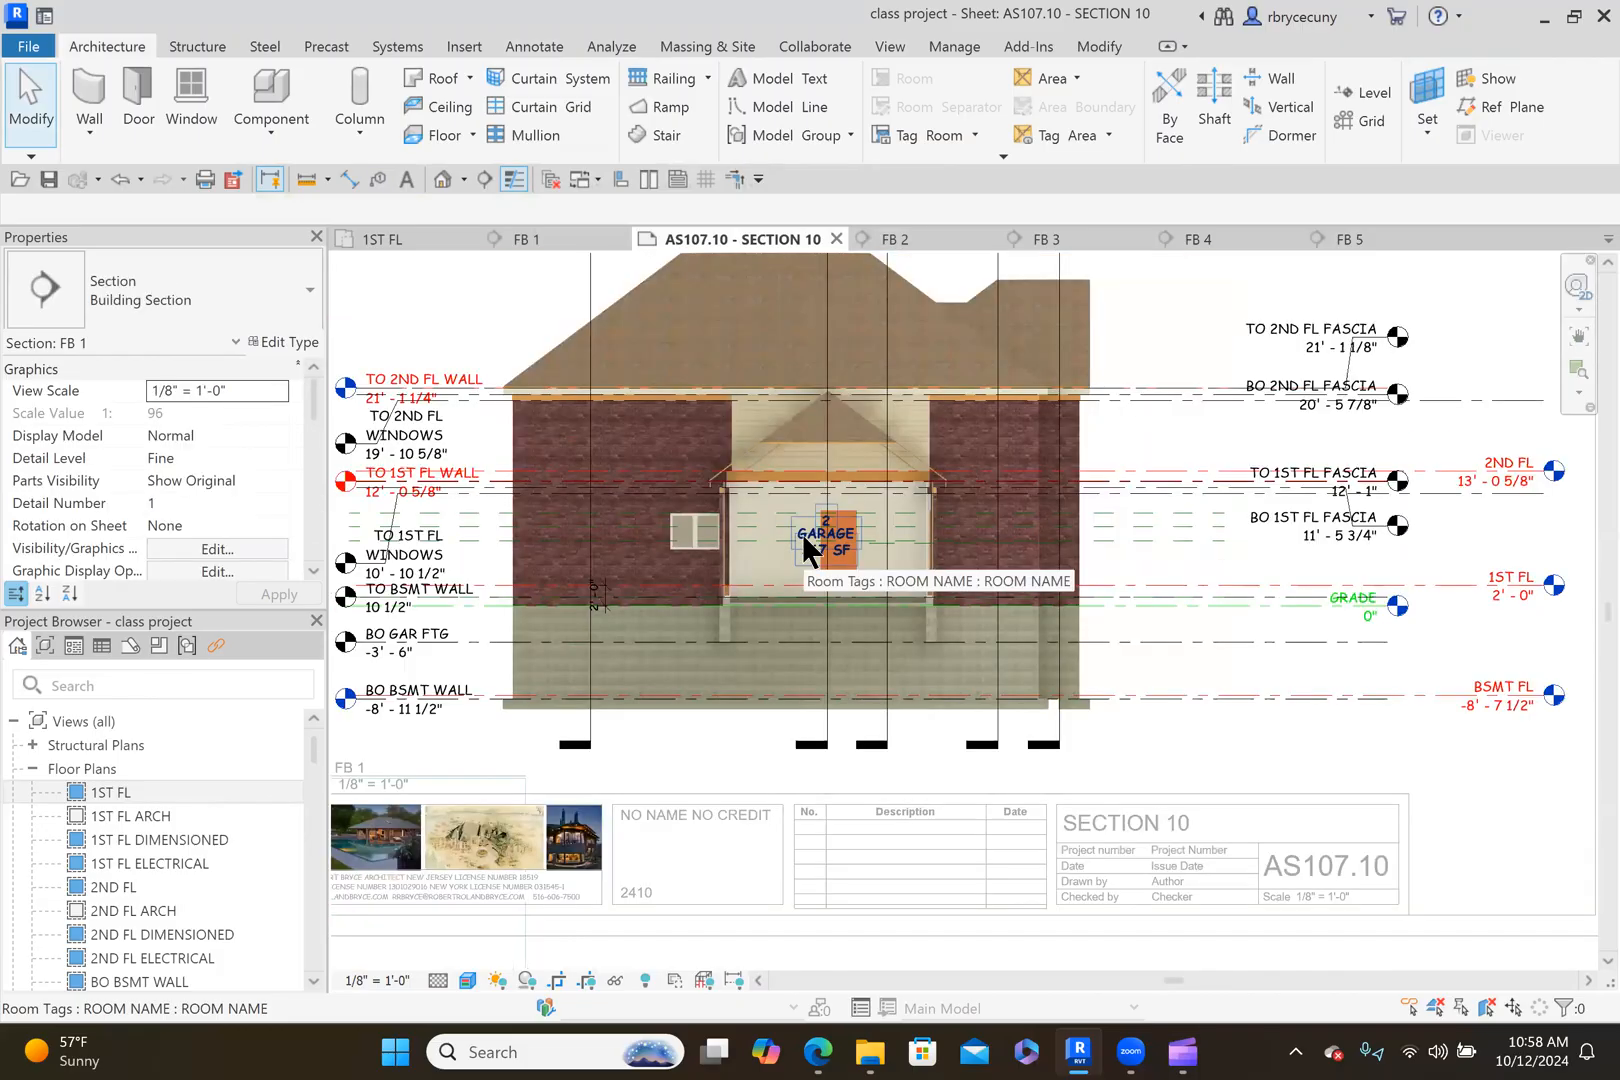
scroll(759, 726, "down", 1)
scroll(728, 707, "up", 4)
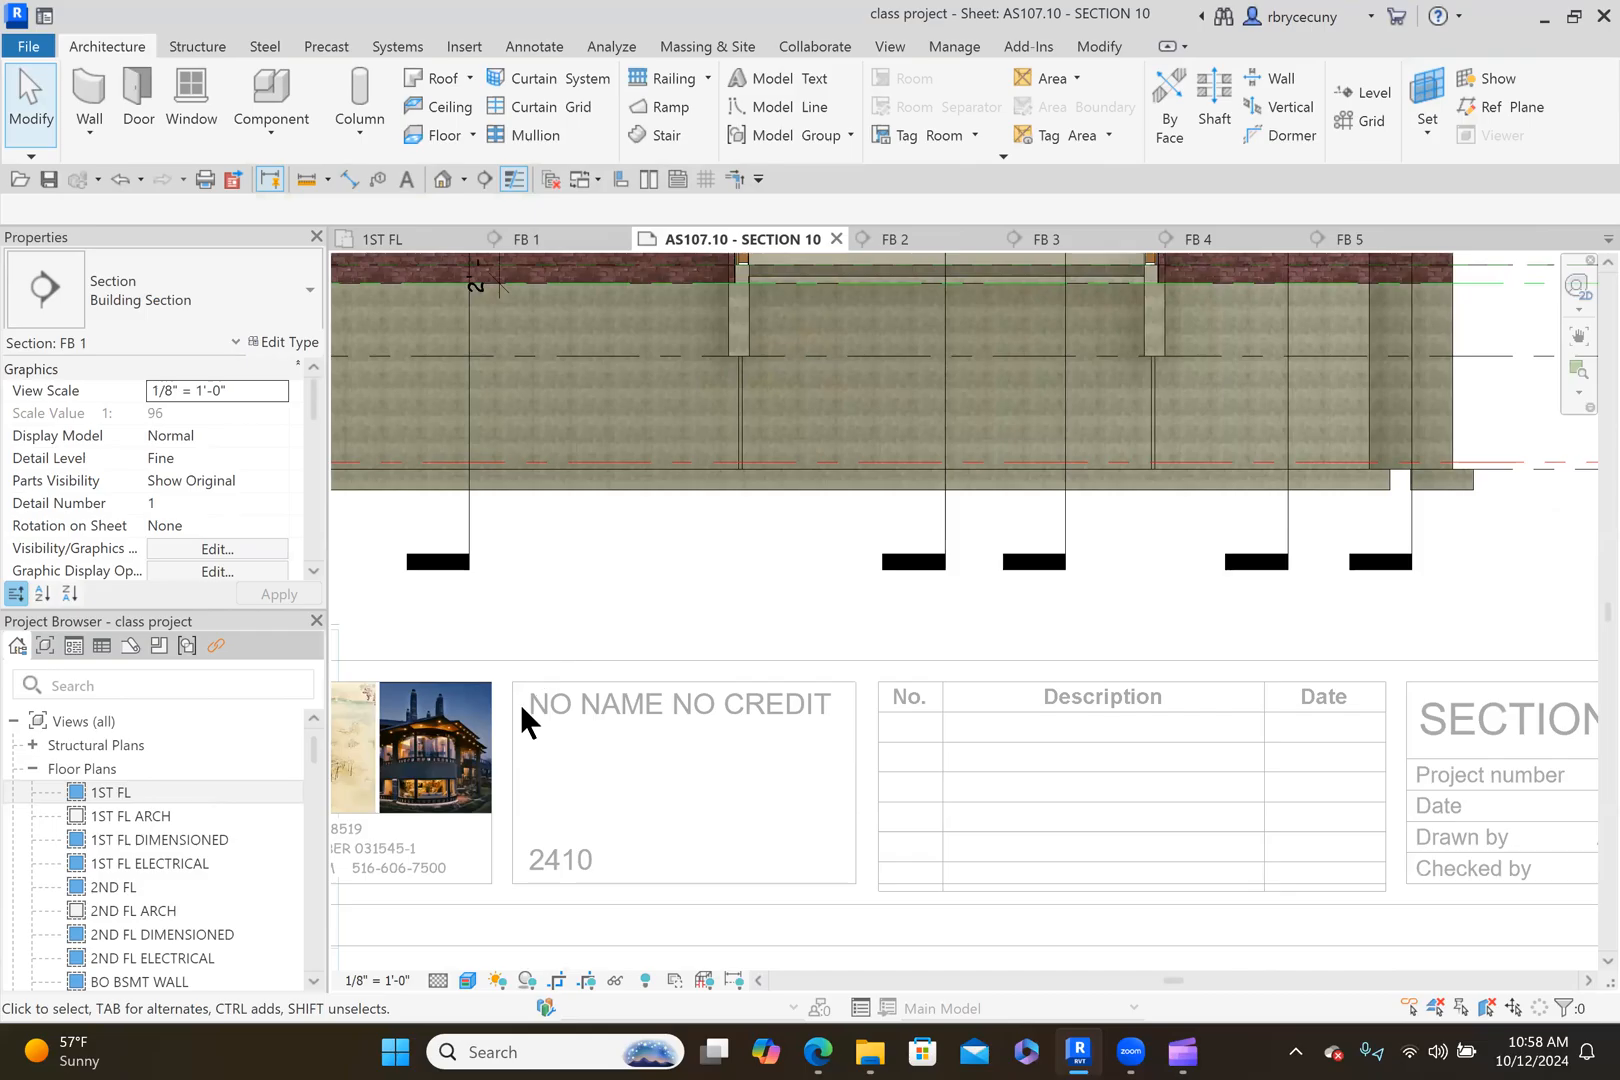
scroll(715, 737, "down", 3)
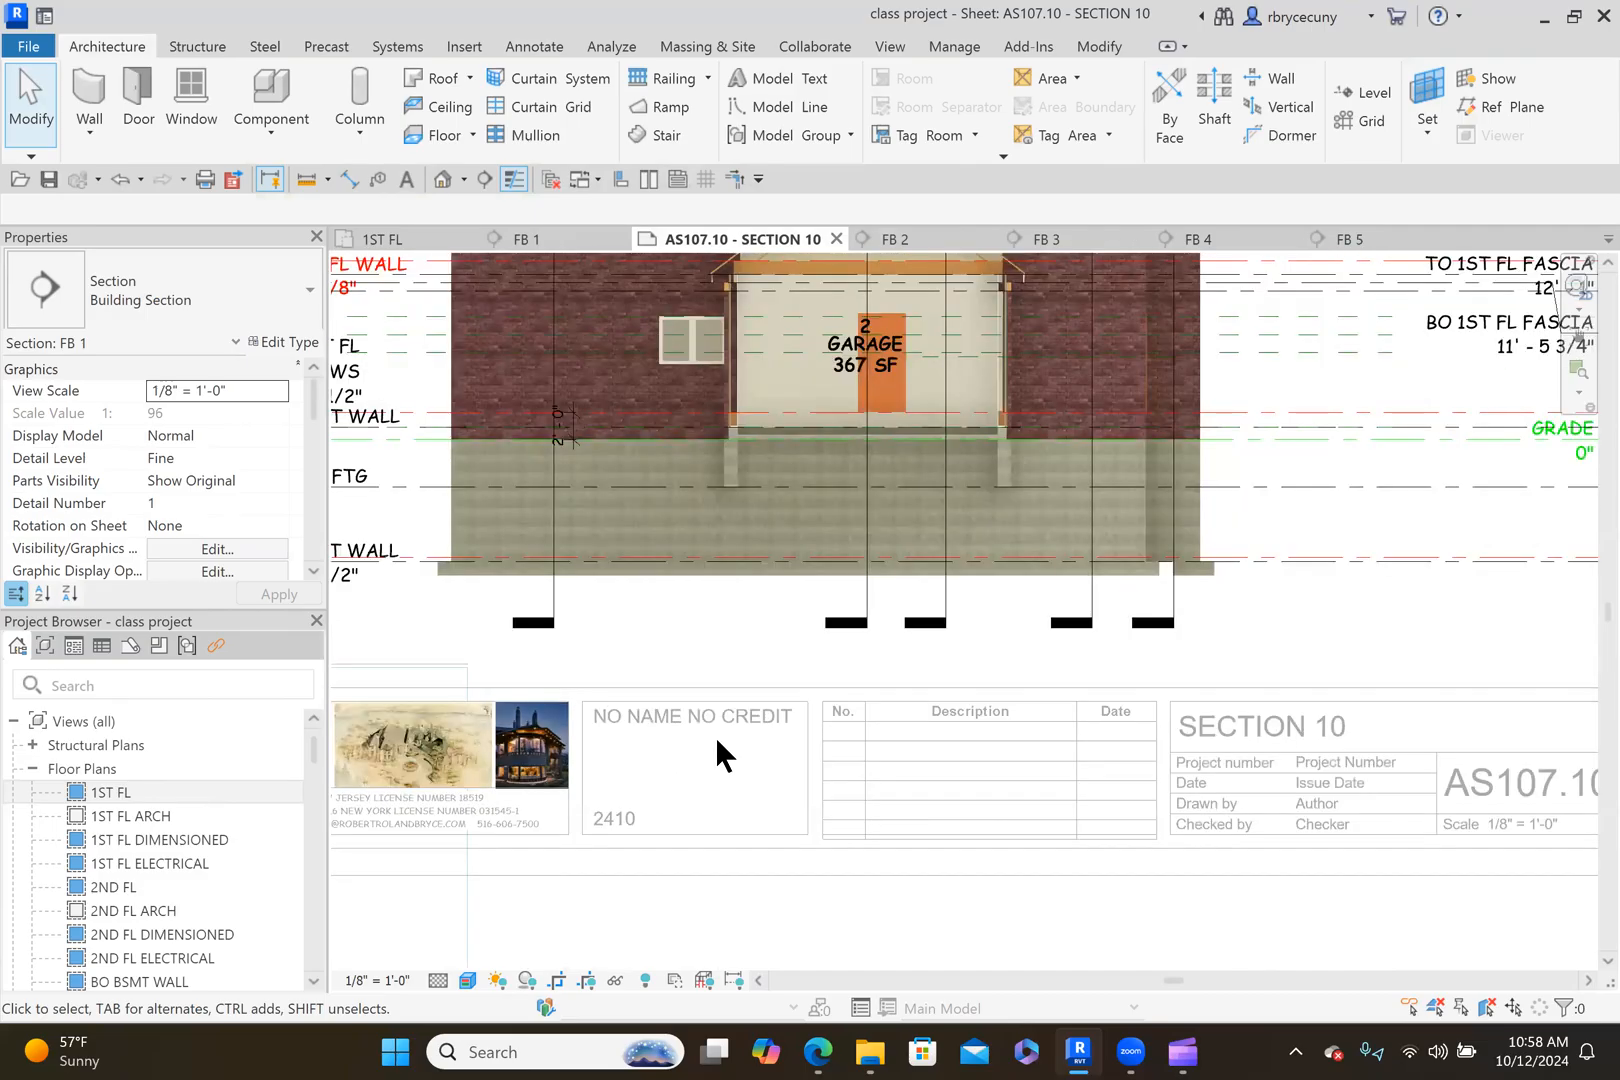
scroll(715, 737, "down", 2)
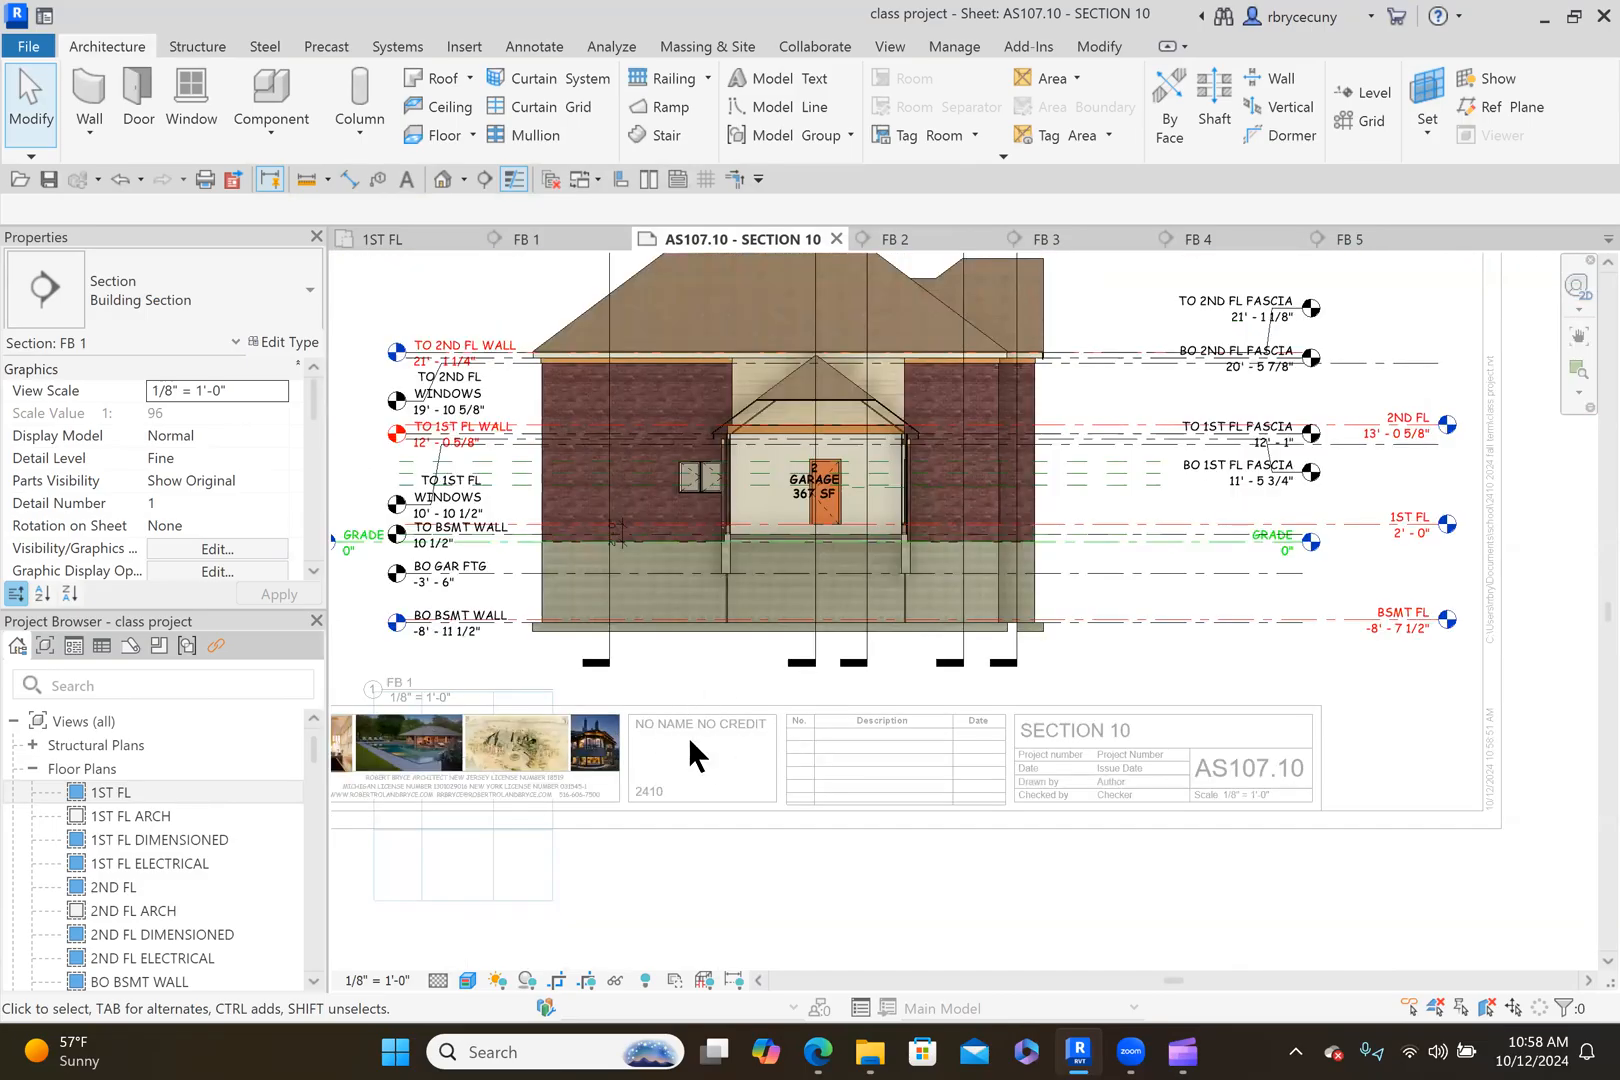
scroll(688, 737, "up", 4)
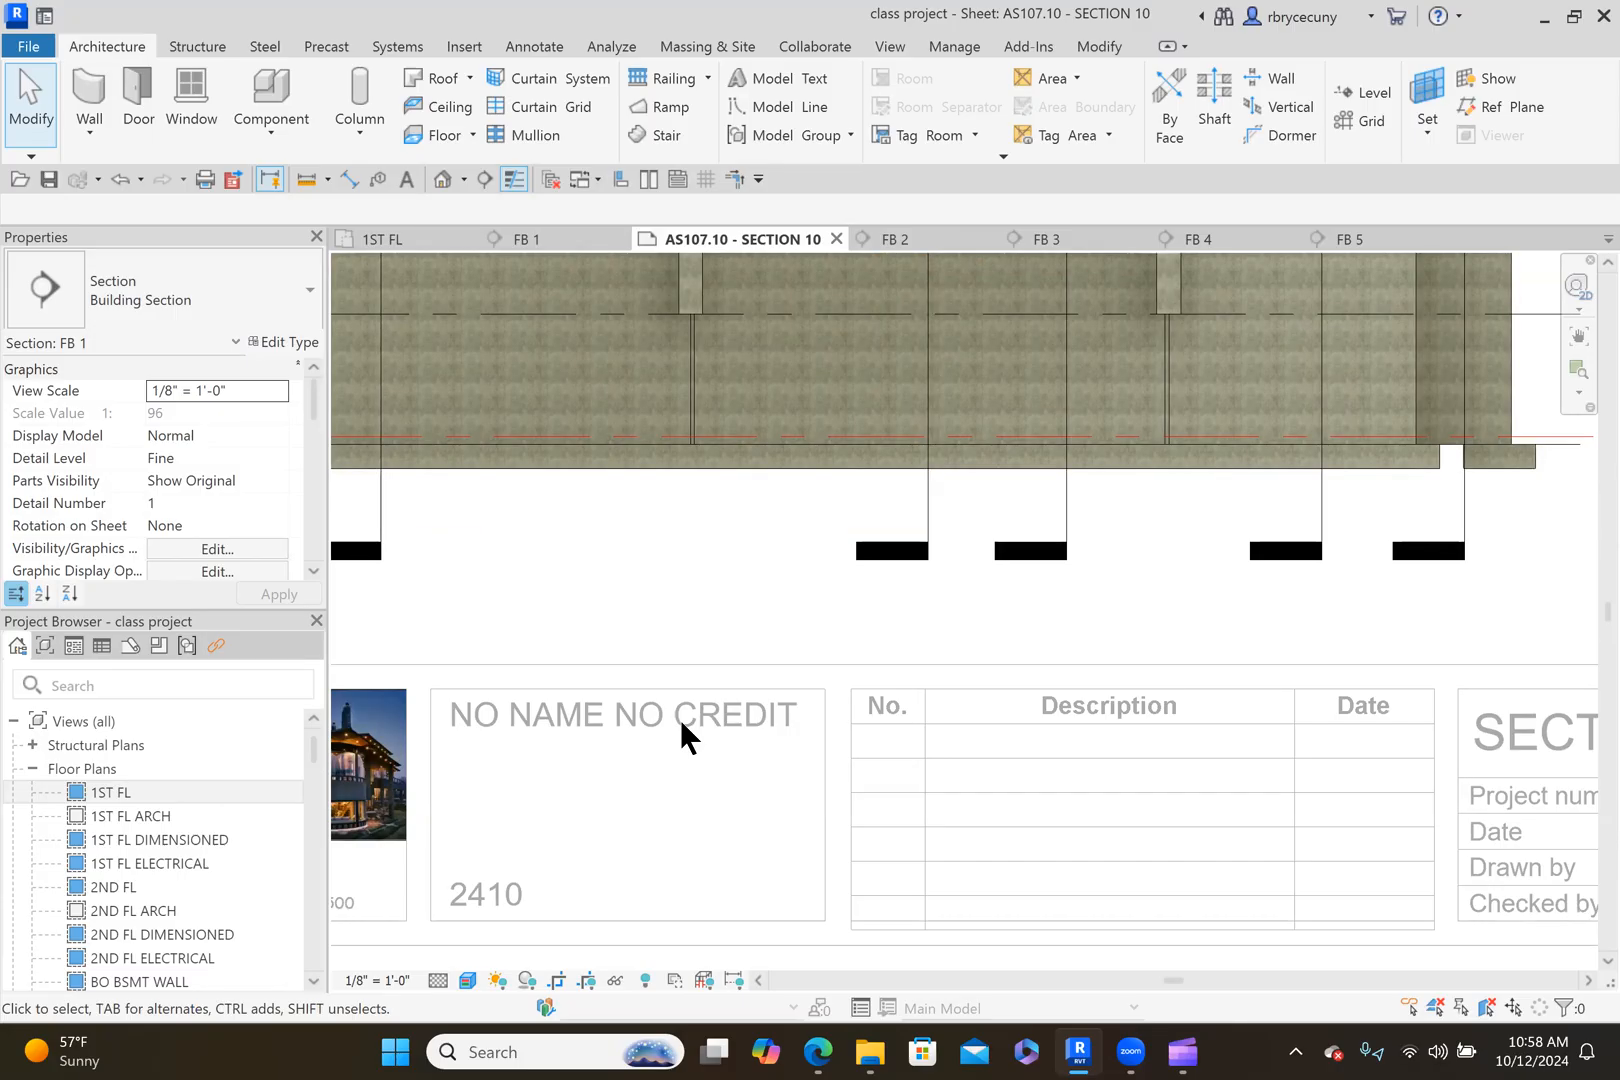
scroll(680, 734, "down", 4)
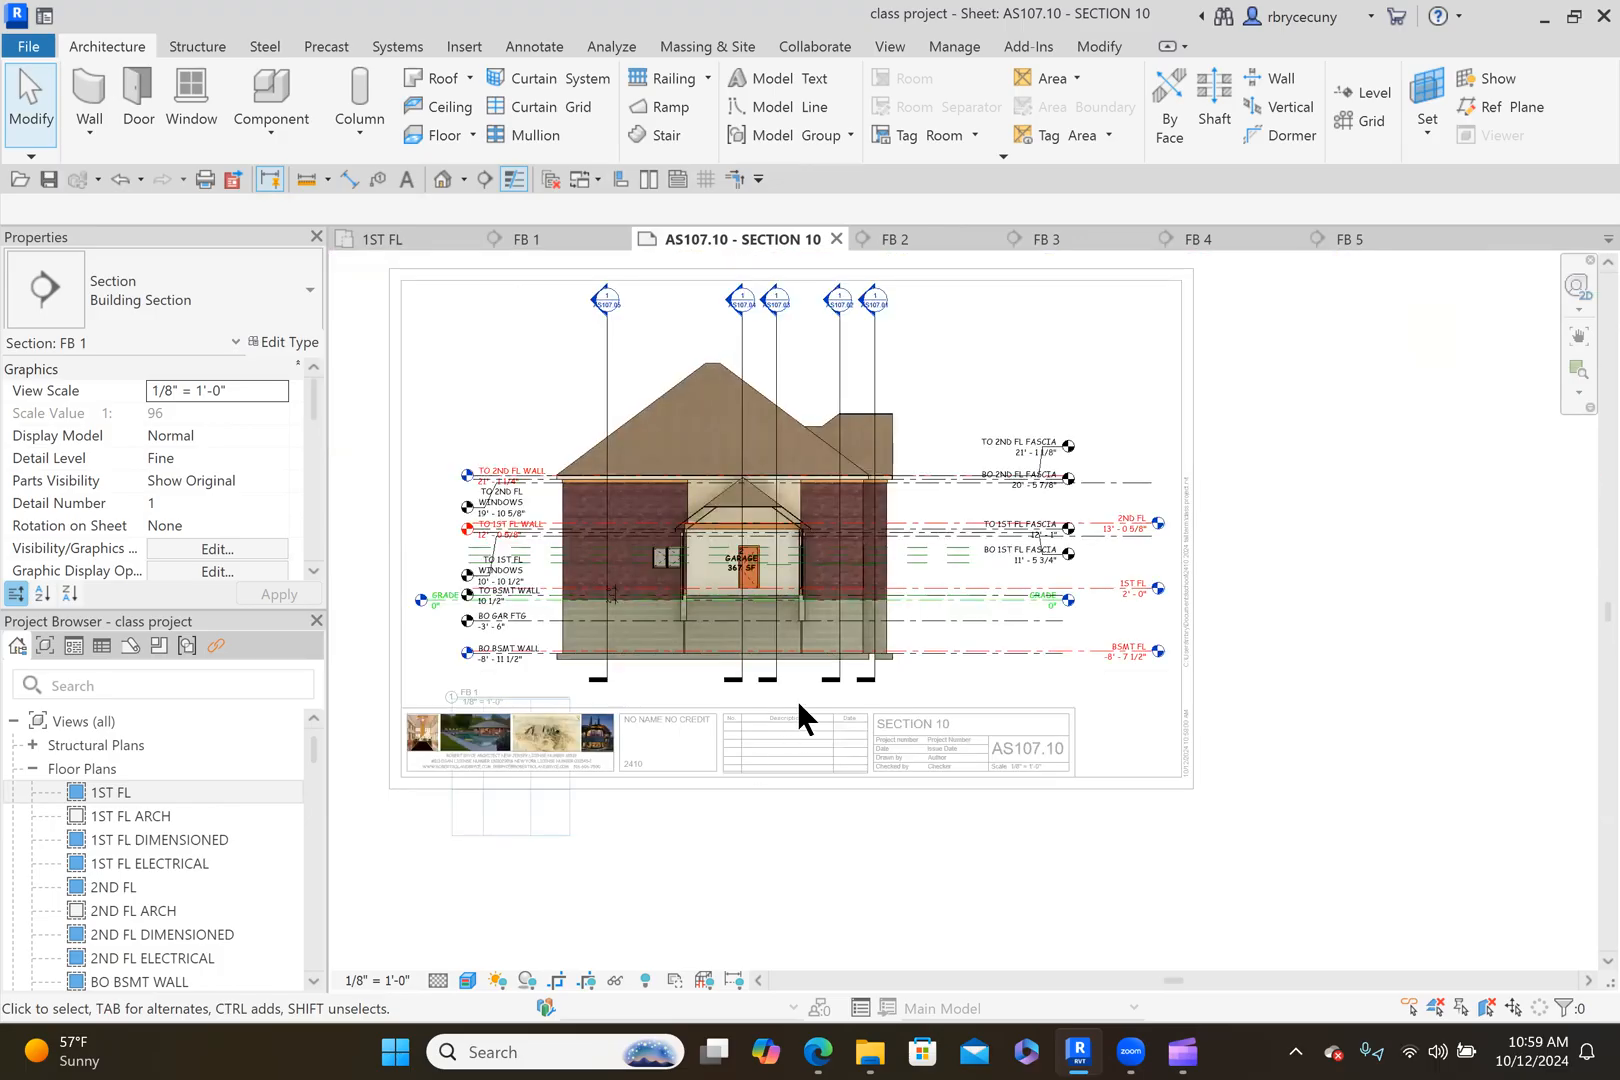
middle_click_drag(760, 873, 840, 882)
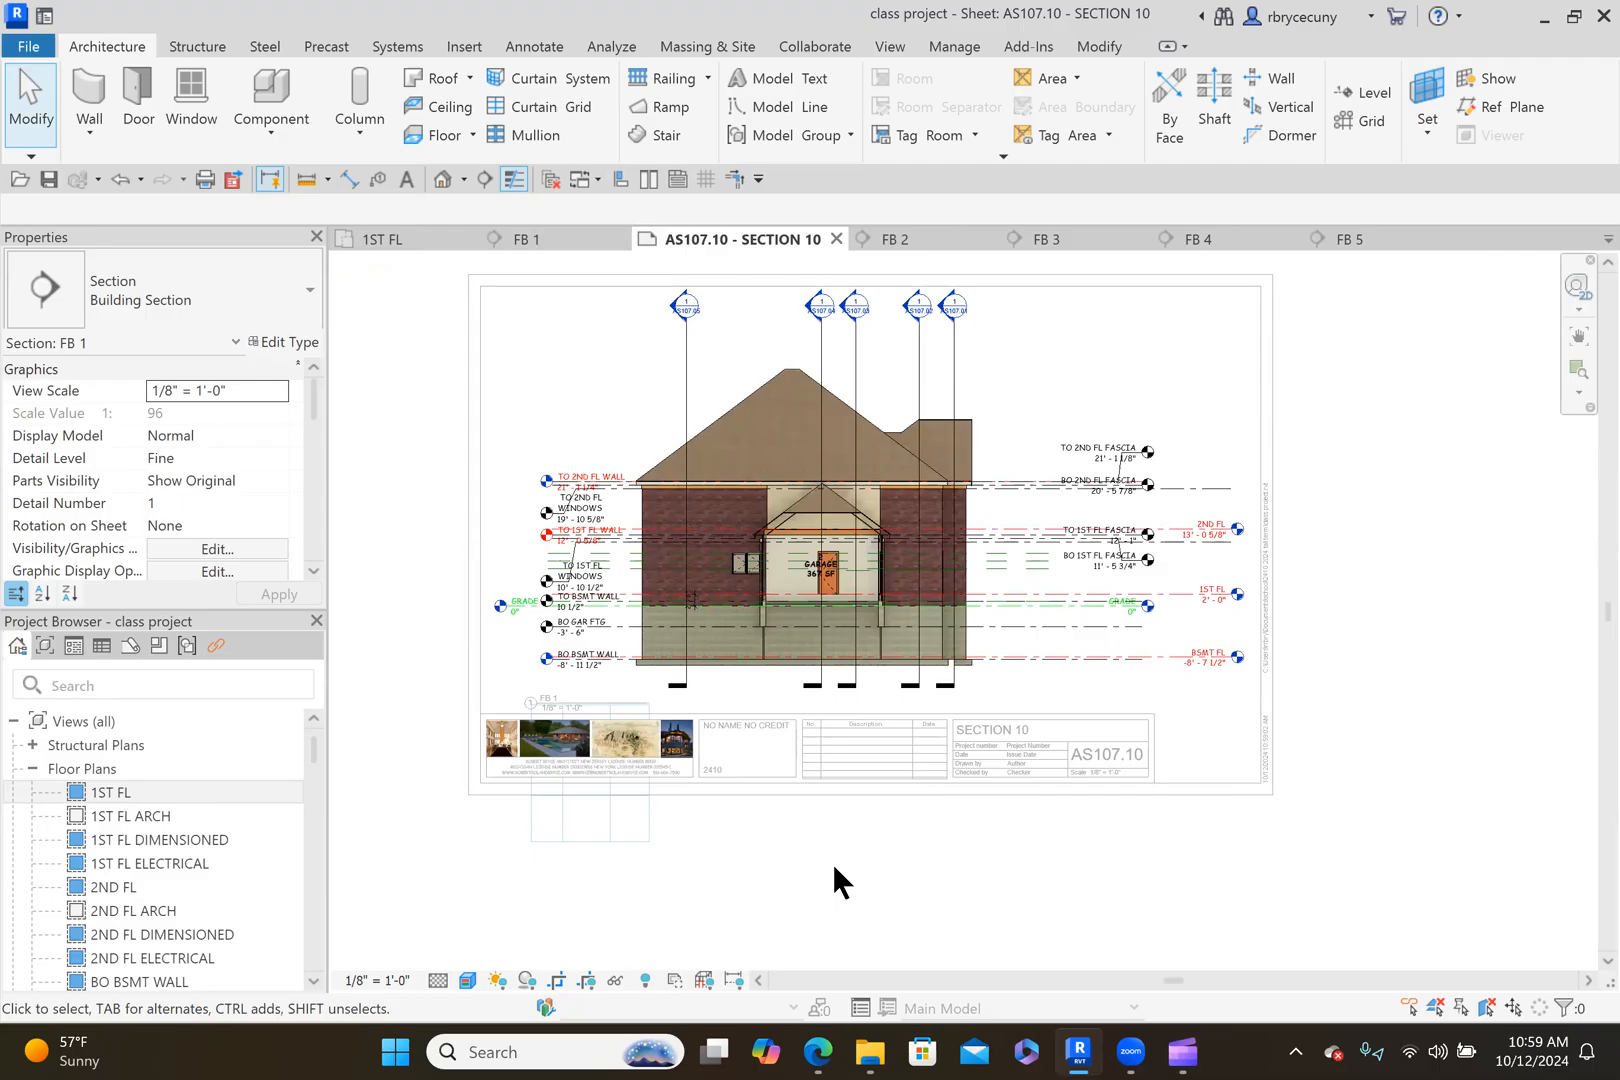
Open the 1ST FL floor plan to check where the section lines cut through the rooms.
left_click(381, 240)
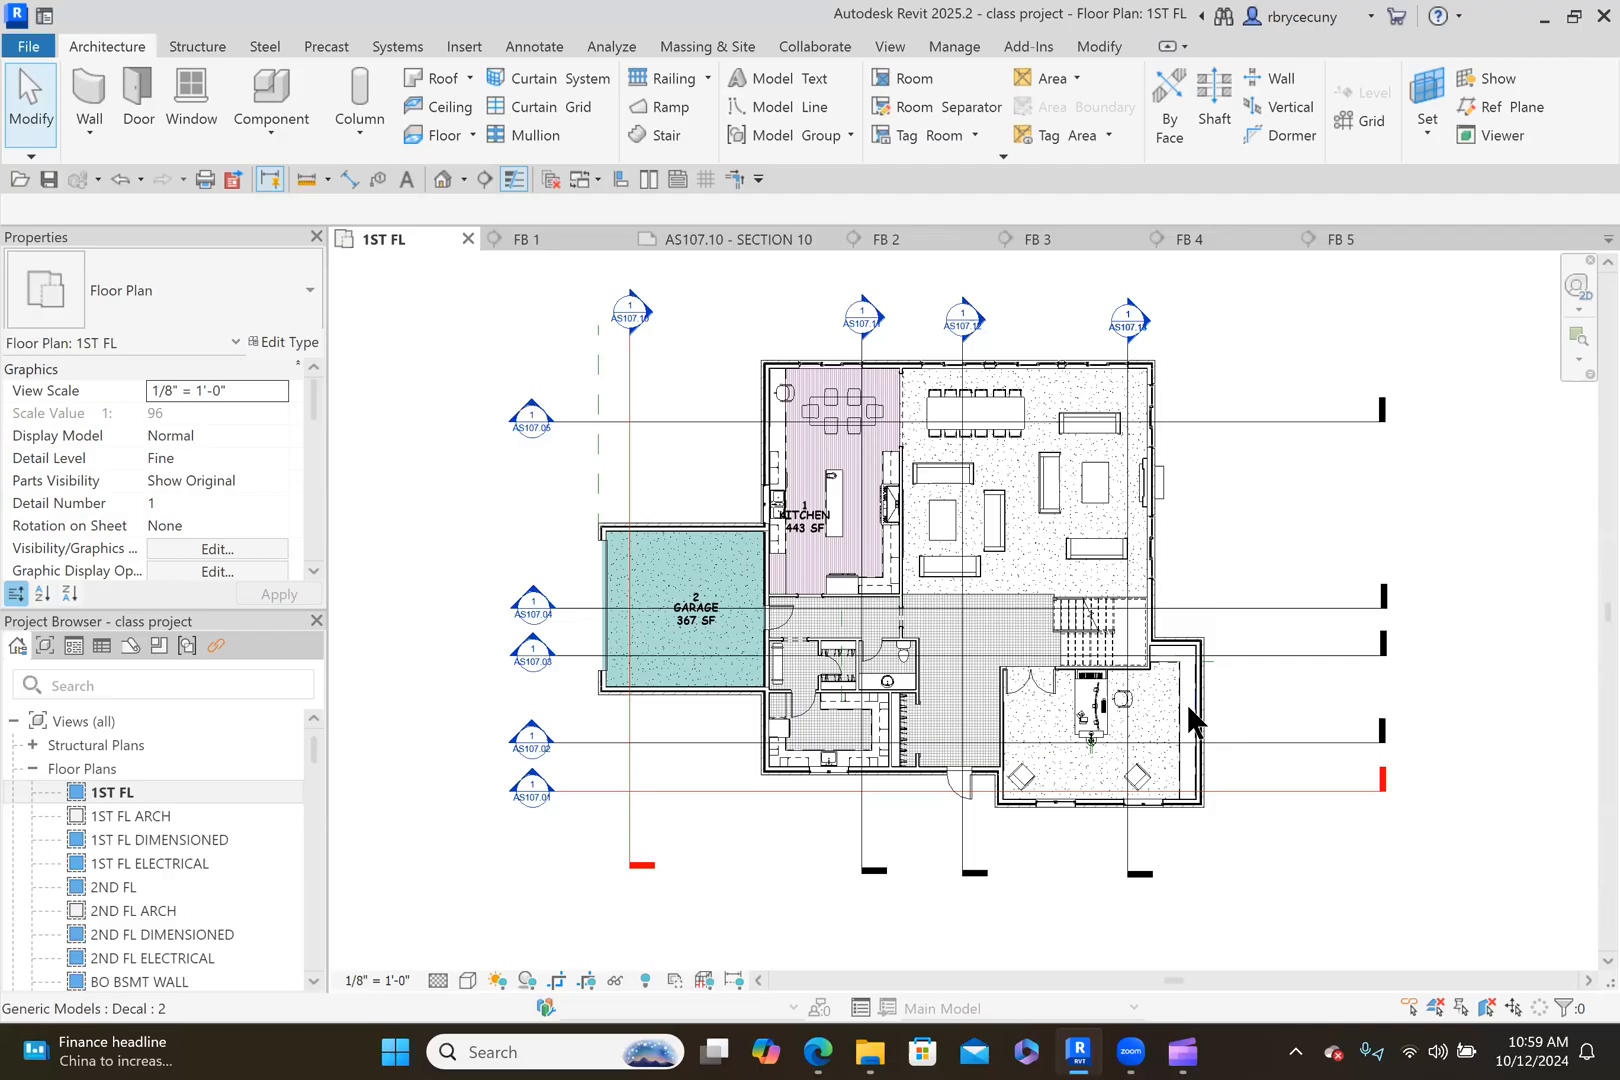
scroll(1190, 715, "up", 4)
scroll(1162, 825, "down", 4)
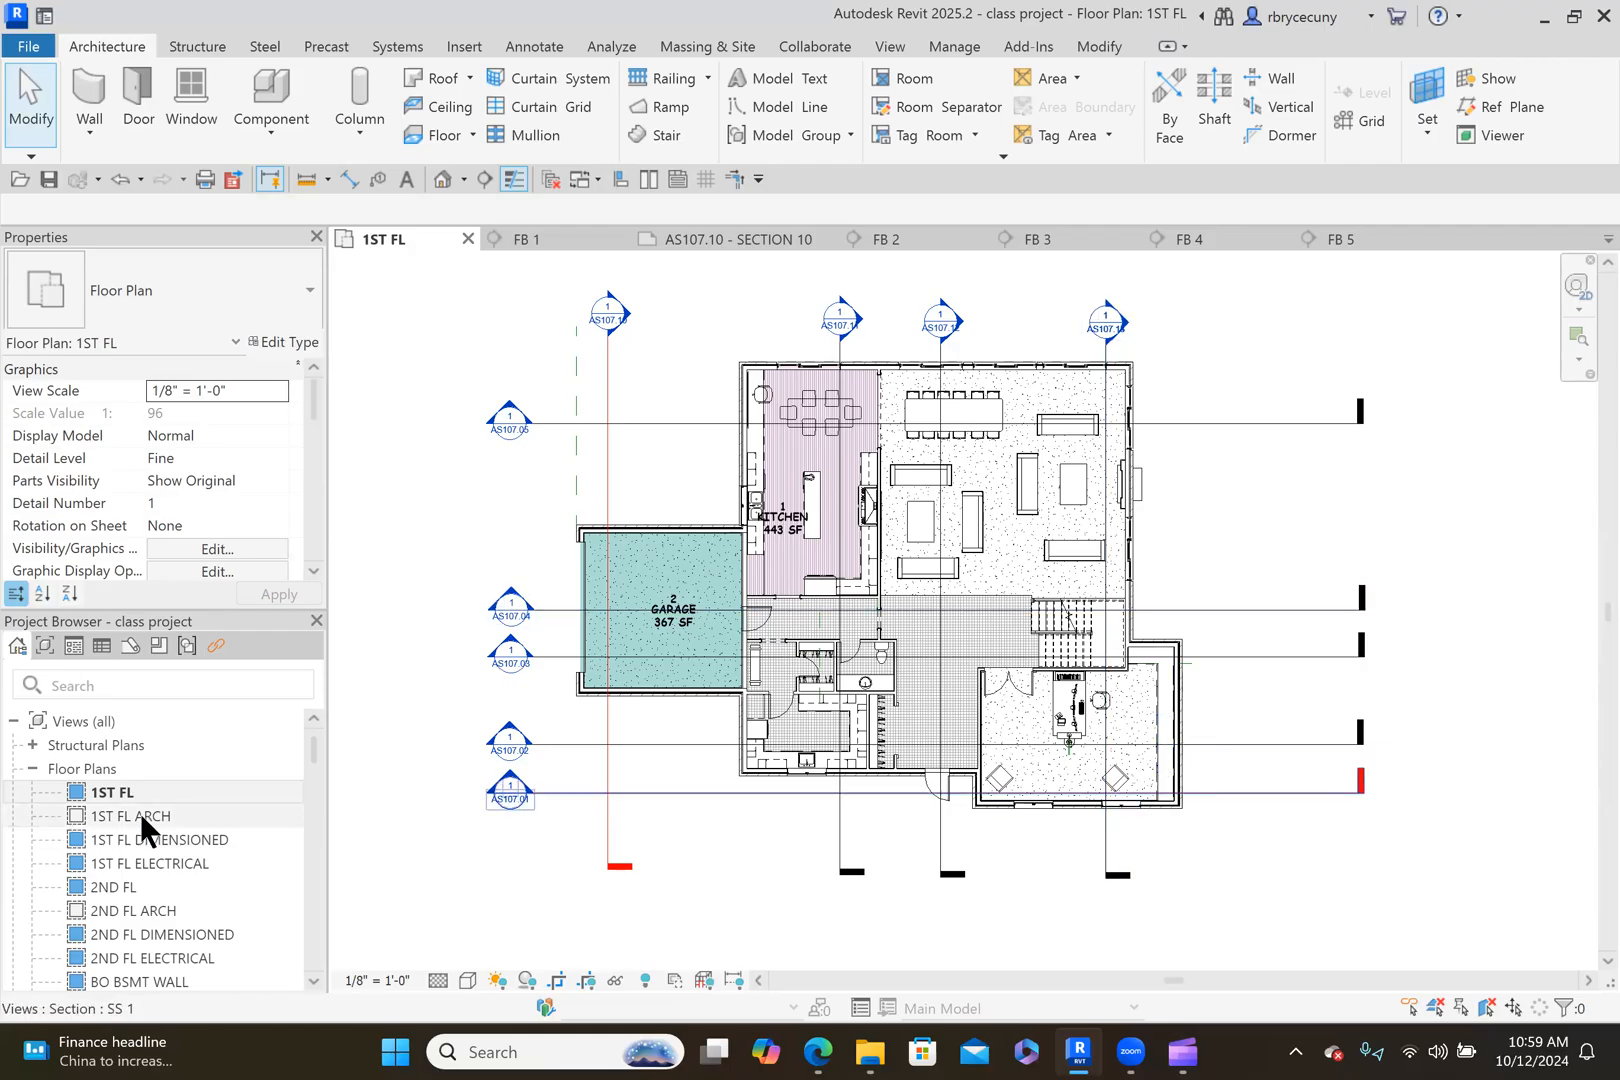
scroll(140, 813, "down", 5)
scroll(138, 809, "down", 3)
right_click(104, 887)
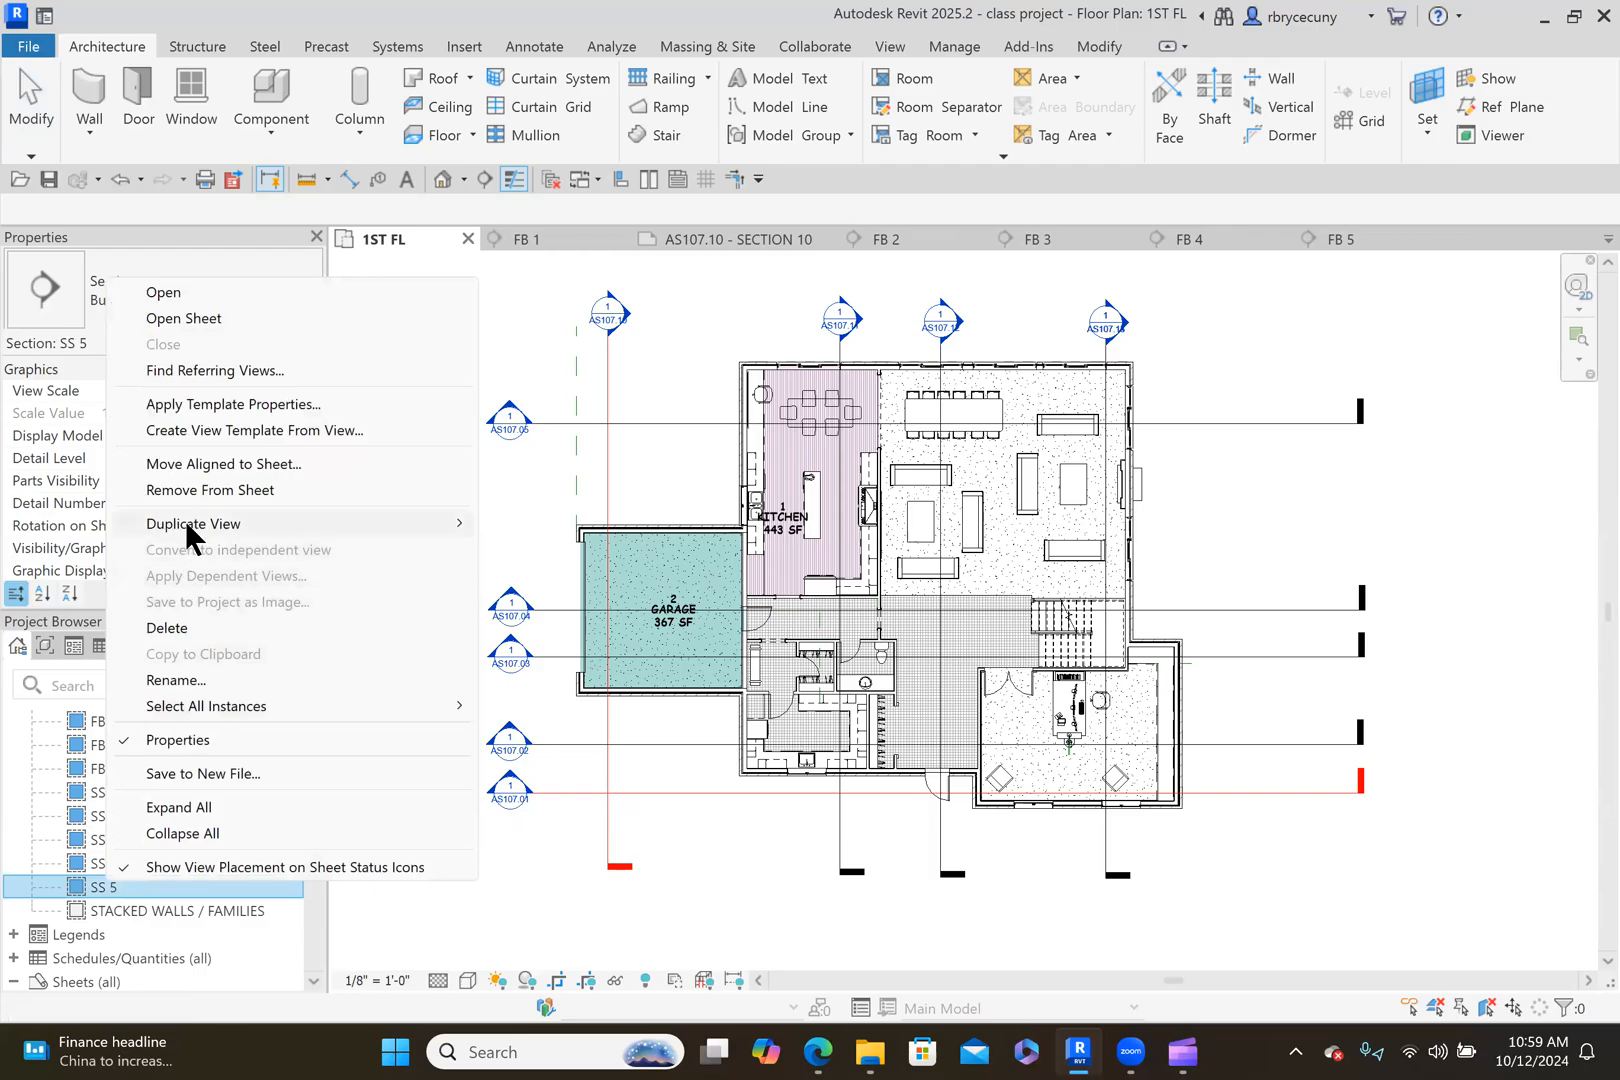
mouse_move(185, 522)
left_click(530, 550)
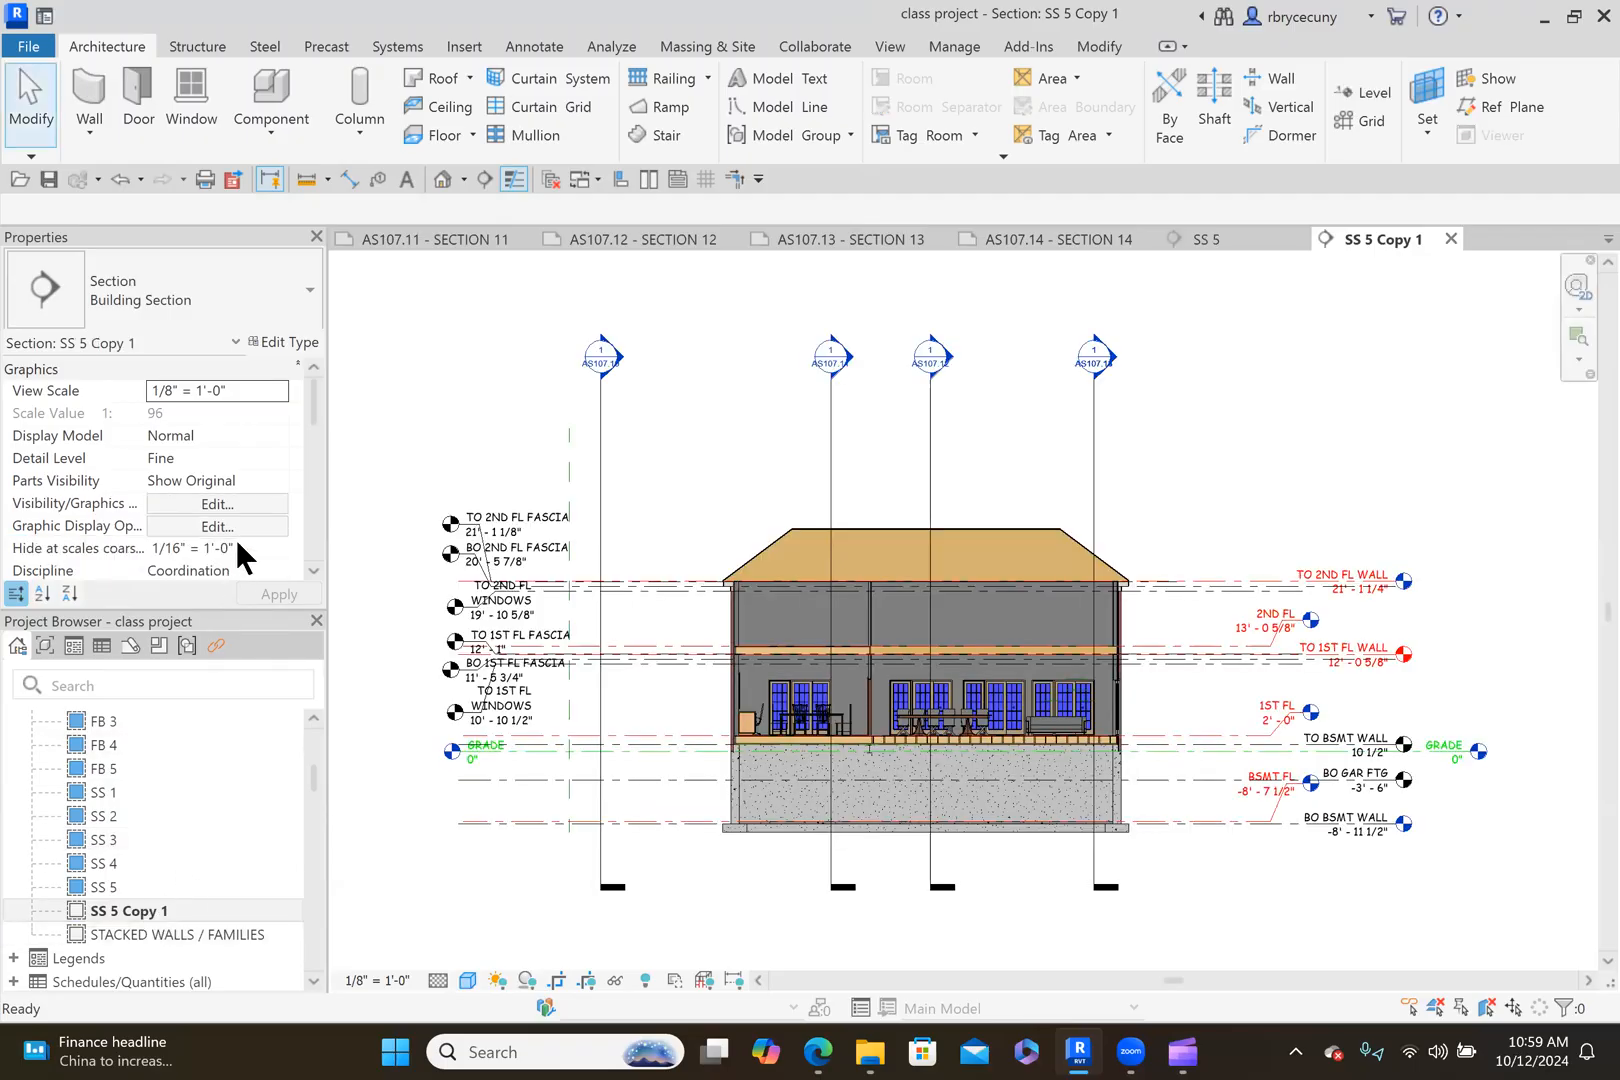
scroll(237, 519, "down", 5)
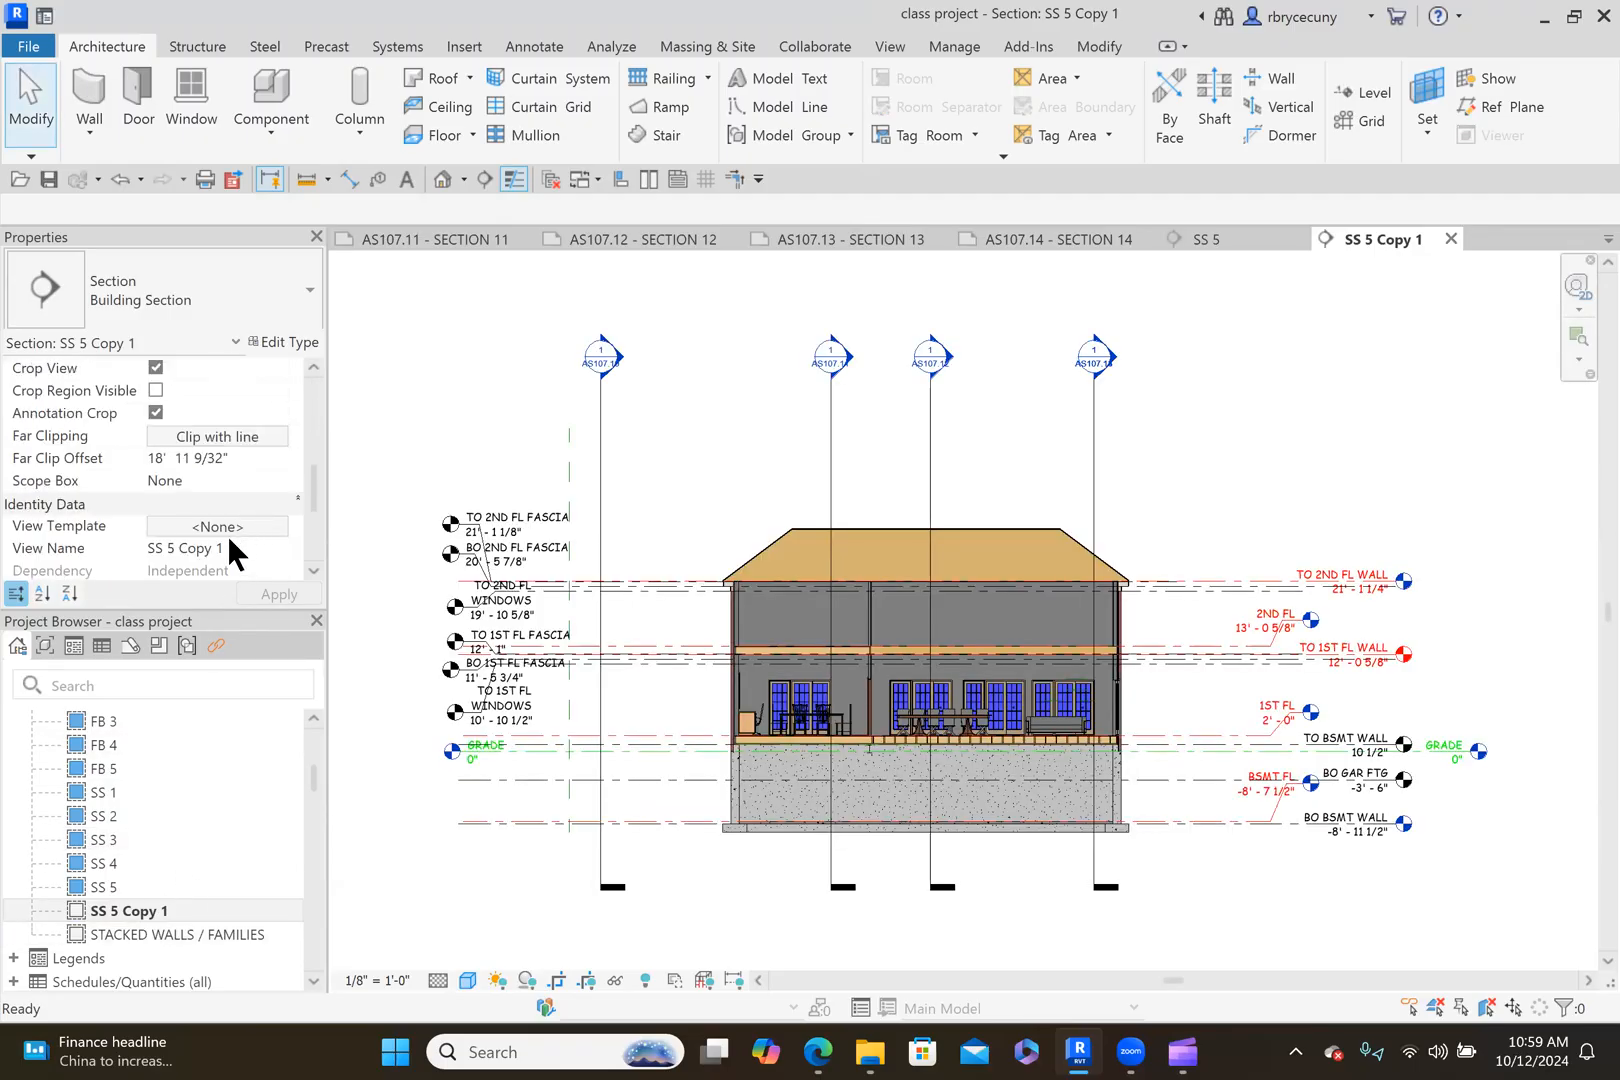
left_click(240, 548)
left_click_drag(225, 548, 167, 548)
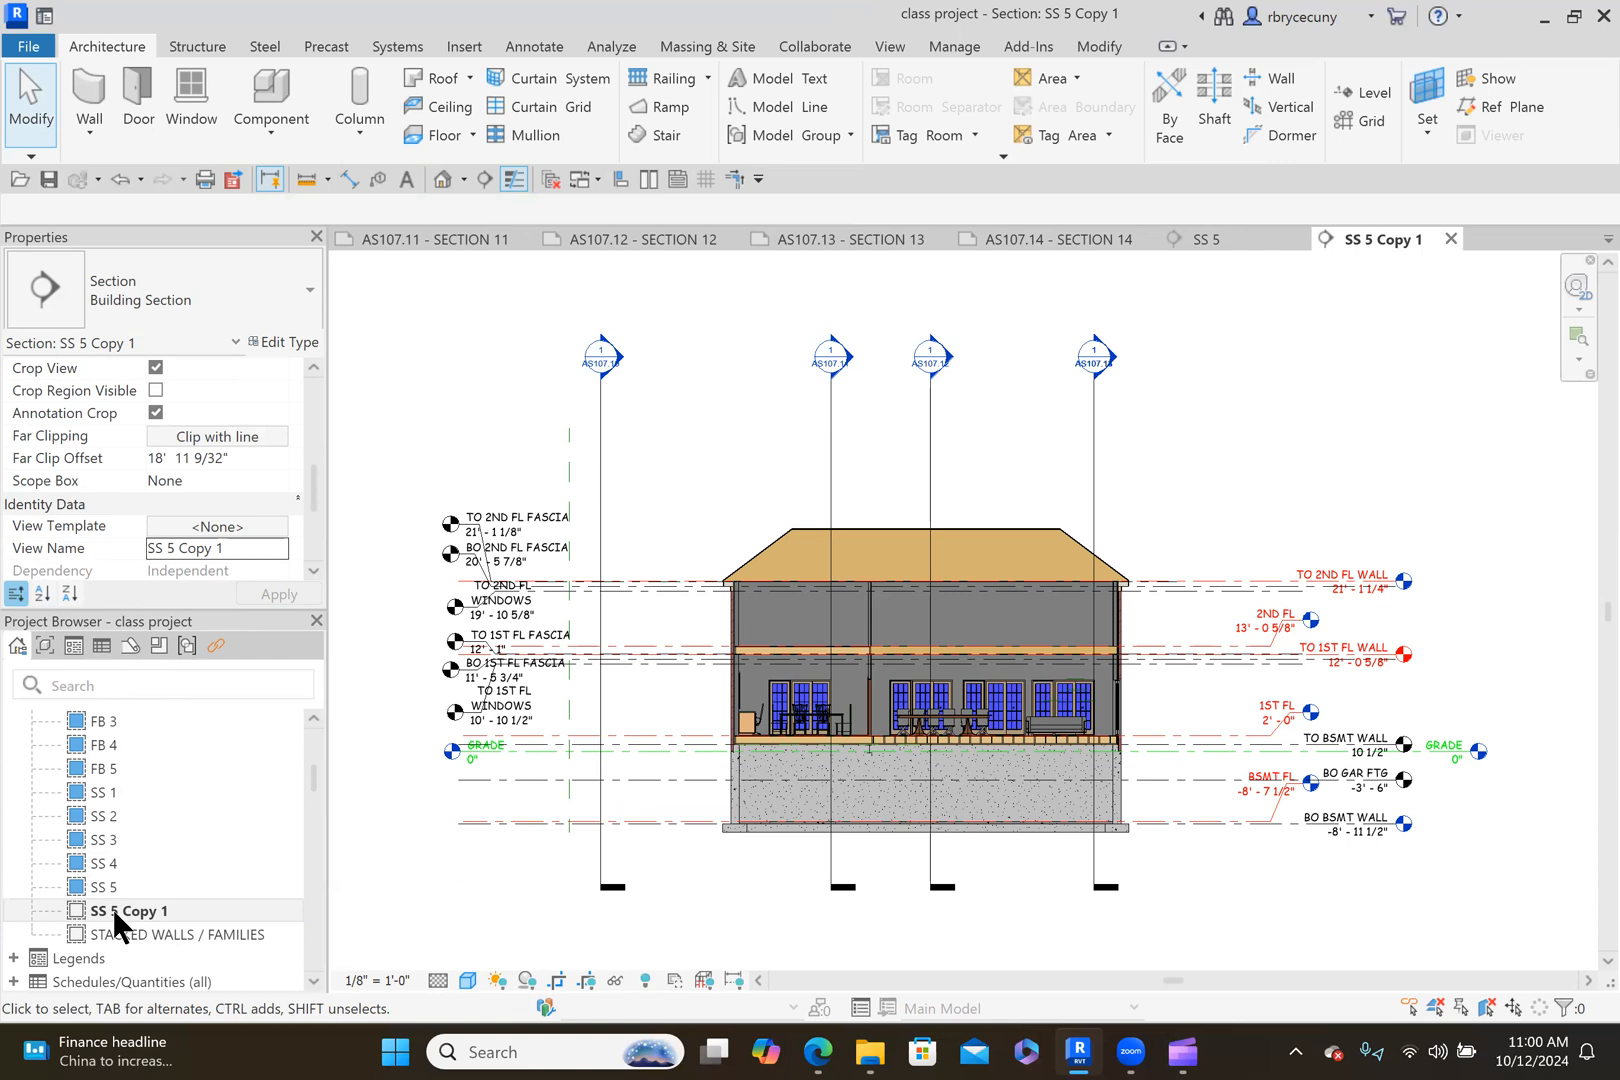
right_click(163, 912)
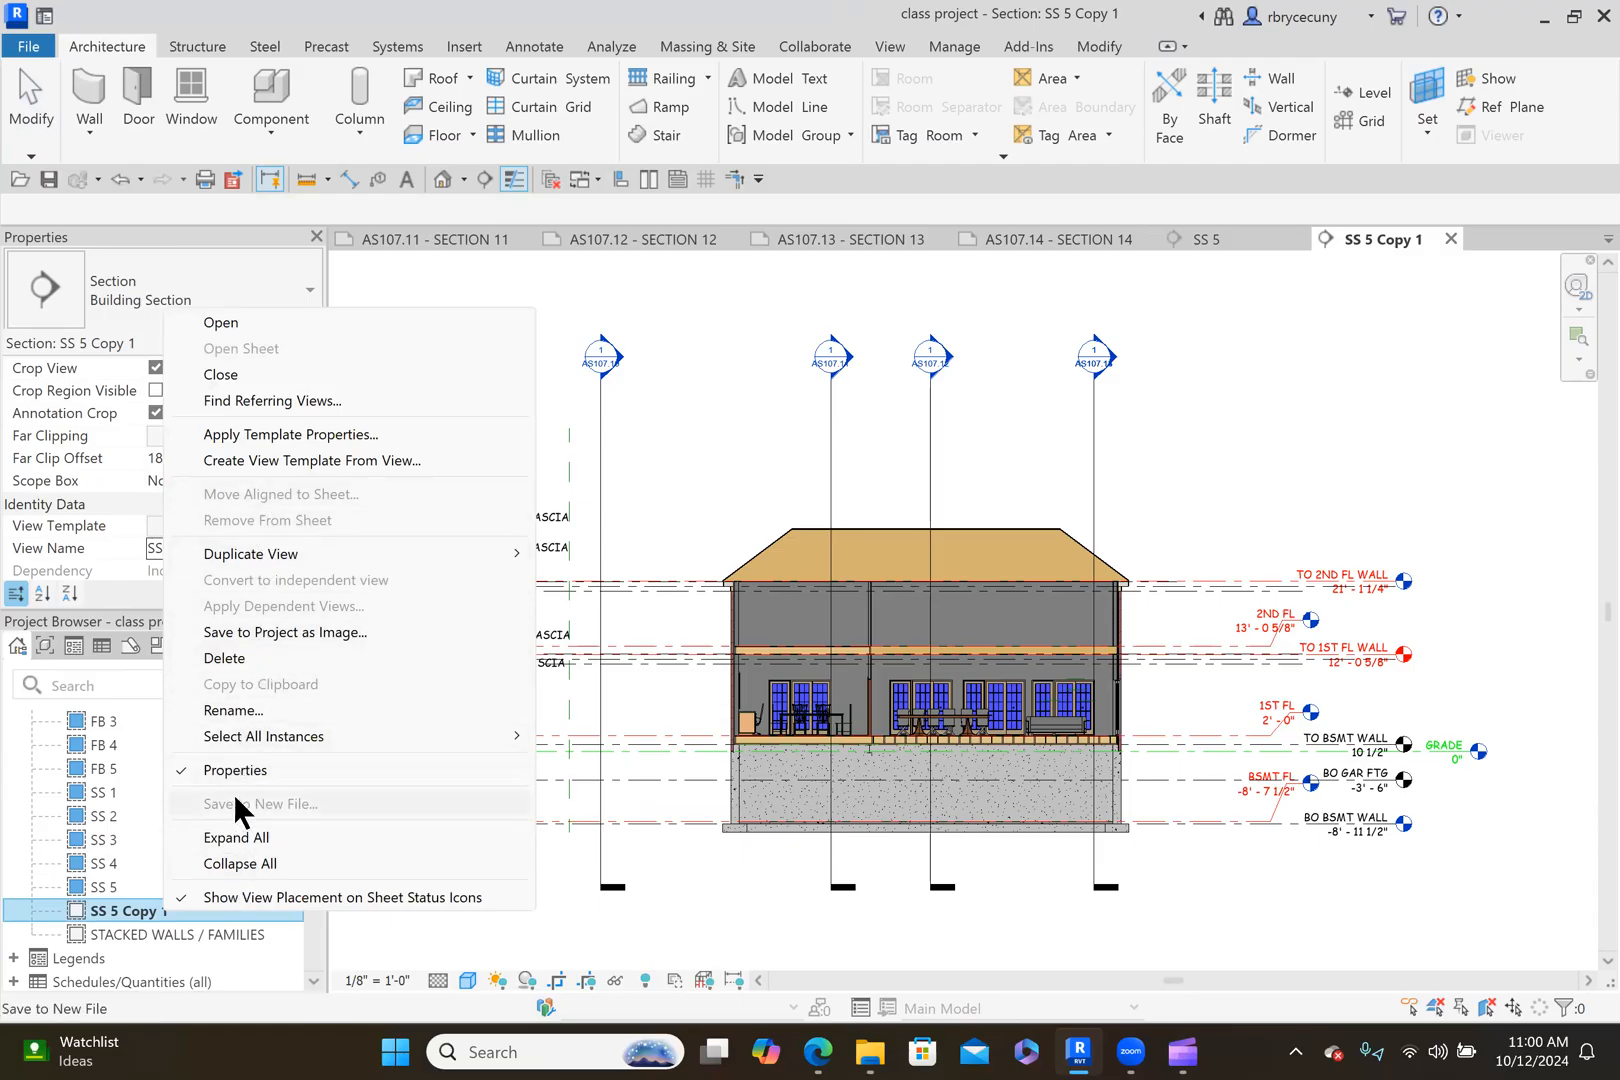
left_click(225, 658)
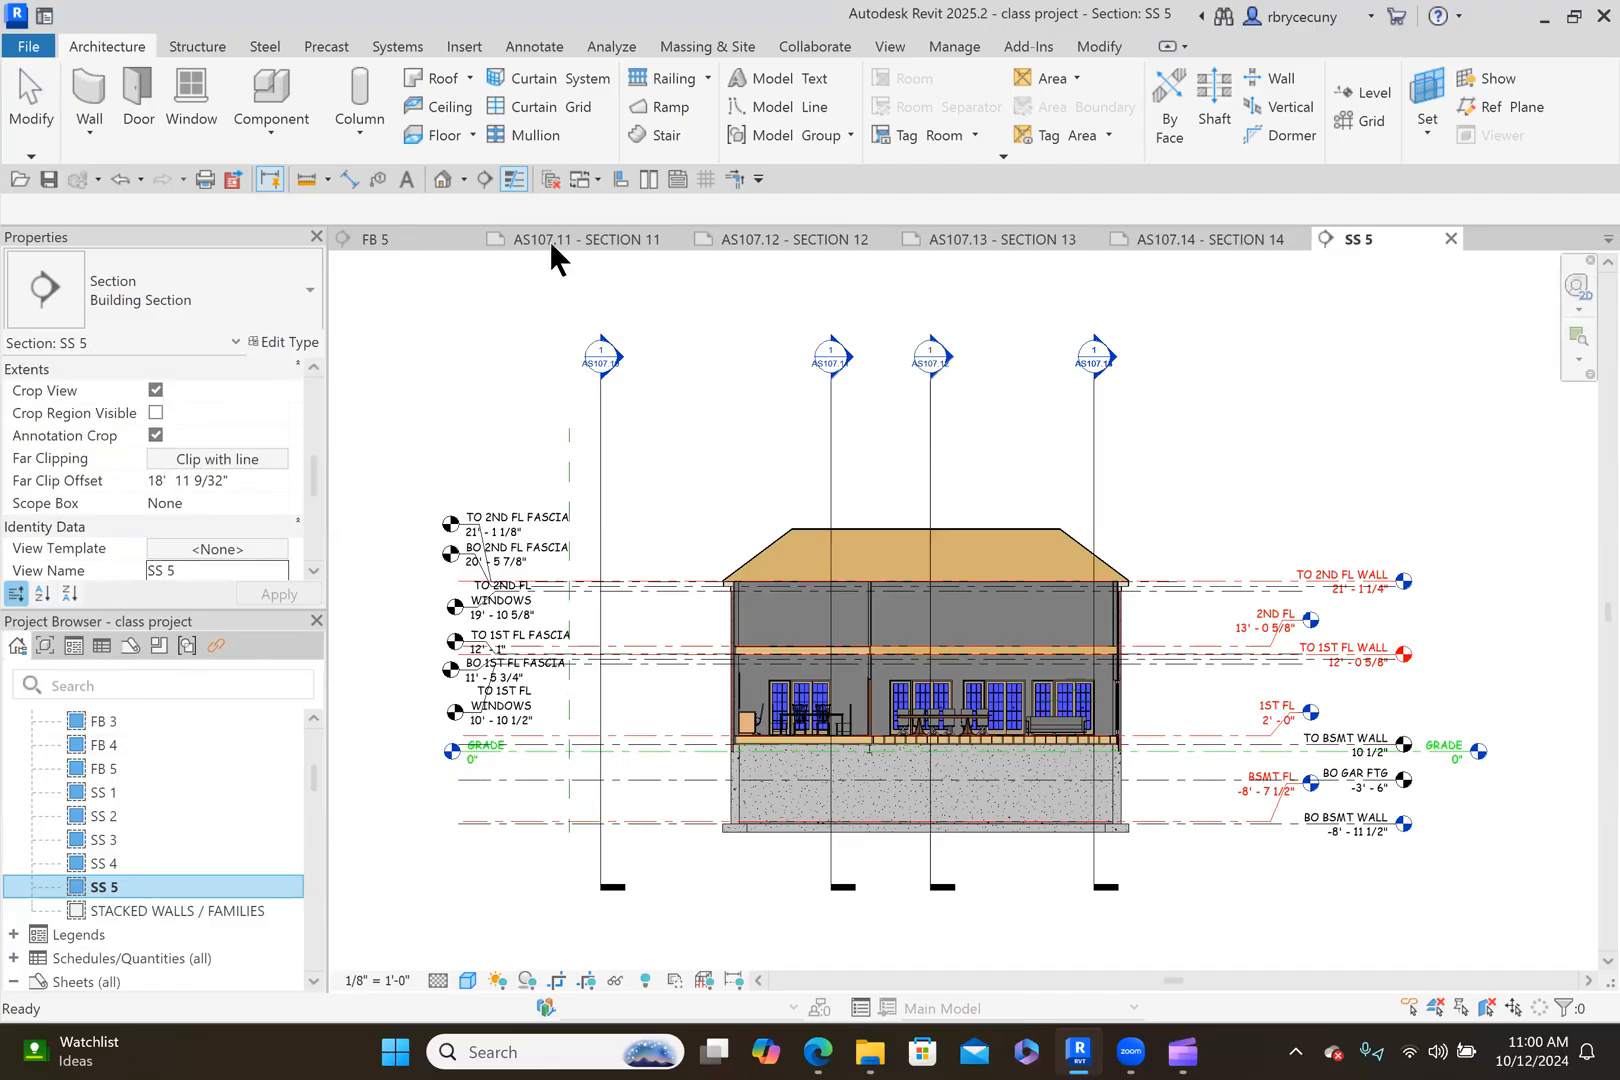
Duplicate the FB 5 section view with detailing and name the copy FB 6.
scroll(137, 843, "up", 2)
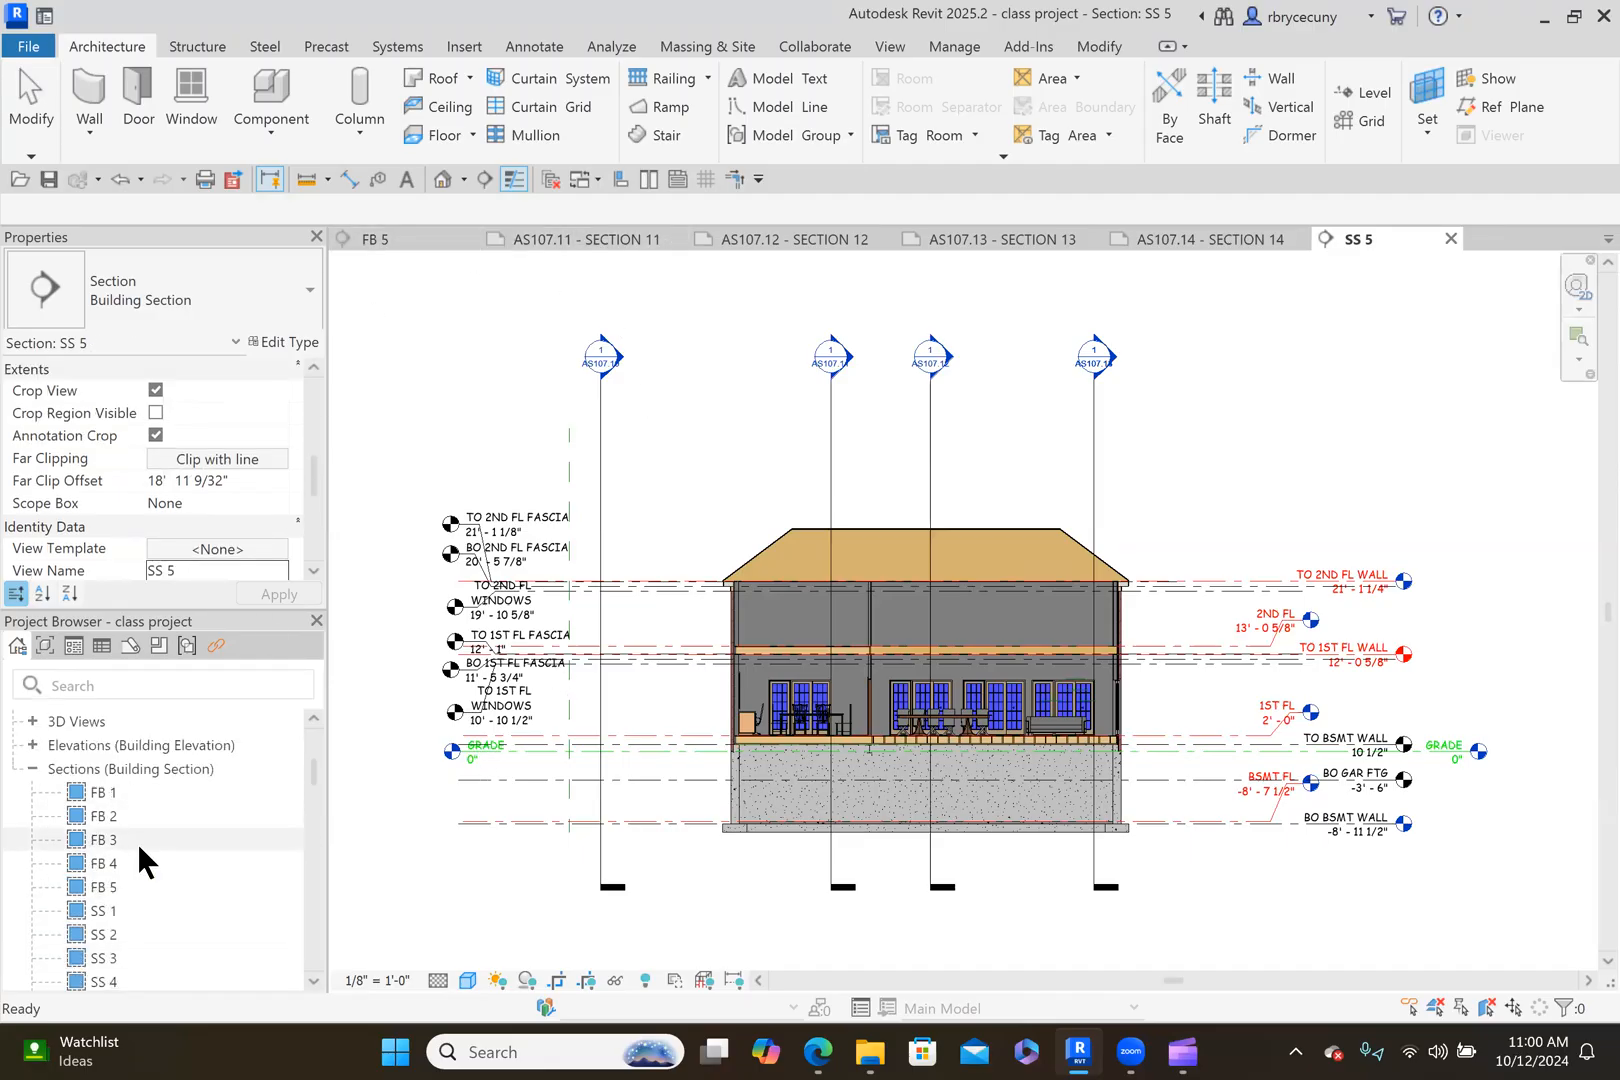
right_click(103, 886)
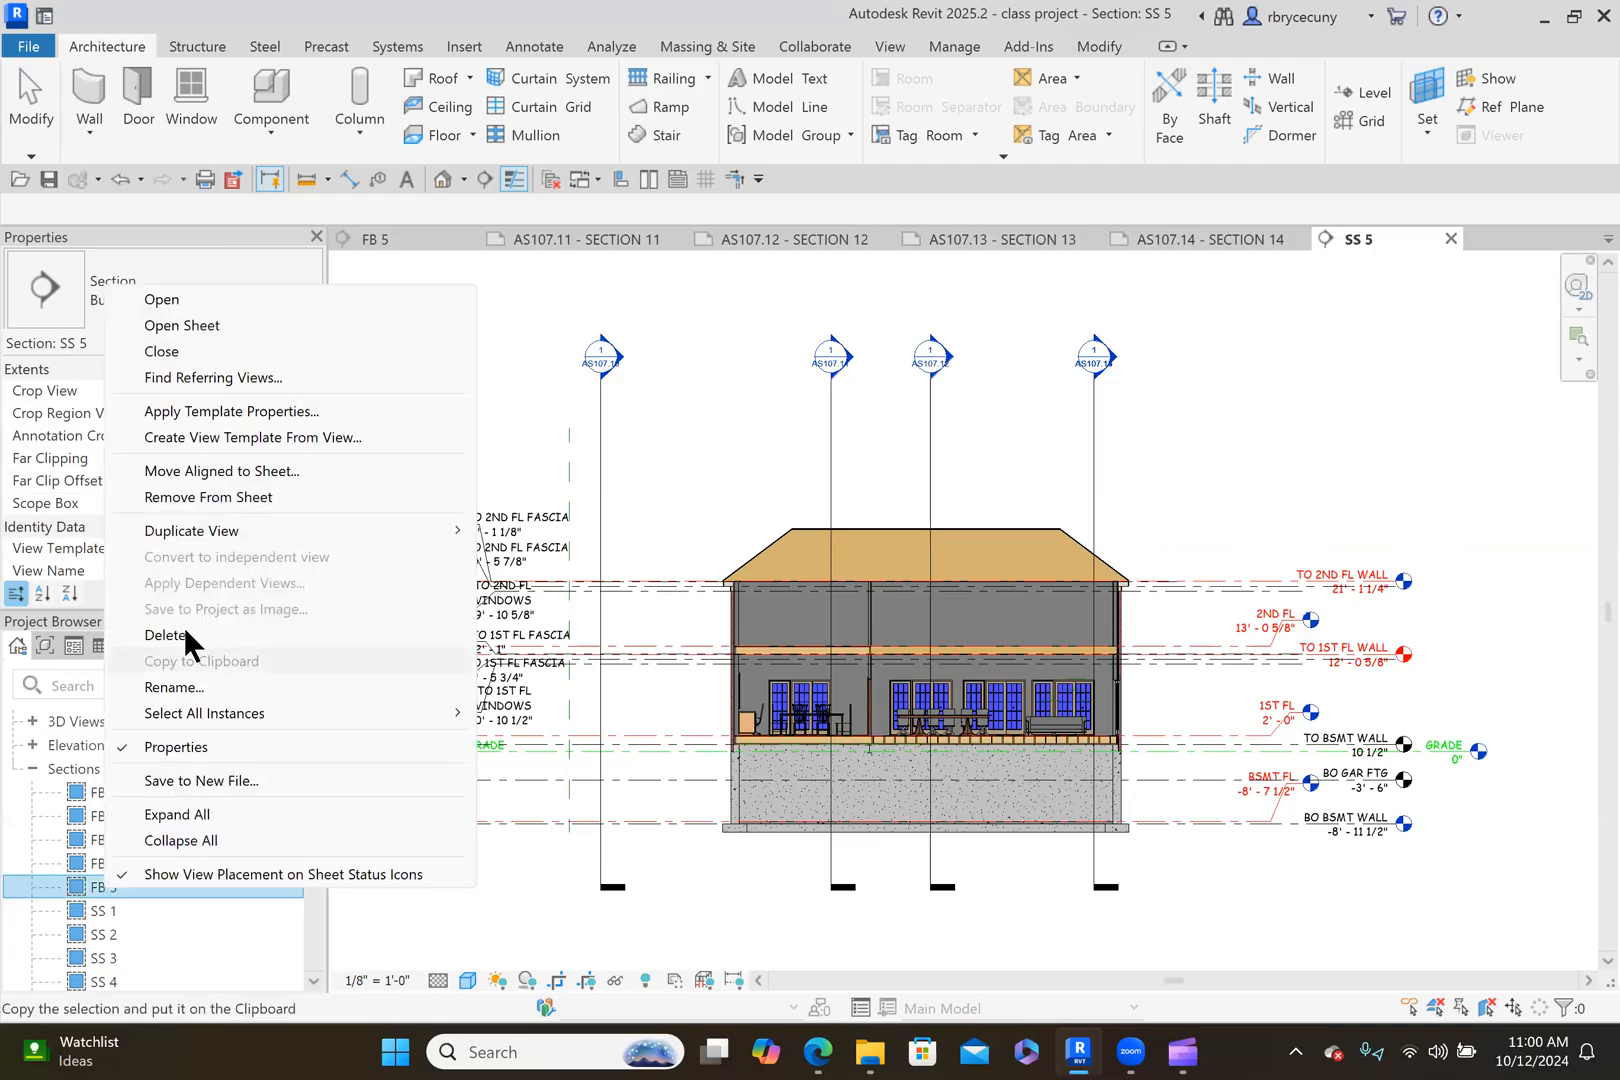
mouse_move(199, 531)
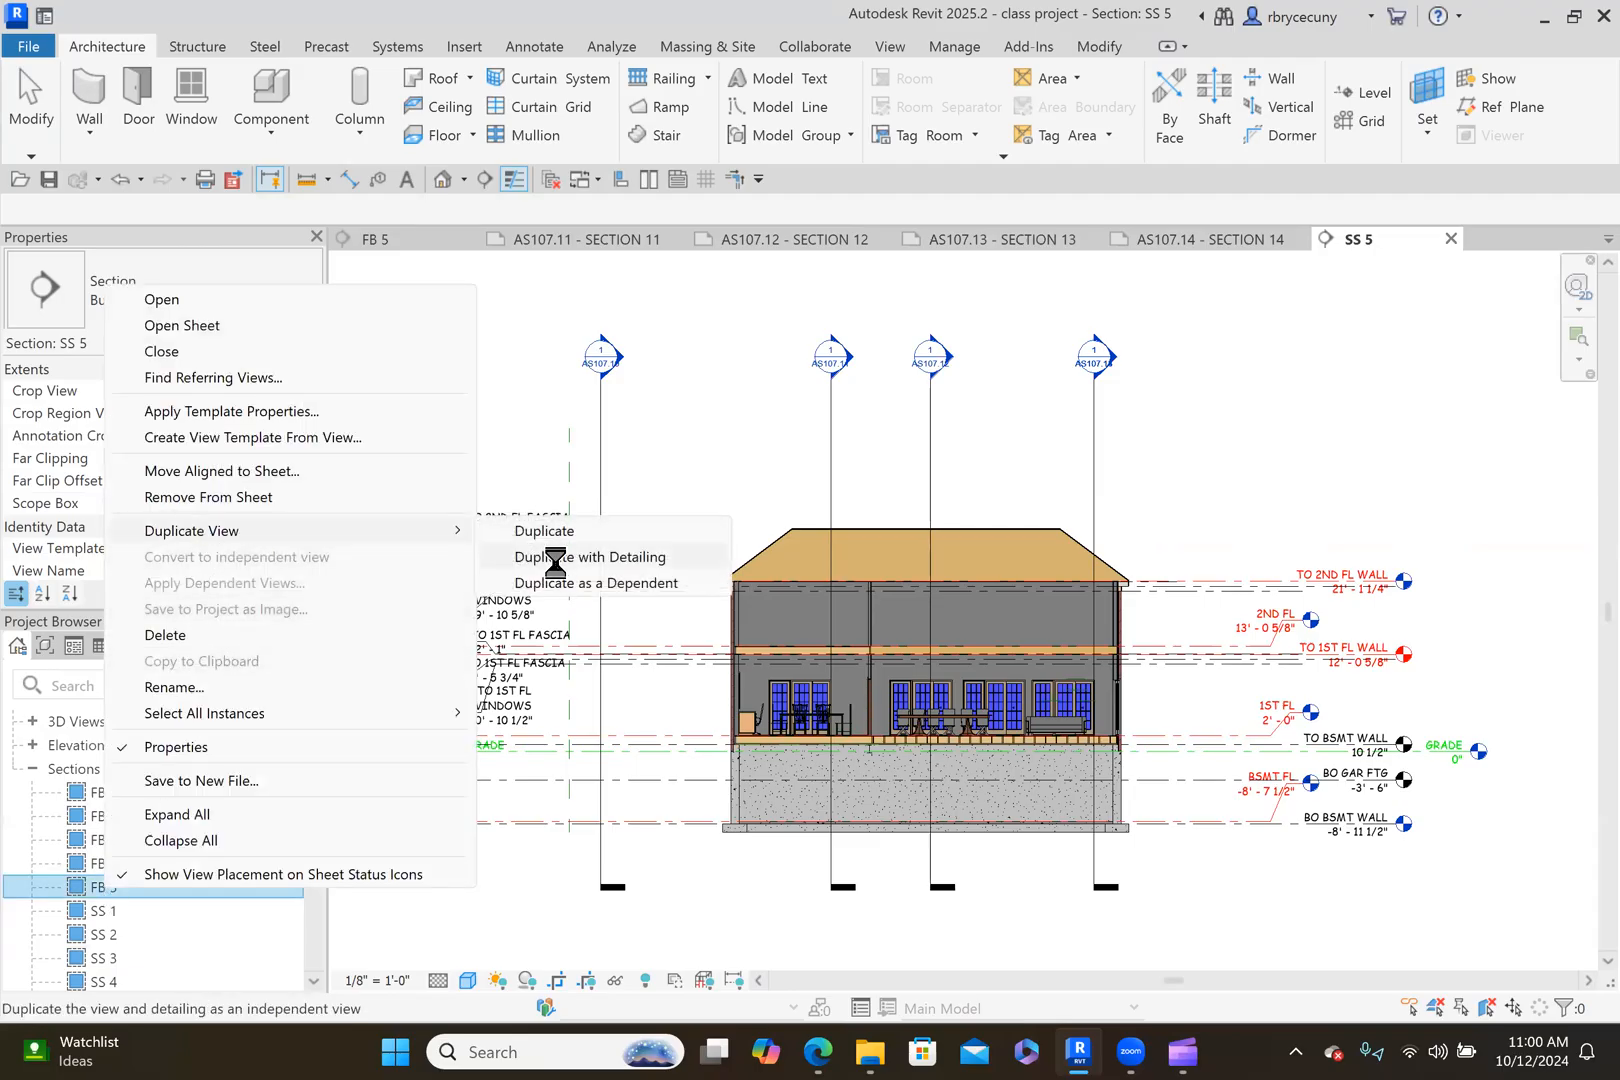
left_click(555, 557)
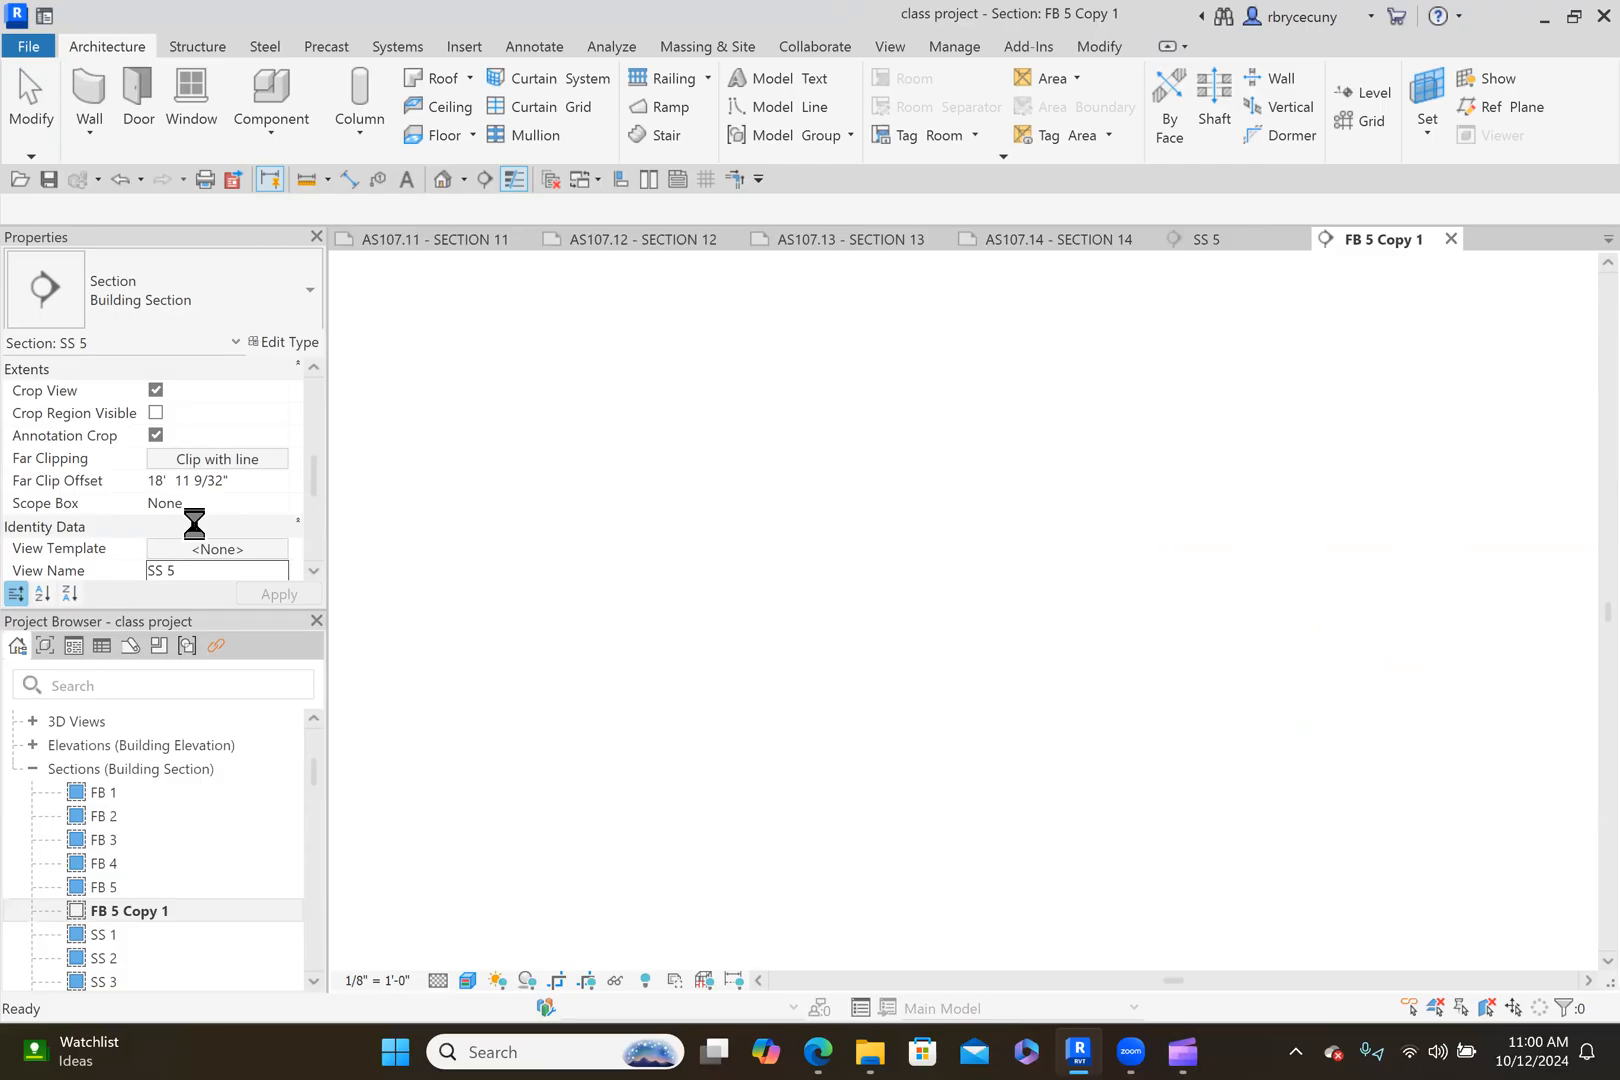
left_click(239, 550)
left_click_drag(239, 550, 166, 560)
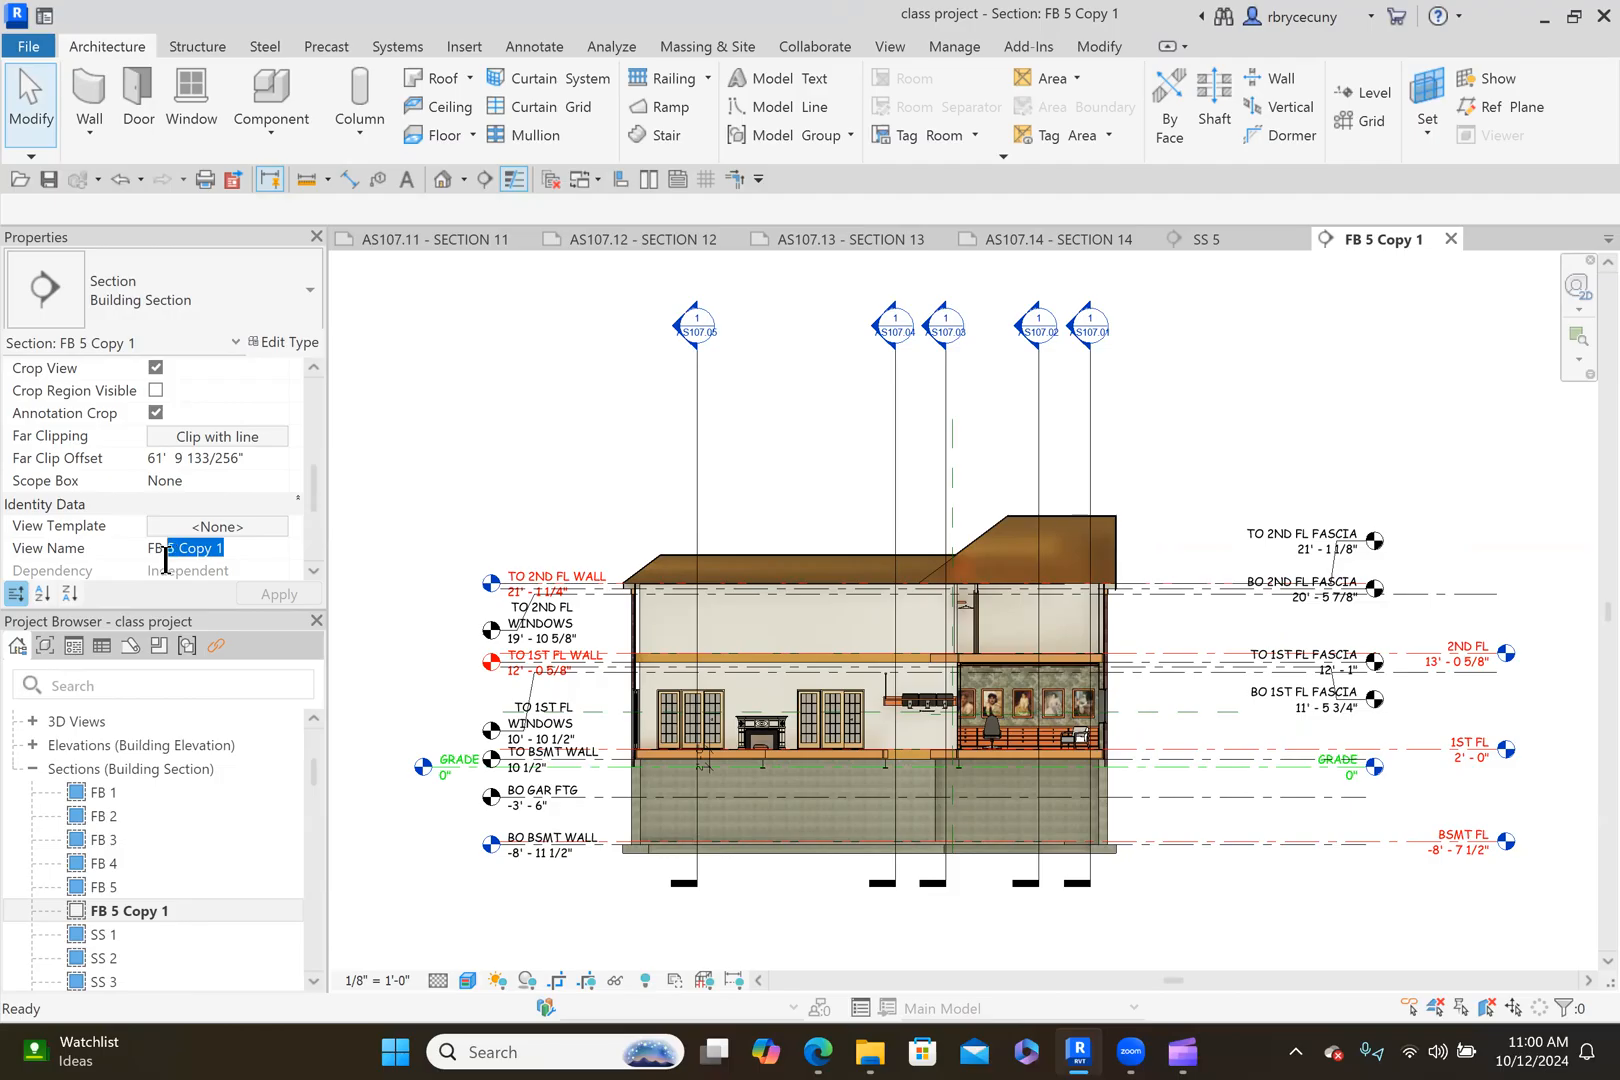
type("6")
left_click(293, 597)
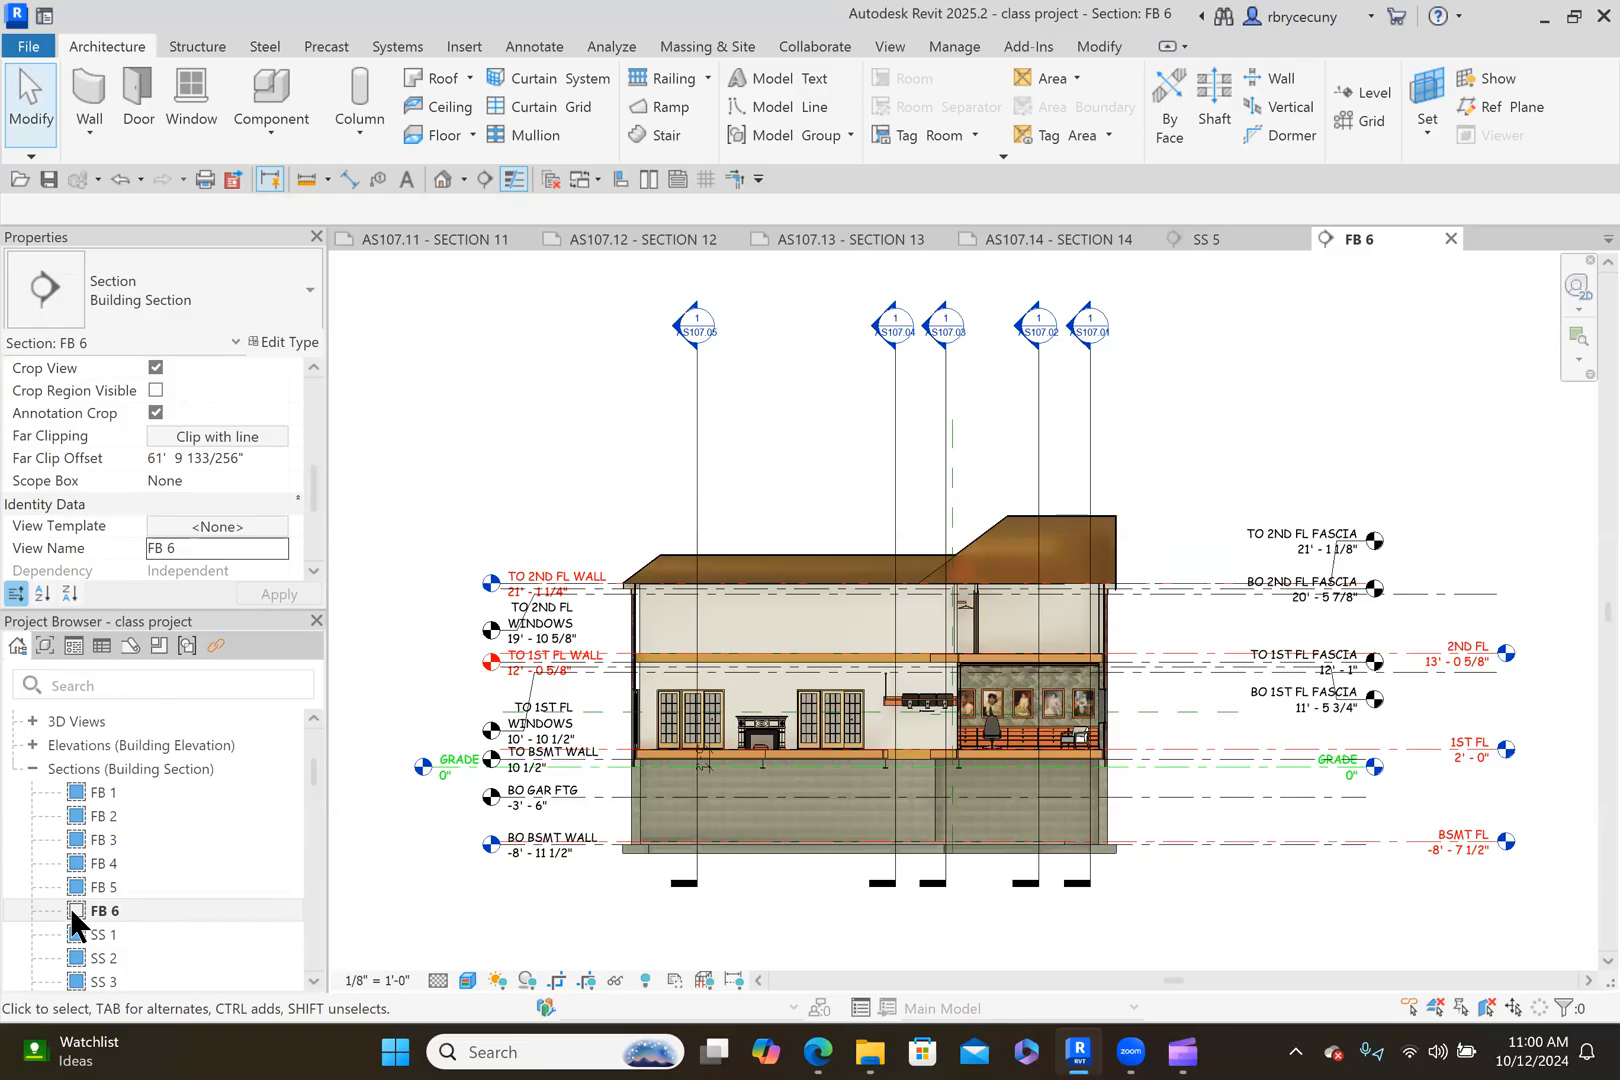
Open sheet AS107.15 - SECTION 15 and place the FB 6 section view on it within the title block border.
scroll(167, 876, "down", 10)
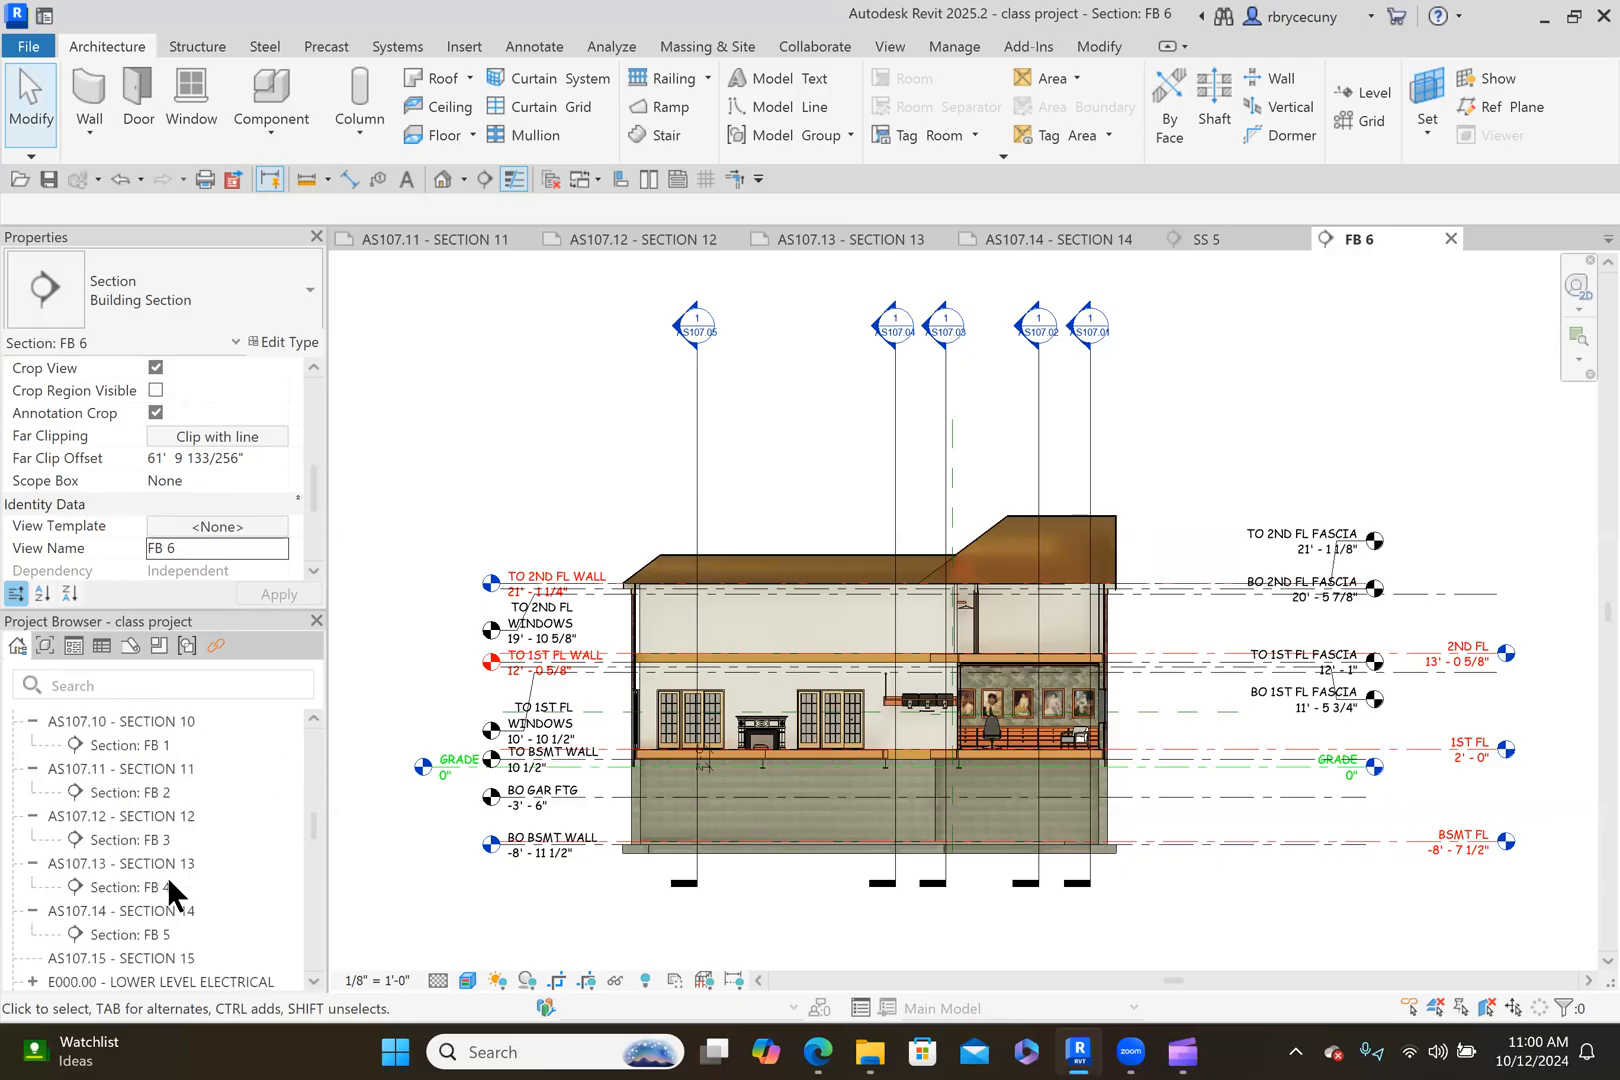
scroll(195, 929, "down", 2)
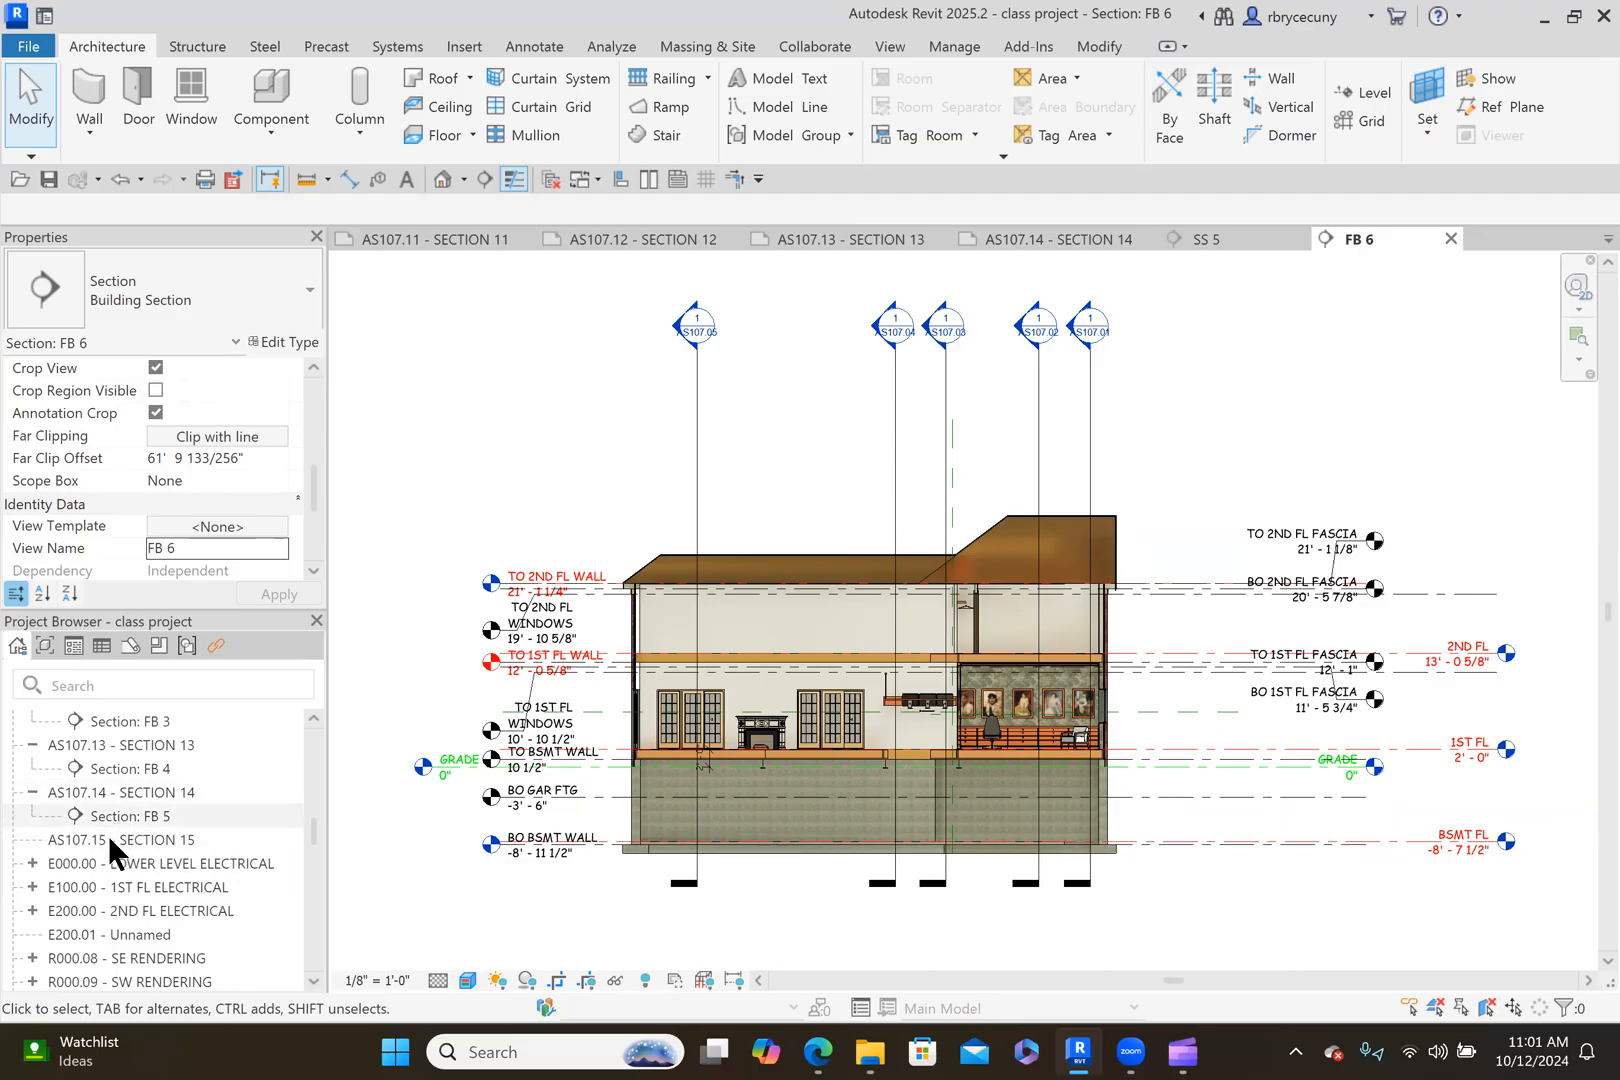
double_click(140, 834)
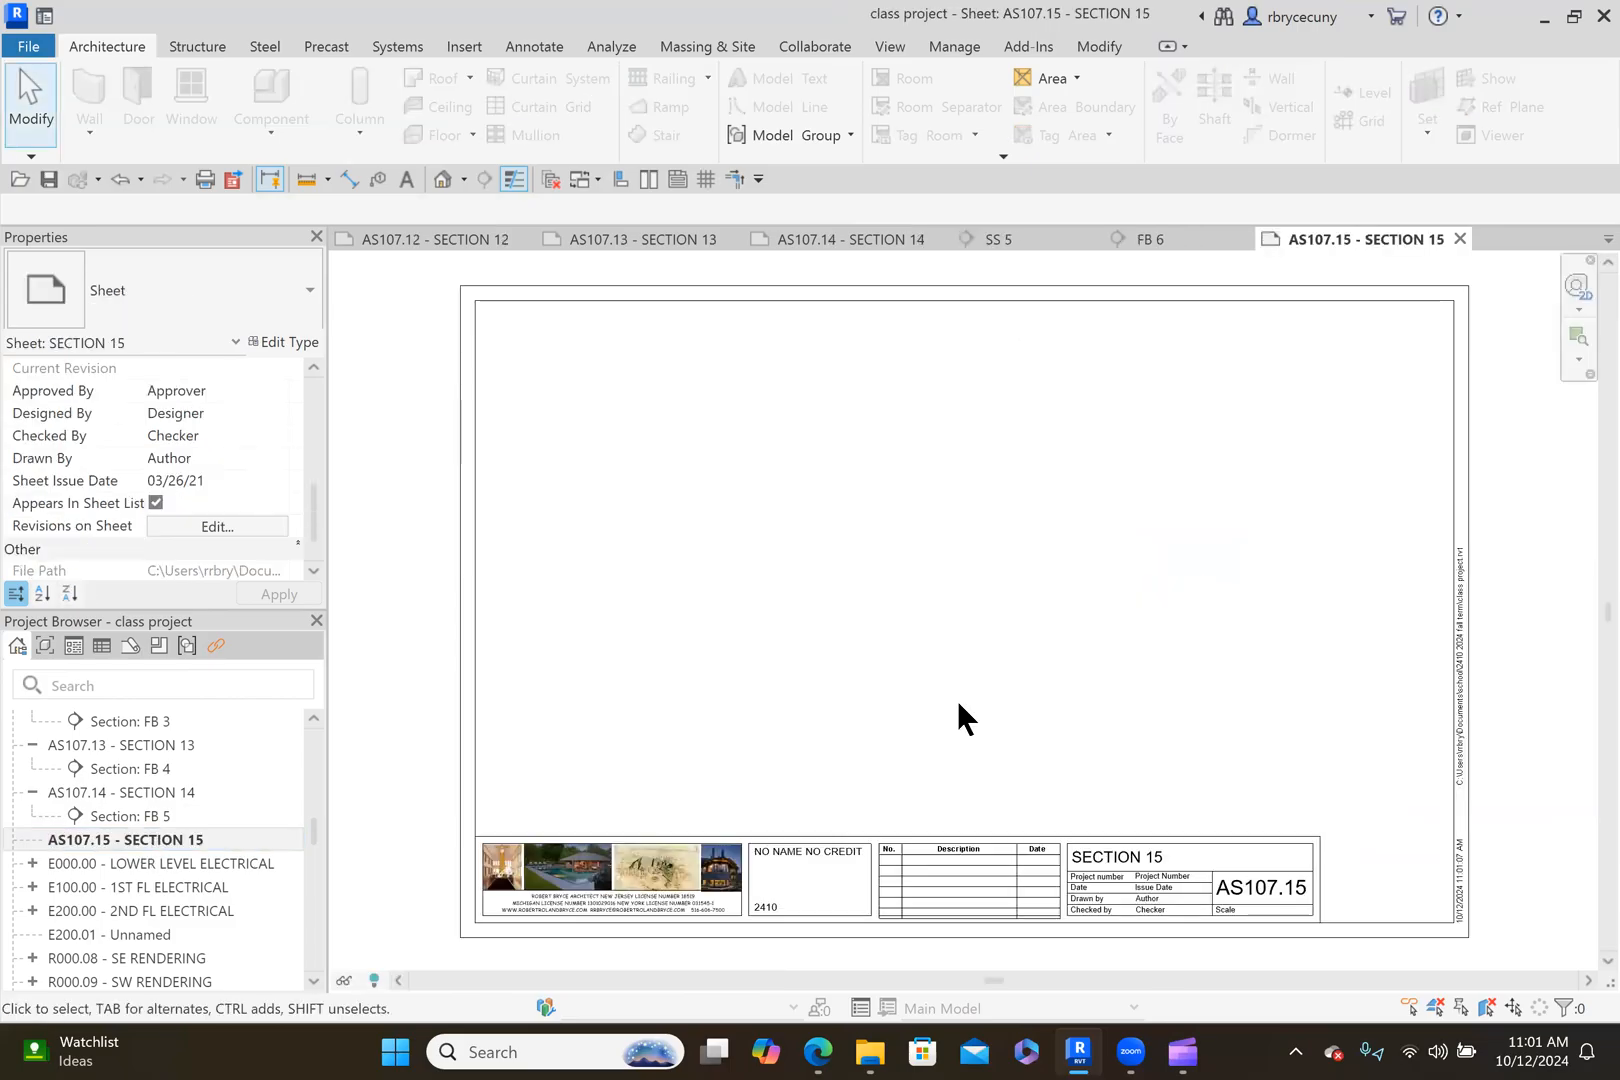
scroll(166, 835, "up", 8)
scroll(167, 834, "up", 10)
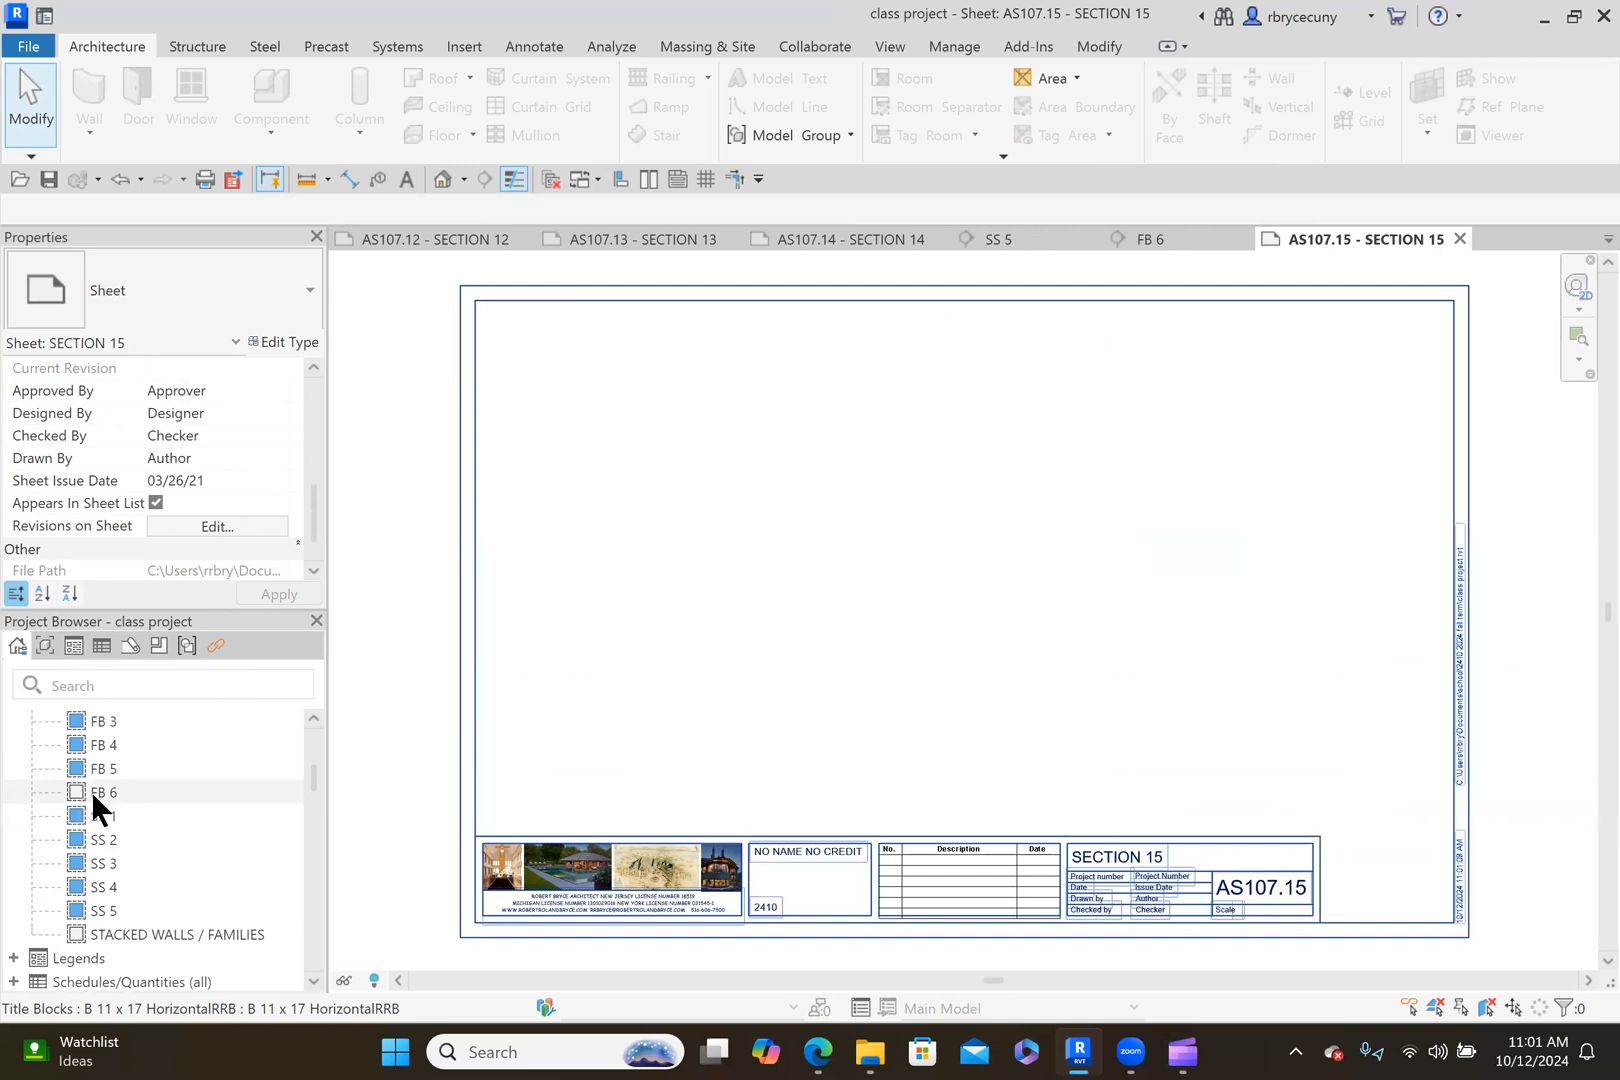
left_click(92, 789)
left_click_drag(99, 790, 950, 578)
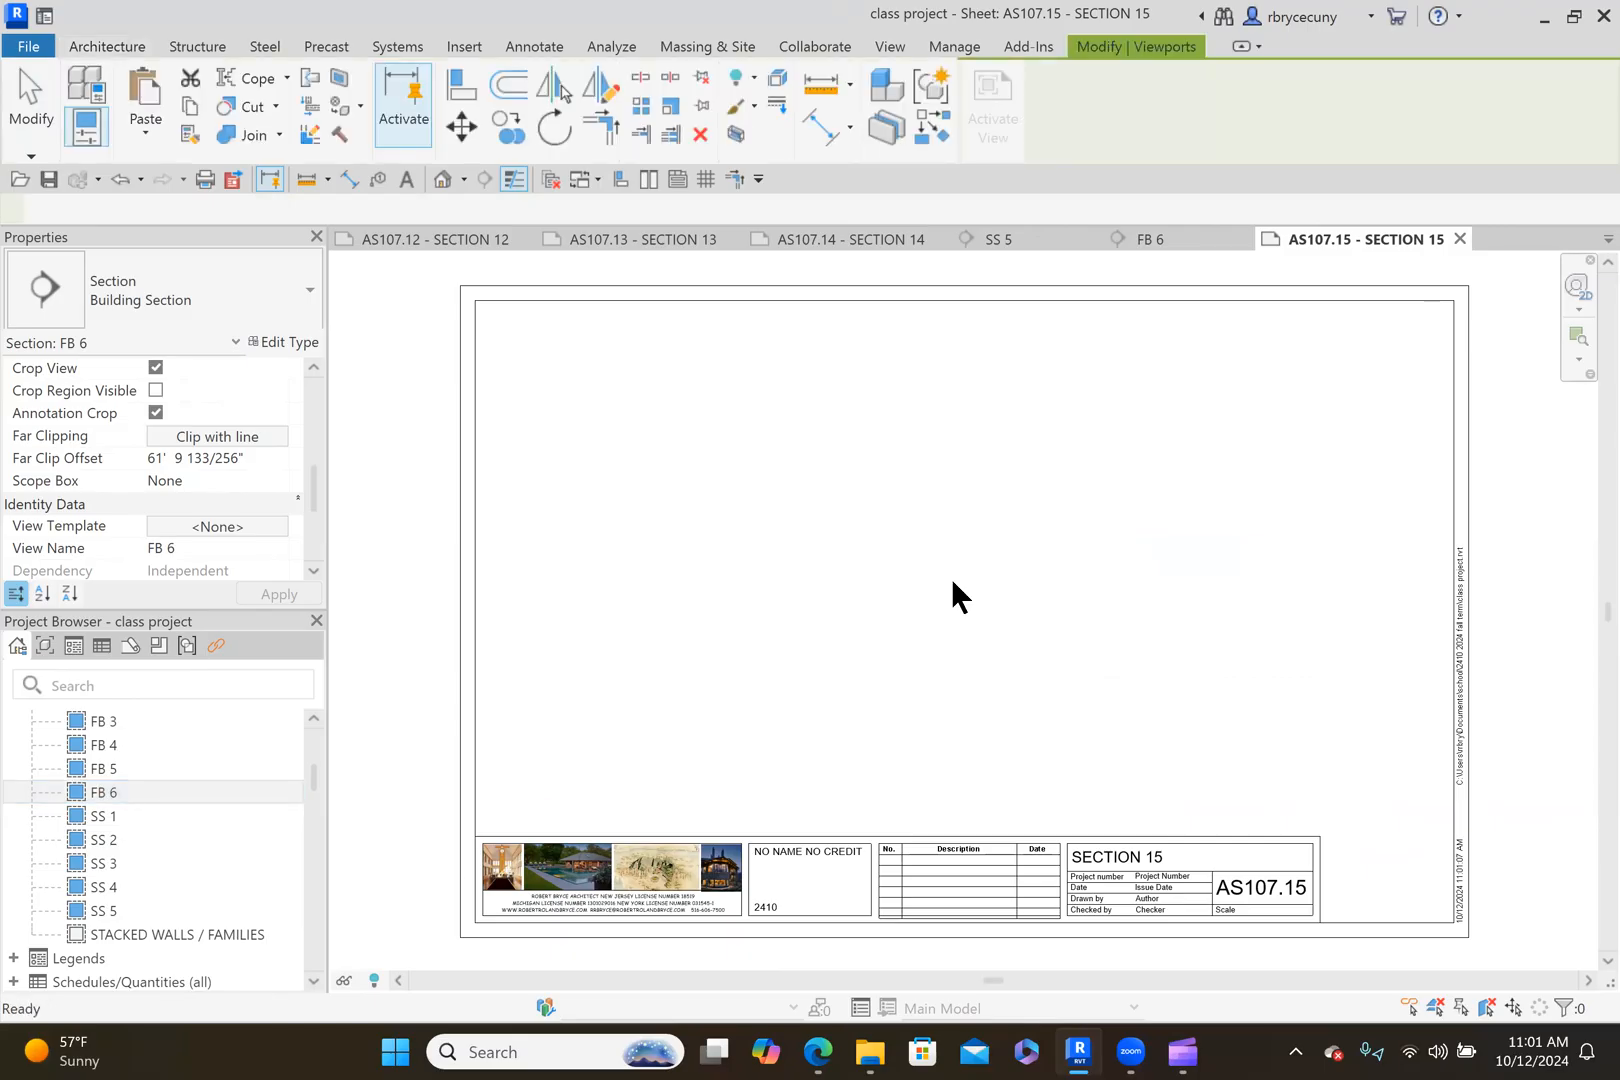
left_click(950, 578)
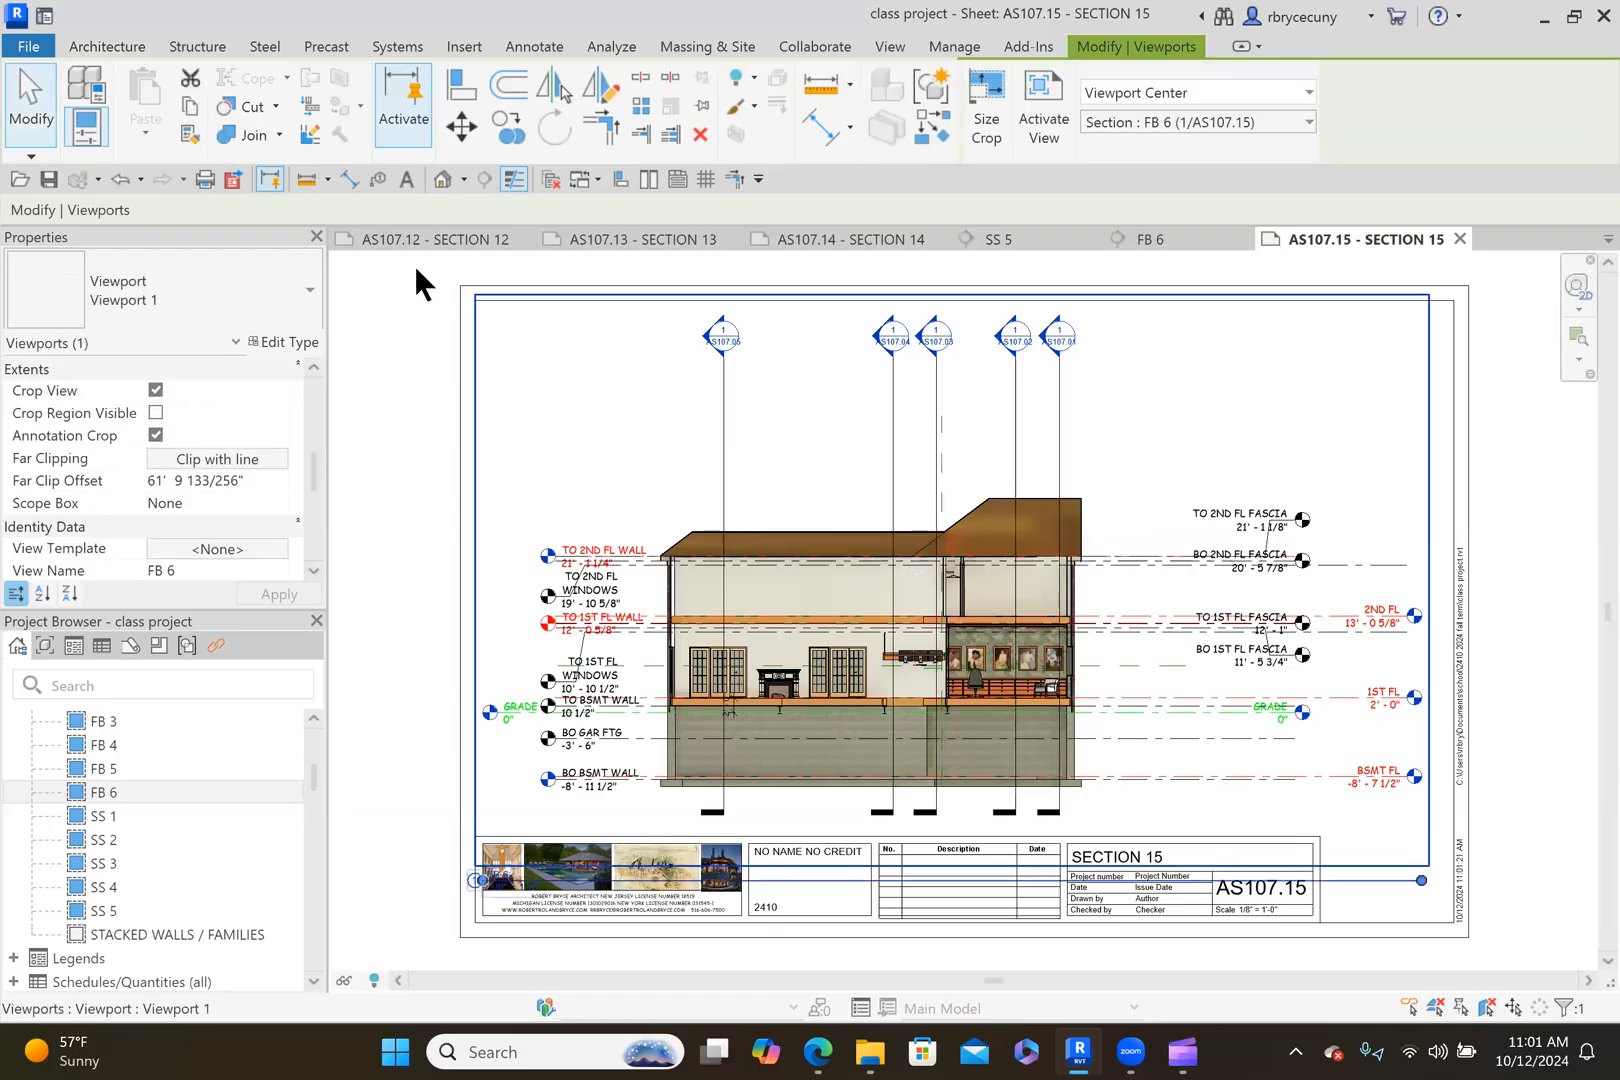
Move the FB 6 section line on the 1ST FL plan off FB 5, toward the office's outer side wall.
left_click(1590, 237)
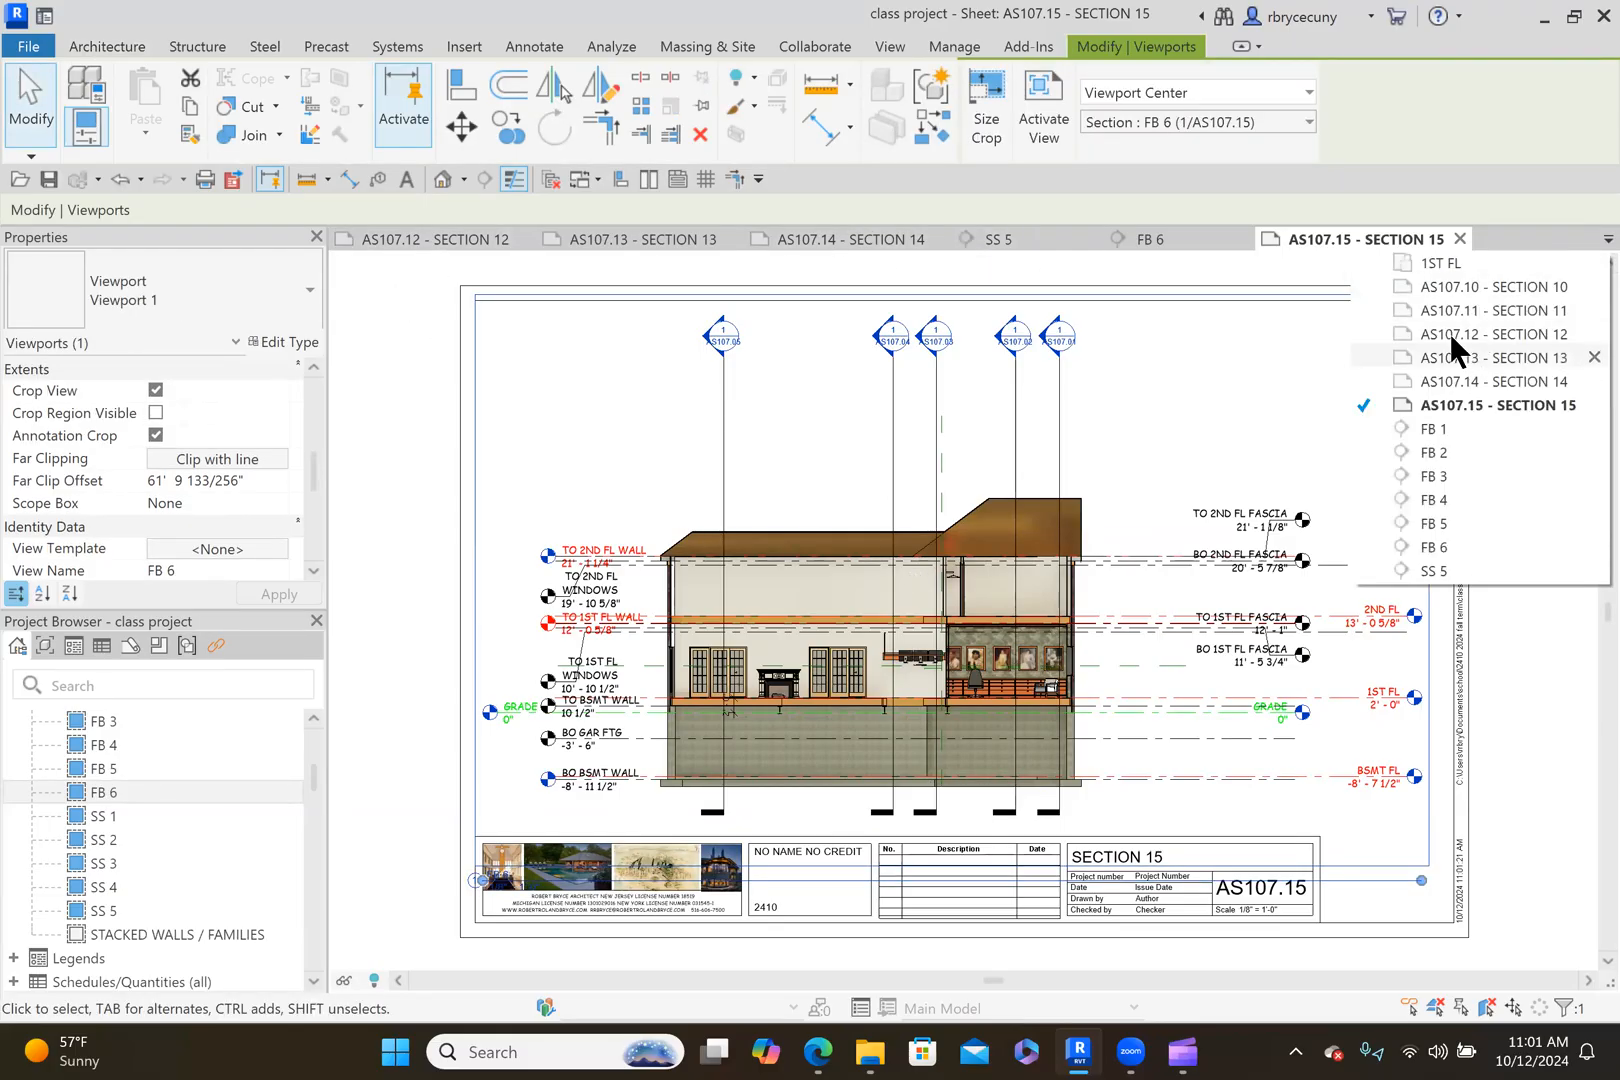
left_click(1428, 262)
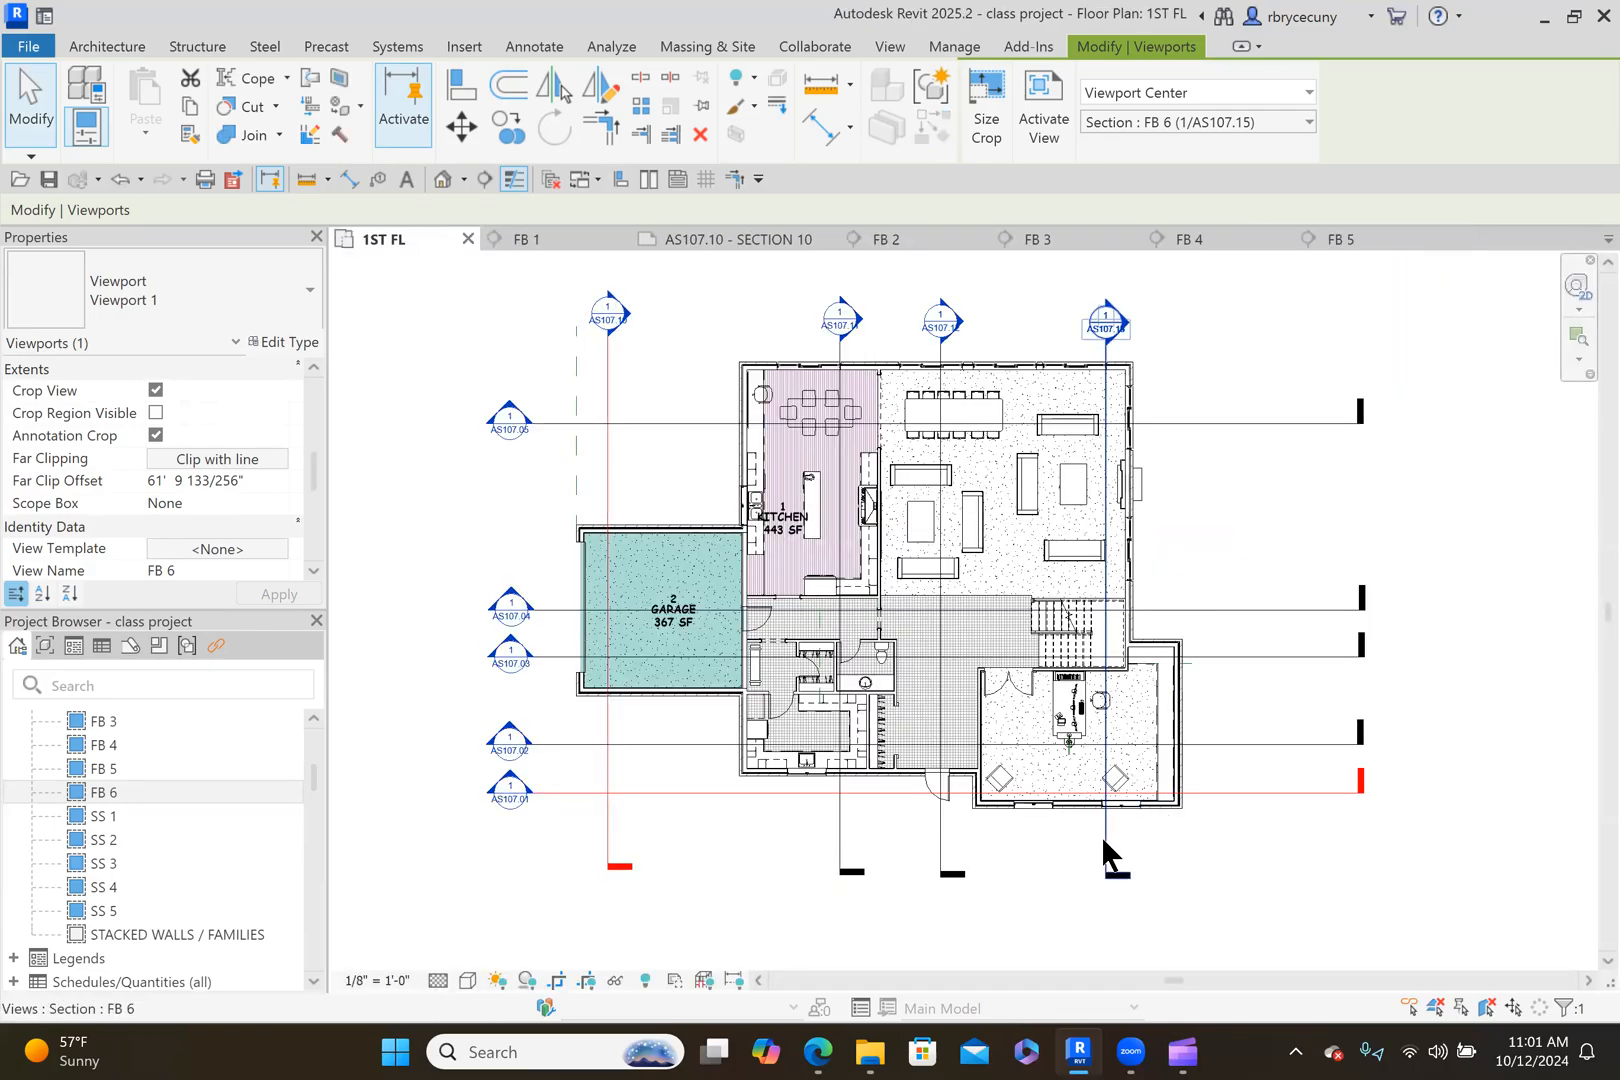
left_click_drag(1106, 848, 1150, 840)
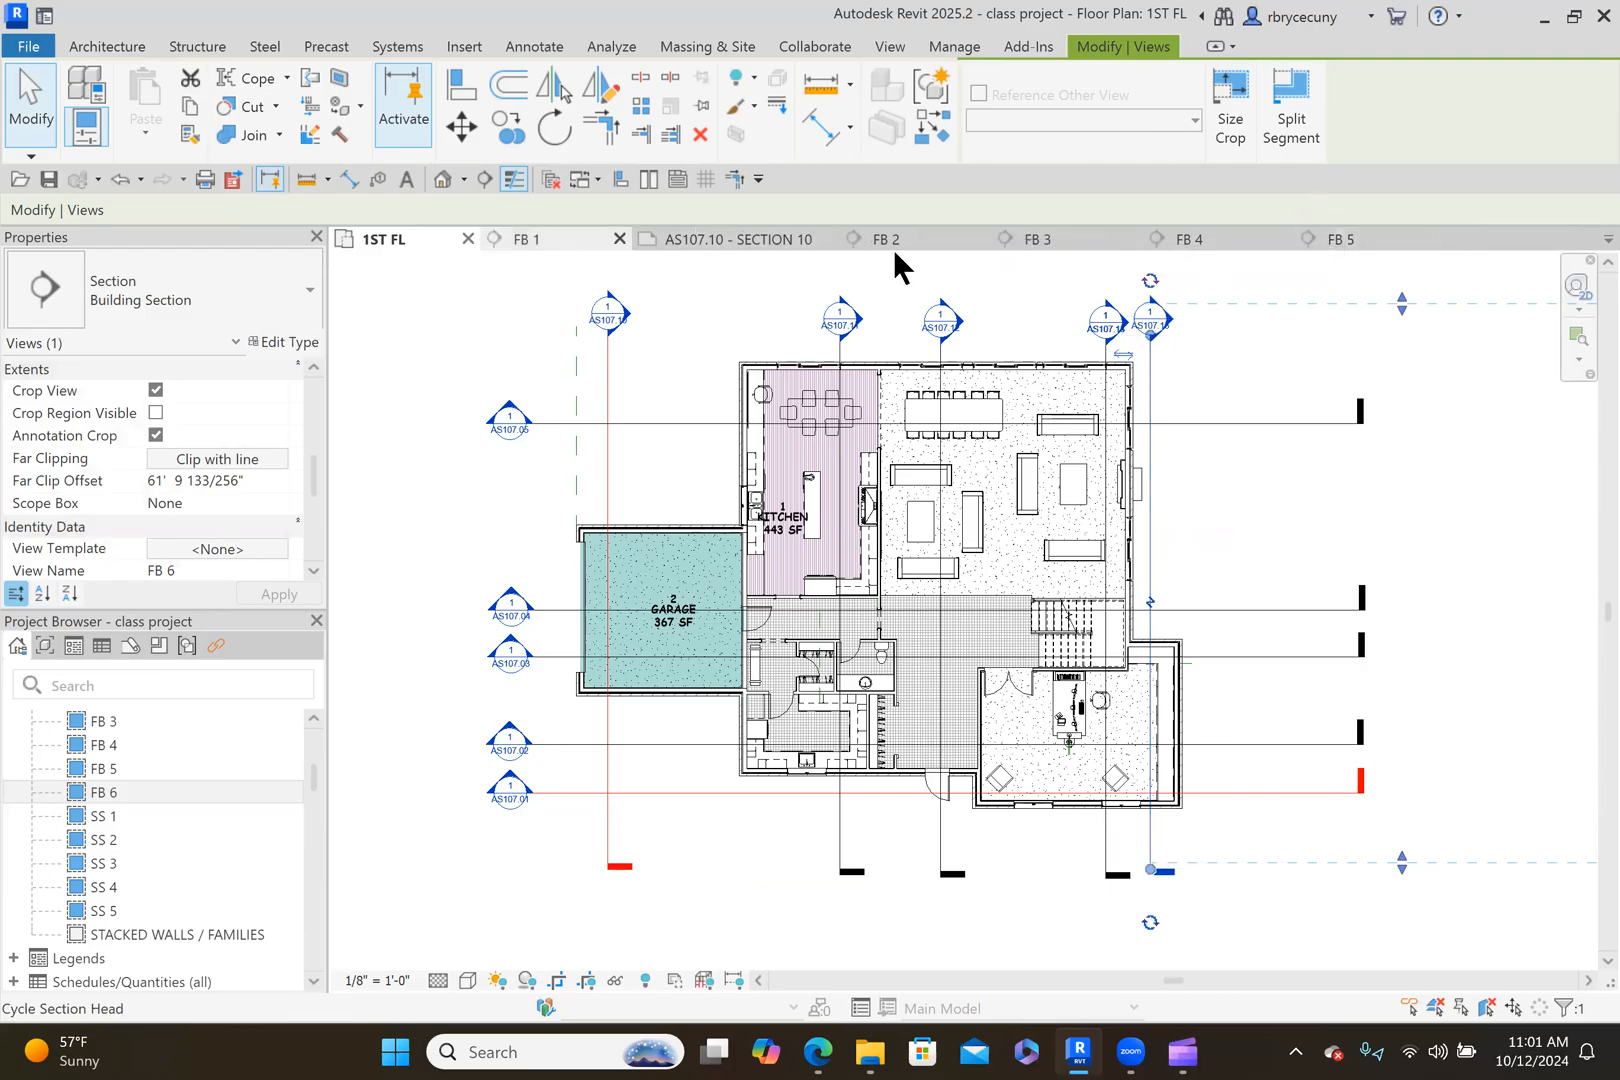
Check the relocated cut in the FB 6 section view and on sheet AS107.15.
left_click(1587, 238)
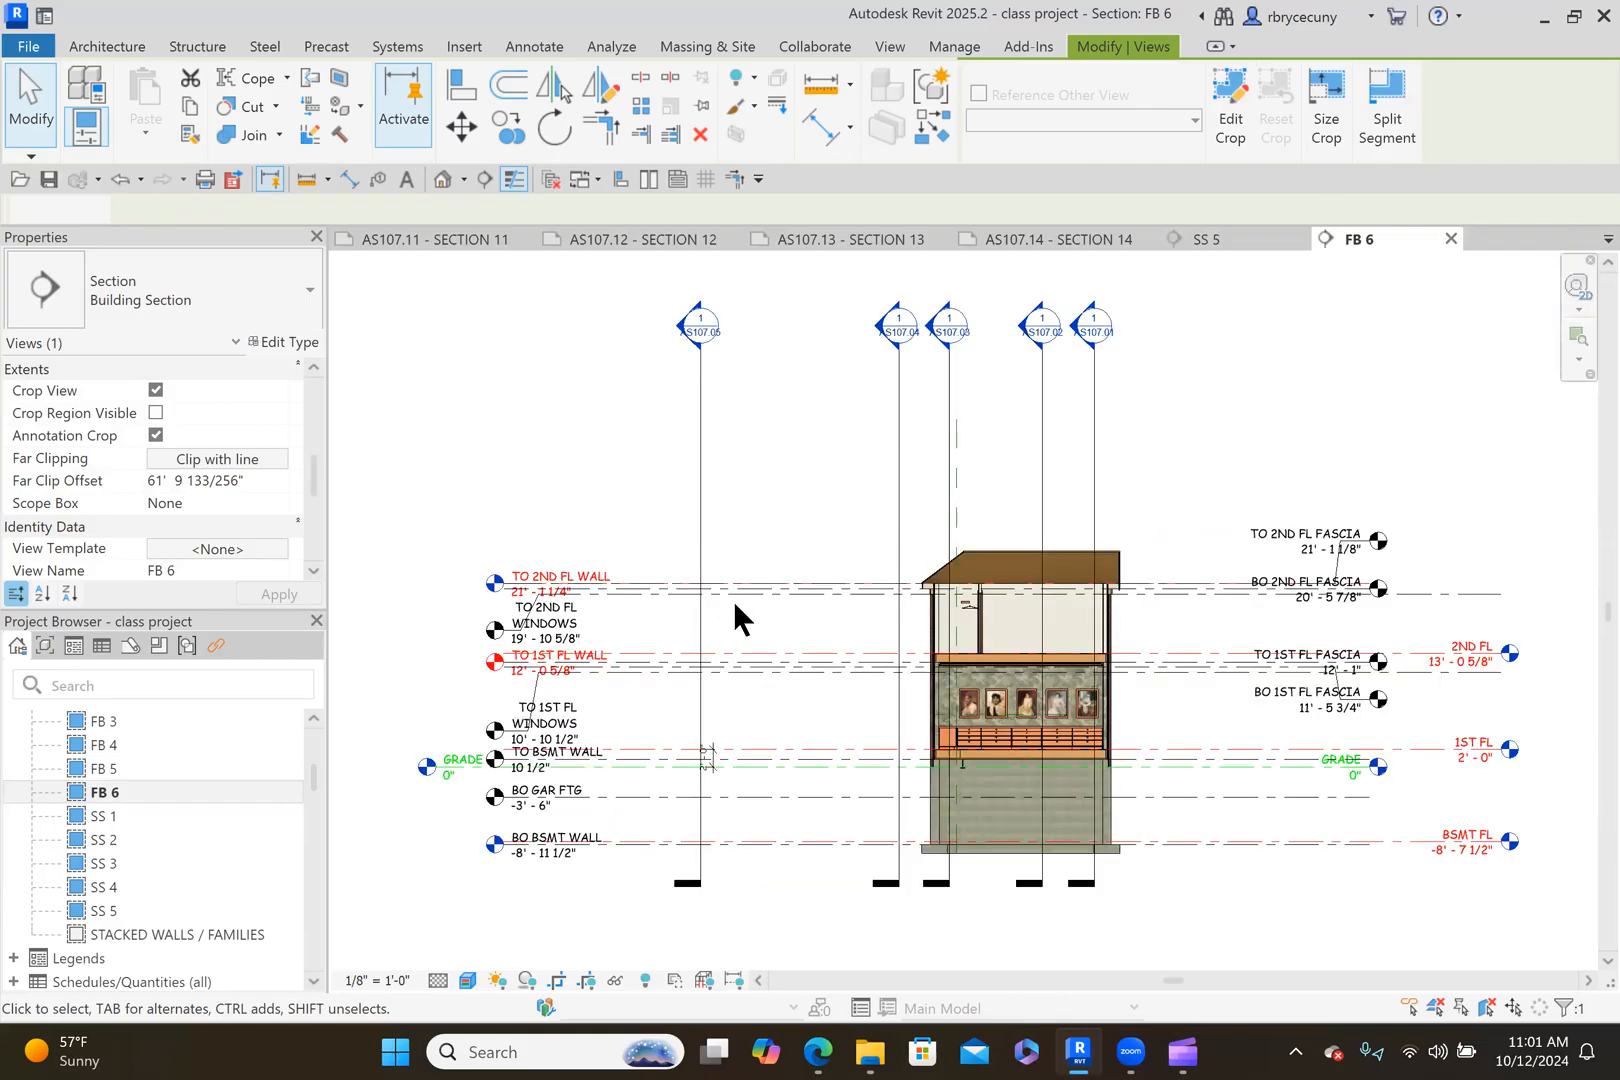
scroll(790, 650, "down", 3)
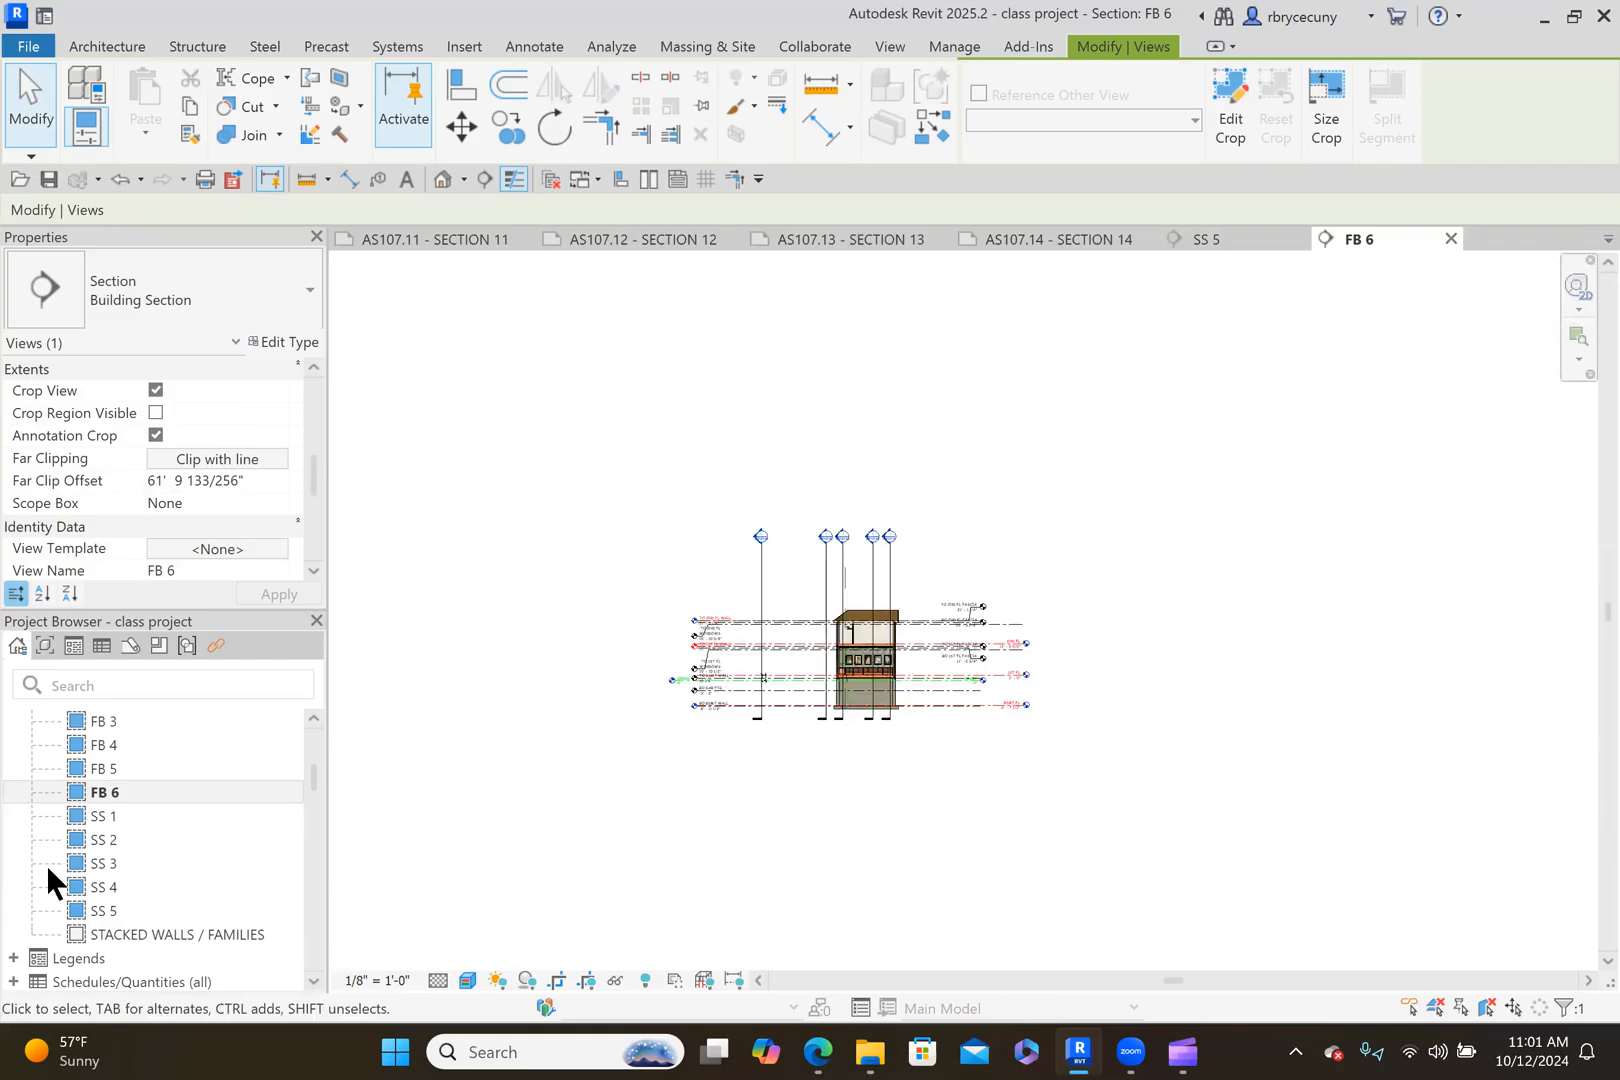
scroll(182, 888, "down", 10)
scroll(182, 888, "down", 3)
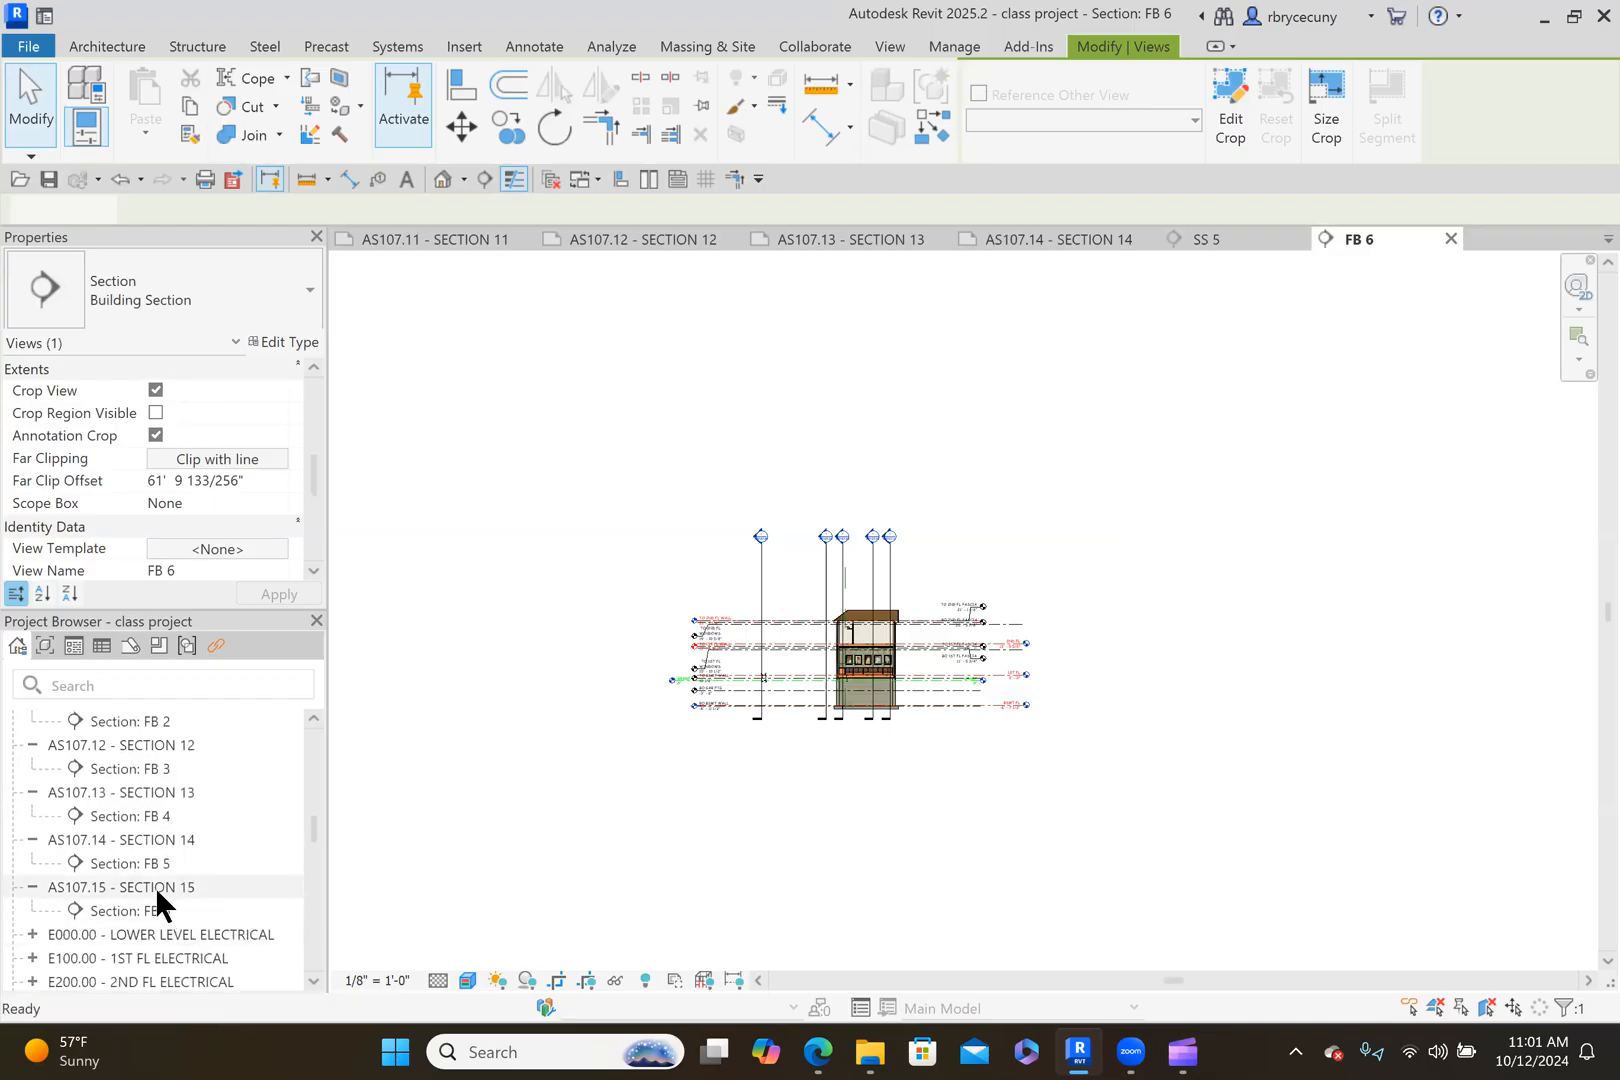
left_click(155, 888)
double_click(154, 887)
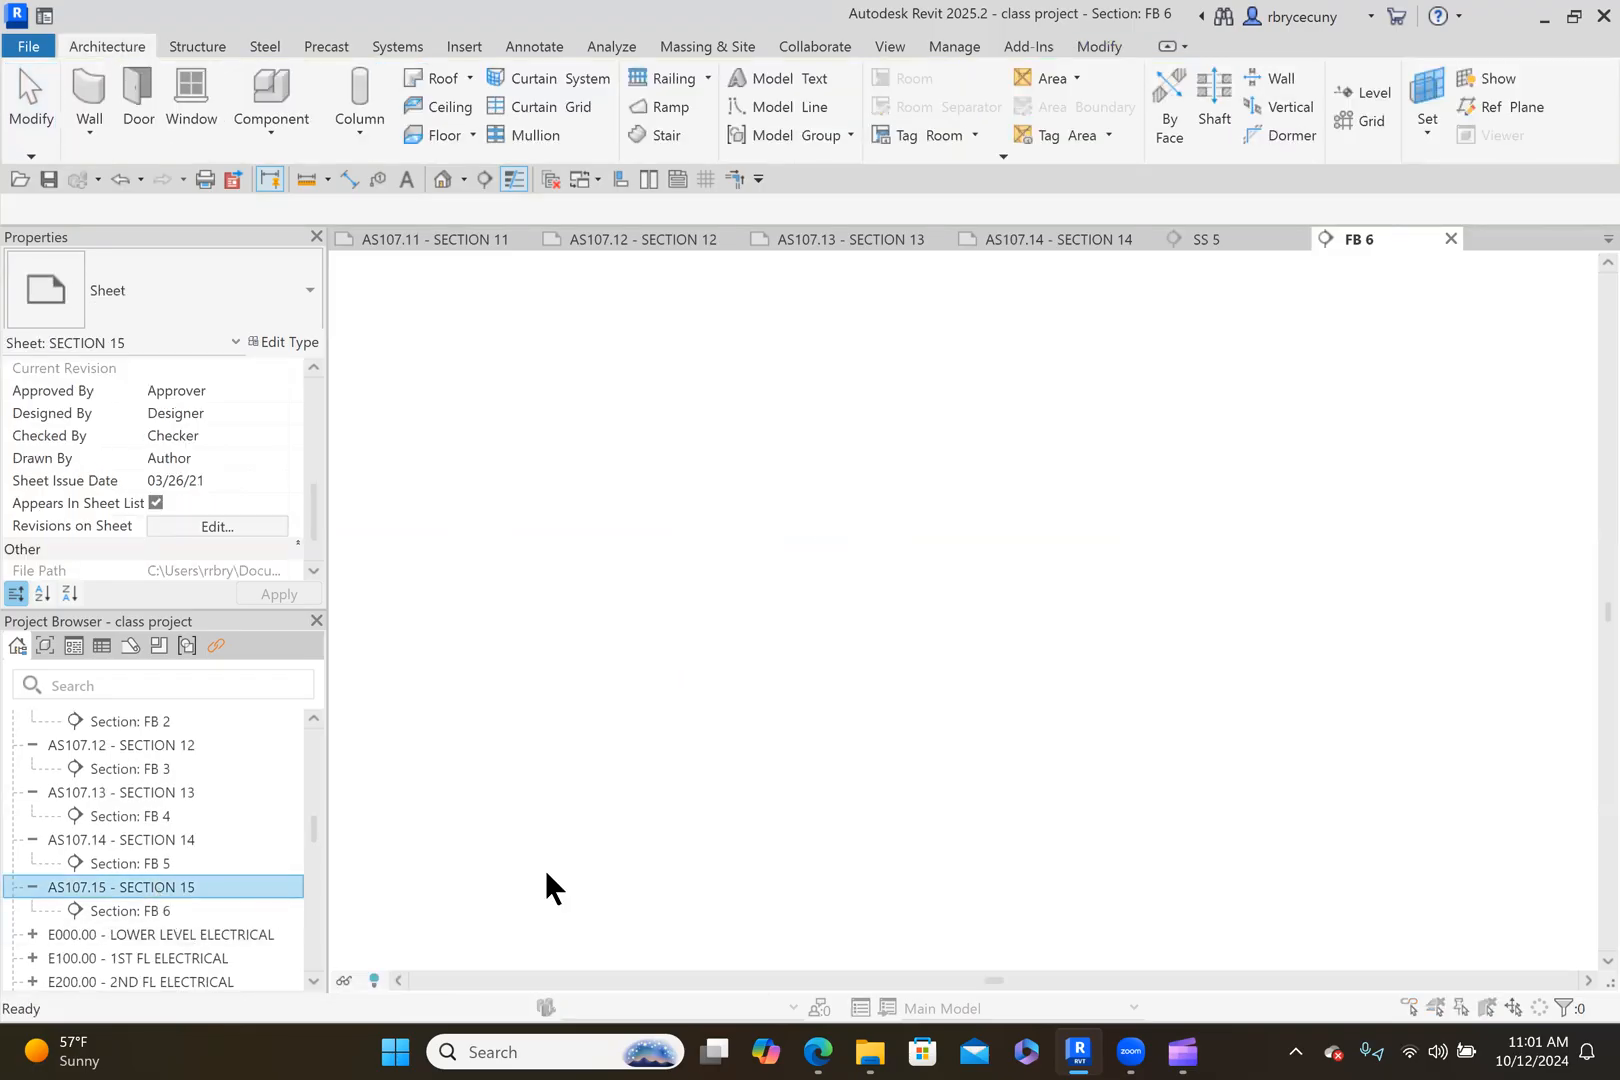
left_click(914, 590)
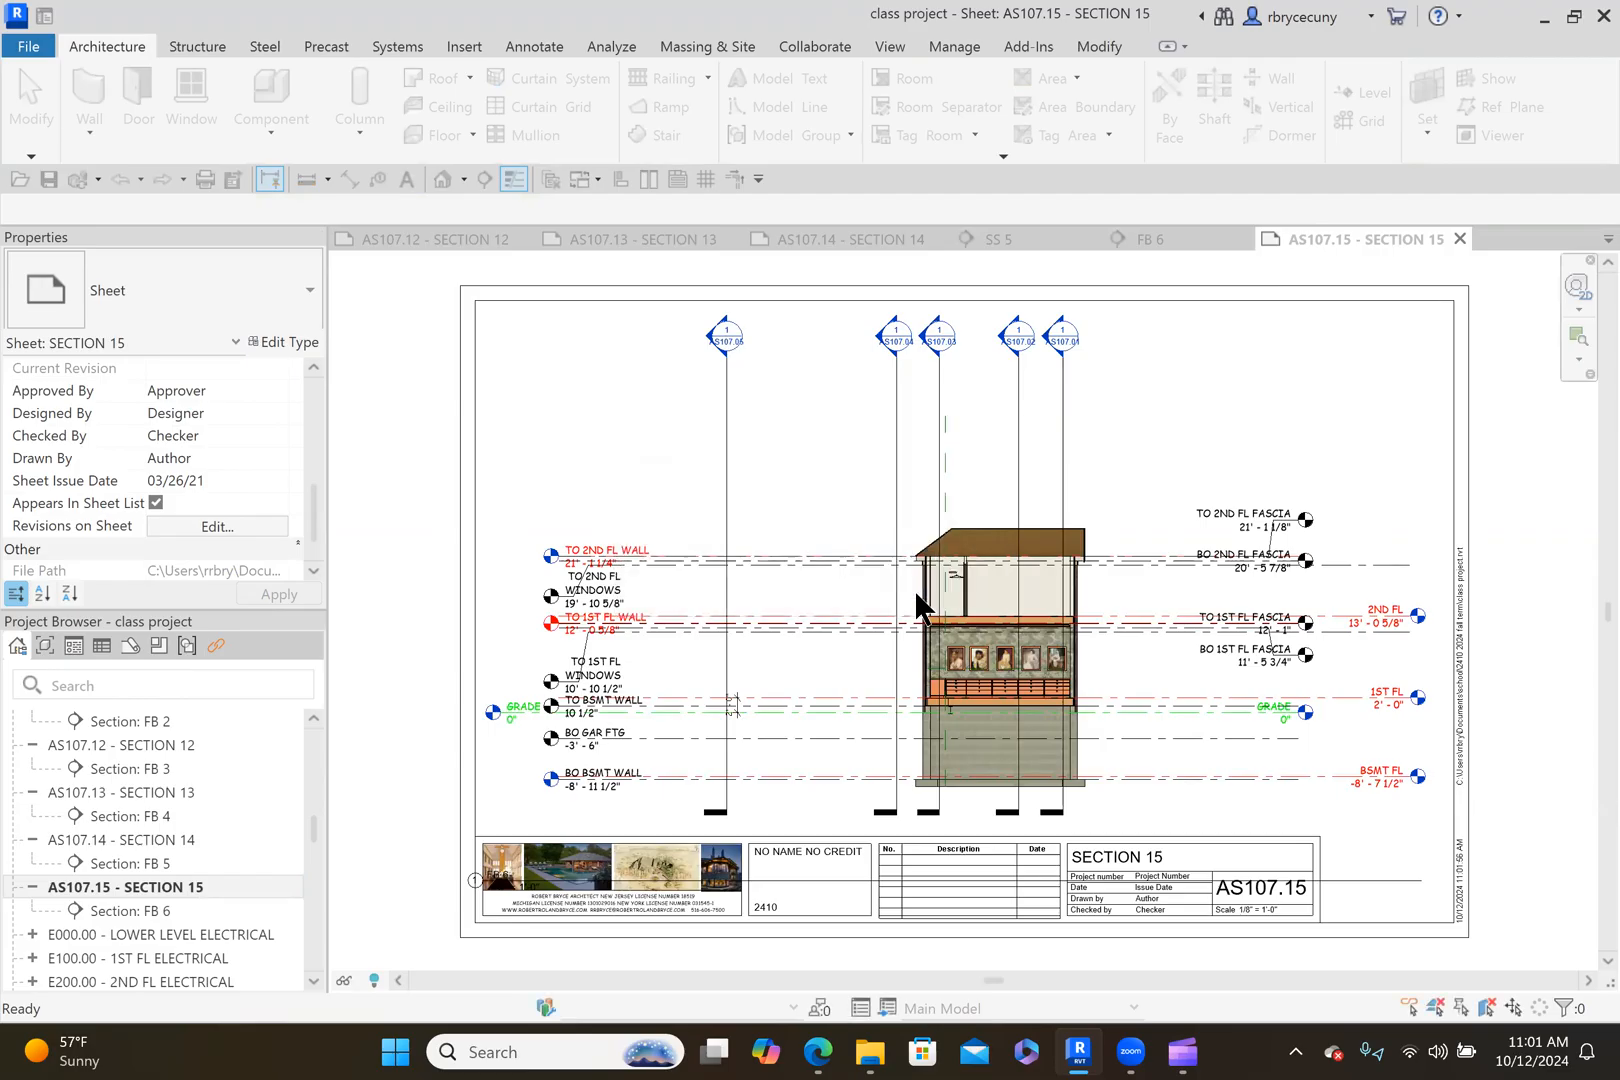
left_click(1005, 485)
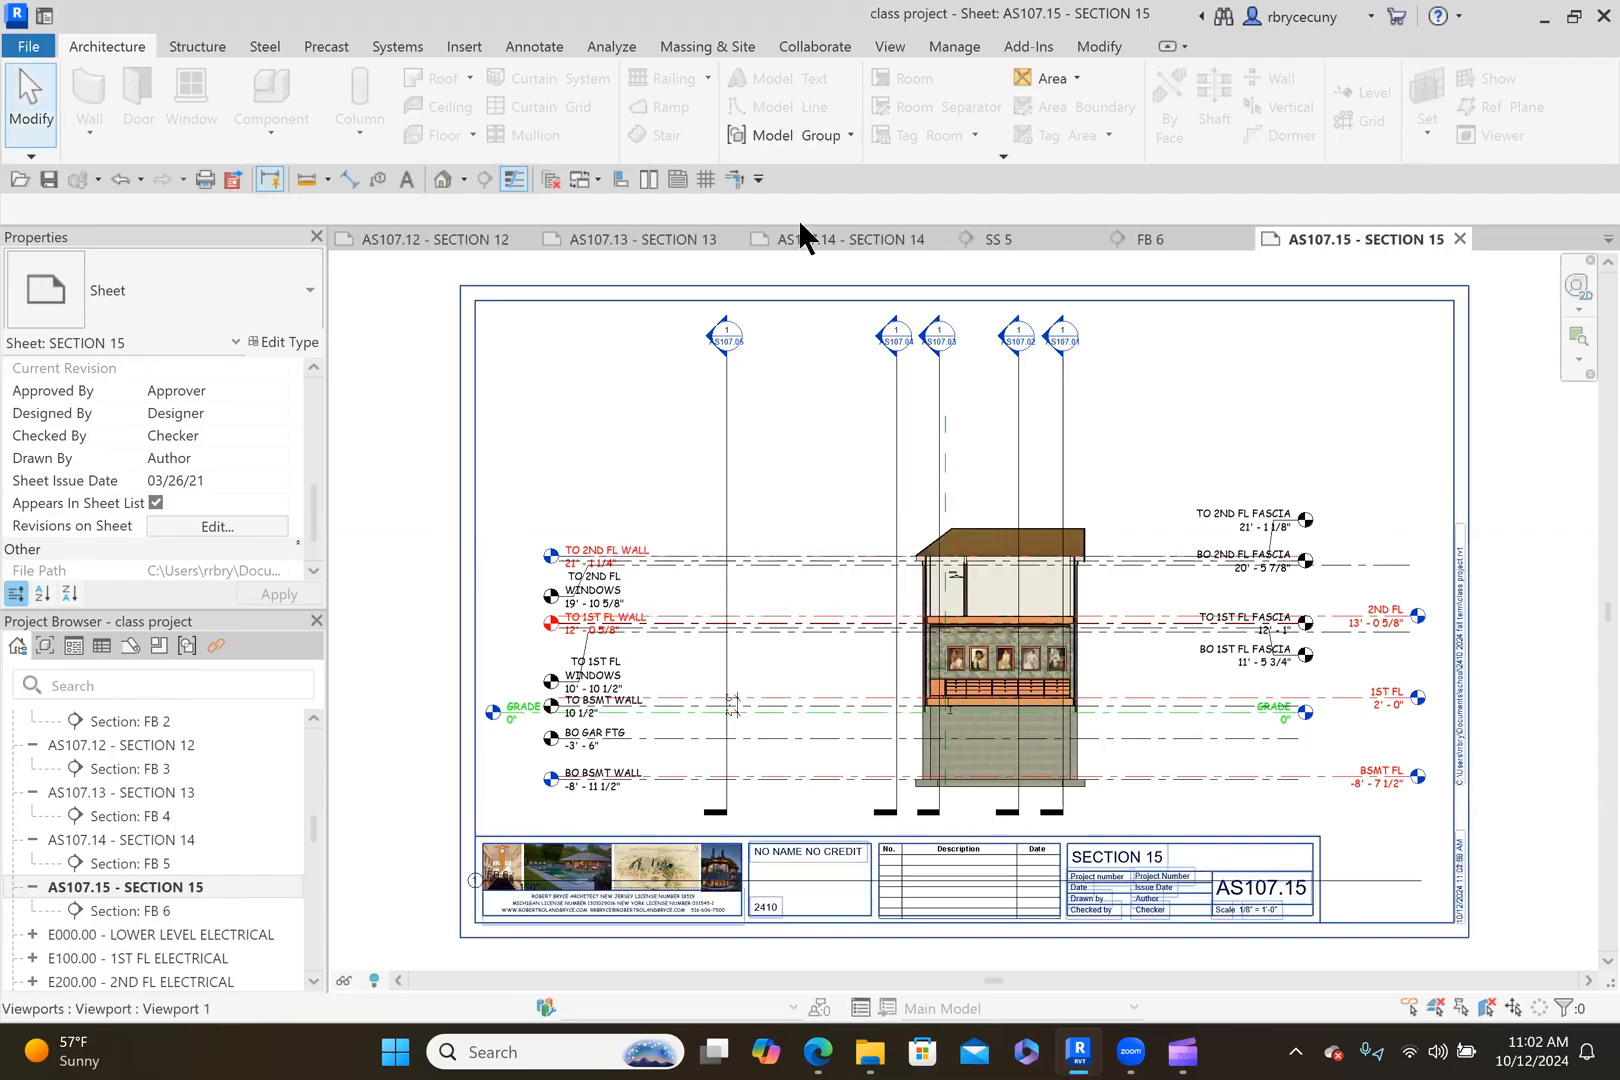
Assign the existing OFFICE FACE guide grid to sheet AS107.15.
left_click(705, 179)
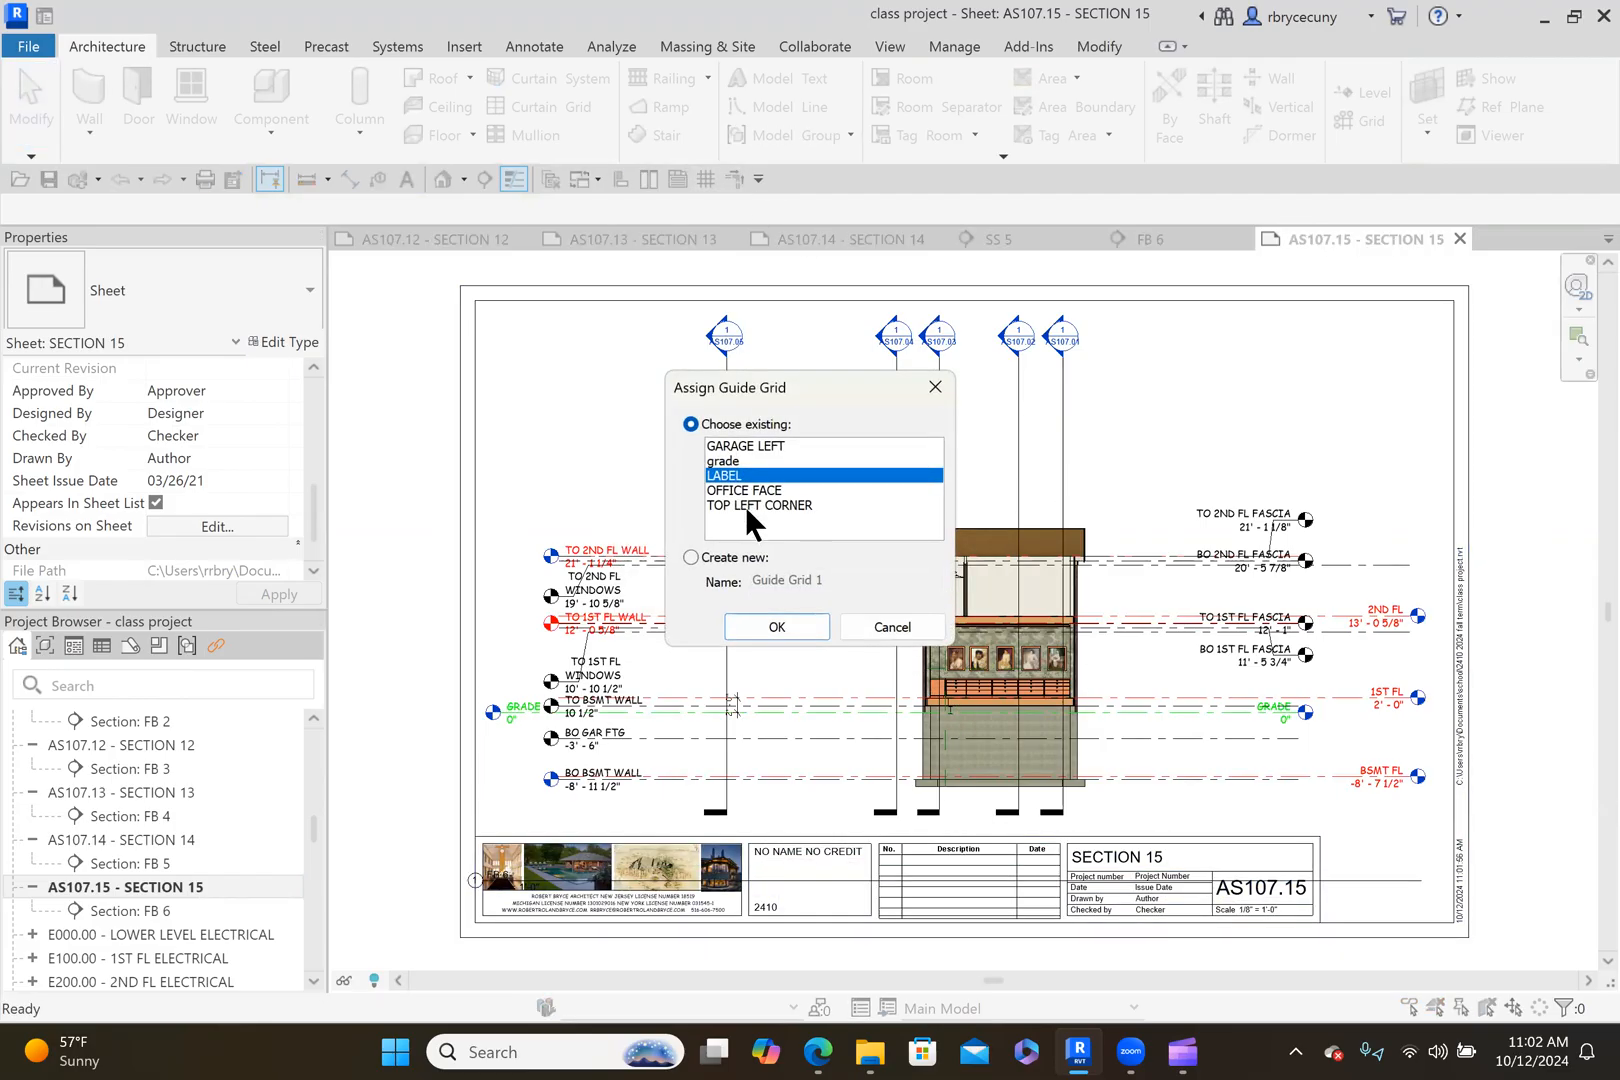
left_click(776, 630)
left_click(780, 645)
Move the FB 6 viewport up and to the right toward the corner of the OFFICE FACE guide grid.
scroll(1023, 640, "up", 4)
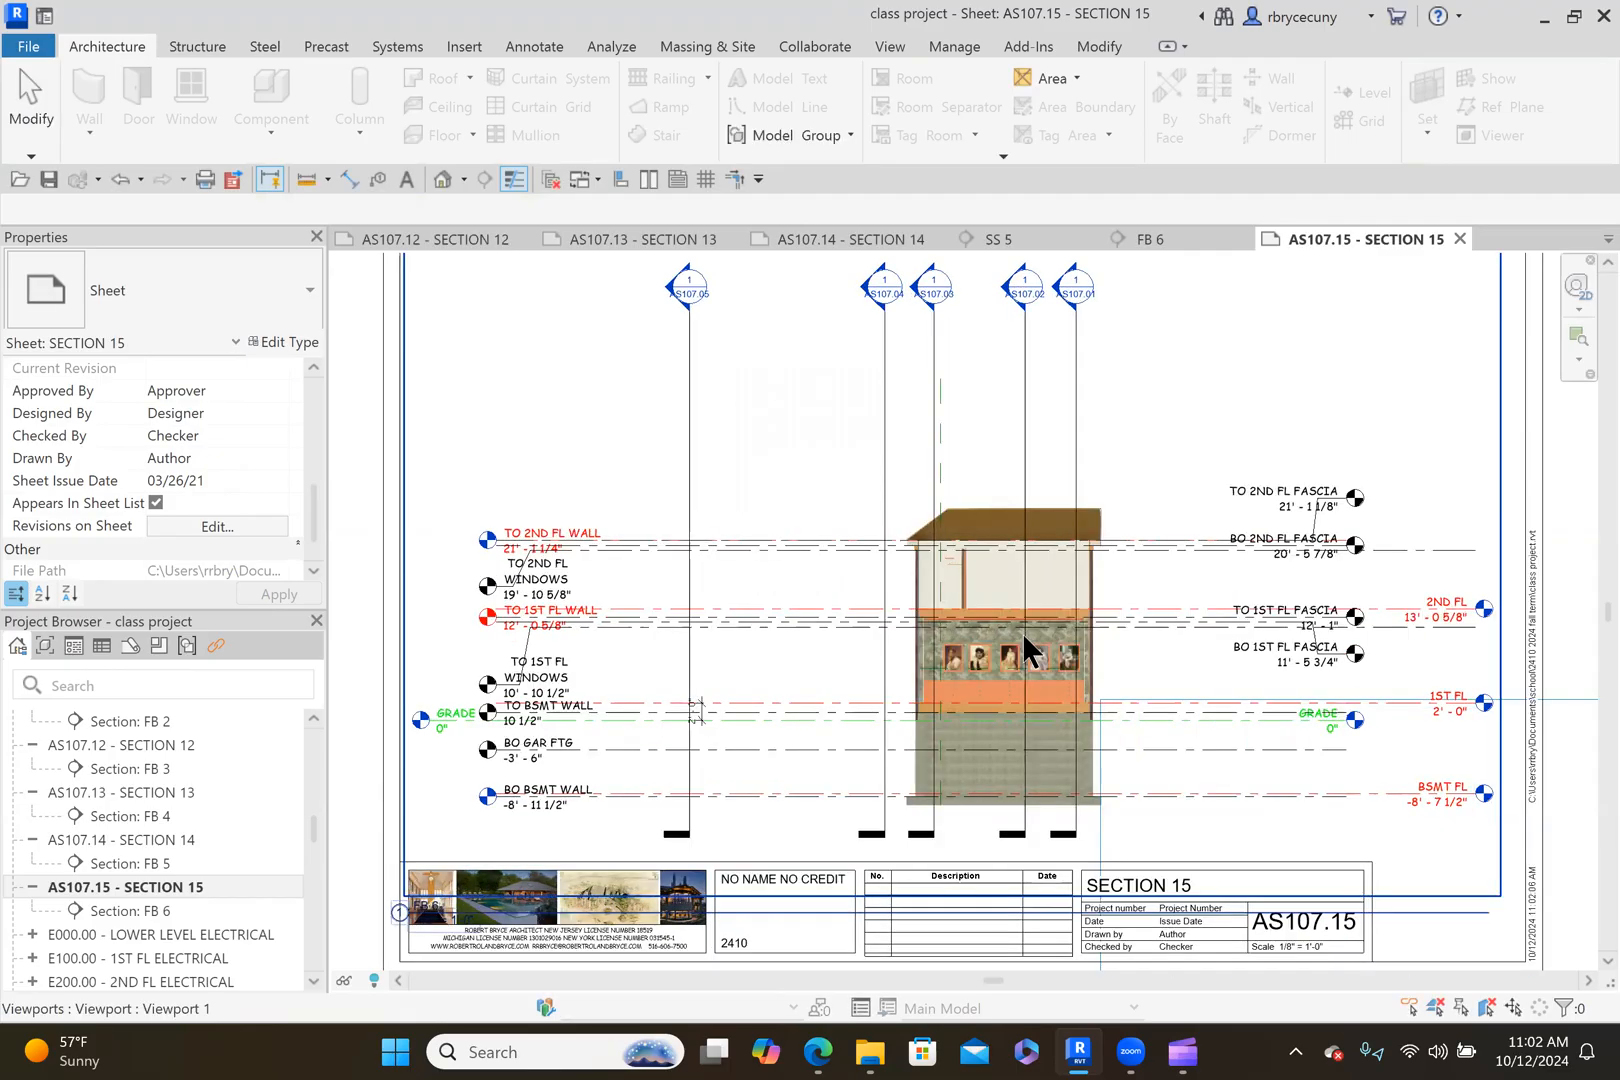
scroll(1124, 606, "up", 2)
left_click(1124, 606)
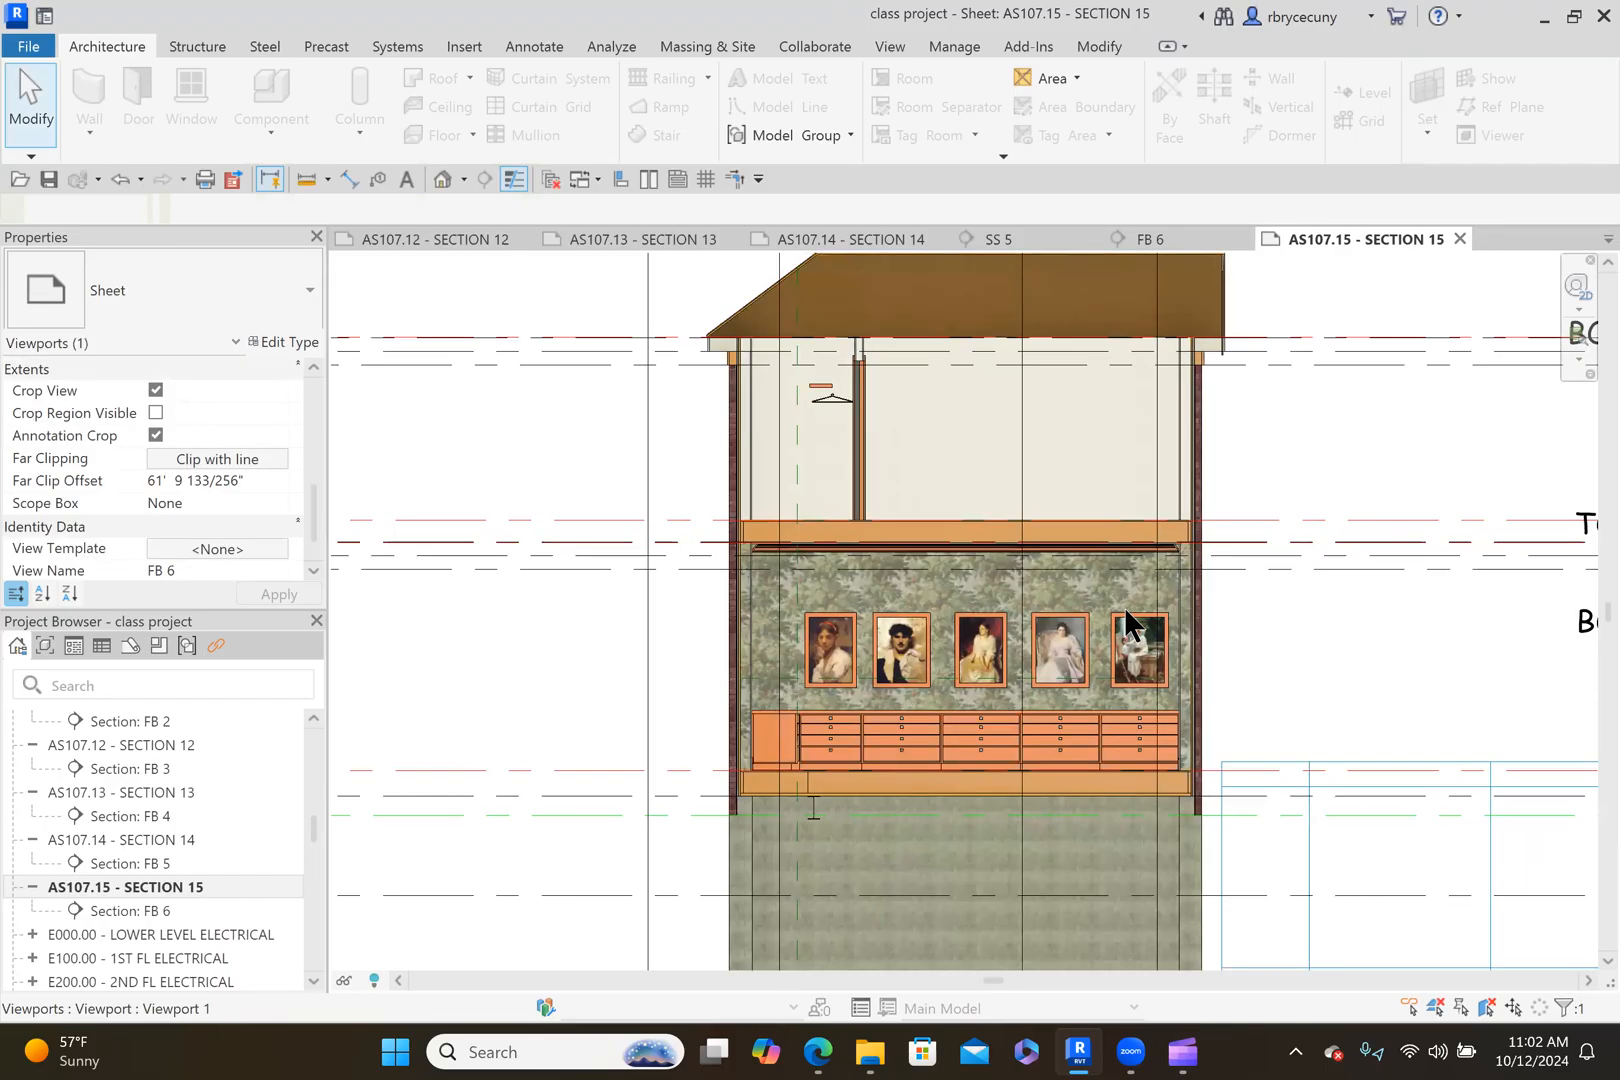
key("Up")
key("Up")
key("Up")
key("Up")
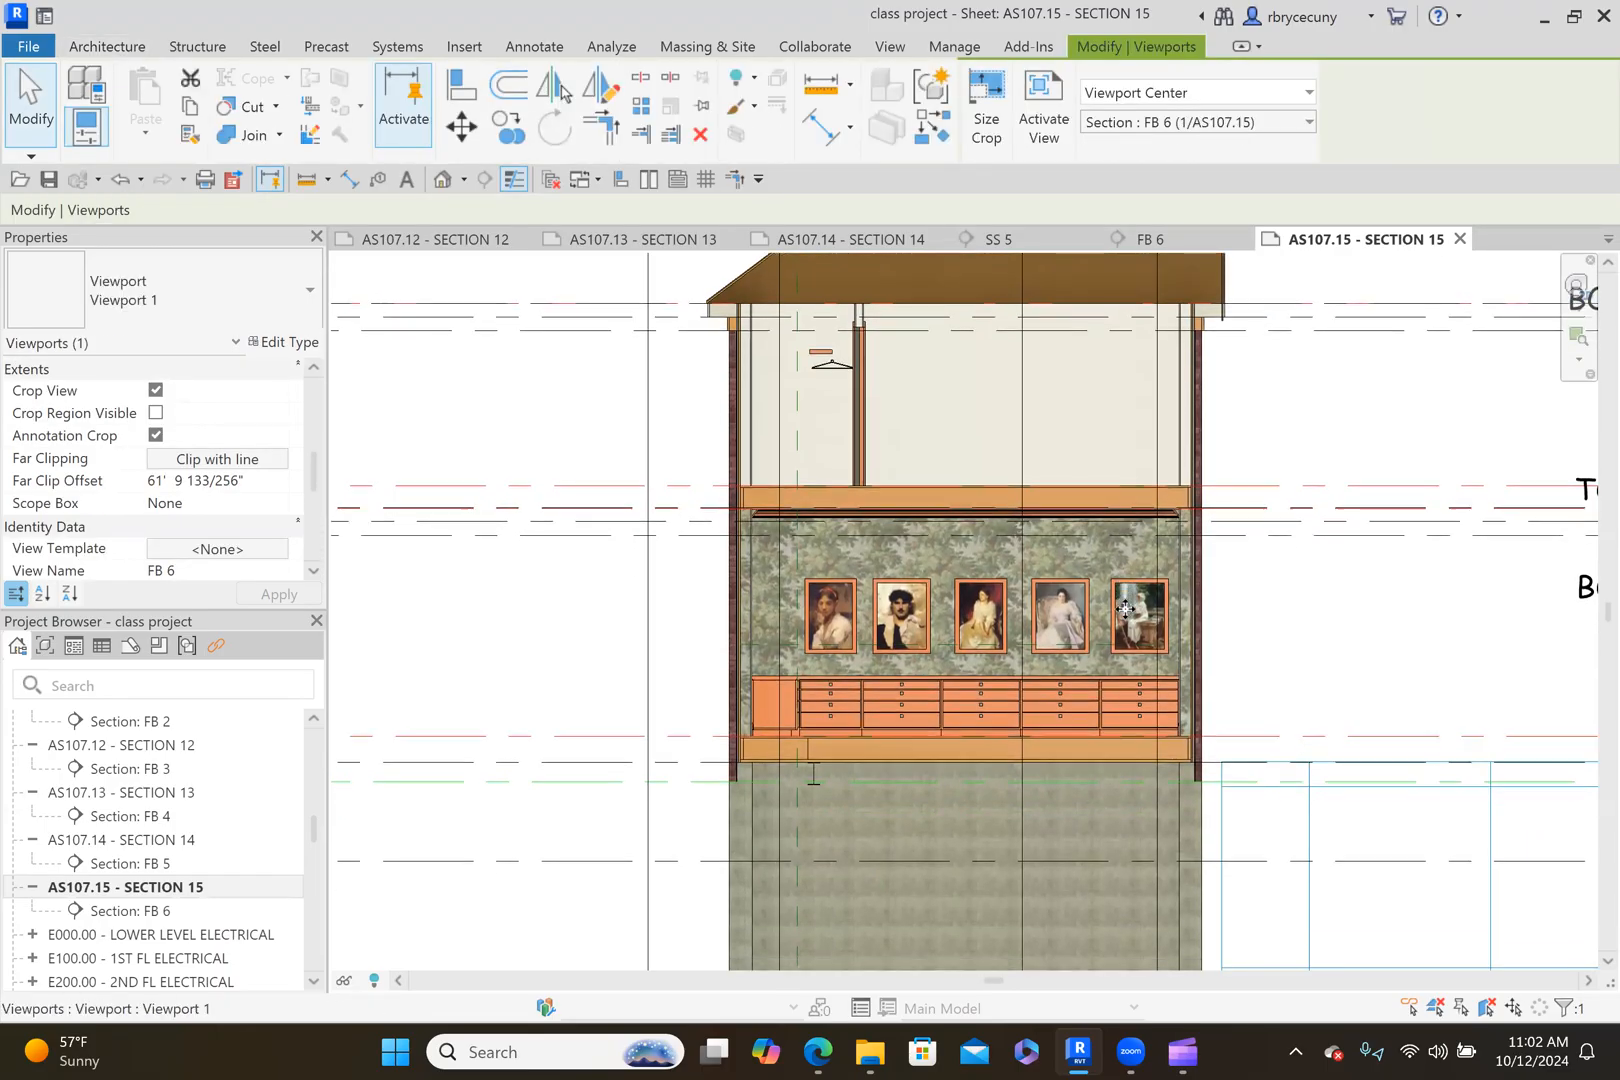
key("Up")
key("Right")
key("Right")
key("Right")
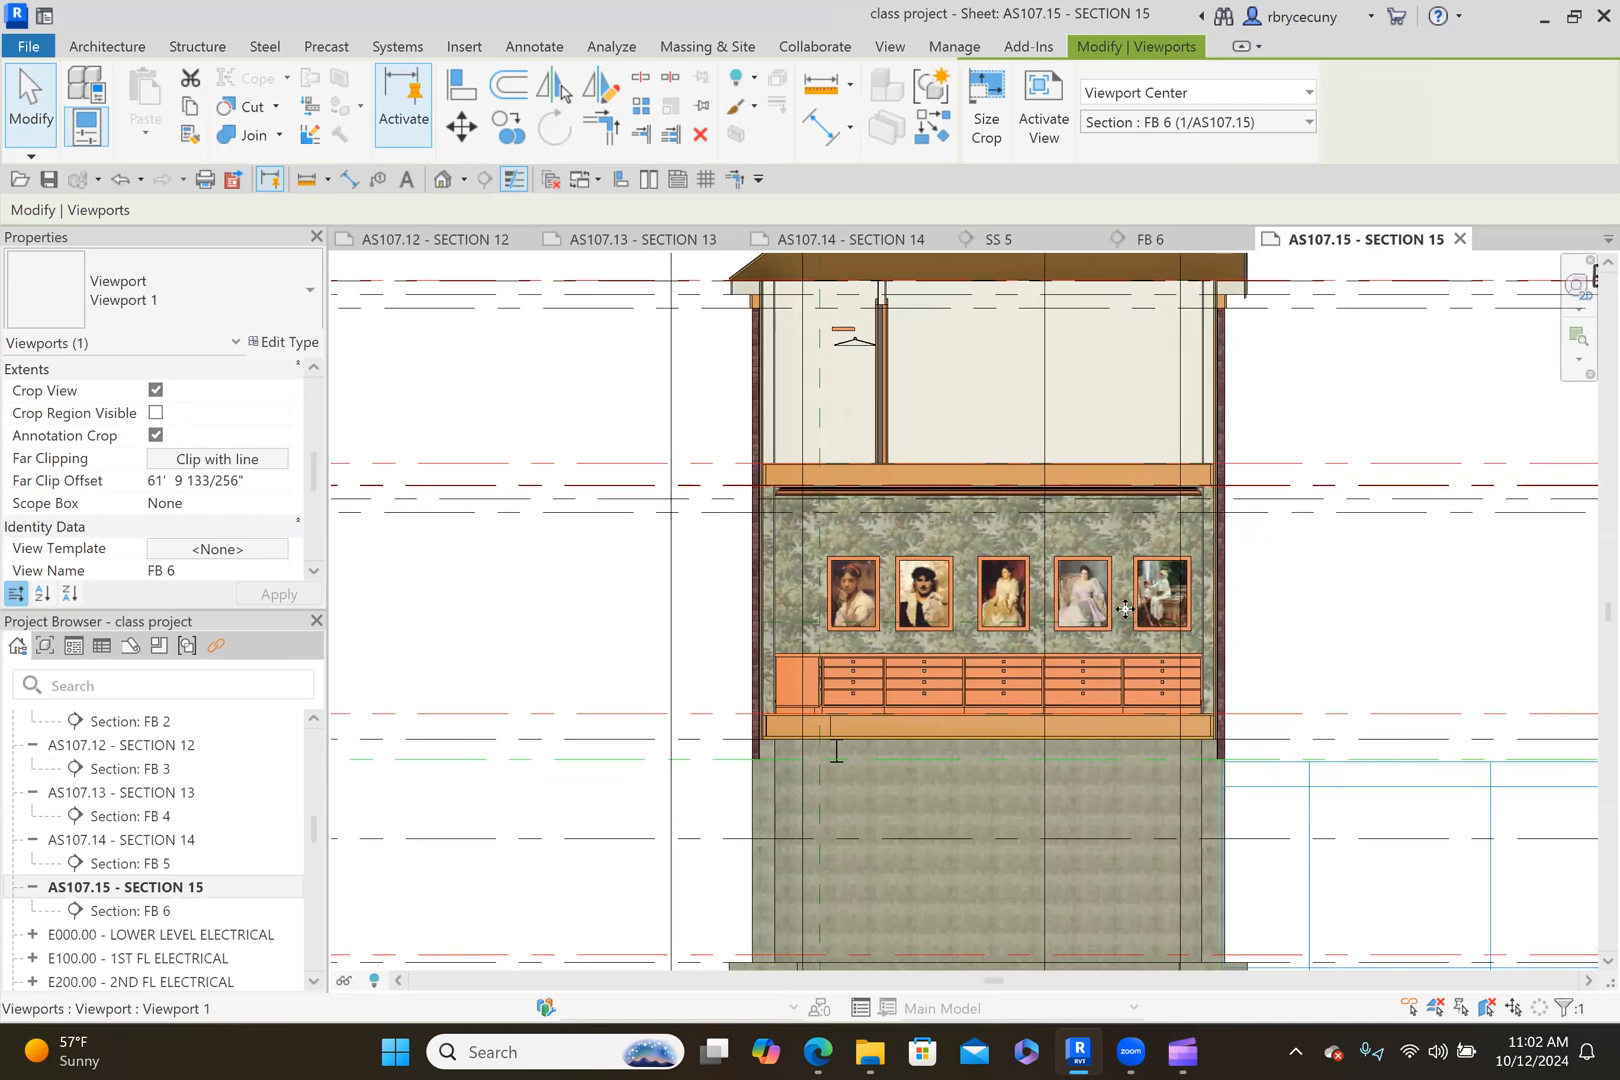
key("Right")
Fine-align the FB 6 viewport so the brick wall's outer face and the grade line meet the guide grid's upper-left corner.
scroll(1300, 763, "up", 3)
scroll(1295, 763, "up", 2)
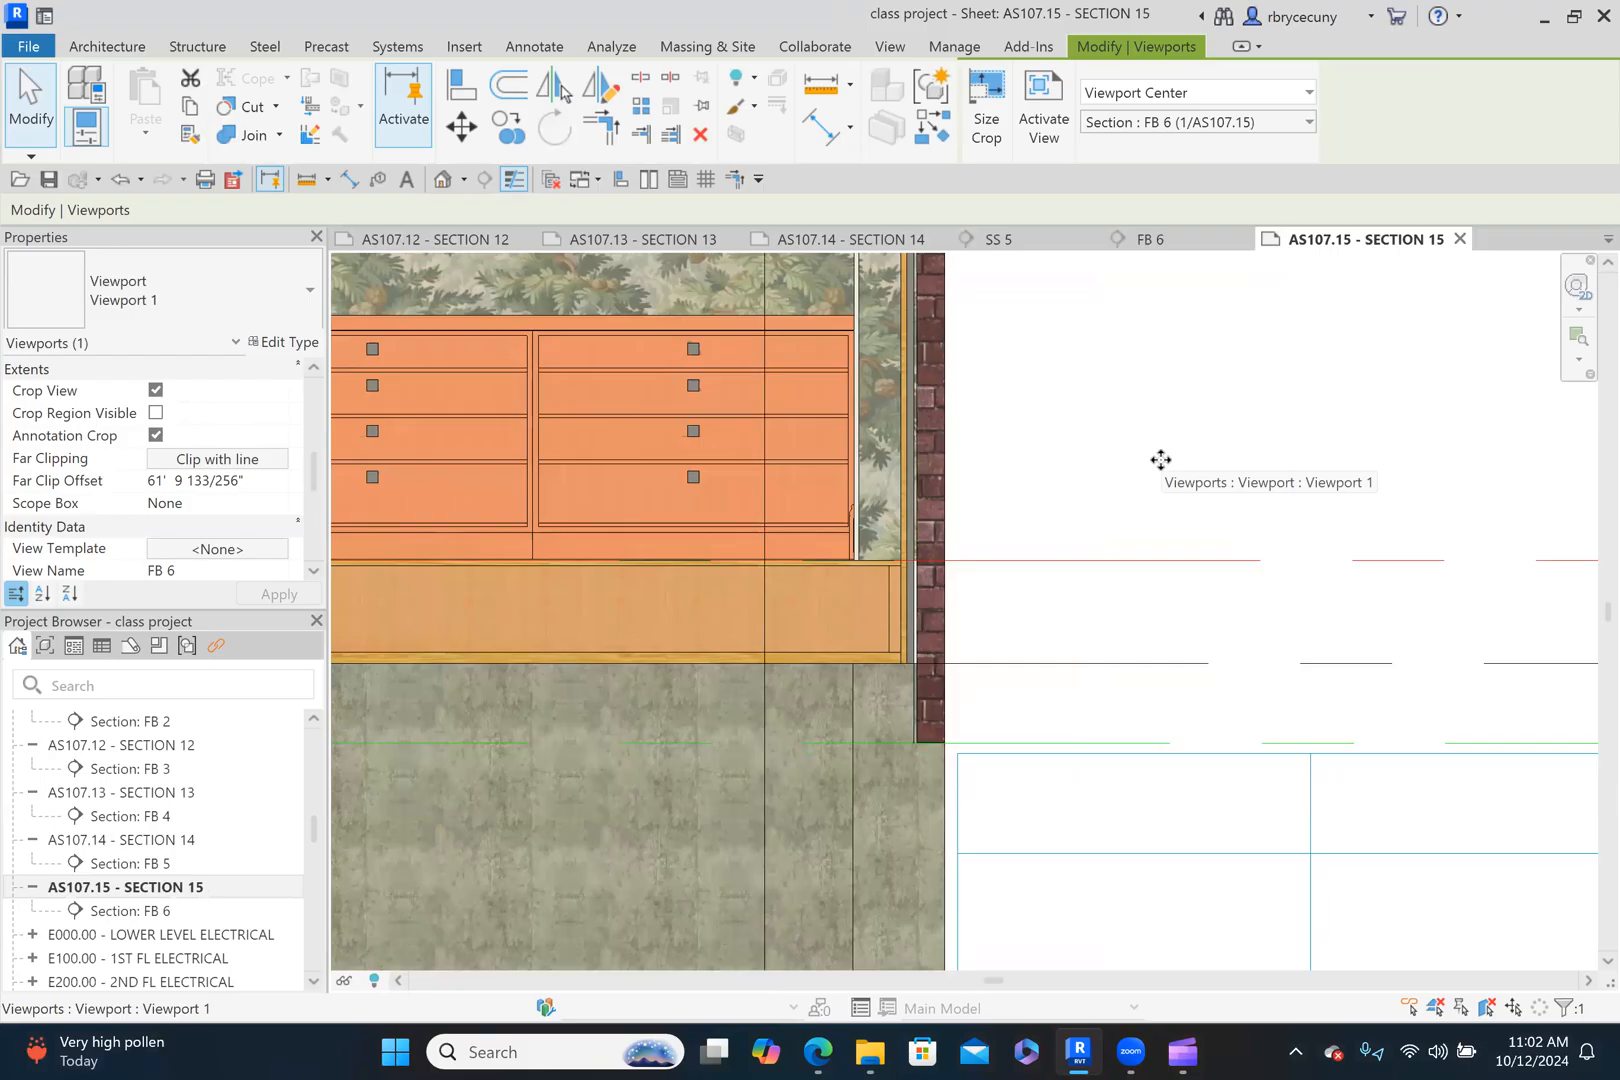
key("Down")
key("Down")
key("Right")
key("Right")
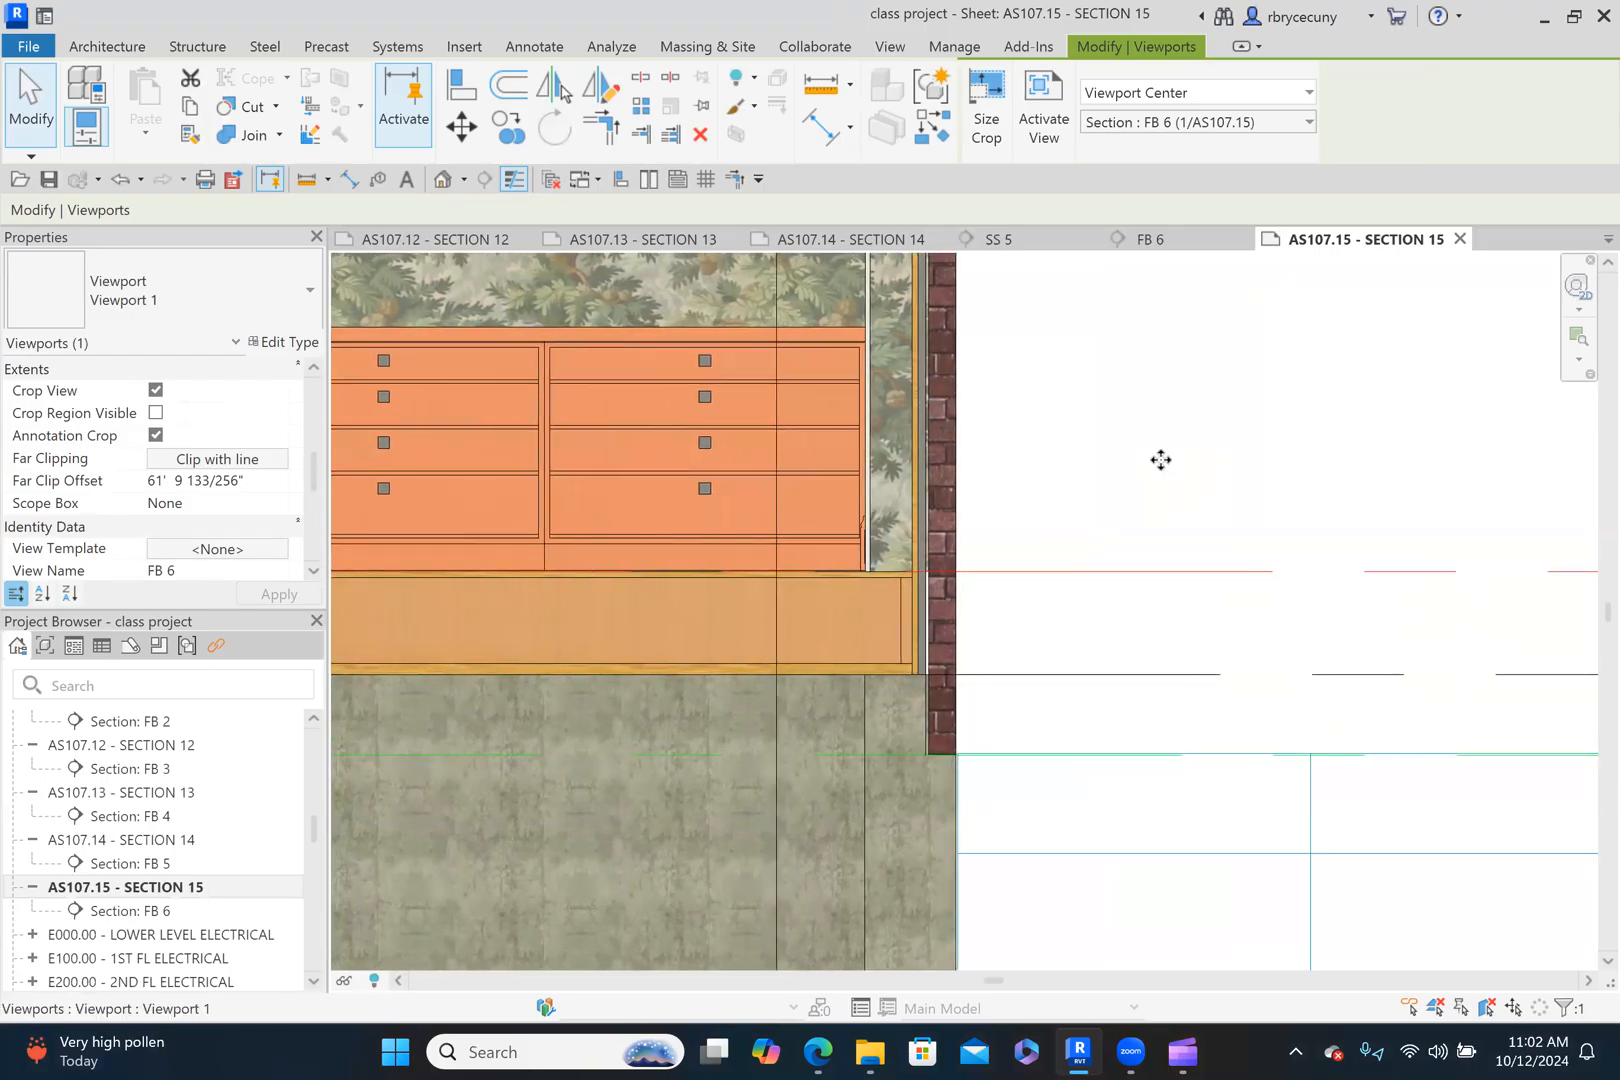
scroll(1080, 763, "down", 3)
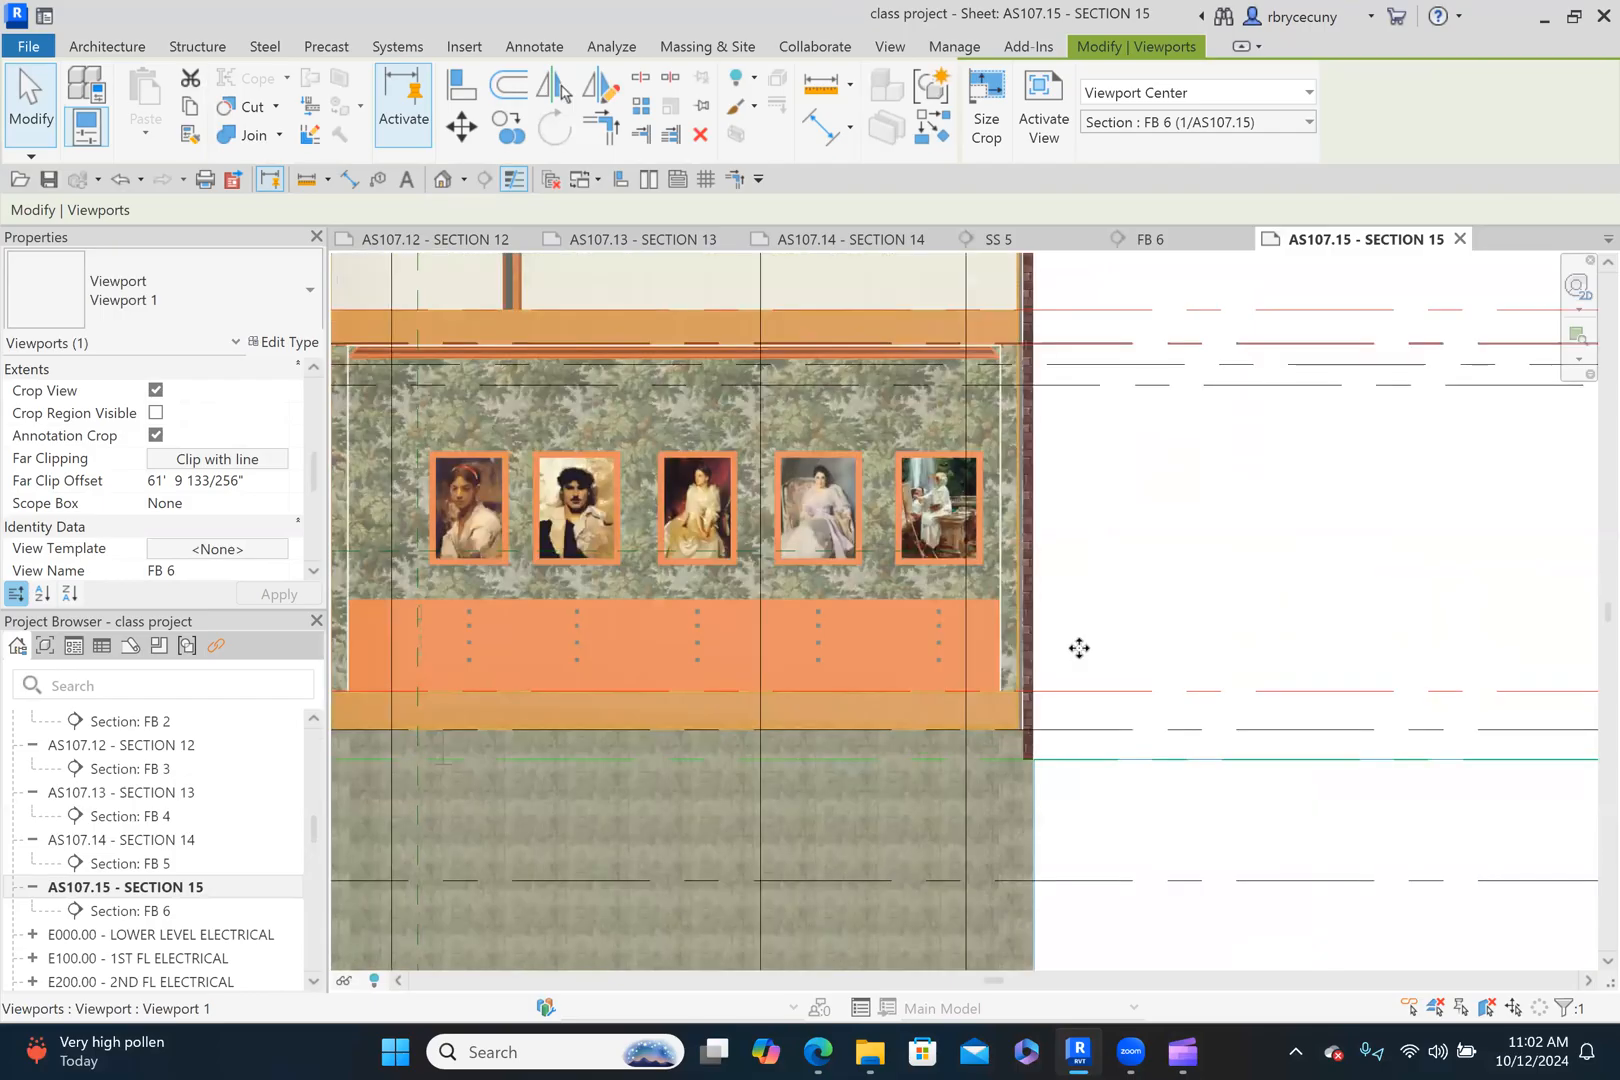
scroll(1079, 648, "down", 5)
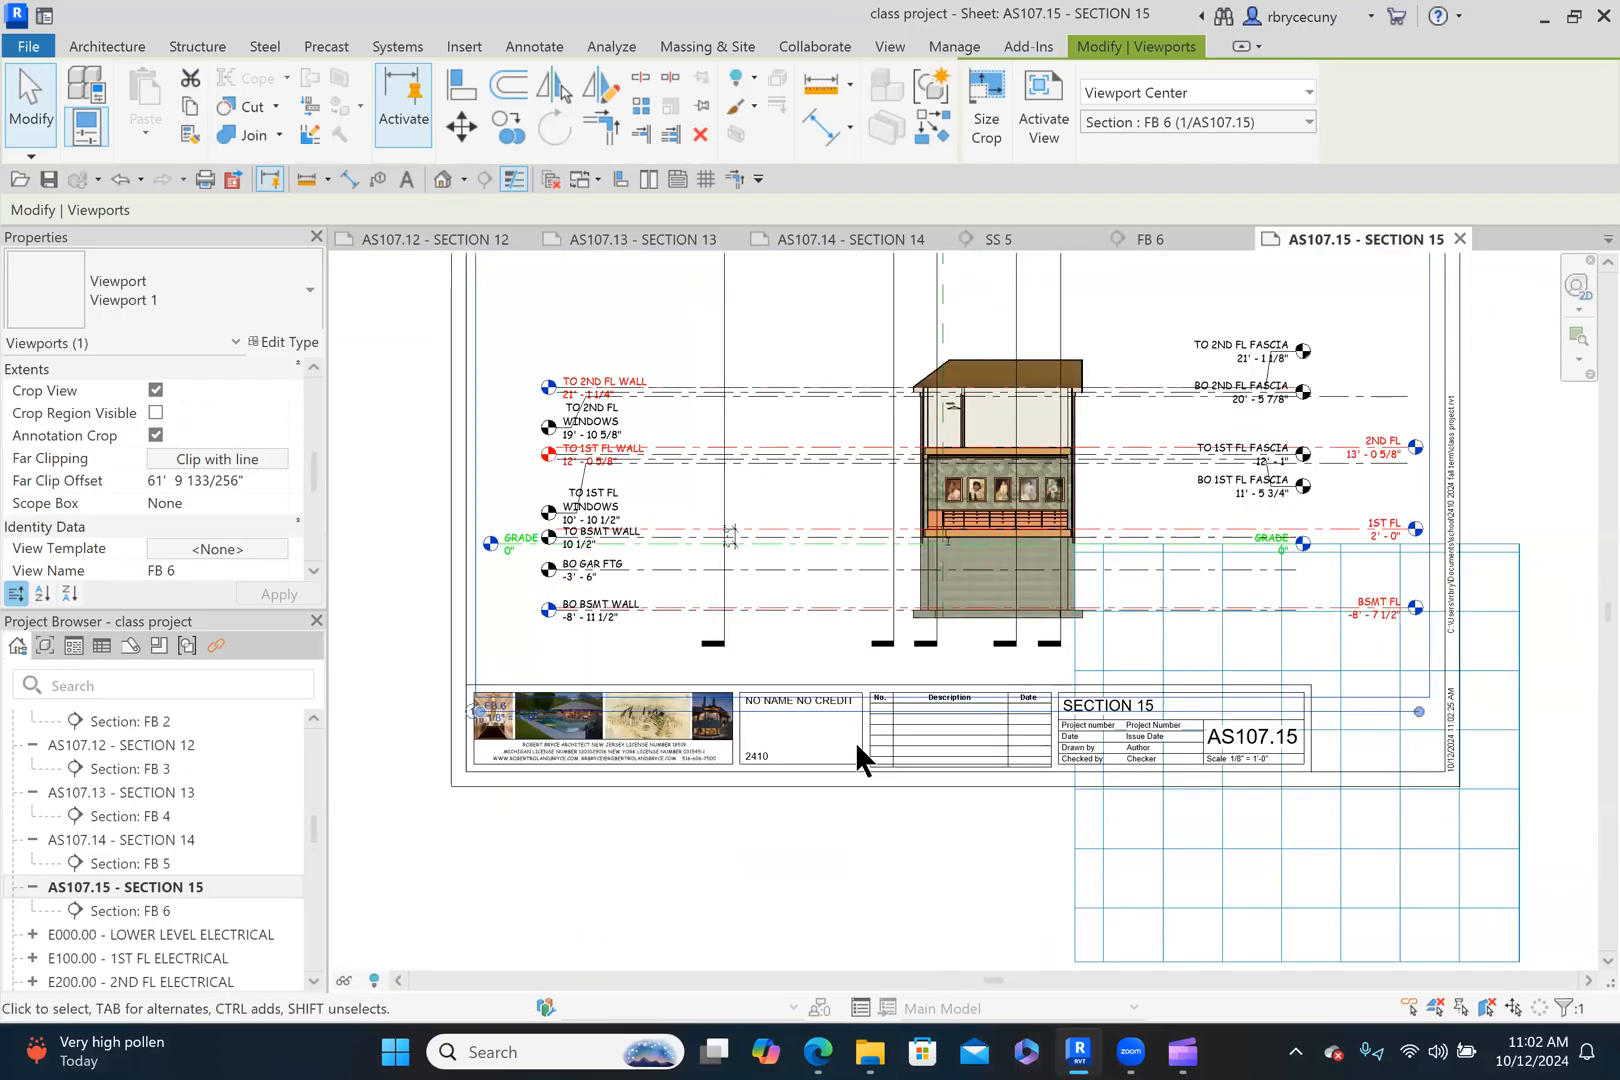
key("Escape")
Assign the existing LABEL guide grid to sheet AS107.15.
left_click(705, 178)
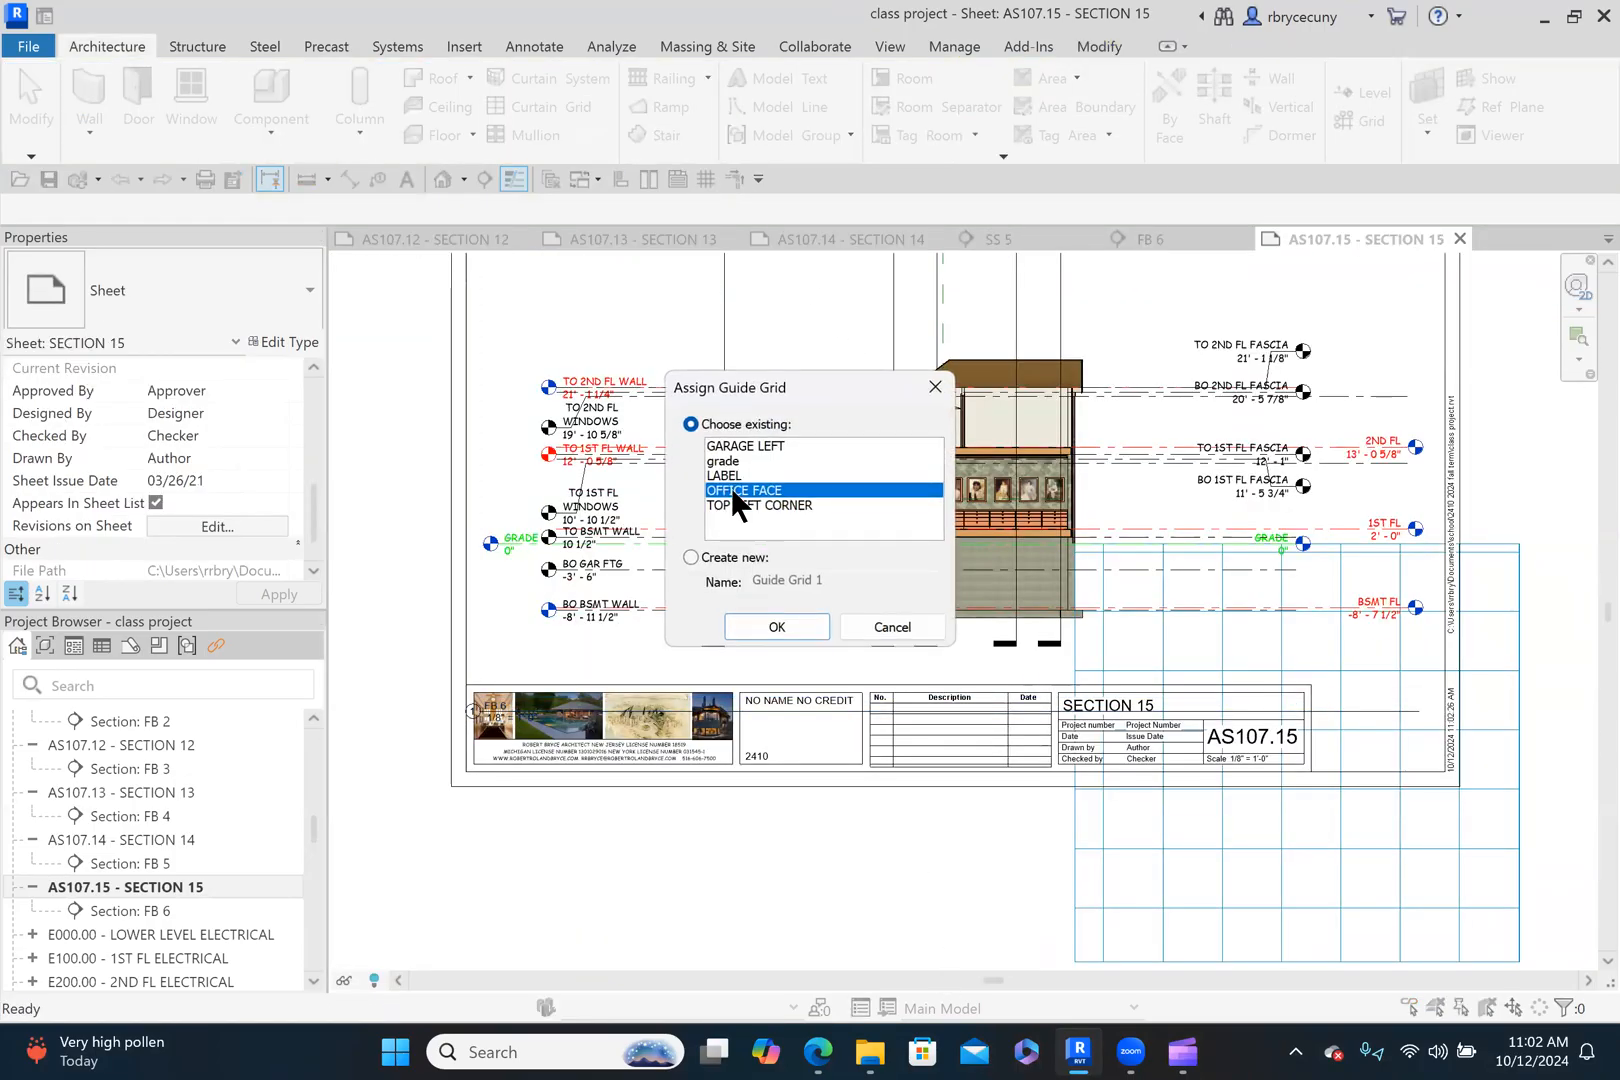
left_click(725, 475)
left_click(762, 630)
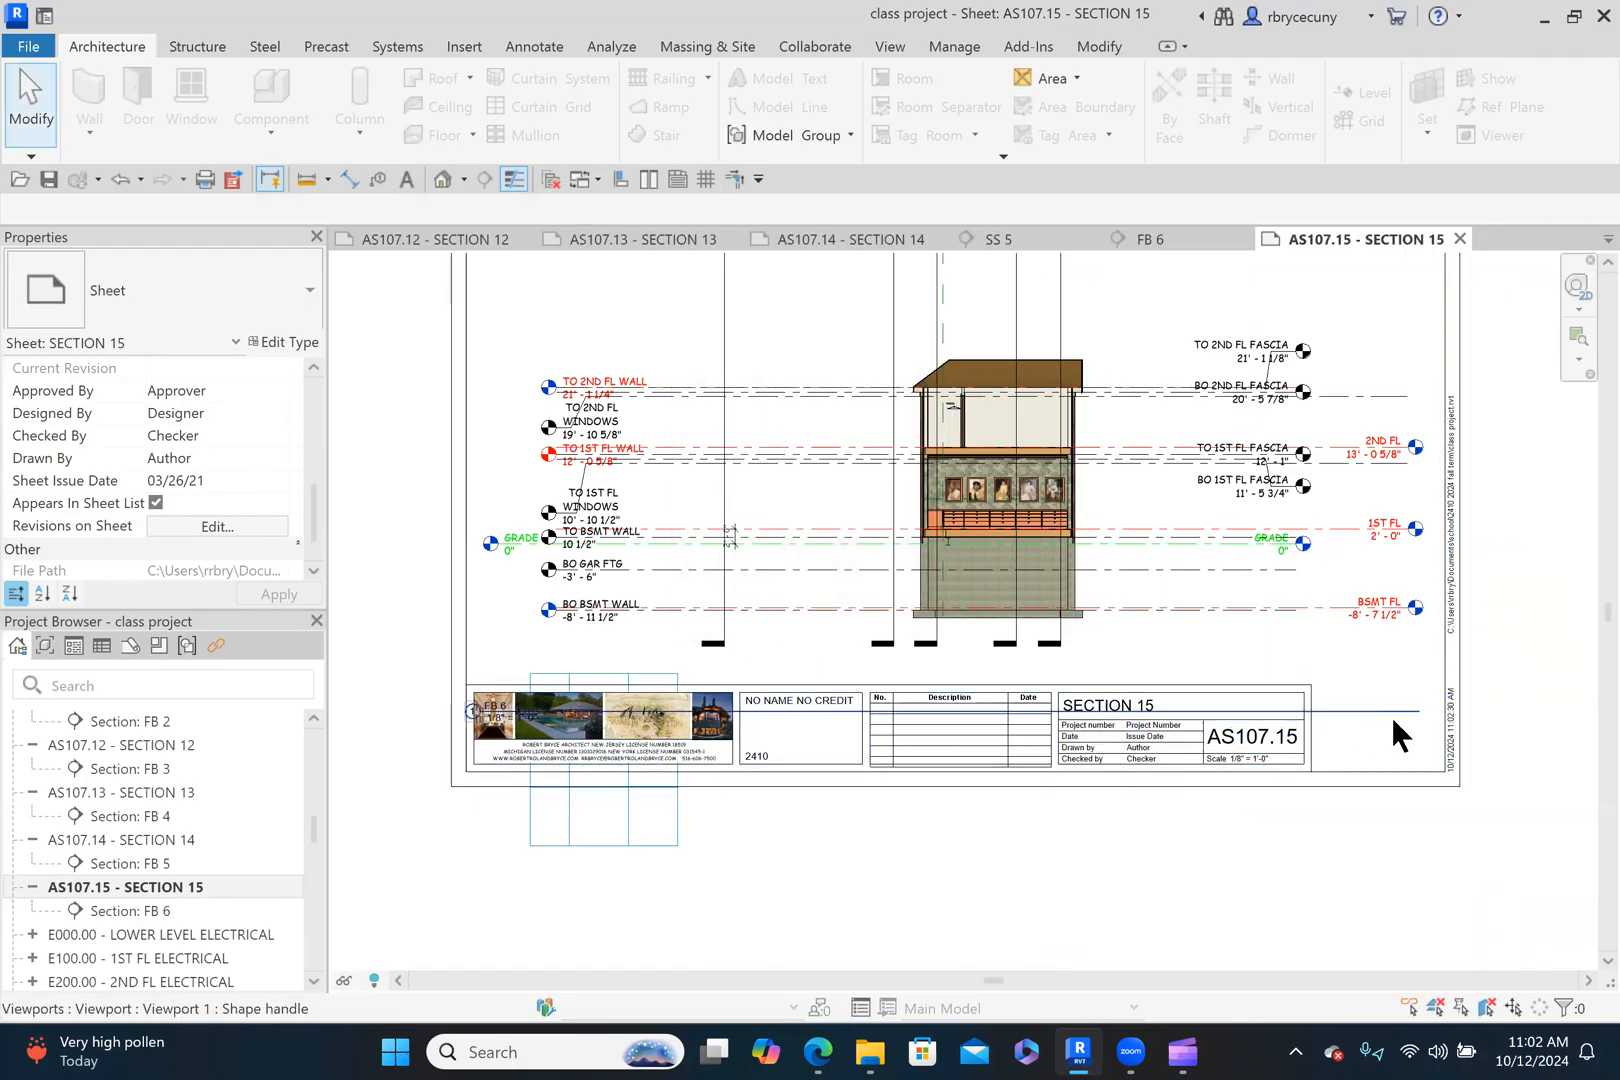
Shorten the FB 6 view title line and align the title with the LABEL guide grid's top edge, then save the project.
left_click_drag(1385, 713, 679, 673)
left_click(762, 920)
left_click(46, 175)
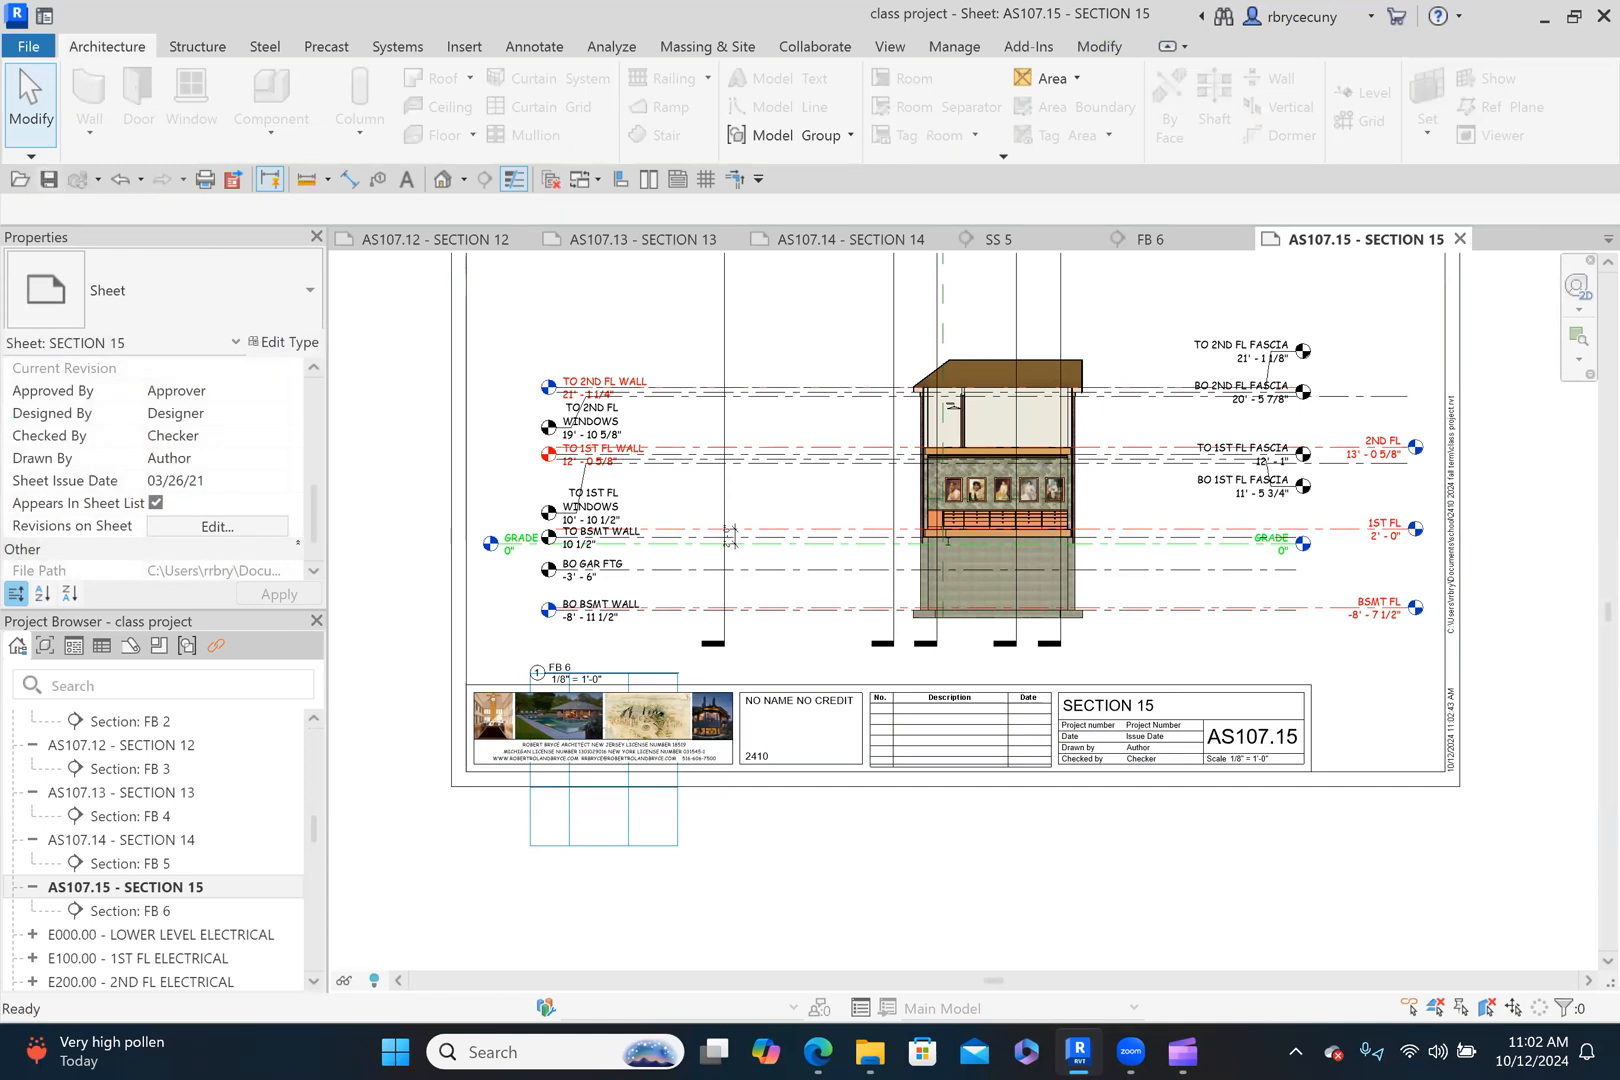